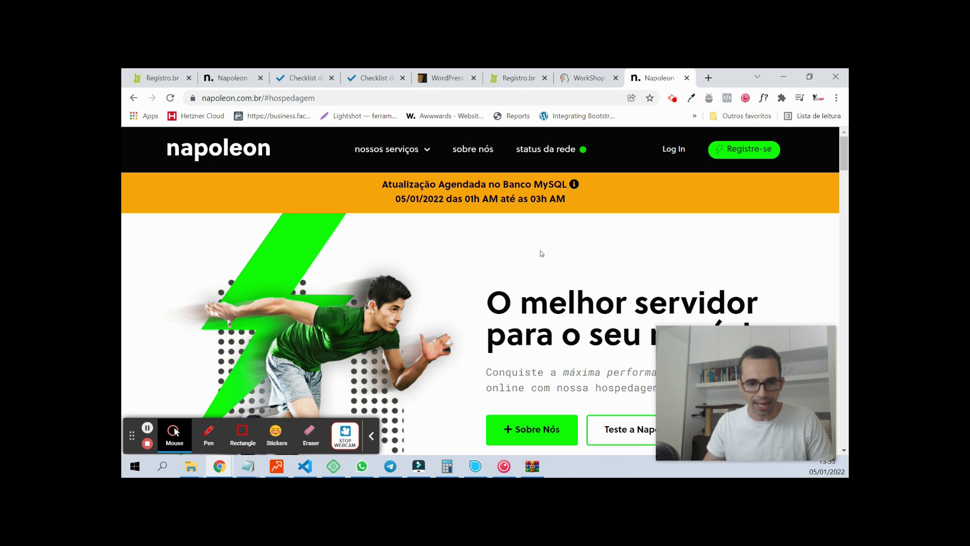
Step: Add a 'Hospedagem' child topic to the root and place it right of the root
click(476, 466)
drag(502, 388, 392, 347)
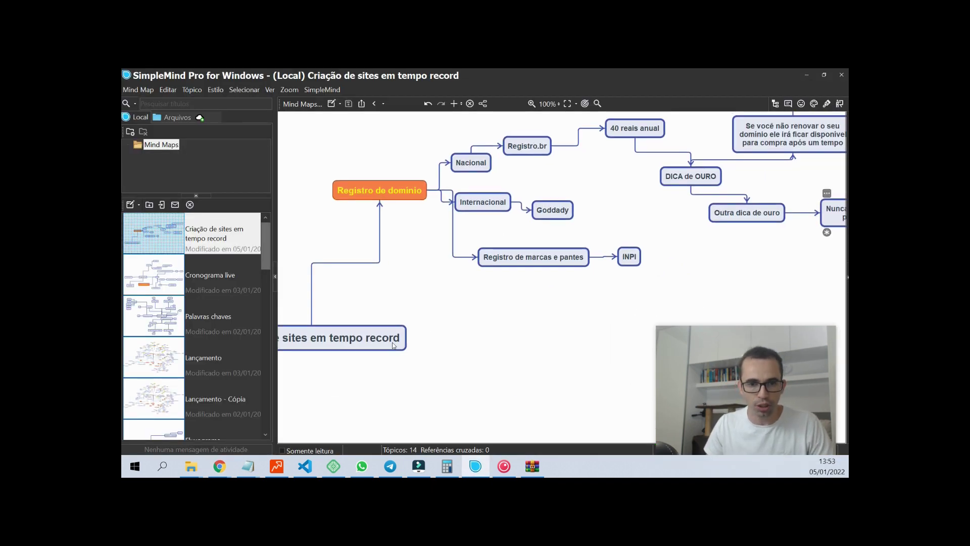
key(Tab)
text(Hospedagem)
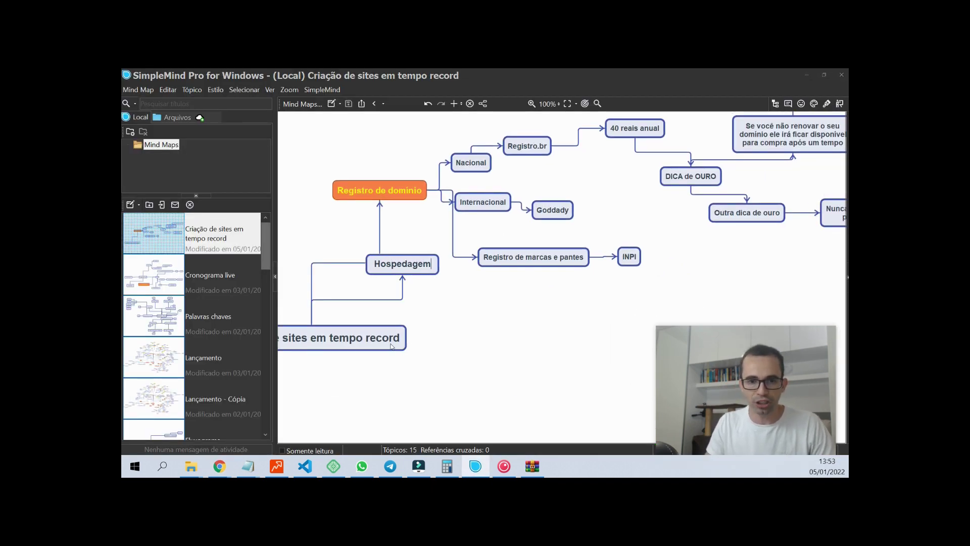
key(Return)
drag(421, 269, 540, 354)
Step: Under Hospedagem add 'Contratar a Napoleon' and a sibling 'Dica', then return to the browser
key(Tab)
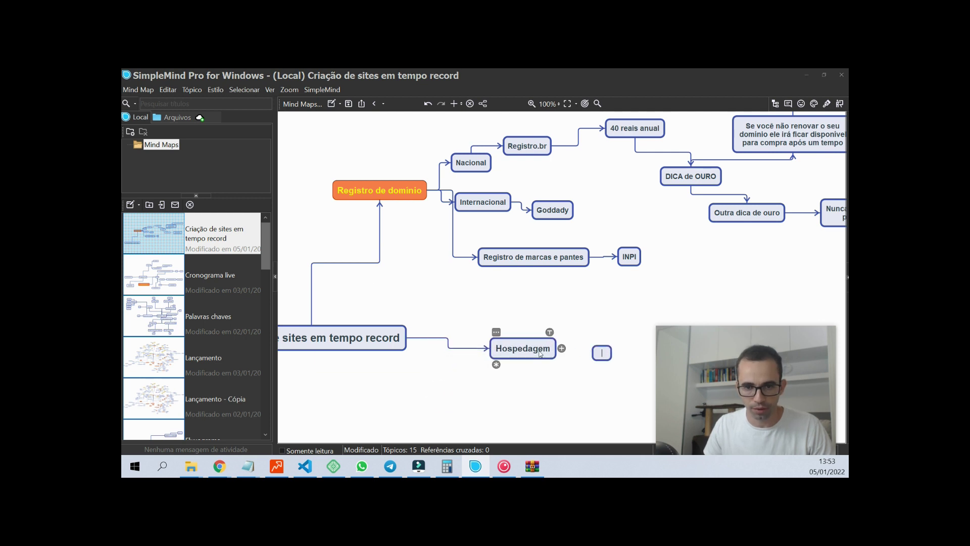
text(Contratar a Napoleon)
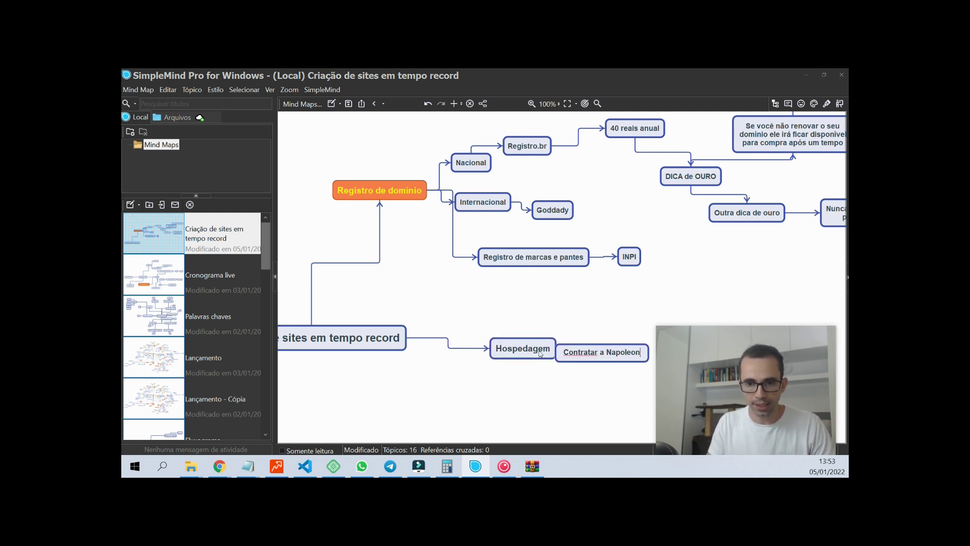
key(Return)
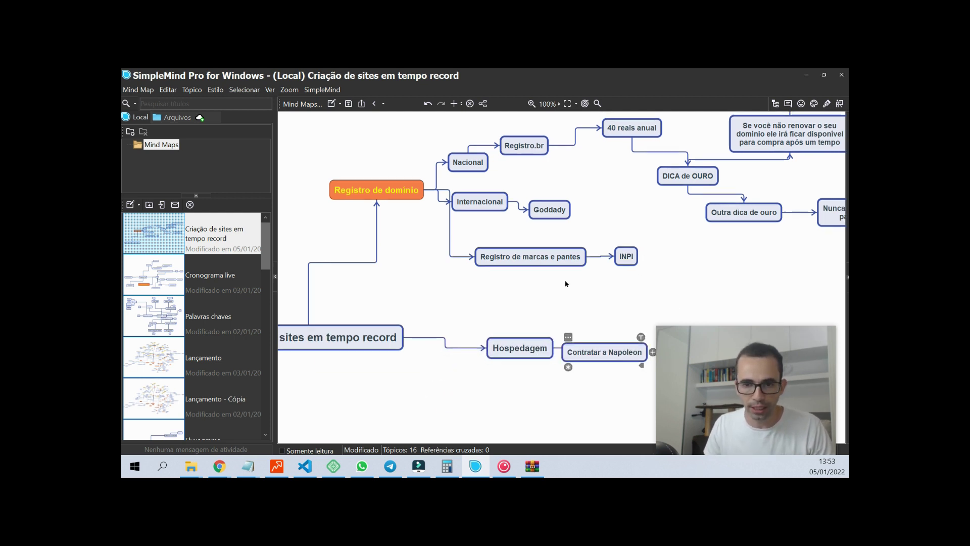
key(Return)
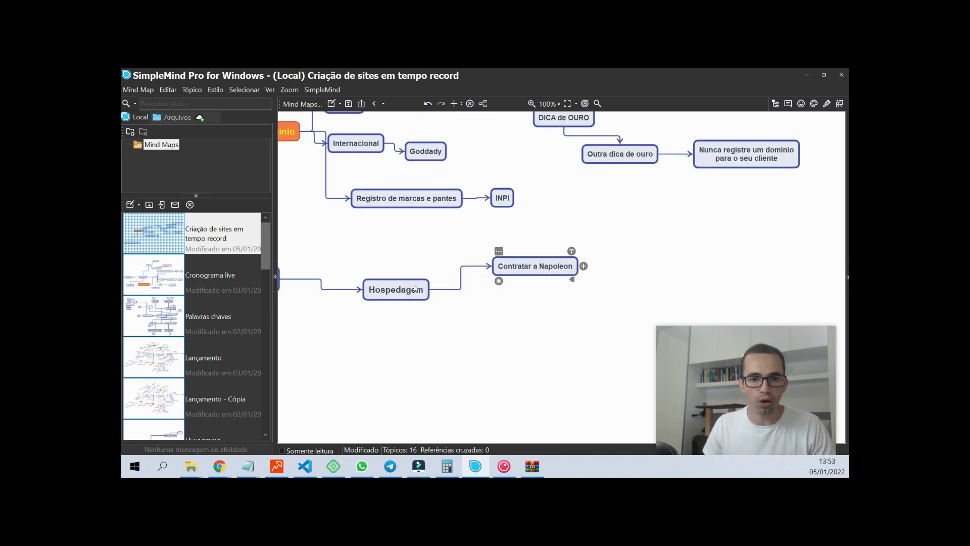
text(Dica)
key(Return)
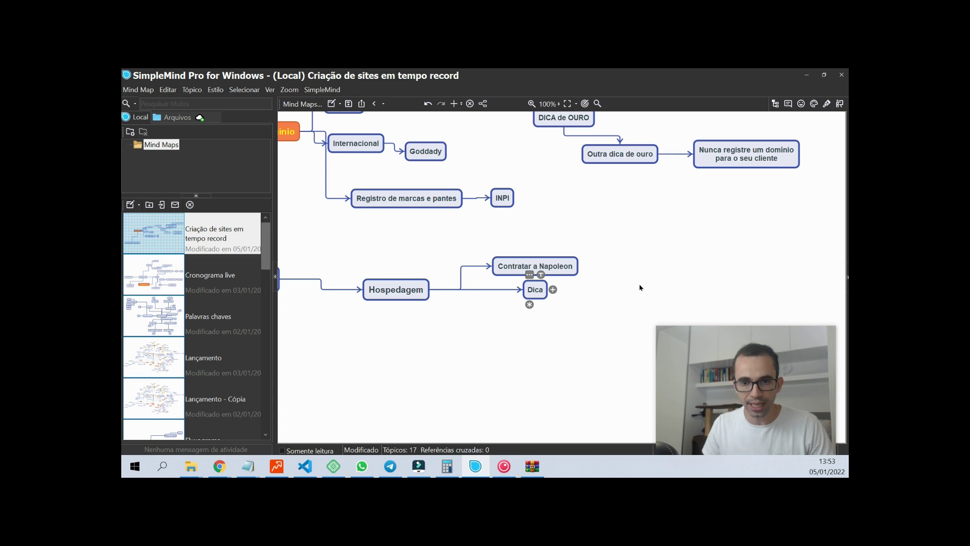
key(alt+Tab)
scroll(446, 269, down, 10)
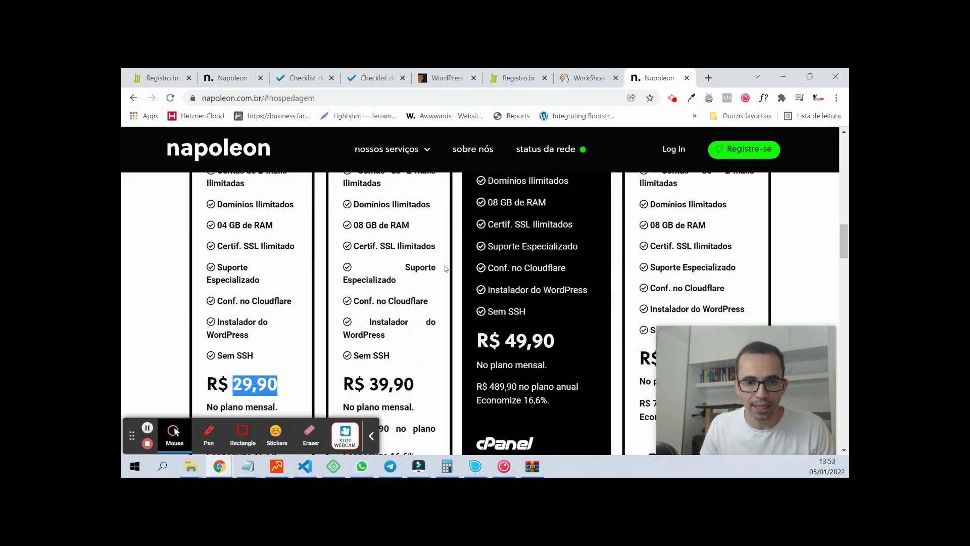
Step: Go to the revenda dedicada section of the Napoleon site from nossos serviços
scroll(408, 286, up, 3)
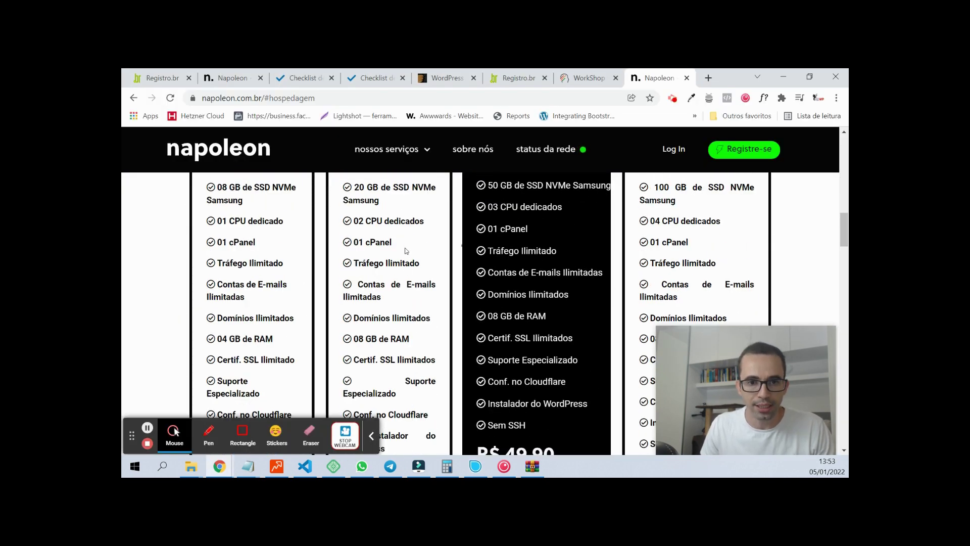
scroll(581, 255, up, 3)
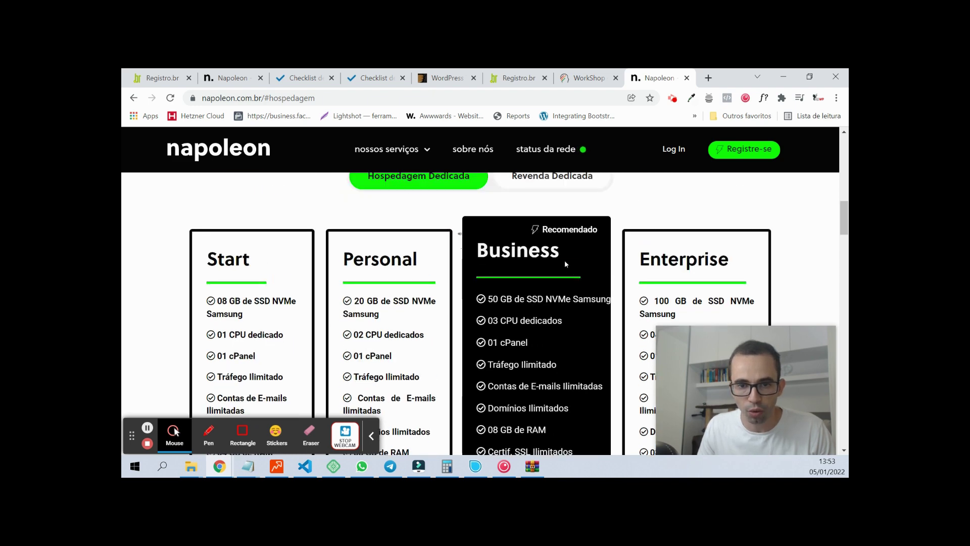
drag(501, 251, 571, 253)
scroll(572, 258, down, 4)
scroll(632, 257, down, 3)
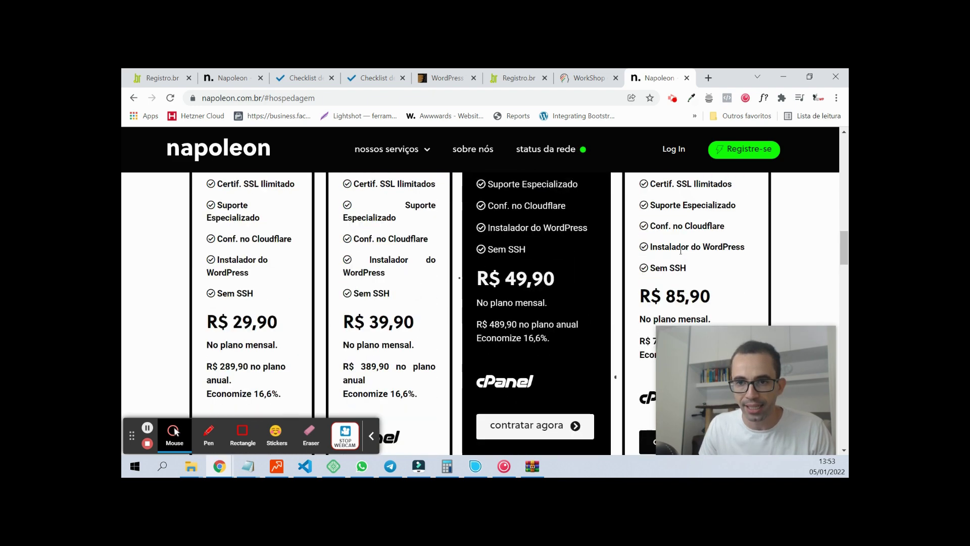
scroll(687, 255, up, 3)
scroll(716, 275, up, 12)
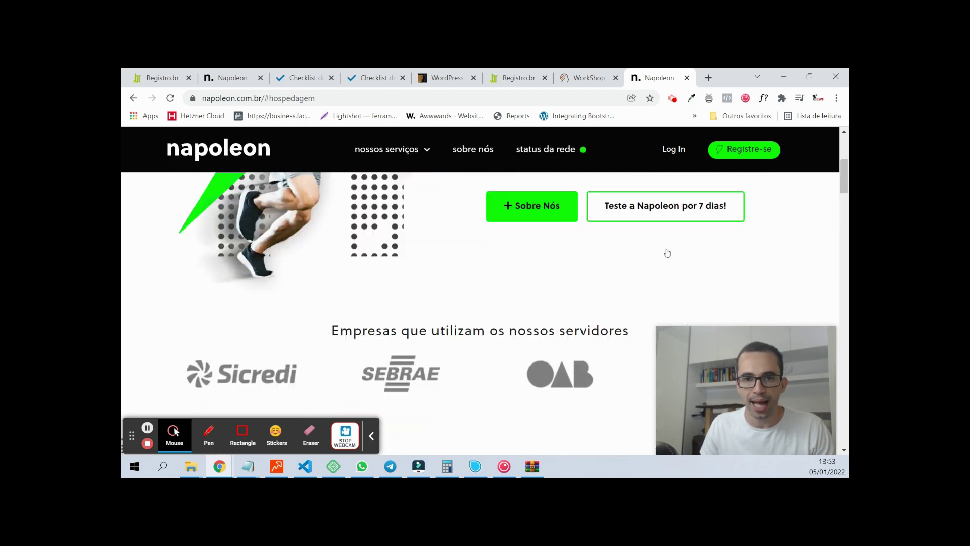
mouse_move(411, 159)
click(410, 201)
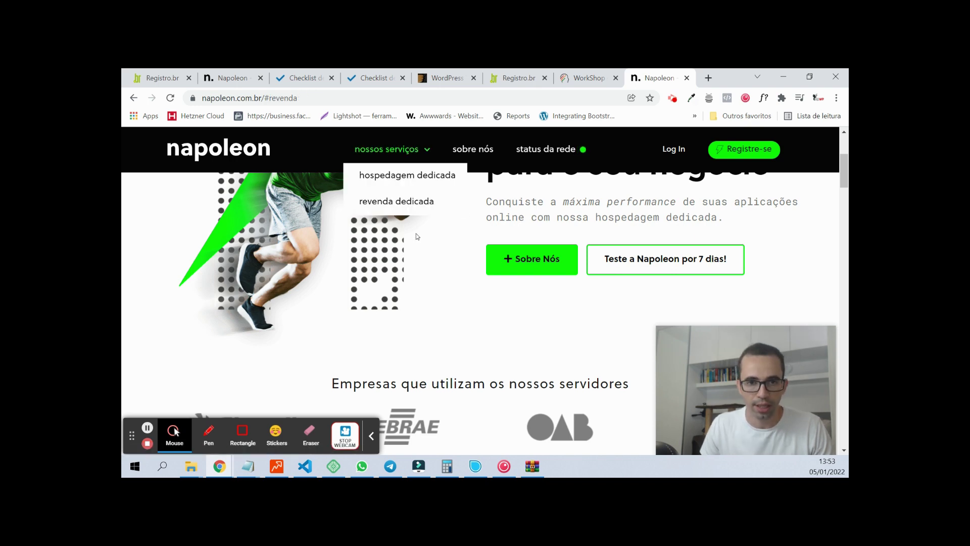
Step: Show the Revenda Dedicada plans and highlight the Rocket price R$ 75,90
scroll(423, 252, down, 10)
scroll(429, 264, up, 6)
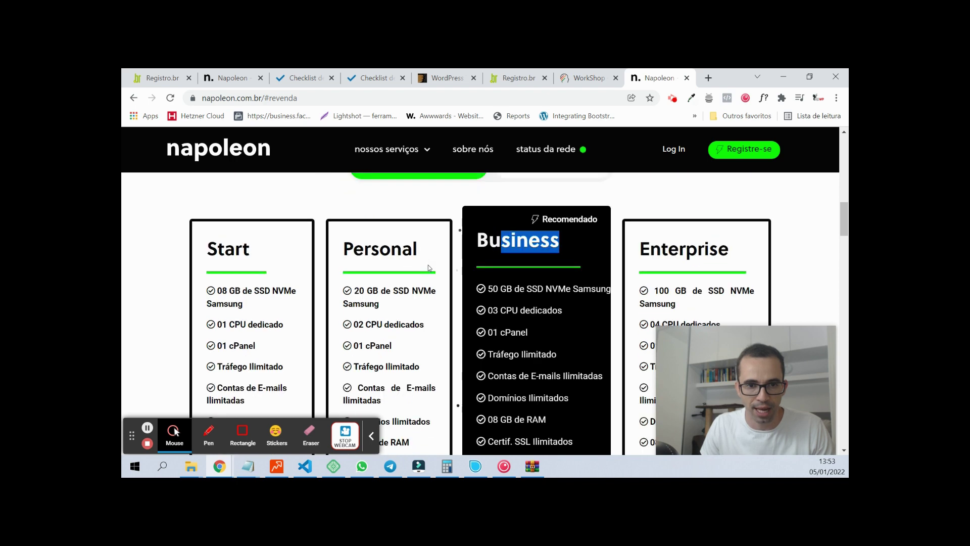
click(536, 240)
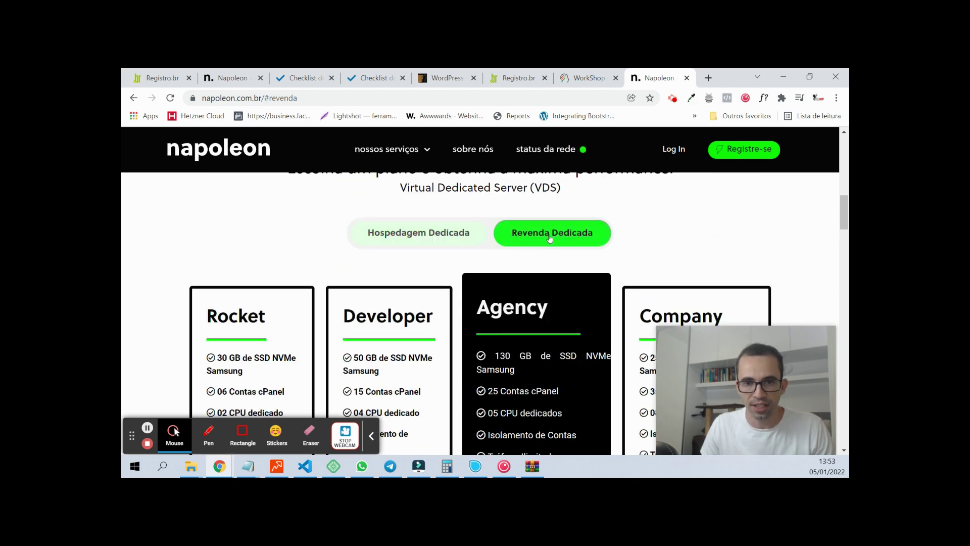
scroll(532, 232, down, 8)
scroll(285, 247, up, 2)
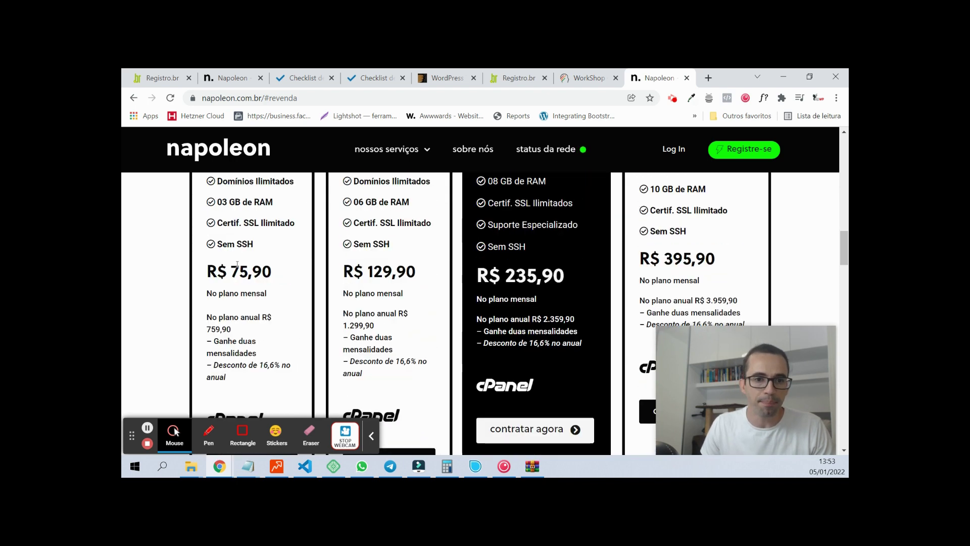
triple_click(232, 276)
Step: Review the plan cards and highlight Rocket's 06 Contas cPanel line
scroll(267, 272, up, 2)
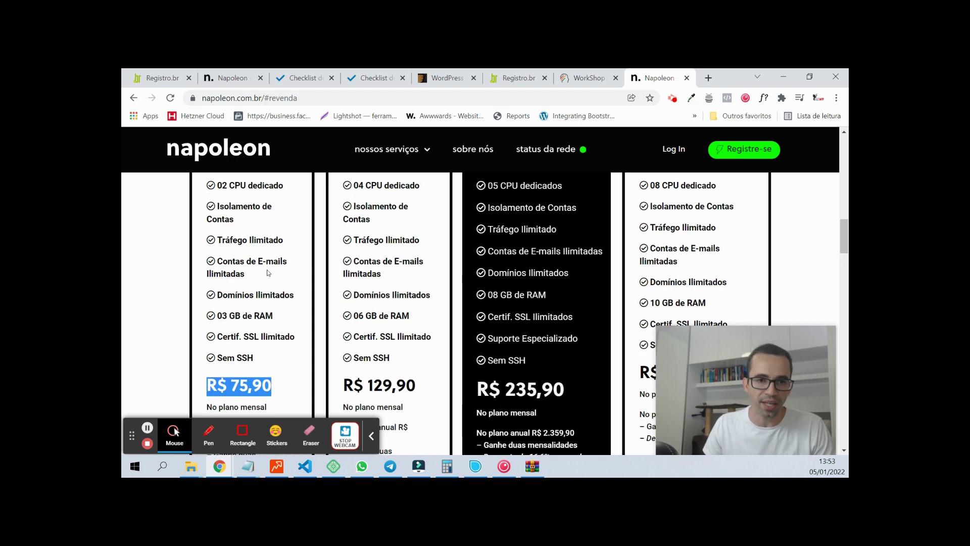
scroll(263, 314, up, 2)
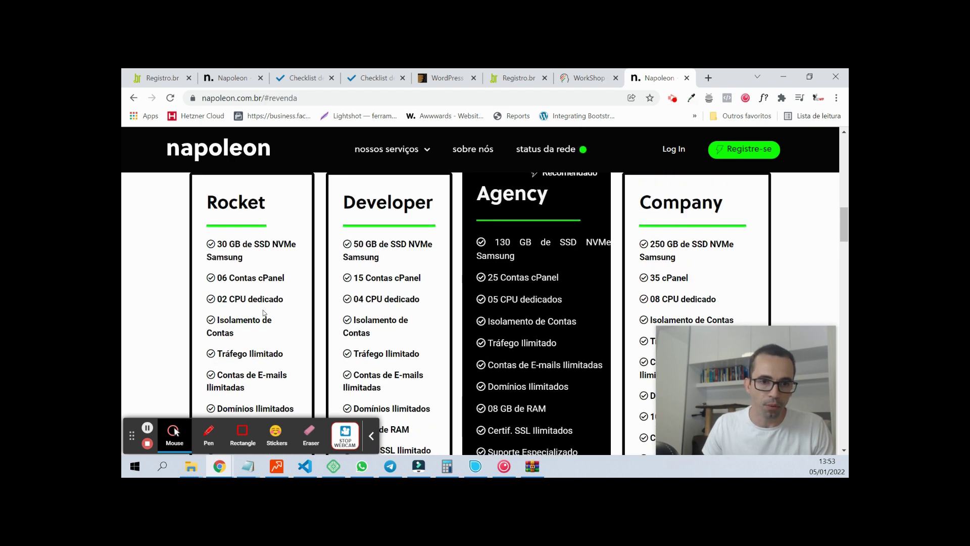
scroll(263, 310, down, 2)
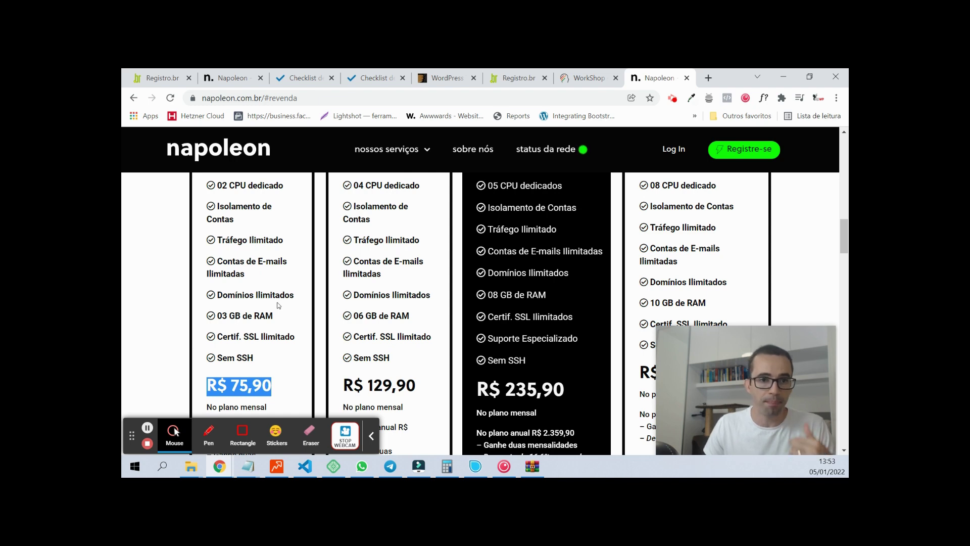
scroll(279, 306, up, 1)
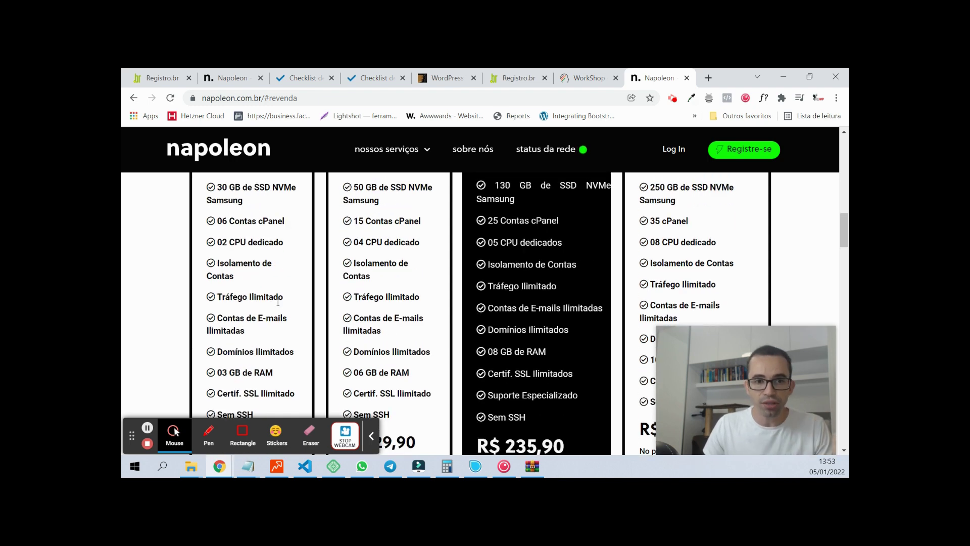
scroll(278, 302, up, 2)
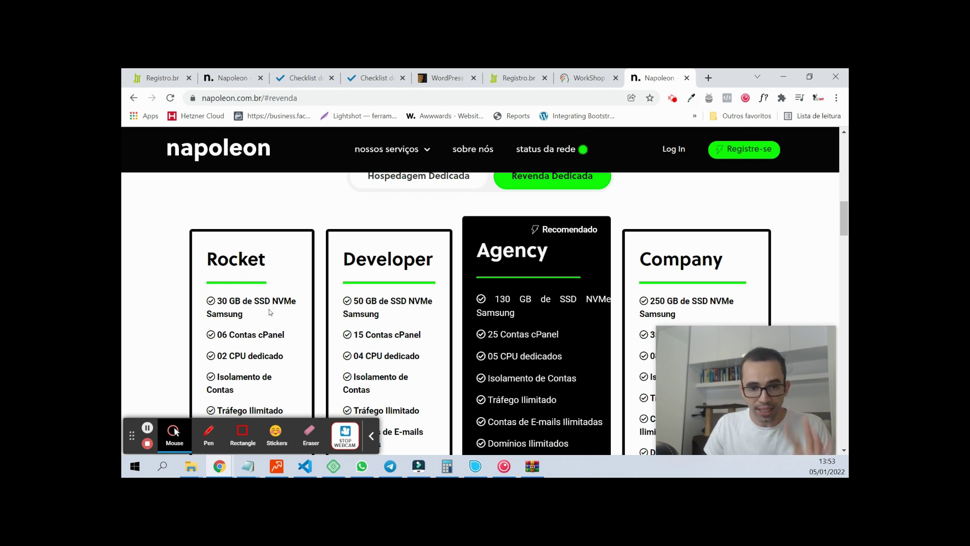
triple_click(268, 335)
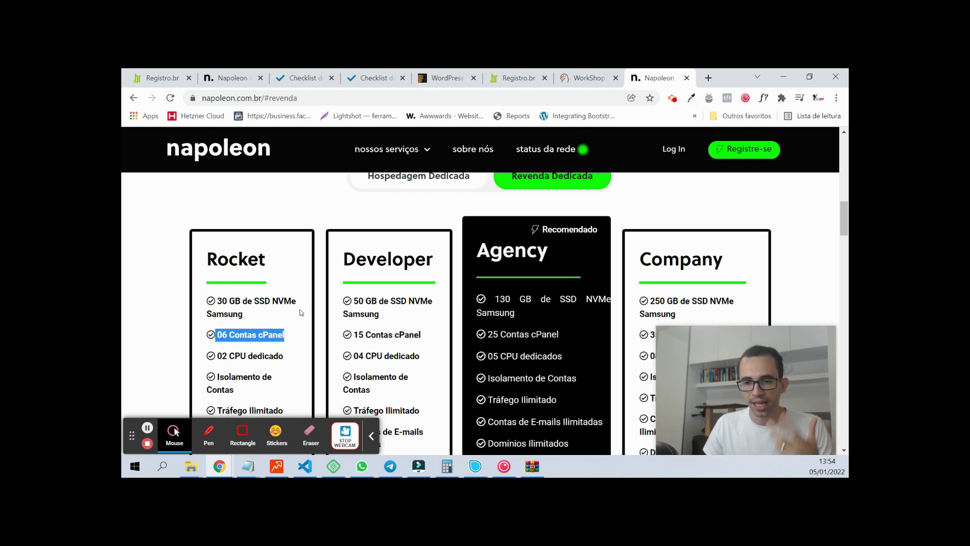
key(super+shift+s)
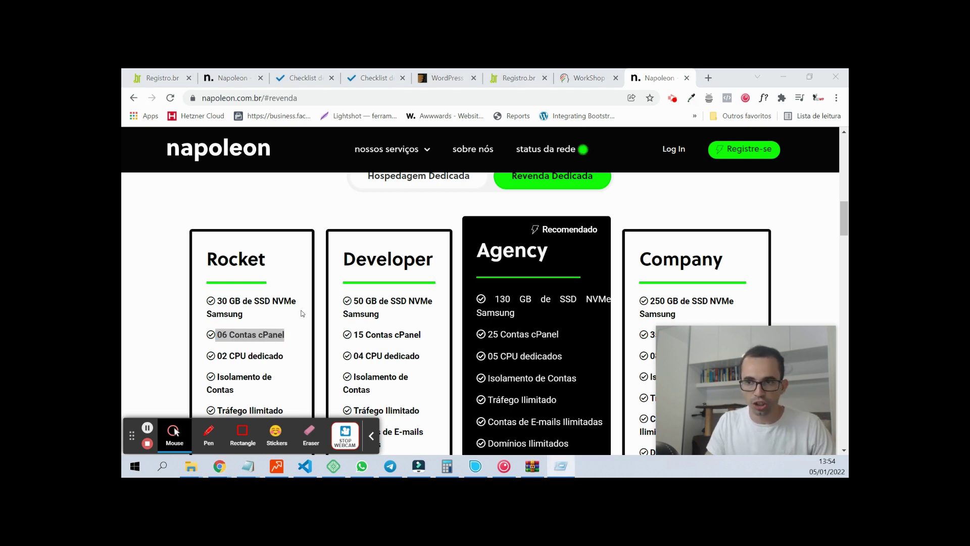
Step: Divide Rocket's 75,90 by 6 accounts in Windows Calculator
key(super+0)
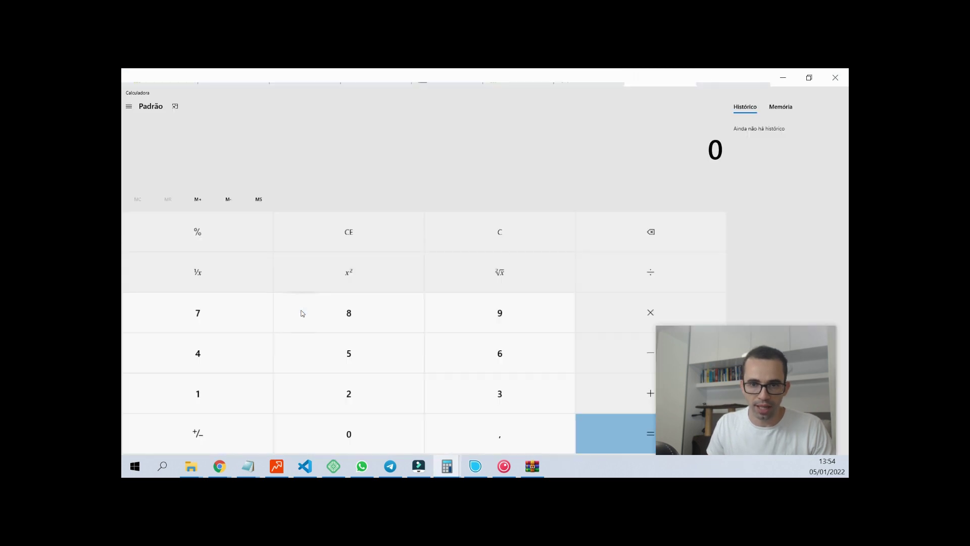
key(alt+Tab)
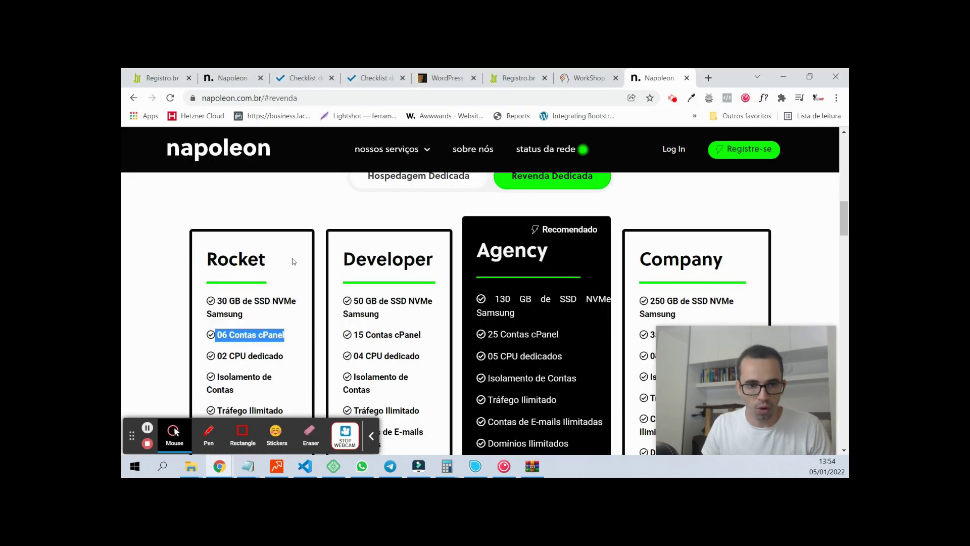
scroll(295, 268, down, 8)
key(alt+Tab)
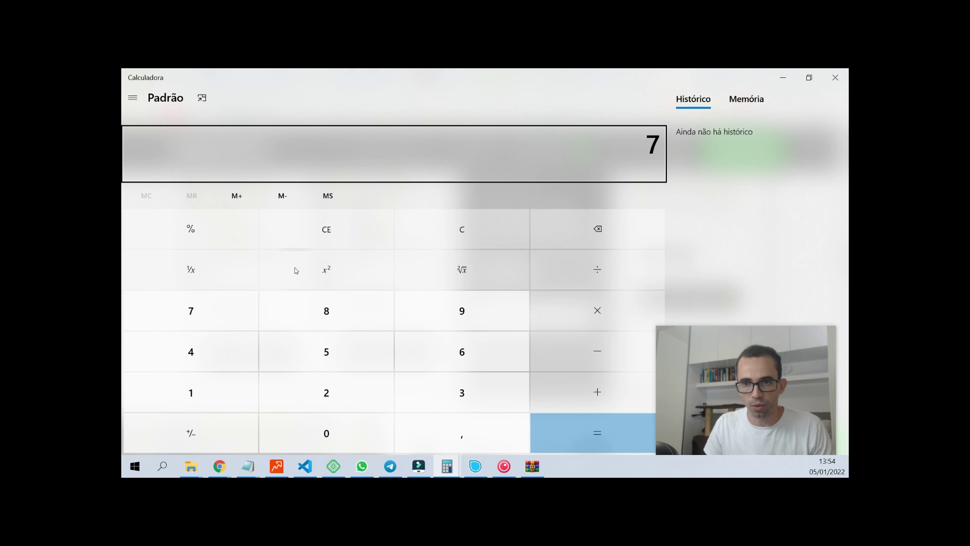
text(5,90/6)
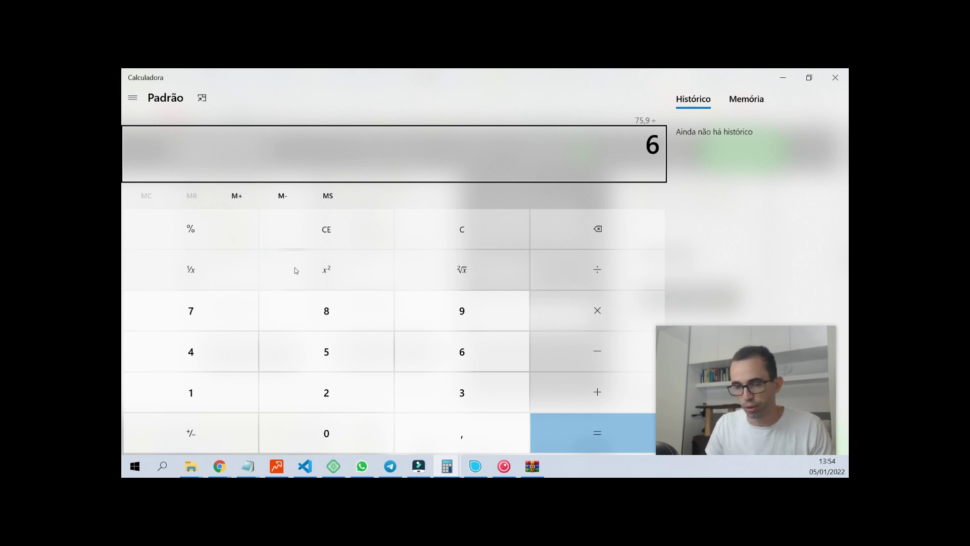
key(Return)
Step: Select the 12,65 result, then restore and close the Calculator window
double_click(645, 136)
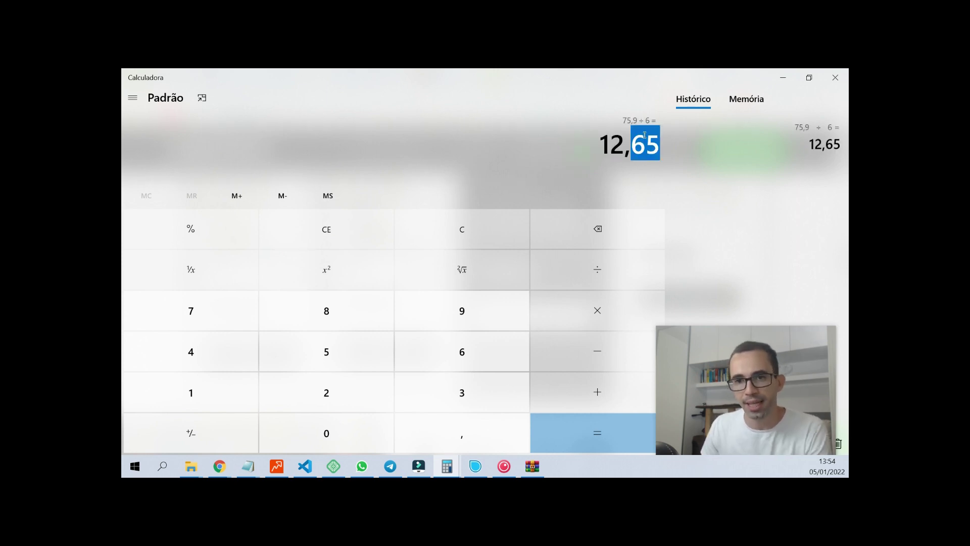
click(650, 140)
drag(608, 142, 659, 144)
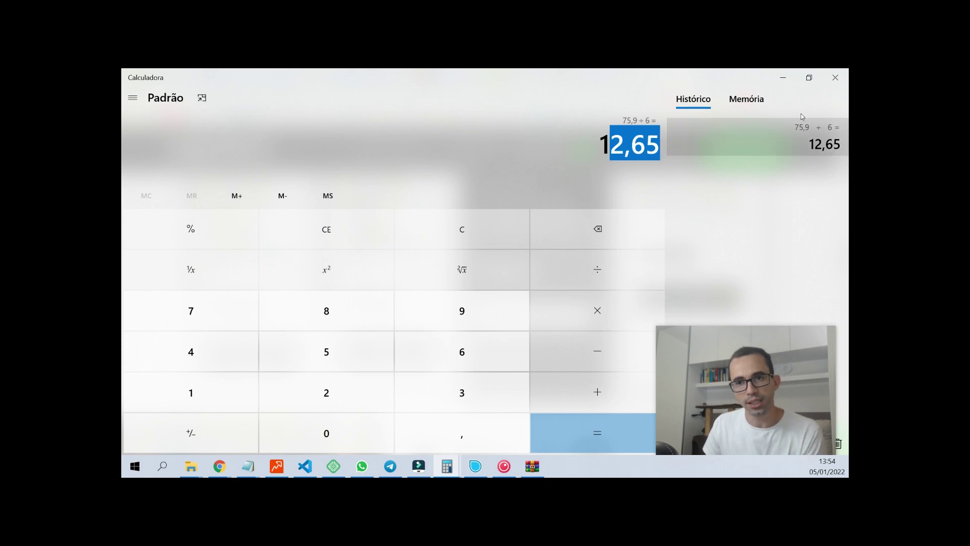
click(809, 78)
click(610, 76)
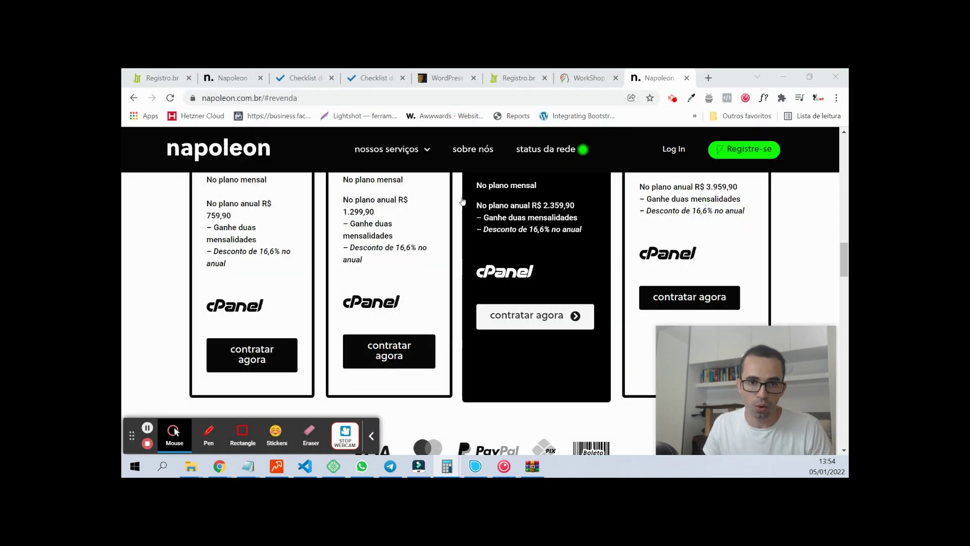
scroll(326, 263, up, 5)
scroll(266, 271, up, 2)
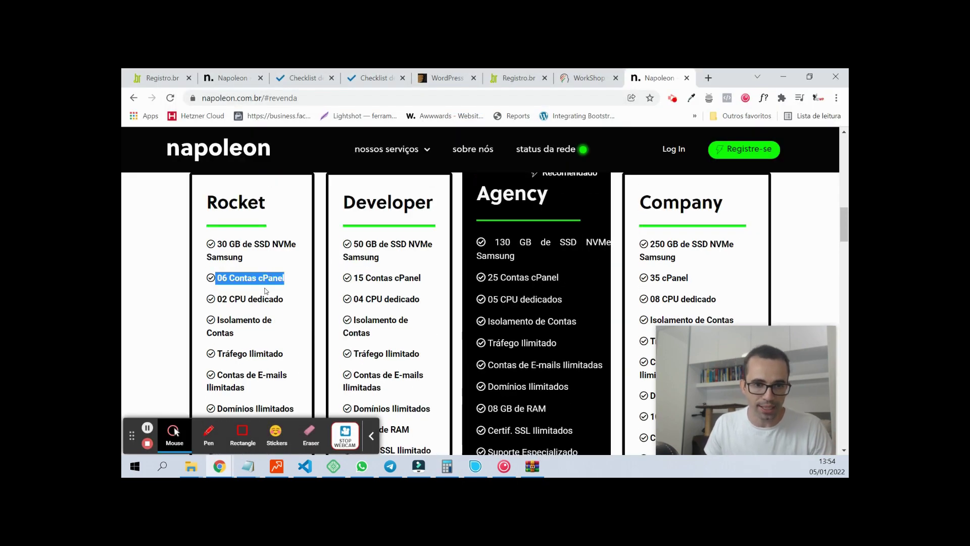
click(373, 274)
triple_click(372, 275)
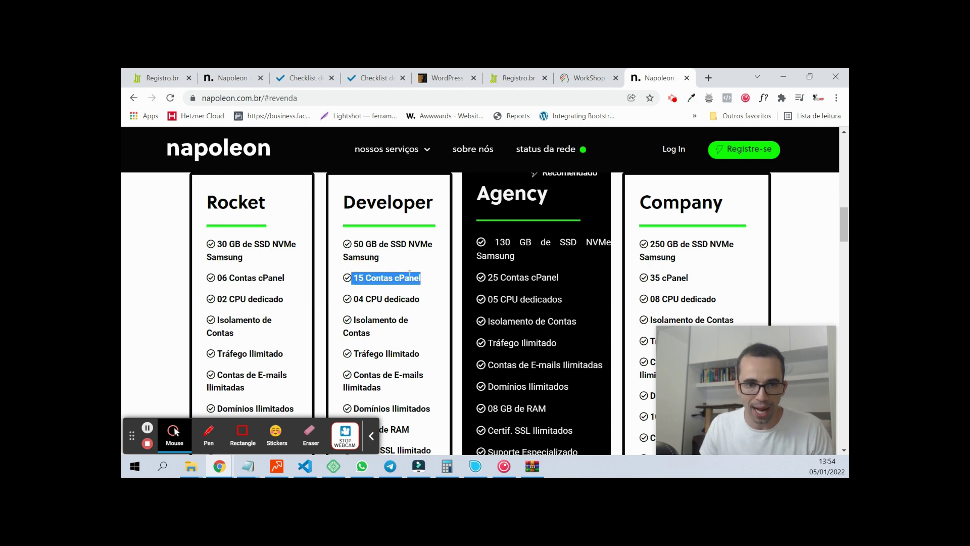
triple_click(528, 272)
triple_click(670, 267)
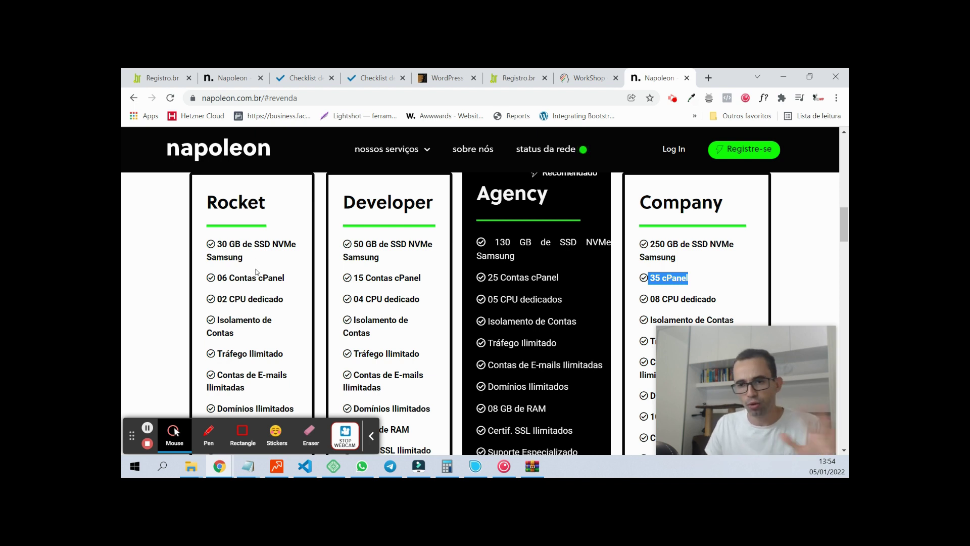
triple_click(242, 255)
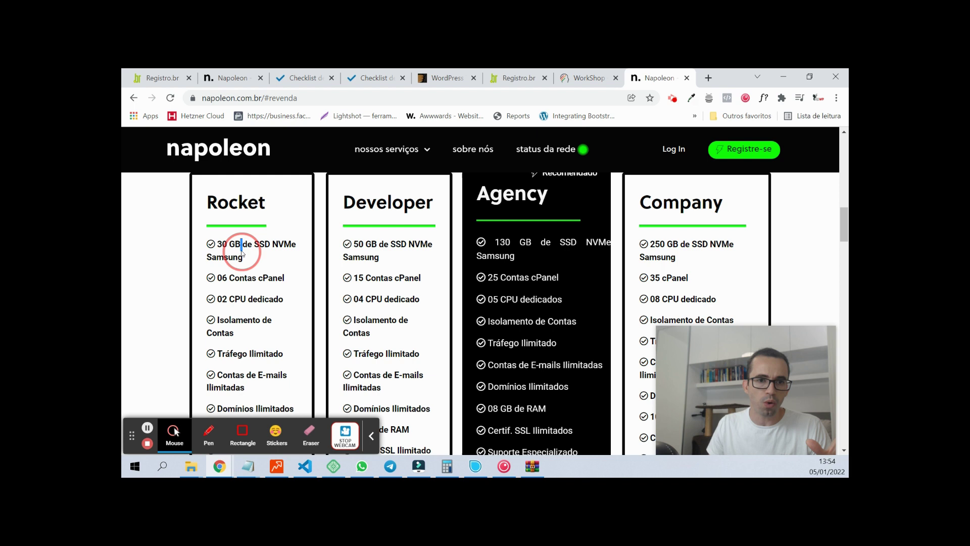
triple_click(264, 298)
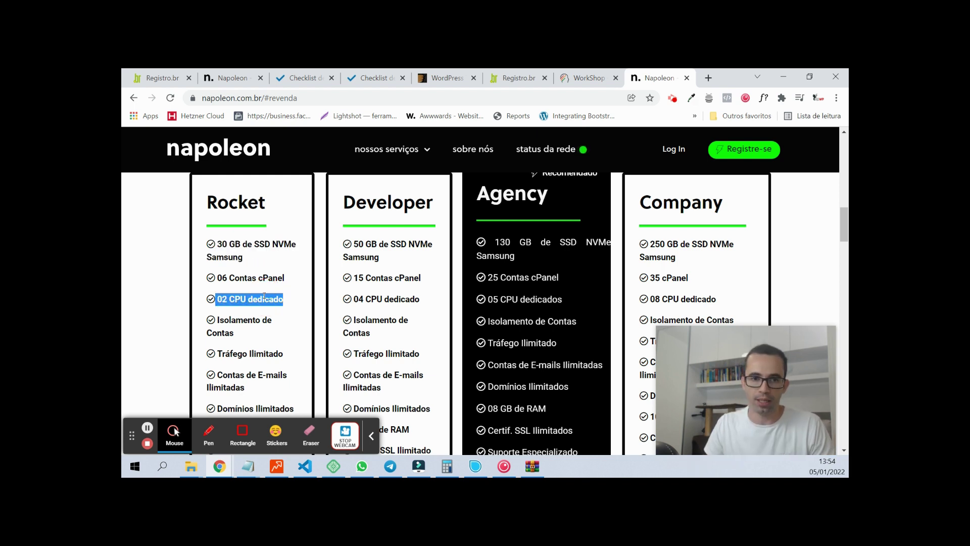
scroll(324, 292, down, 3)
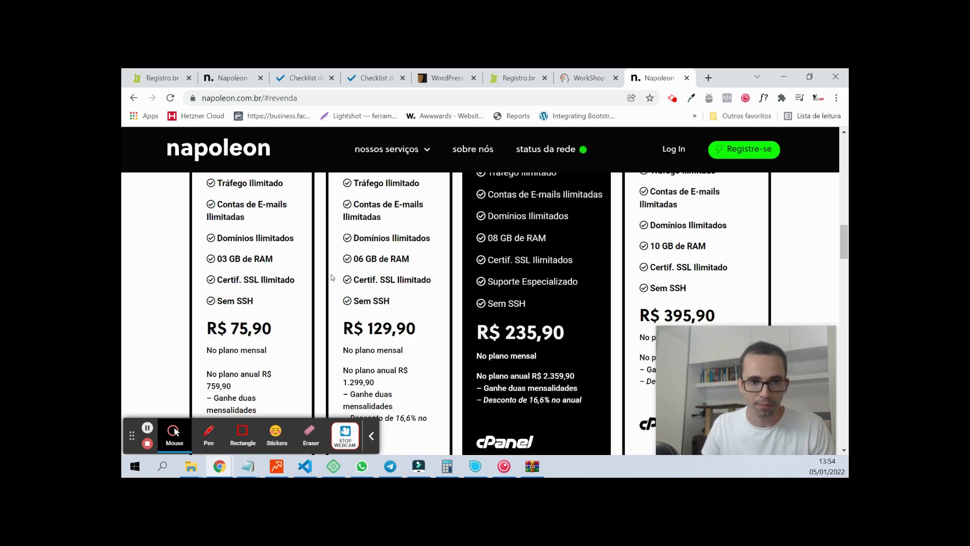
scroll(331, 276, up, 3)
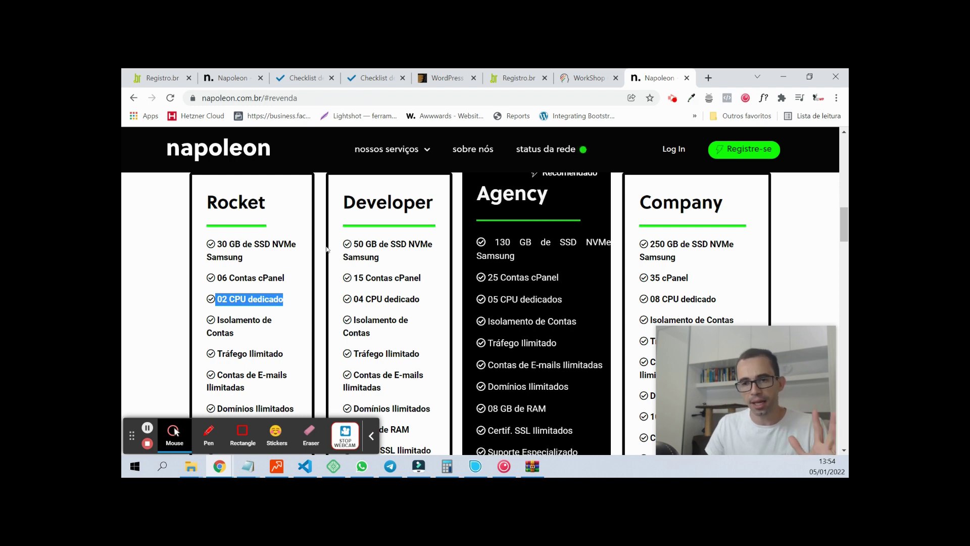
scroll(326, 249, up, 5)
scroll(554, 345, down, 1)
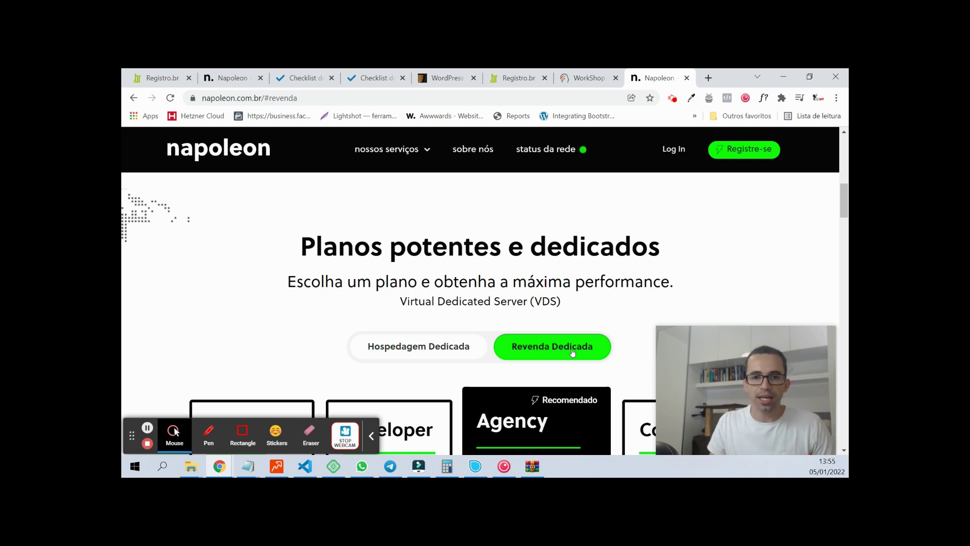
Step: Show Hospedagem Dedicada plans, highlight Start's 08 GB SSD, and scroll back to the top
click(465, 347)
scroll(468, 335, down, 3)
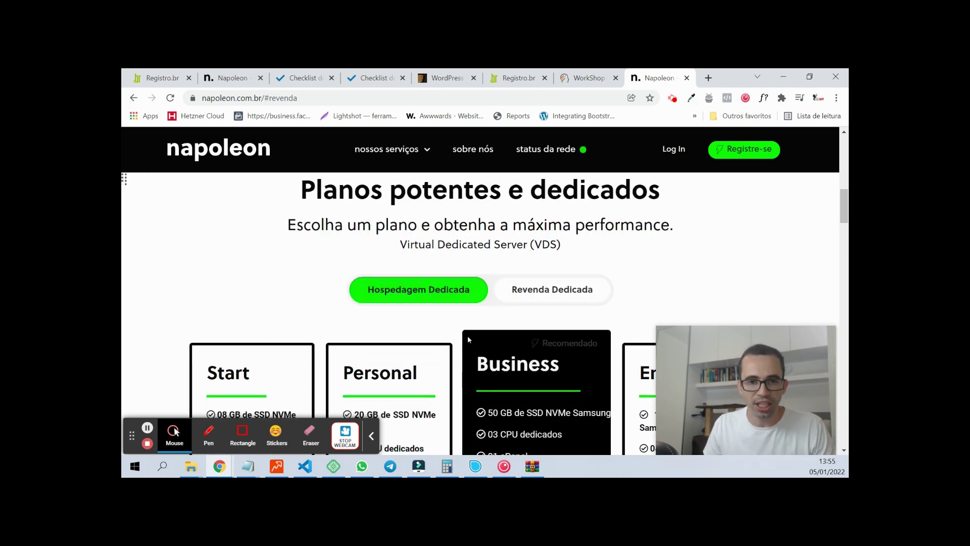
drag(216, 300, 243, 311)
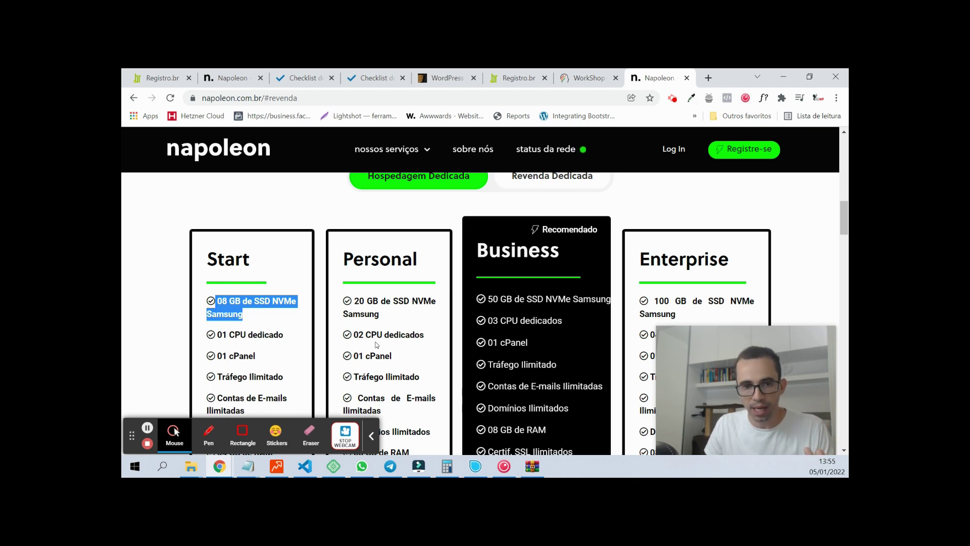
scroll(376, 345, up, 15)
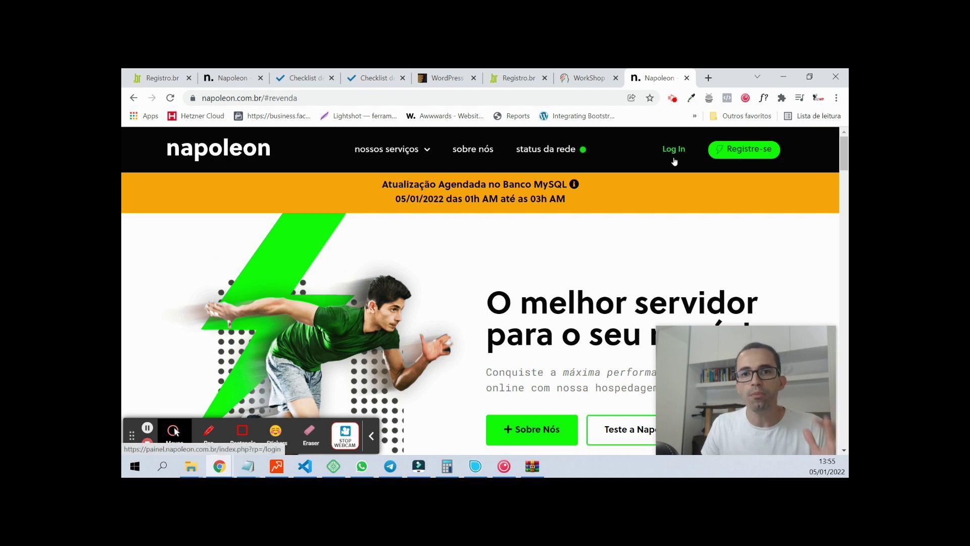
scroll(633, 212, down, 6)
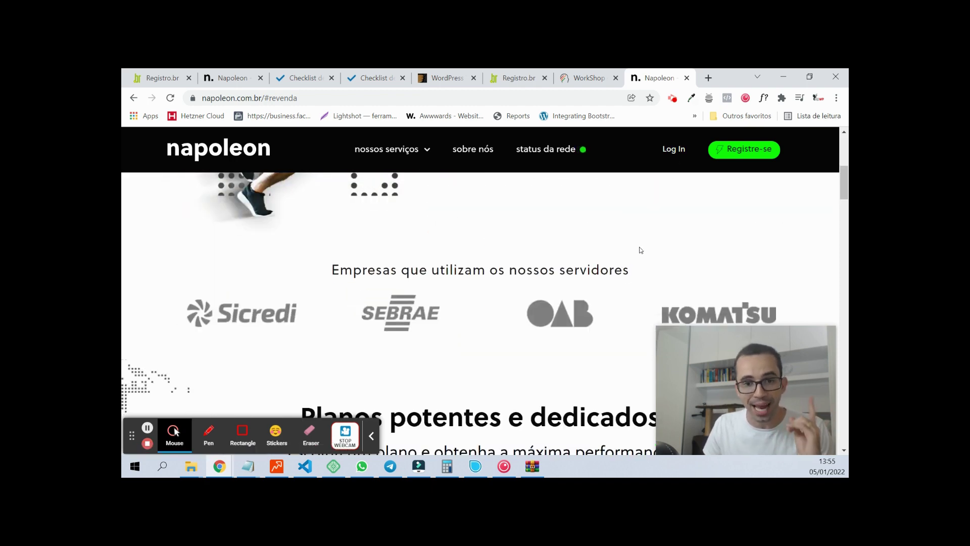
scroll(645, 267, up, 3)
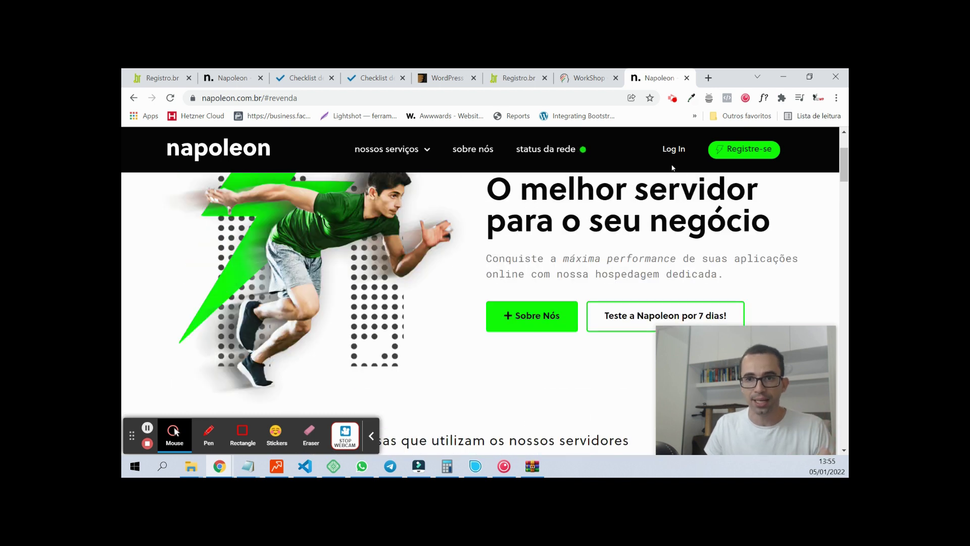
Step: Open Registre-se and look through the name, e-mail, WhatsApp, company and address fields
click(764, 159)
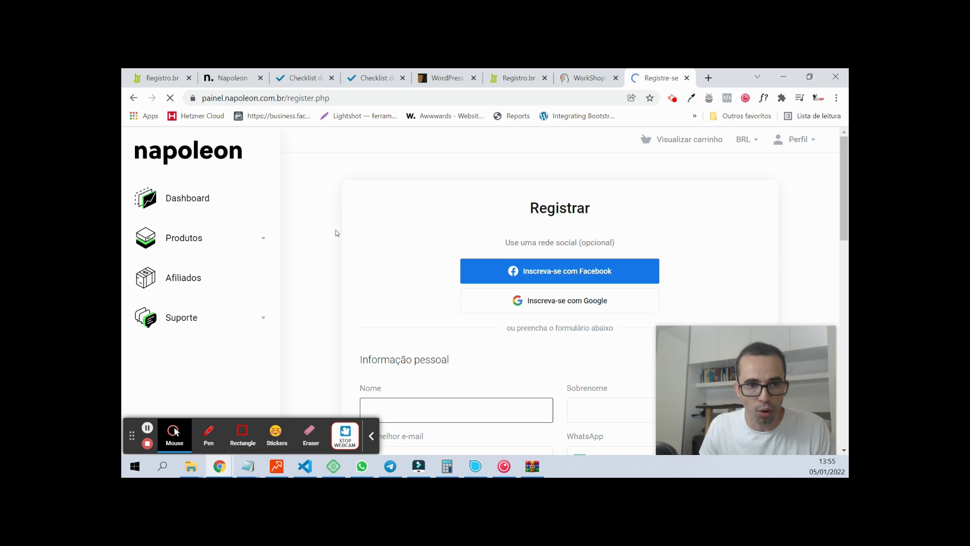
scroll(425, 274, down, 3)
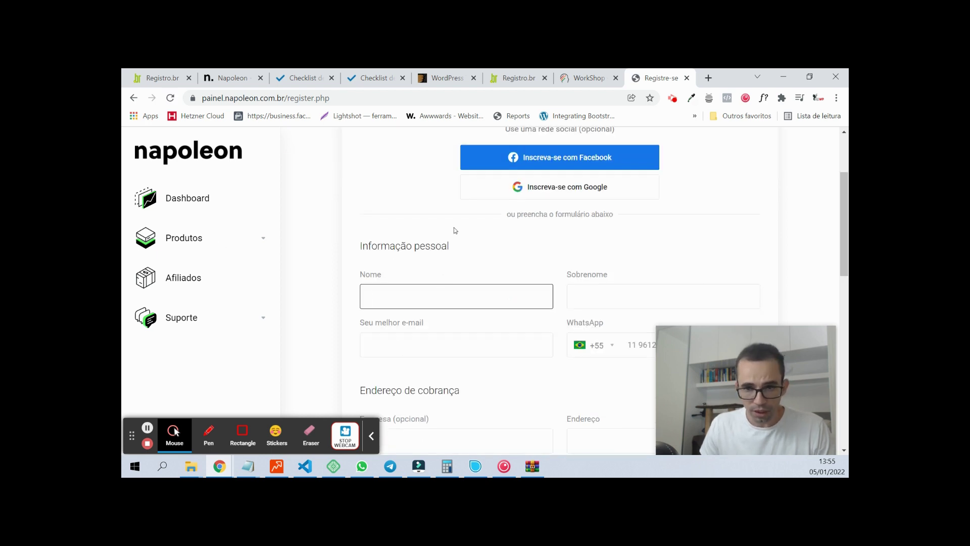
scroll(454, 230, down, 1)
scroll(477, 224, up, 1)
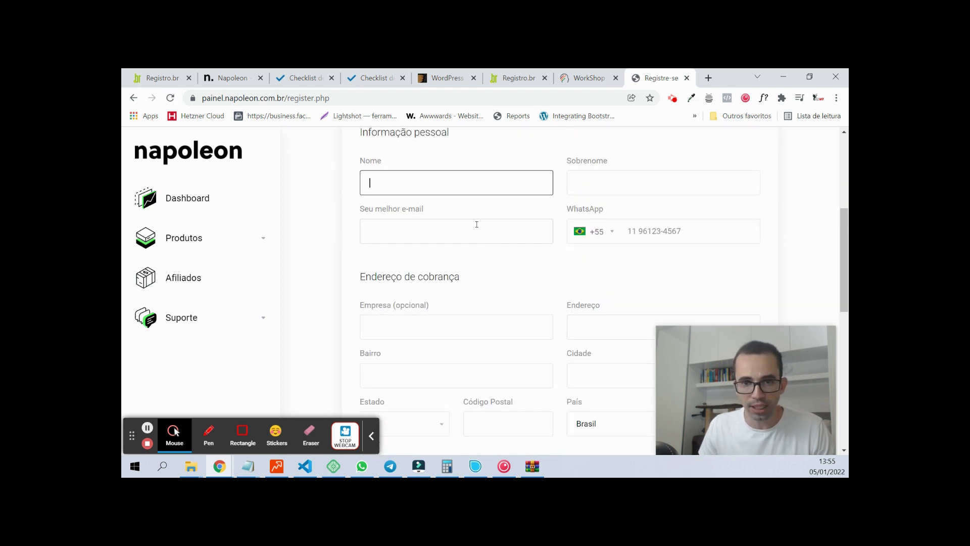
click(465, 189)
click(456, 177)
click(599, 180)
click(449, 224)
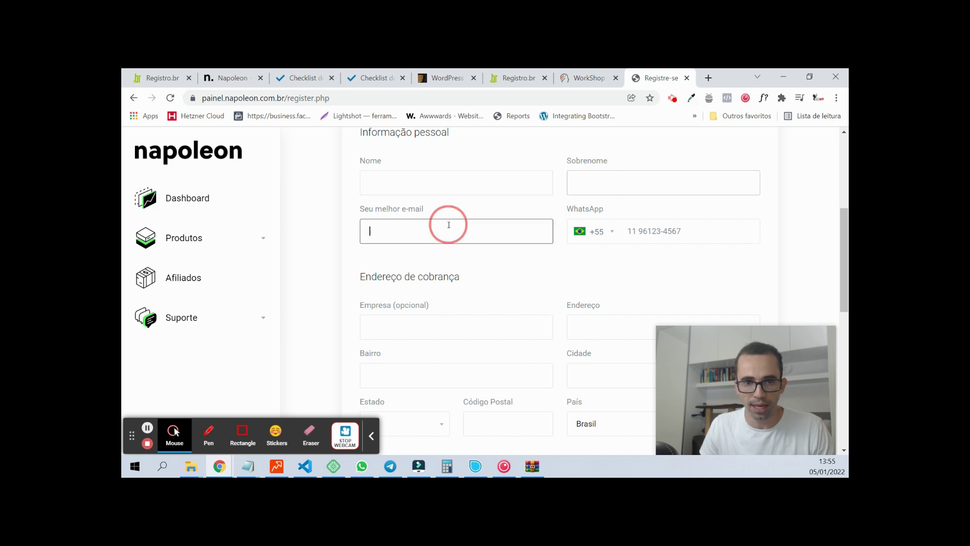
click(628, 234)
scroll(485, 293, down, 3)
click(420, 223)
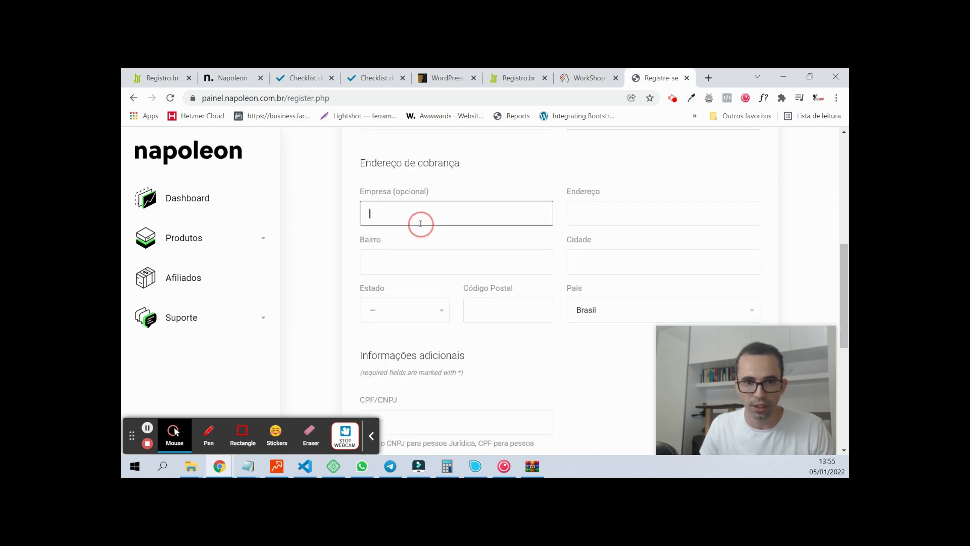
click(616, 216)
scroll(479, 278, down, 6)
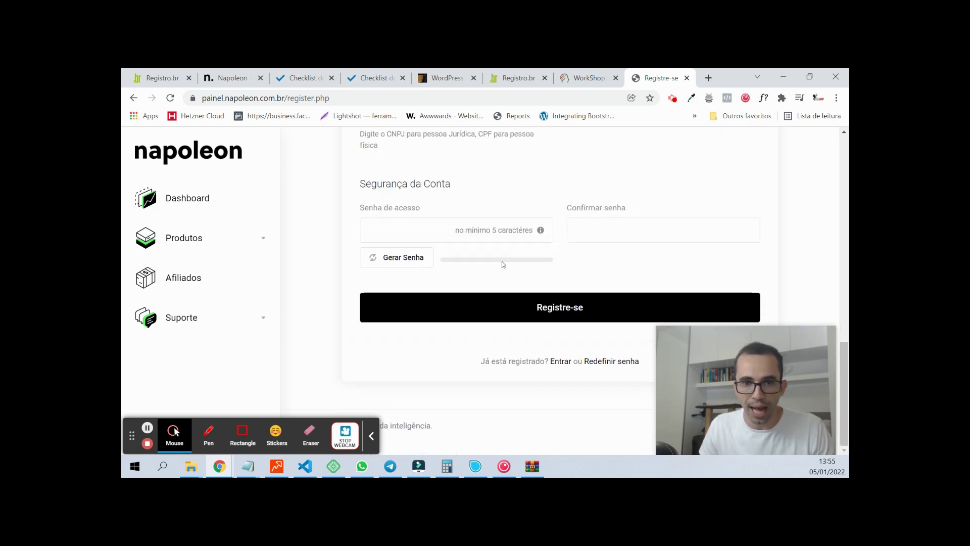
scroll(579, 226, up, 10)
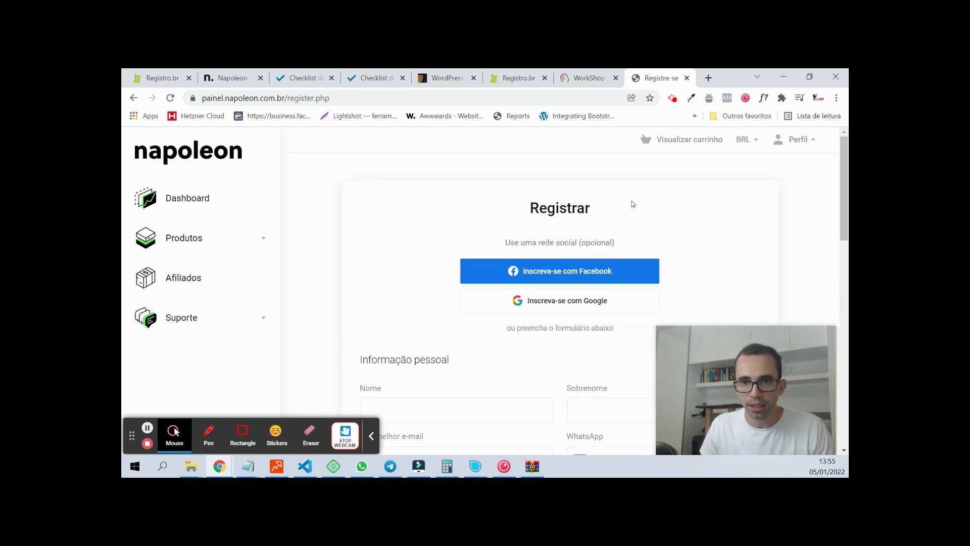
Step: Sign up with the first listed Google account, then go to the Perfil > Login page
click(574, 304)
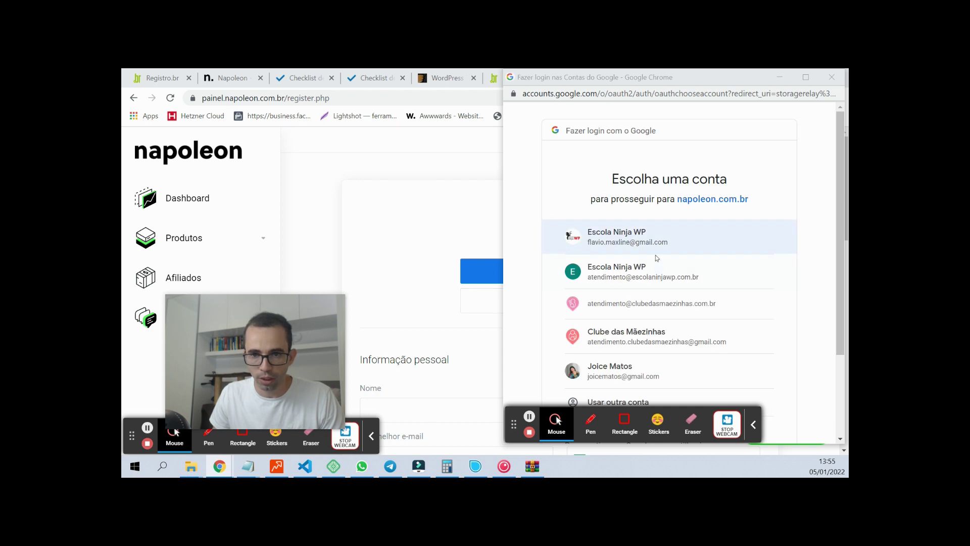
click(656, 248)
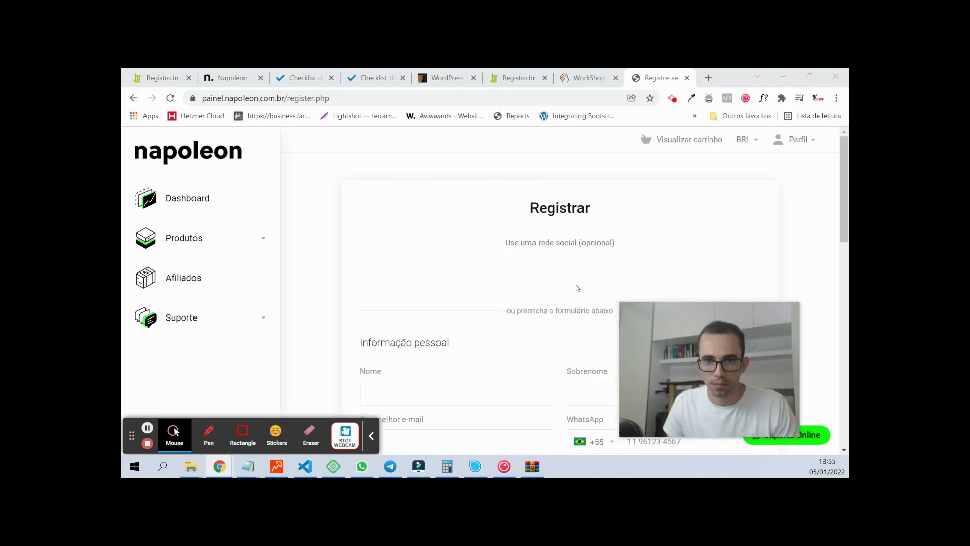
click(810, 141)
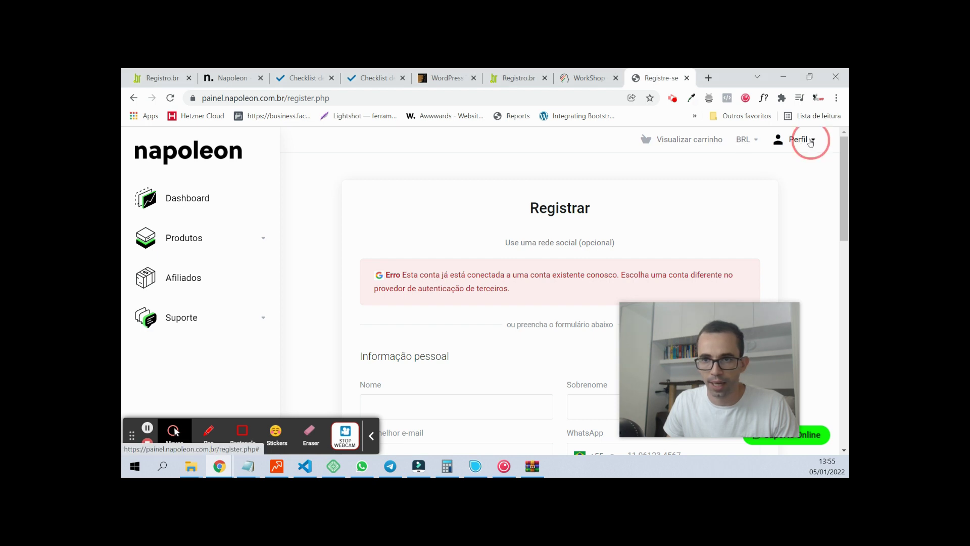
click(735, 168)
drag(725, 342, 322, 337)
Step: Log in to the client panel with the account e-mail and password
click(556, 265)
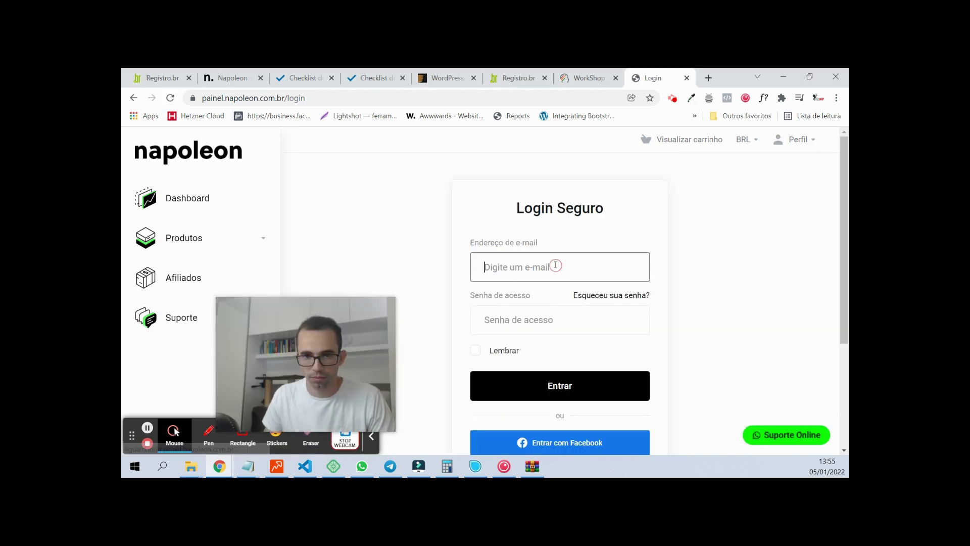
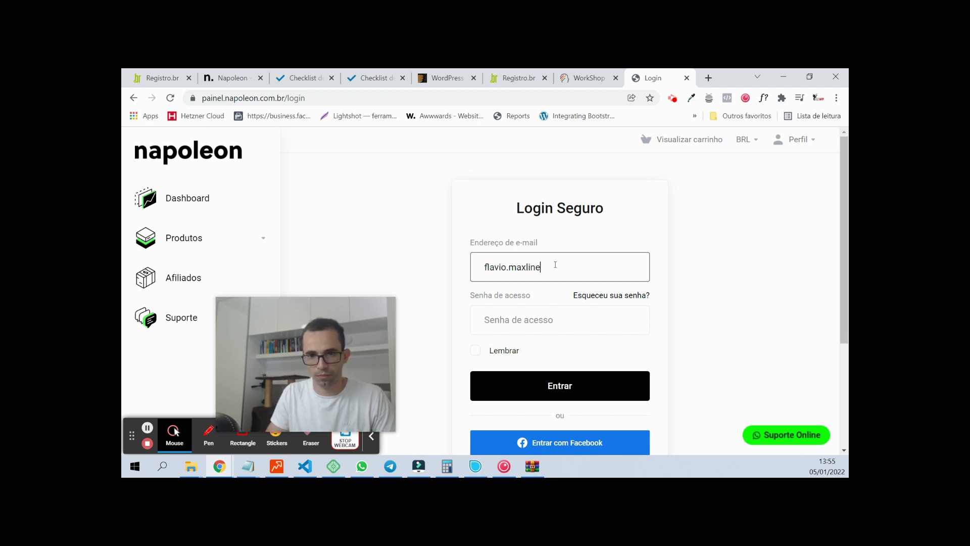
key(Tab)
key(Tab)
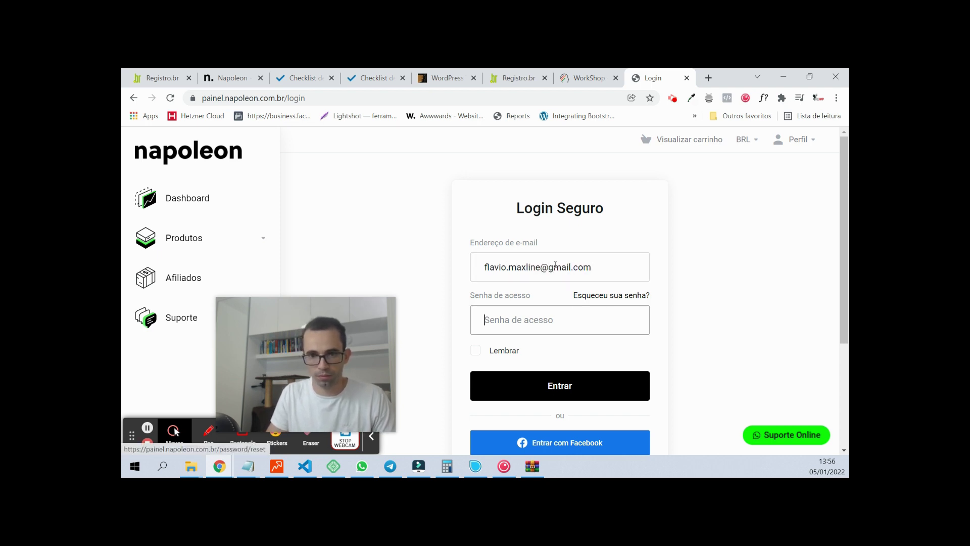
text(******)
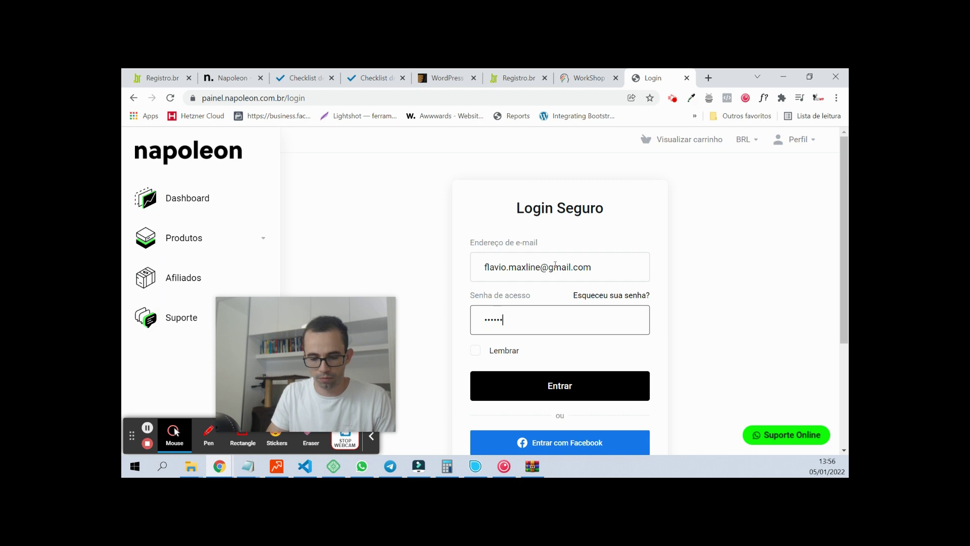
text(****)
key(Return)
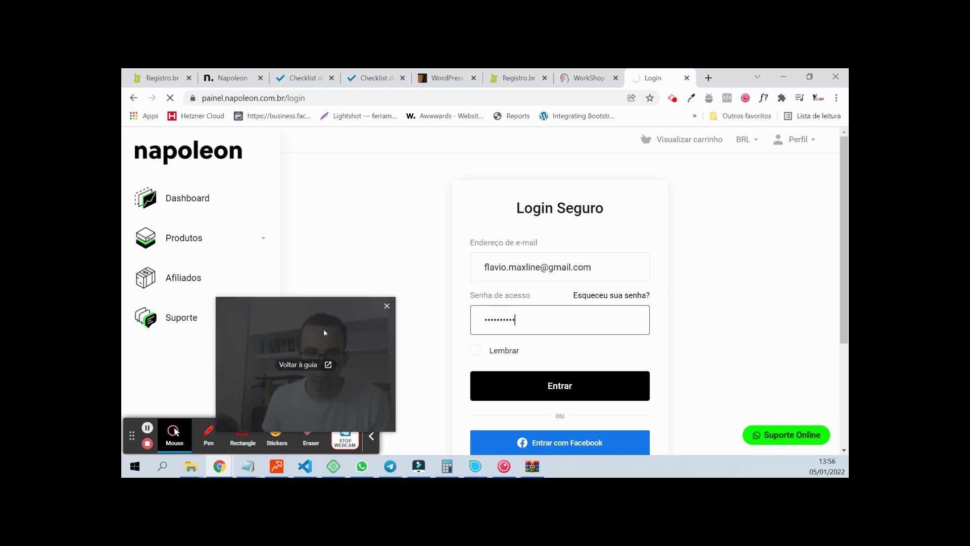
Step: Open Meus Serviços to view the active plano personal dedicated-server service
scroll(467, 253, down, 5)
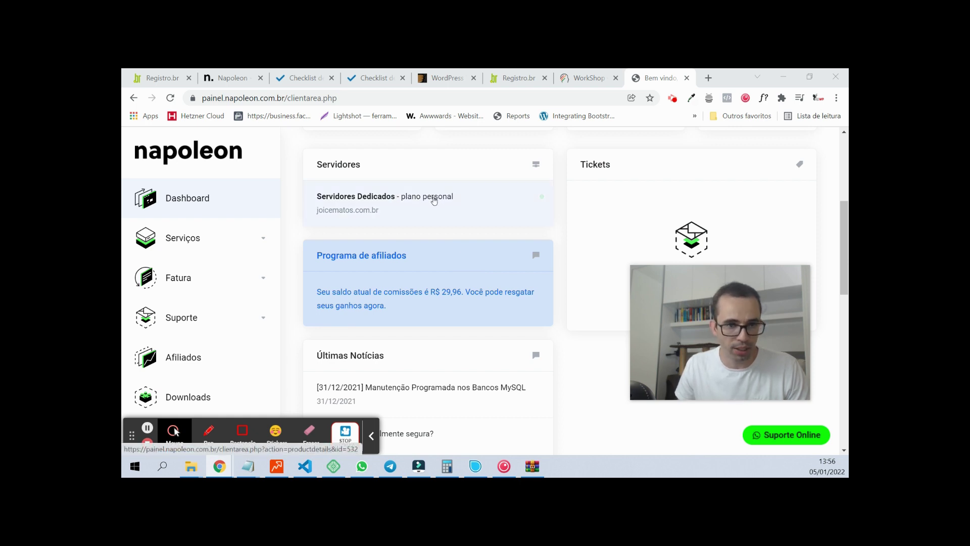
scroll(227, 243, up, 4)
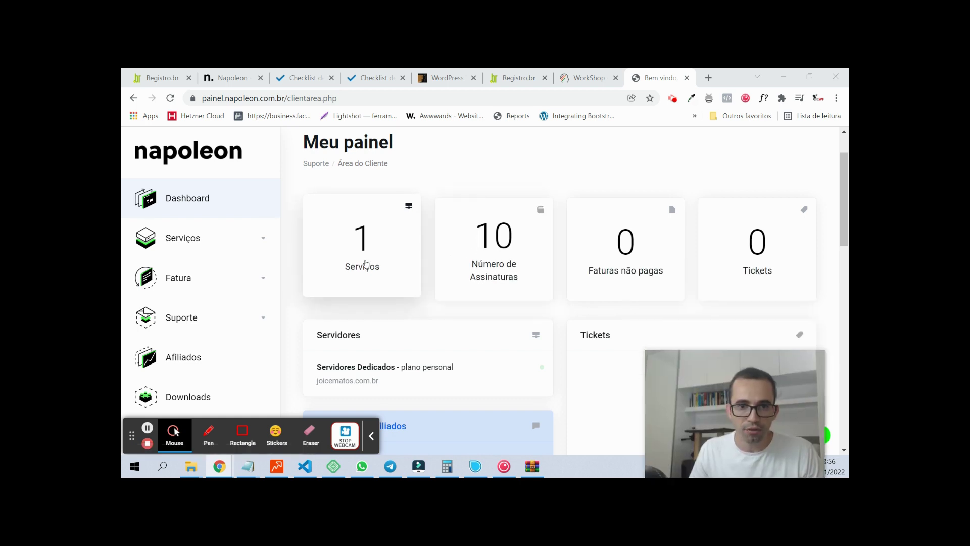
click(411, 248)
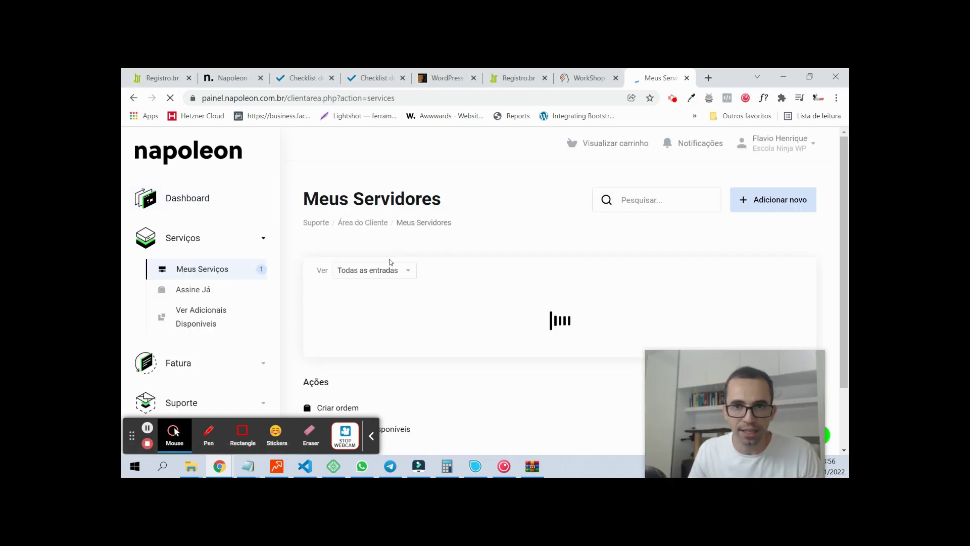
scroll(386, 255, down, 2)
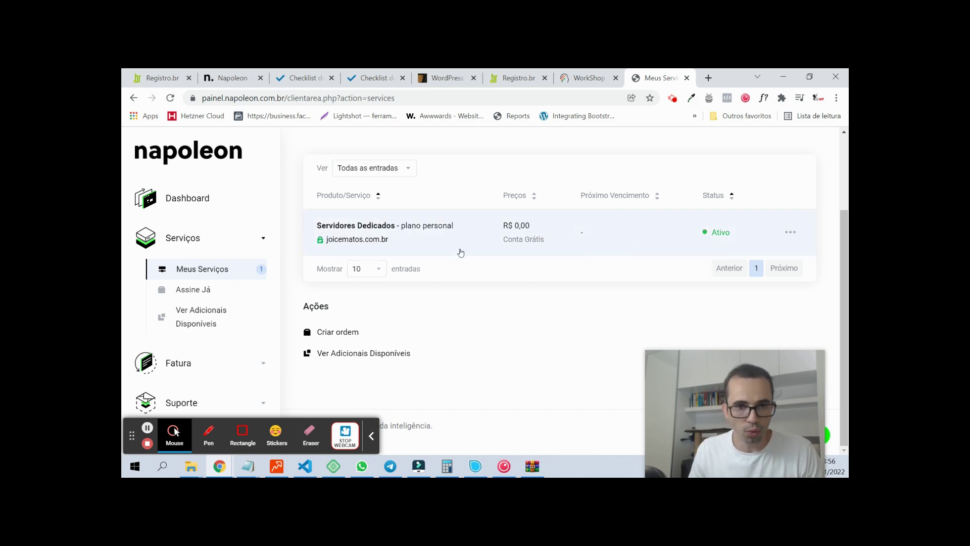
scroll(227, 323, down, 2)
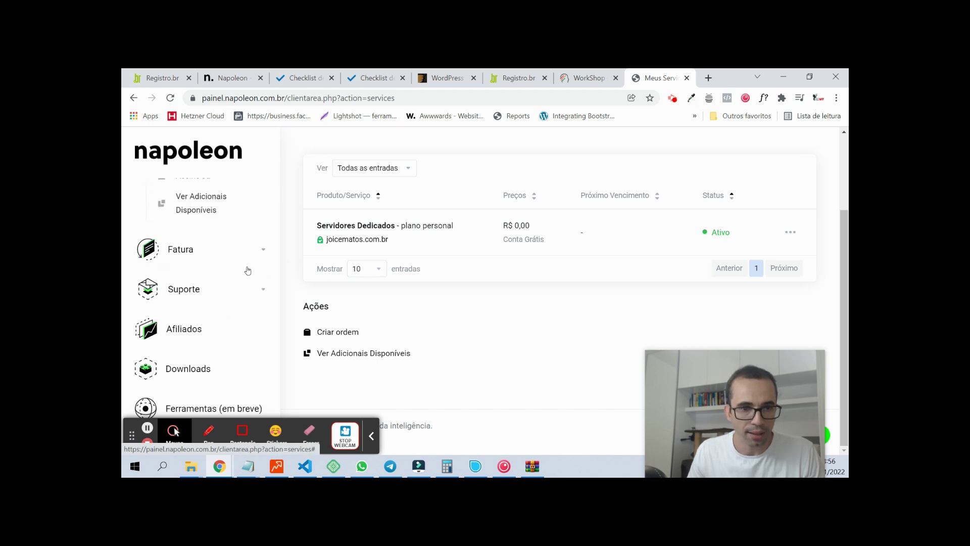
Step: Start a new order with Criar ordem and browse the Servidores Dedicados plan cards
click(354, 334)
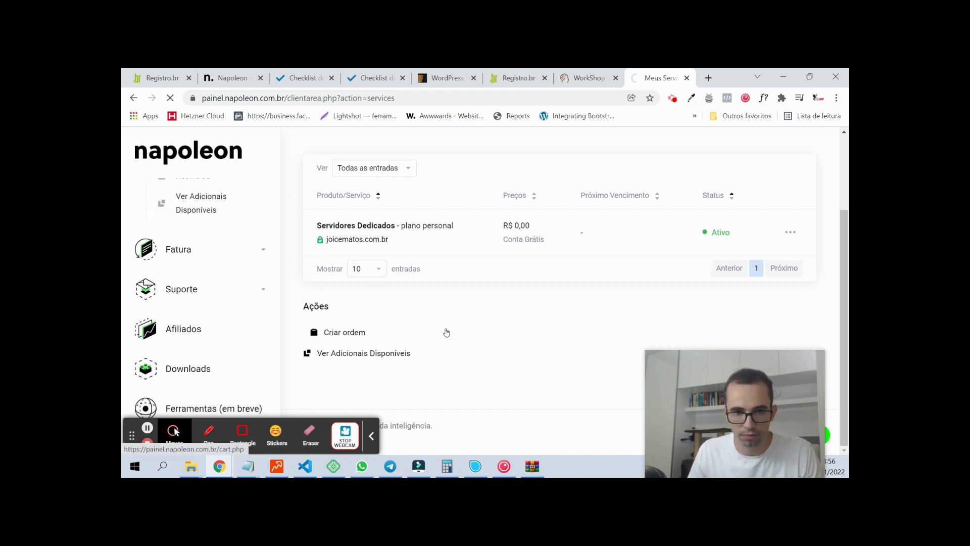
scroll(422, 312, down, 2)
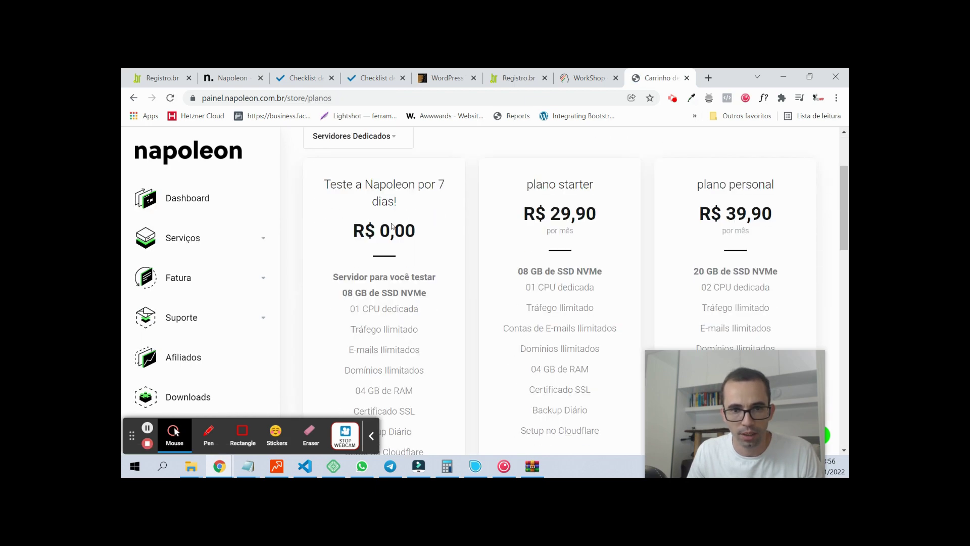
scroll(382, 246, down, 5)
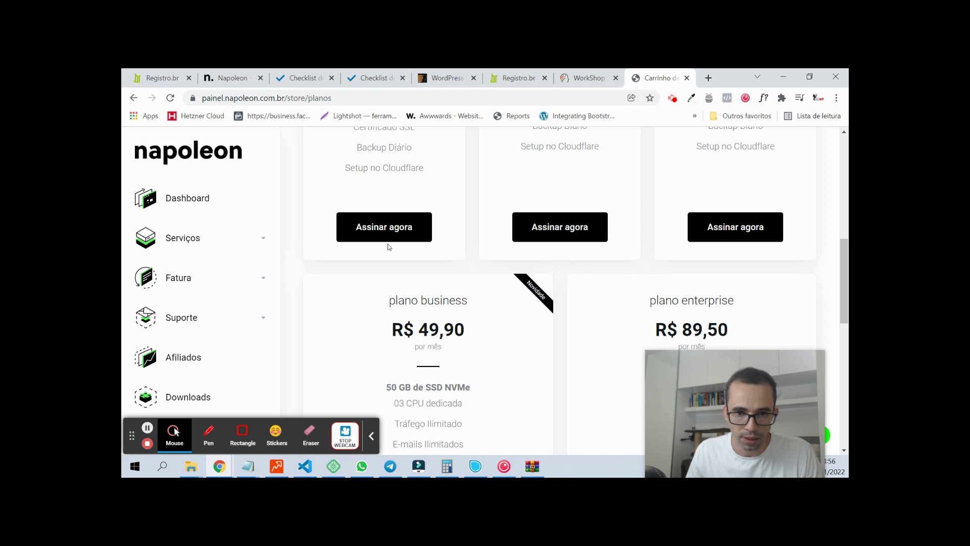
scroll(389, 248, up, 5)
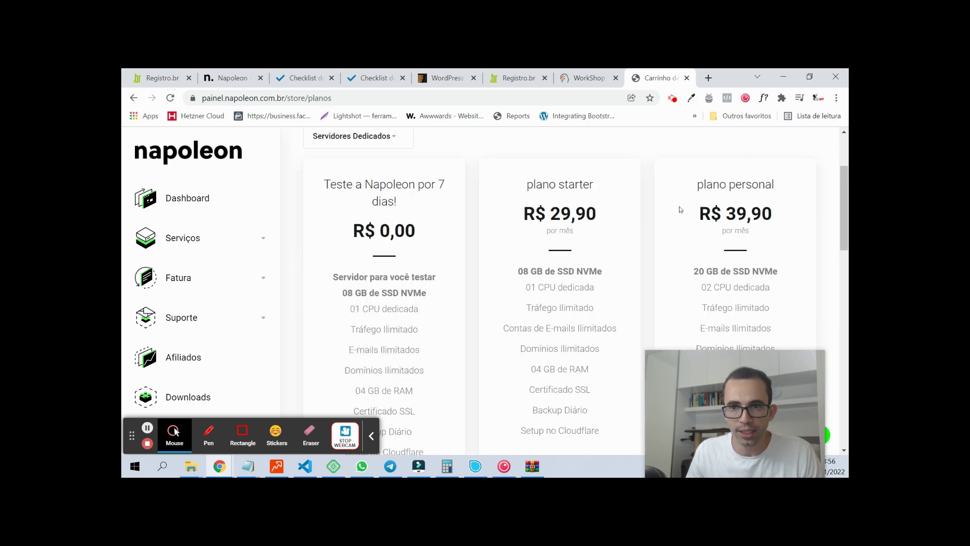
scroll(641, 229, down, 9)
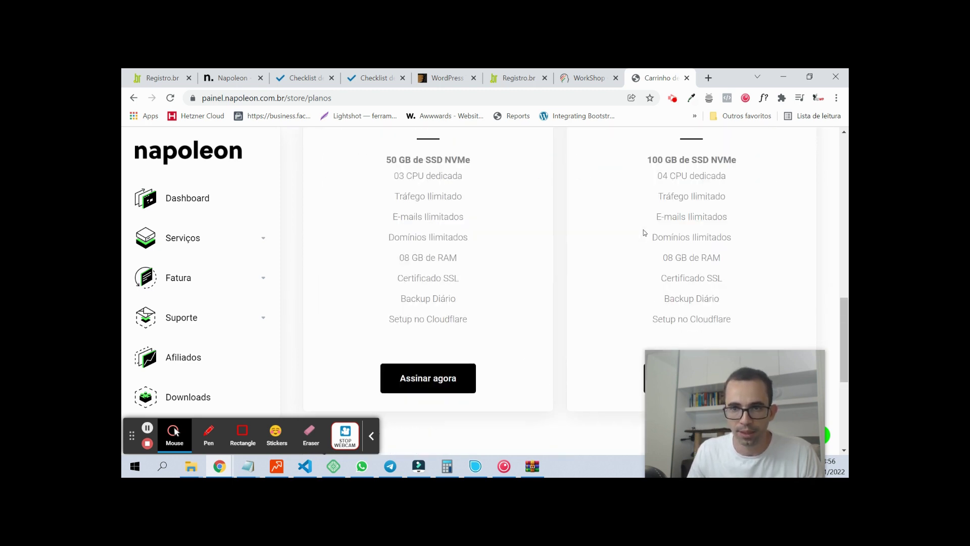
scroll(643, 229, up, 2)
Step: Highlight the plano business price R$ 49,90 and review the other plans
triple_click(433, 216)
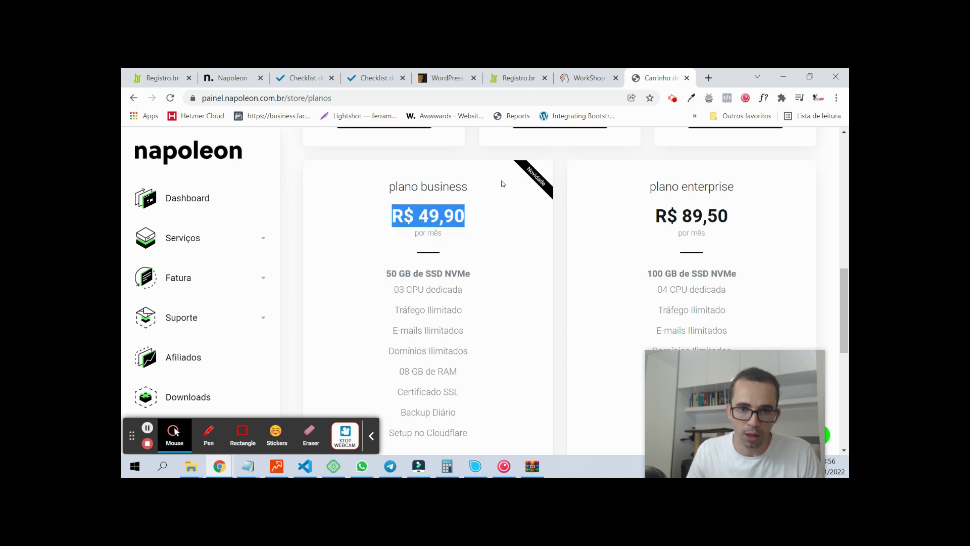
scroll(509, 218, down, 1)
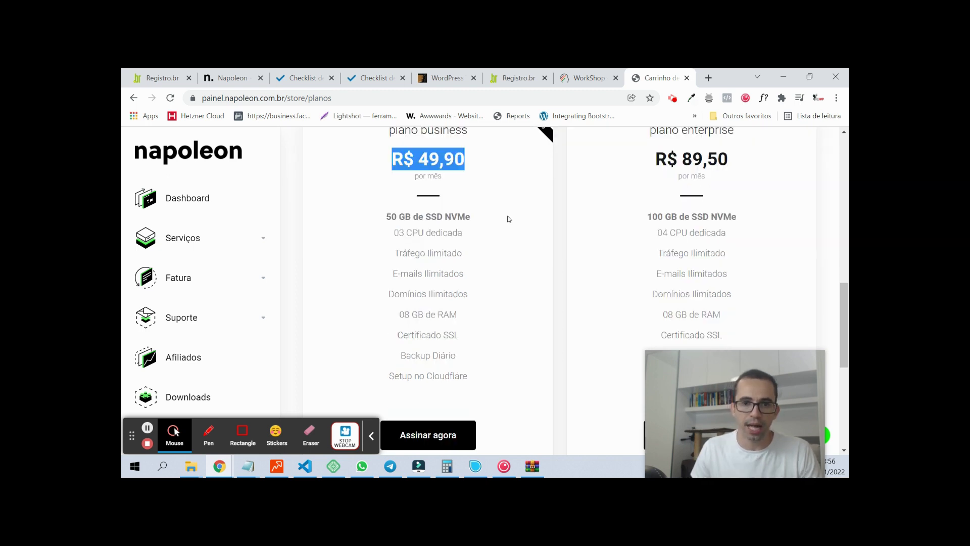
scroll(508, 219, down, 2)
scroll(524, 262, up, 7)
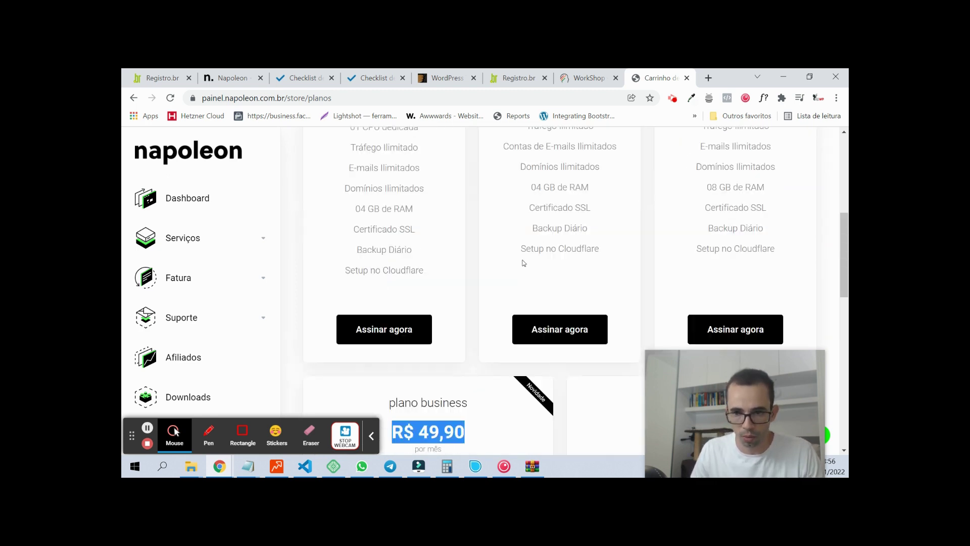
scroll(524, 263, up, 4)
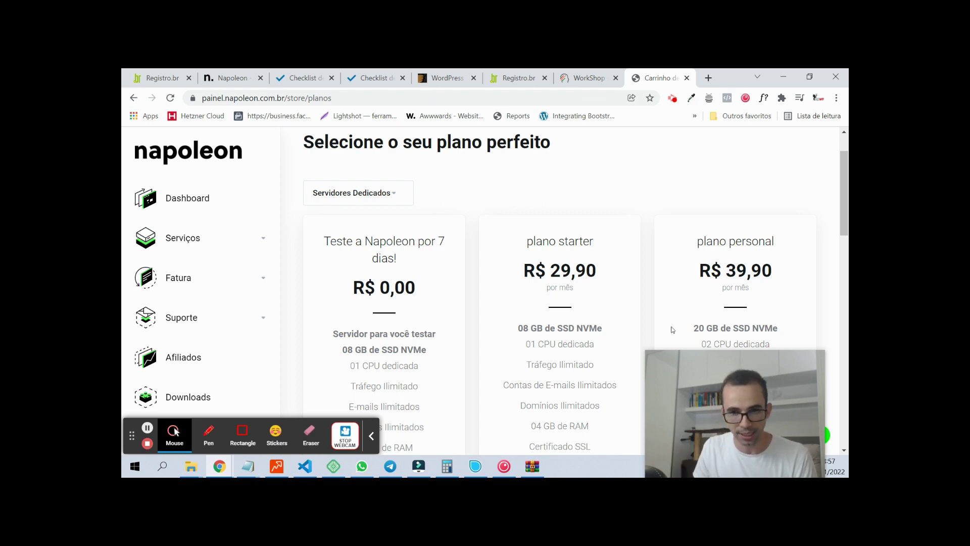
drag(675, 353, 669, 309)
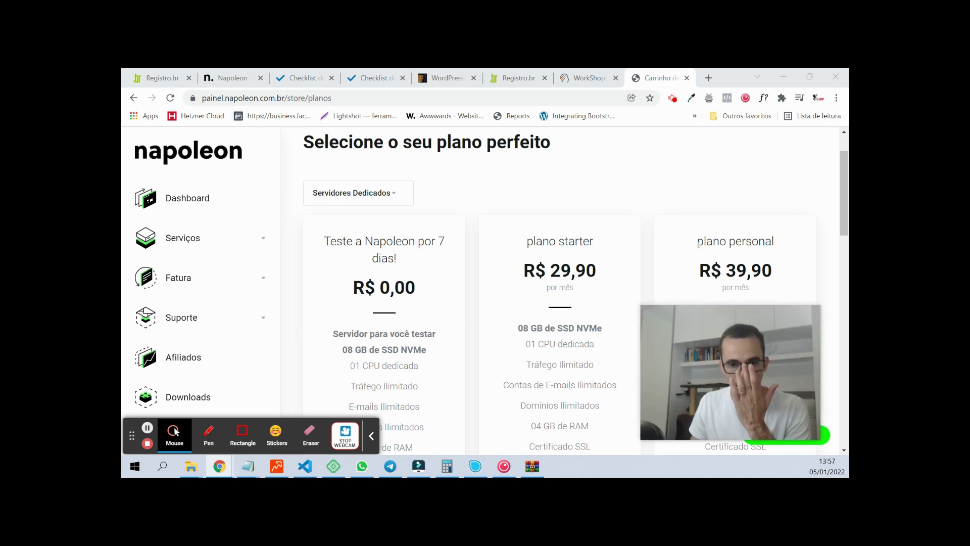
Step: Add a 'Plano de revenda' child topic after Dica
click(474, 465)
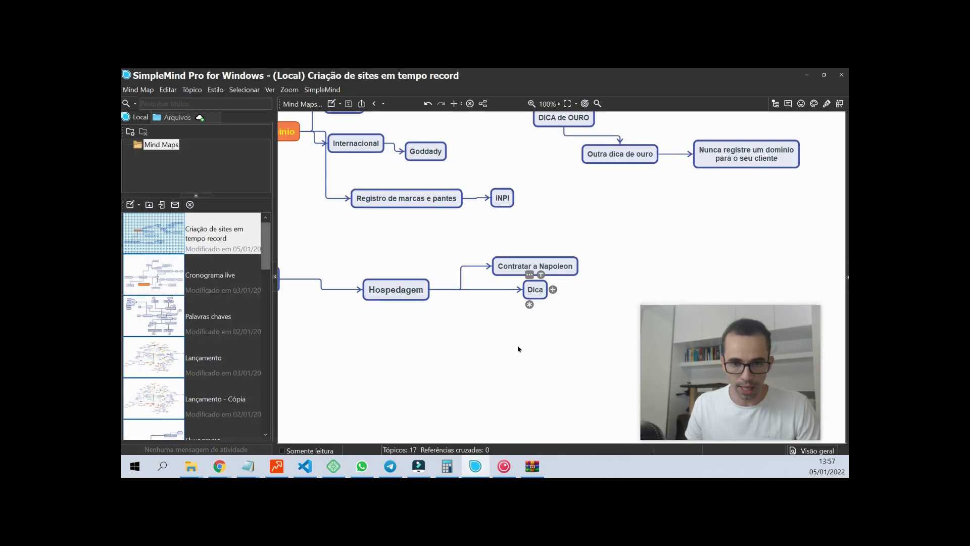
drag(519, 348, 454, 346)
key(Tab)
text(Plan)
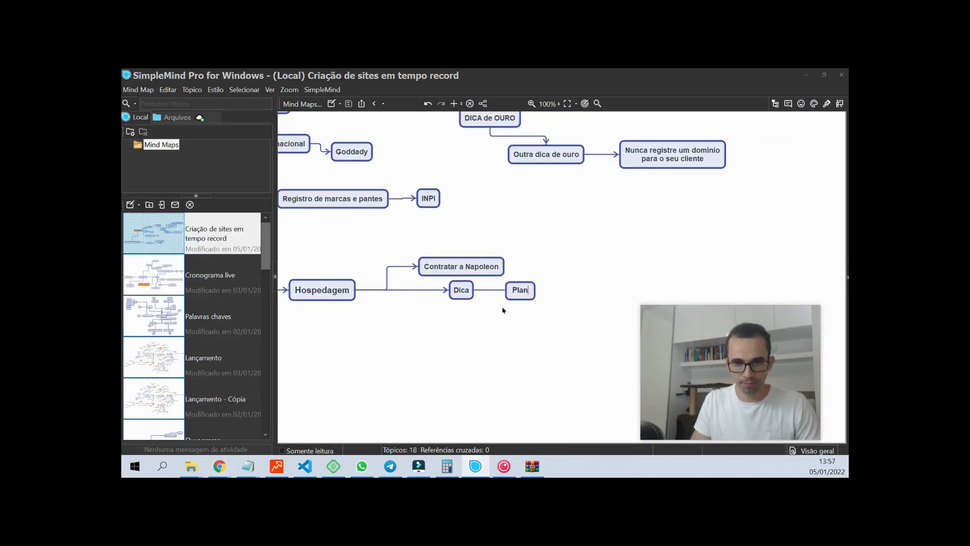
text(o de revenda)
key(Return)
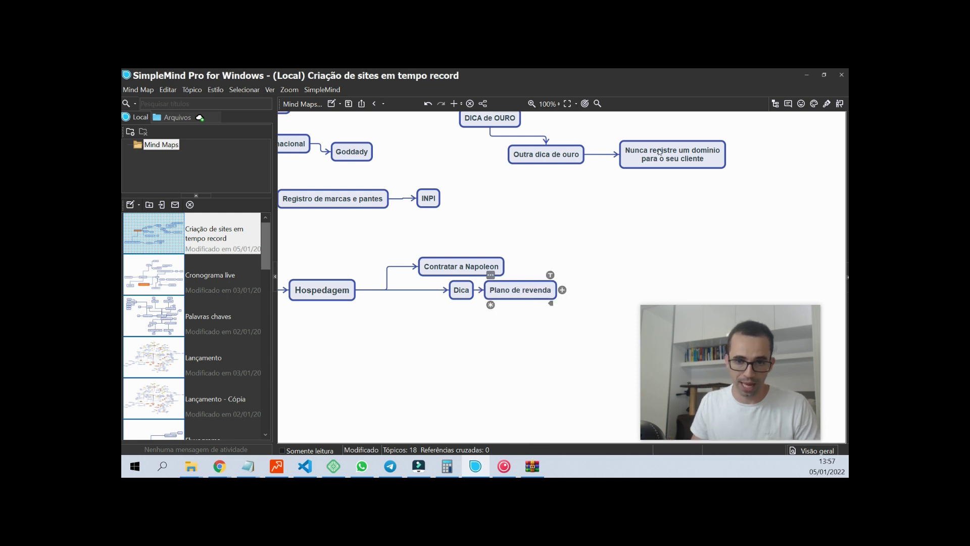
Step: Add 'R$ 60,00 reais por mês' after Plano de revenda and reposition it
drag(615, 249, 570, 251)
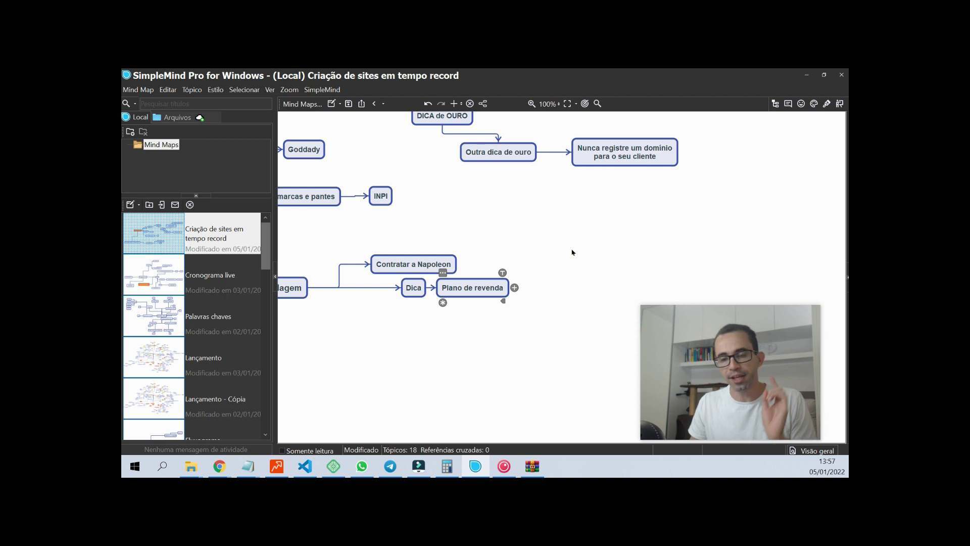
key(Tab)
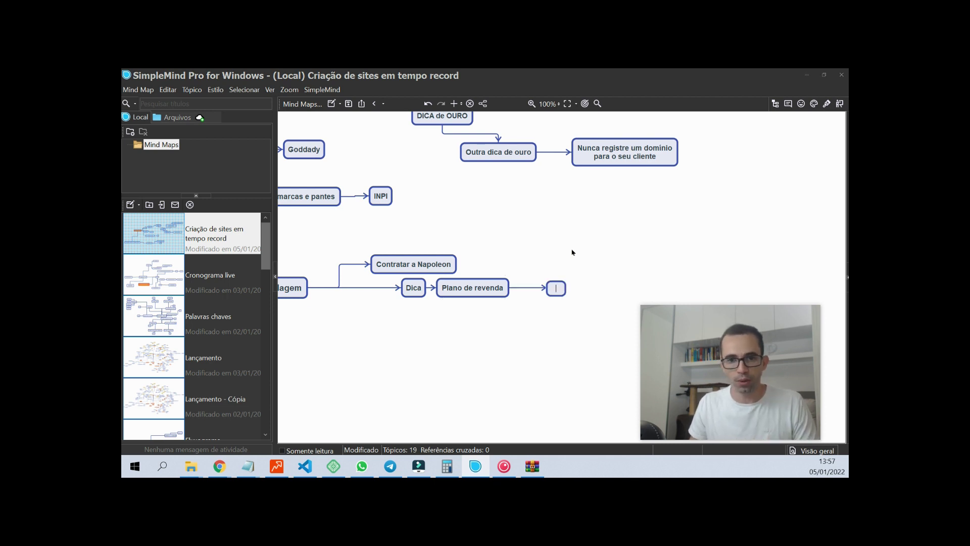
text(R$)
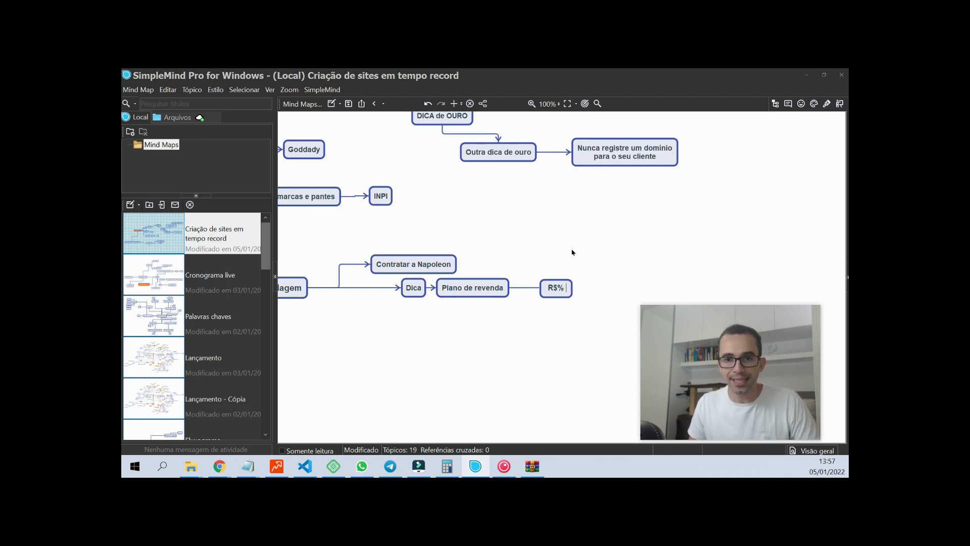
text( 60,00)
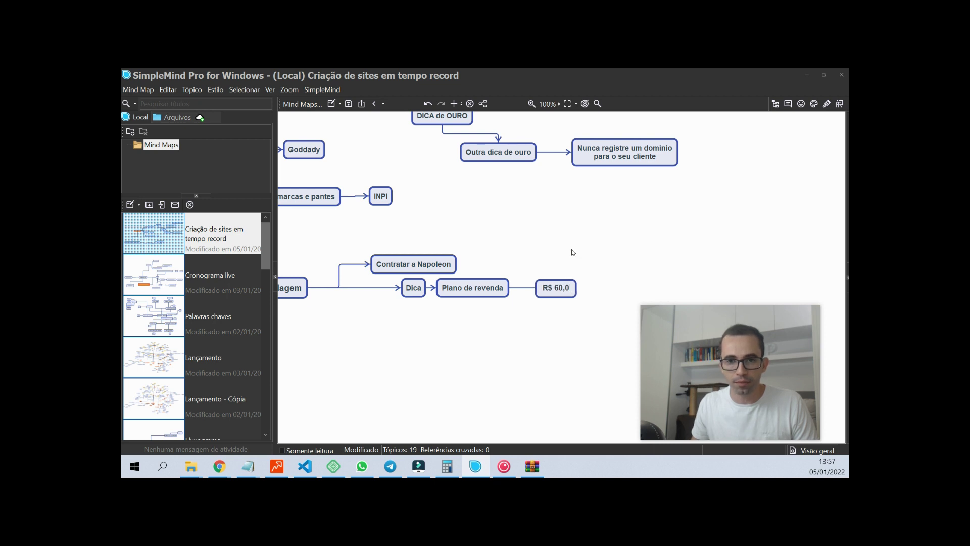
key(Return)
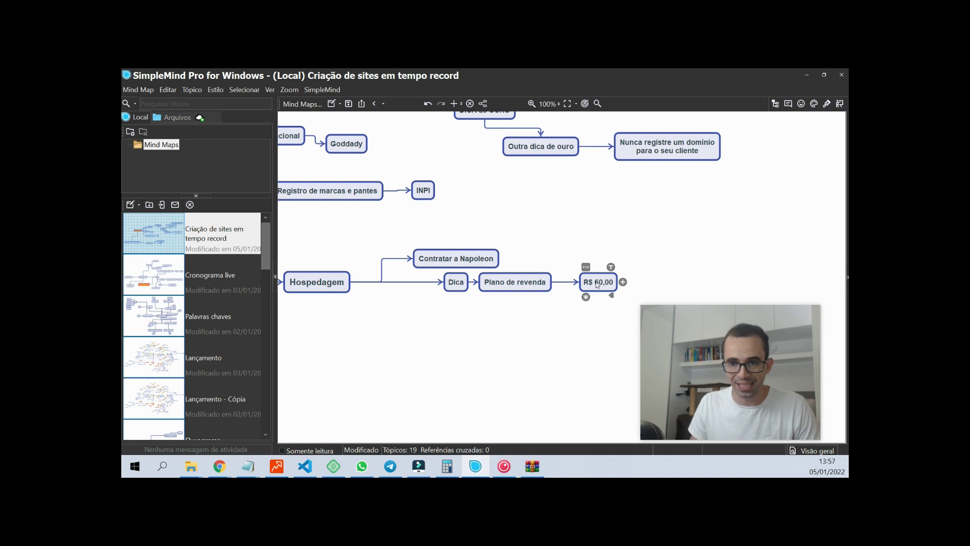
key(F2)
text(reais por mês)
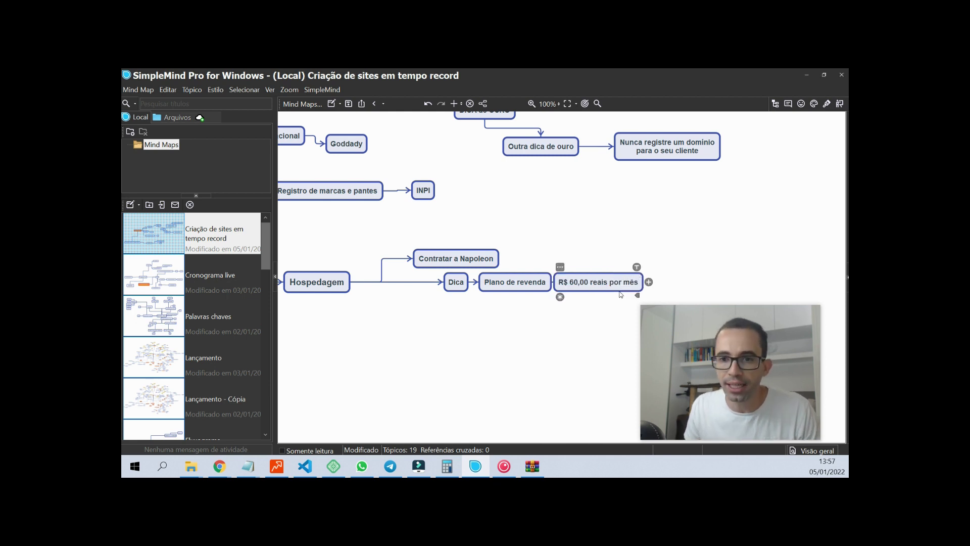
key(Return)
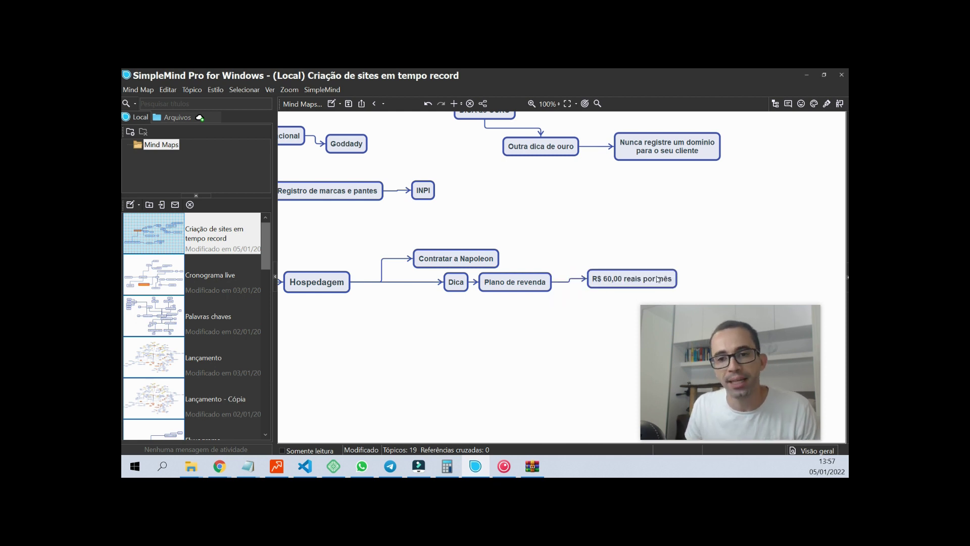
drag(663, 277, 678, 282)
drag(606, 243, 714, 238)
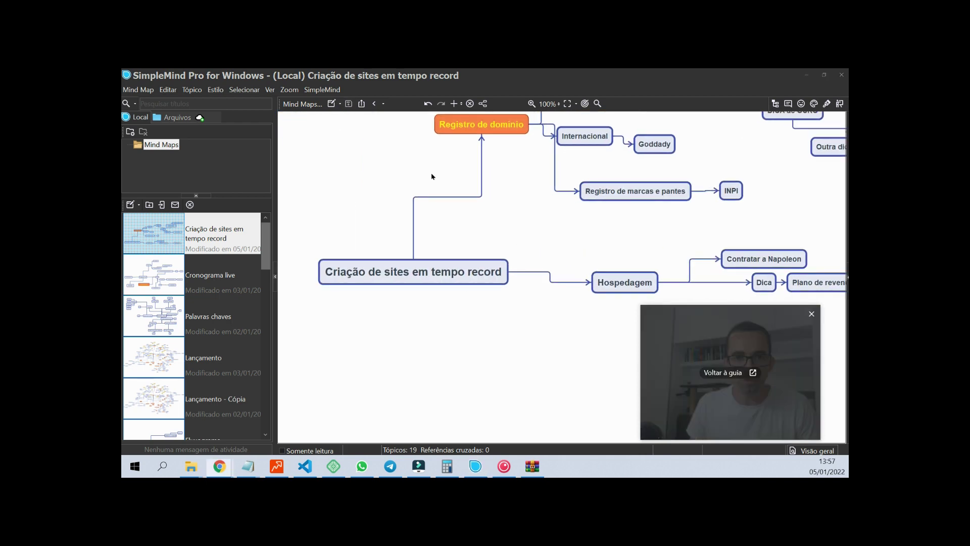
key(alt+Tab)
Step: Tick Comprar do Template (Betheme) in the Checkli checklist tab and return to SimpleMind
click(585, 77)
click(519, 76)
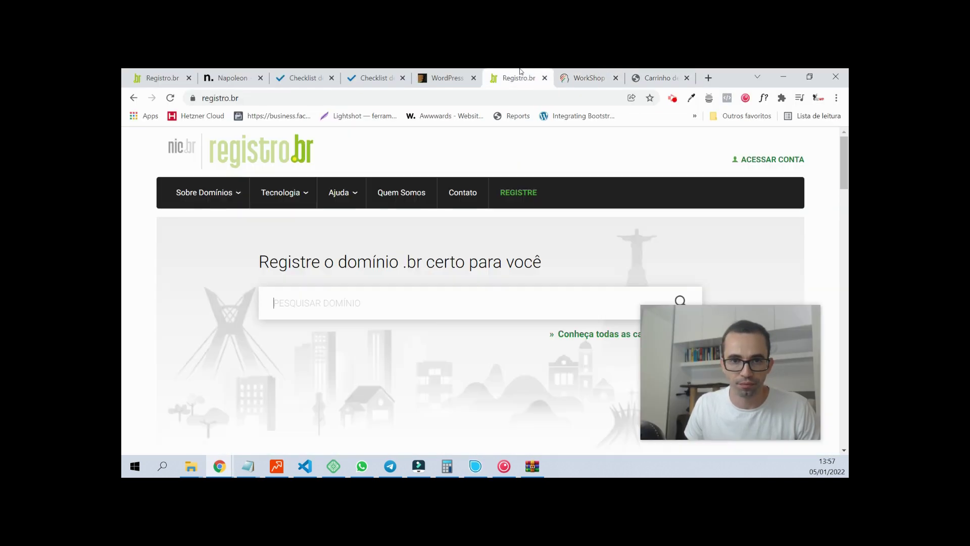
click(355, 73)
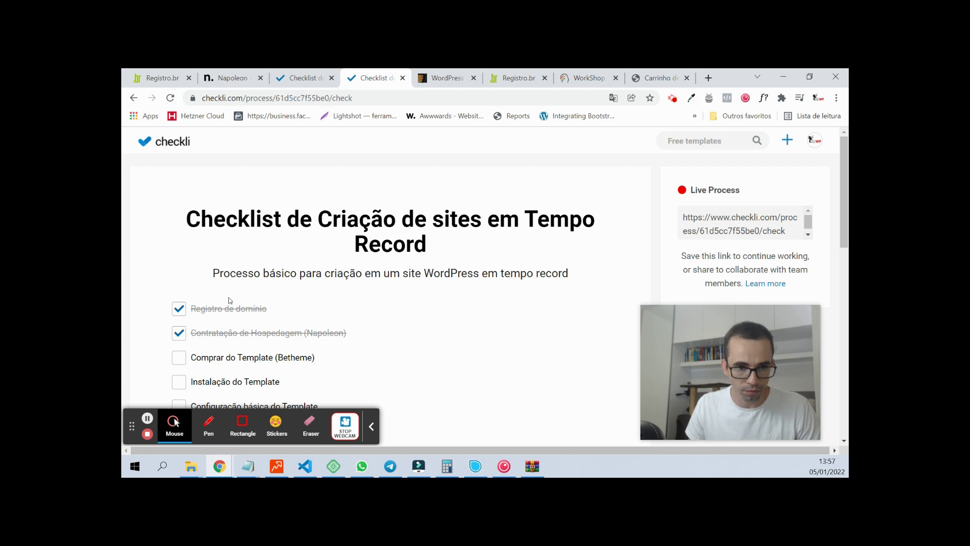
click(185, 359)
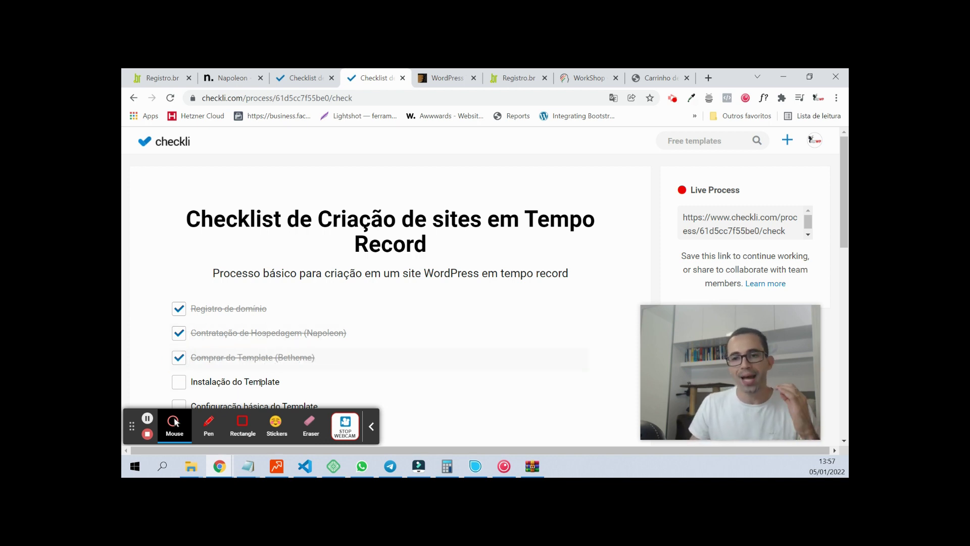
click(475, 466)
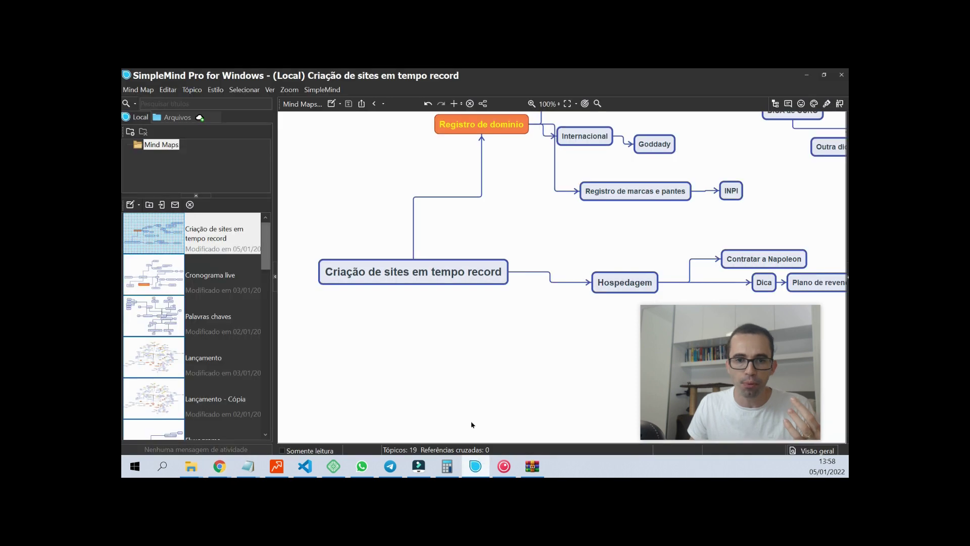
Step: Add a 'Comprar o template' topic off the central topic and move it below
click(422, 281)
key(Tab)
text(Comprar )
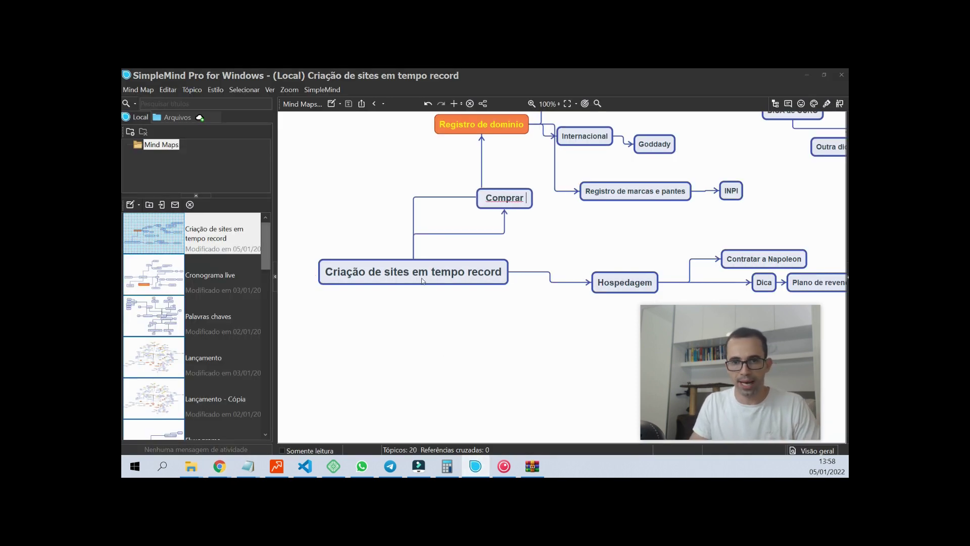
text(o template)
key(Return)
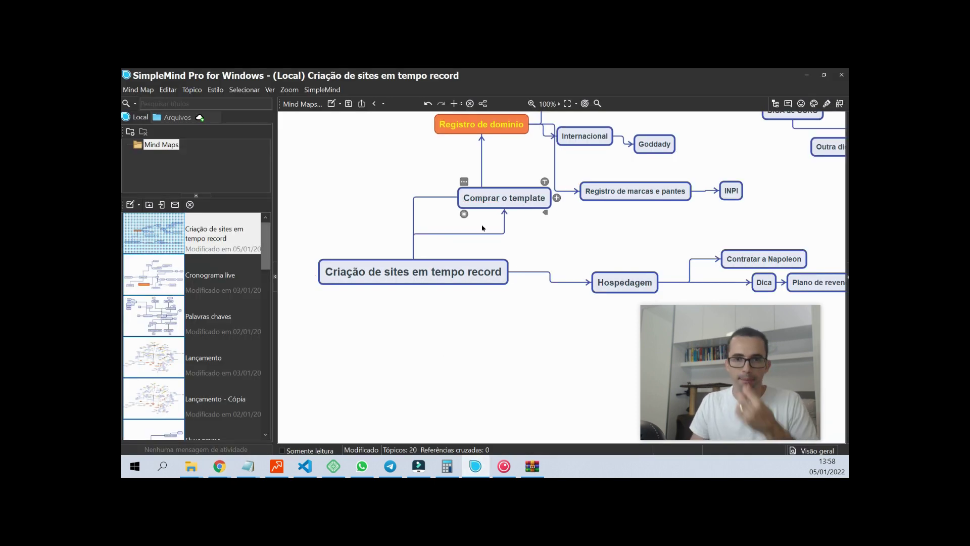
drag(499, 205, 434, 363)
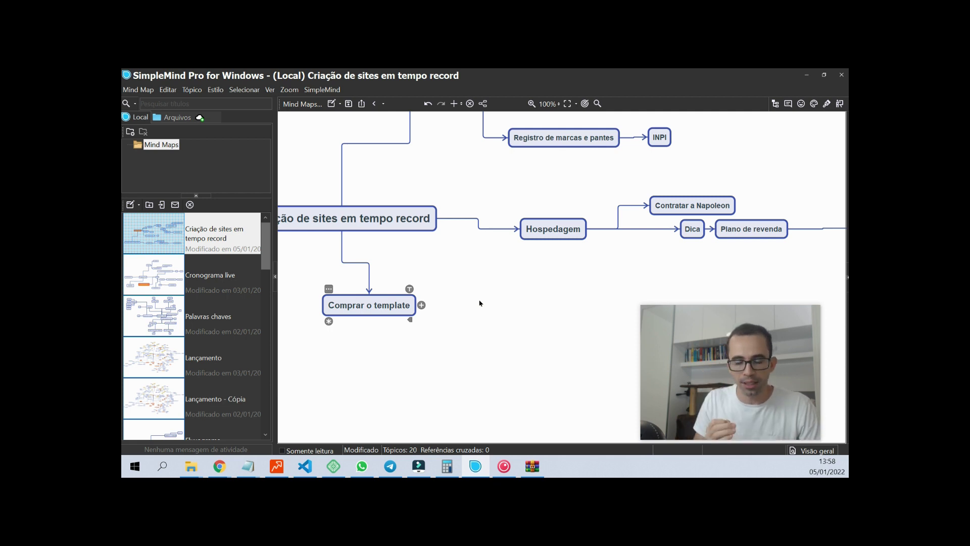
Step: Add 'Betheme' under it, then '100% de integração com o ELEMENTOR', fixing the ELEMTOR typo
key(Tab)
text(Betheme)
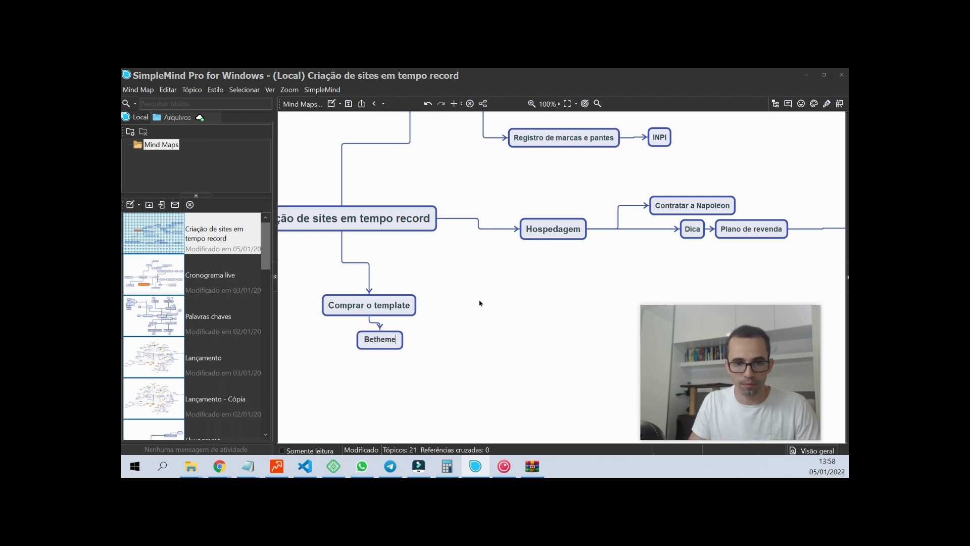
key(Return)
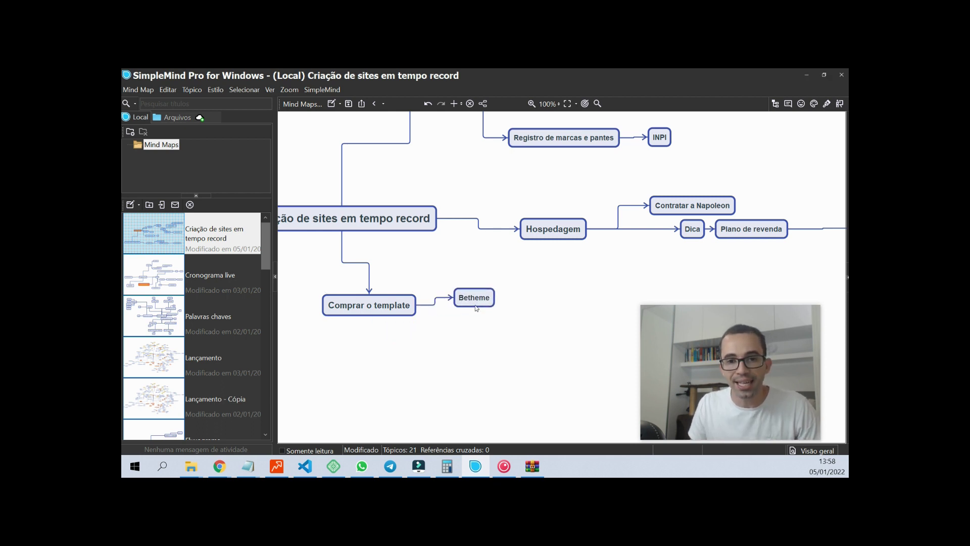
key(Tab)
text(100% d)
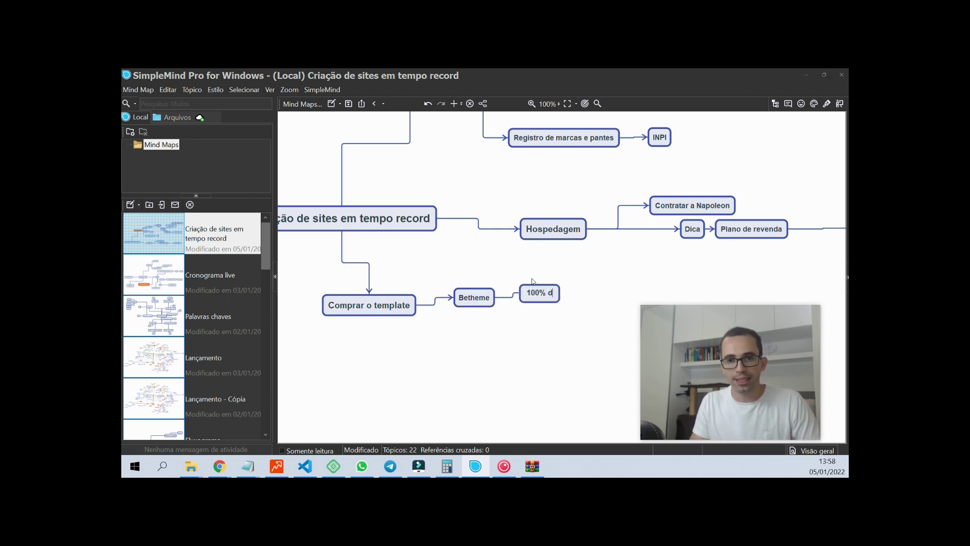
text(e integração com )
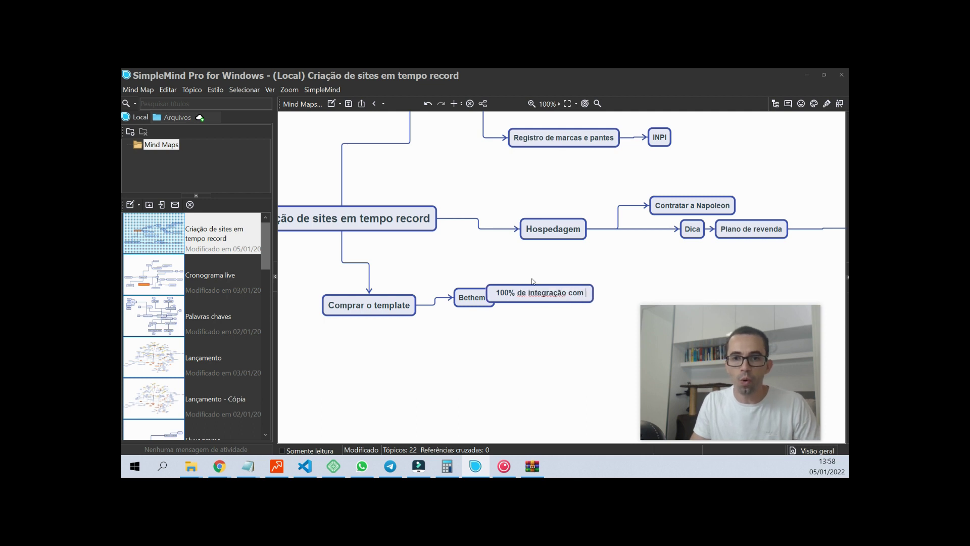
text(o ELEMTOR)
key(Return)
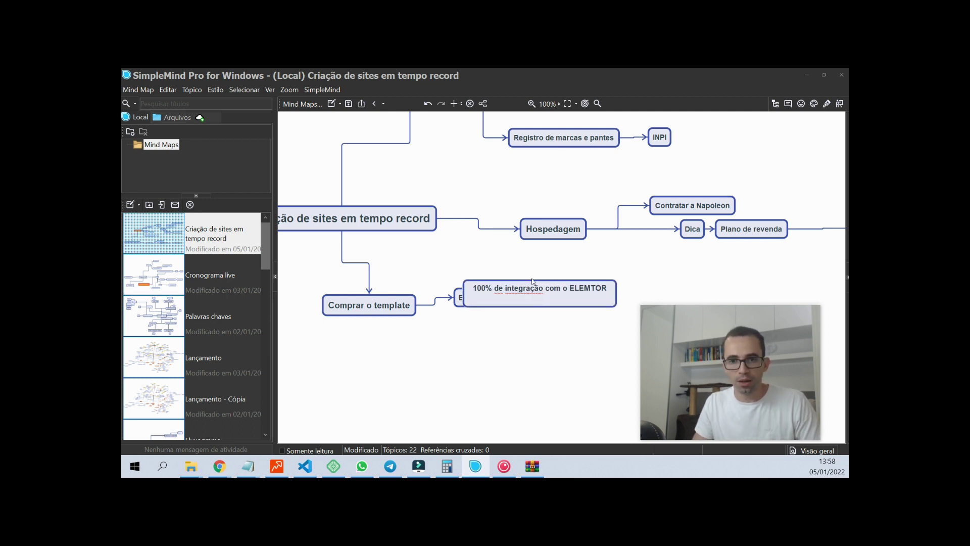
key(BackSpace)
key(BackSpace)
key(BackSpace)
key(BackSpace)
text(ENTOR)
key(Return)
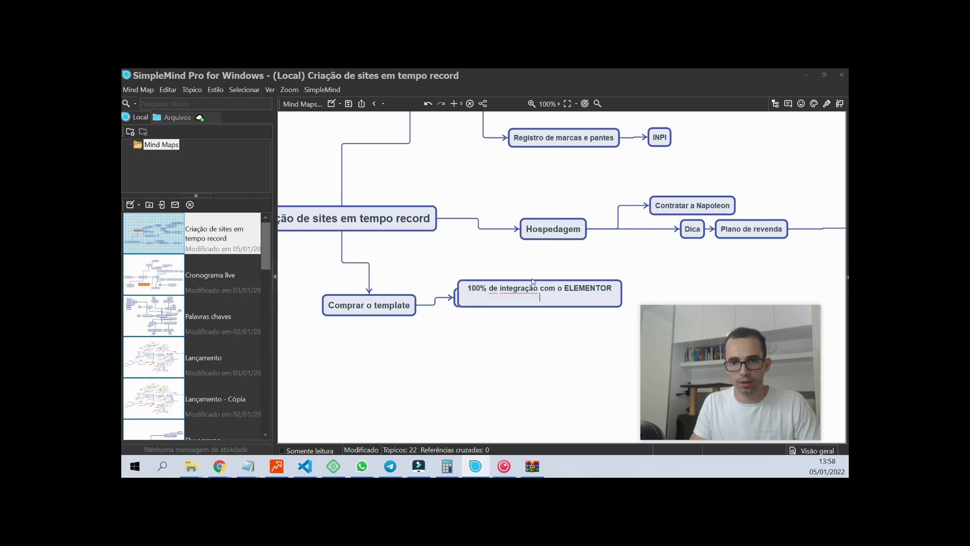
key(BackSpace)
key(Escape)
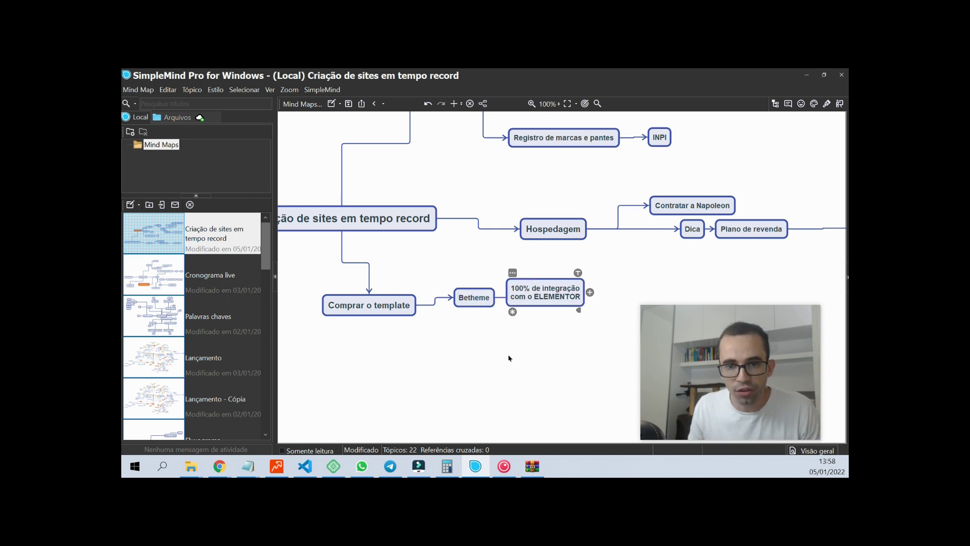
Step: Nudge the Betheme and ELEMENTOR topics slightly down and right into place
click(509, 342)
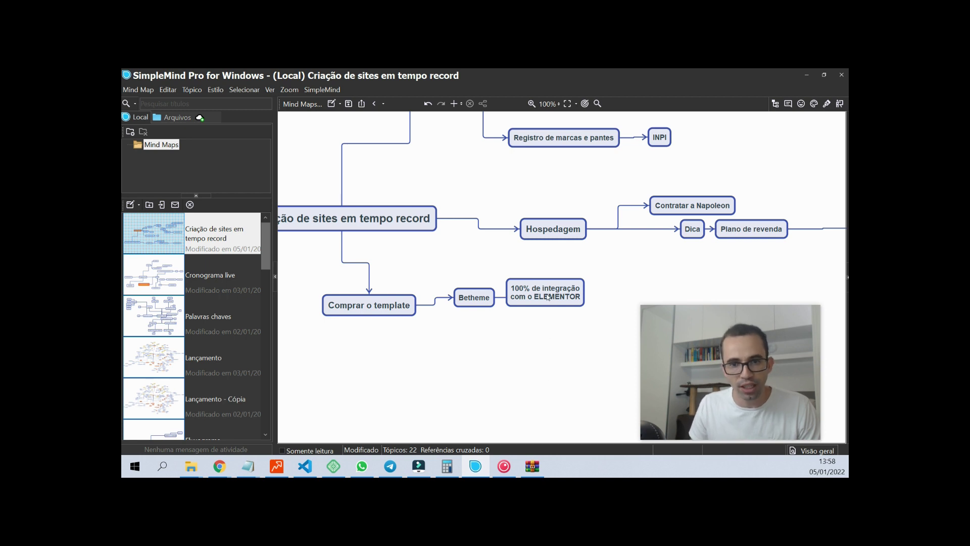
drag(547, 297, 574, 303)
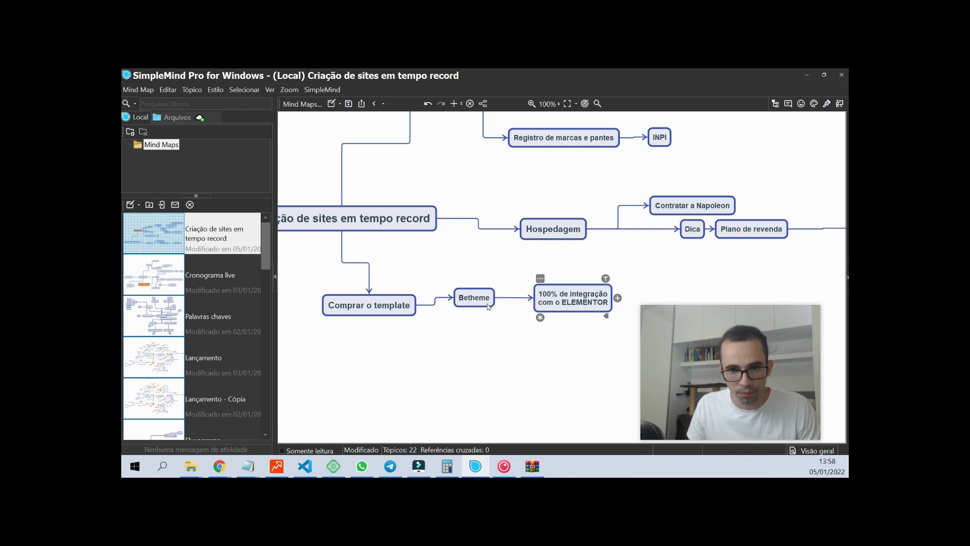
drag(488, 307, 497, 315)
drag(577, 300, 585, 307)
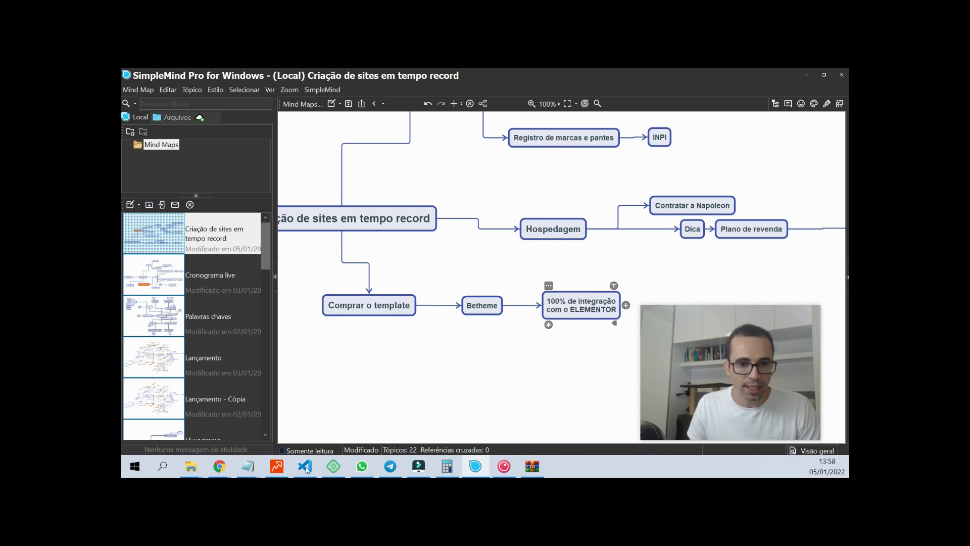
click(526, 420)
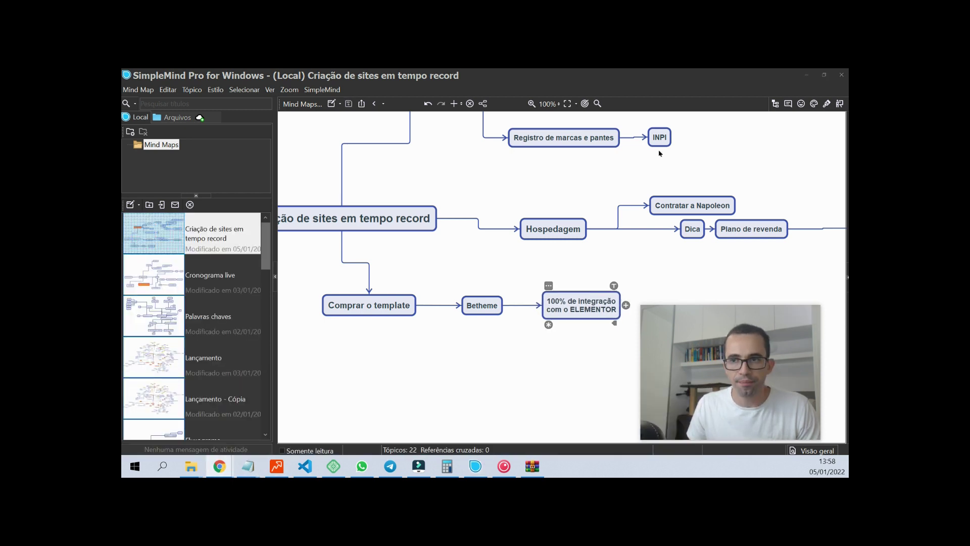
Step: Back in the browser, go to themeforest.net and search for 'betheme'
mouse_move(220, 462)
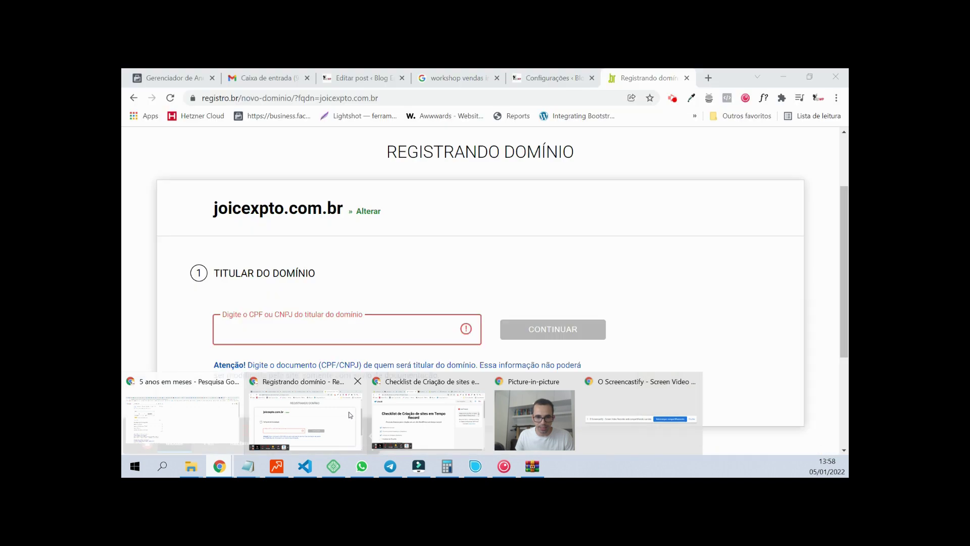
click(350, 414)
click(412, 97)
text(themeforest.net)
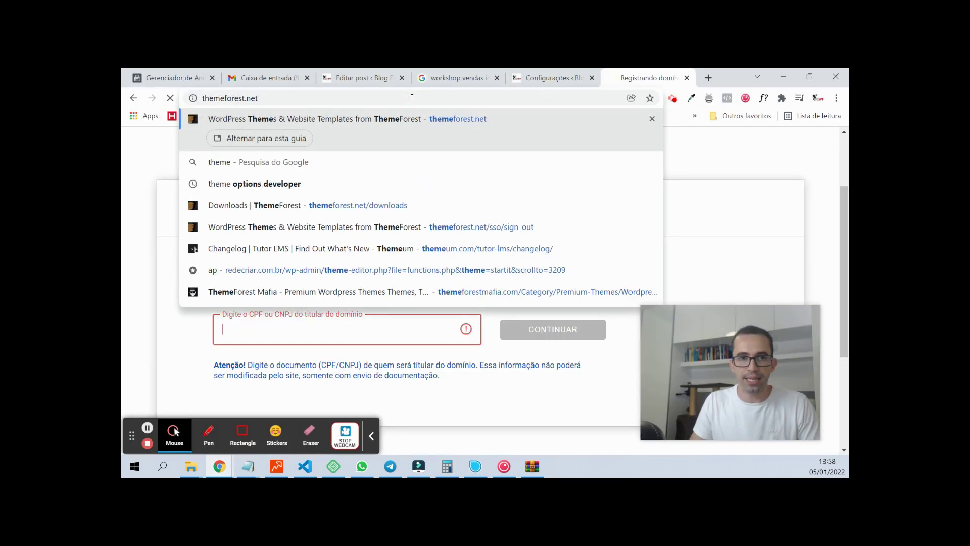
key(Return)
click(228, 387)
text(b)
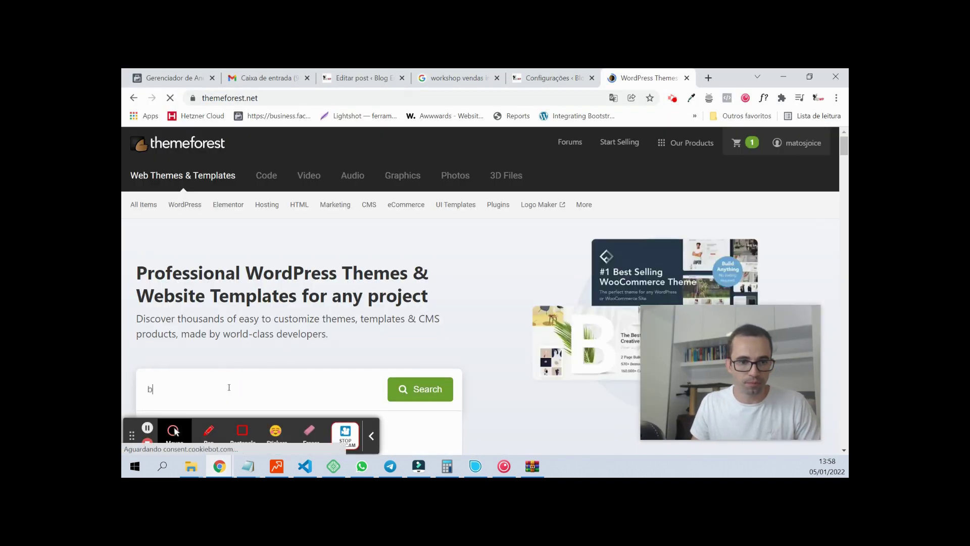
text(etheme)
key(Return)
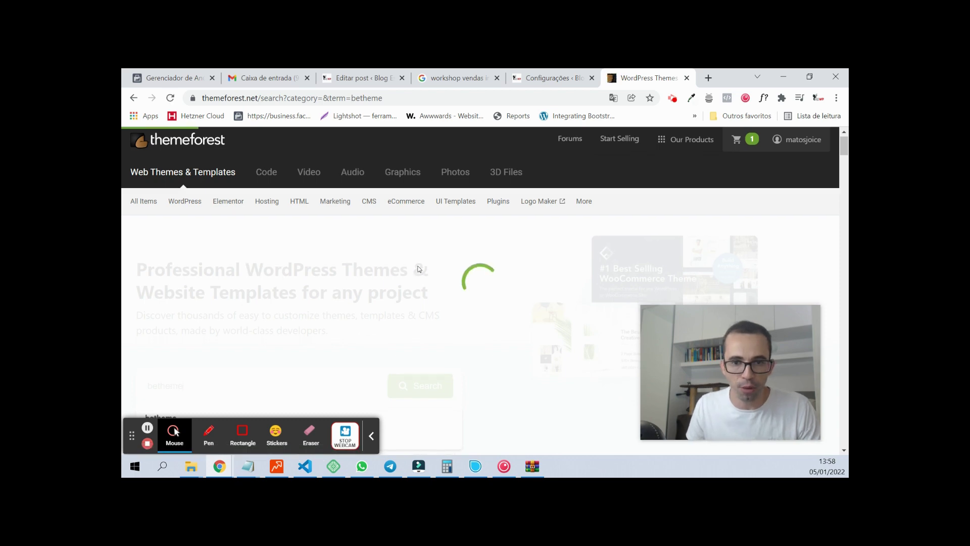
Step: Open the Betheme item page, close the badge popup, scroll to '650+ pre-built websites', then return to the notes
scroll(499, 308, down, 2)
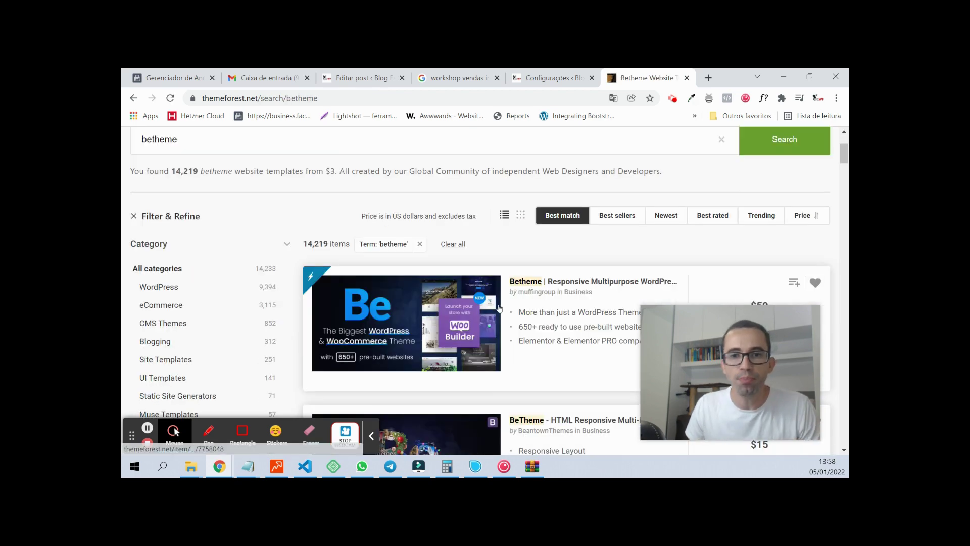
click(627, 280)
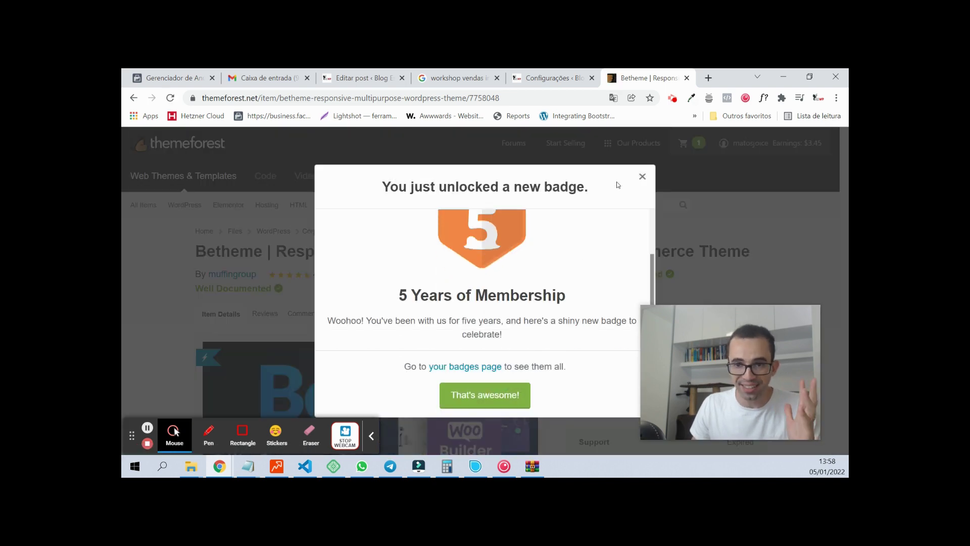
click(642, 176)
scroll(494, 308, down, 12)
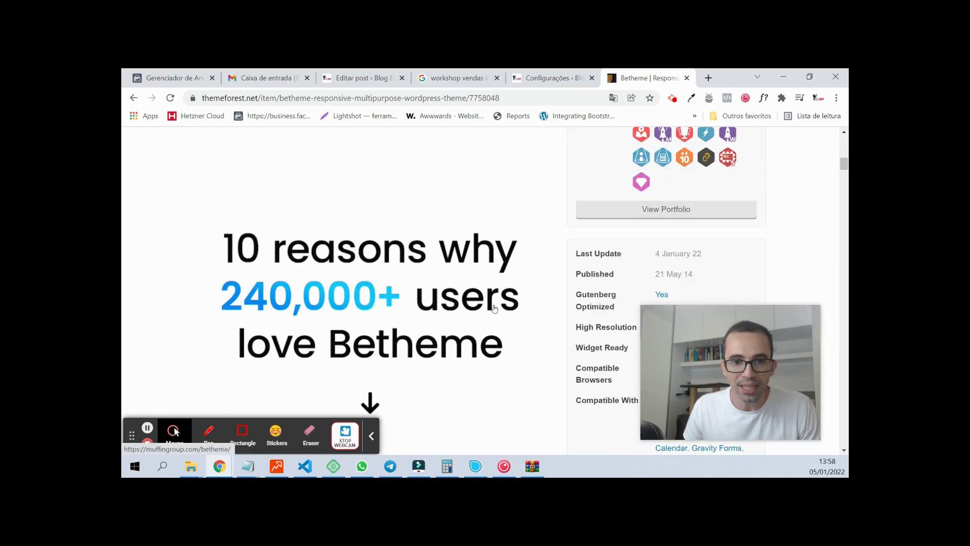
scroll(495, 308, down, 4)
scroll(495, 299, up, 4)
scroll(537, 254, down, 1)
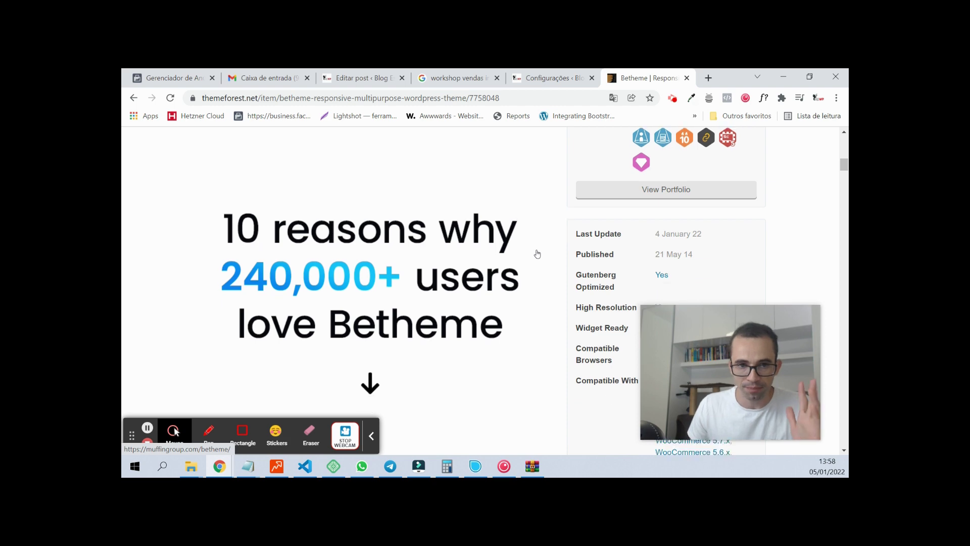
scroll(537, 257, down, 8)
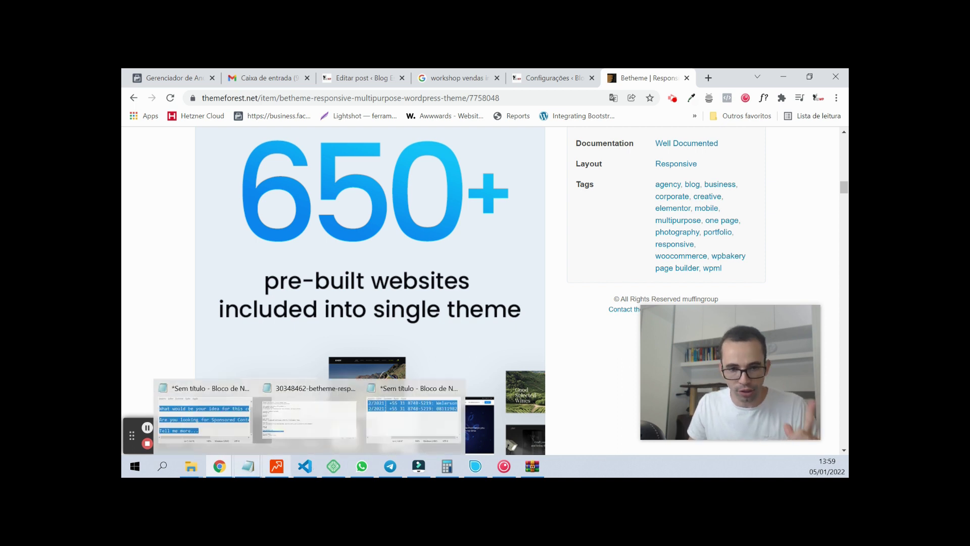
mouse_move(361, 469)
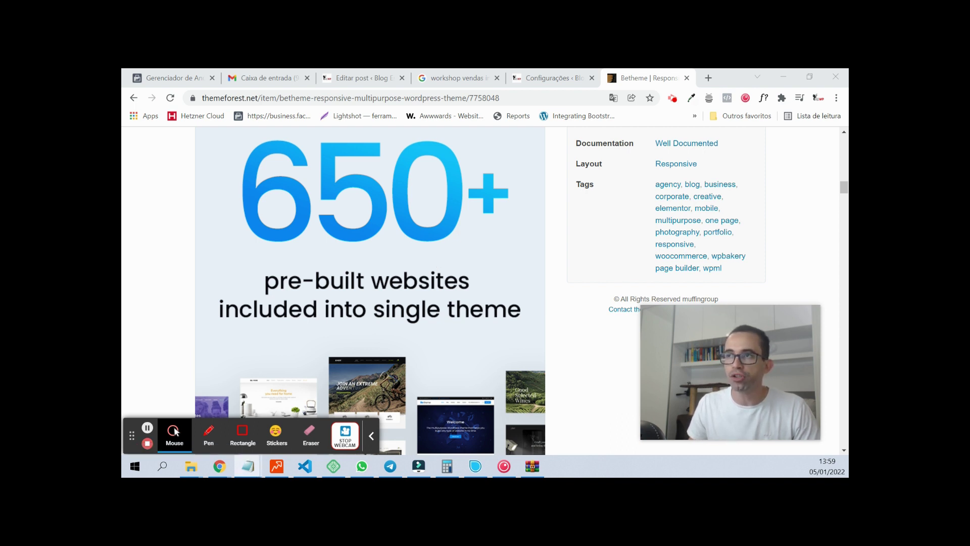
click(248, 465)
Step: Finish point 1 on missing ready templates and add point 2: free templates have dozens of limitations
text(- O Tema)
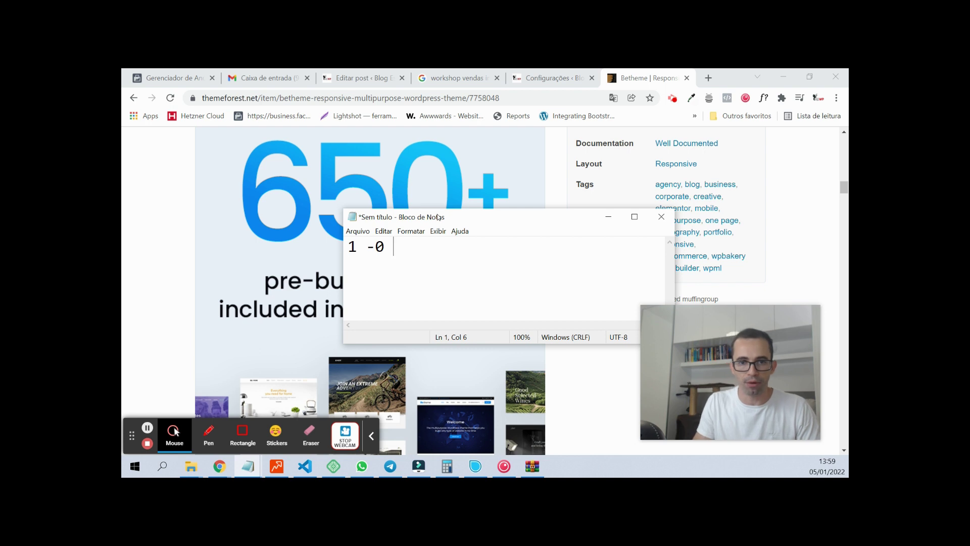
text( gratuito não tem )
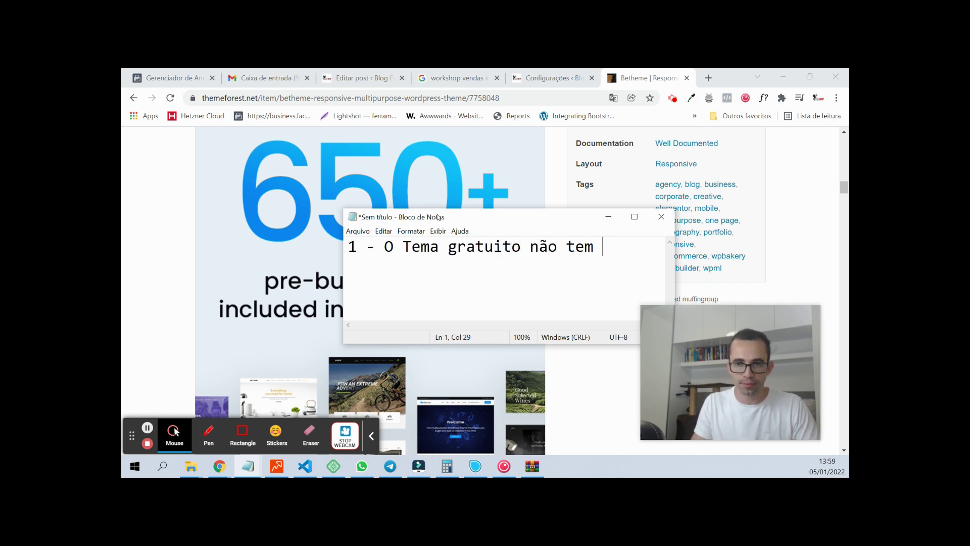
text(templates pron)
key(Return)
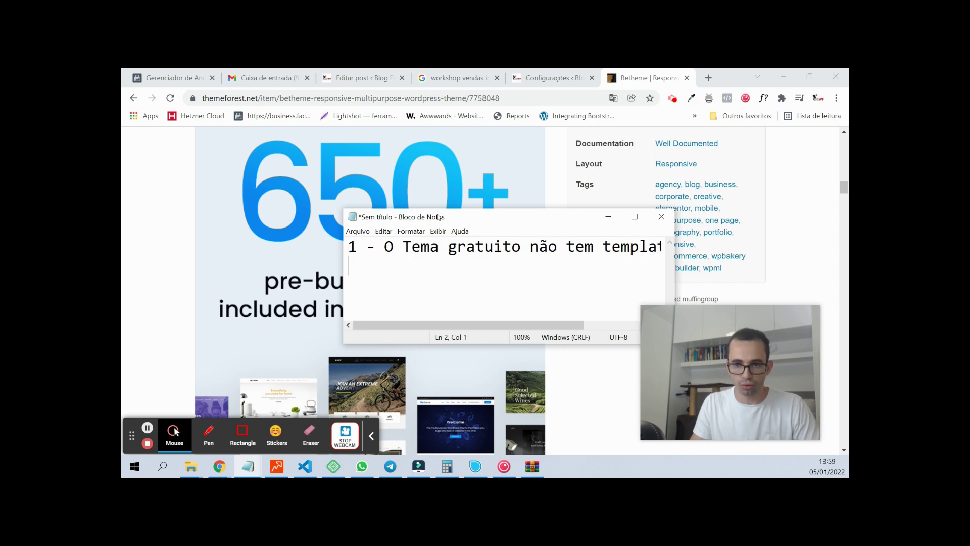
click(635, 217)
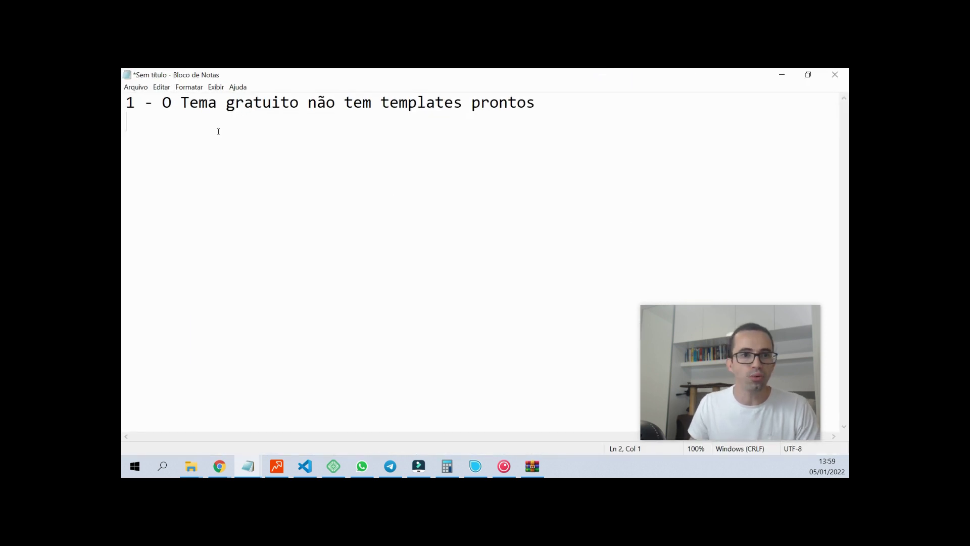
text(2)
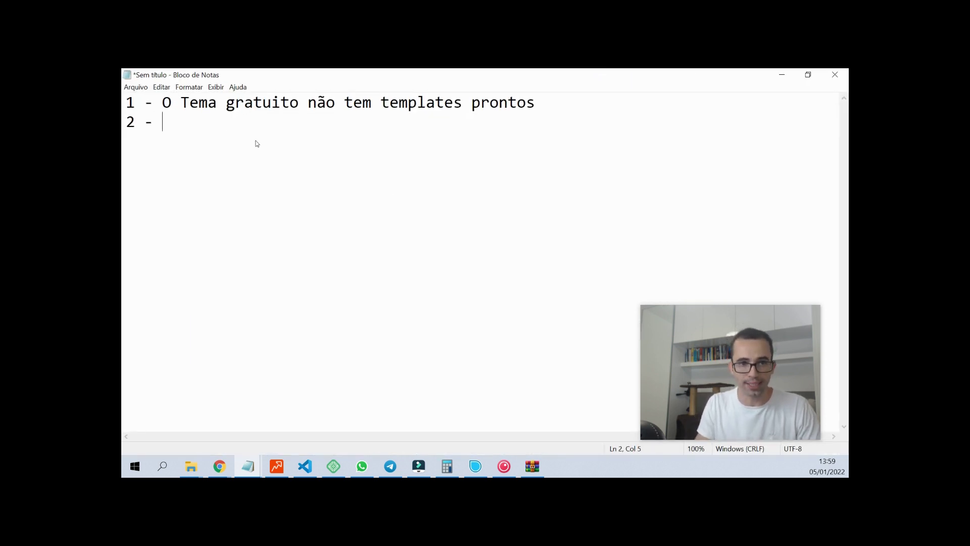
text( - )
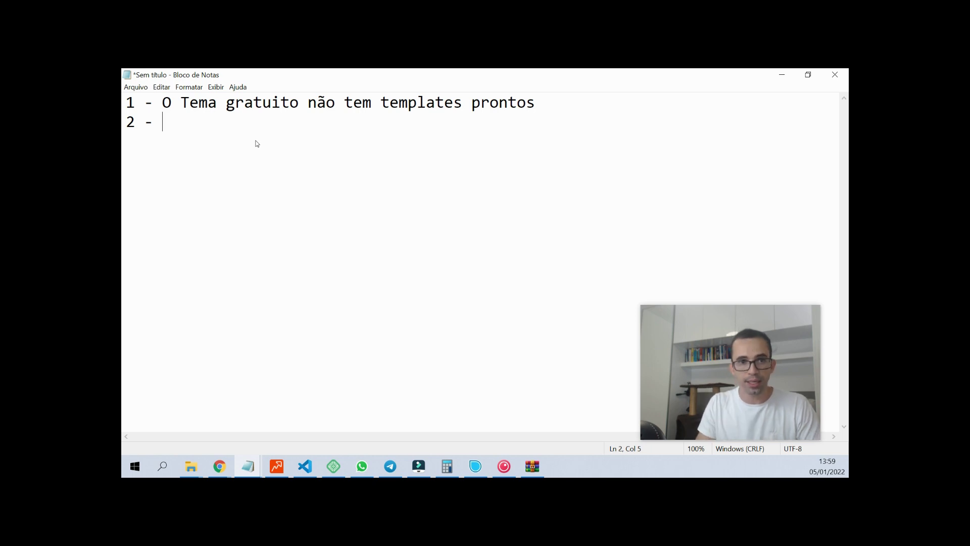
text(Templates Grat)
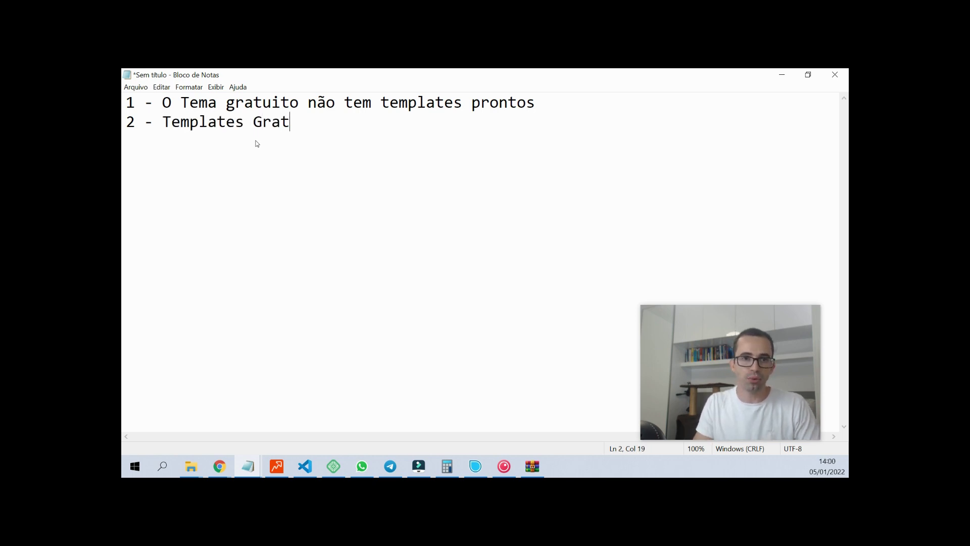
text(uitos possuem )
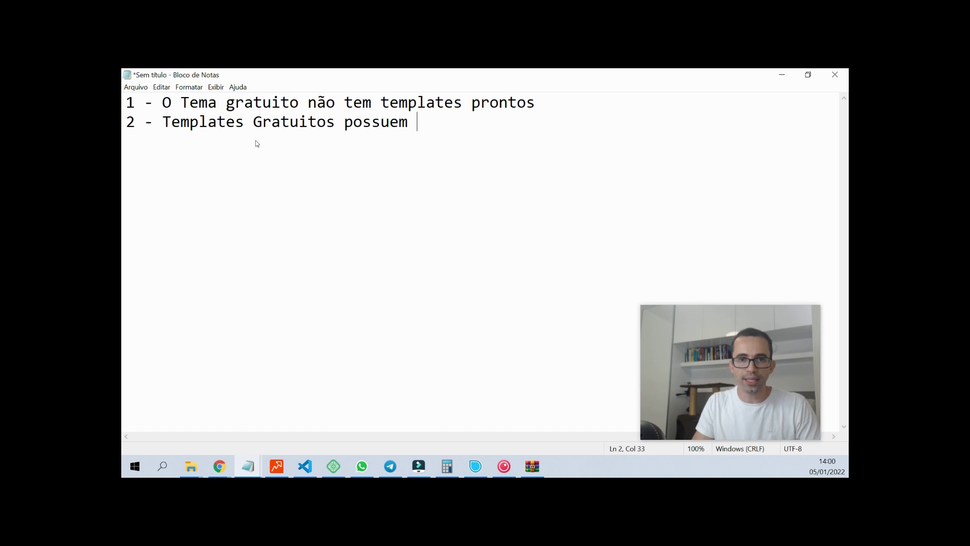
text(ce)
key(BackSpace)
key(BackSpace)
text(de)
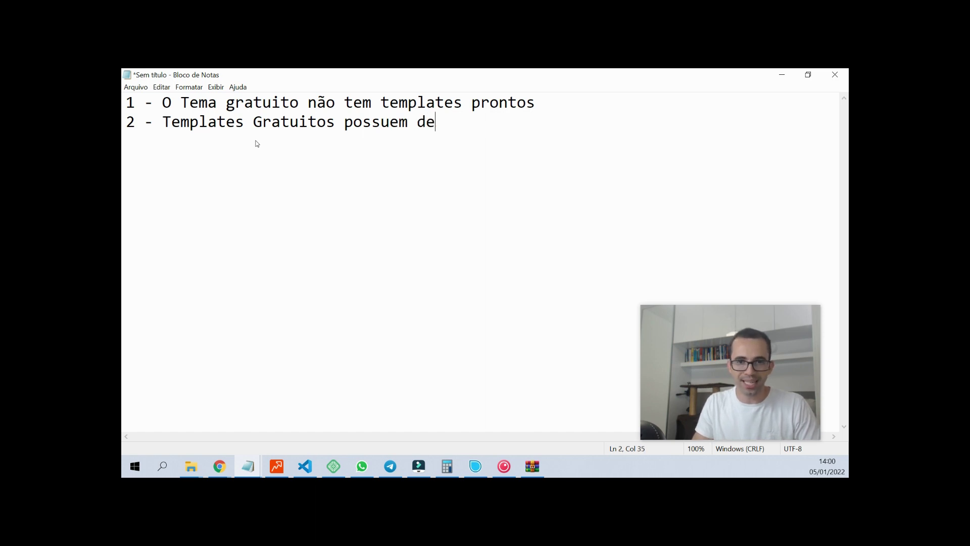
text(zenas de limitaçõ)
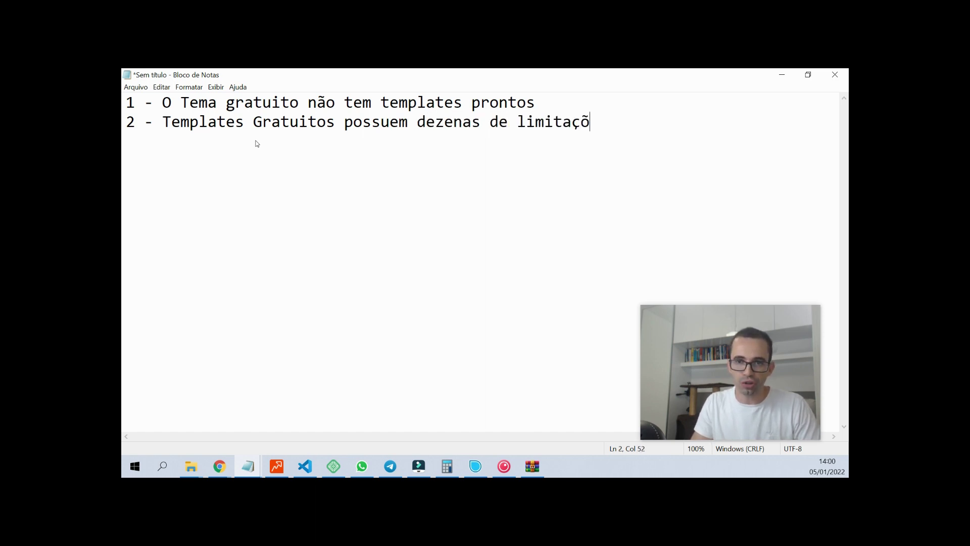
text(es)
key(Return)
Step: Add point 3: 'O elementor não possuí Sites Prontos para vocÊ importar'
text(3 - Tem)
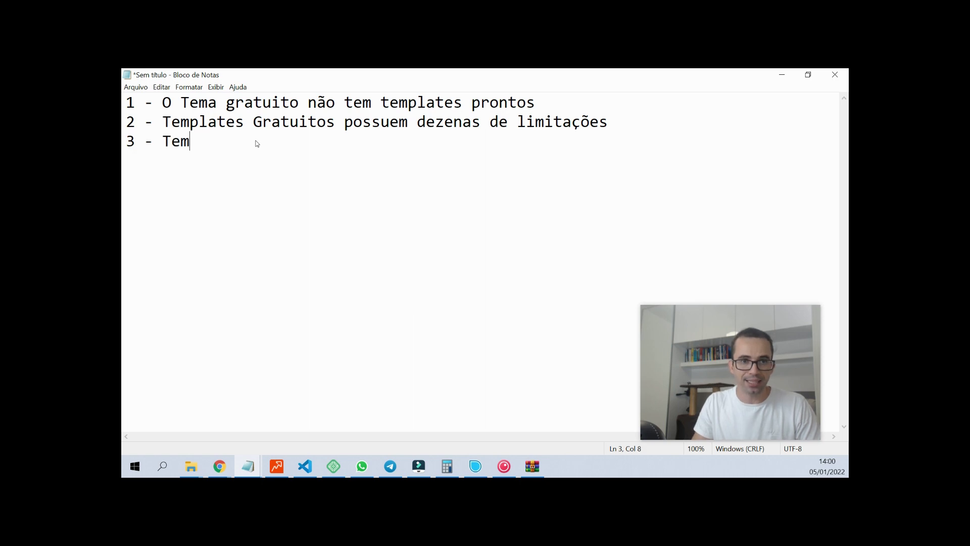
text(plate gratuito não)
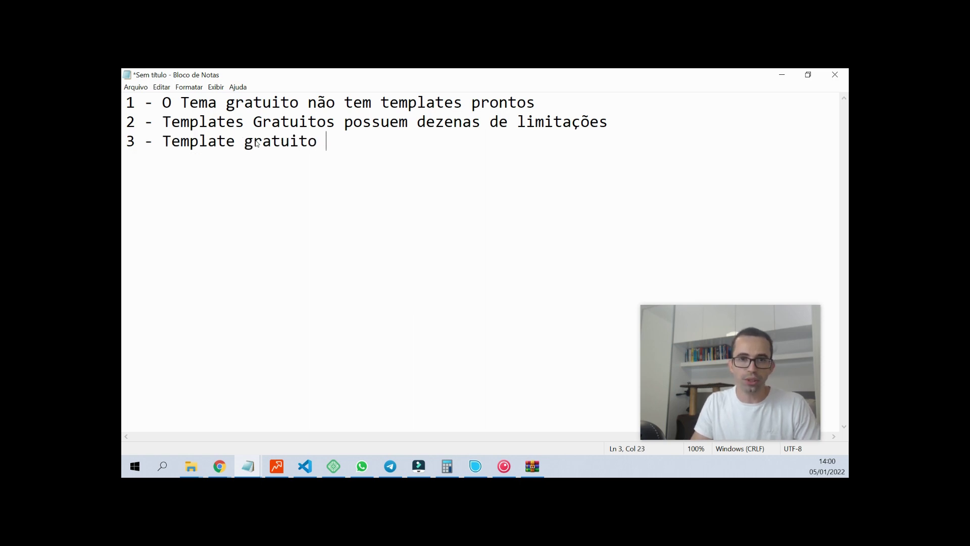
key(BackSpace)
key(BackSpace)
key(BackSpace)
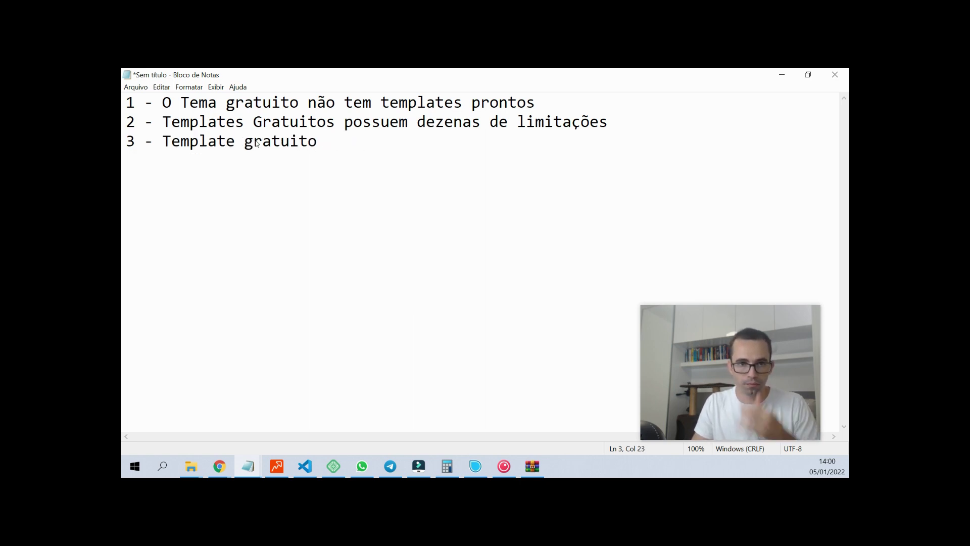
text(Não)
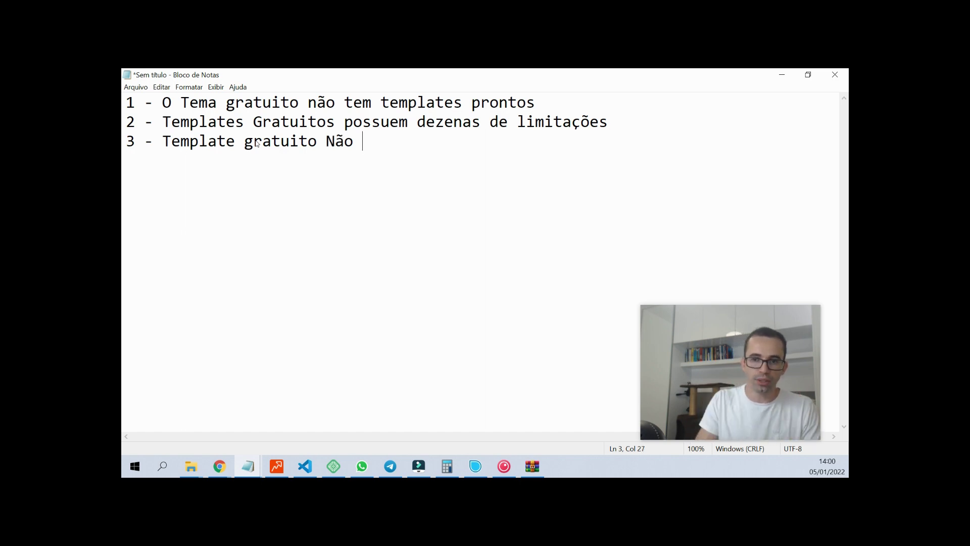
key(BackSpace)
key(BackSpace)
key(BackSpace)
key(BackSpace)
key(BackSpace)
key(BackSpace)
key(BackSpace)
key(BackSpace)
key(BackSpace)
key(BackSpace)
key(BackSpace)
key(BackSpace)
key(BackSpace)
key(BackSpace)
key(BackSpace)
key(BackSpace)
key(BackSpace)
key(BackSpace)
key(BackSpace)
key(BackSpace)
text(O e)
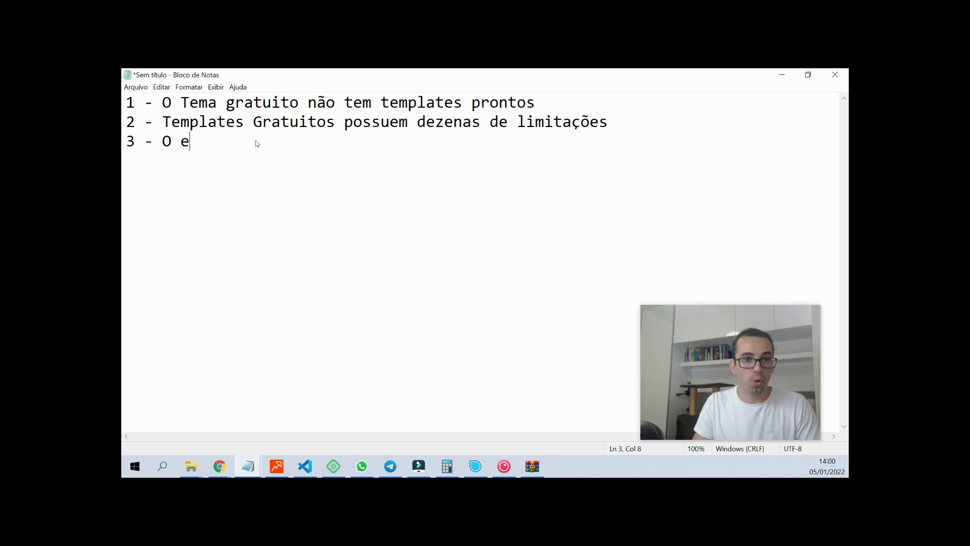
text(lementor não poss)
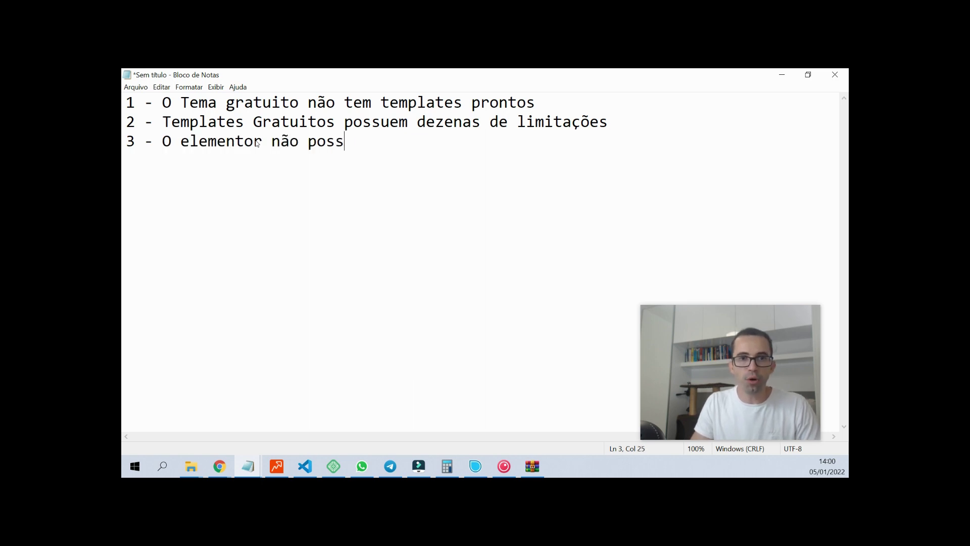
text(uí Sit)
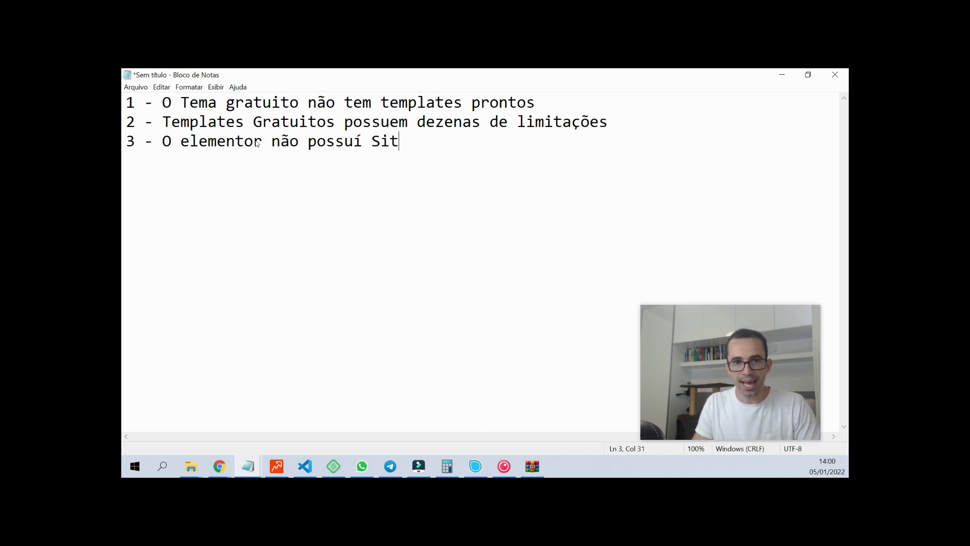
text(es Prontos para vocÊ importar)
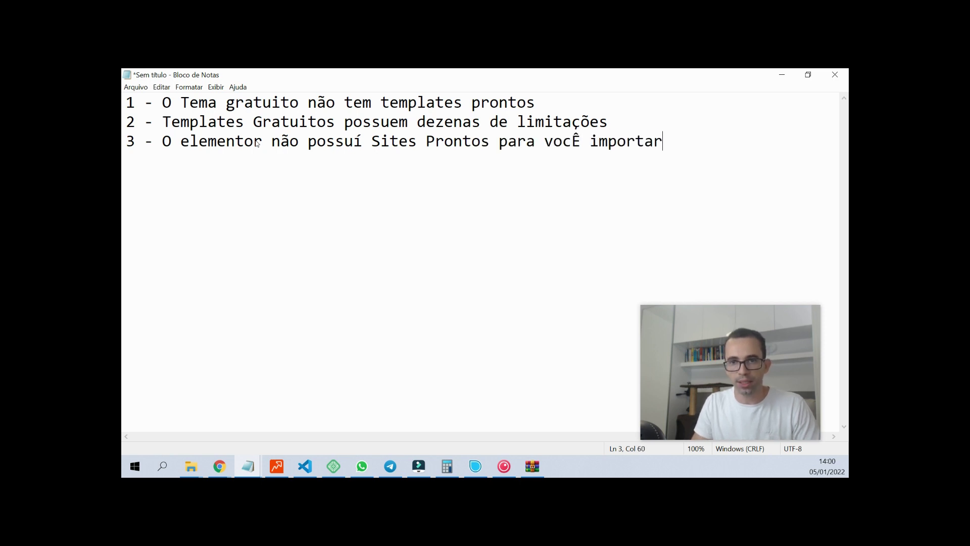
key(Return)
Step: Add point 4 on depending on many extra plugins to reach an interesting result
text(4)
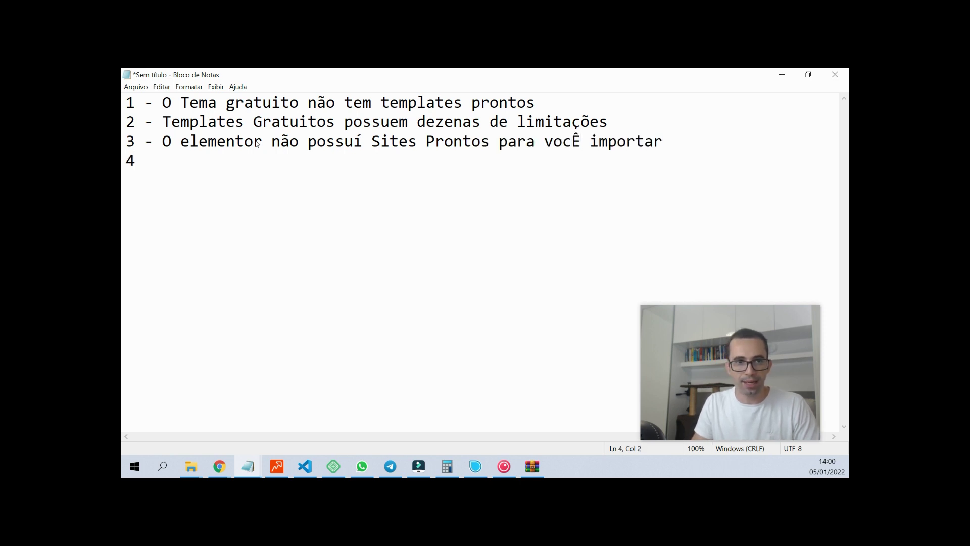
text( - Dependênc)
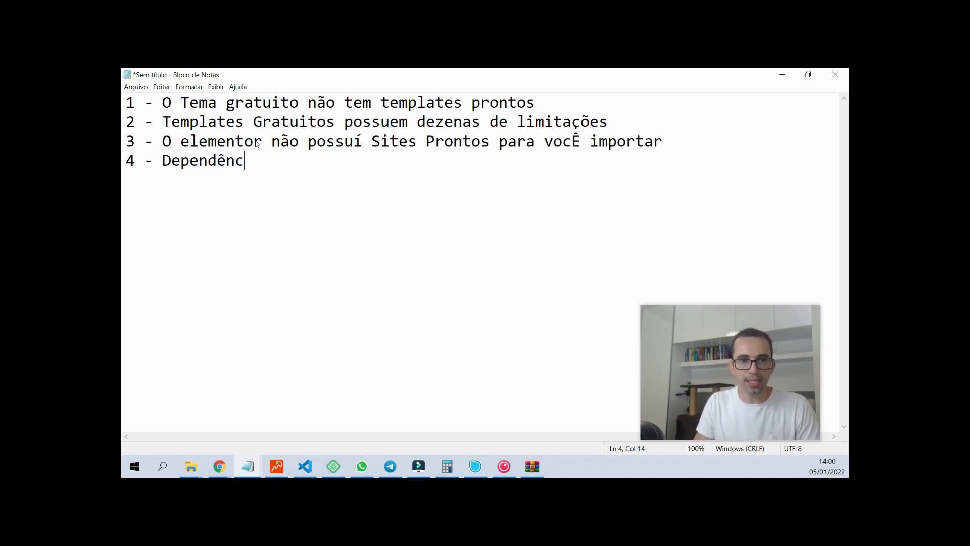
text(ia de muitos plgu)
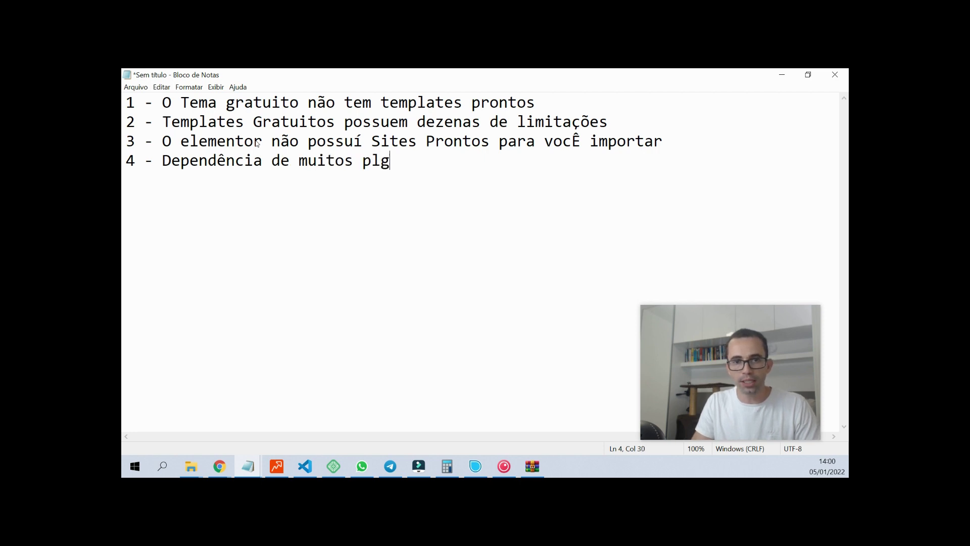
key(BackSpace)
key(BackSpace)
text(ugins ext)
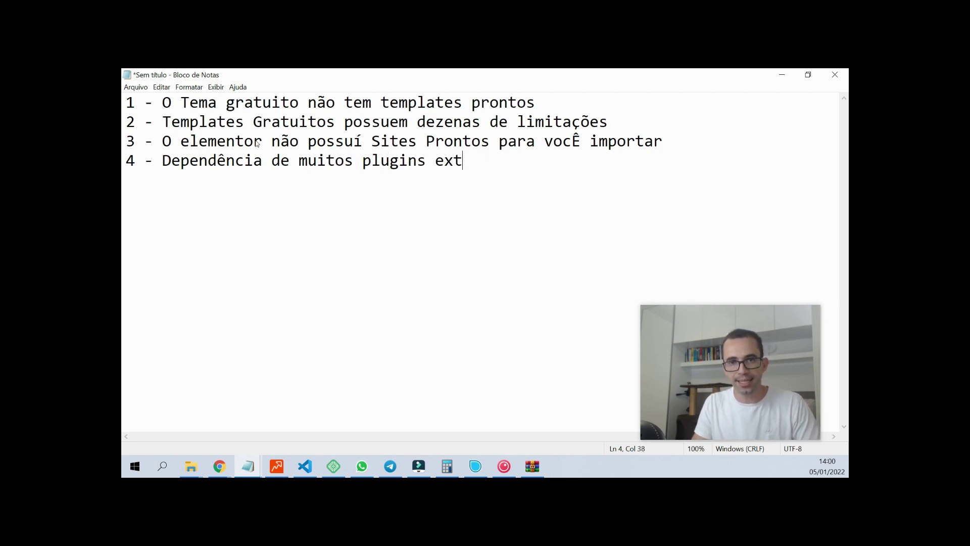
text(ras para chegar a um )
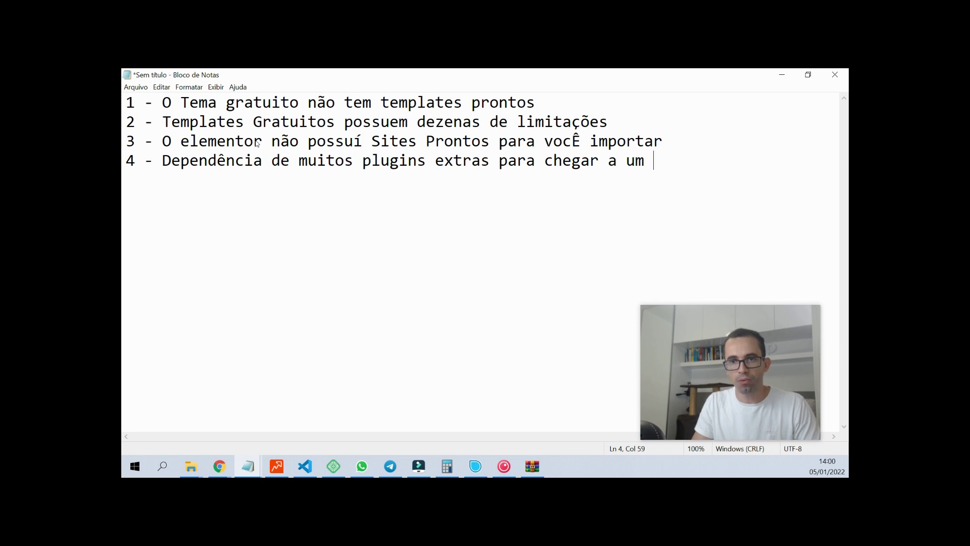
text(resultado interr)
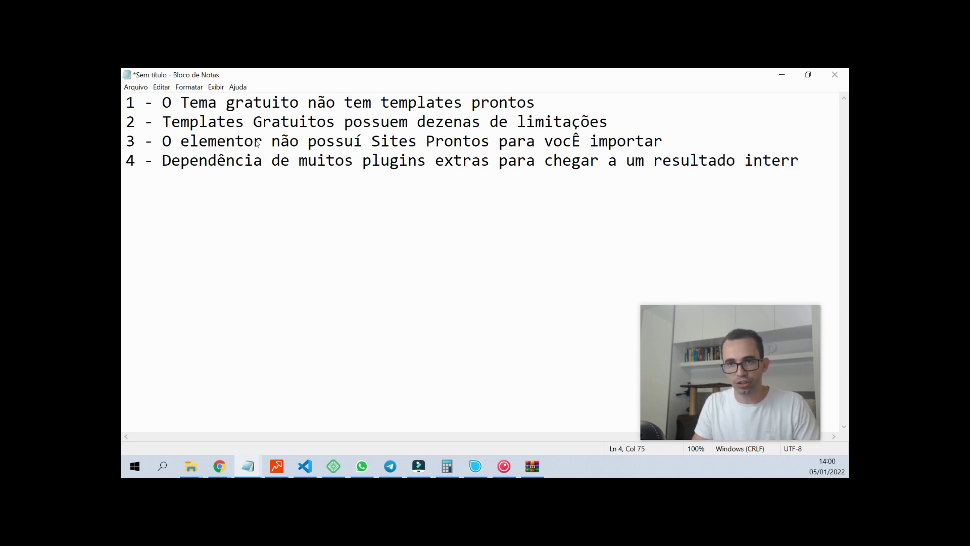
key(BackSpace)
text(essan)
key(Return)
Step: Add point 5: you need web design knowledge to create an interesting site
text(4)
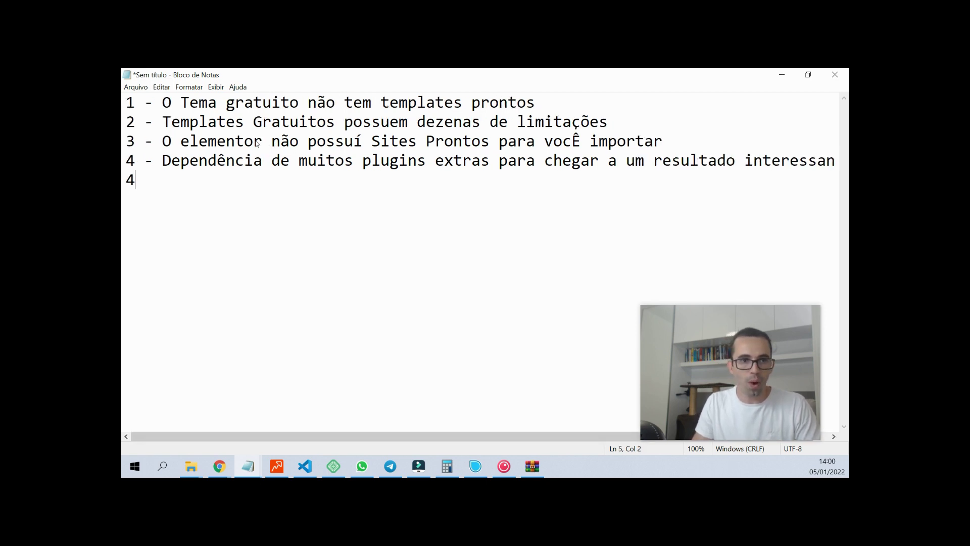
key(BackSpace)
text(5 - Você pre)
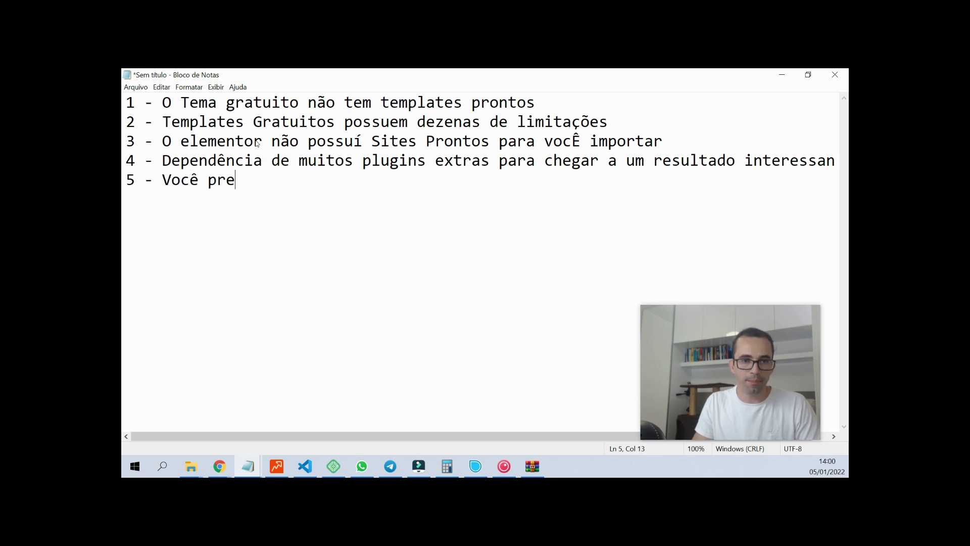
text(cisa ter conh)
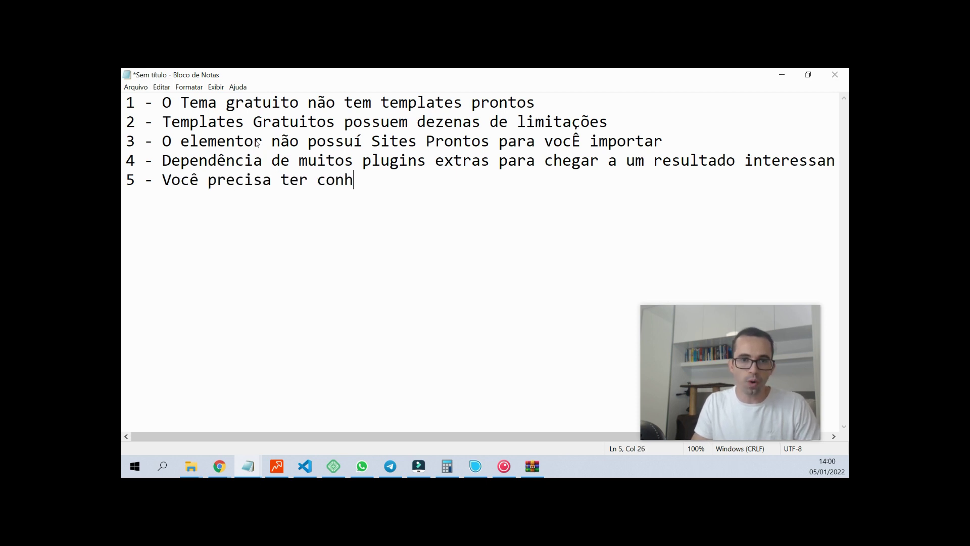
text(ecimento de design gr)
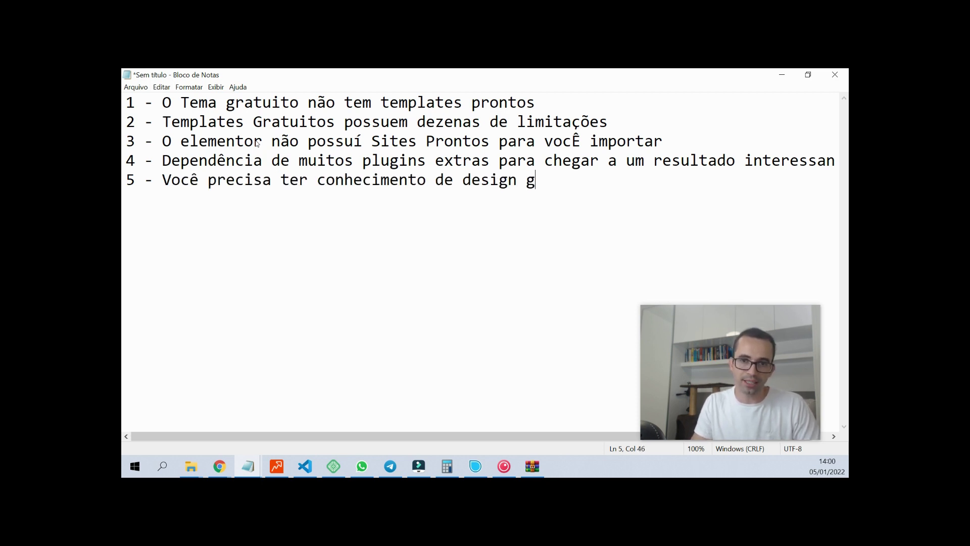
key(BackSpace)
key(BackSpace)
text(web para cr)
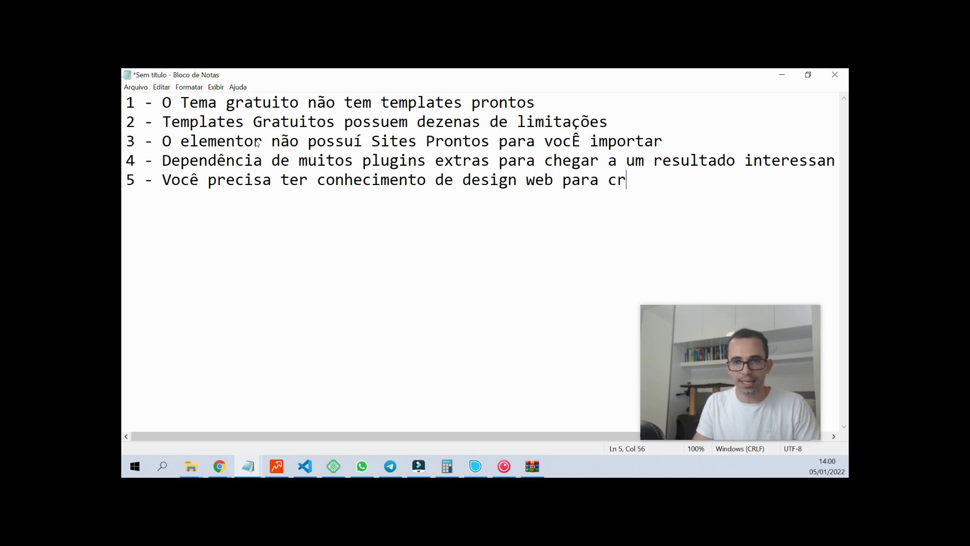
text(iar um site int)
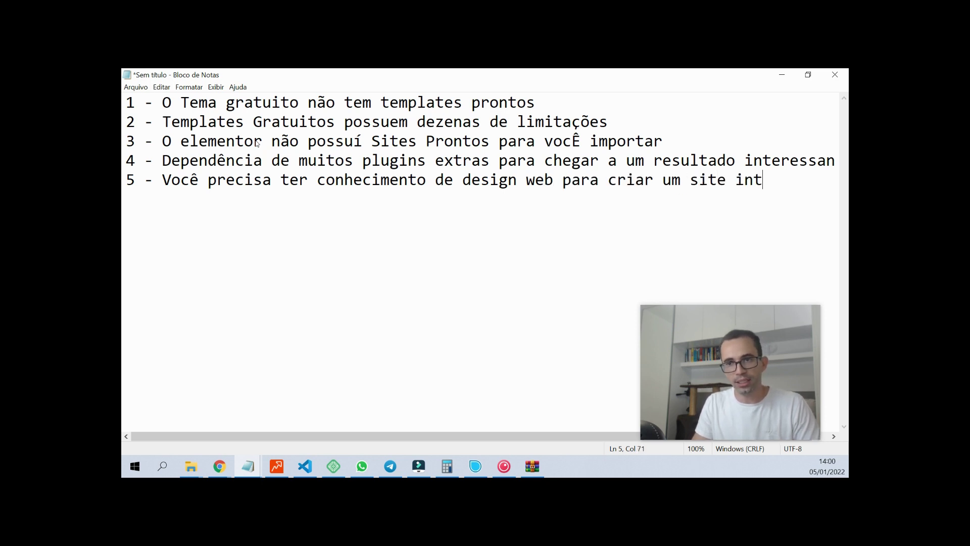
text(eressante)
key(Return)
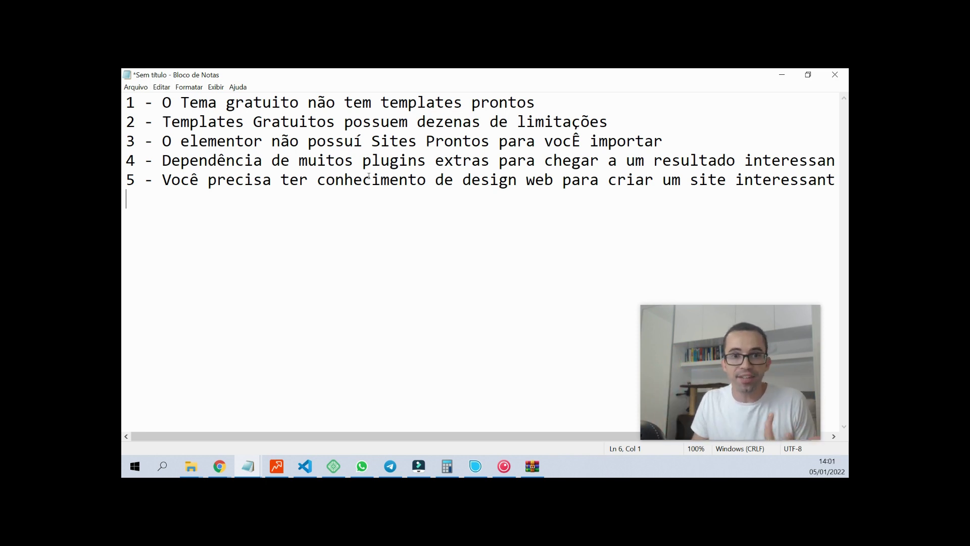
Step: Wrap 'site interessante' in point 5 and 'interessante' in point 4 onto their own lines
click(687, 182)
key(Return)
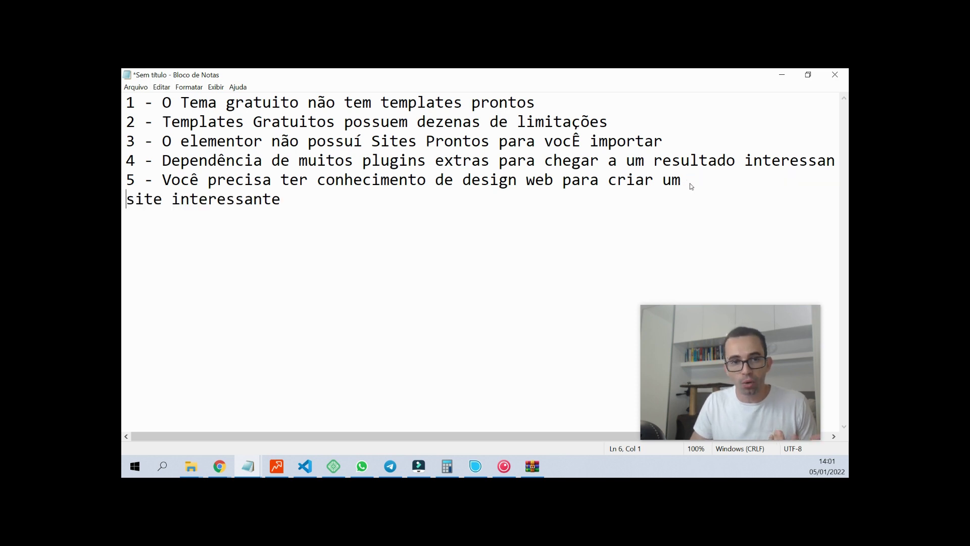
drag(282, 201, 127, 185)
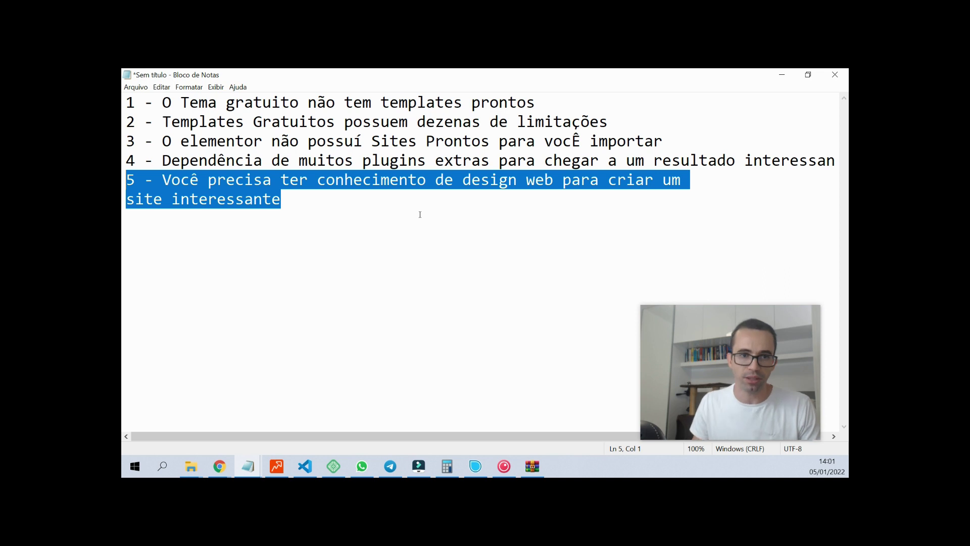
click(745, 161)
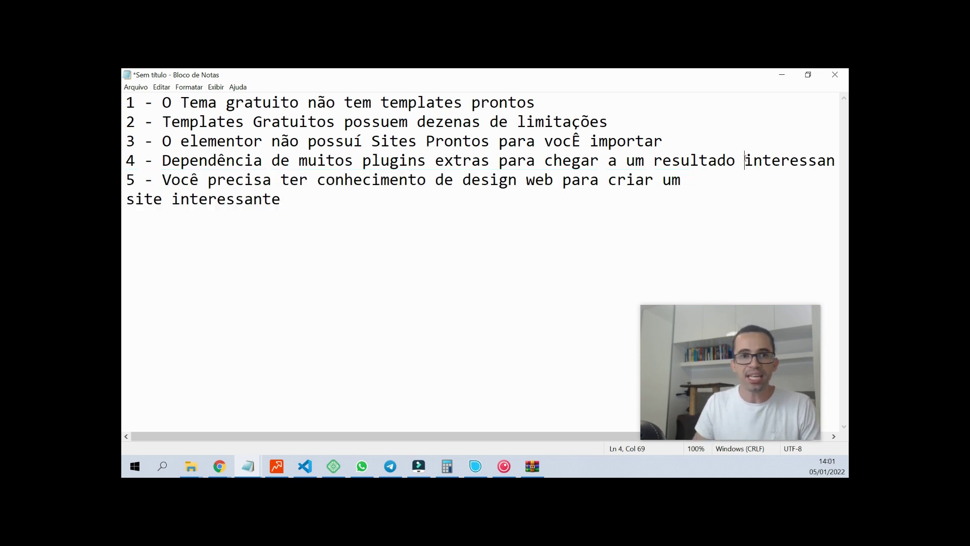
key(Return)
drag(251, 181, 122, 162)
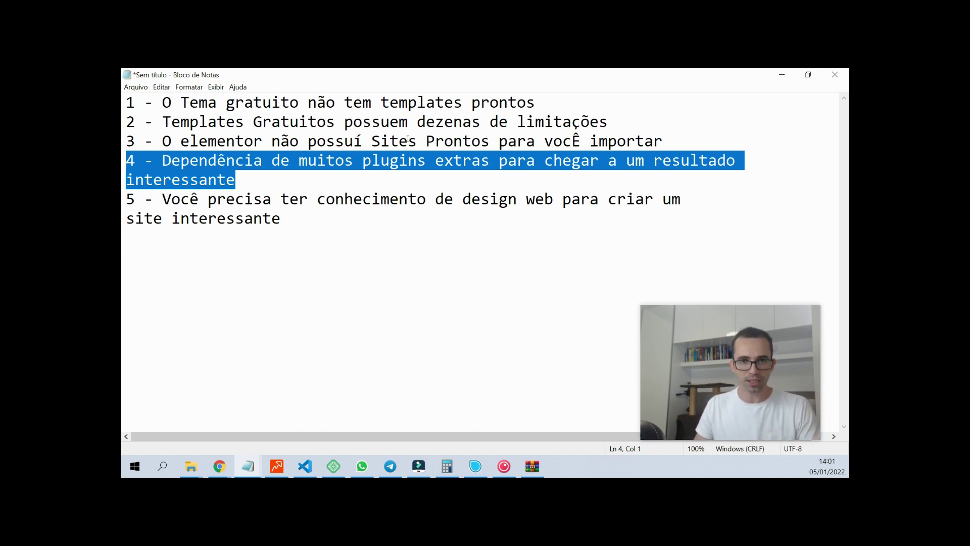
Step: Insert an empty line above point 1 at the top of the note
click(336, 238)
key(Return)
key(Return)
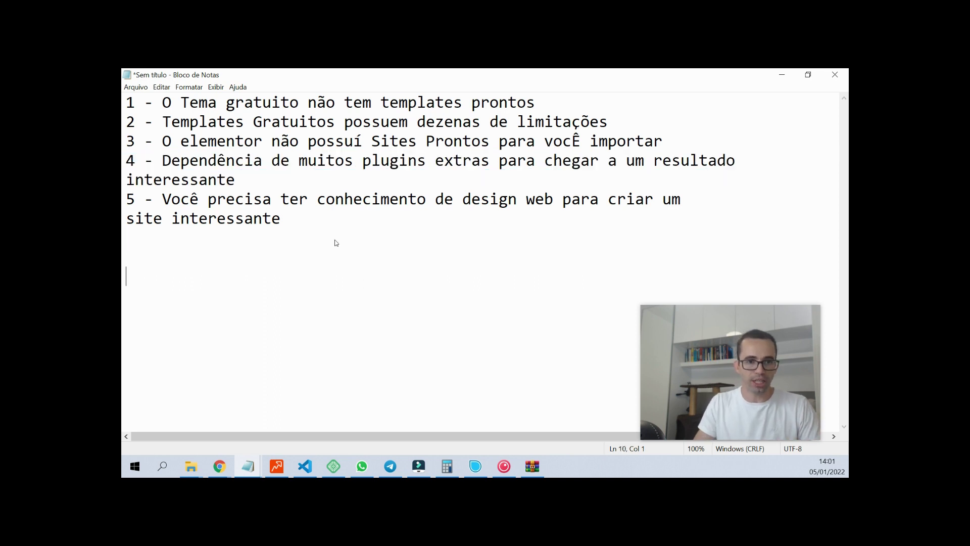
key(BackSpace)
key(ctrl+Home)
key(Return)
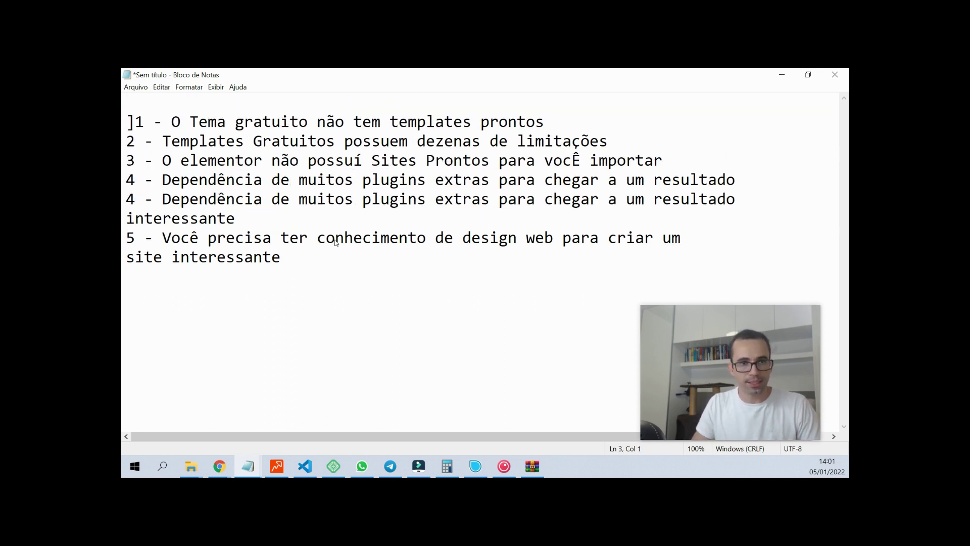
Step: Add the heading 'Sem o método Da Escola Ninja WP' and an average time of 15 a 20 dias
text(Sem )
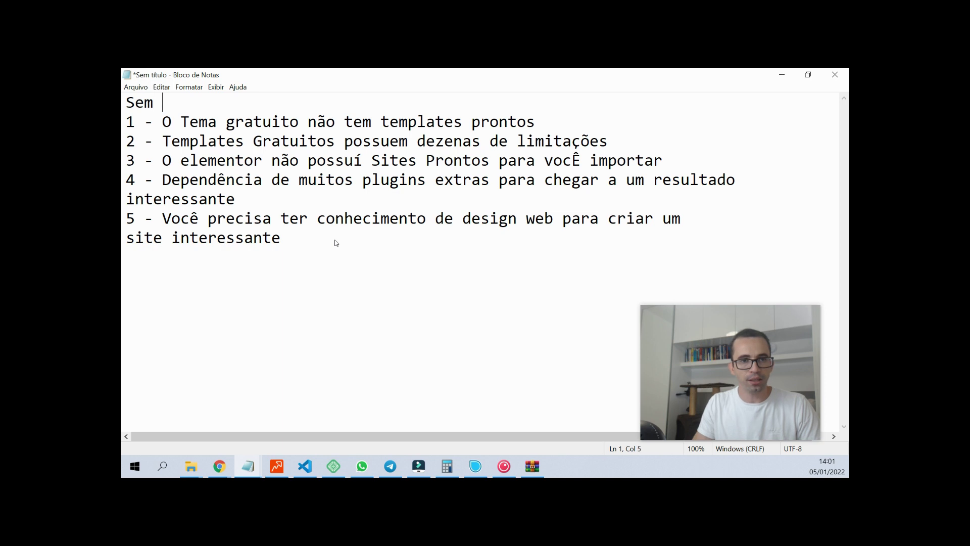
text(o método Da Esc)
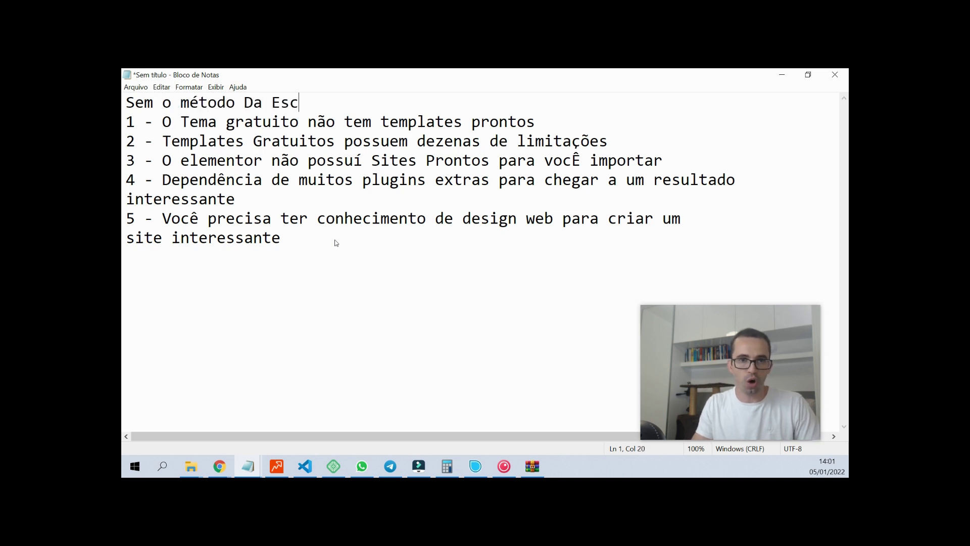
text(ola Ninja WP)
key(Return)
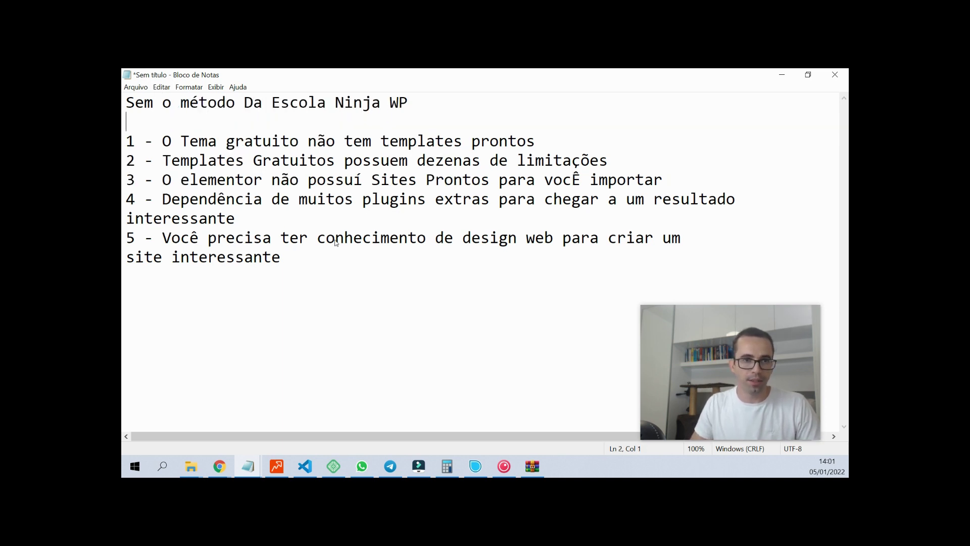
key(Down)
key(Down)
key(Down)
key(Down)
key(Down)
key(Down)
key(Down)
key(Down)
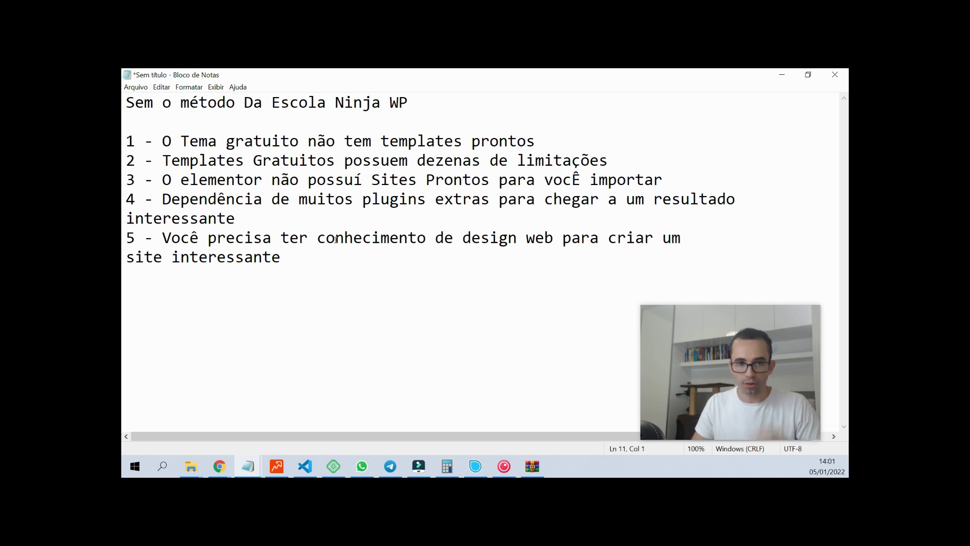
text(Tempo médio pa)
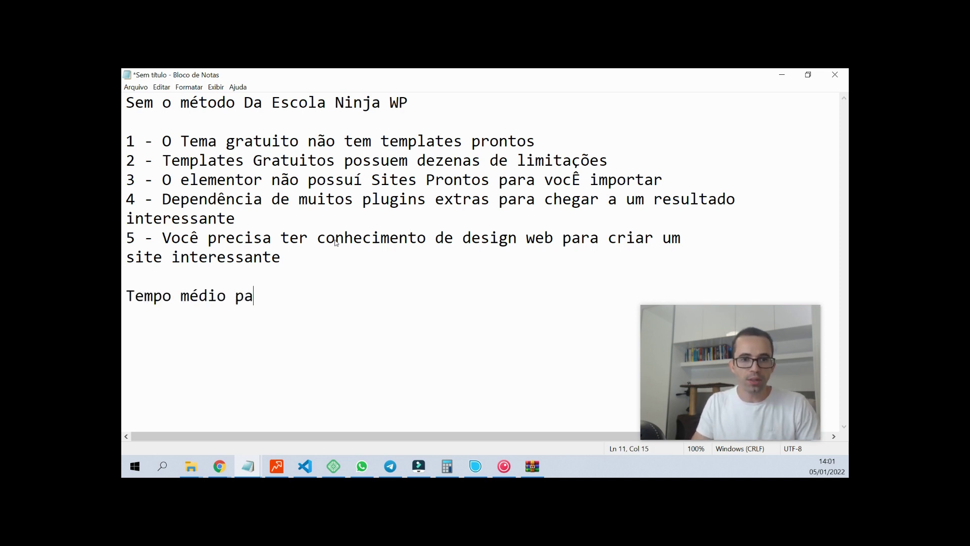
text(ra fazer  um )
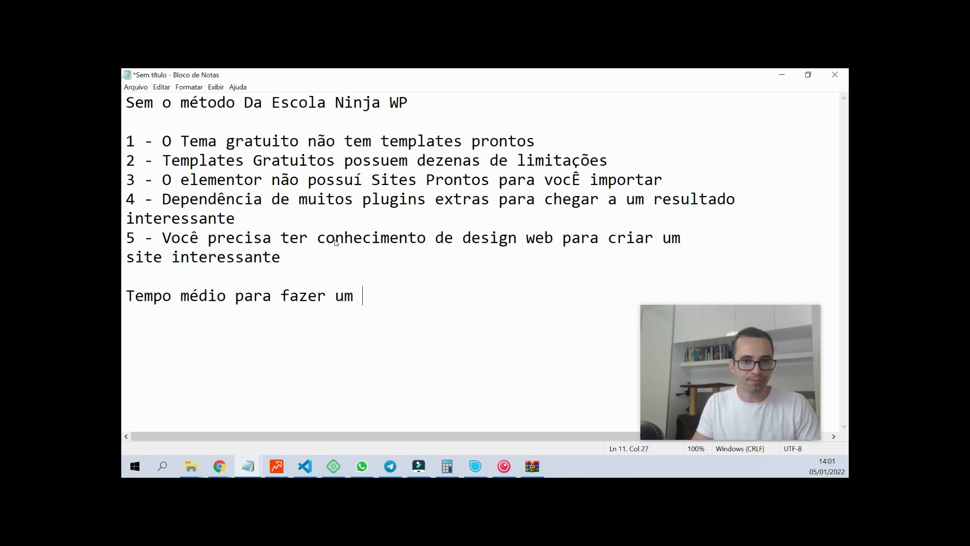
text(site interessant)
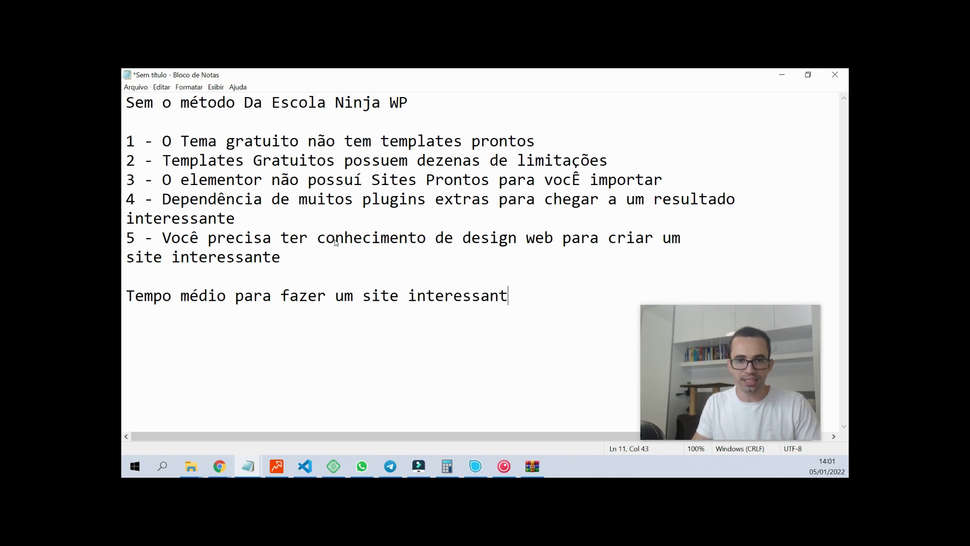
text(e - 15 a)
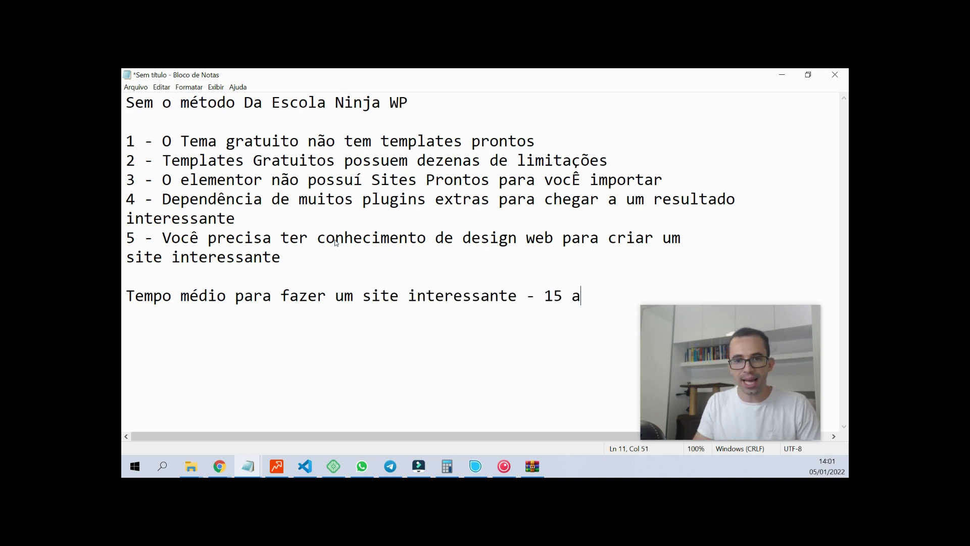
text(20 dias)
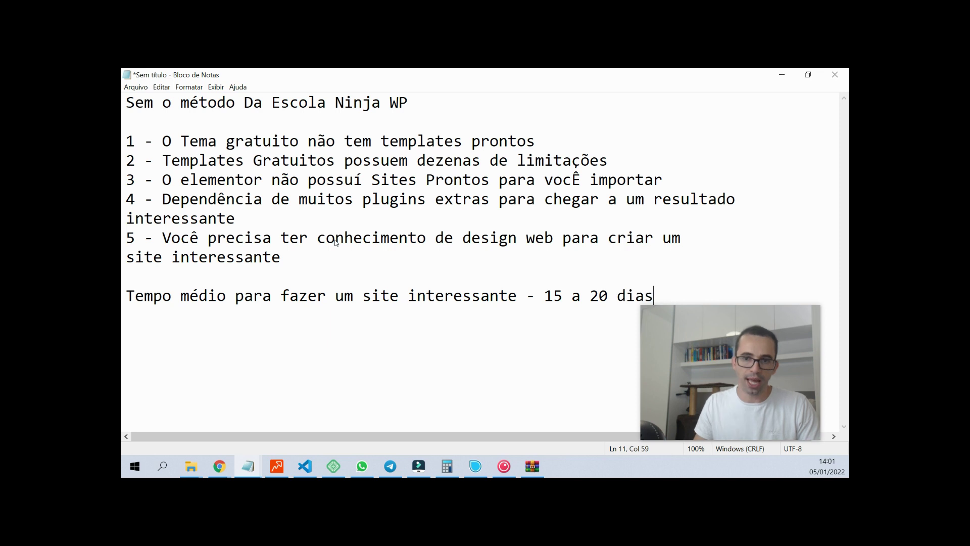
scroll(428, 193, right, 1)
scroll(440, 266, left, 1)
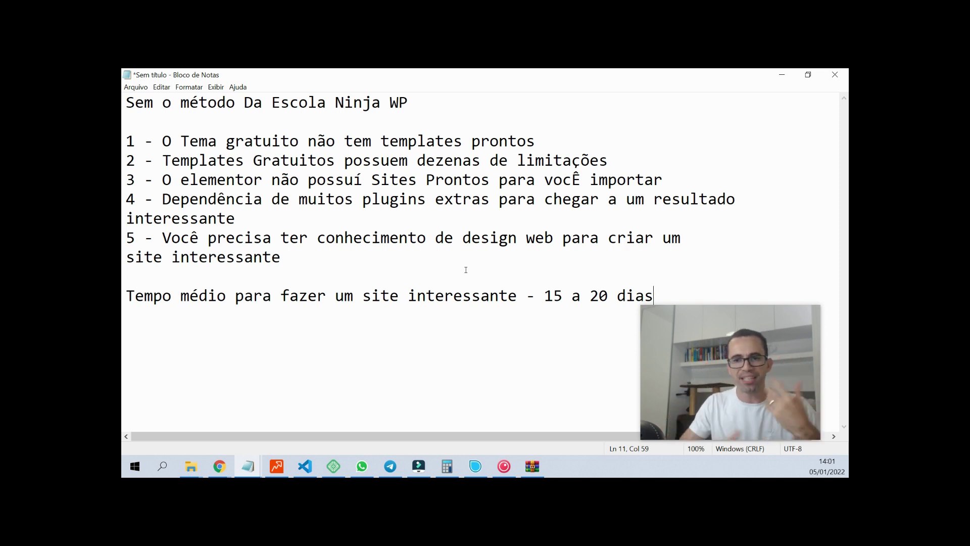
key(Return)
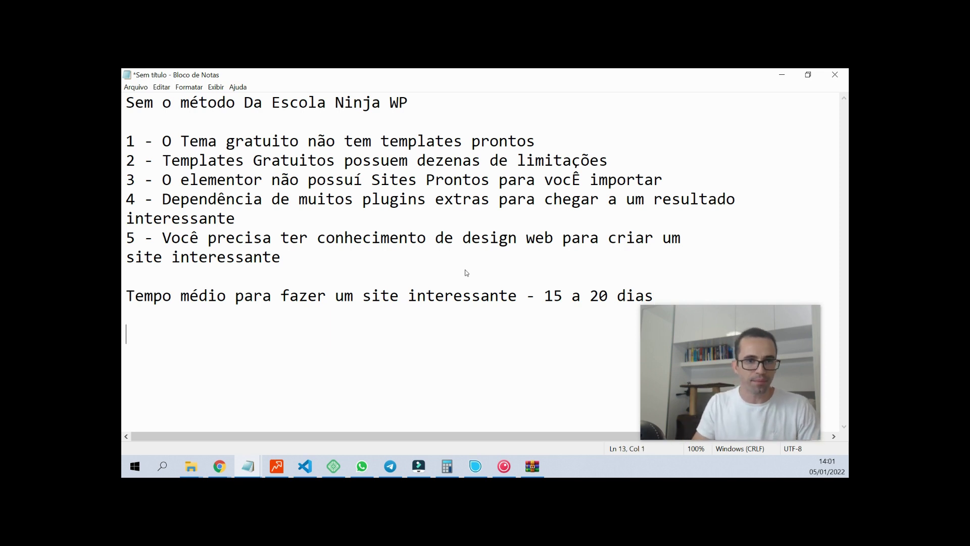
Step: Add the 'Com O método da Escola Ninja WP' heading and point 1 about using a Premium template
text(Com O método)
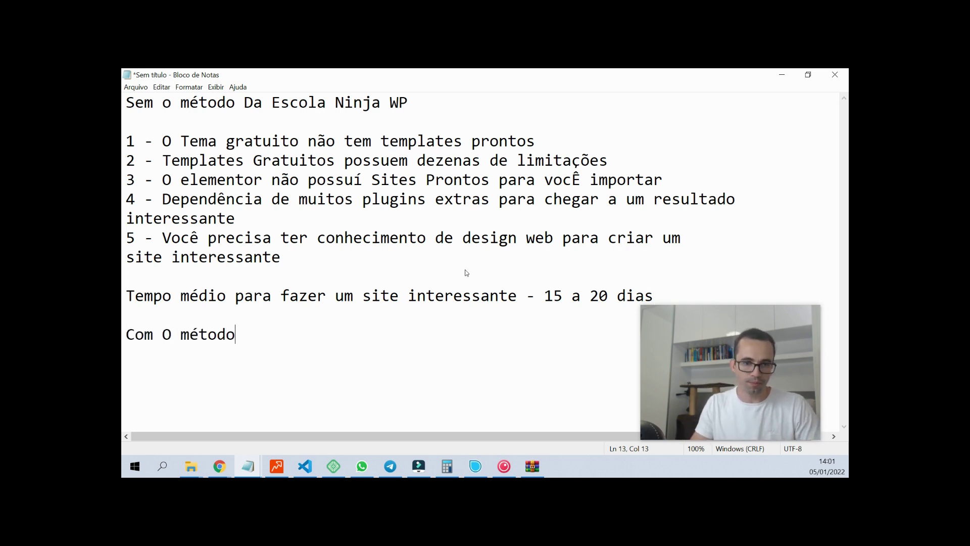
text( da Escola Ninja )
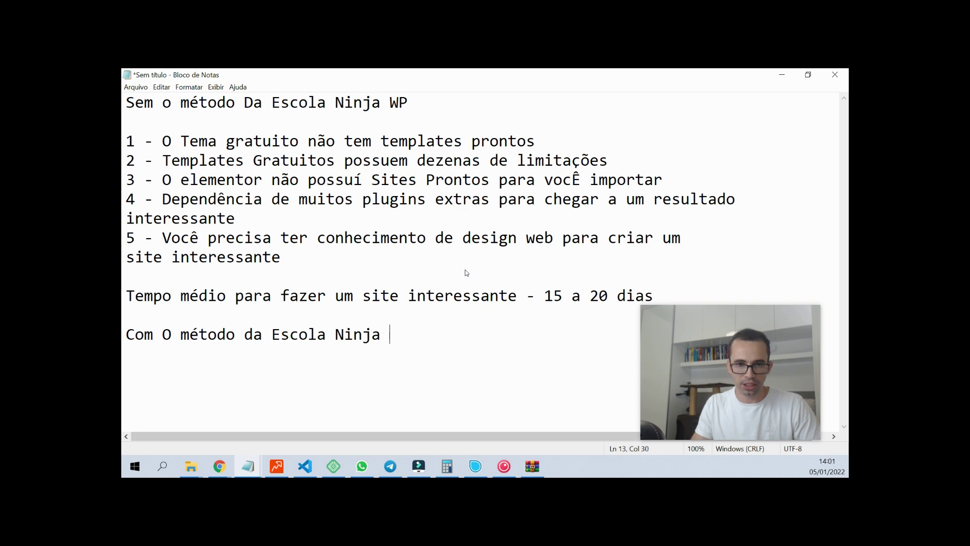
text(WP)
key(Return)
key(Return)
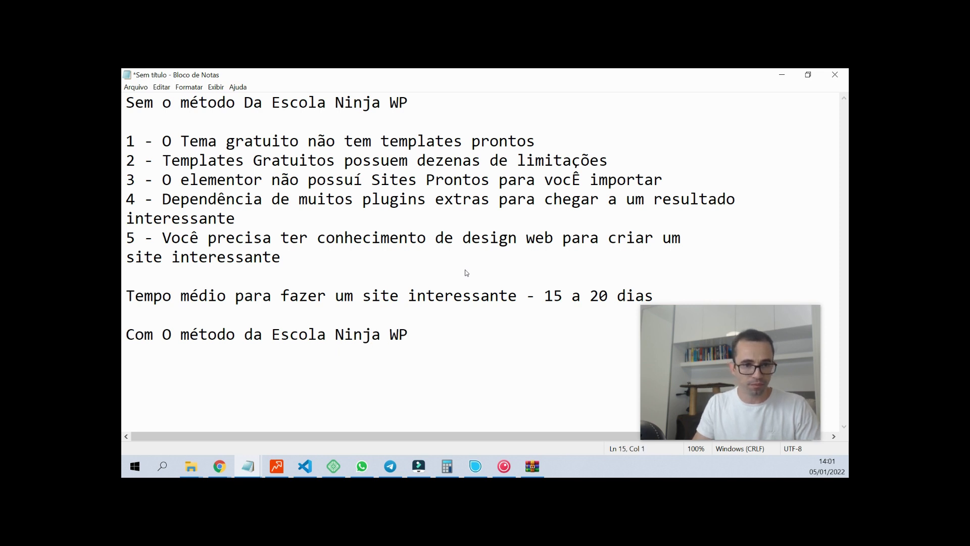
text(1 - )
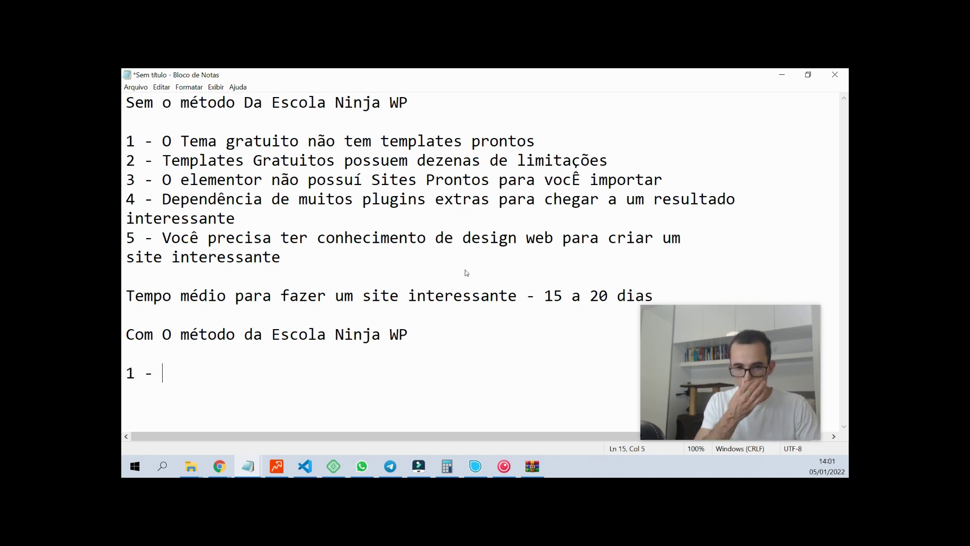
text(Usará um temp)
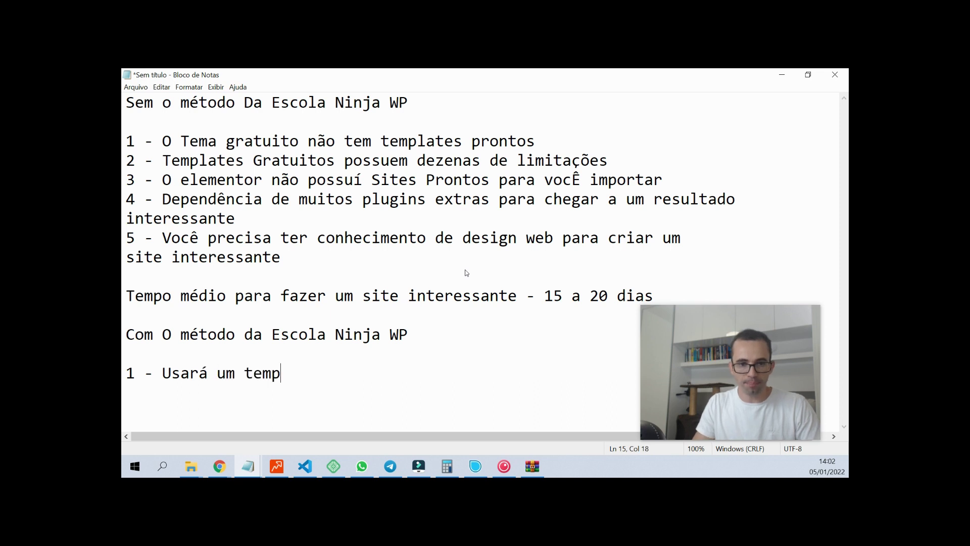
text(late Premium e usa)
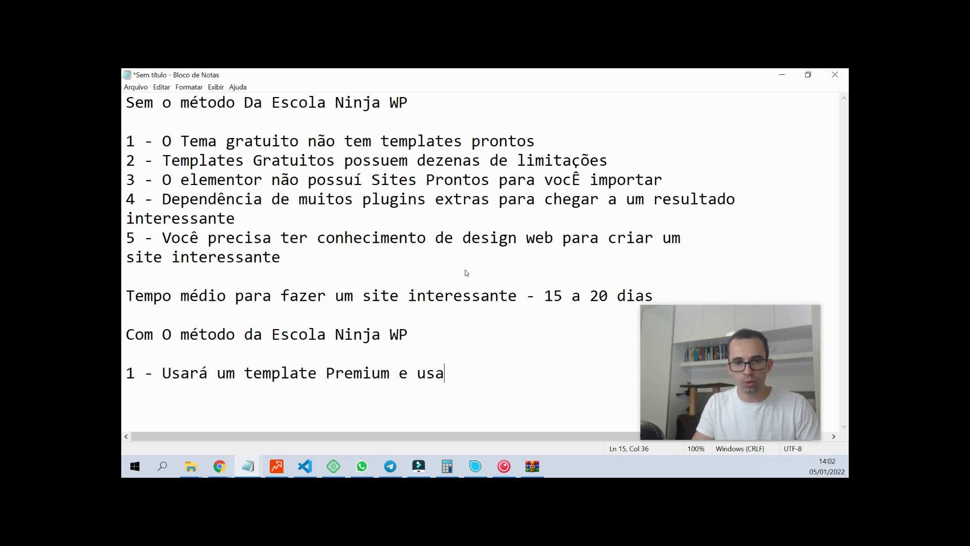
text(rá um )
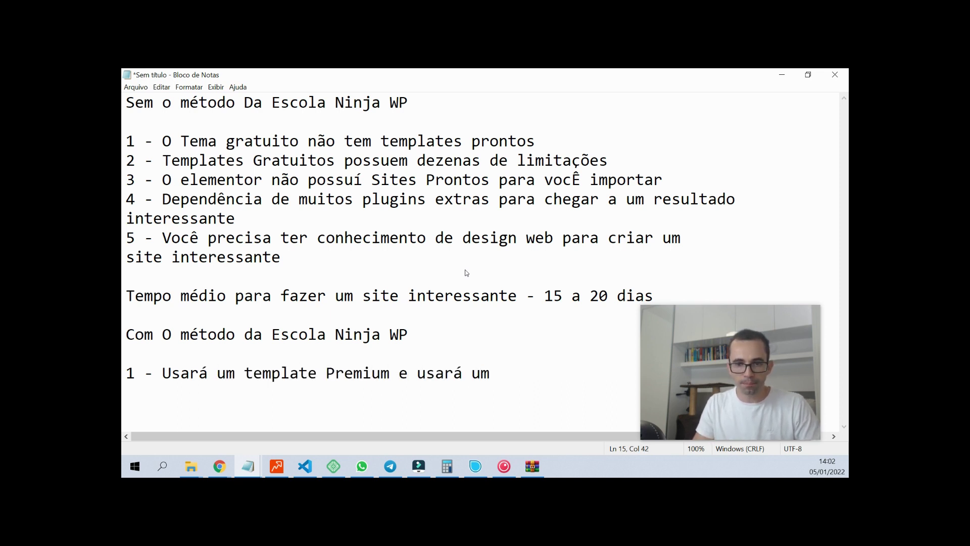
text(Site pré fa)
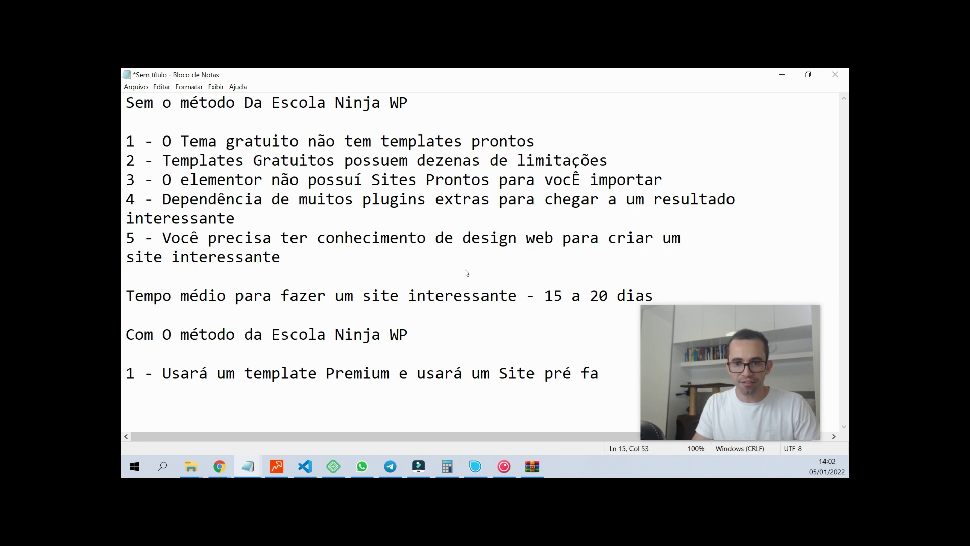
text(bricado)
mouse_move(664, 373)
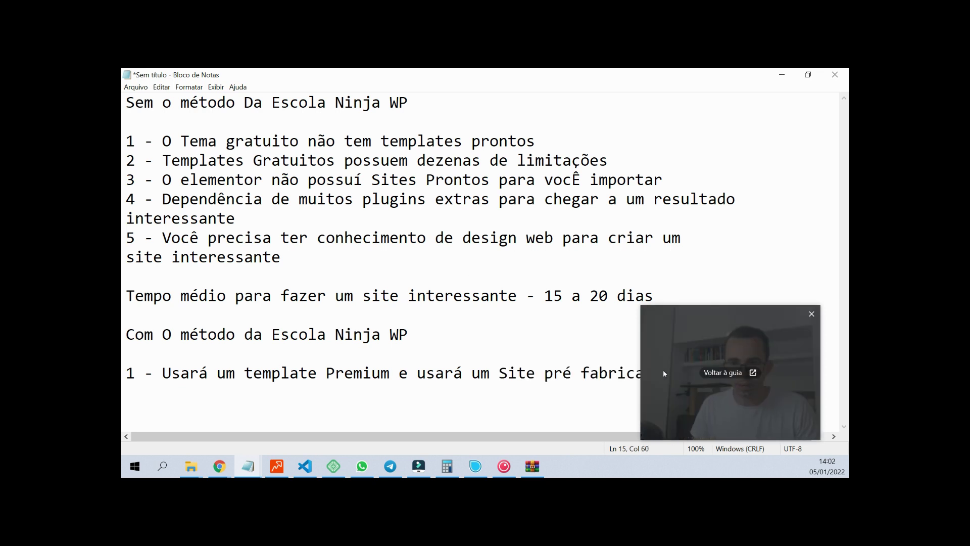
drag(664, 373, 666, 162)
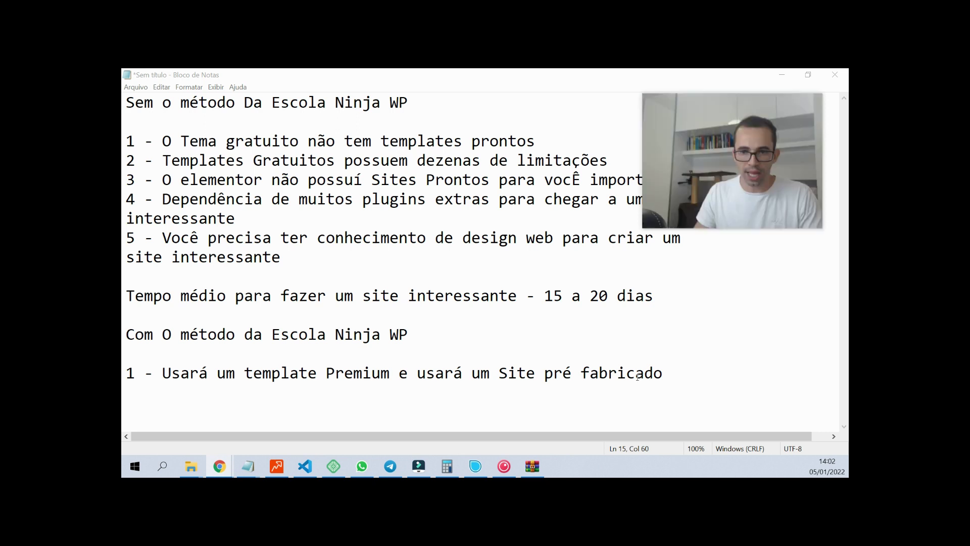
click(688, 369)
Step: Add point 2: no need to worry about visuals since the site is pre-made
key(Return)
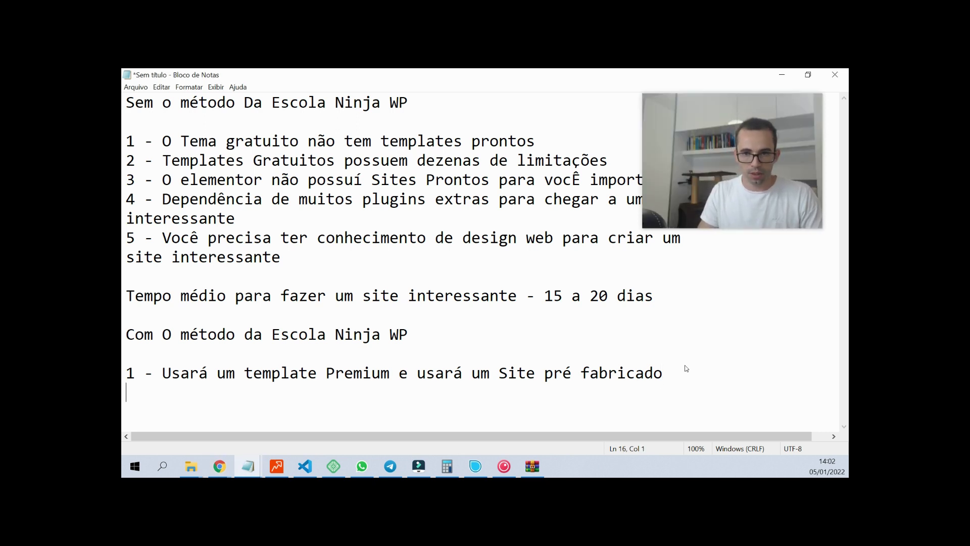
text(2)
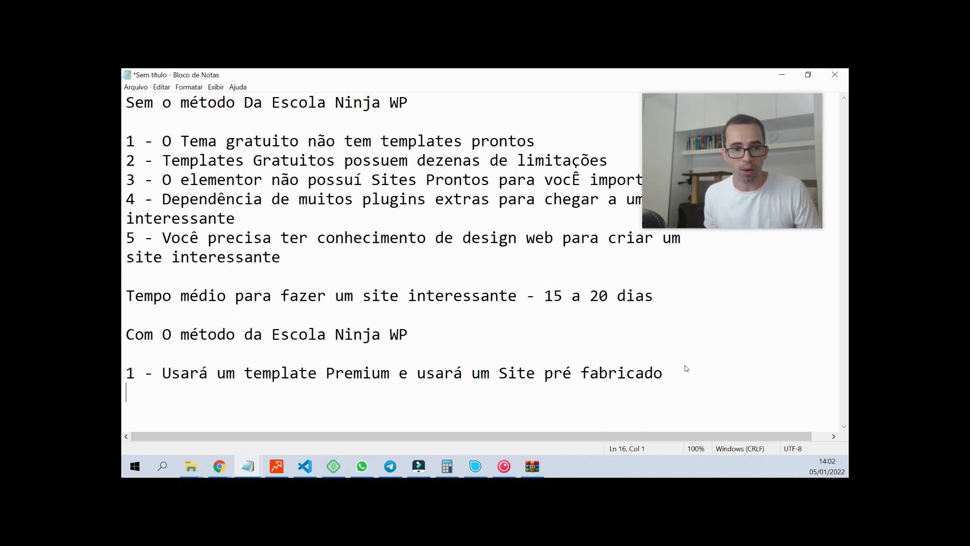
key(Return)
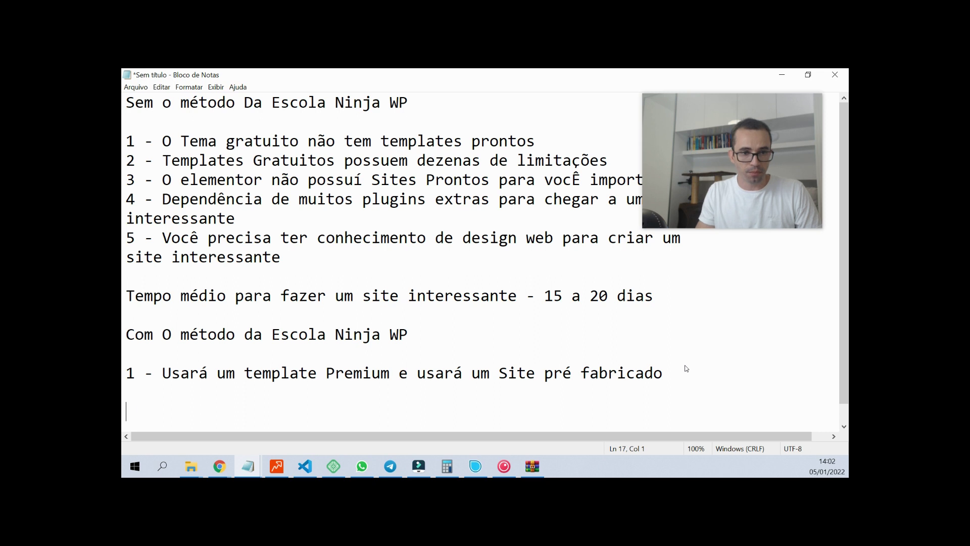
key(BackSpace)
text(2 - Você não p)
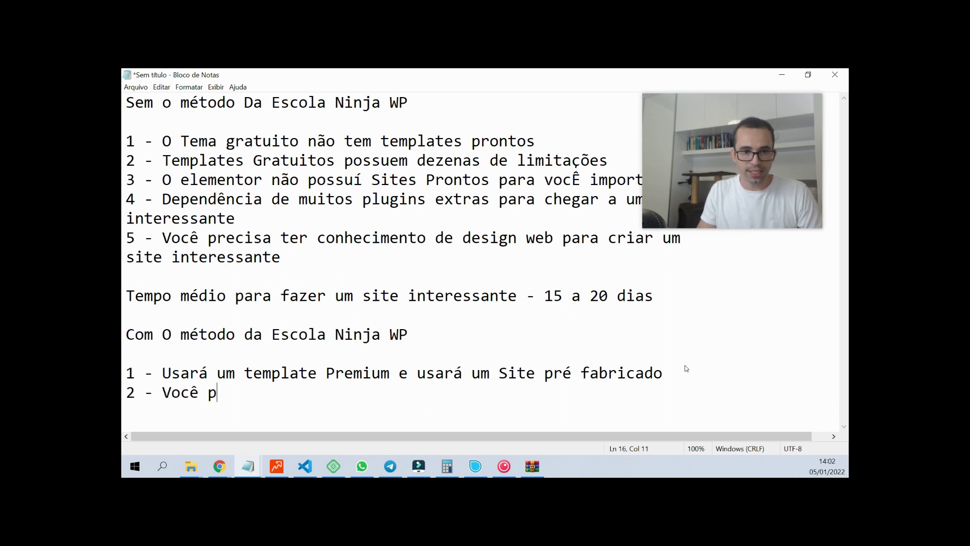
key(BackSpace)
text(não precsi)
key(BackSpace)
key(BackSpace)
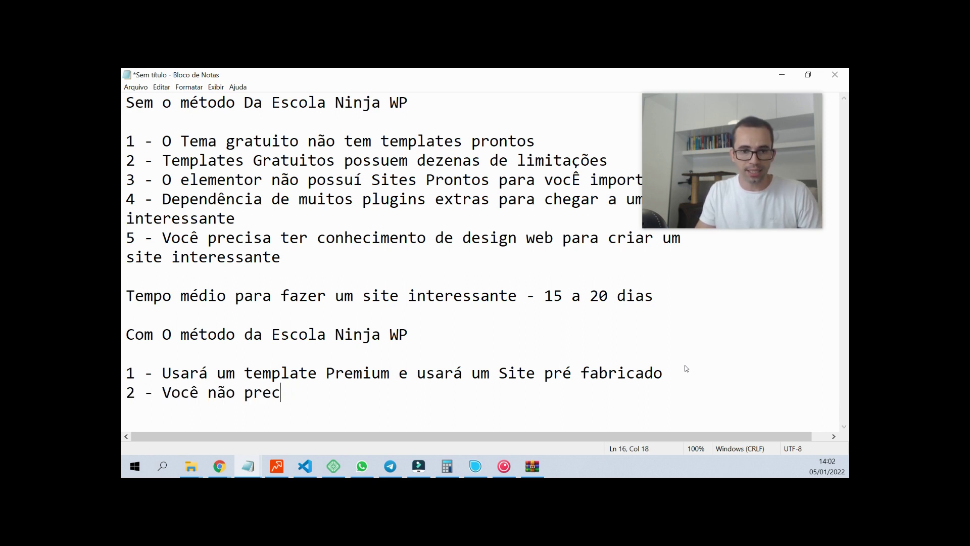
text(isa se preocupar co)
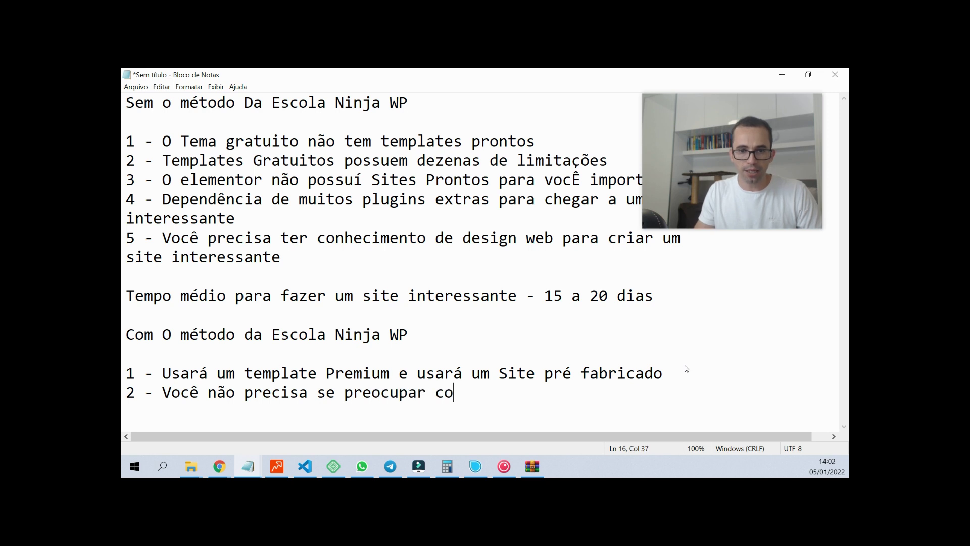
text(m o visual pio)
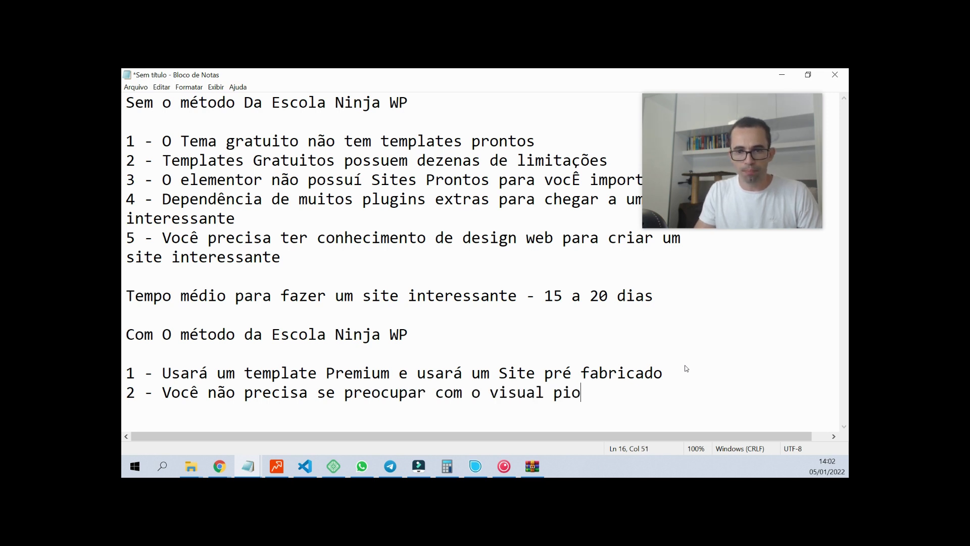
key(BackSpace)
key(BackSpace)
text(oius)
key(BackSpace)
key(BackSpace)
text(s)
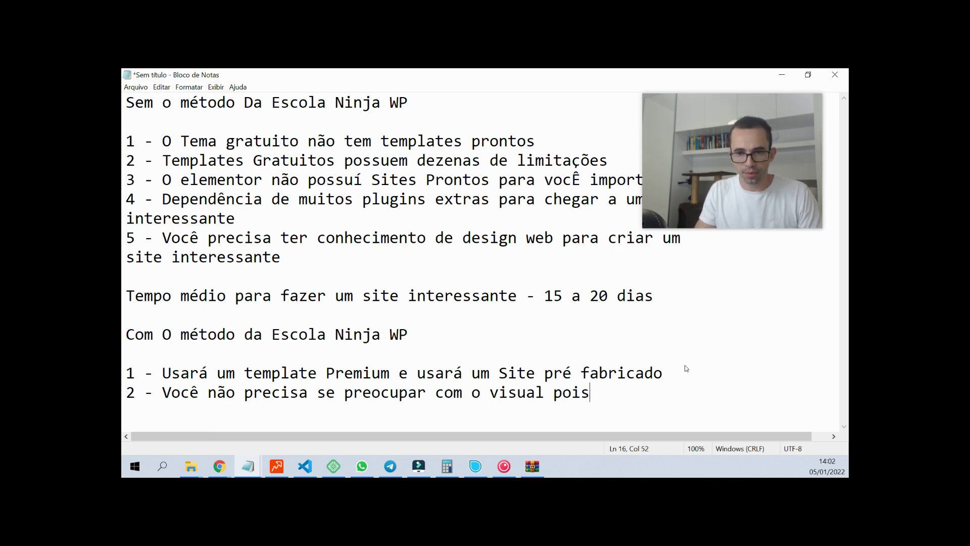
text( o site já esta prer)
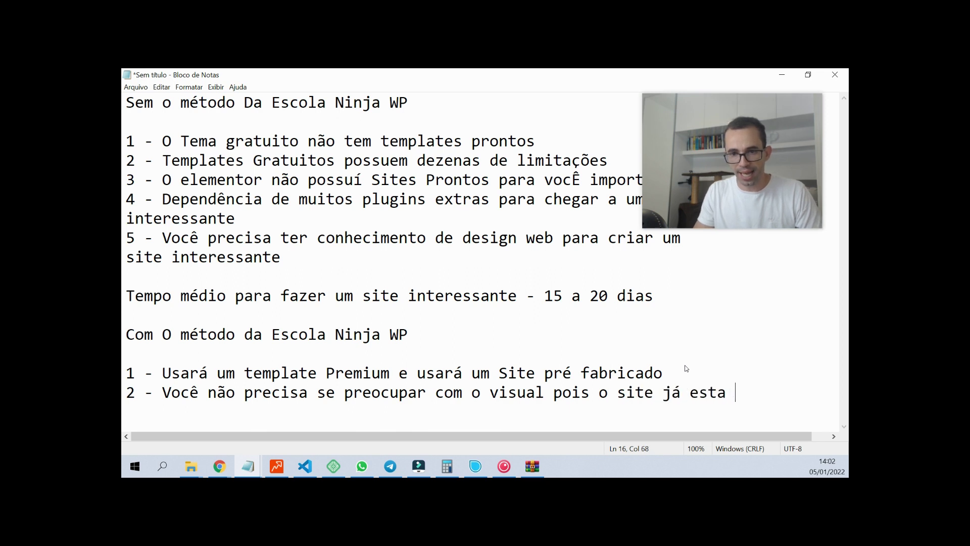
key(BackSpace)
key(BackSpace)
text(é fabricado.)
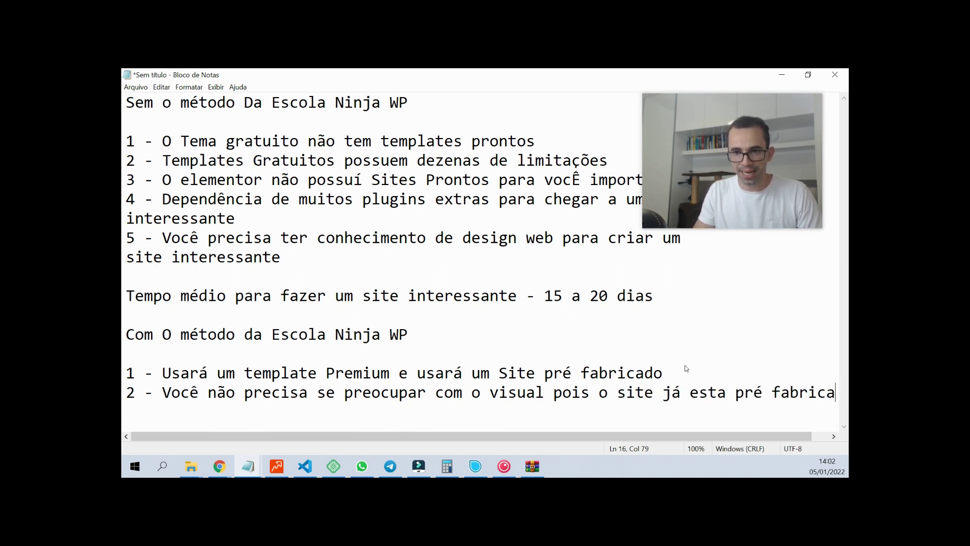
key(Return)
key(Return)
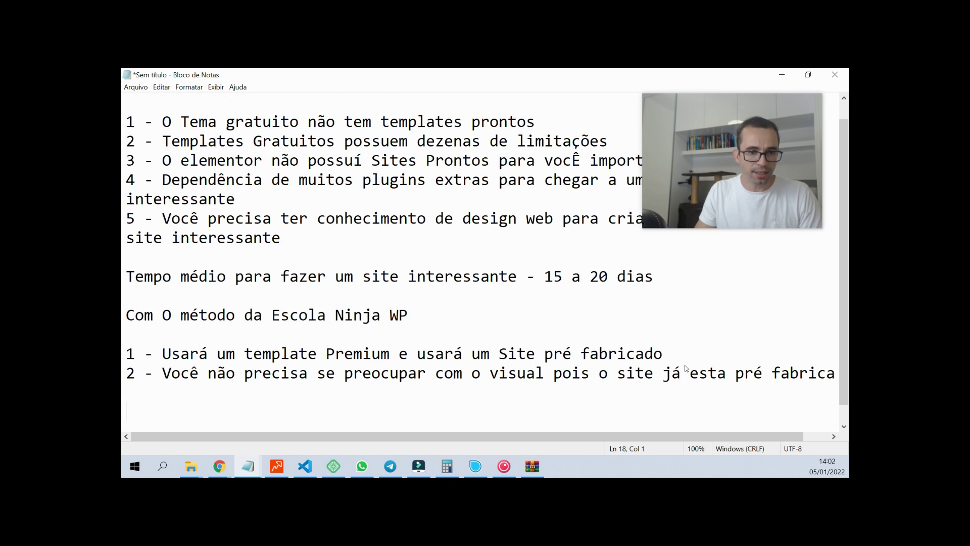
text(Tempo méd)
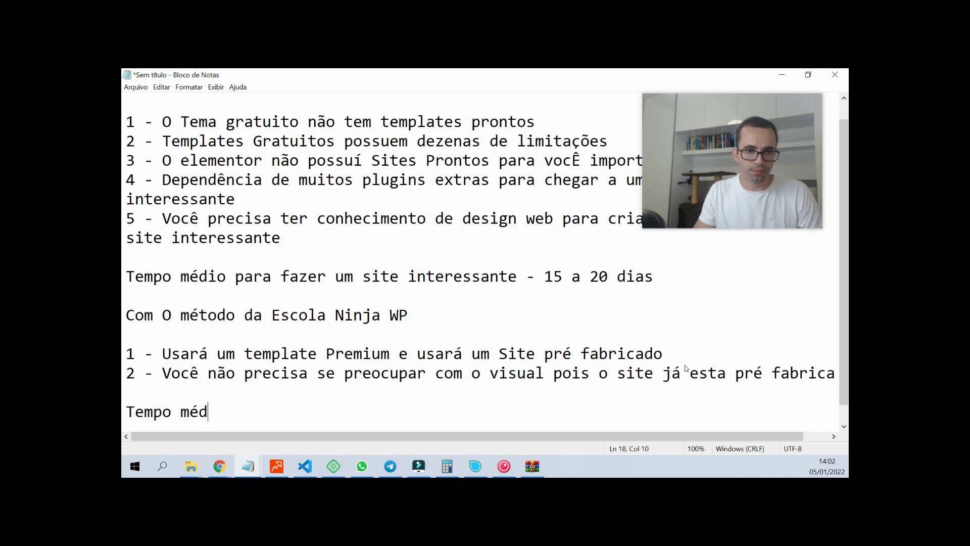
text(io para um site)
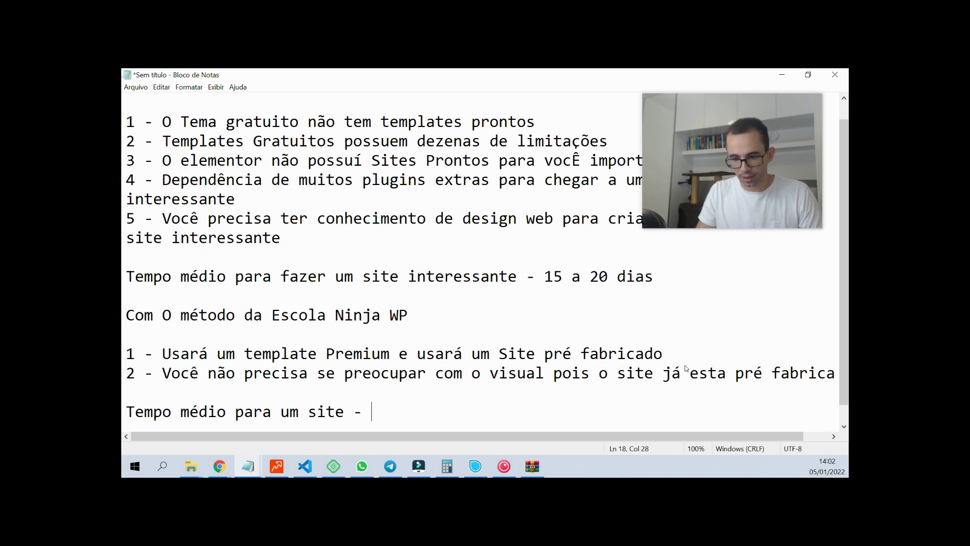
text( - 7 - 15 dioas)
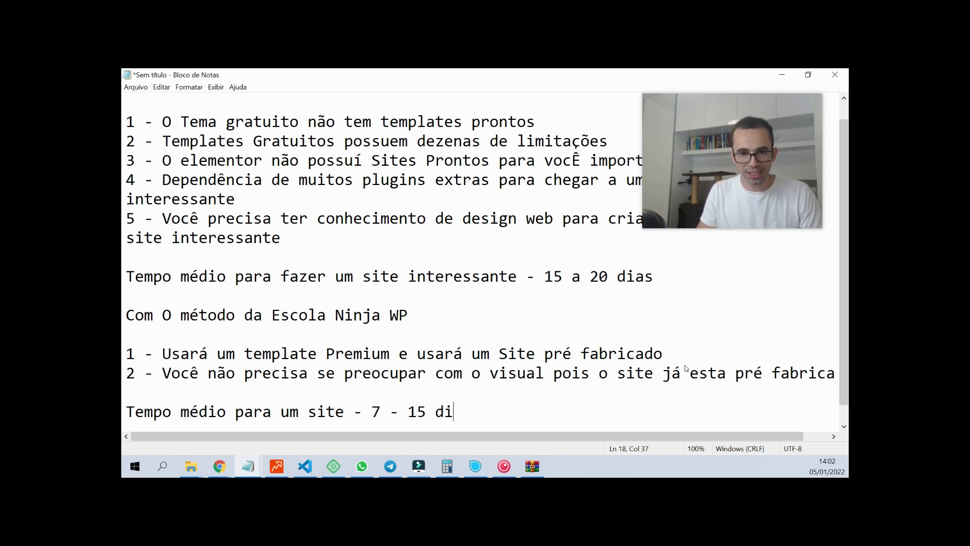
key(BackSpace)
key(BackSpace)
key(BackSpace)
text(as no máximo.)
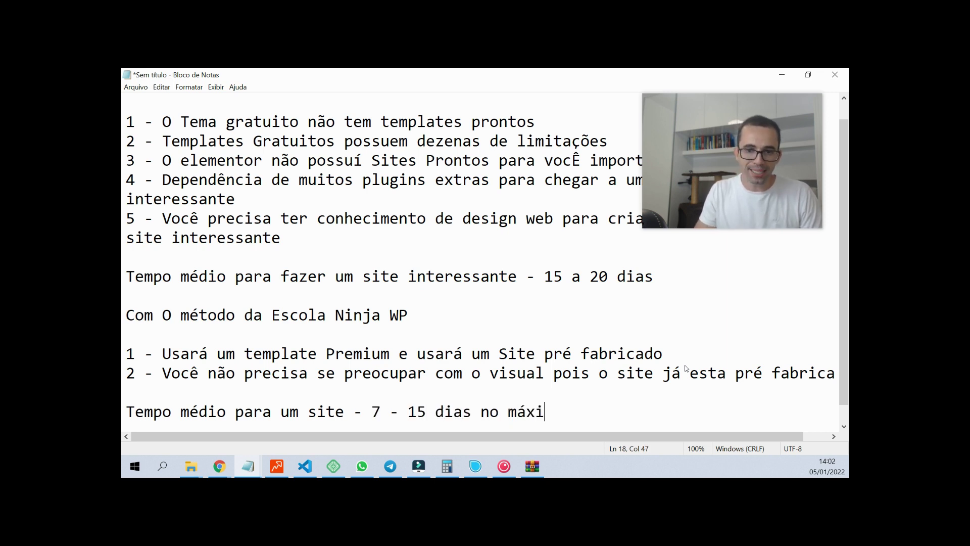
key(Return)
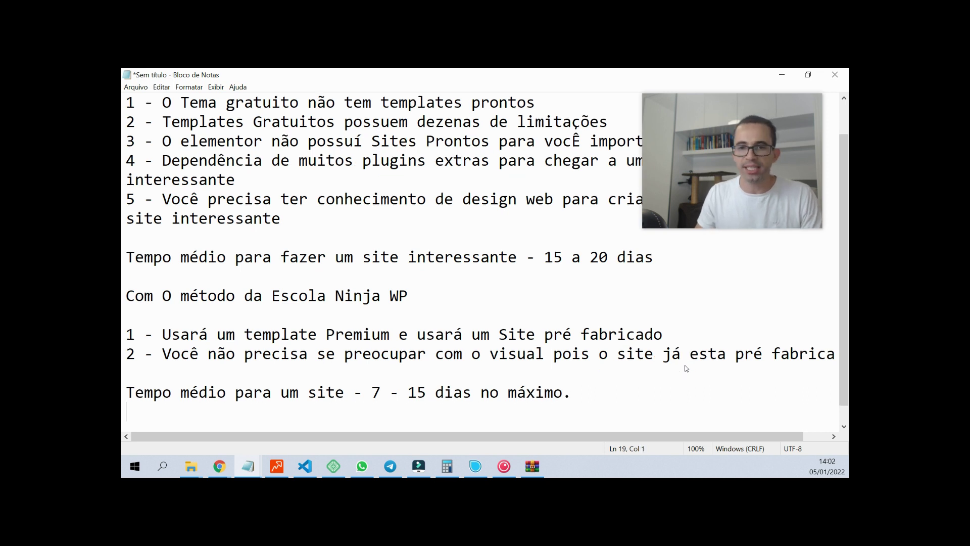
scroll(686, 368, down, 1)
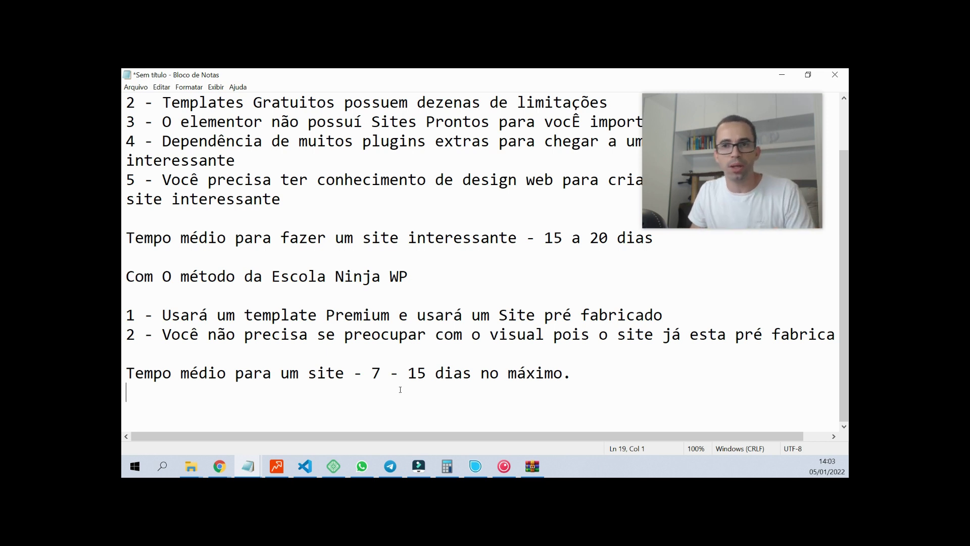
drag(375, 370, 384, 370)
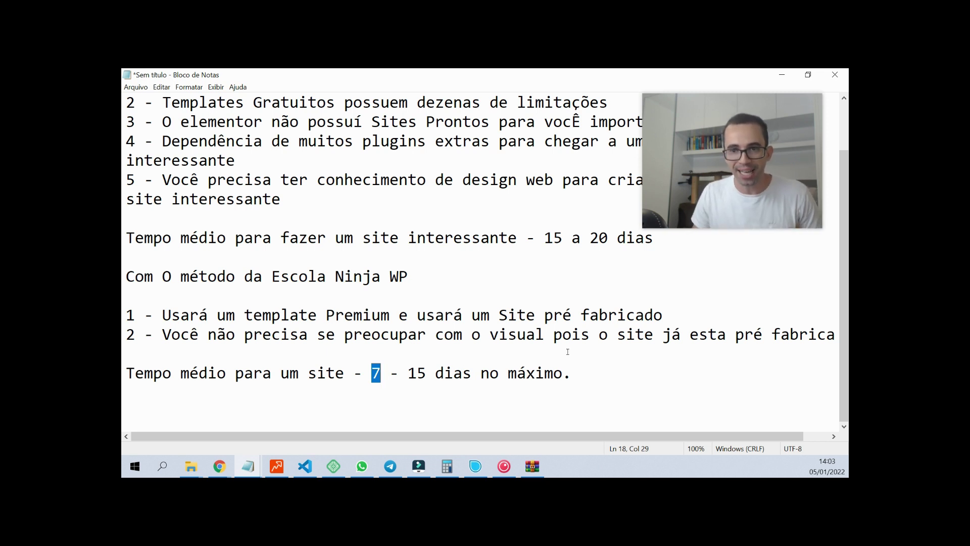
Step: Below the 15 a 20 dias line, add 'Site sem qualidade - Preco médio de mercado - R$ 600 a 800 reais.'
click(671, 245)
key(Return)
key(Return)
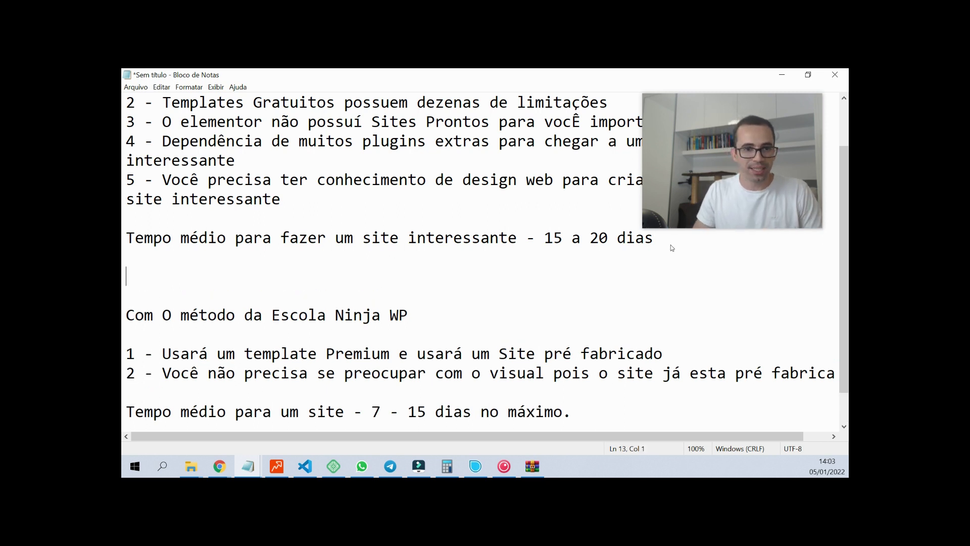
text(Site sem qualidade)
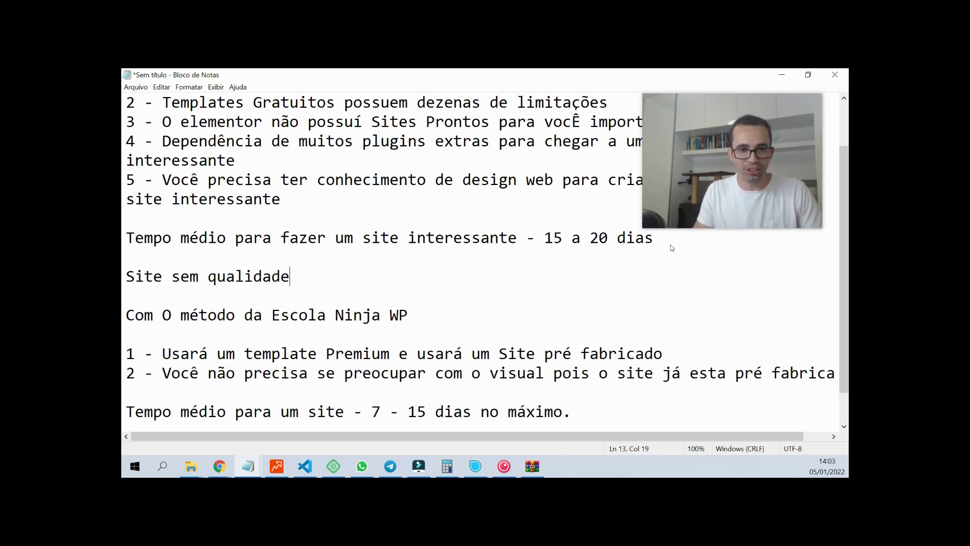
text( - Preco médio d)
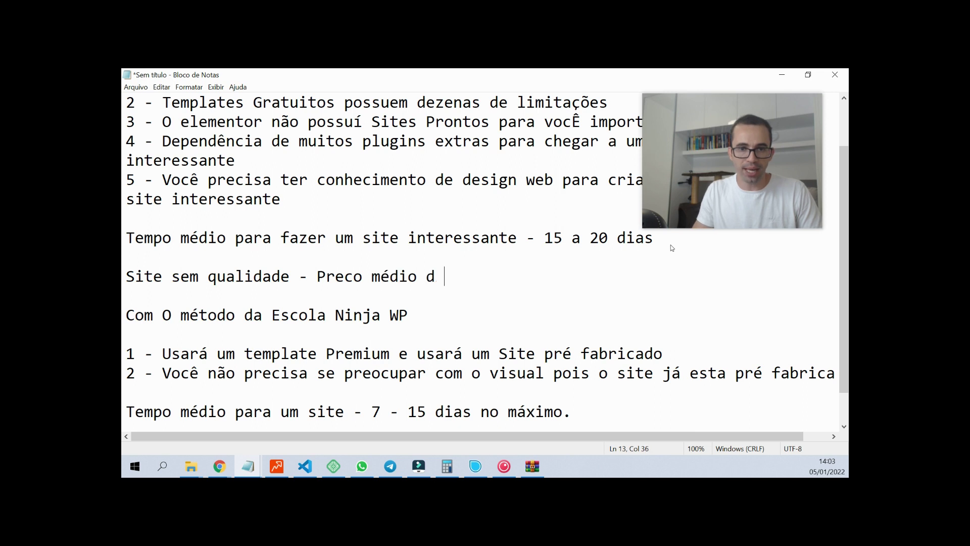
key(BackSpace)
text(e mercado - )
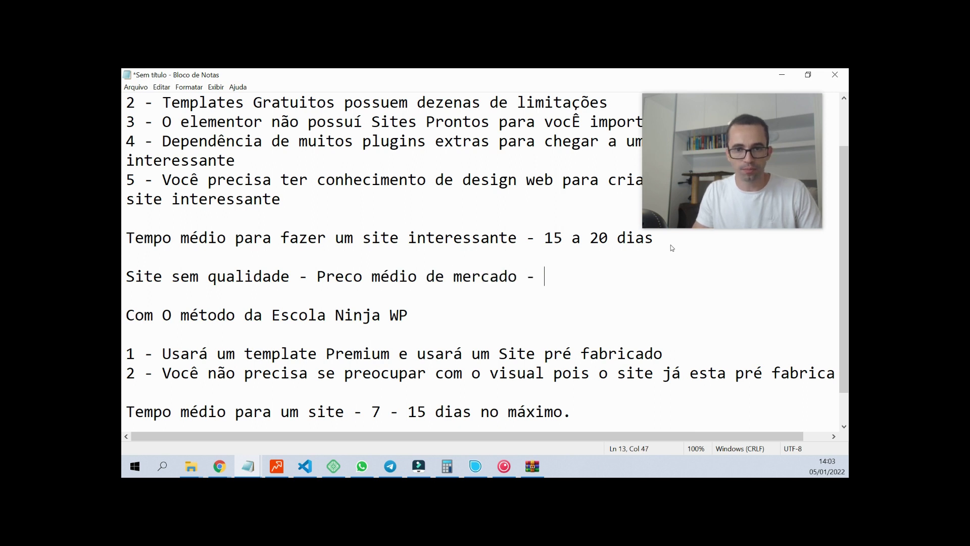
text(R$ 600)
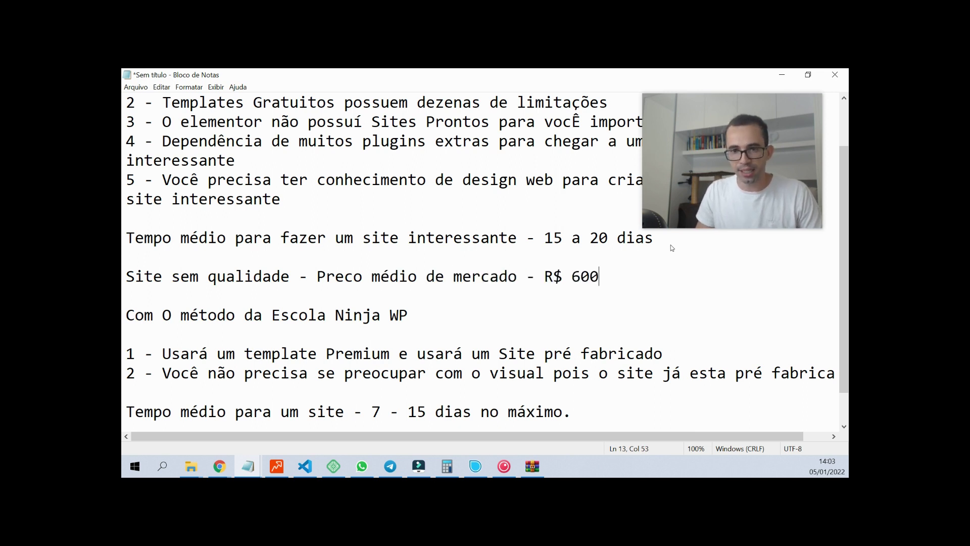
text( a 800 reais.)
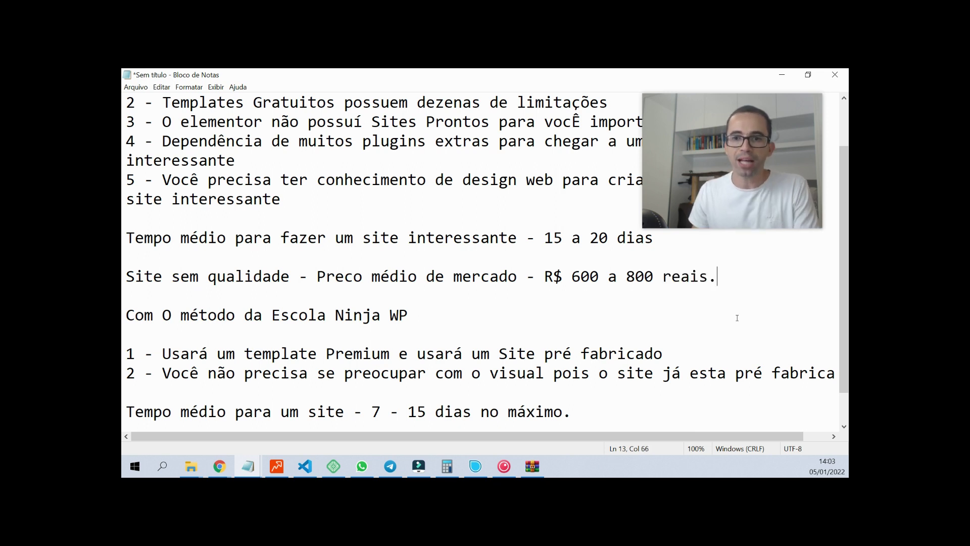
drag(719, 276, 126, 273)
scroll(621, 362, down, 1)
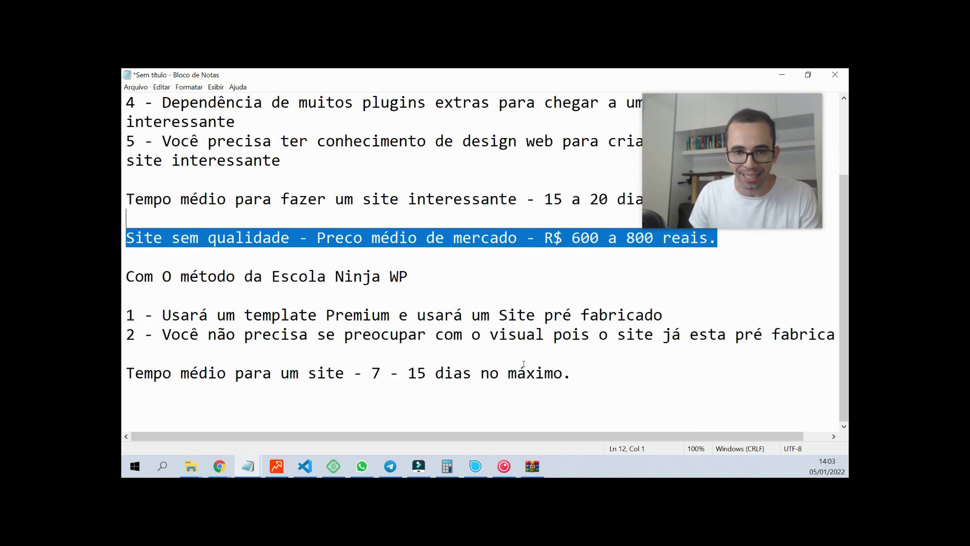
click(621, 361)
Step: Start a final line reading 'Site com qualidade - R$ 3500'
click(622, 373)
key(Return)
key(Return)
text(Site q)
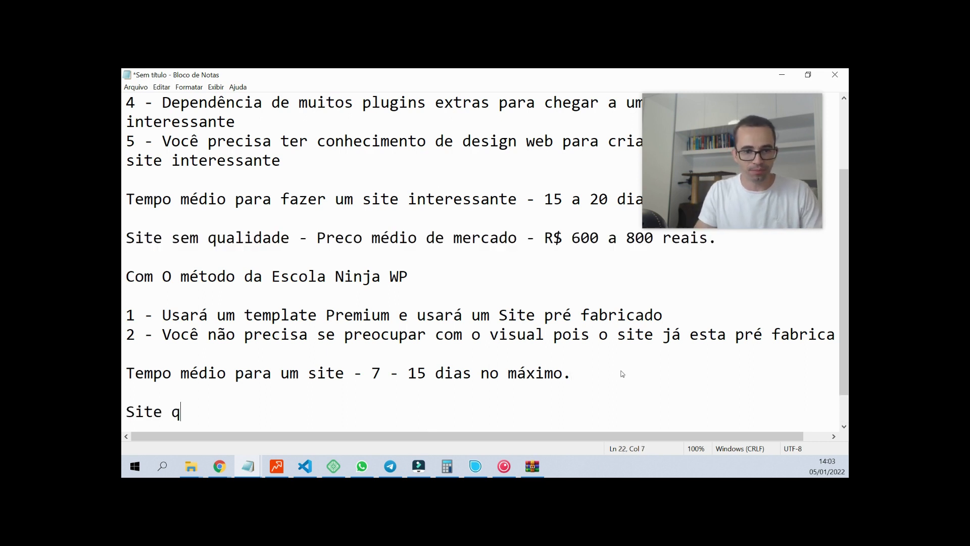
key(BackSpace)
text(com qualidade )
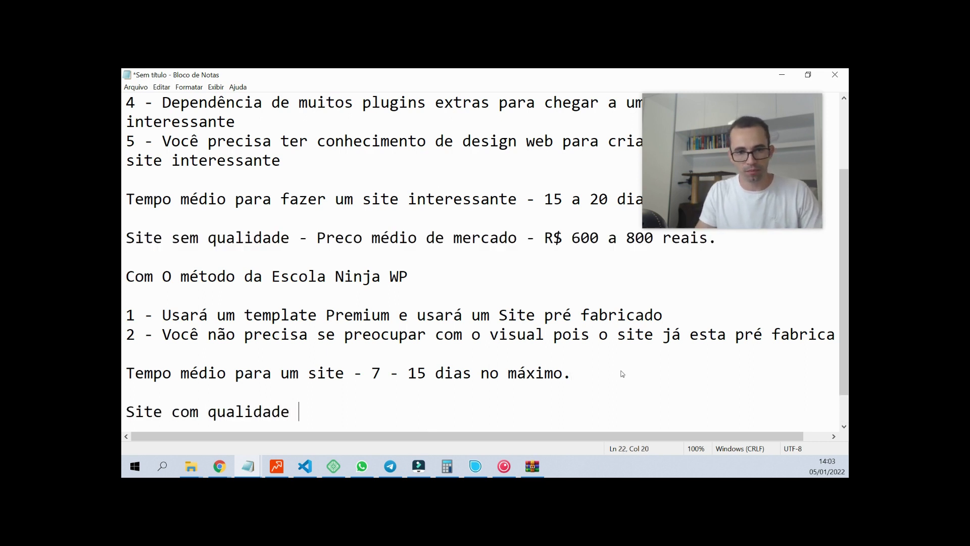
text(- R$ 3)
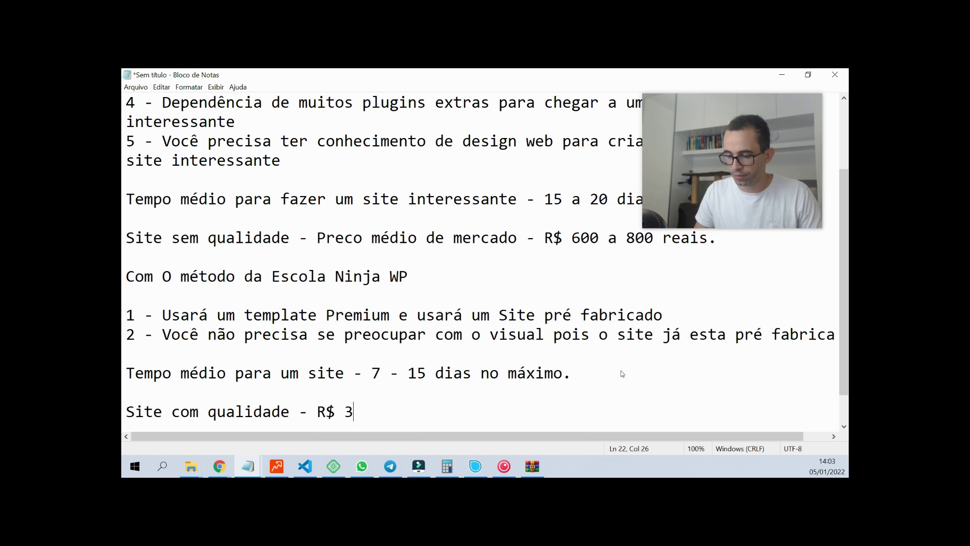
text(500 >)
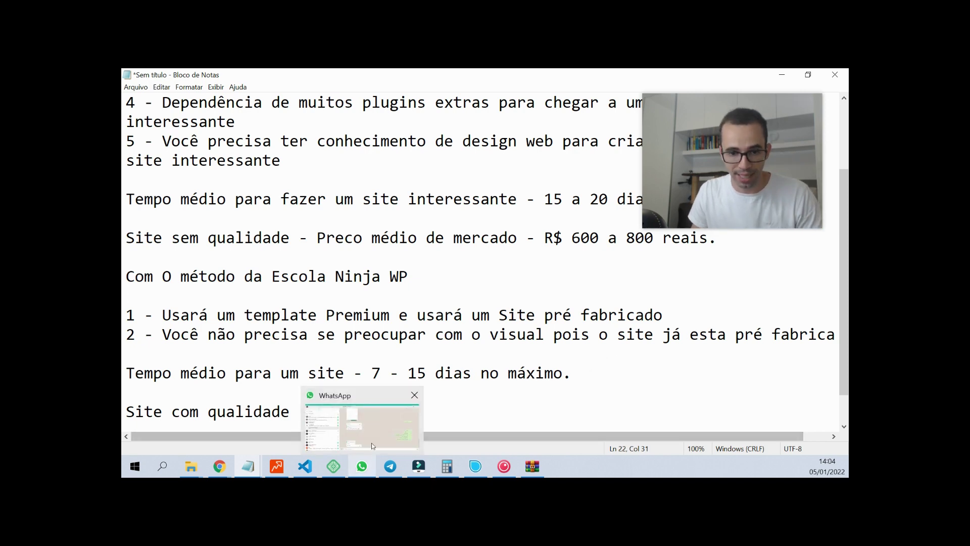
Step: Return to the Betheme page and scroll through its pre-built websites, speed score and Elementor sections
mouse_move(219, 465)
click(297, 421)
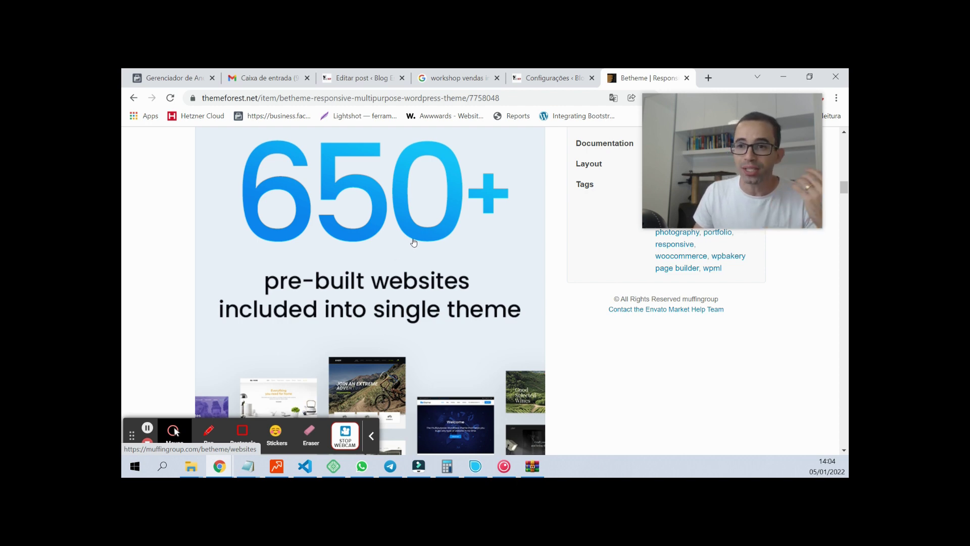
scroll(413, 242, down, 12)
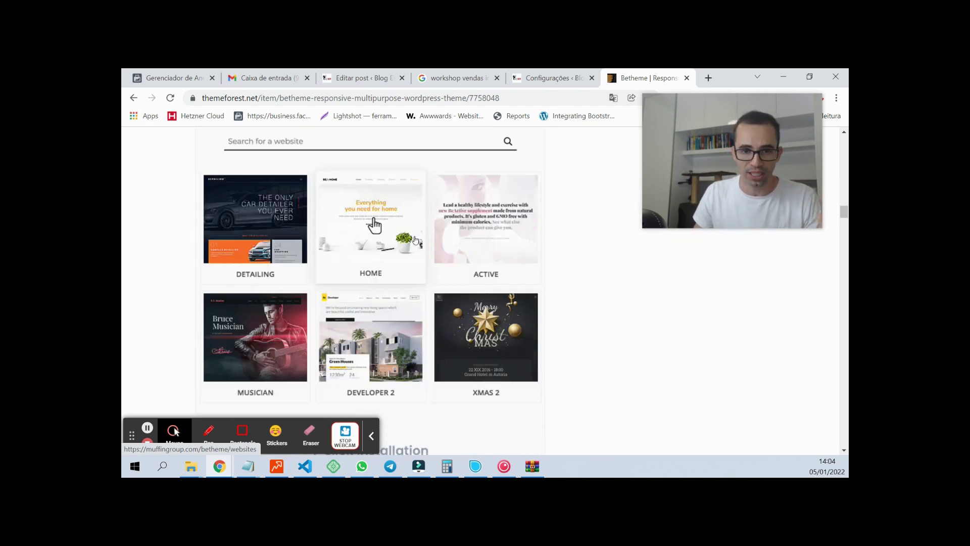
scroll(413, 240, down, 10)
scroll(414, 239, up, 5)
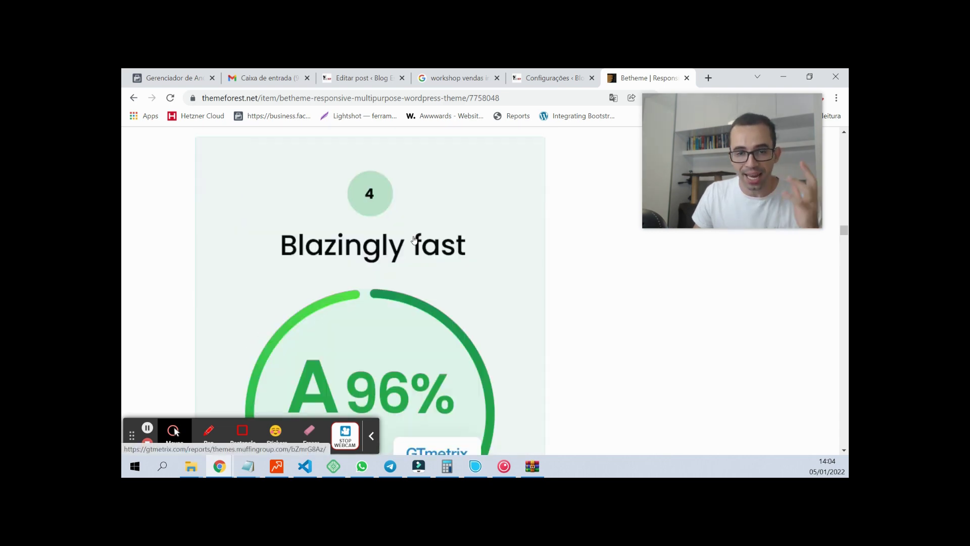
scroll(412, 245, down, 2)
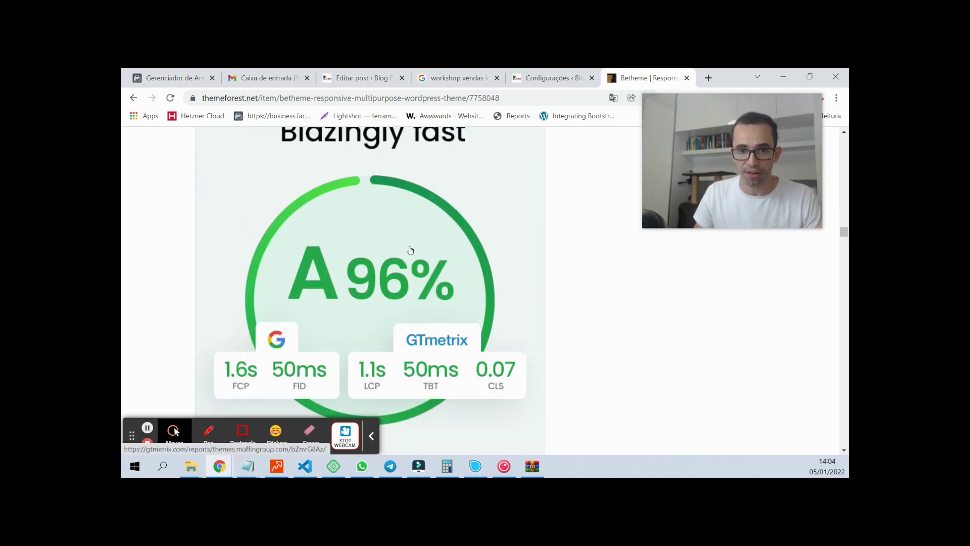
scroll(410, 249, down, 6)
scroll(414, 247, up, 3)
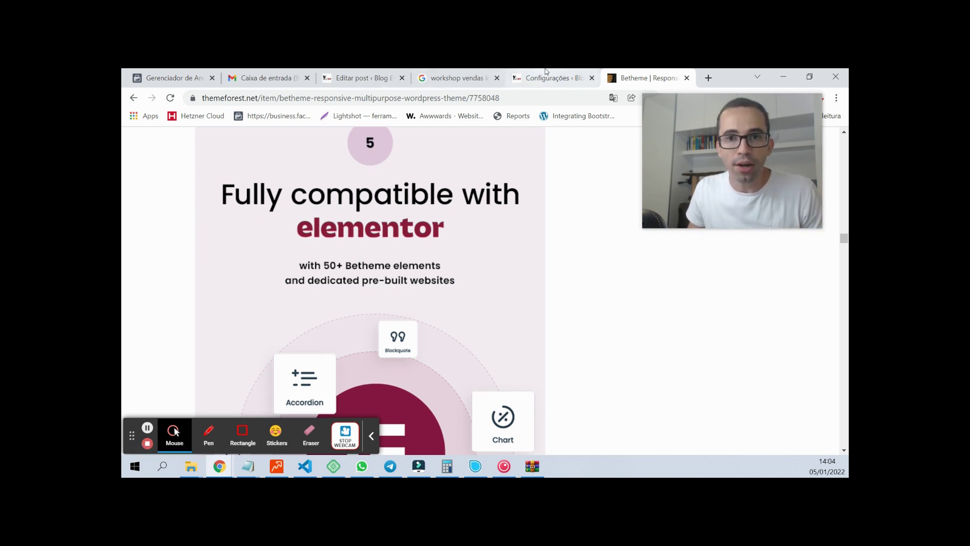
Step: In a new tab, go to the Napoleon hosting site and enter its client area
drag(697, 101, 701, 263)
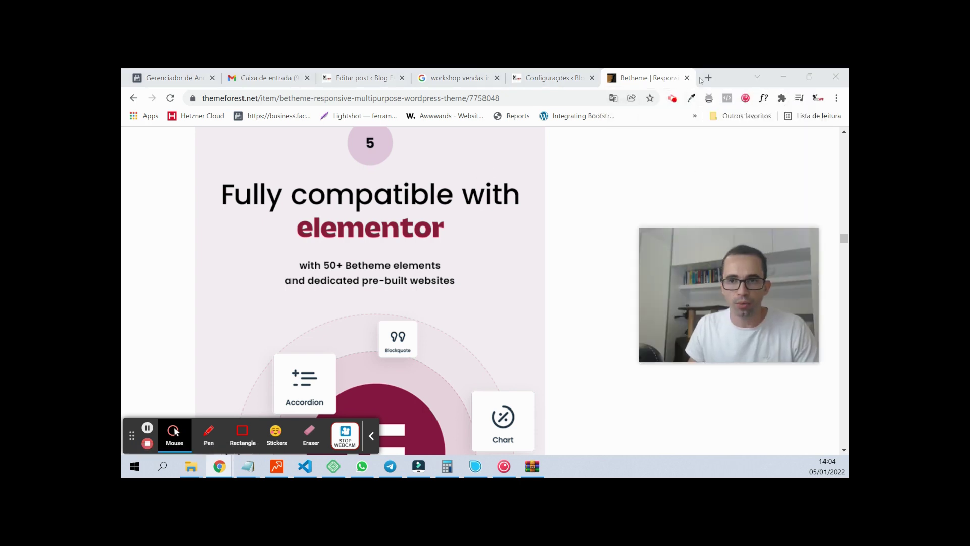
click(708, 78)
text(nap)
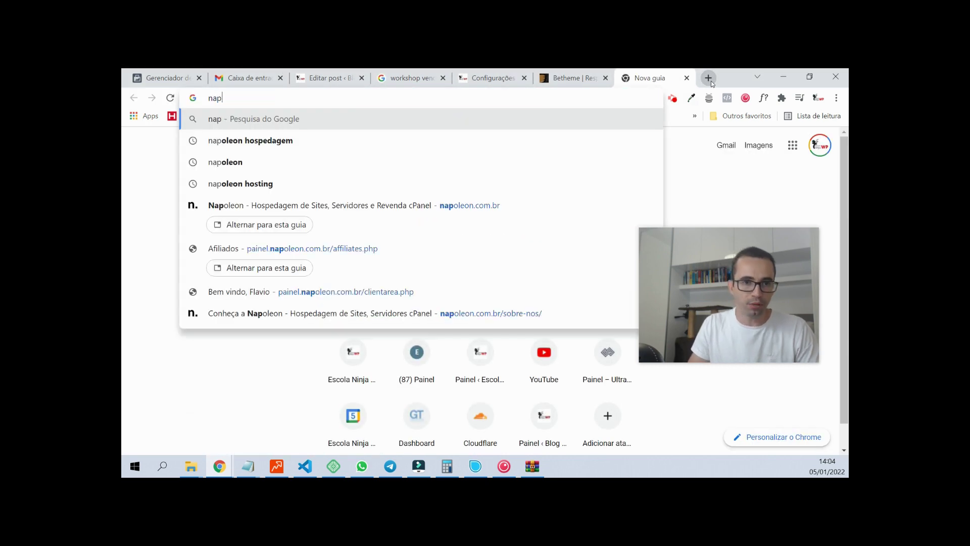
text(o)
key(Return)
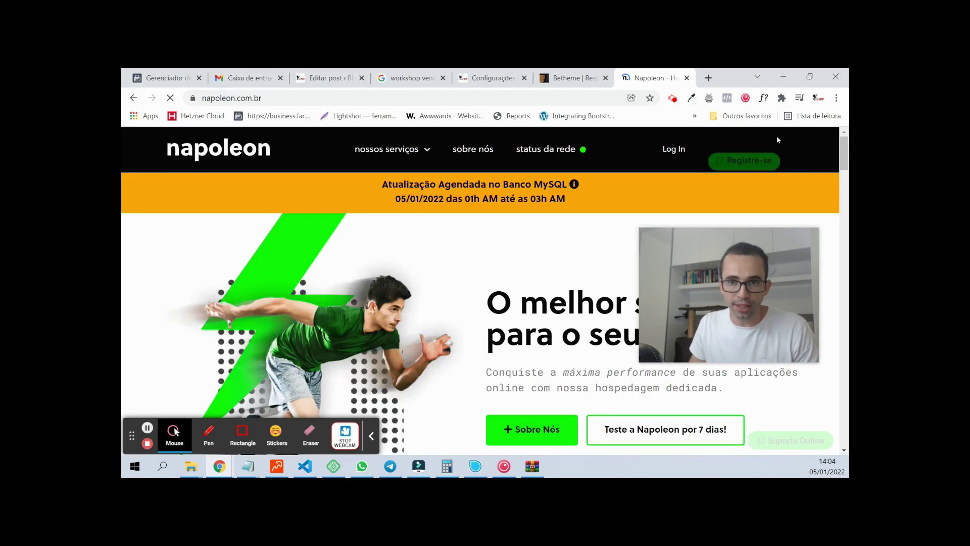
drag(733, 271, 229, 310)
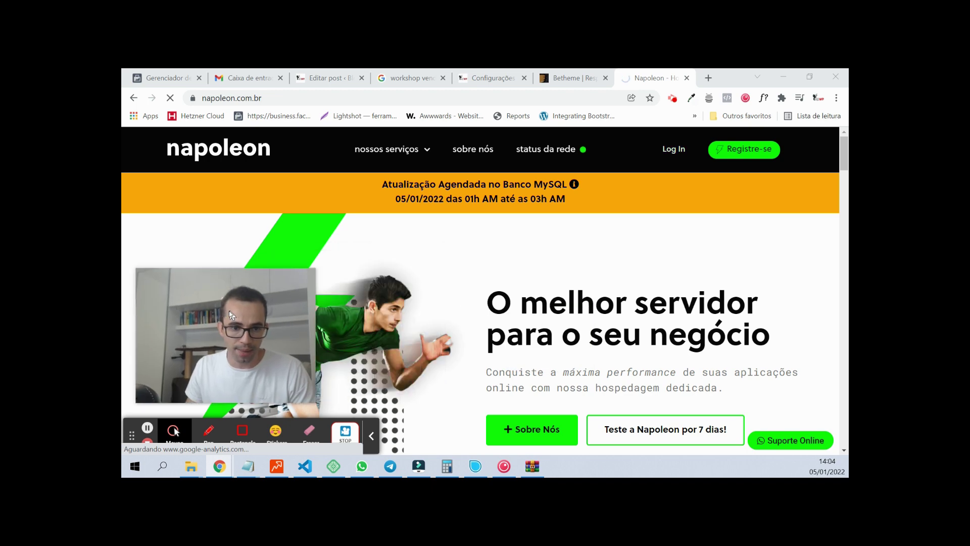
click(673, 148)
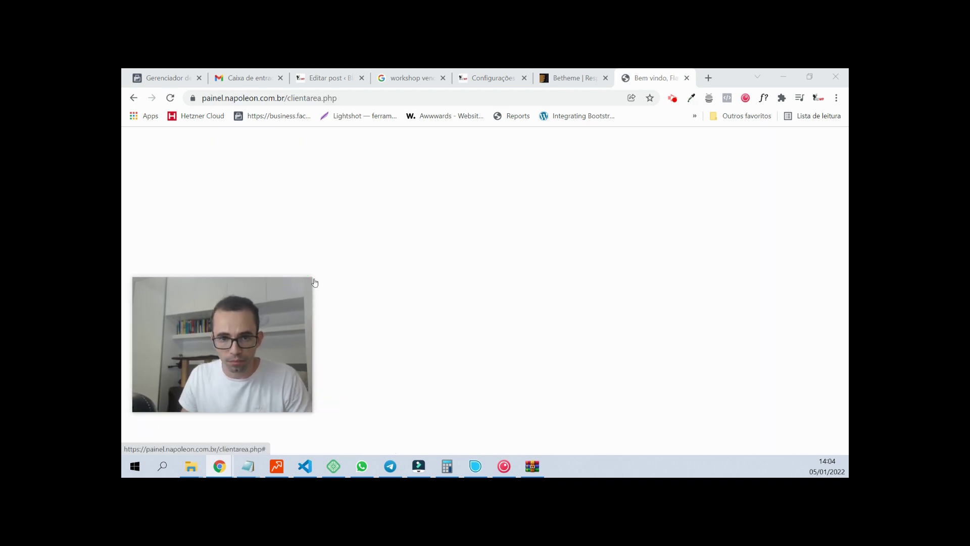
Step: Open the hosting services list and the personal server plan's details
drag(303, 288, 789, 296)
click(335, 309)
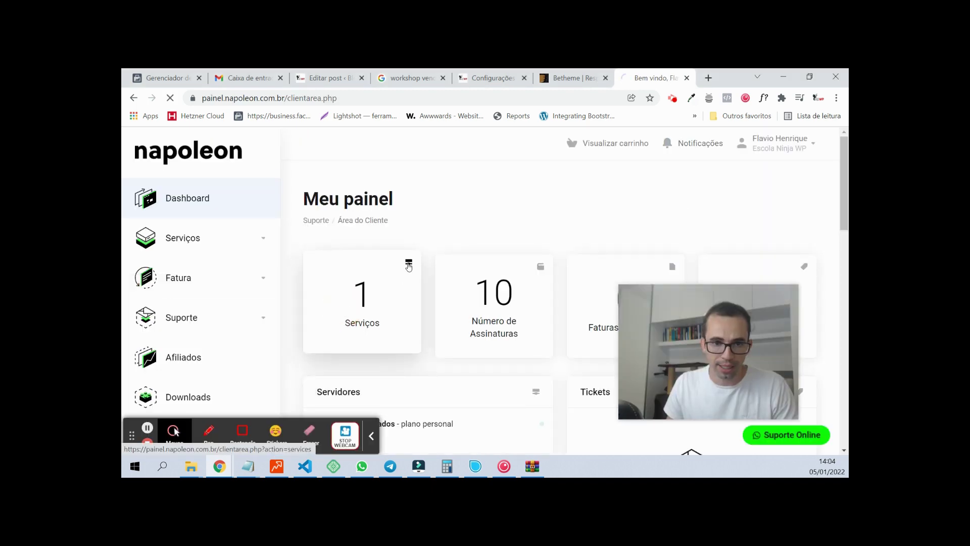
scroll(424, 251, down, 2)
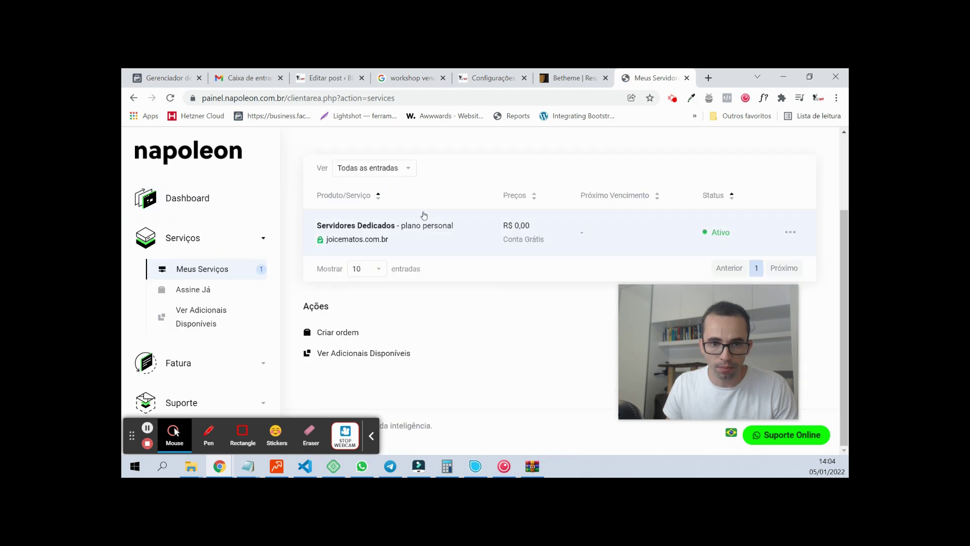
click(642, 230)
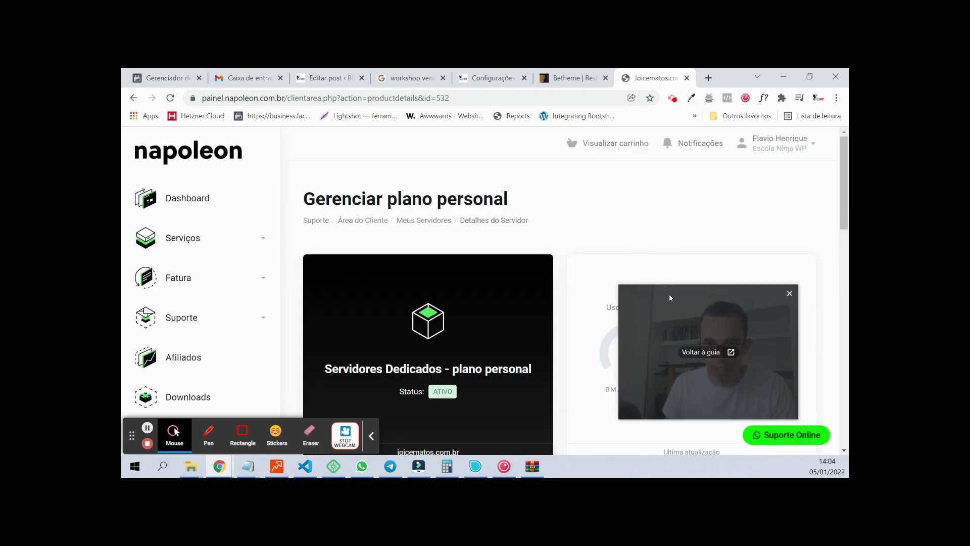
drag(669, 297, 703, 353)
scroll(487, 281, down, 4)
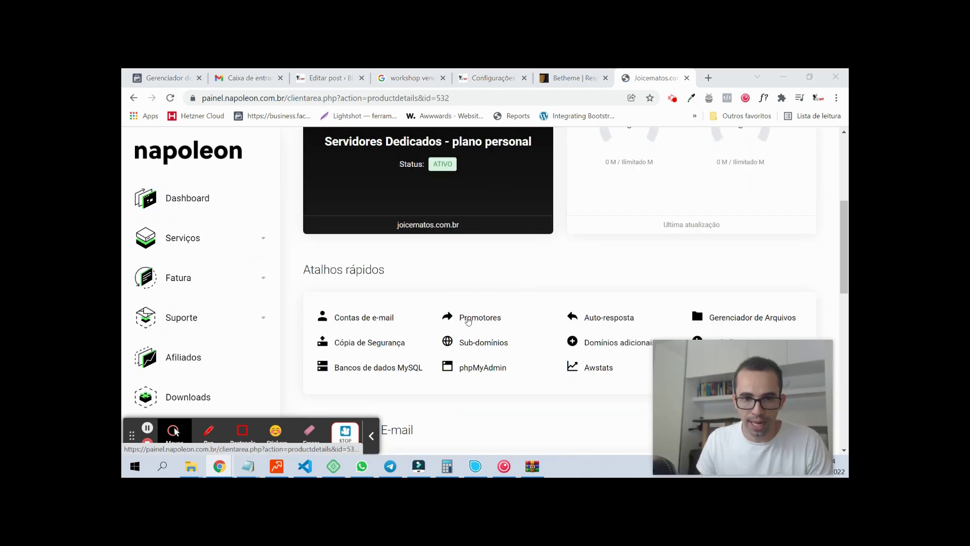
scroll(454, 293, down, 1)
scroll(605, 243, up, 4)
scroll(541, 254, down, 7)
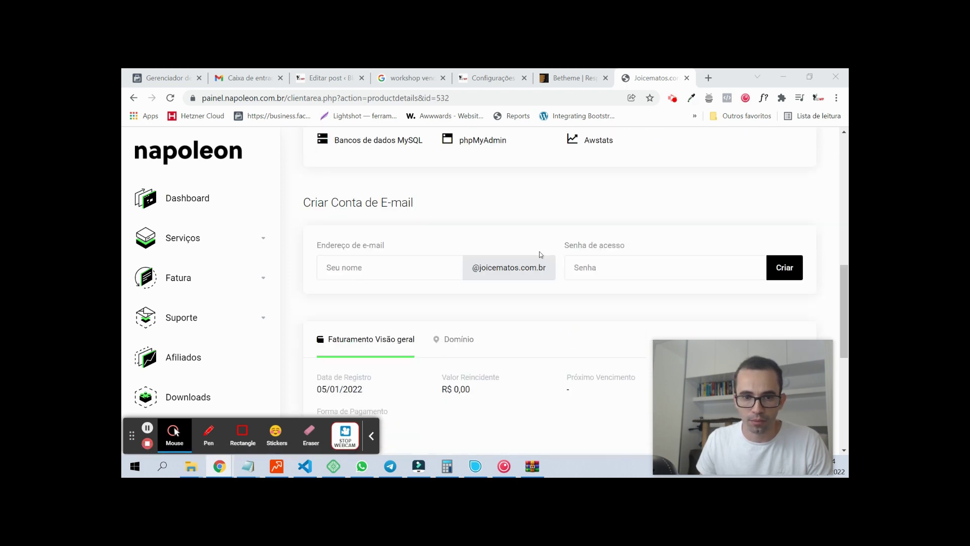
scroll(444, 290, down, 5)
Step: Log into the account's cPanel and choose 'Build a Website' to launch WordPress Toolkit
click(350, 271)
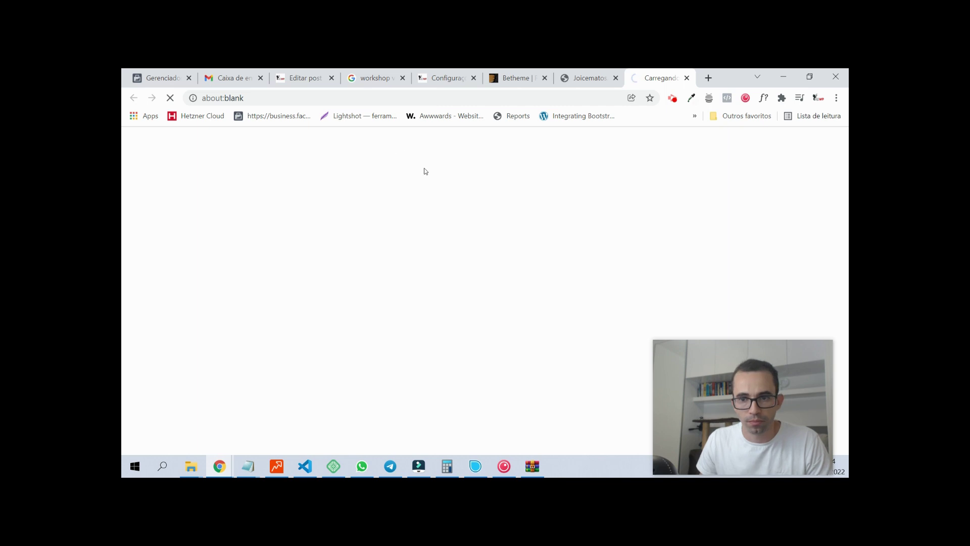
drag(704, 352, 705, 295)
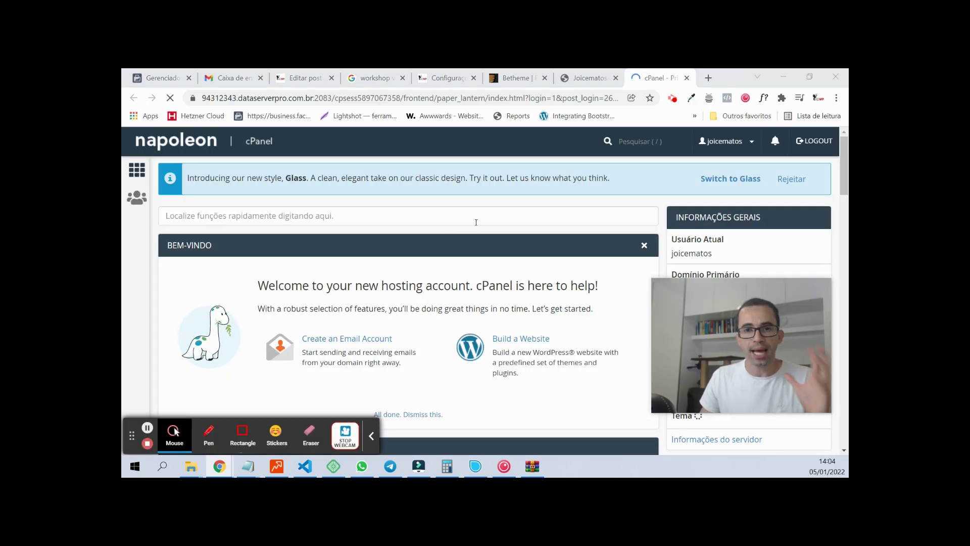
click(586, 73)
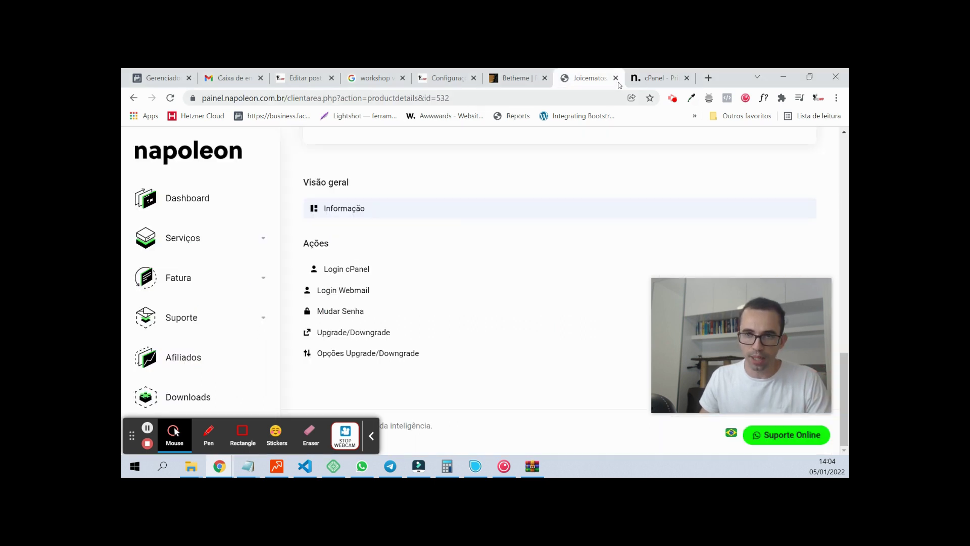
click(655, 78)
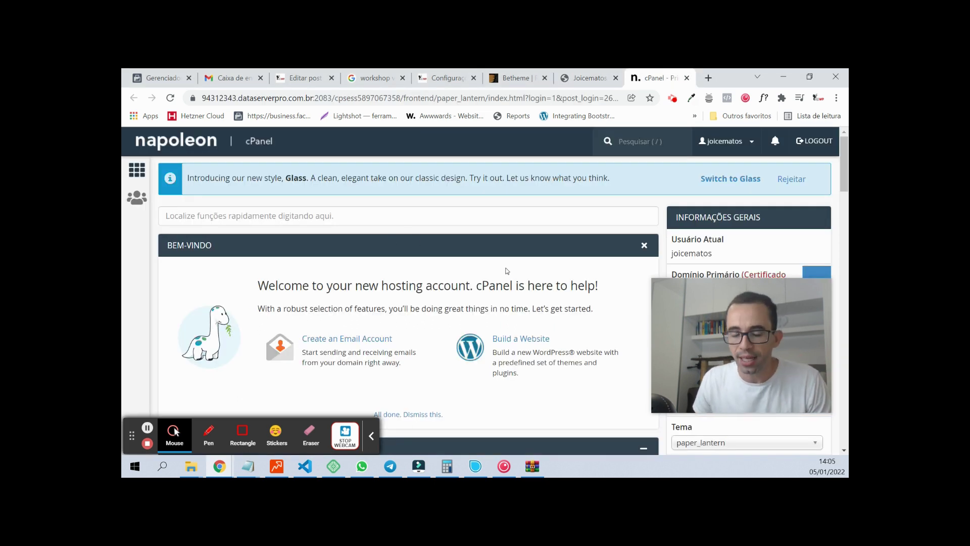
click(534, 338)
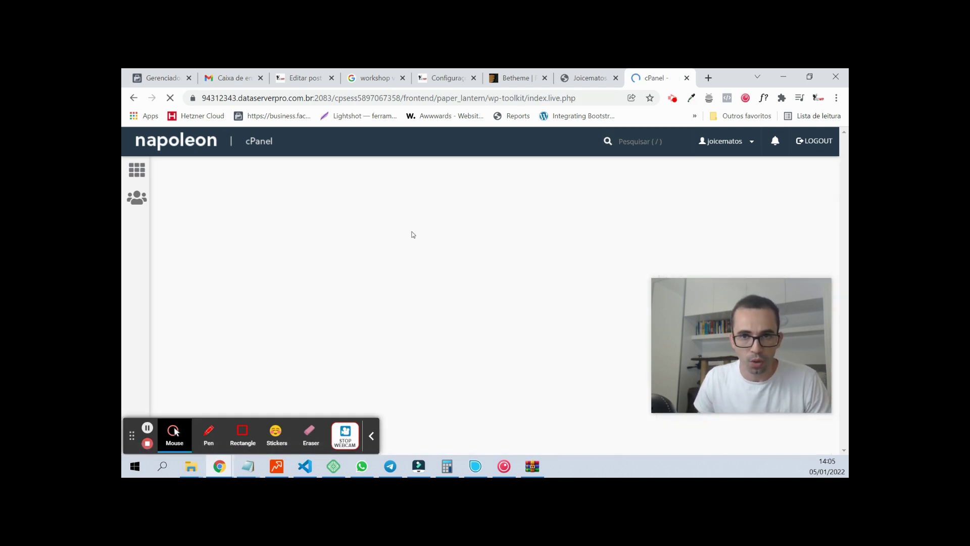
Step: Back on the Betheme page, scroll to the top and show the Buy license panel with the $59 Regular License
click(521, 78)
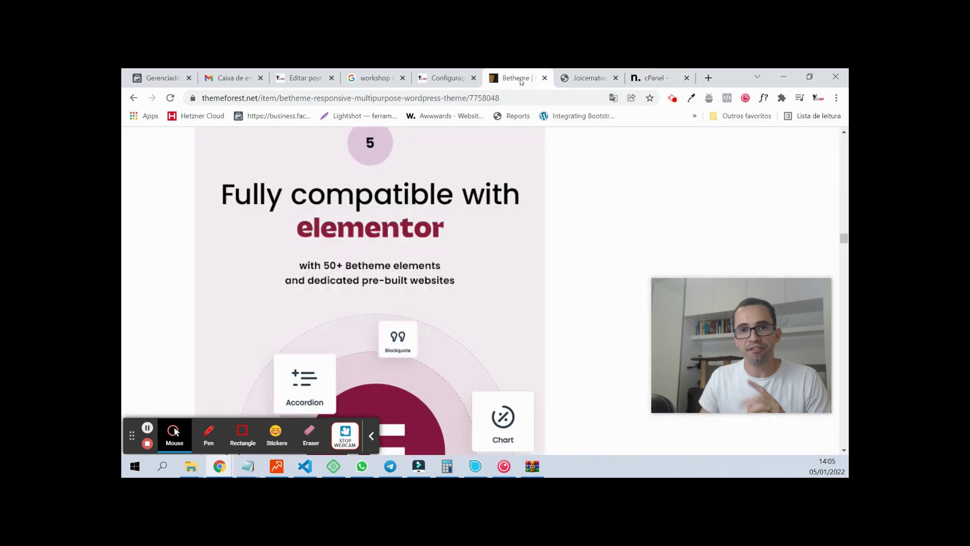
scroll(545, 301, up, 10)
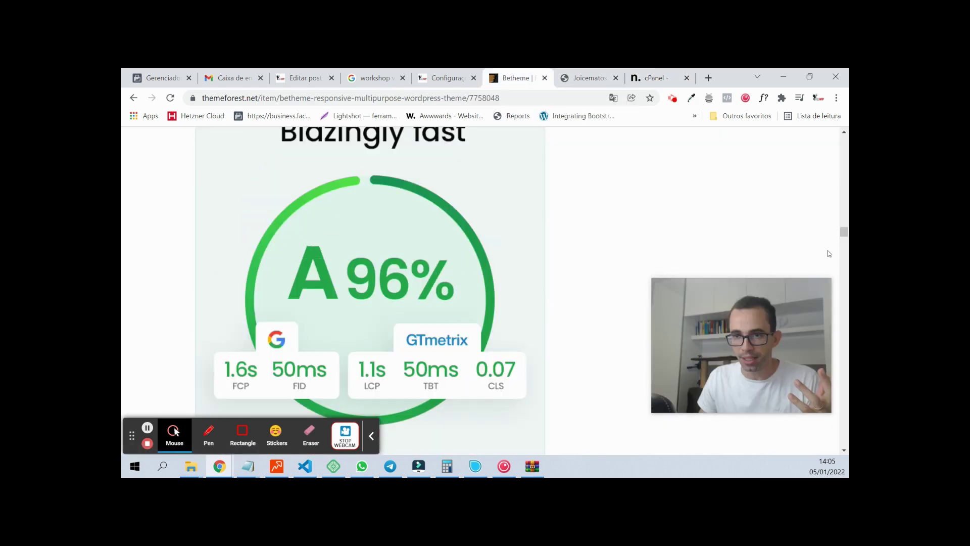
scroll(833, 232, up, 15)
scroll(732, 255, down, 5)
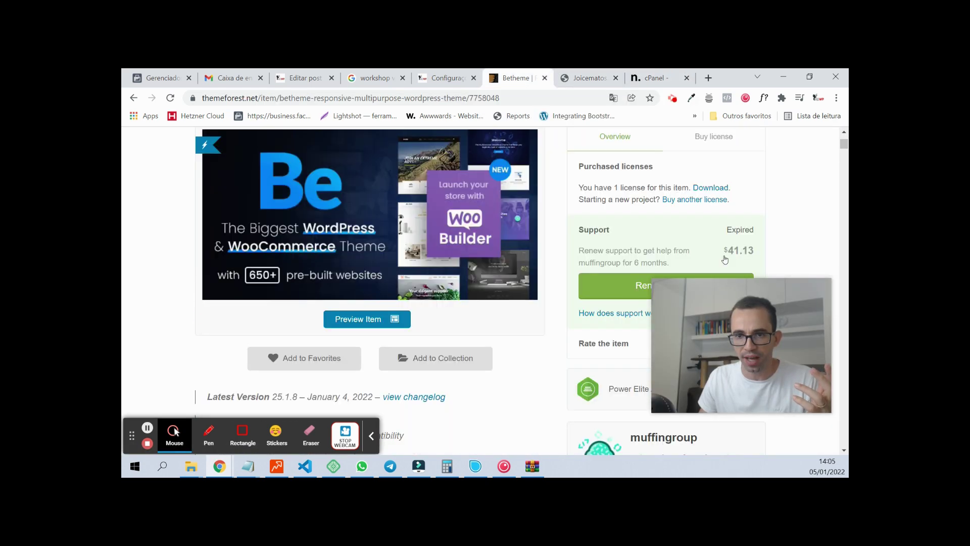
scroll(704, 183, up, 1)
click(710, 178)
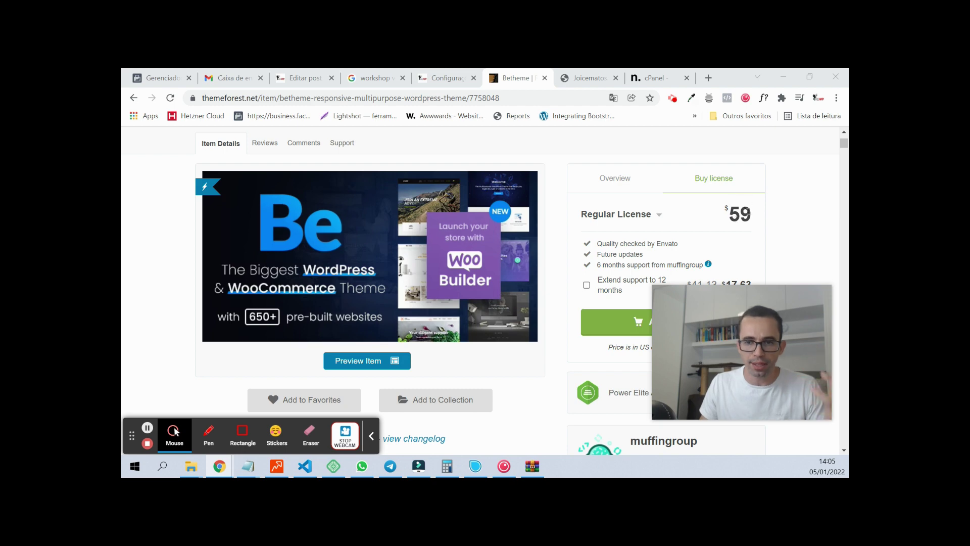
Step: Search 'dolar hoje' and convert 59 US dollars, getting 335,47 reais
click(708, 77)
text(dolar)
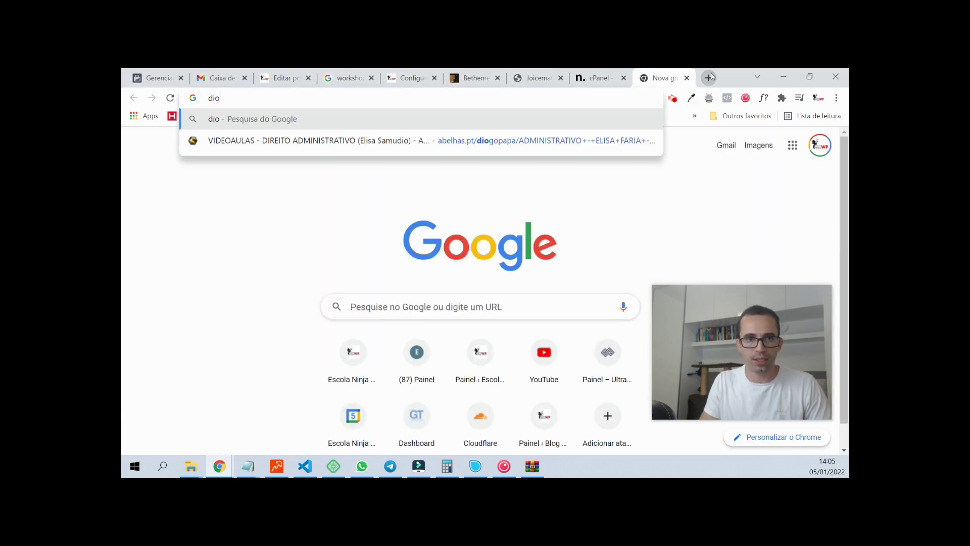
text( hoje)
key(Return)
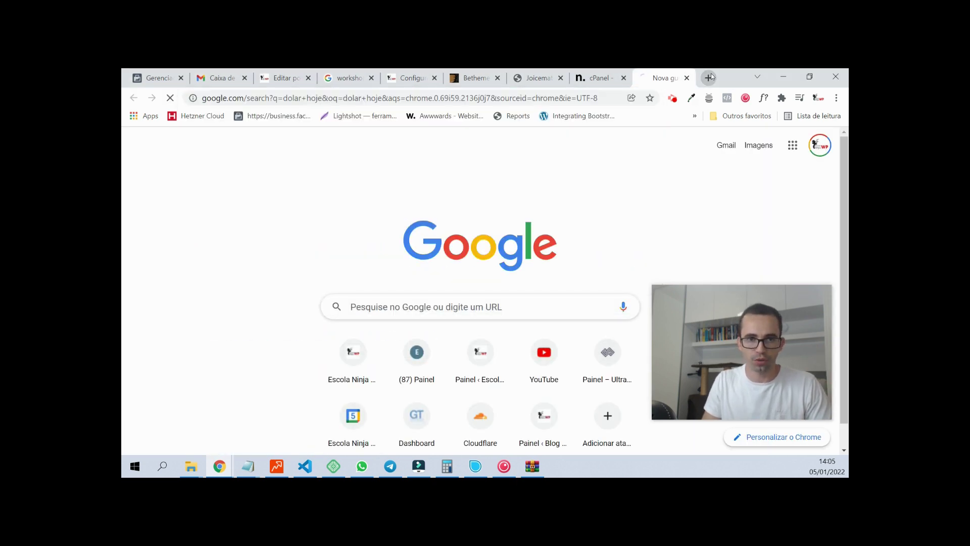
double_click(193, 318)
text(59)
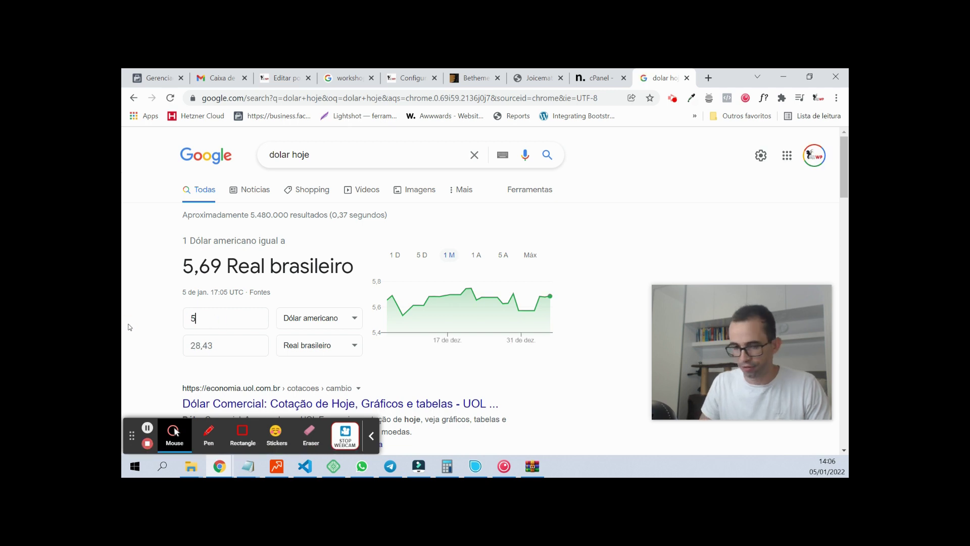
double_click(228, 352)
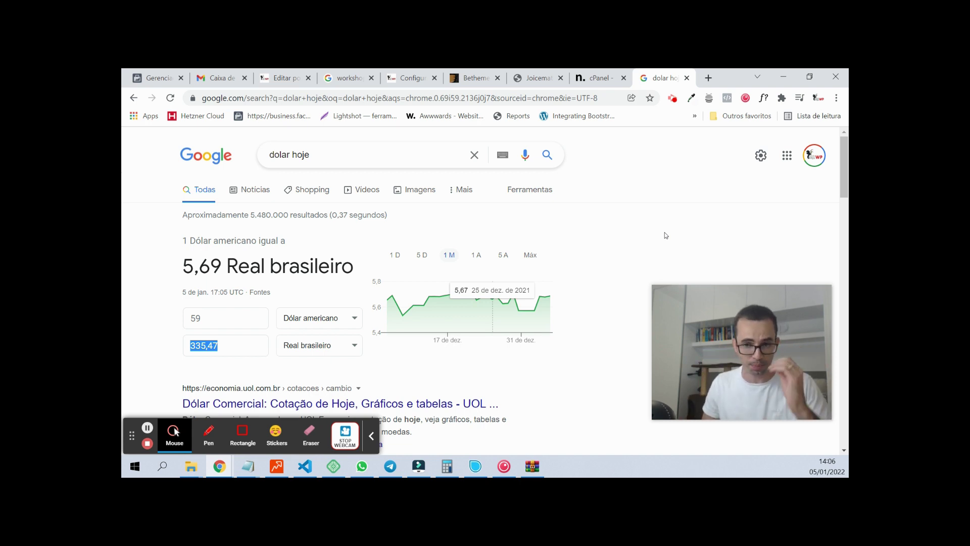
Step: Start a new WordPress install in WordPress Toolkit, keeping no plugin or theme set
click(579, 72)
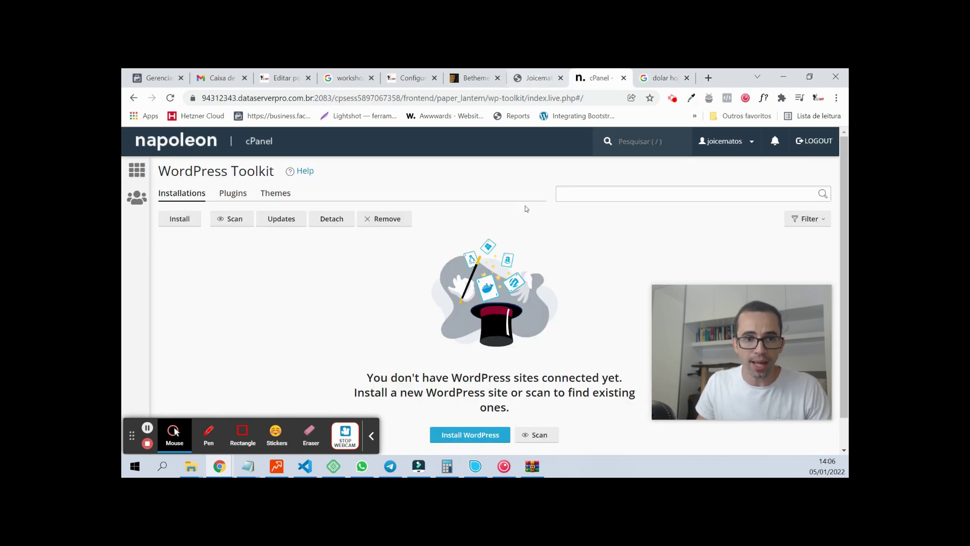
scroll(513, 223, down, 1)
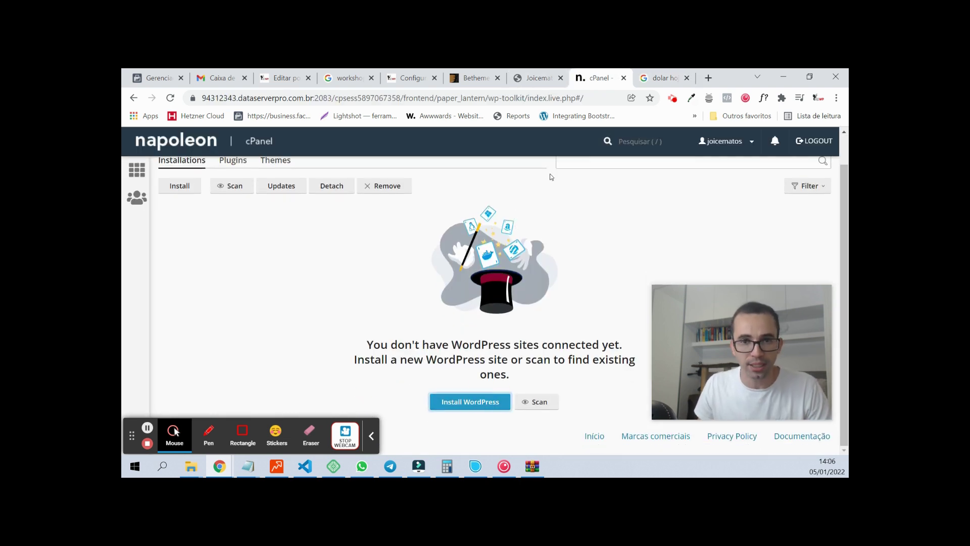
click(488, 397)
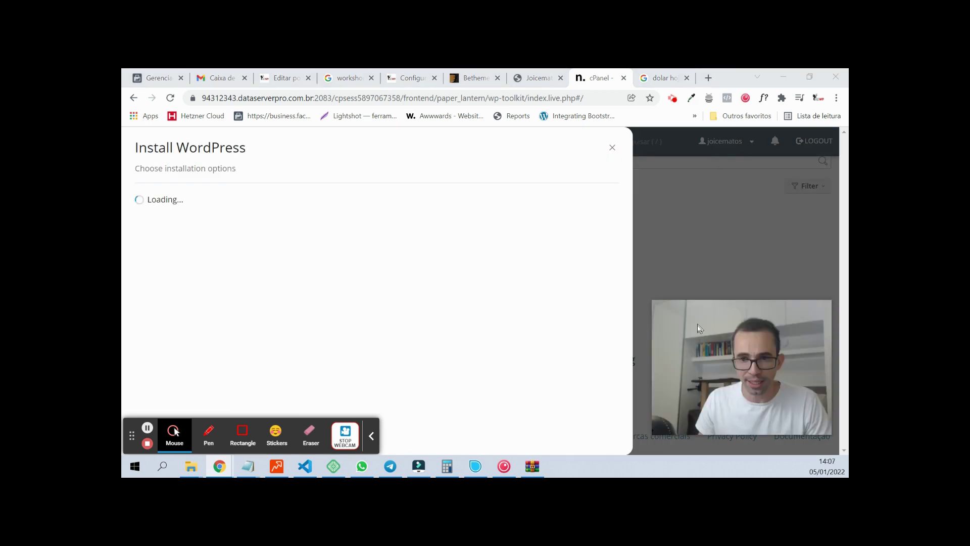
click(372, 435)
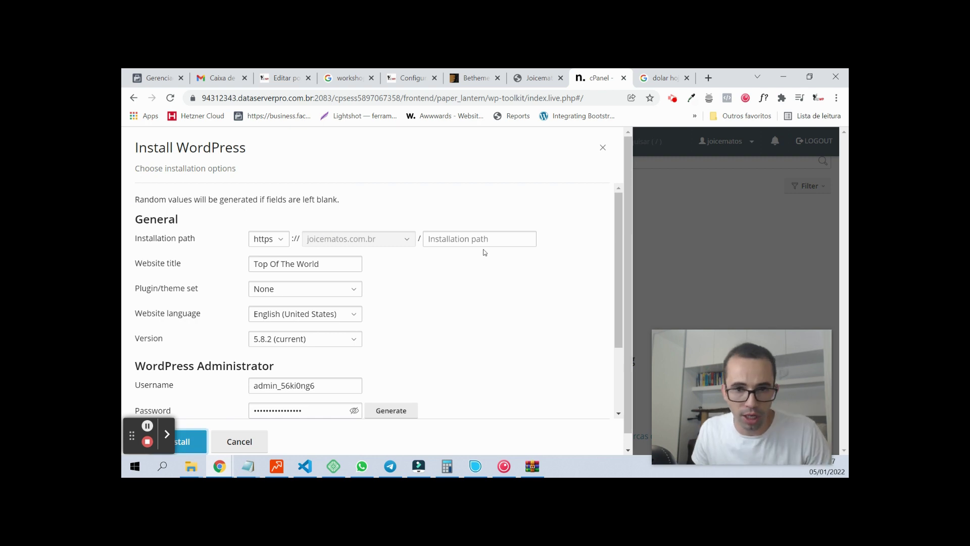
click(283, 264)
click(298, 288)
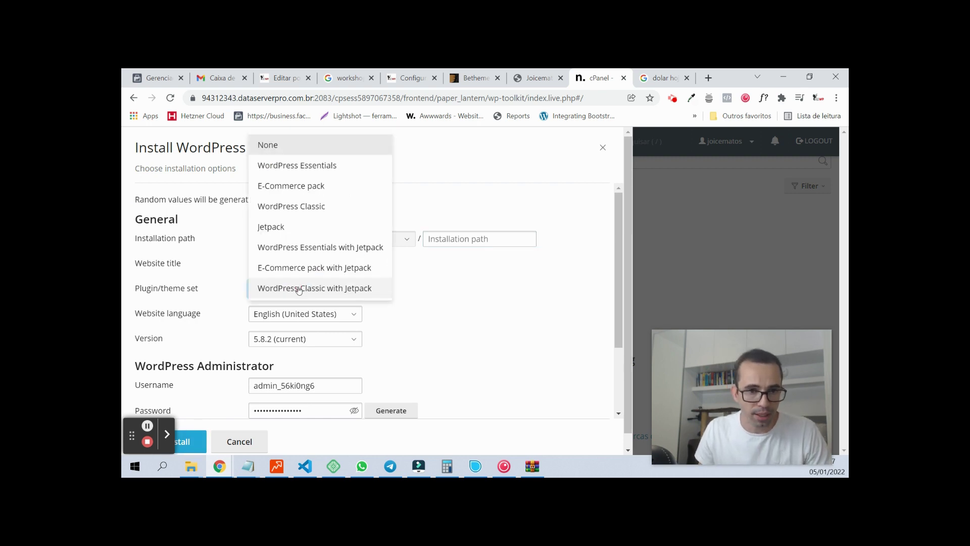
click(411, 314)
scroll(305, 226, down, 2)
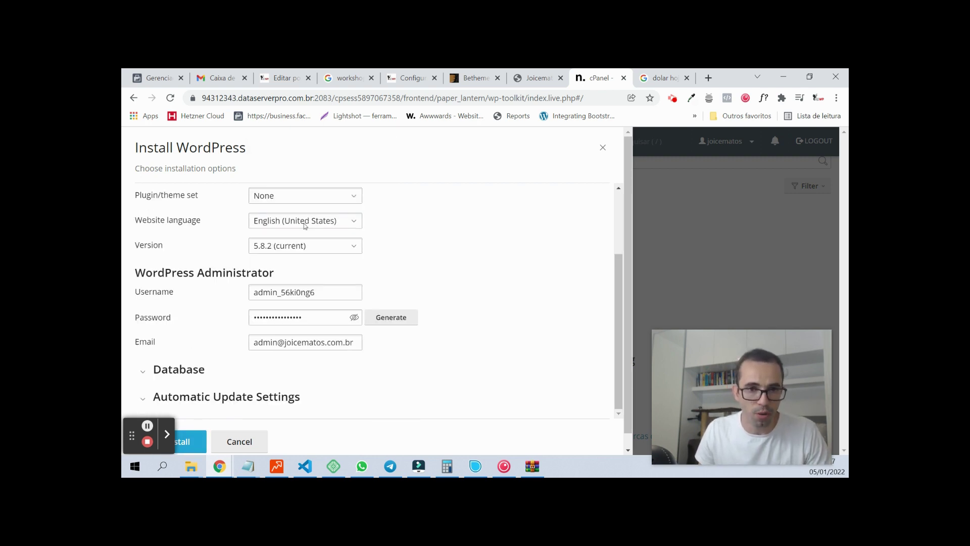
Step: Set the website language to Português do Brasil
click(305, 225)
text(por)
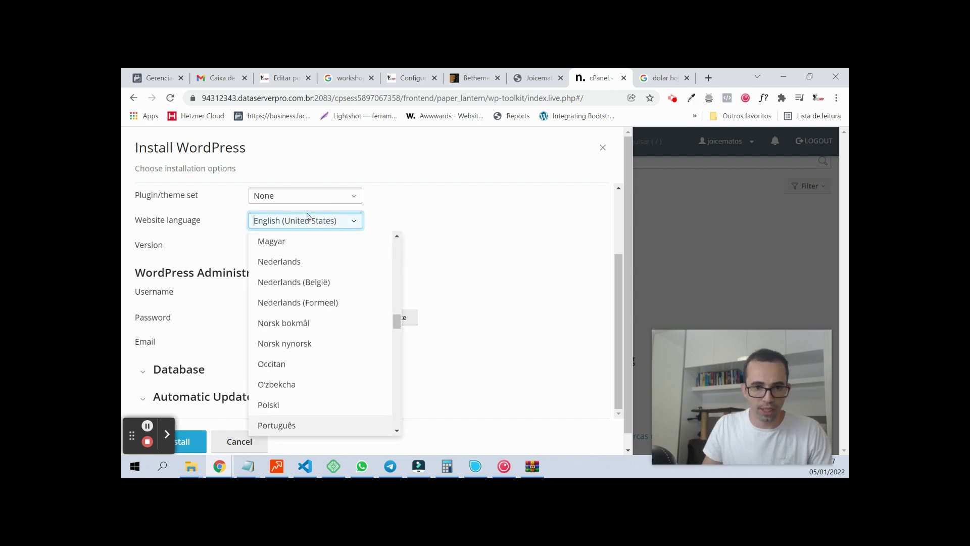
scroll(364, 354, down, 1)
click(333, 426)
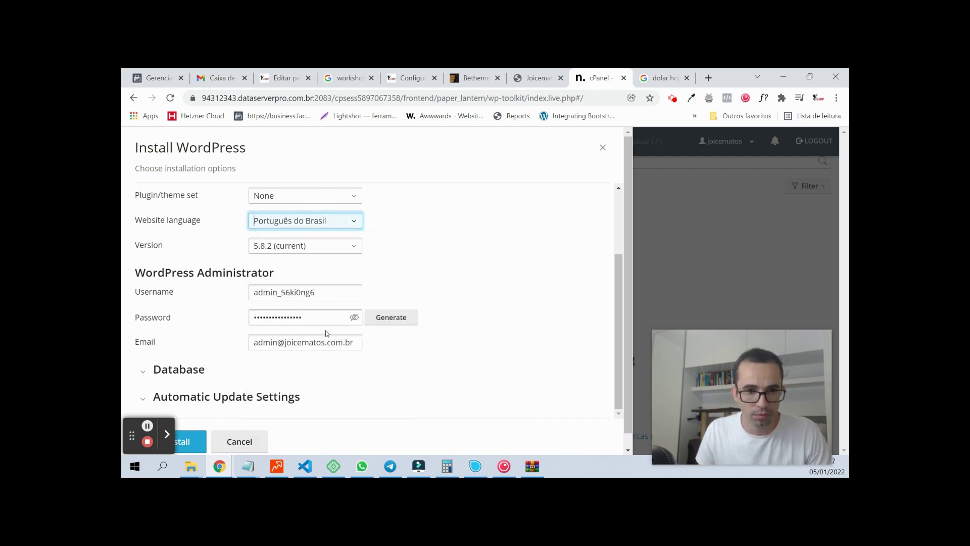
Step: Change the administrator username to 'admin', enter a new strong password, and launch the install
click(280, 294)
key(ctrl+a)
text(admin)
key(Tab)
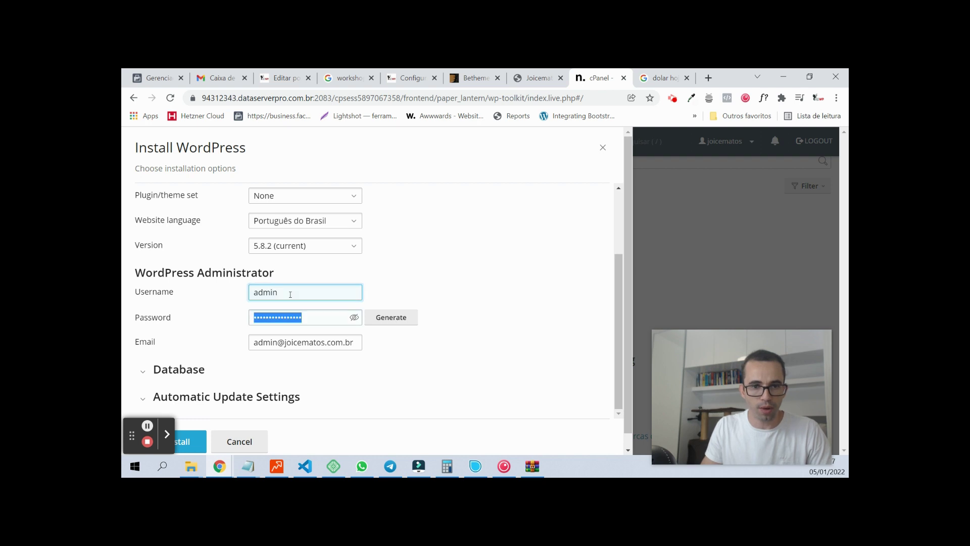
text(•••••••••)
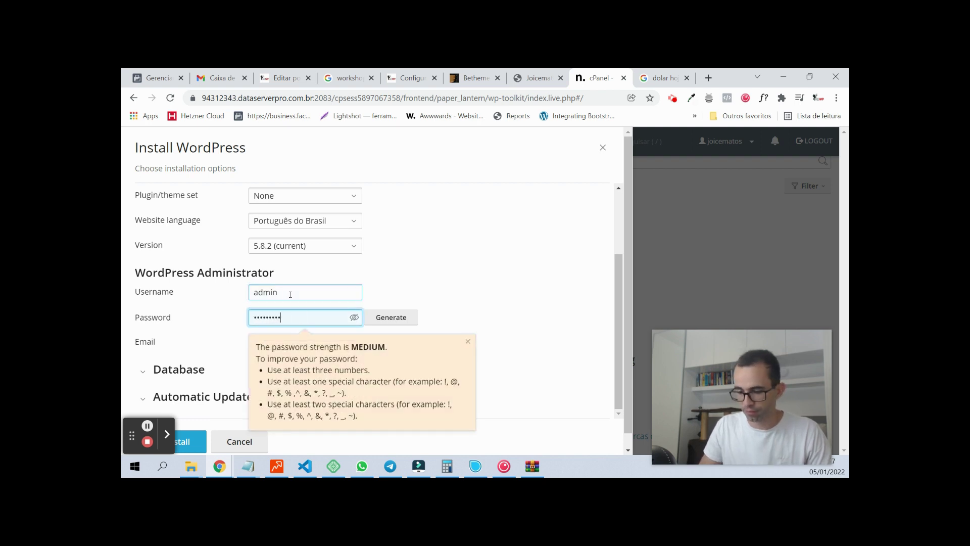
text(•••)
click(437, 266)
scroll(354, 258, down, 1)
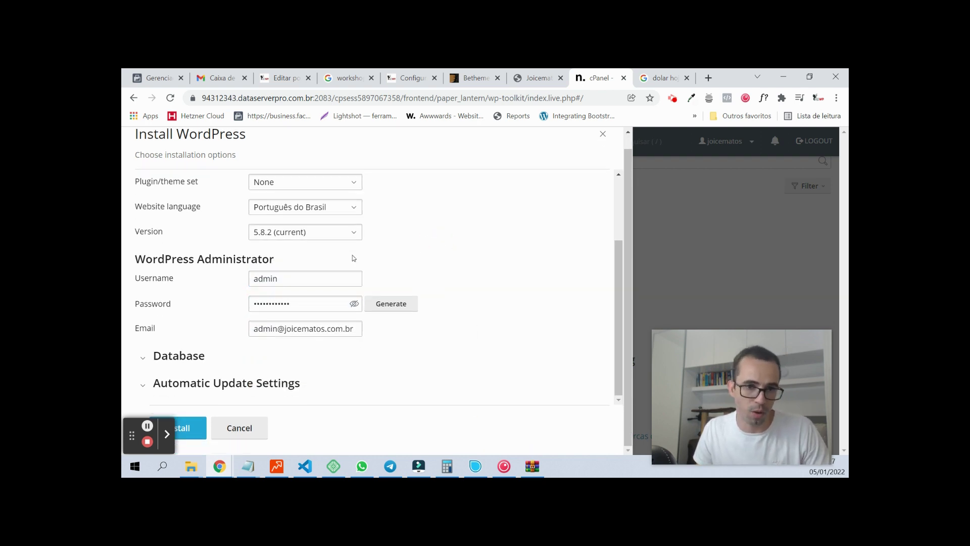
click(191, 429)
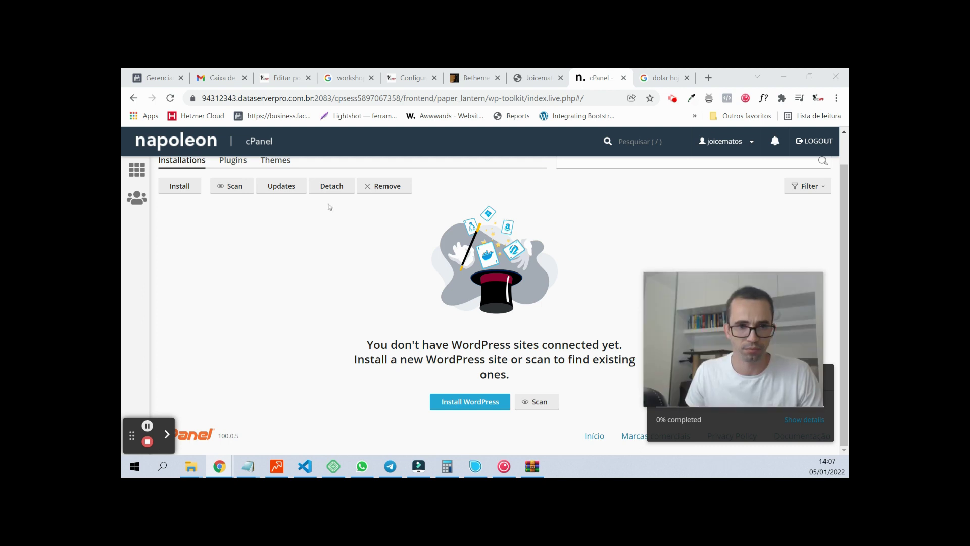
Step: Wait while the Installing WordPress task runs in the background toward 50% completed
scroll(435, 230, up, 2)
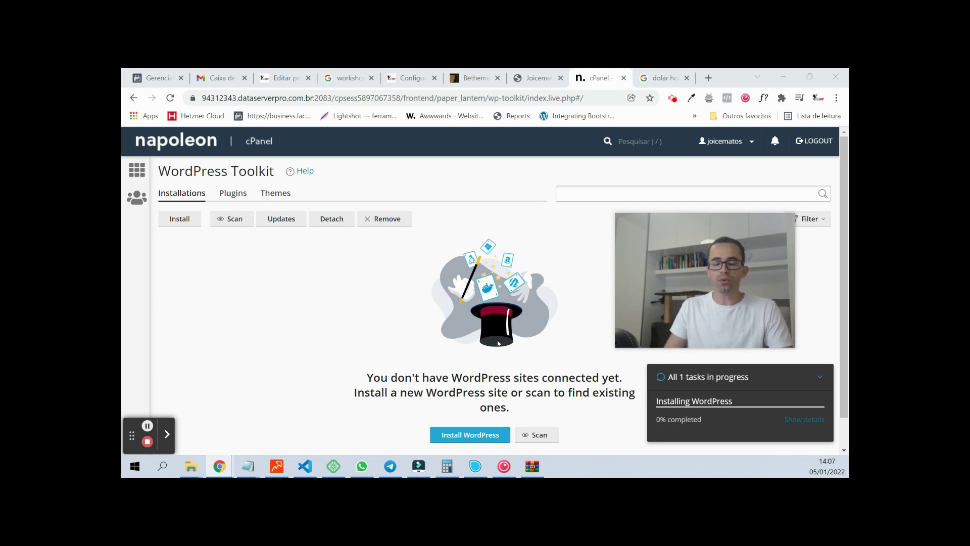
drag(659, 274, 711, 286)
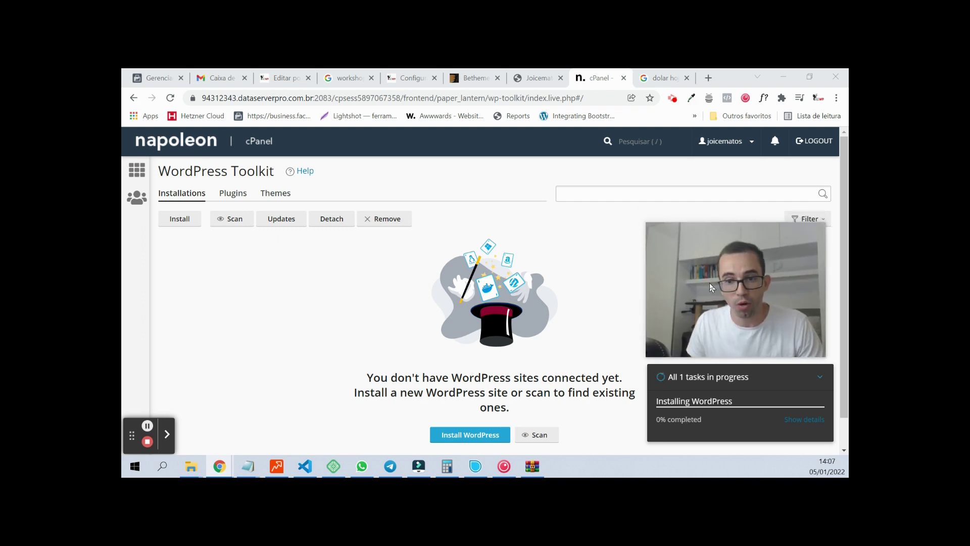
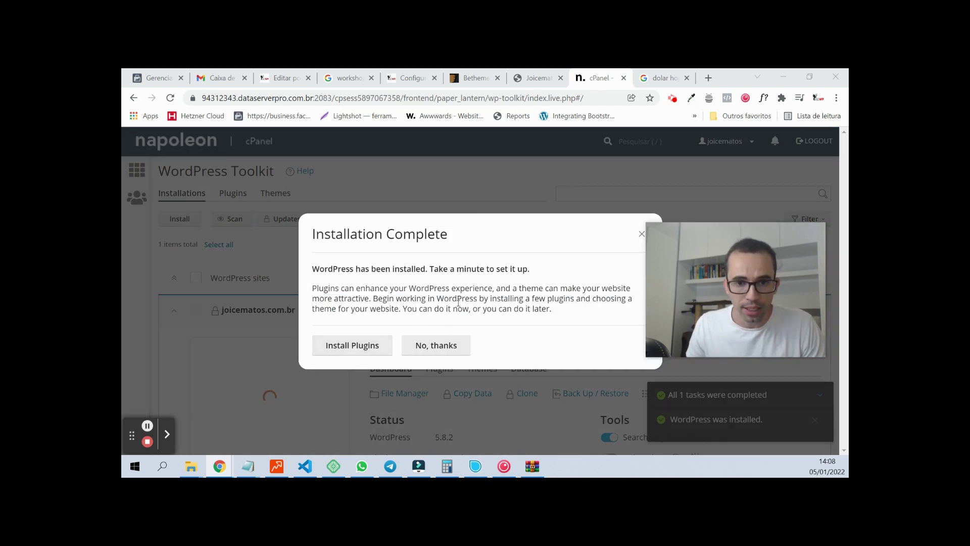
Step: Dismiss the installation notice, open the new 'Top Of The World' WordPress site, and start a new tab
click(640, 232)
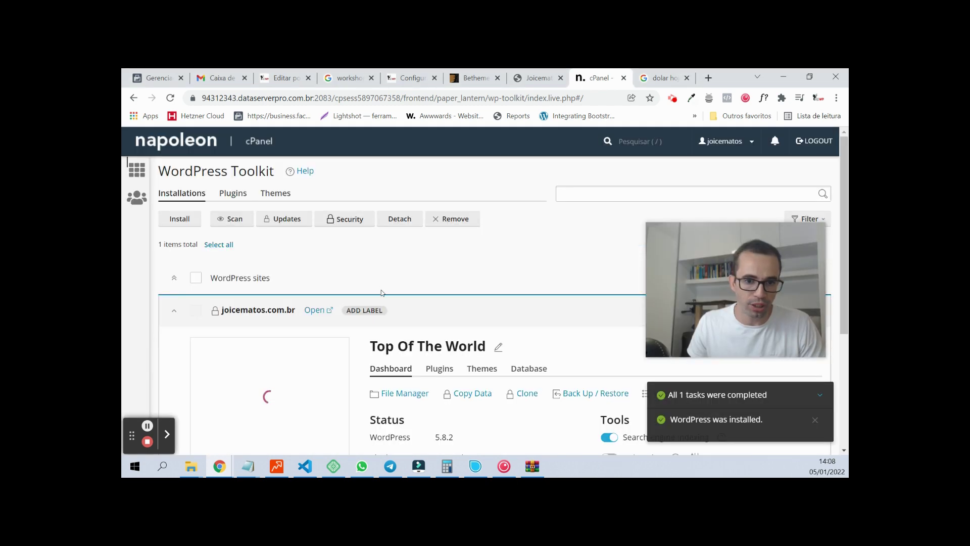
drag(692, 280, 701, 341)
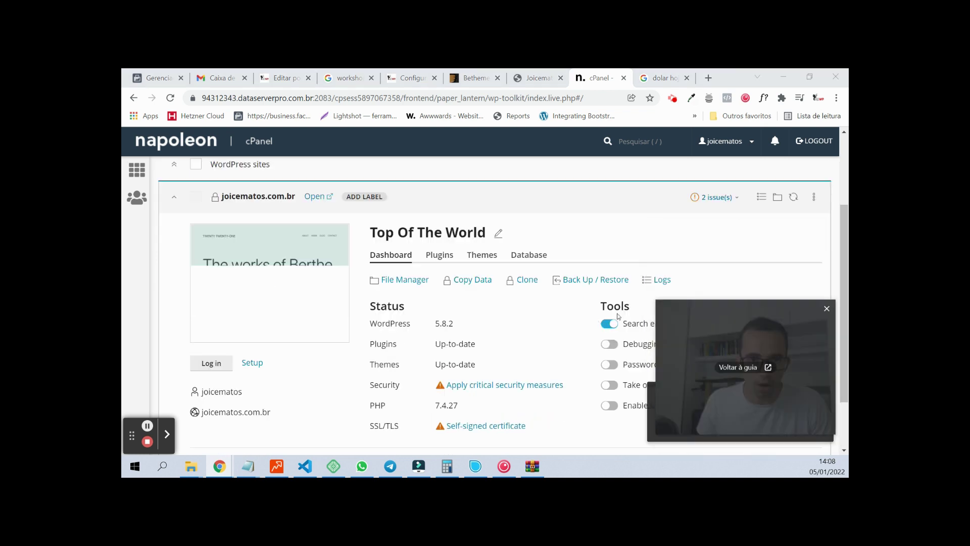
click(321, 198)
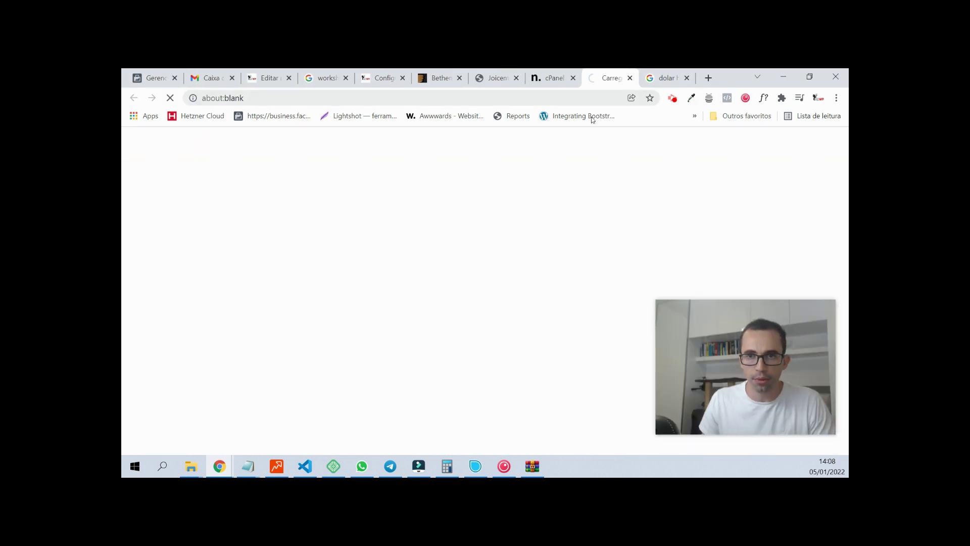
click(323, 93)
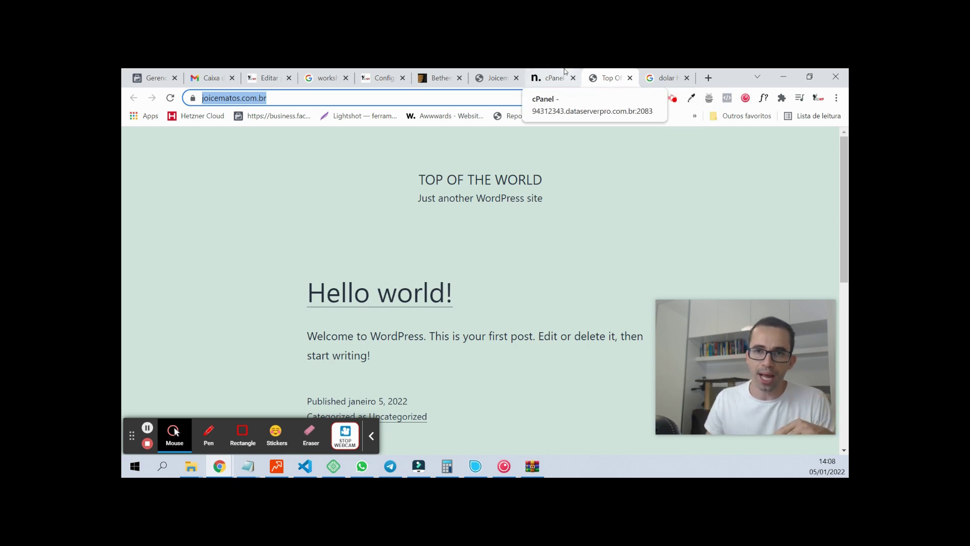
click(709, 77)
Step: Load Cloudflare's Portuguese home page, cloudflare.com/pt-br/, from the 'clou' suggestion
text(cloudflare.com/pt-br/)
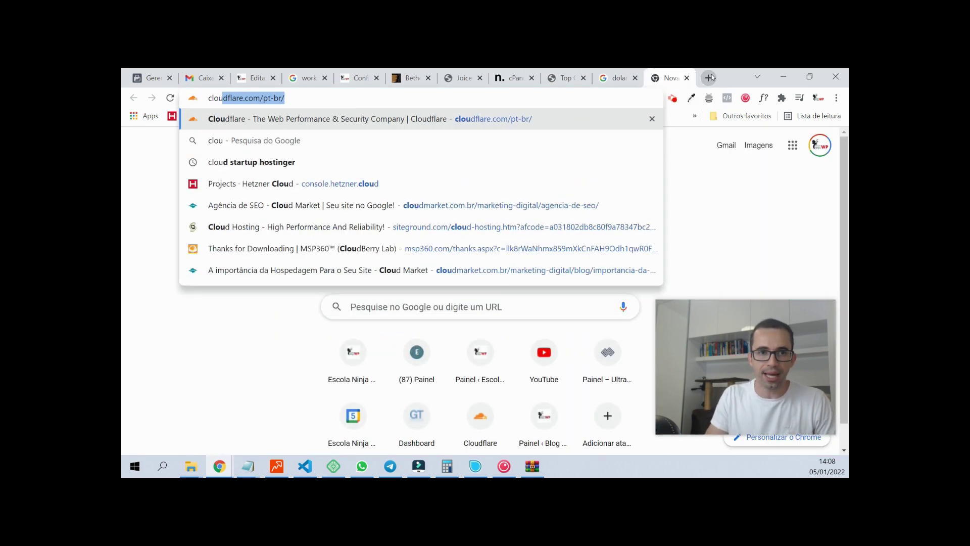
key(Return)
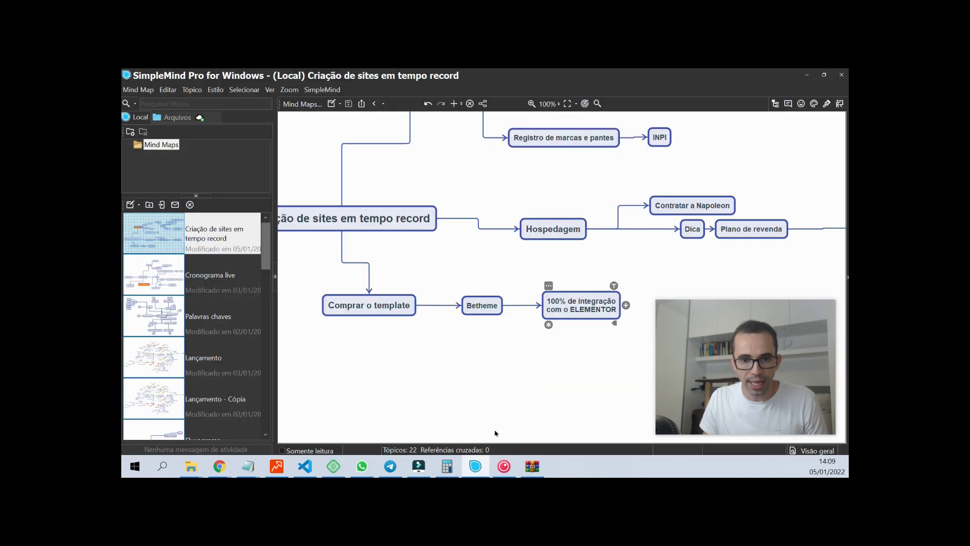
drag(504, 350, 479, 344)
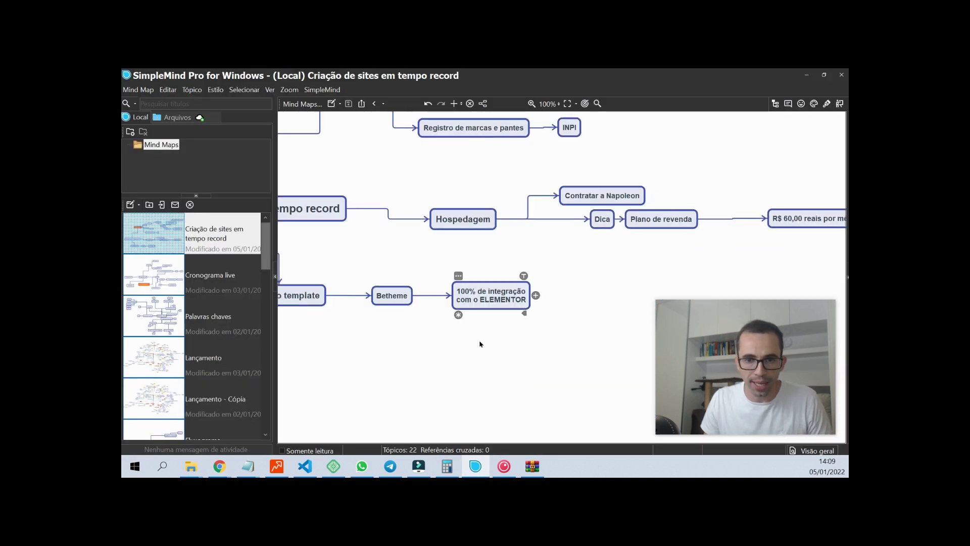
Step: Add an 'Instalação do WordPress' topic and move it under 'Comprar o template'
scroll(463, 353, left, 3)
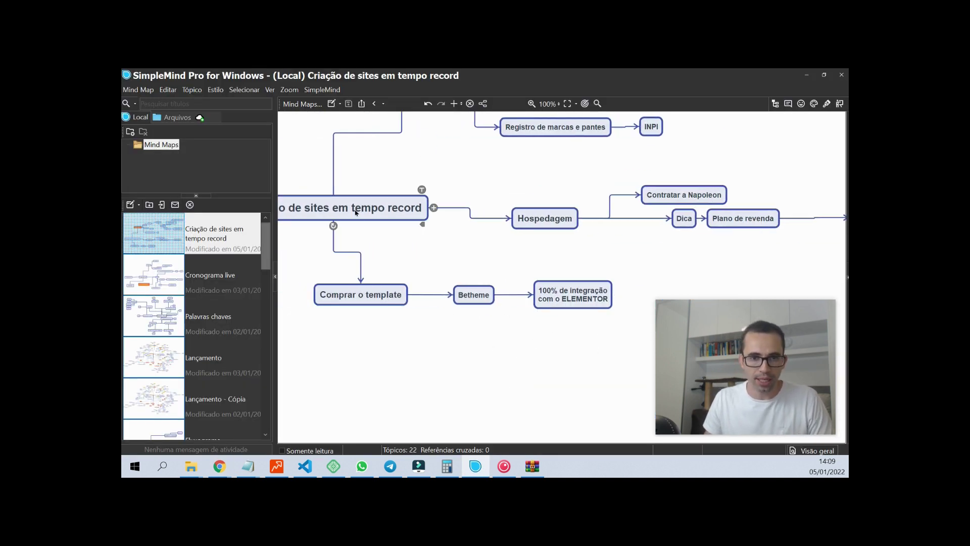
key(Tab)
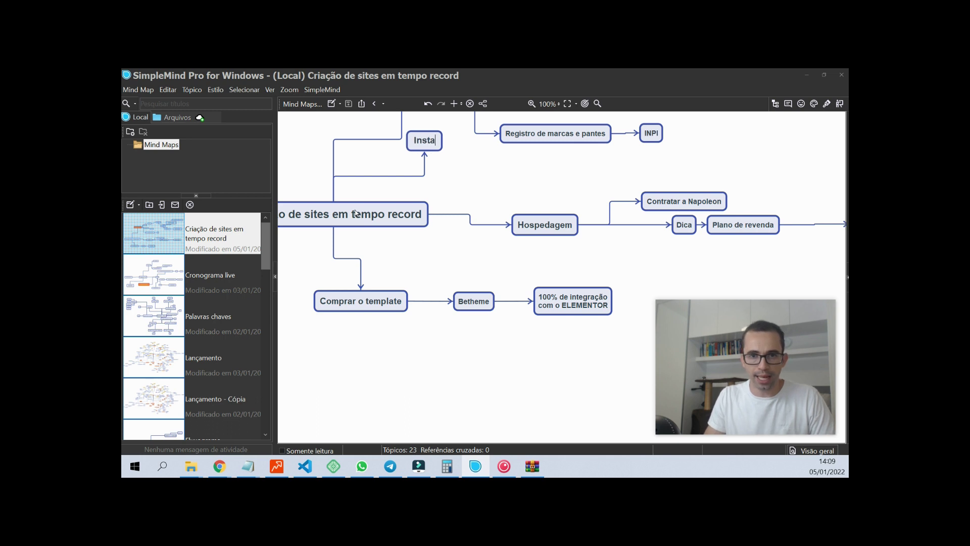
text(Instalação do WordPress)
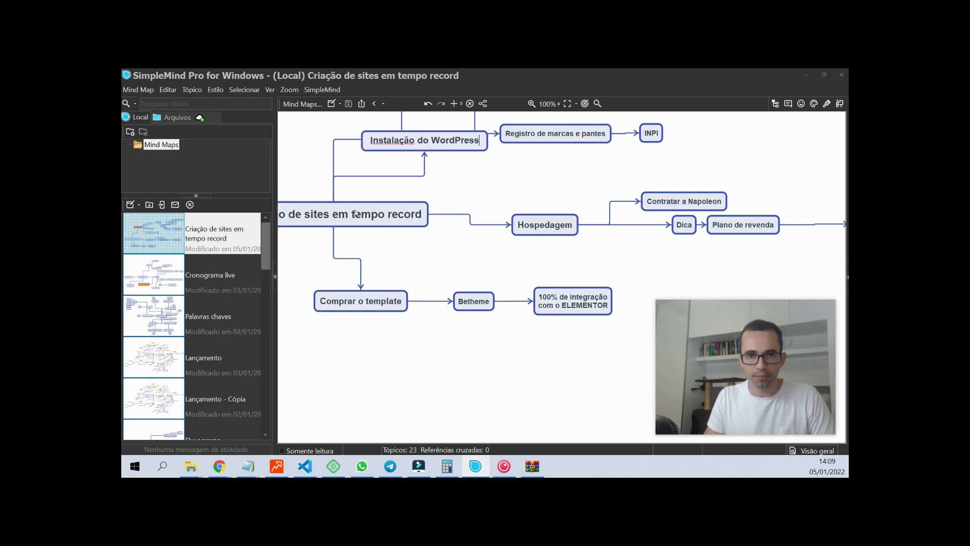
key(Return)
drag(442, 151, 360, 302)
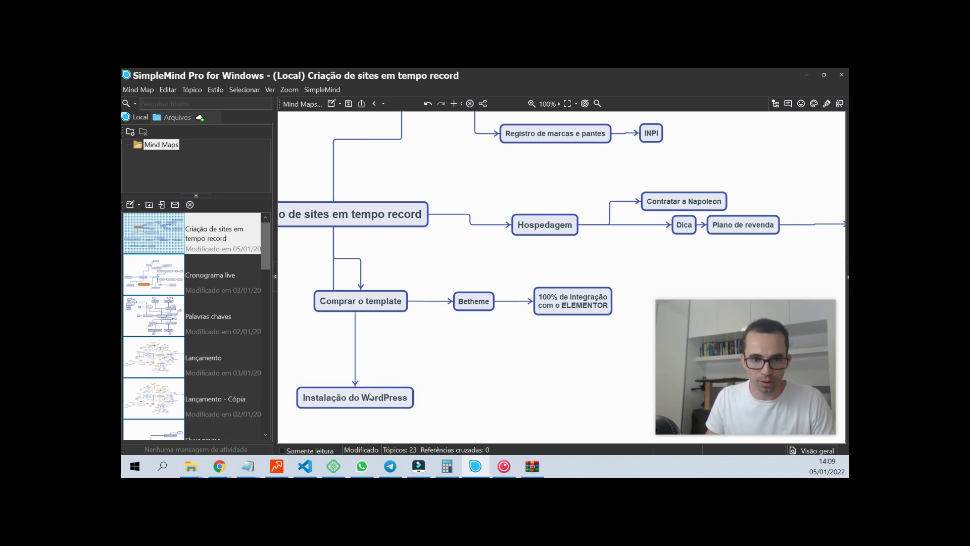
Step: Give it a 'CloudFlare' child topic, then switch back to the browser
key(Tab)
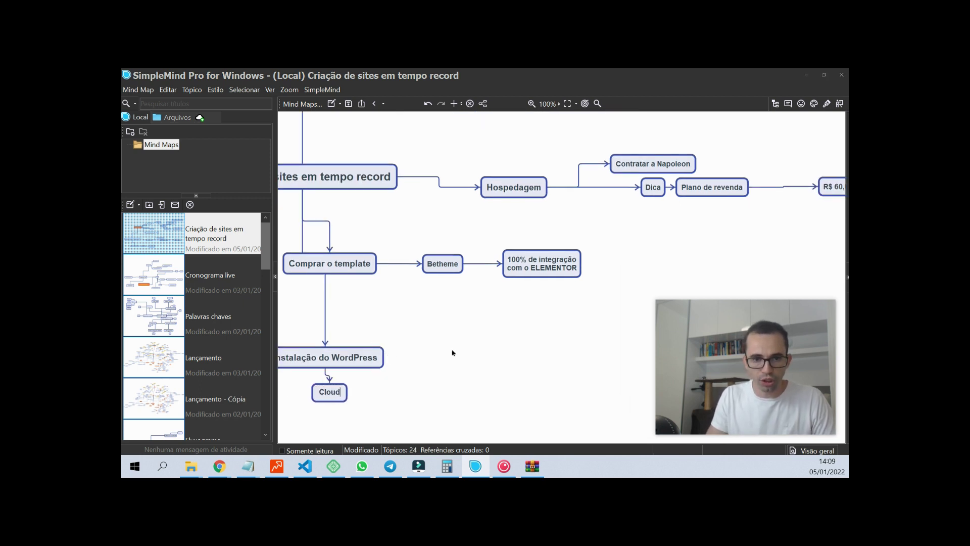
text(CloudFlare)
key(Return)
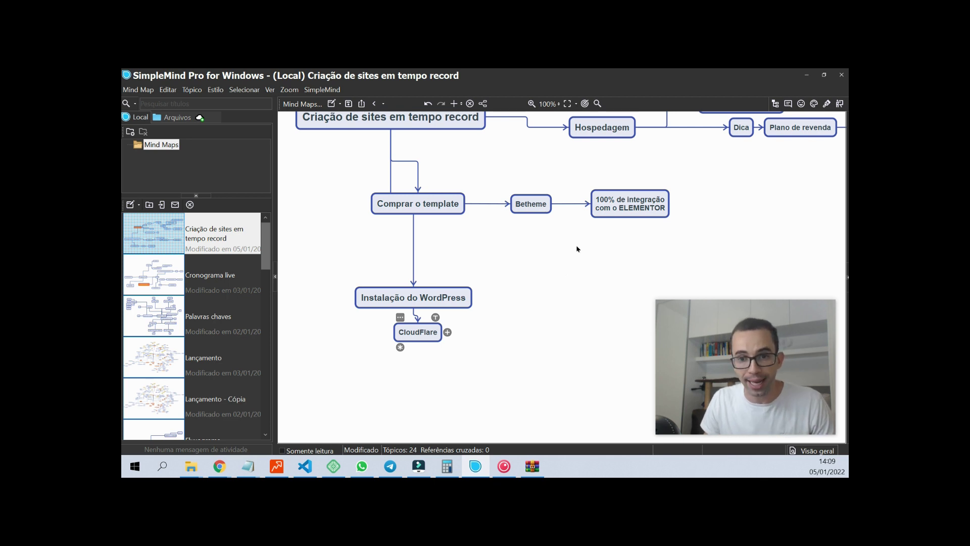
key(alt+Tab)
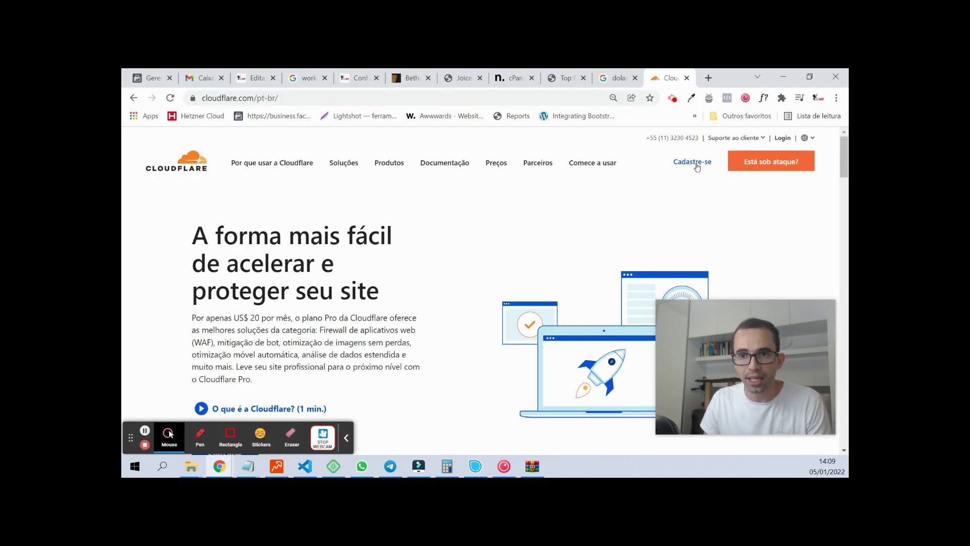
Step: Open Cloudflare's sign-up form and fill in the saved email and password
click(696, 167)
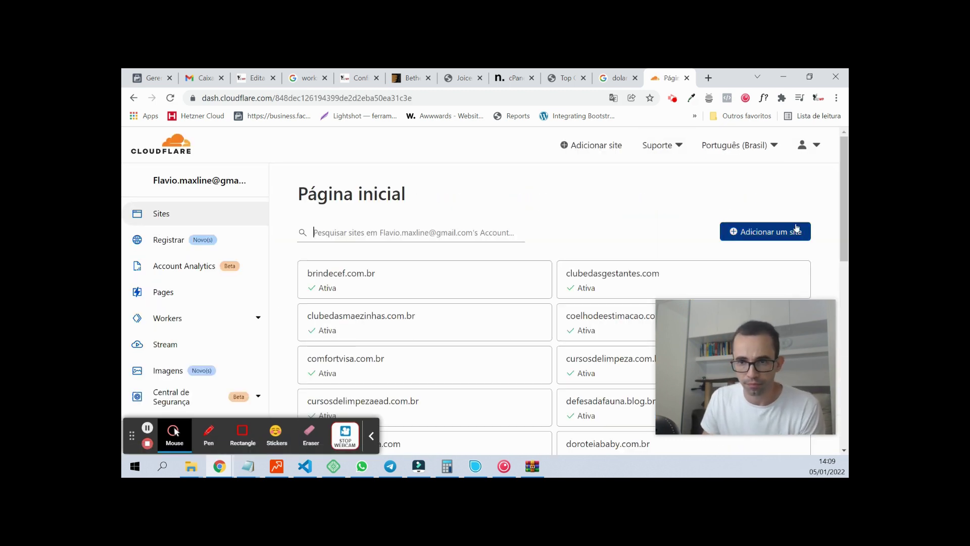
click(808, 145)
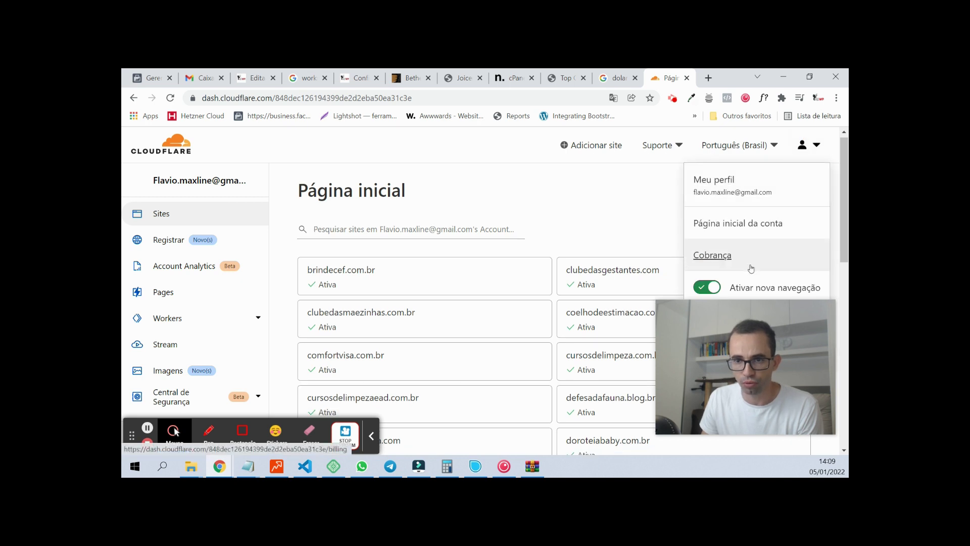
scroll(712, 255, down, 3)
drag(752, 334, 565, 342)
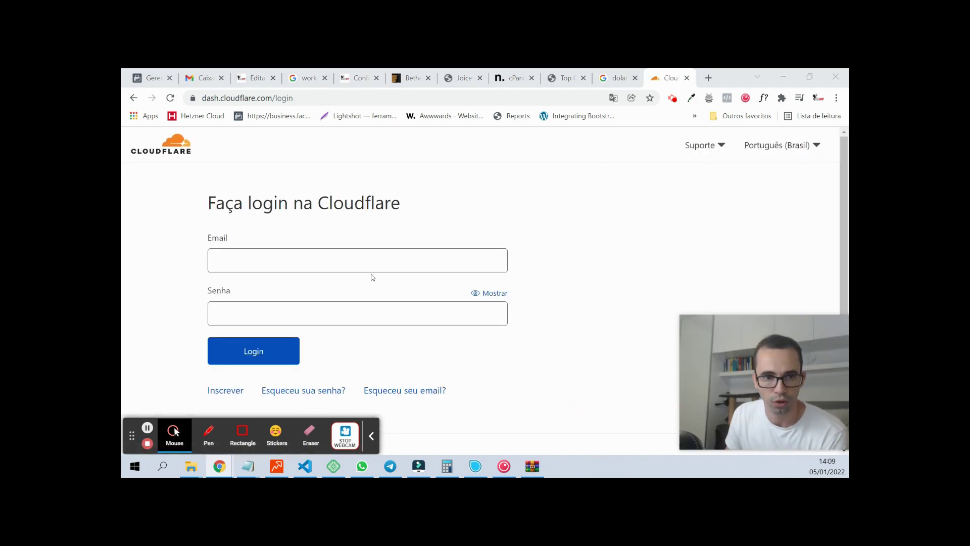
click(226, 391)
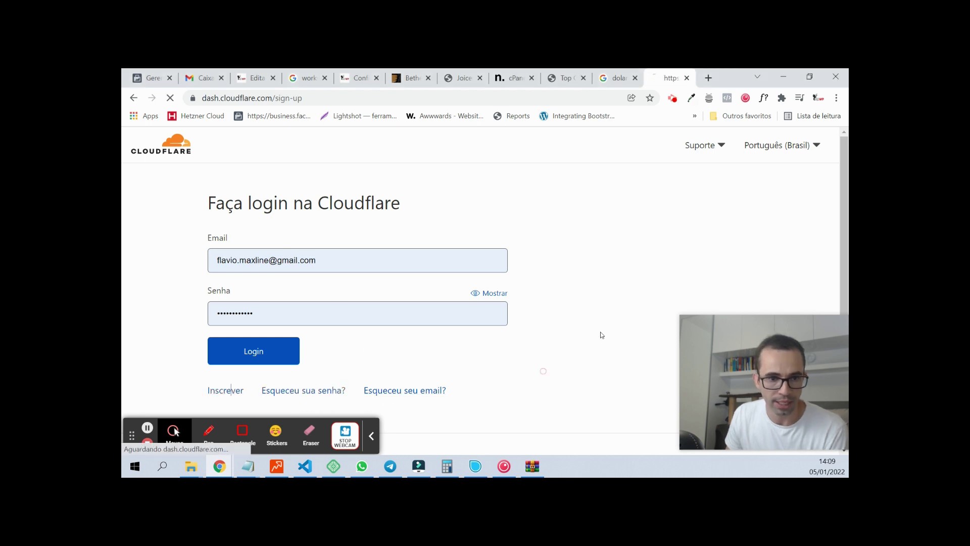
double_click(381, 251)
key(Down)
key(Return)
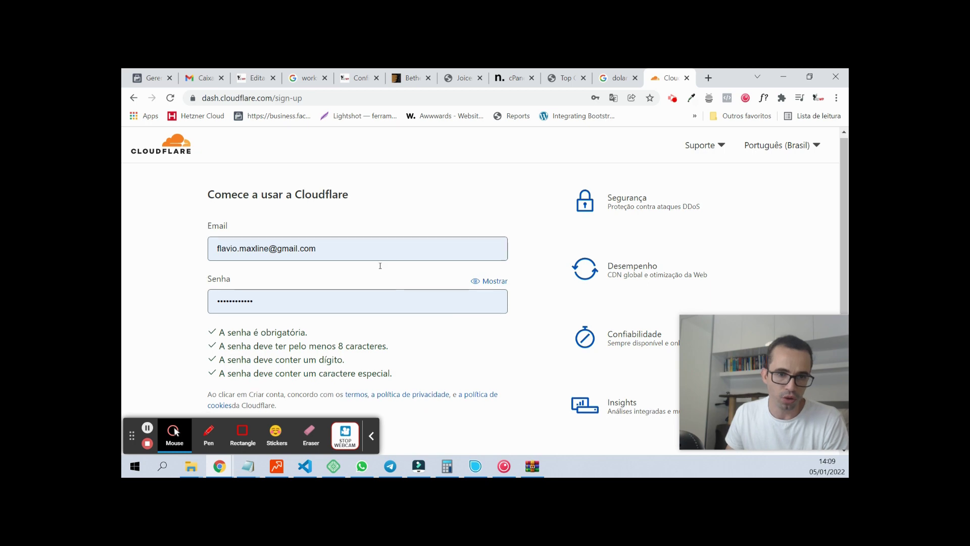
Step: Submit the form, log in to the Cloudflare dashboard, and begin adding a new site
scroll(312, 258, down, 3)
scroll(312, 258, up, 2)
scroll(312, 258, up, 1)
triple_click(317, 256)
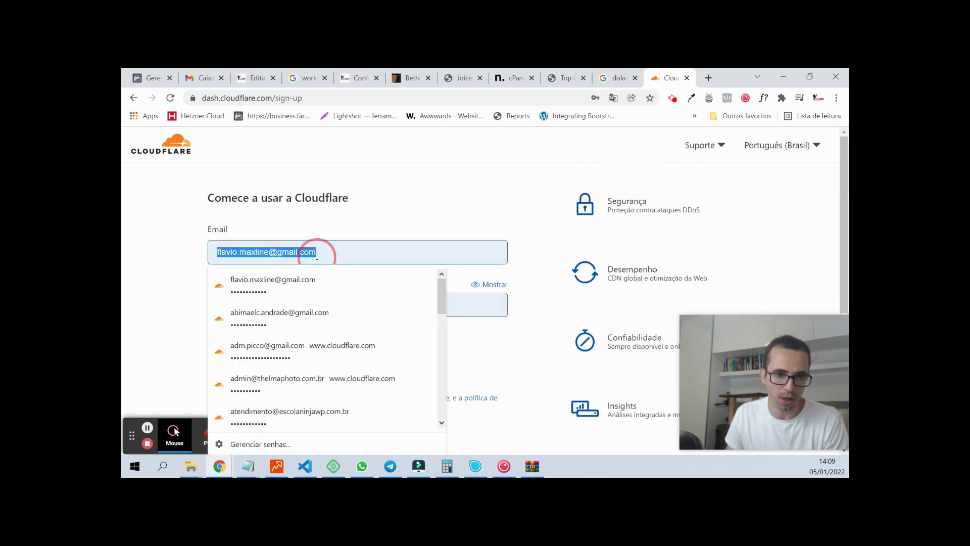
click(402, 208)
scroll(344, 267, down, 3)
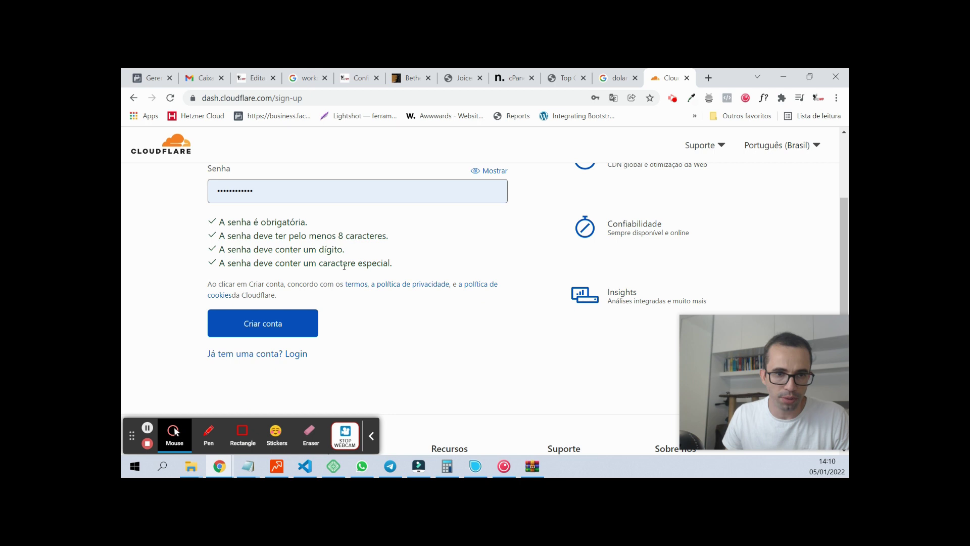
click(257, 323)
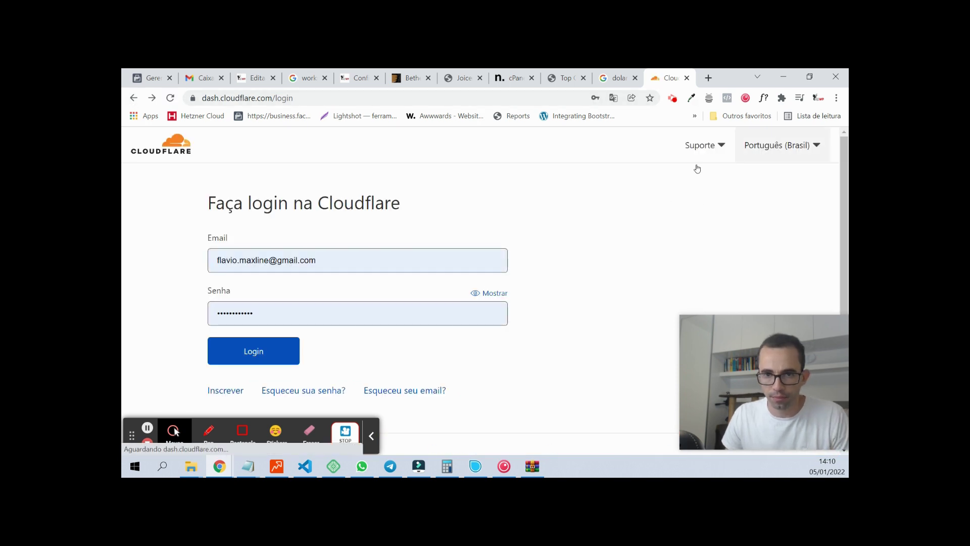
click(286, 347)
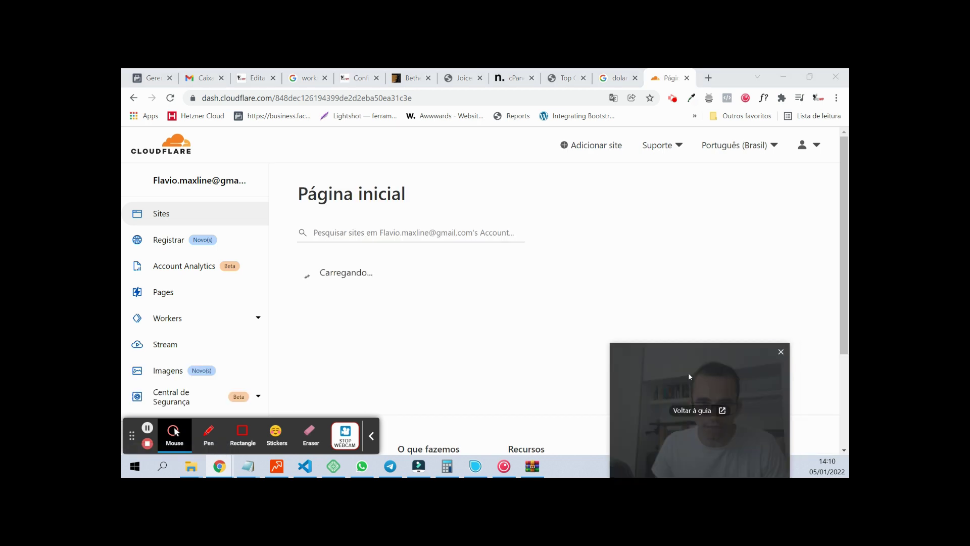
click(766, 234)
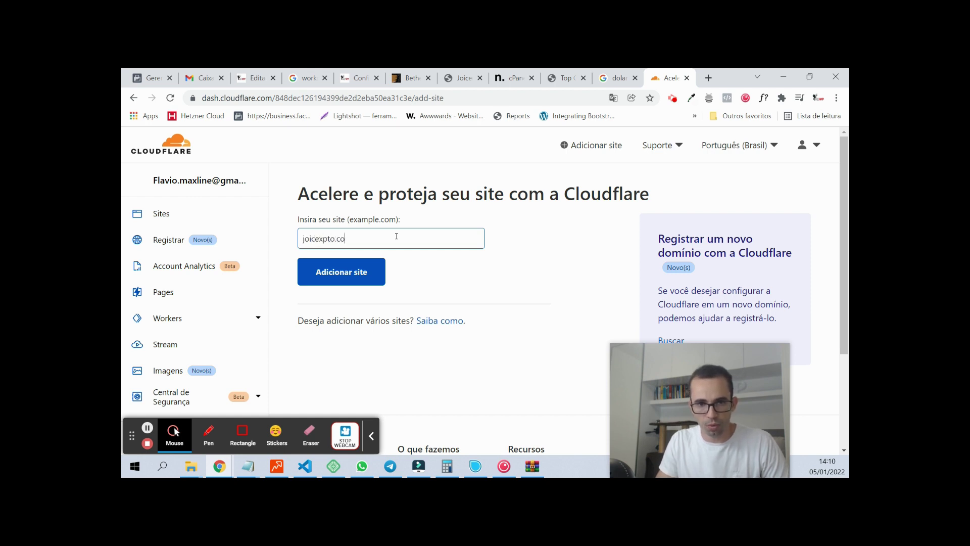
Step: Correct the site domain and submit it to add joice.com to Cloudflare
key(Return)
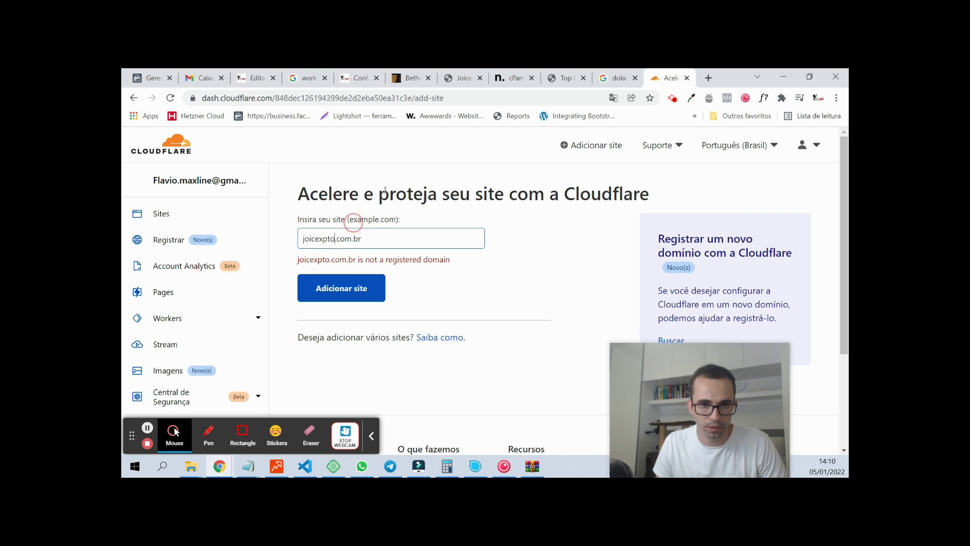
key(BackSpace)
key(BackSpace)
key(BackSpace)
key(BackSpace)
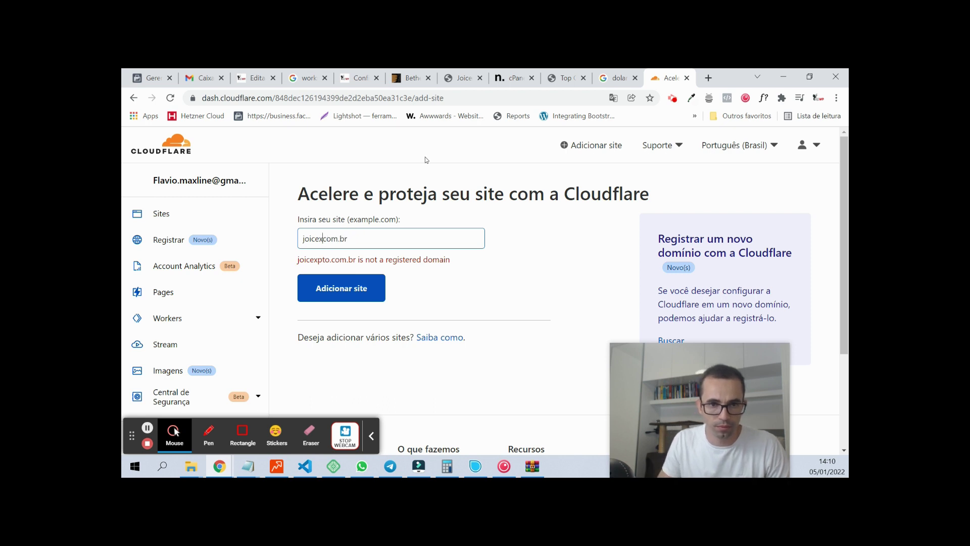
text(quei)
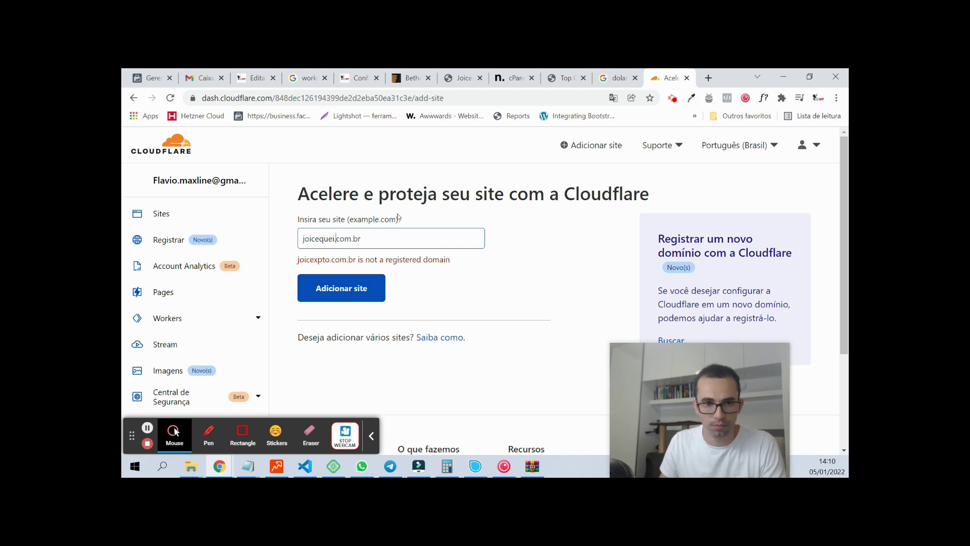
key(Return)
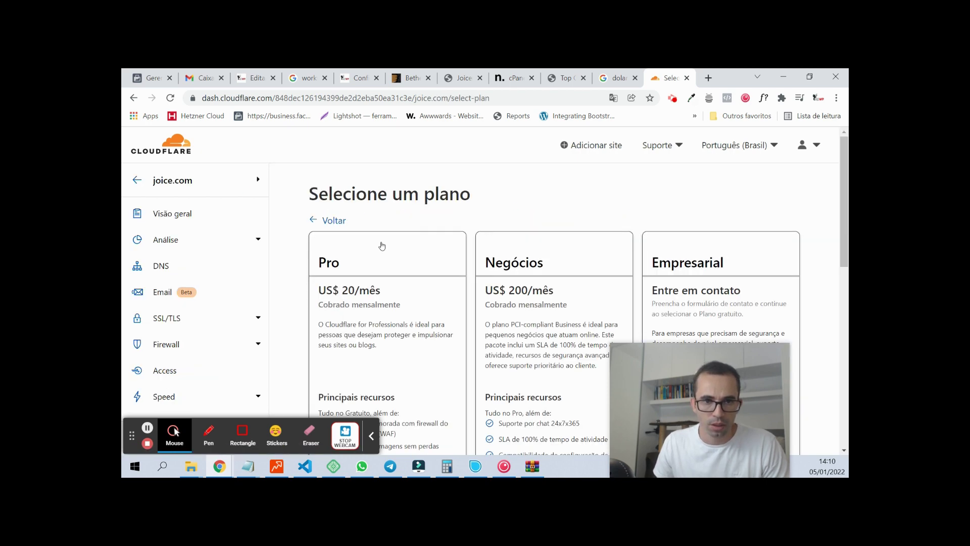
Step: Choose Cloudflare's Free plan and continue
scroll(403, 262, down, 3)
scroll(403, 262, down, 6)
scroll(430, 204, up, 1)
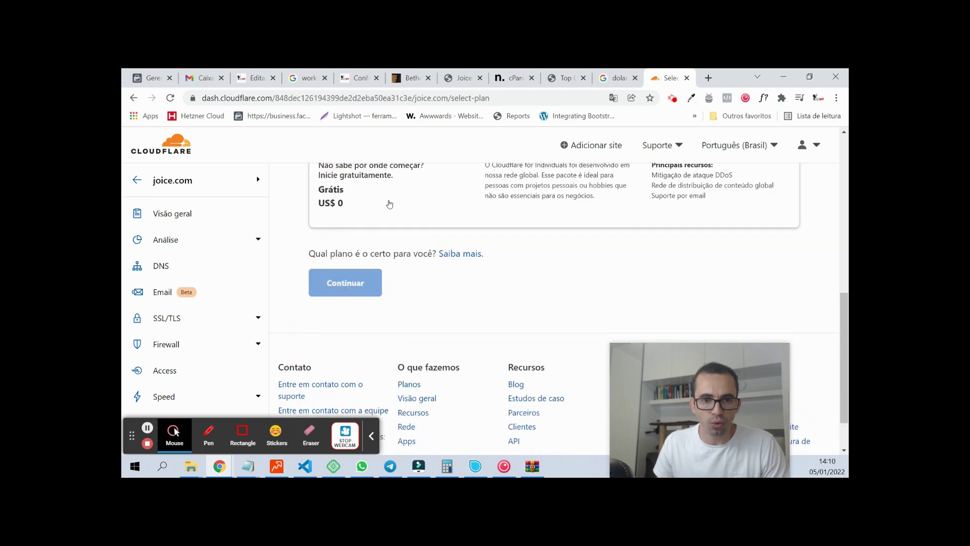
scroll(389, 204, up, 1)
click(389, 242)
click(369, 338)
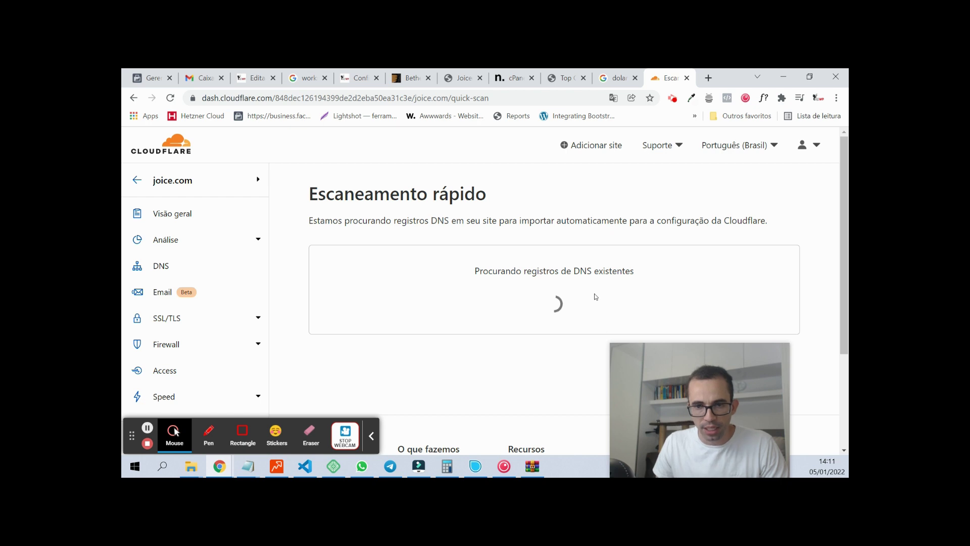
Step: Review the two scanned A records, then switch to the cPanel tab
scroll(545, 303, down, 3)
scroll(535, 297, up, 3)
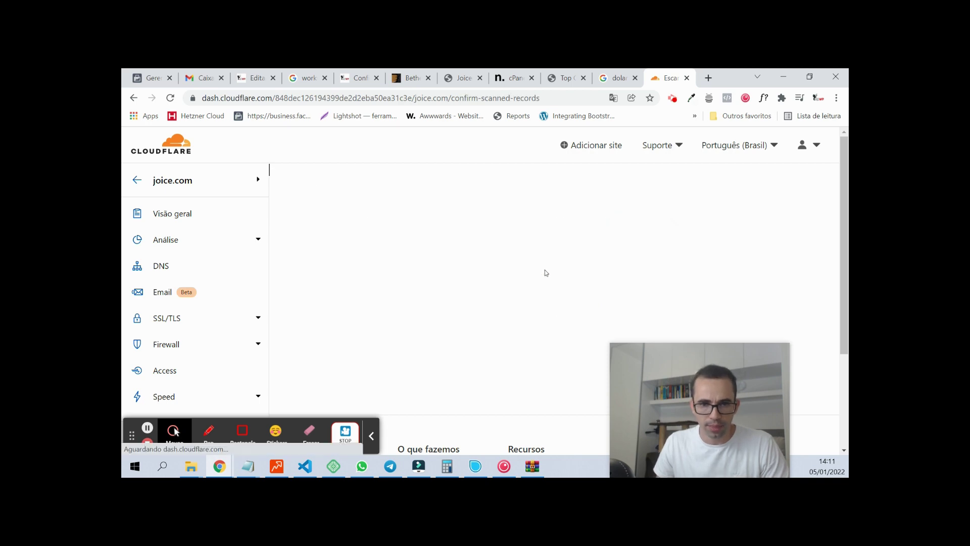
scroll(512, 287, down, 5)
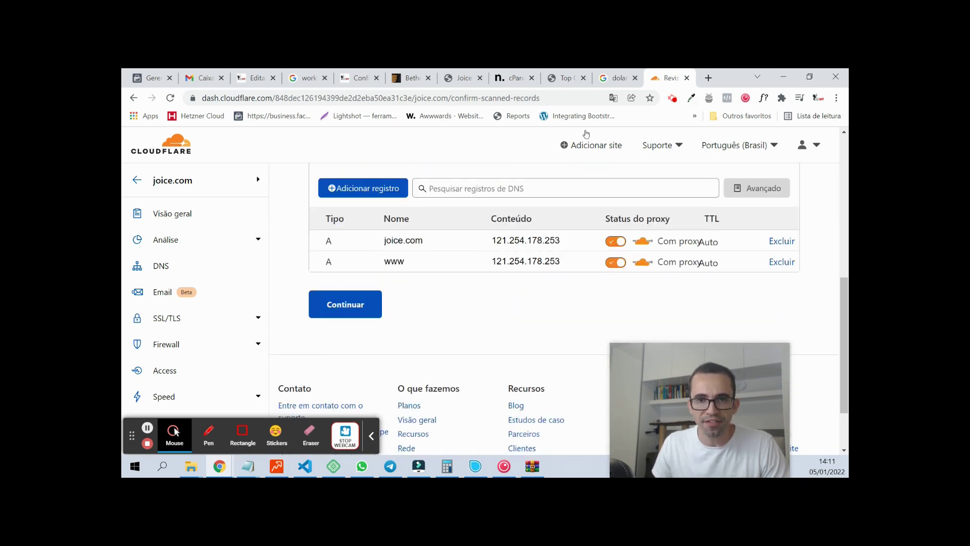
click(511, 78)
scroll(552, 173, down, 3)
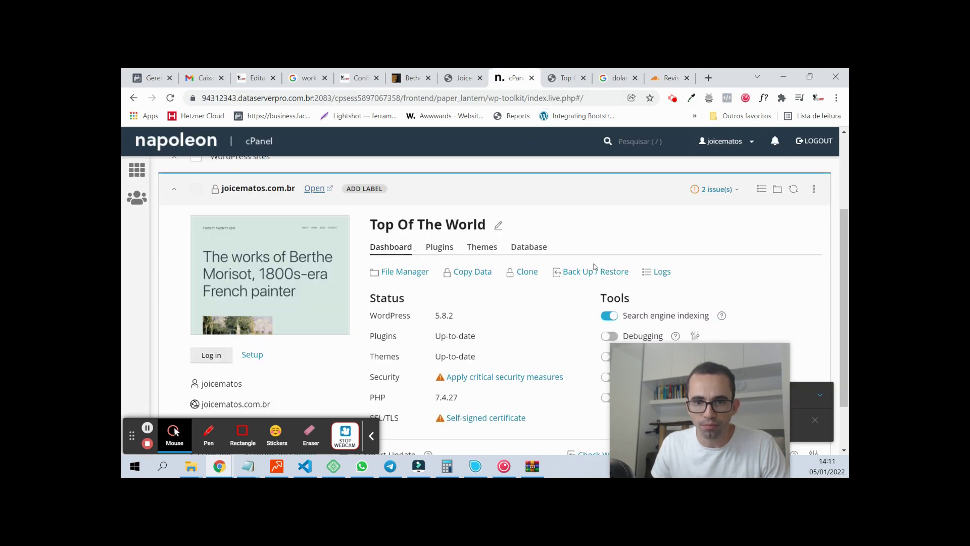
Step: Copy the shared IP 51.195.21.227 from cPanel's home page and return to Cloudflare
scroll(354, 202, up, 5)
click(196, 160)
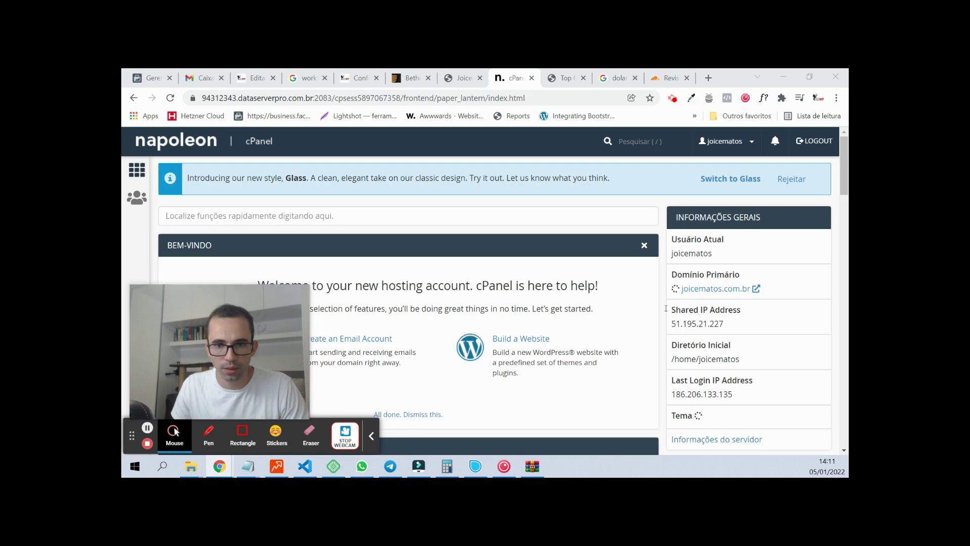
double_click(709, 334)
key(ctrl+c)
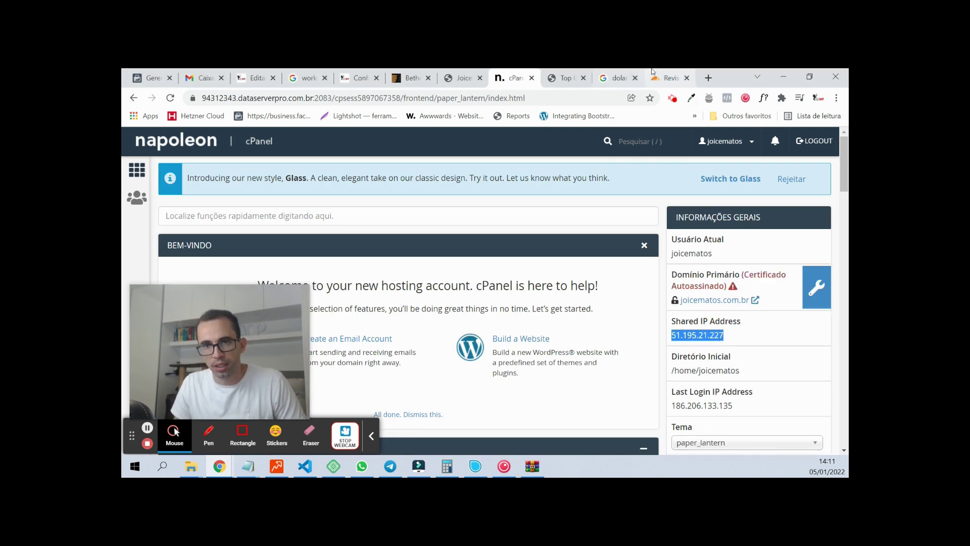
click(666, 77)
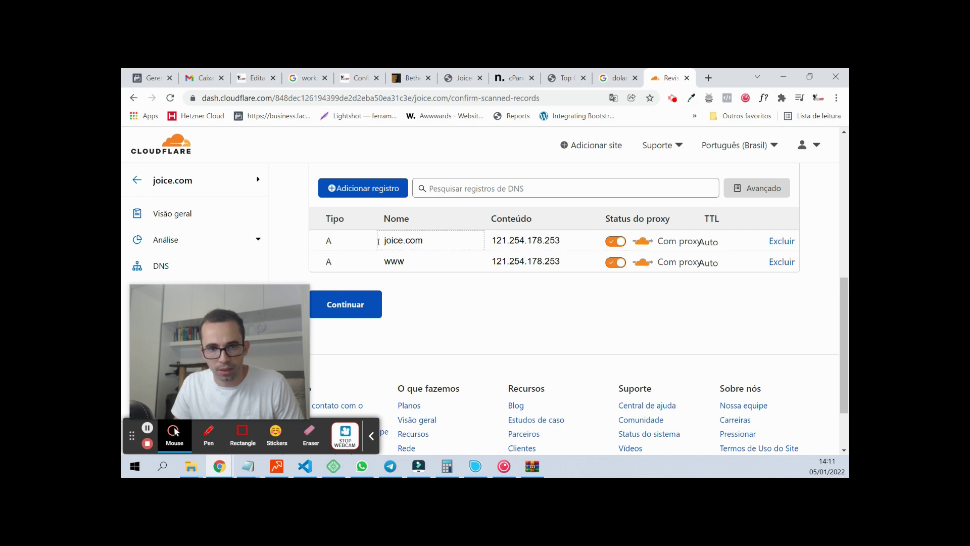
Step: Set both joice.com and www A records to 51.195.21.227 and continue to nameservers
click(551, 241)
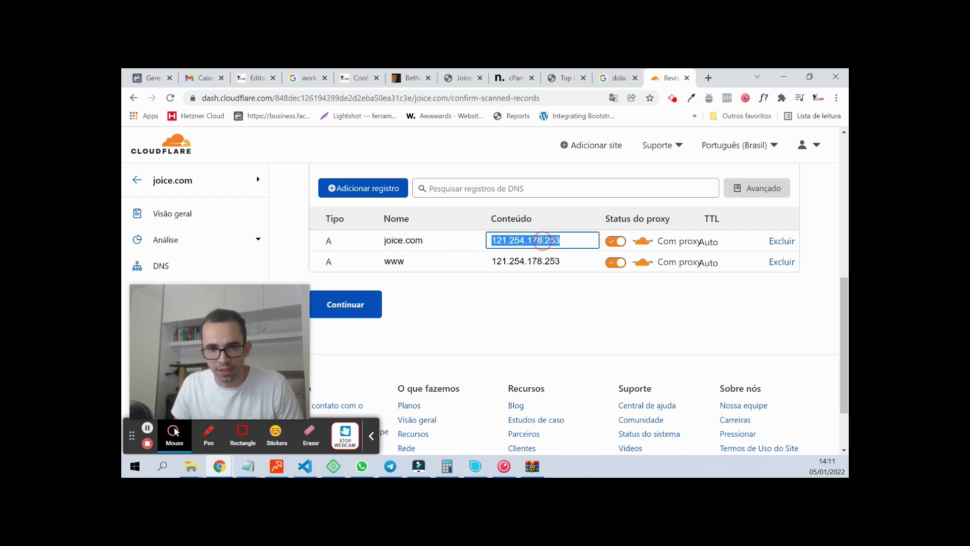
key(ctrl+v)
click(551, 261)
key(ctrl+v)
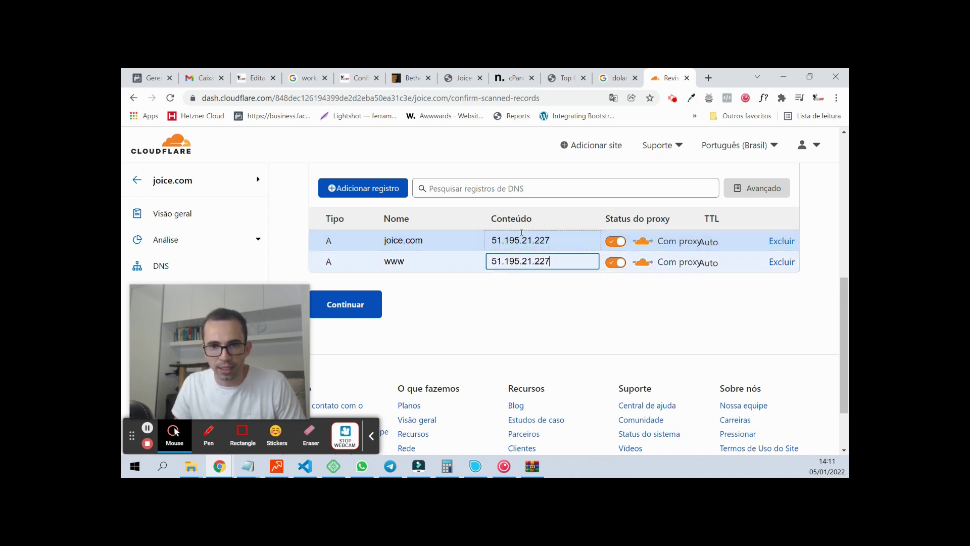
click(537, 277)
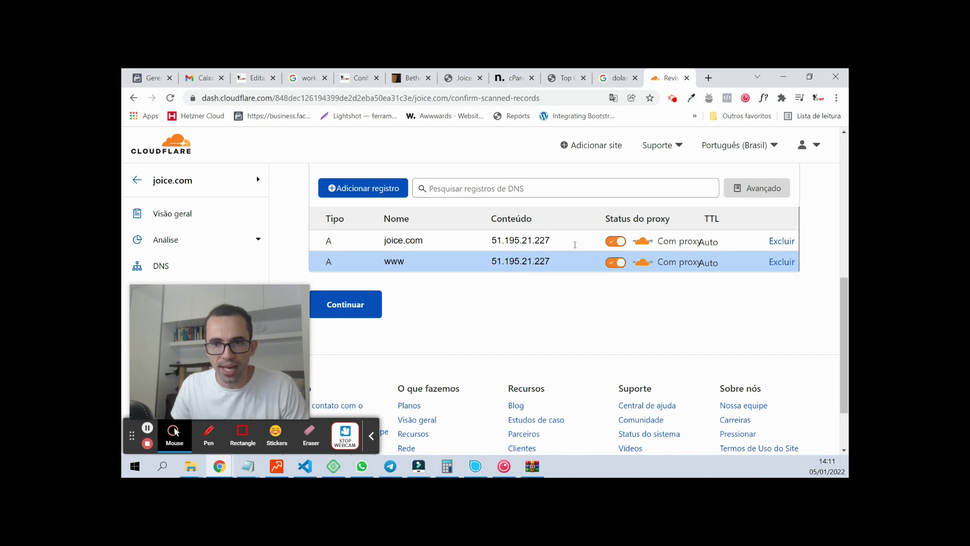
click(345, 304)
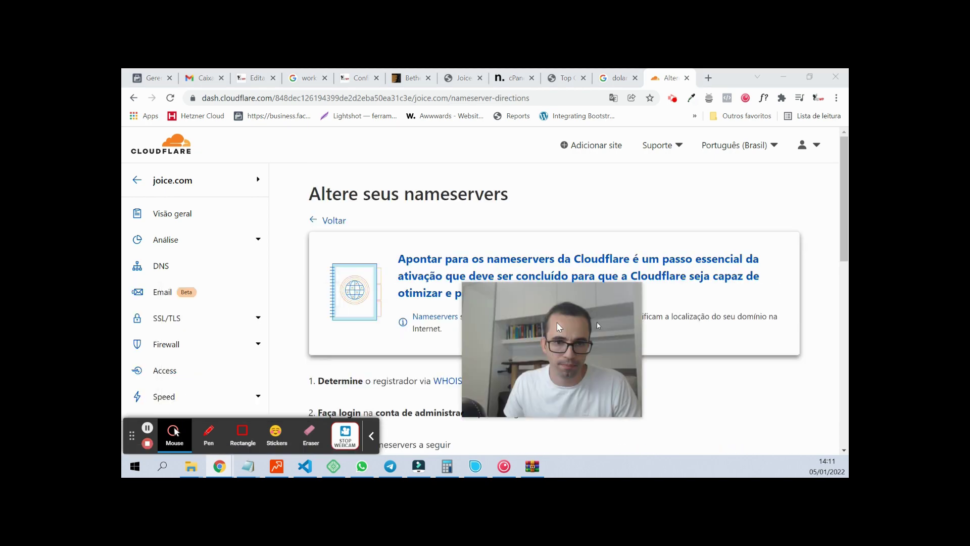
Step: Copy nameserver cody.ns.cloudflare.com and open registro.br in a new tab
scroll(426, 278, down, 7)
scroll(426, 277, up, 4)
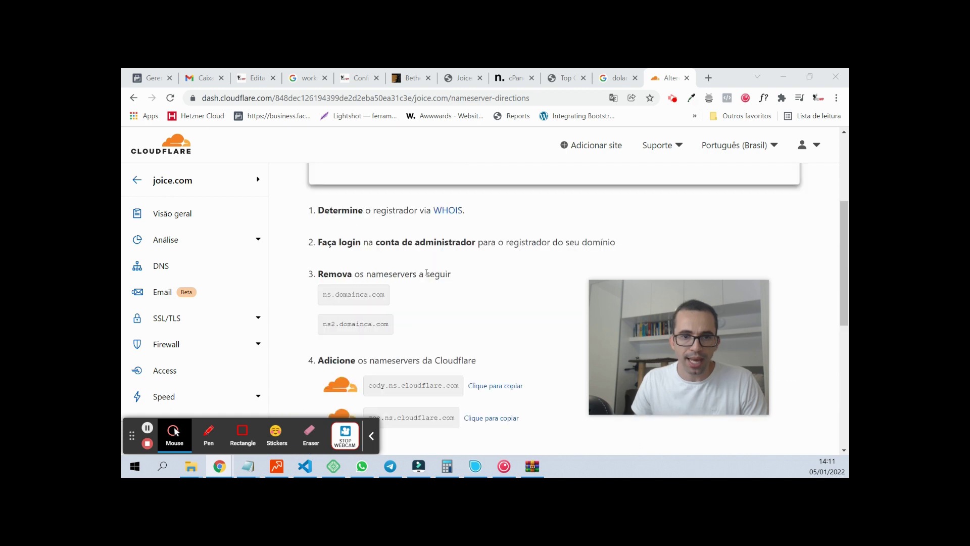
scroll(419, 291, down, 1)
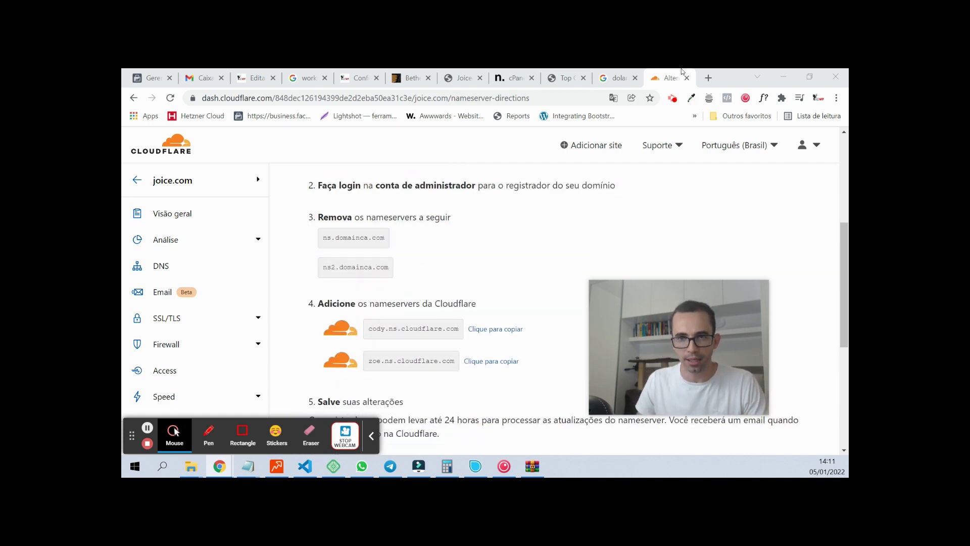
double_click(411, 329)
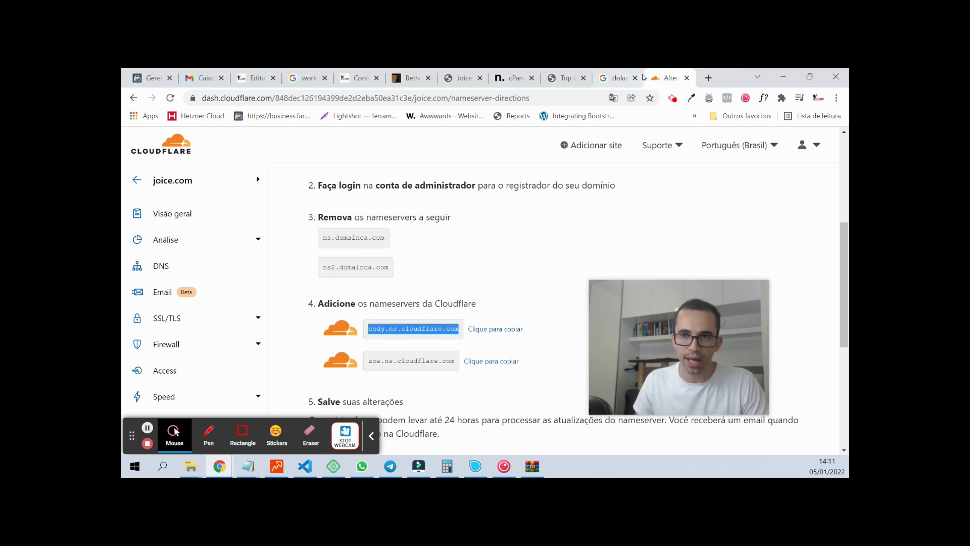
click(709, 76)
text(registro.br)
key(Return)
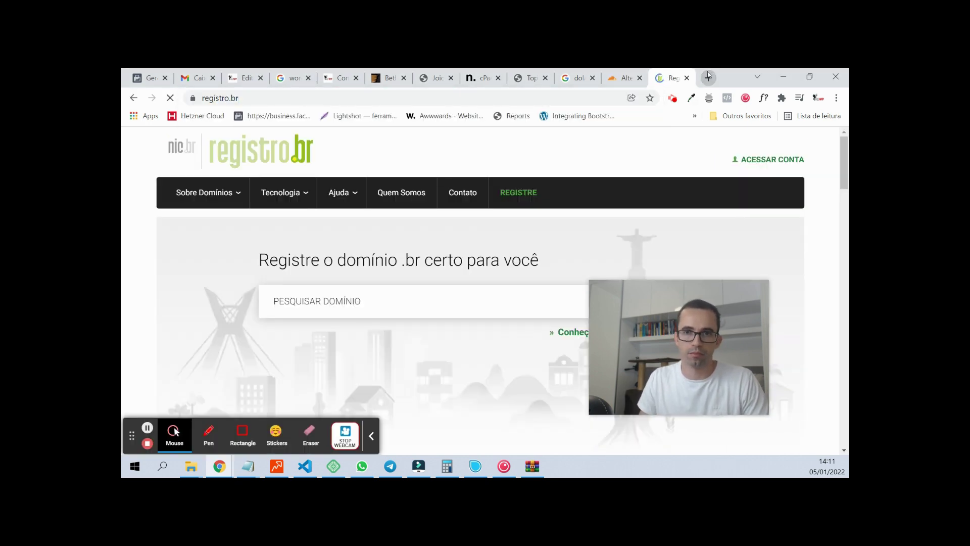
Step: Sign in to Registro.br with the saved account ID, the password and the reCAPTCHA check
drag(674, 304, 812, 288)
click(775, 160)
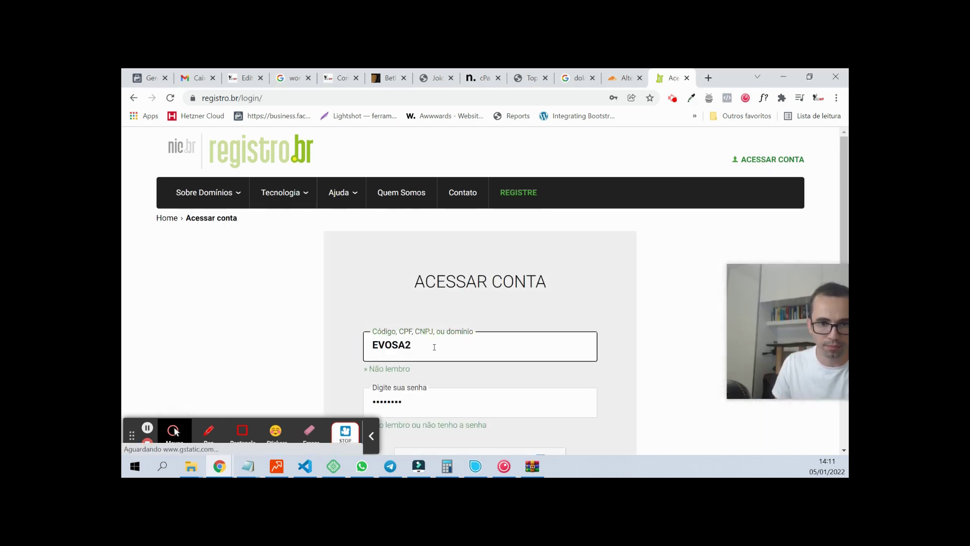
click(433, 347)
scroll(436, 237, down, 2)
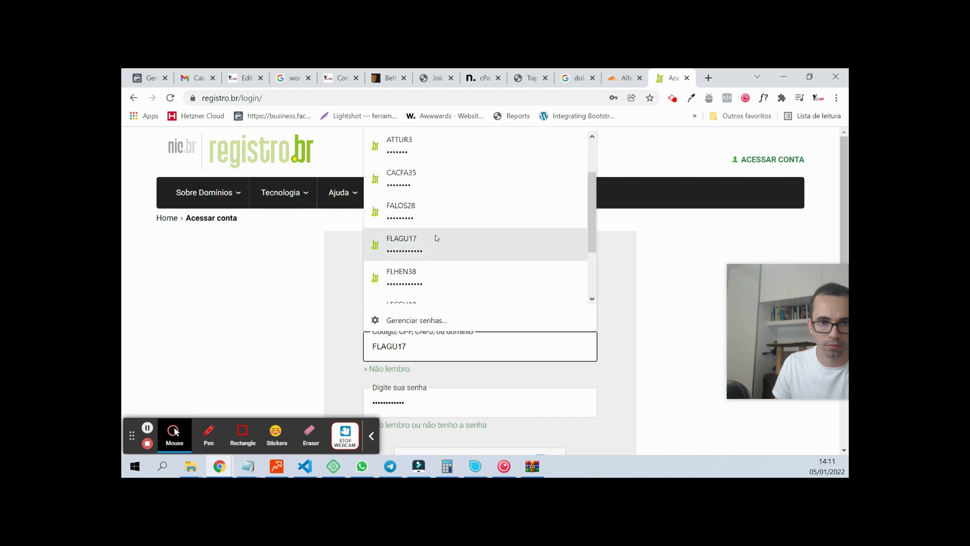
click(437, 277)
scroll(431, 298, down, 3)
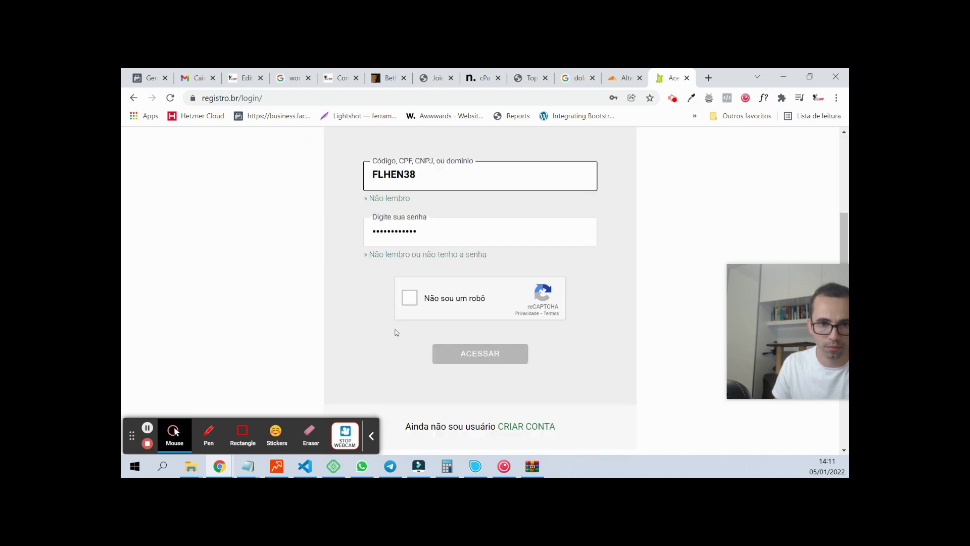
click(450, 291)
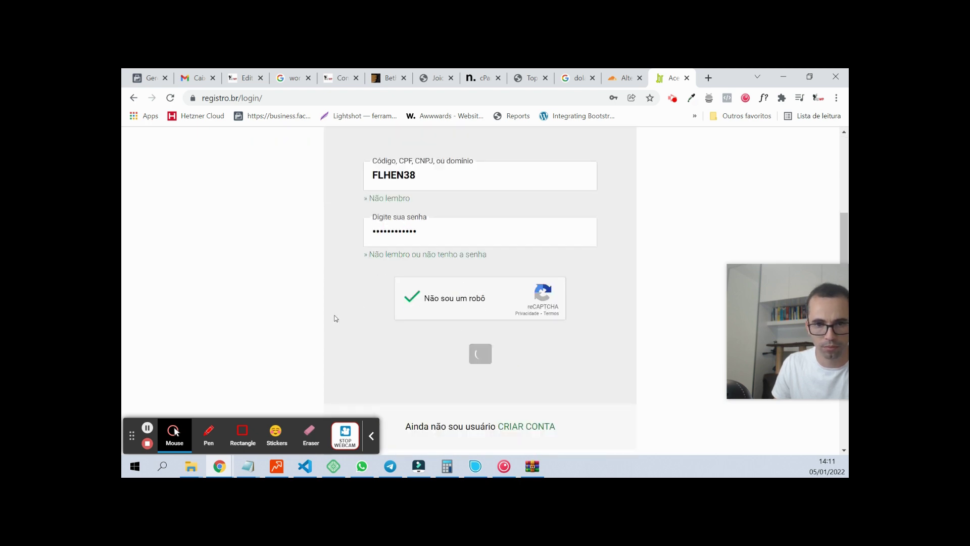
scroll(433, 241, up, 3)
click(411, 302)
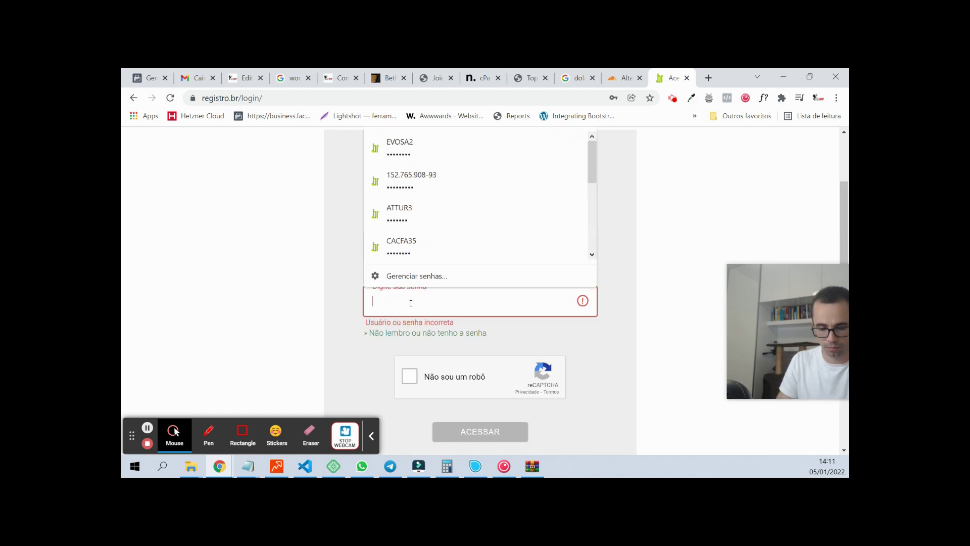
text(•••)
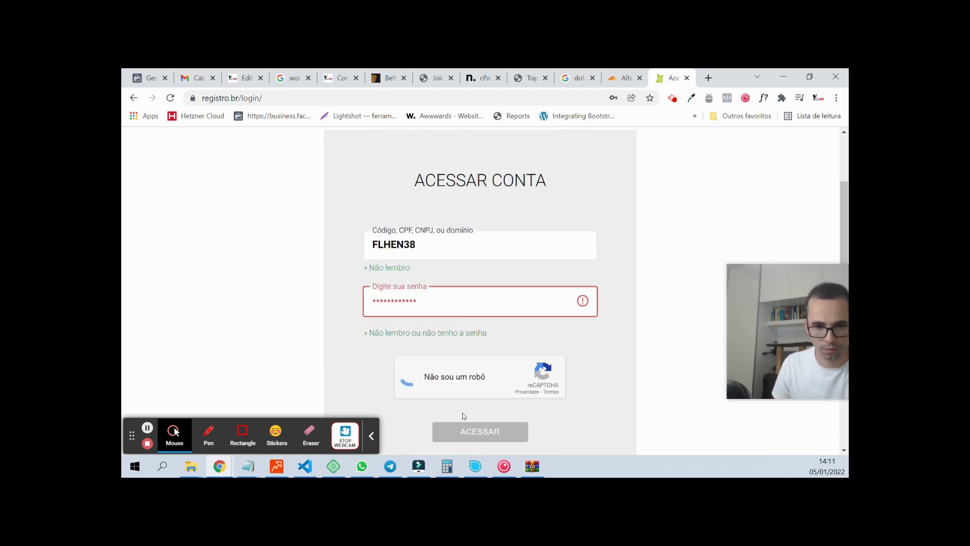
click(467, 429)
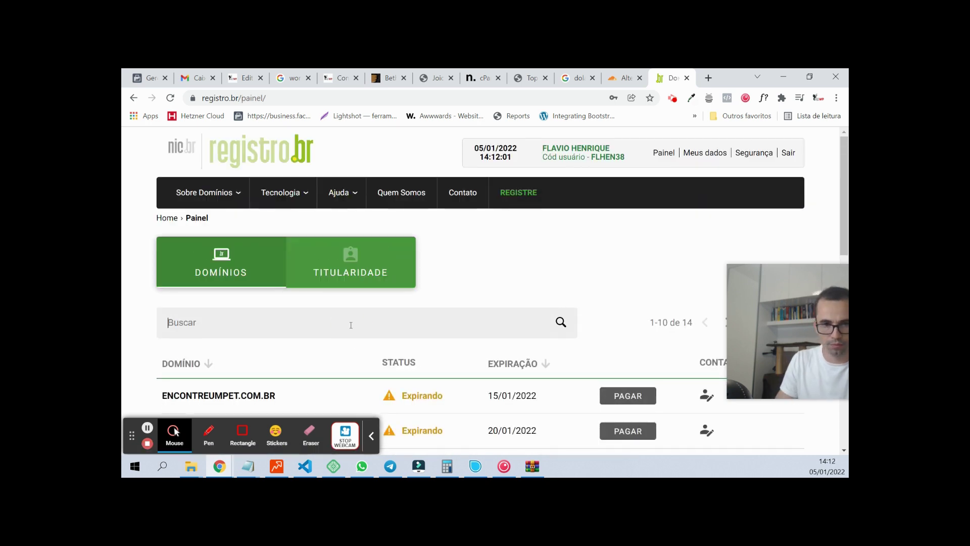
Step: Find the JOICEMATOS.COM.BR domain and open its DNS server change form
text(joice)
scroll(332, 324, down, 3)
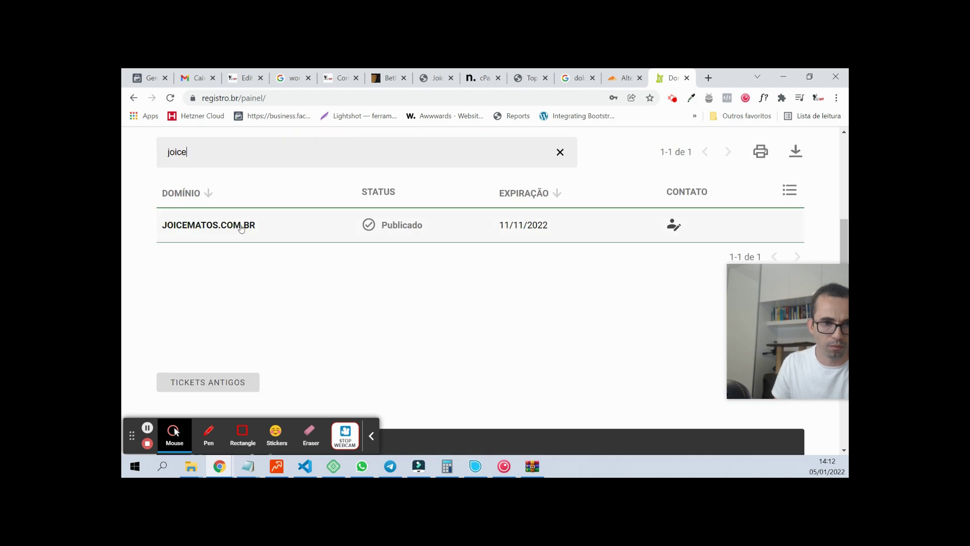
click(328, 220)
scroll(326, 251, down, 15)
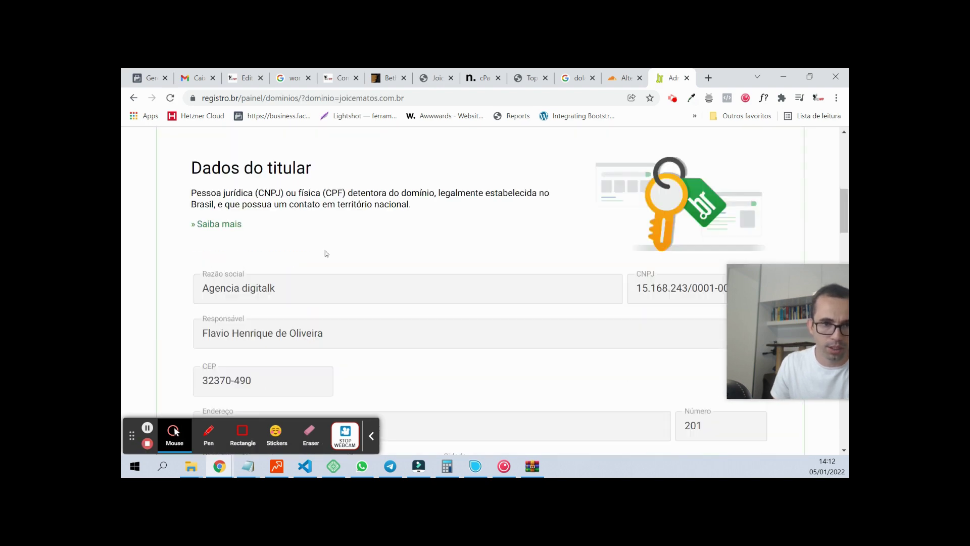
scroll(317, 250, down, 12)
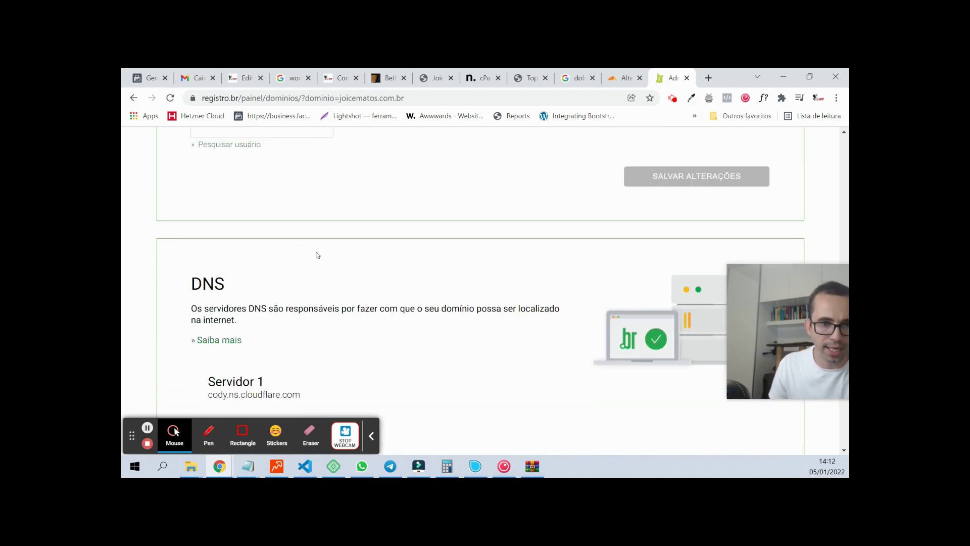
scroll(283, 246, up, 2)
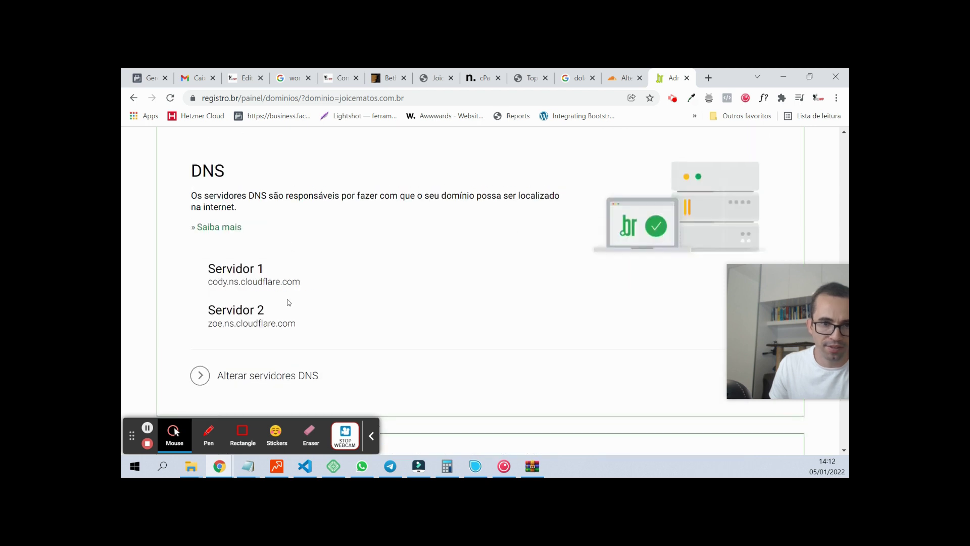
click(280, 378)
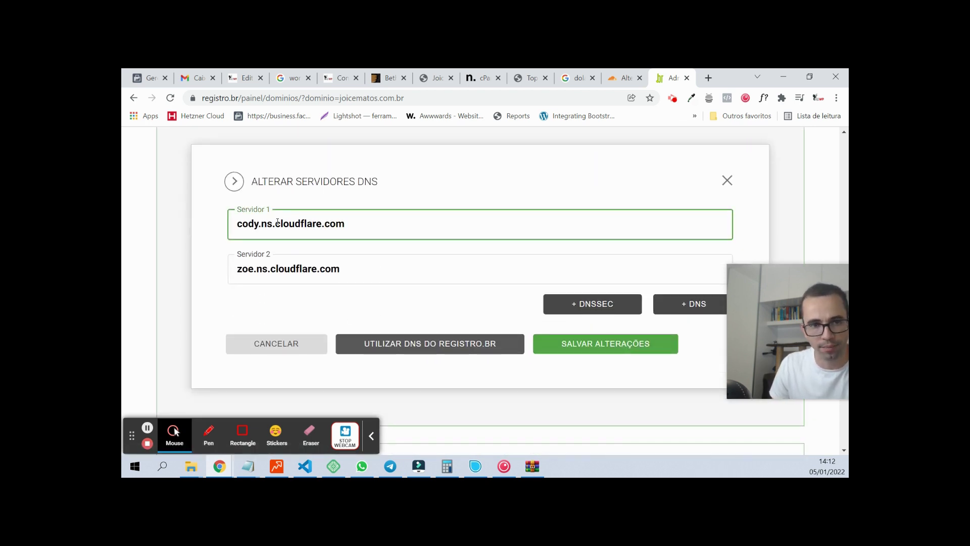
Step: Fill Registro.br's DNS server fields with the two Cloudflare nameservers
key(ctrl+shift+Tab)
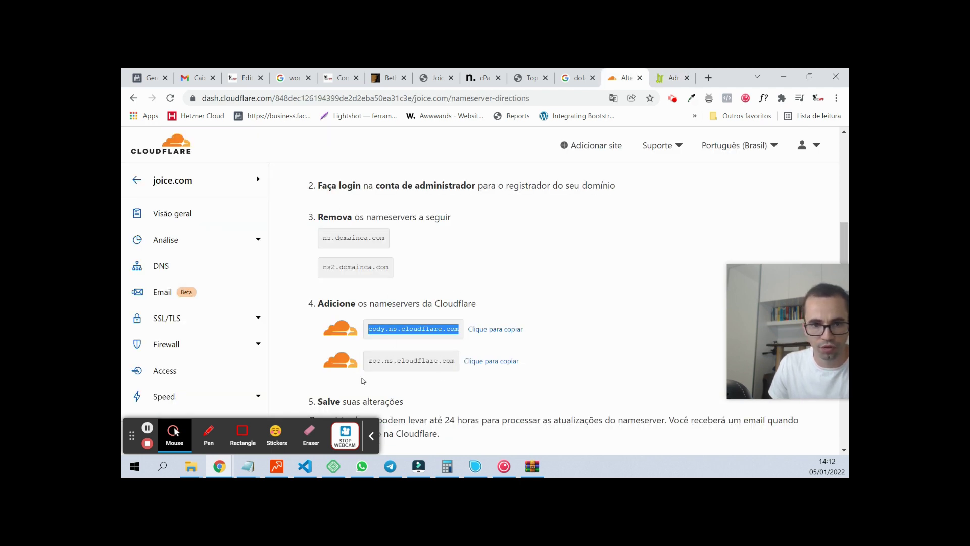
click(666, 72)
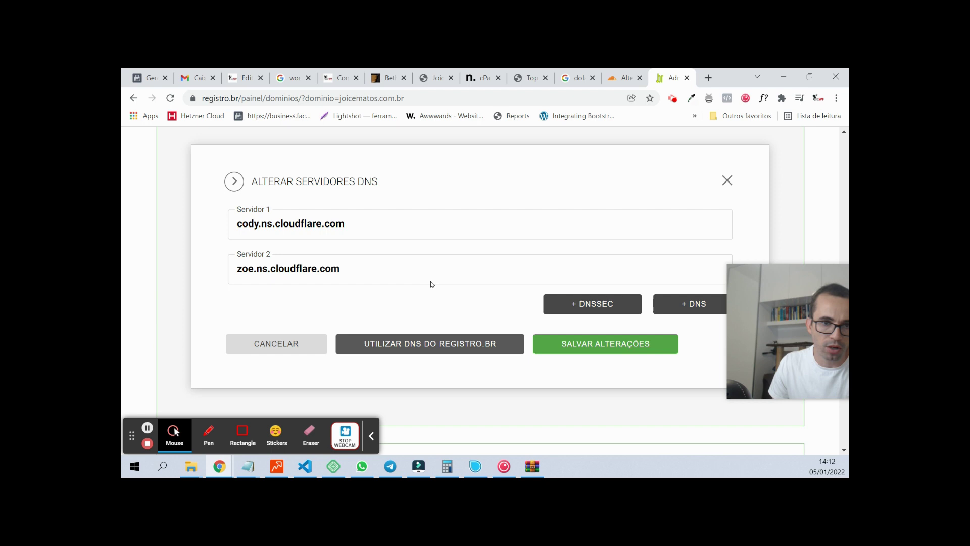
click(292, 260)
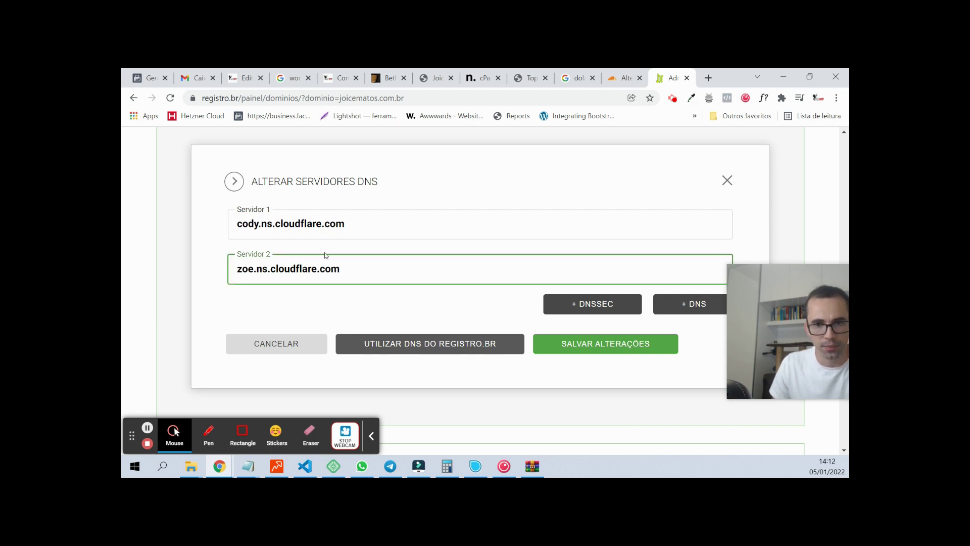
click(636, 71)
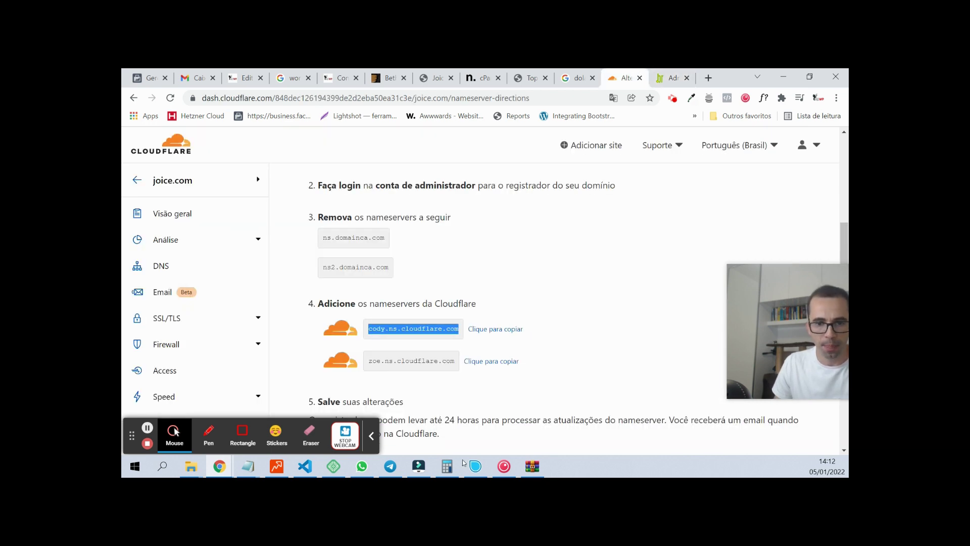
Step: Add a new empty child topic under CloudFlare in the SimpleMind mind map
mouse_move(464, 463)
click(467, 419)
key(Tab)
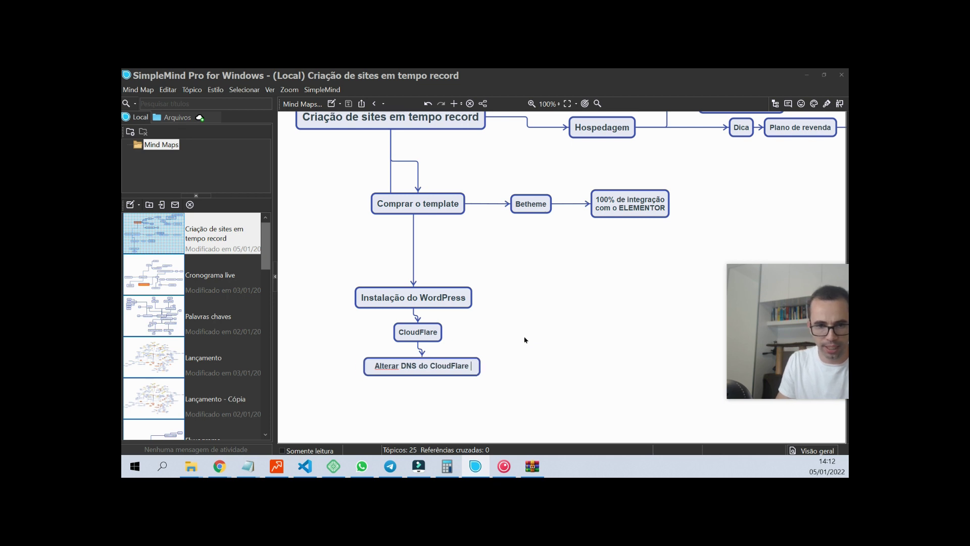
Step: Name the topic 'Inserir DNS do CloudFlare no Registro.br' and line it up after CloudFlare
key(ctrl+a)
key(BackSpace)
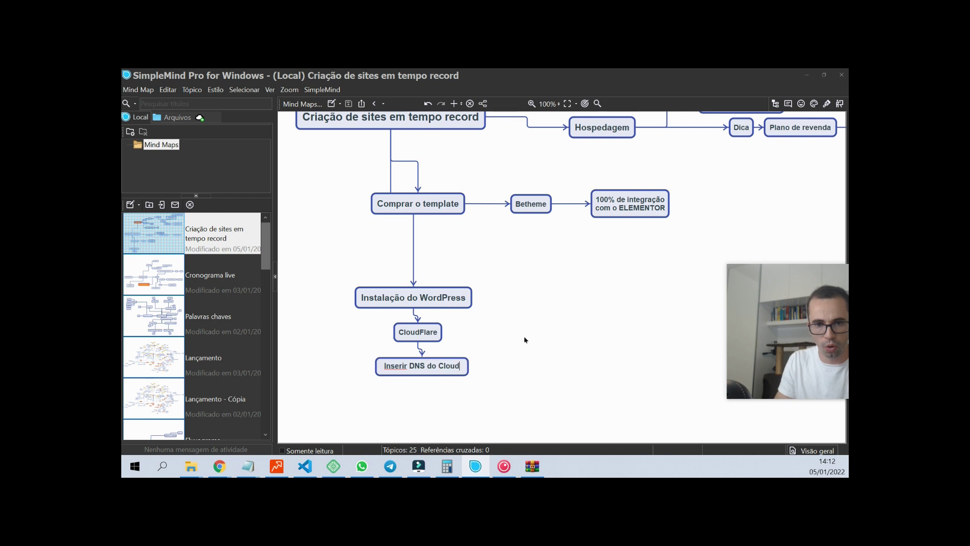
text(are no Registro.br)
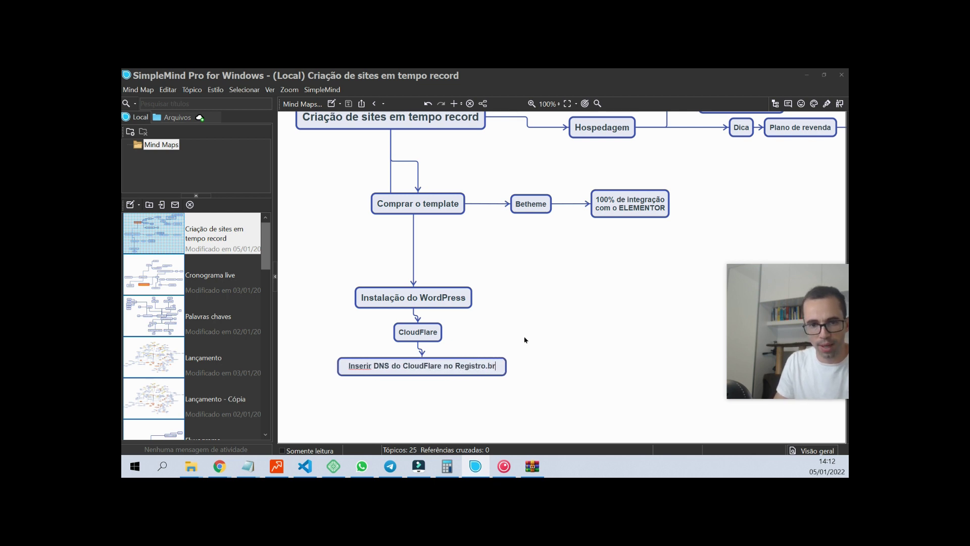
key(Return)
drag(421, 378, 579, 345)
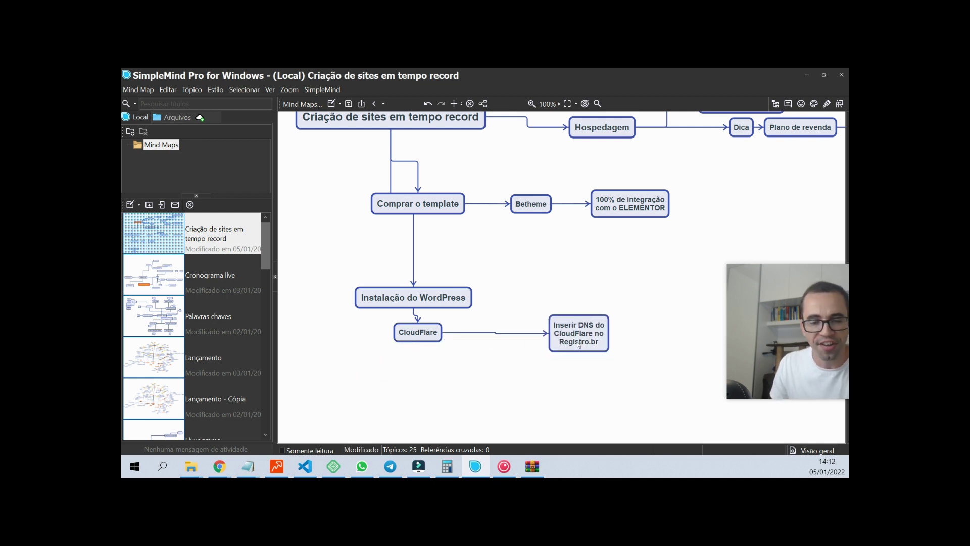
drag(447, 305, 369, 305)
drag(420, 333, 463, 295)
drag(585, 332, 554, 292)
Step: Add 'Propagação até 2 horas' after it, fit the whole map in view, and return to Chrome
key(Tab)
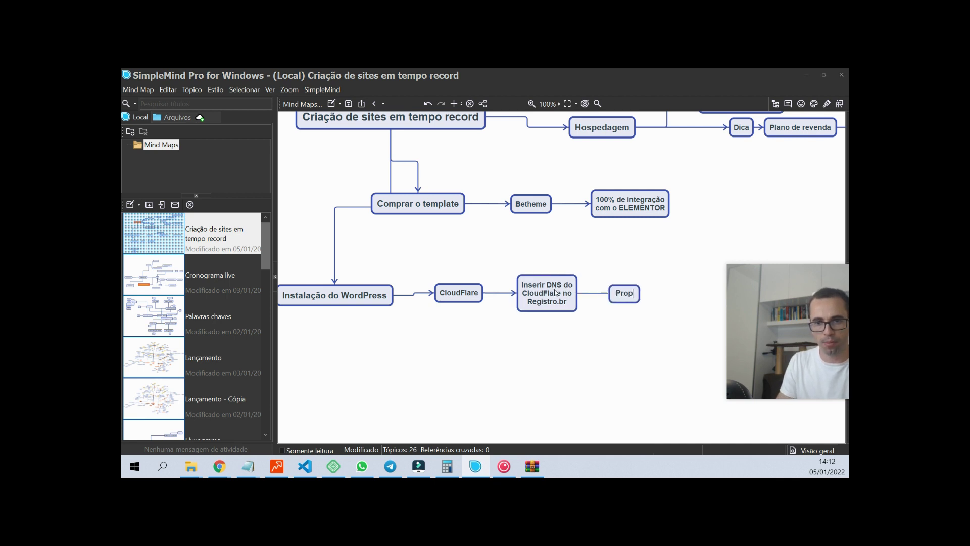
text(Propagação até 2 horas)
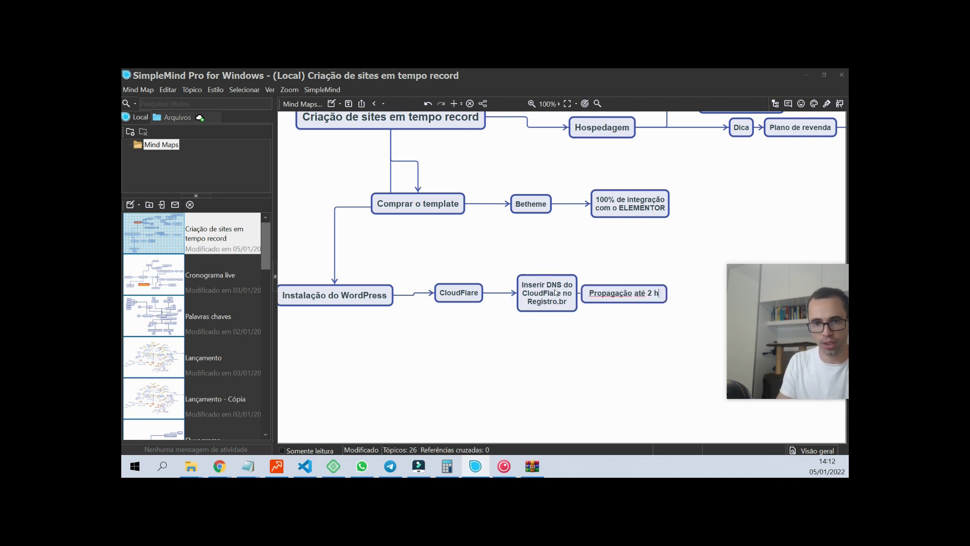
key(Return)
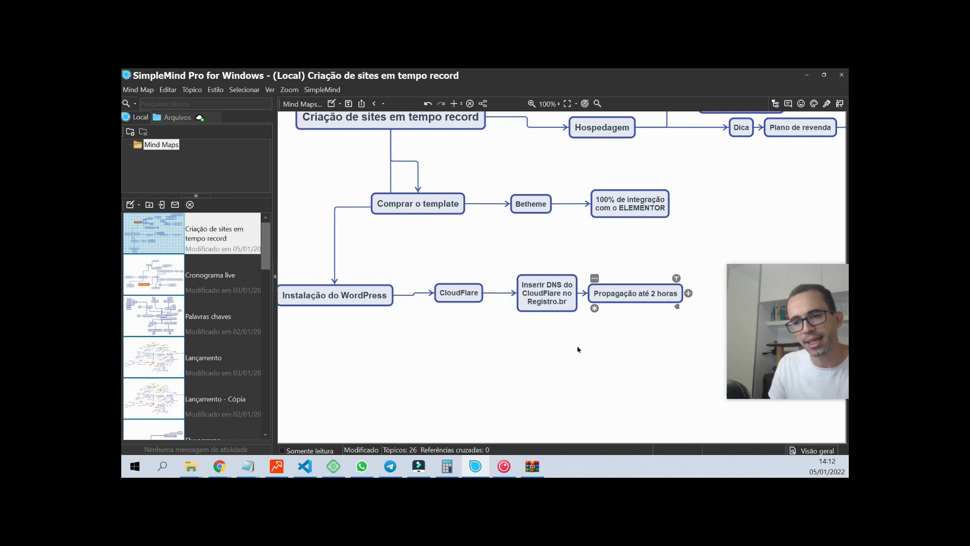
drag(770, 339, 701, 378)
click(699, 267)
scroll(699, 263, down, 6)
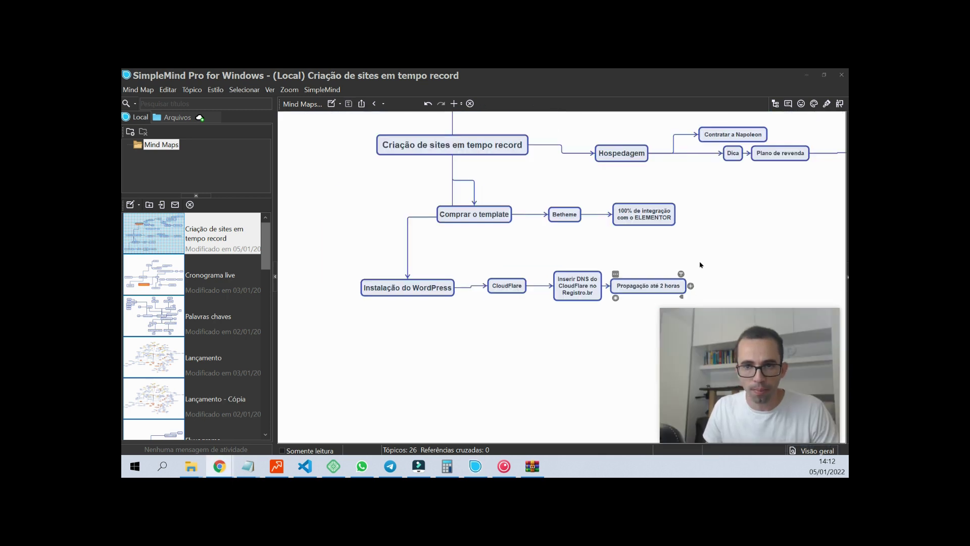
scroll(429, 287, up, 5)
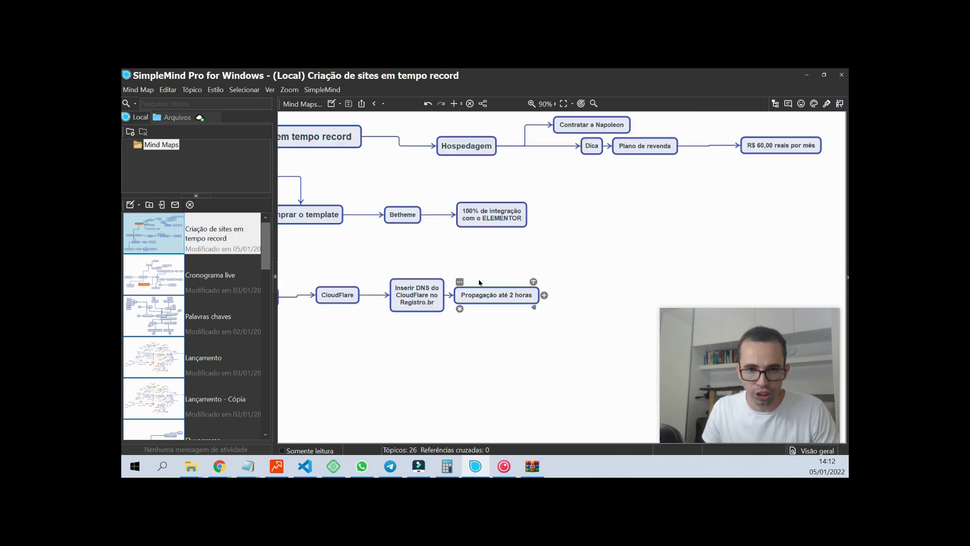
click(525, 291)
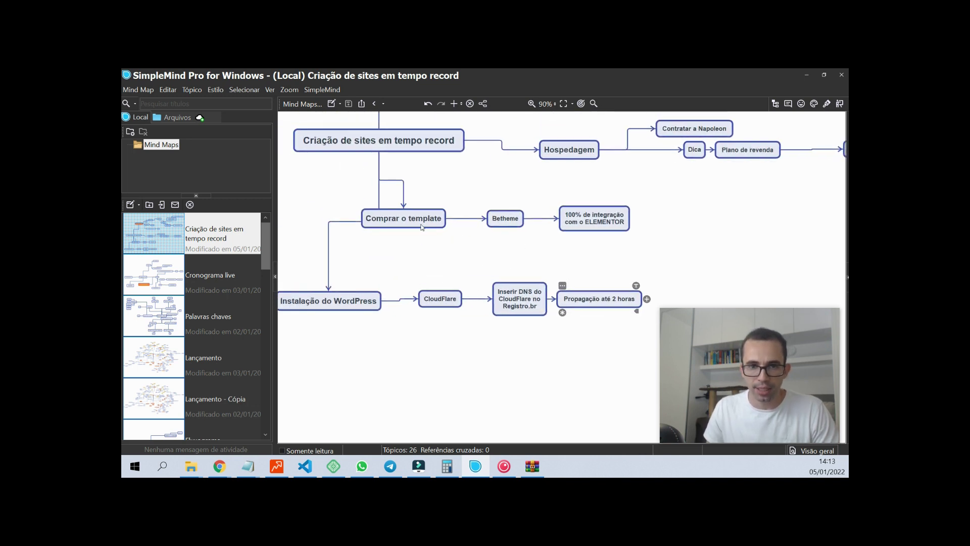
key(alt+Tab)
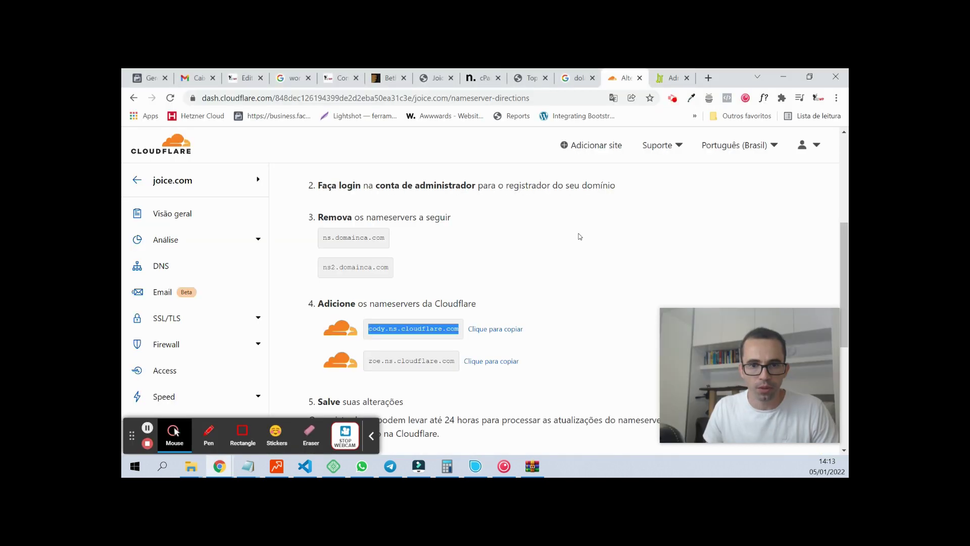
Step: Open the site's wp-admin login page in the WordPress site tab
click(576, 78)
click(537, 76)
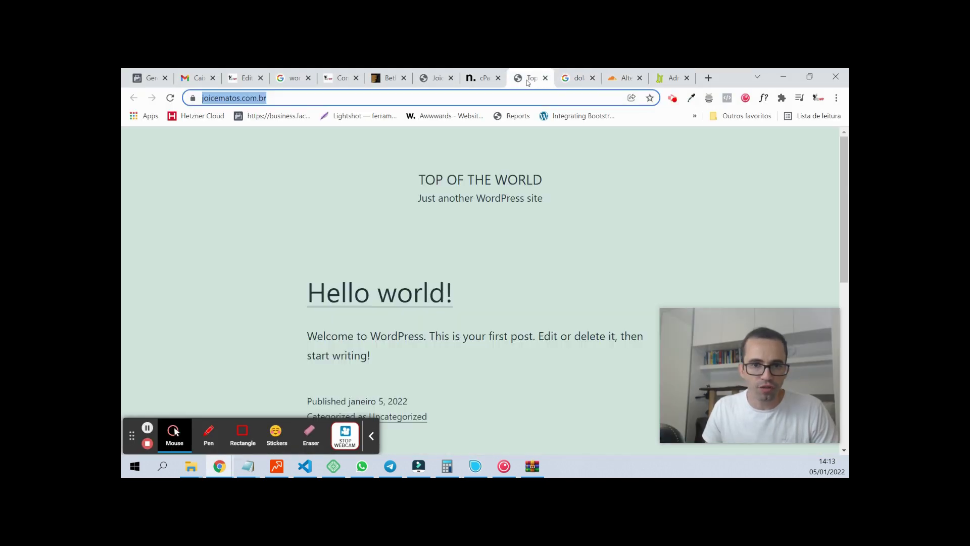
click(334, 96)
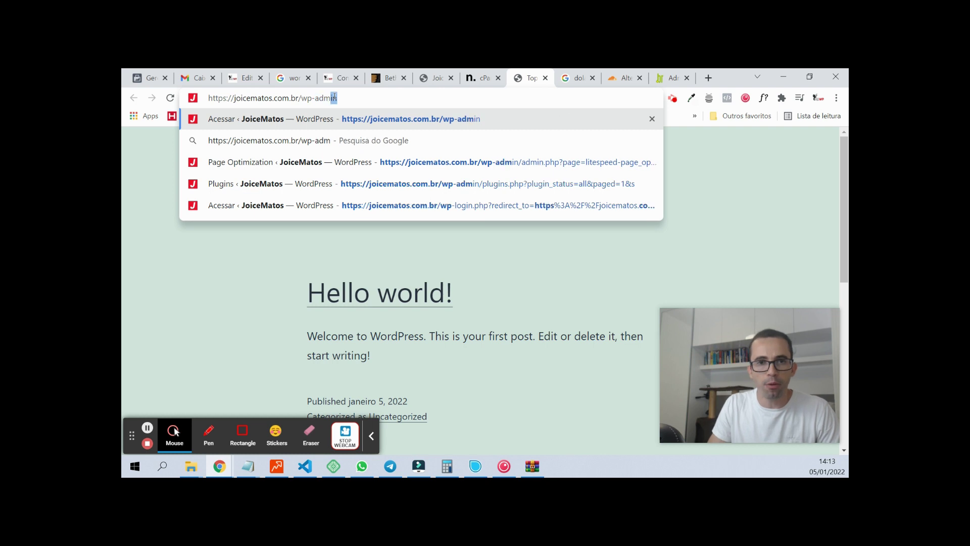
key(Return)
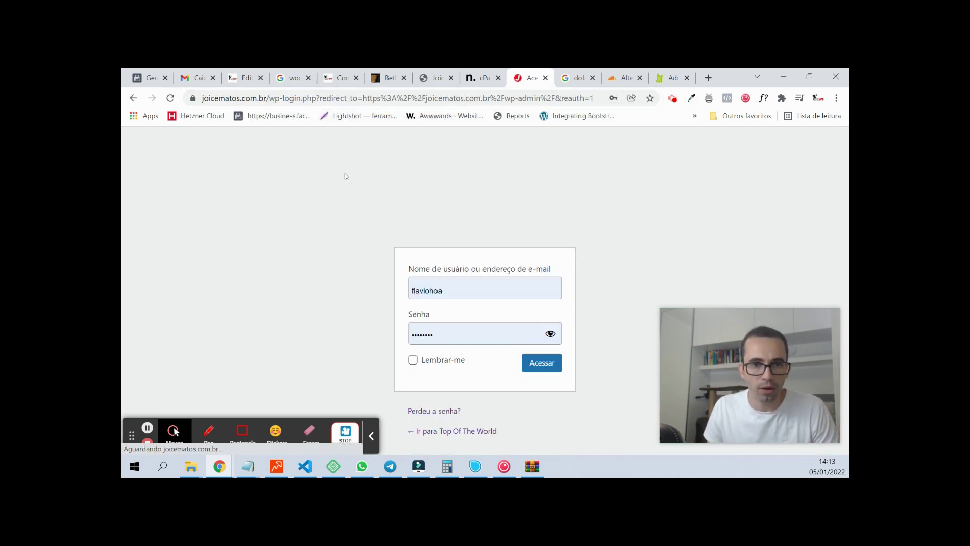
Step: Log in with the admin username and password to reach the Painel dashboard
double_click(479, 286)
text(admin)
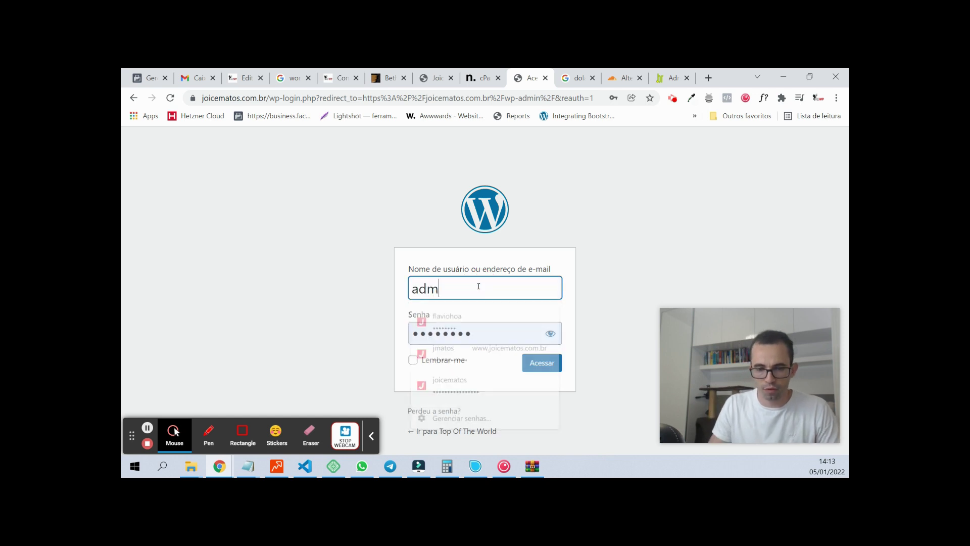
key(Tab)
text(a)
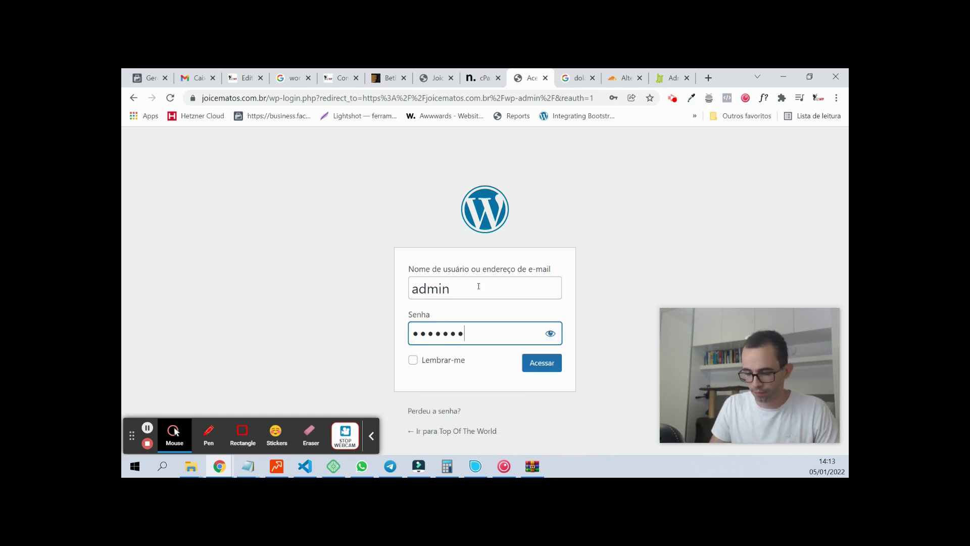
key(Return)
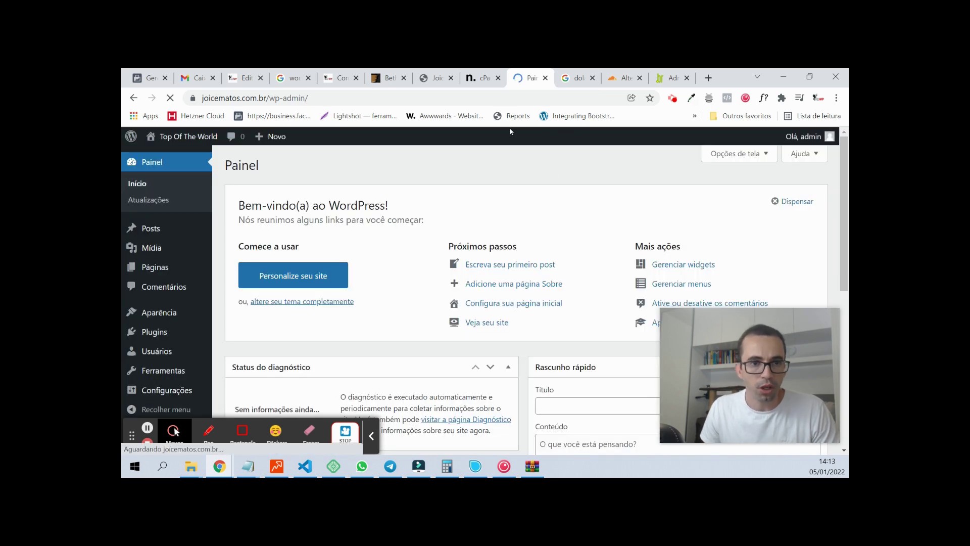
scroll(288, 247, down, 3)
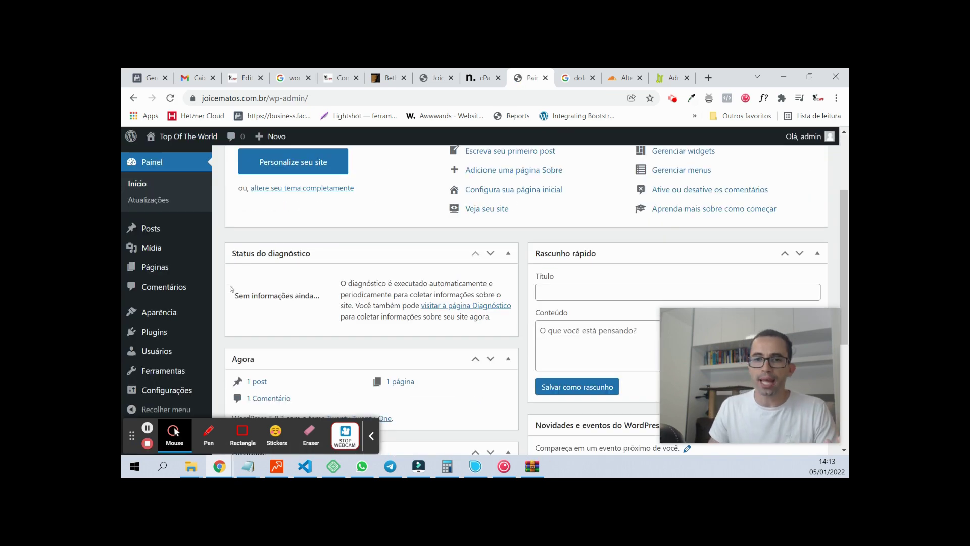
click(387, 74)
Step: Open the purchased downloads list and search it for 'bethe'
scroll(614, 339, down, 2)
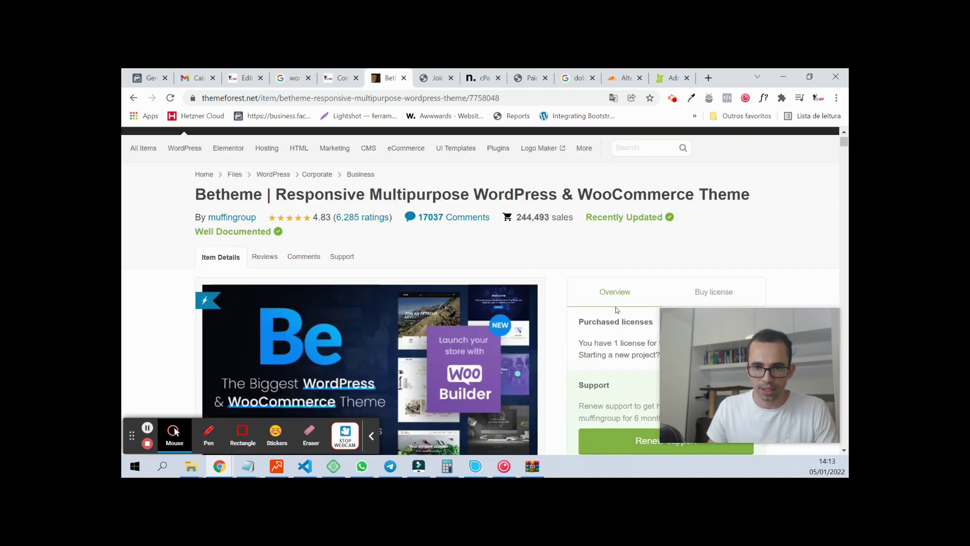
scroll(648, 305, up, 2)
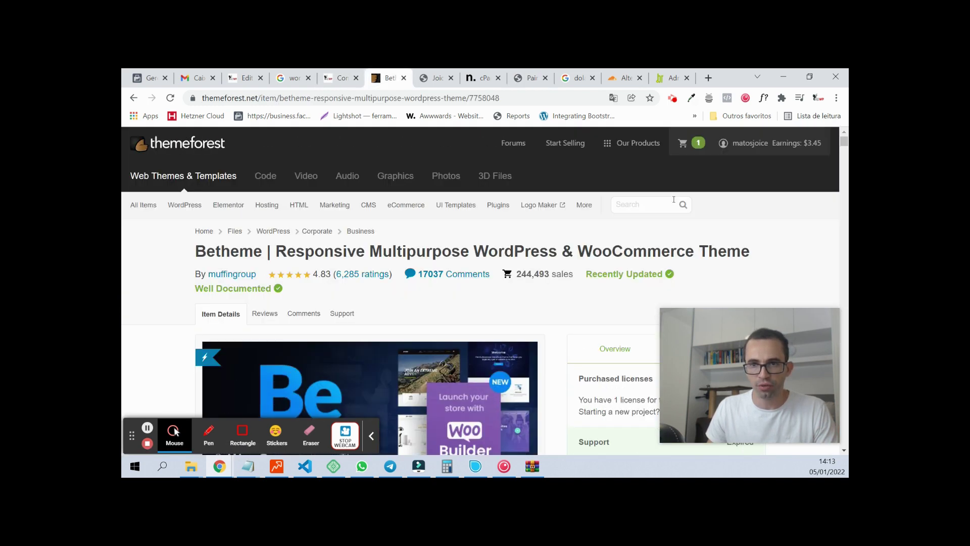
mouse_move(739, 145)
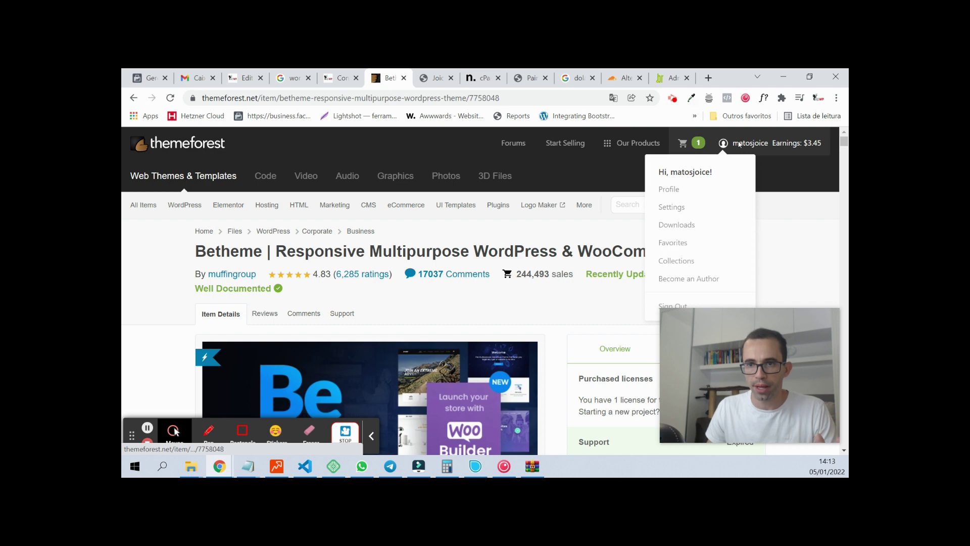
click(676, 225)
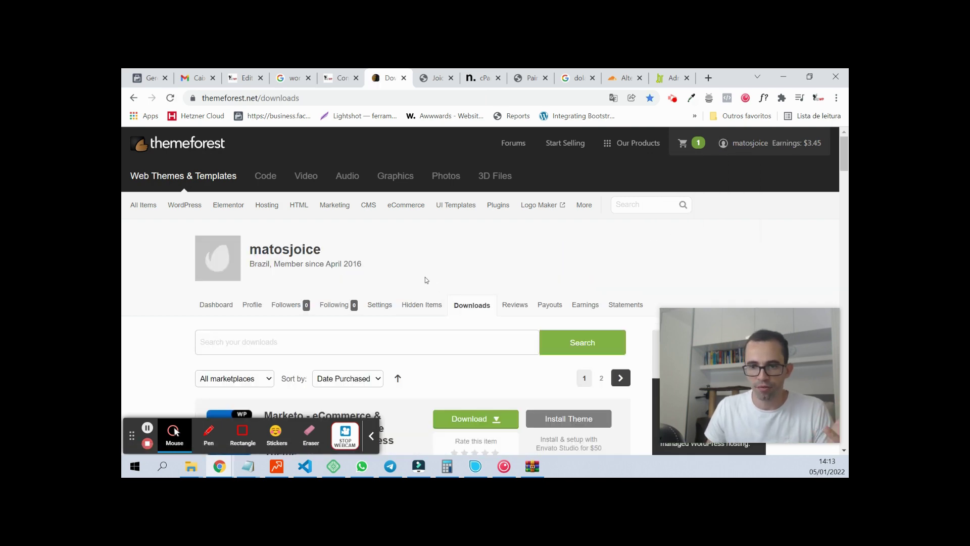
scroll(420, 291, down, 4)
scroll(410, 298, down, 5)
scroll(409, 302, down, 13)
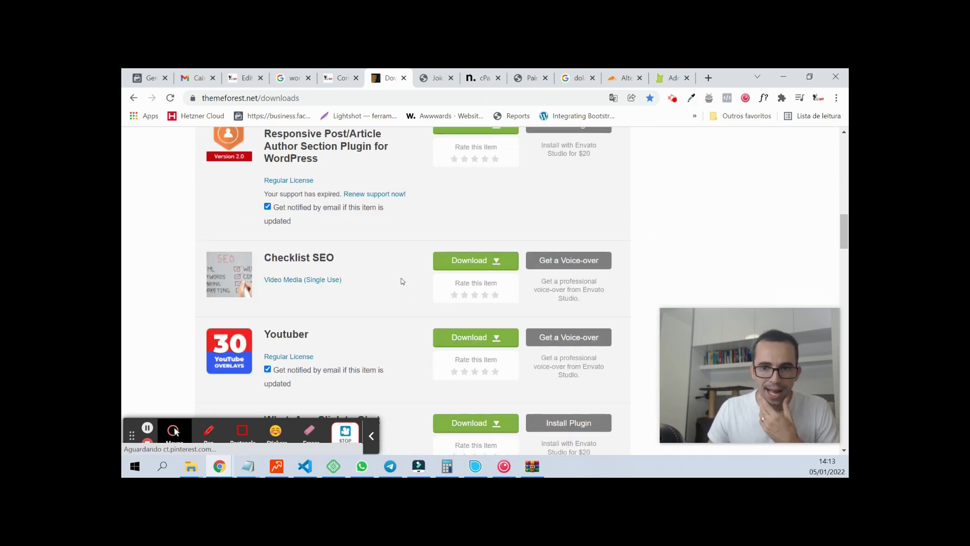
scroll(399, 263, up, 9)
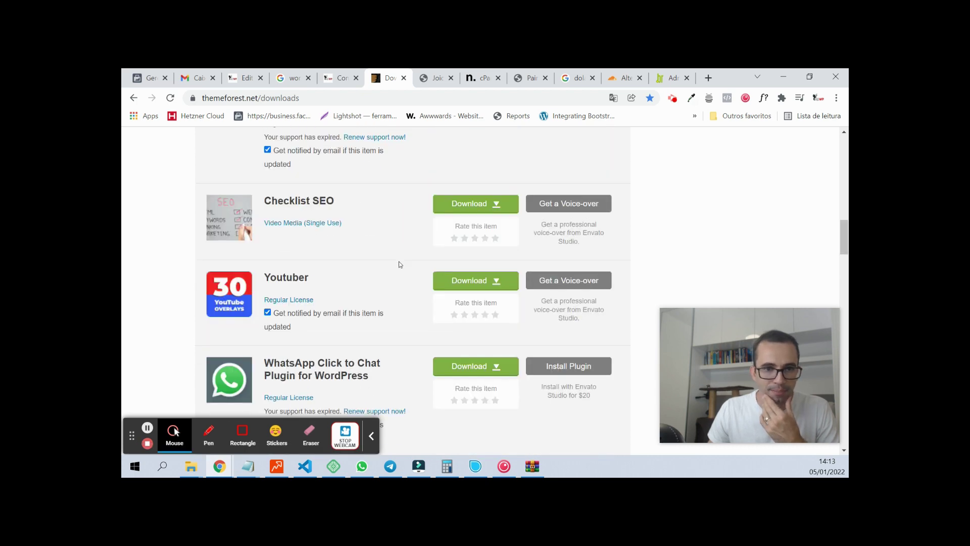
scroll(399, 261, down, 8)
scroll(393, 234, down, 10)
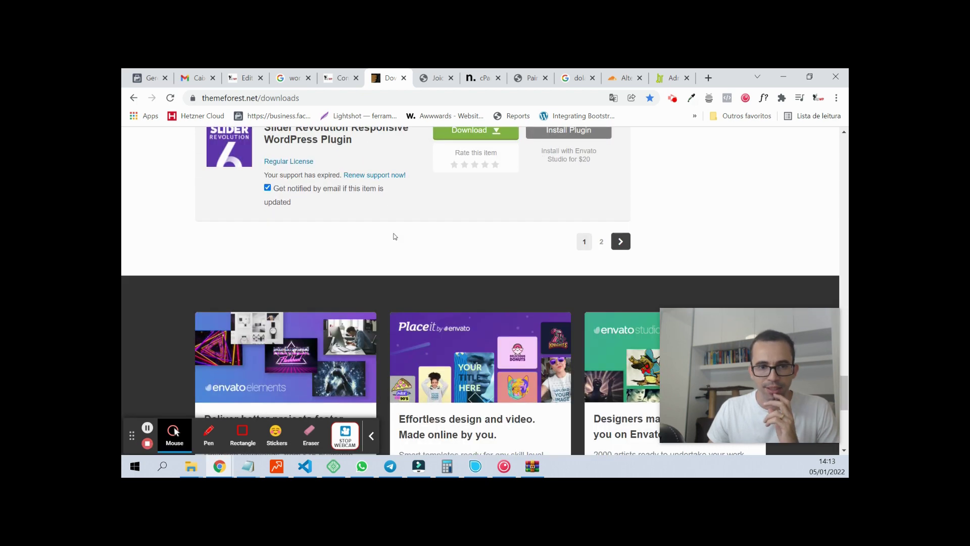
scroll(393, 235, up, 14)
scroll(395, 236, up, 10)
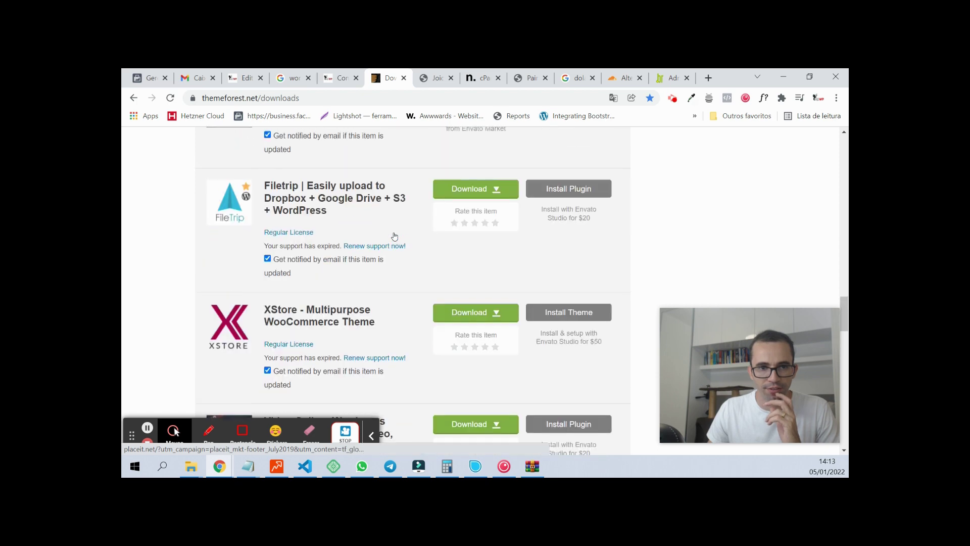
scroll(394, 236, up, 10)
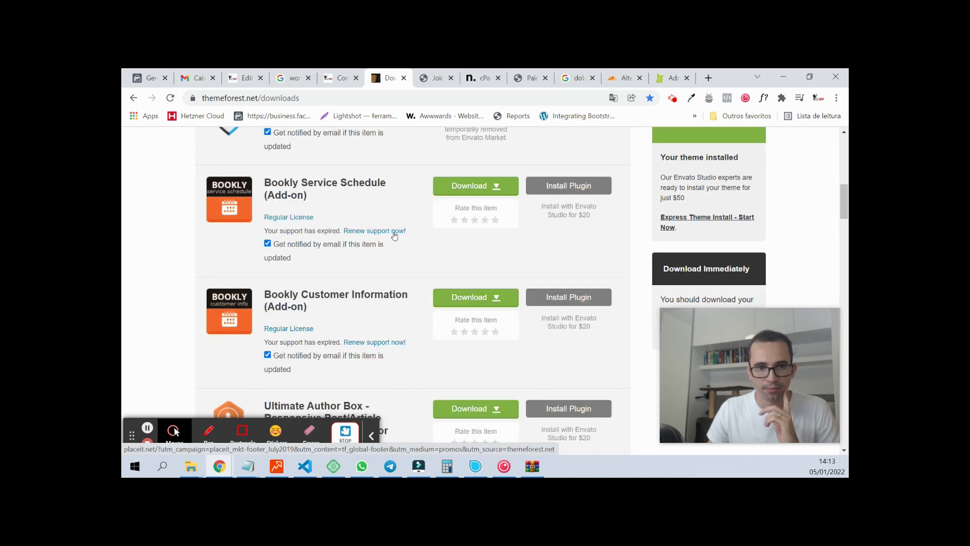
key(ctrl+f)
text(bethe)
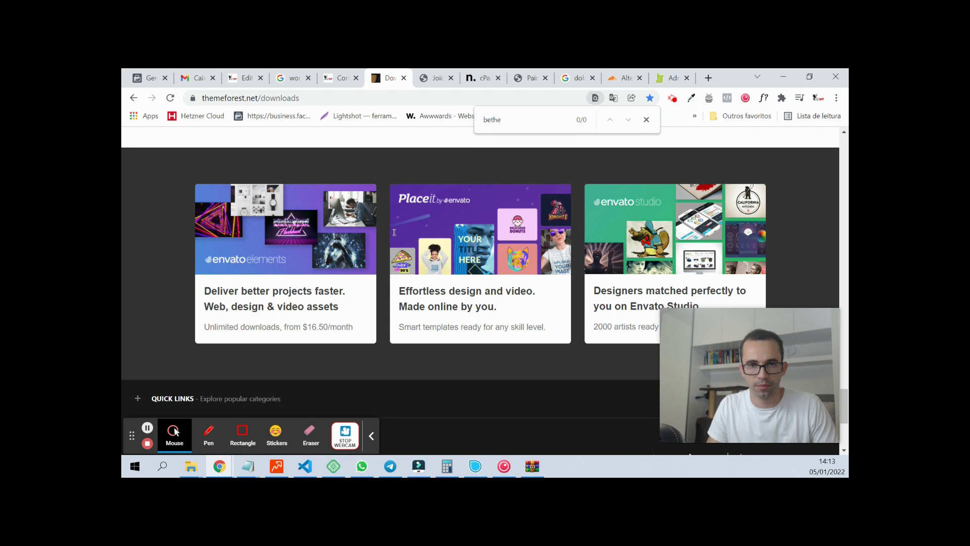
key(Escape)
Step: Go to page 2 of the downloads to find the Betheme purchase
scroll(786, 175, up, 15)
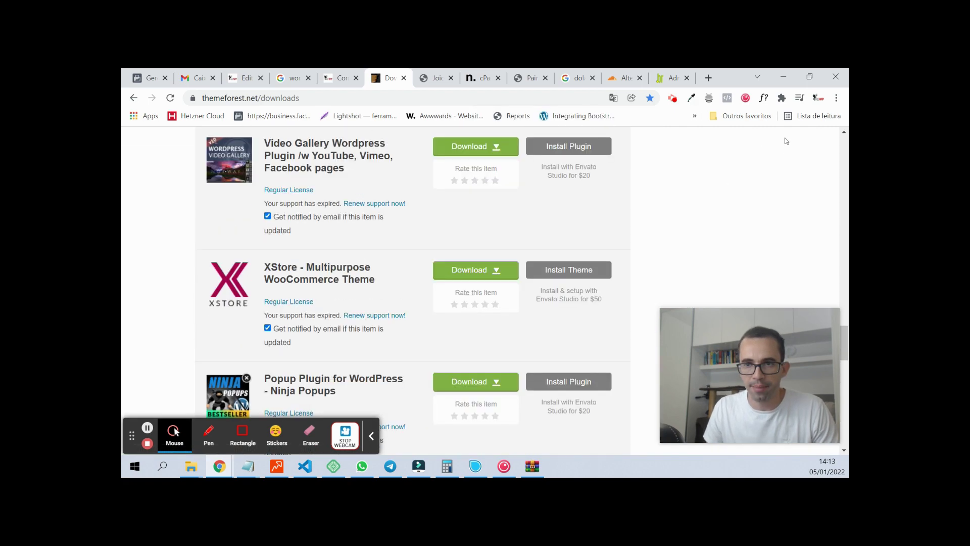
scroll(785, 176, up, 5)
mouse_move(759, 150)
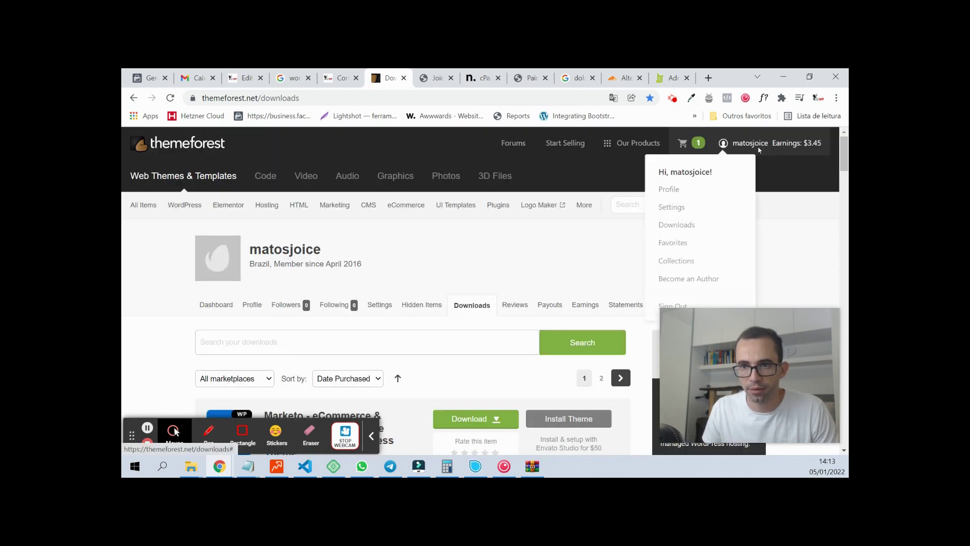
scroll(434, 218, down, 10)
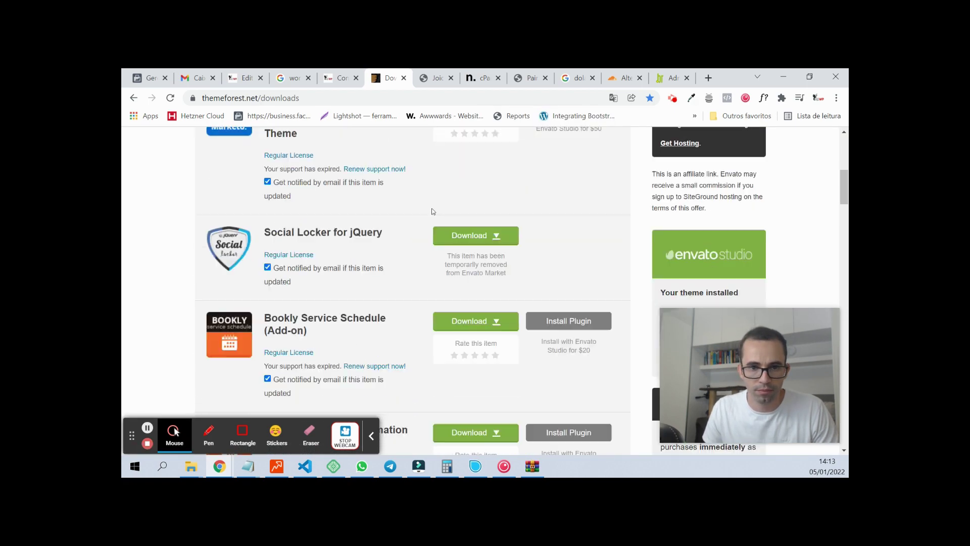
scroll(479, 285, down, 20)
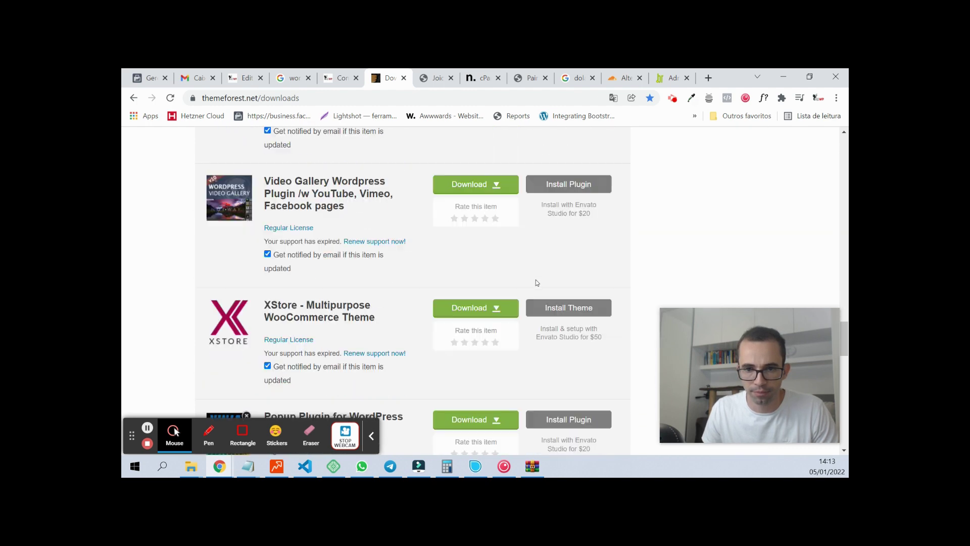
scroll(551, 290, down, 10)
scroll(581, 227, up, 6)
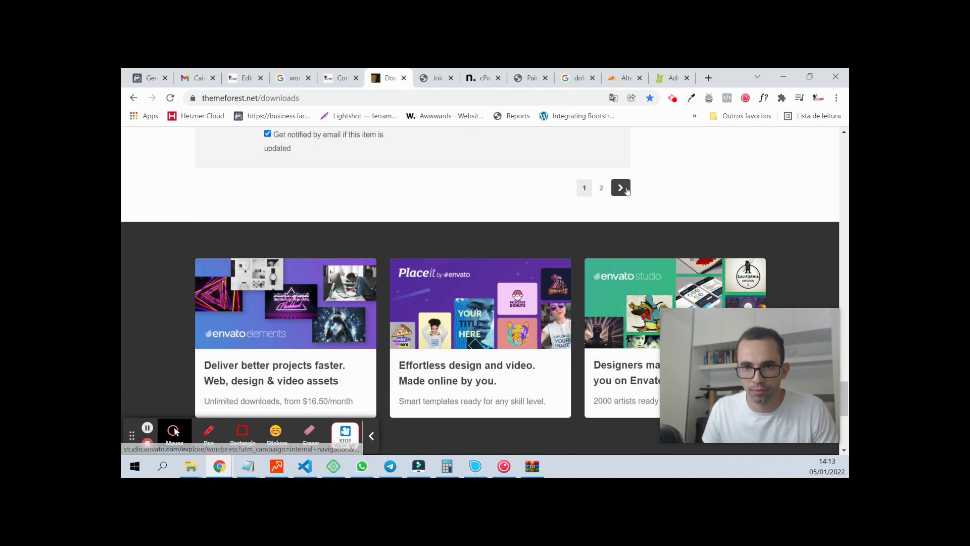
click(601, 188)
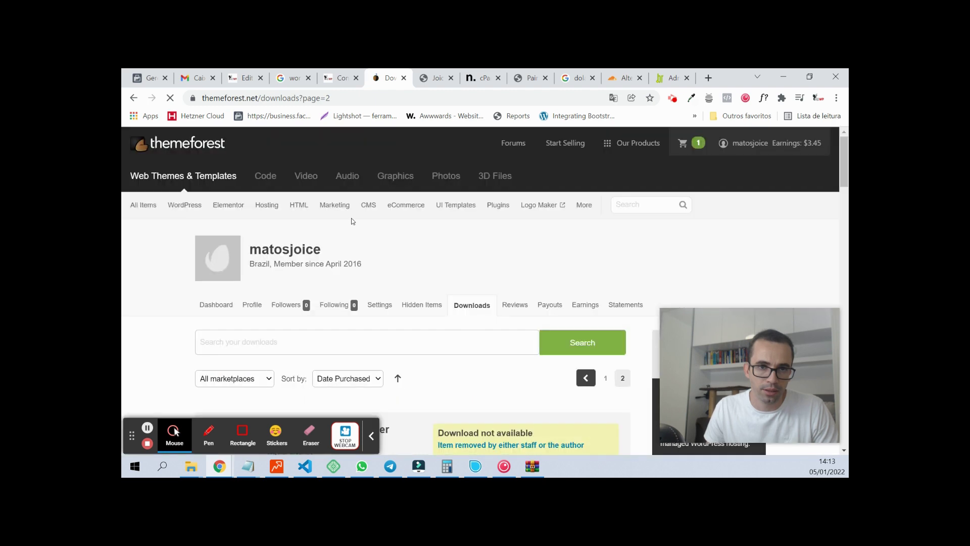
scroll(336, 264, down, 5)
scroll(336, 265, down, 10)
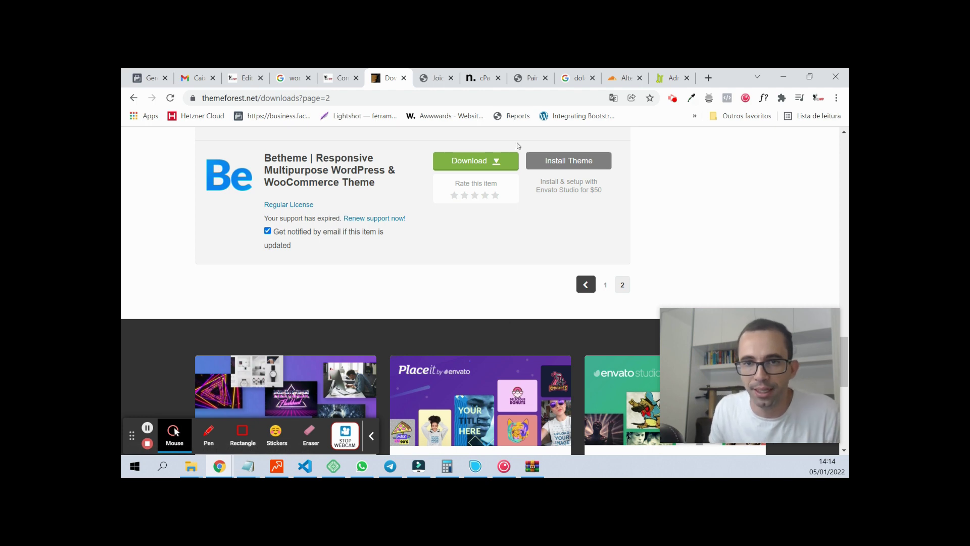
Step: Glance at the WordPress admin, then move to the Napoleon hosting client area
click(350, 73)
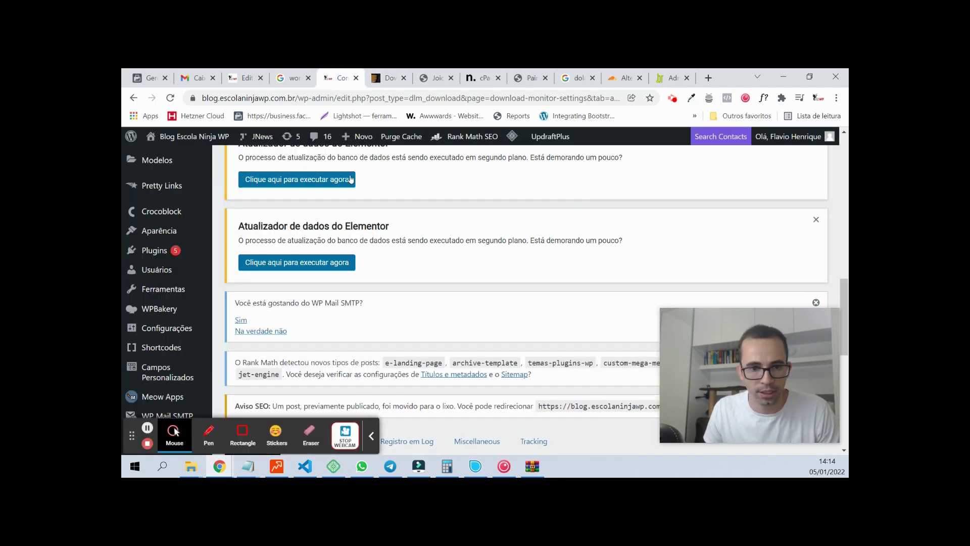
scroll(399, 250, down, 3)
click(384, 75)
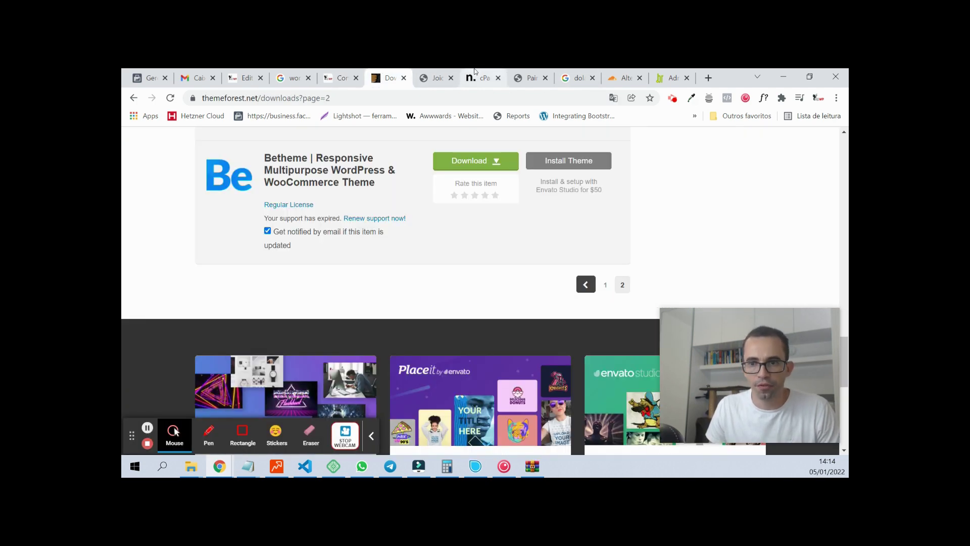
click(441, 74)
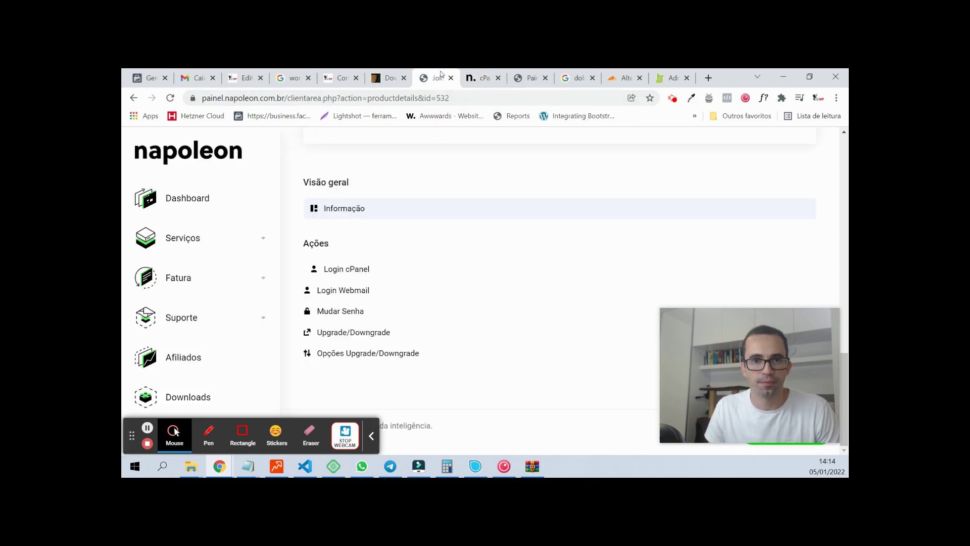
Step: Upload themeforest-GFIAh0eX-betheme-responsive-multipurpose-wordpress-theme.zip under Temas > Adicionar novo and install it
click(486, 73)
click(528, 74)
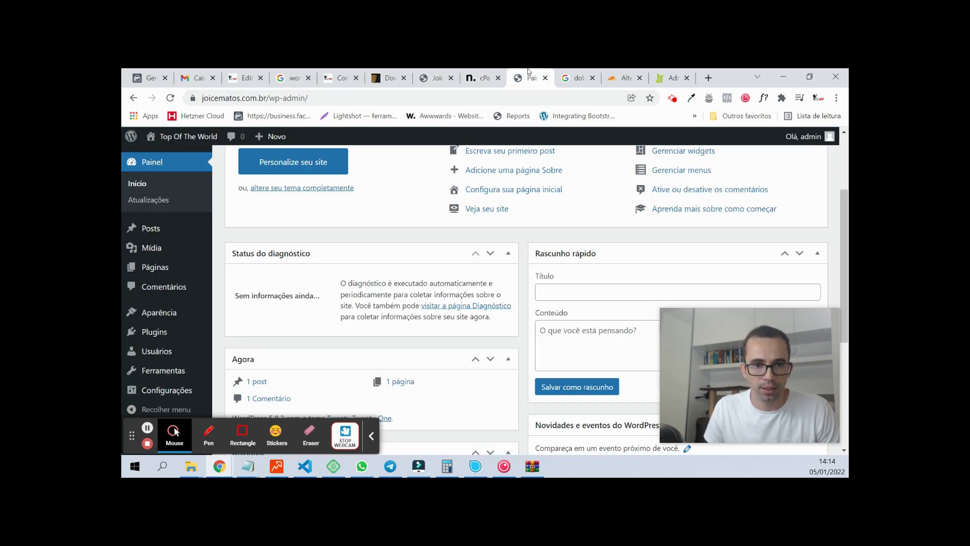
mouse_move(157, 313)
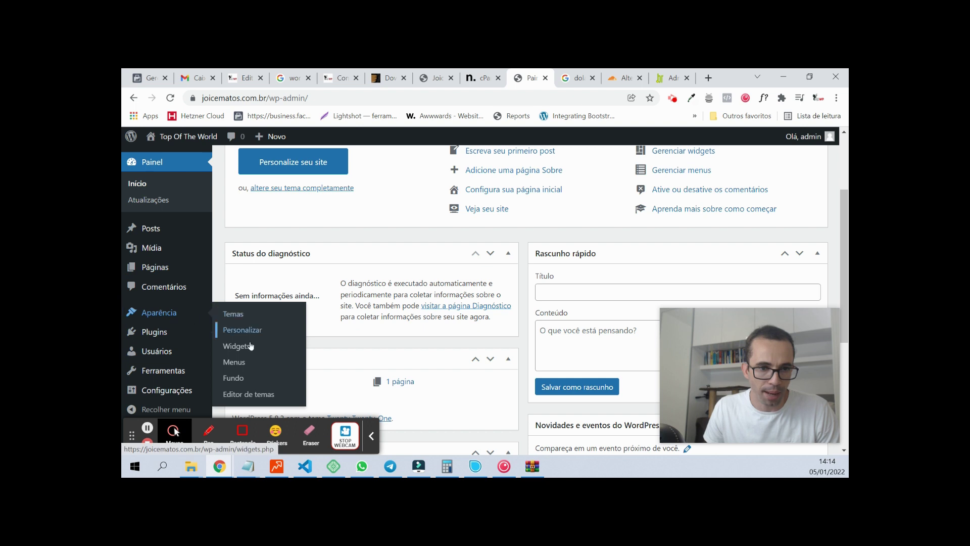
click(243, 315)
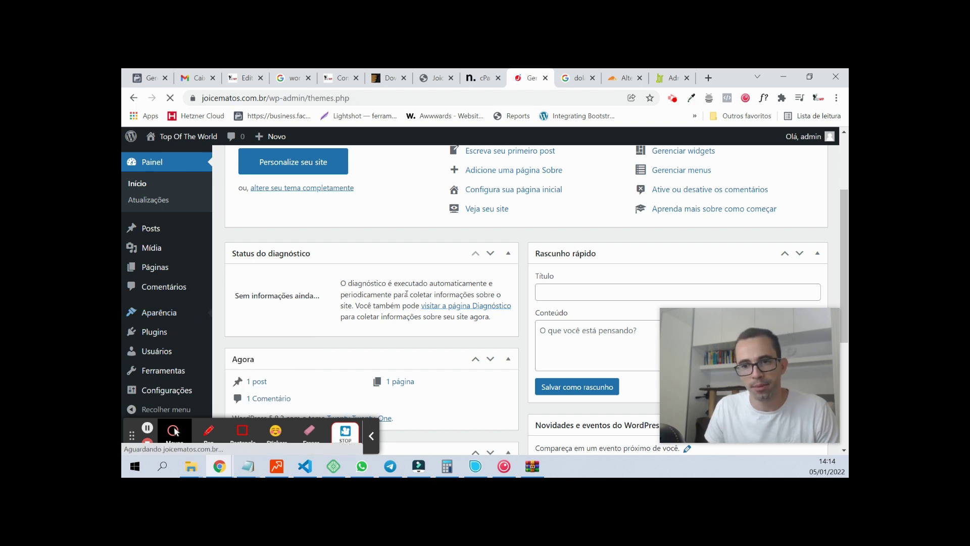
click(329, 166)
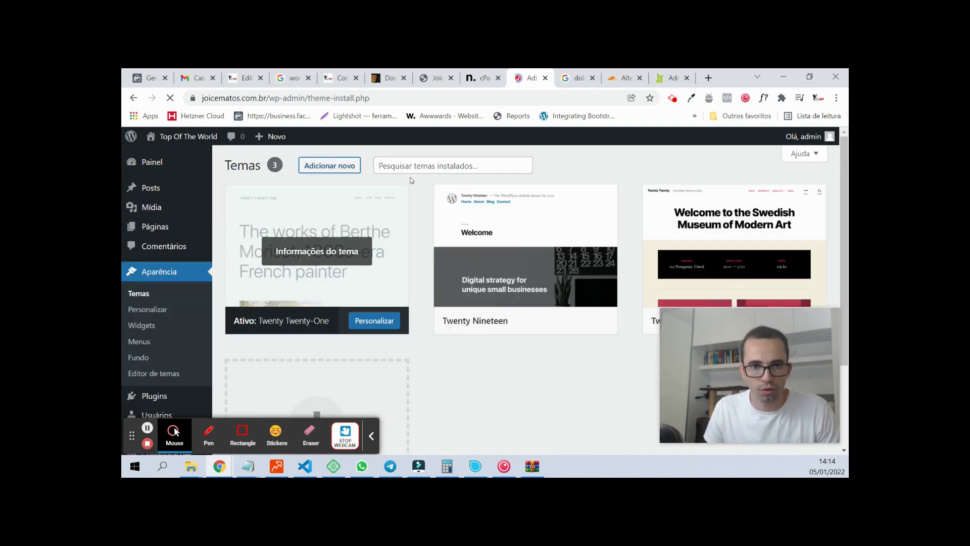
click(352, 162)
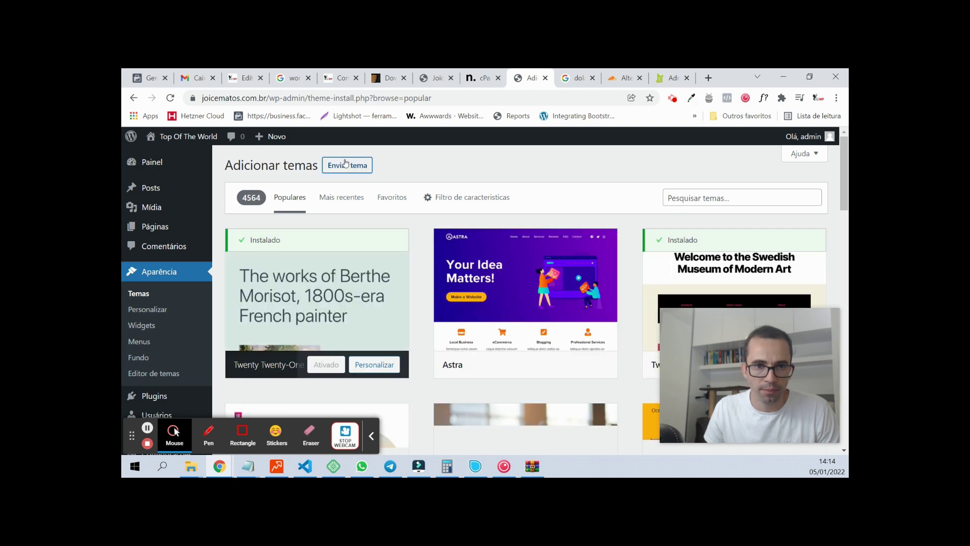
click(436, 263)
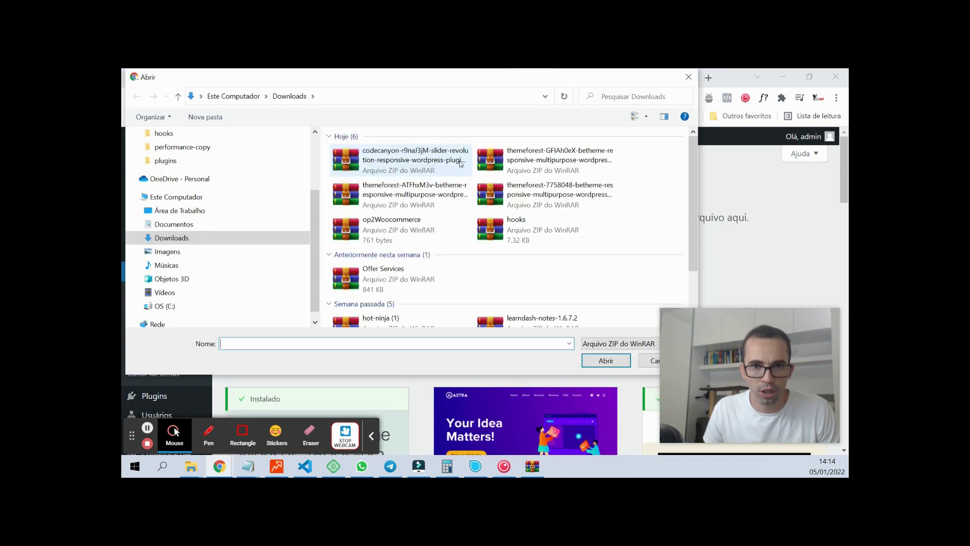
click(533, 162)
double_click(576, 160)
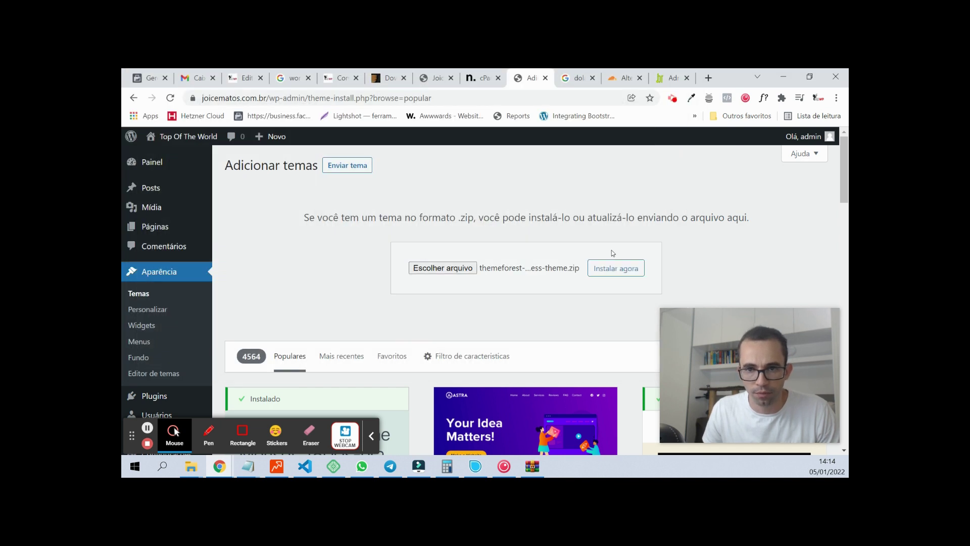
click(616, 268)
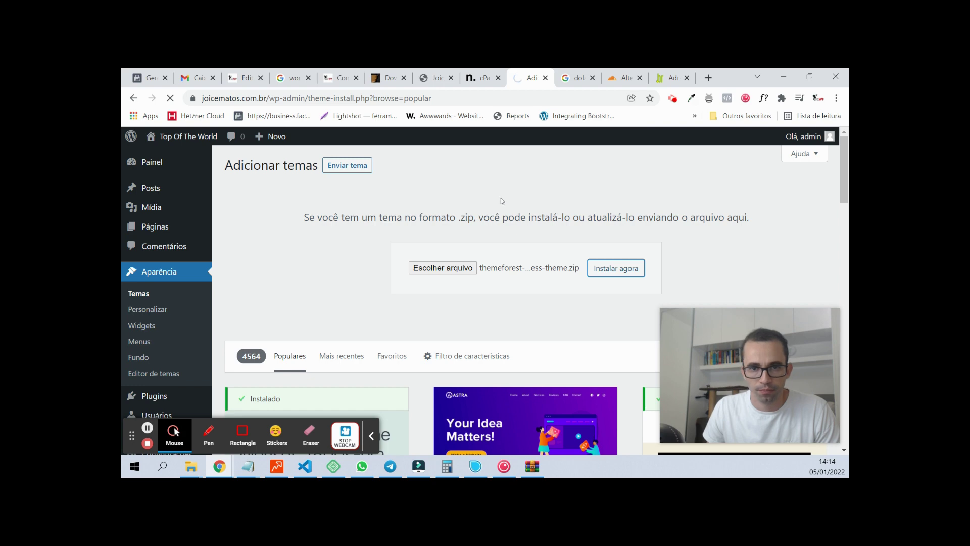
Step: Review the failed install's missing style.css error and close the Google search tab
scroll(531, 186, down, 5)
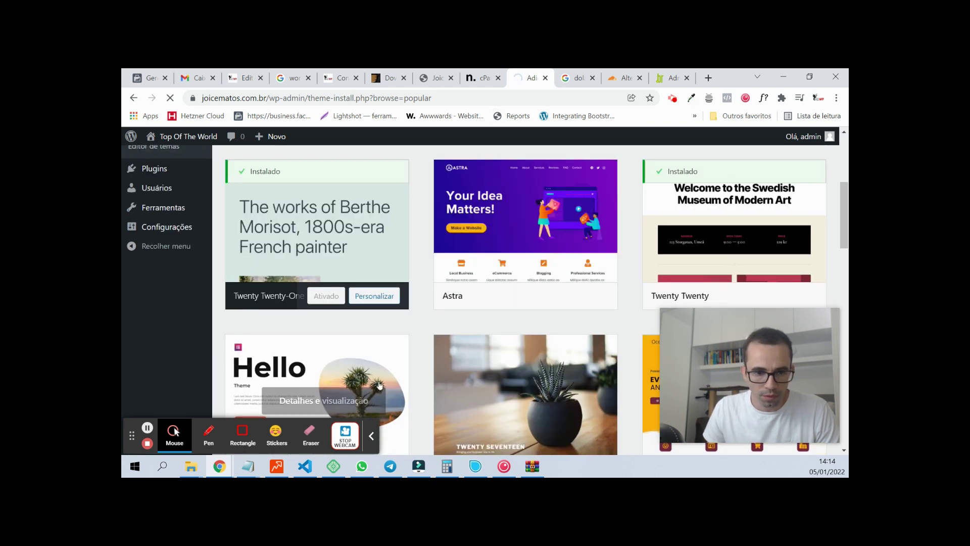
click(372, 436)
scroll(426, 313, up, 5)
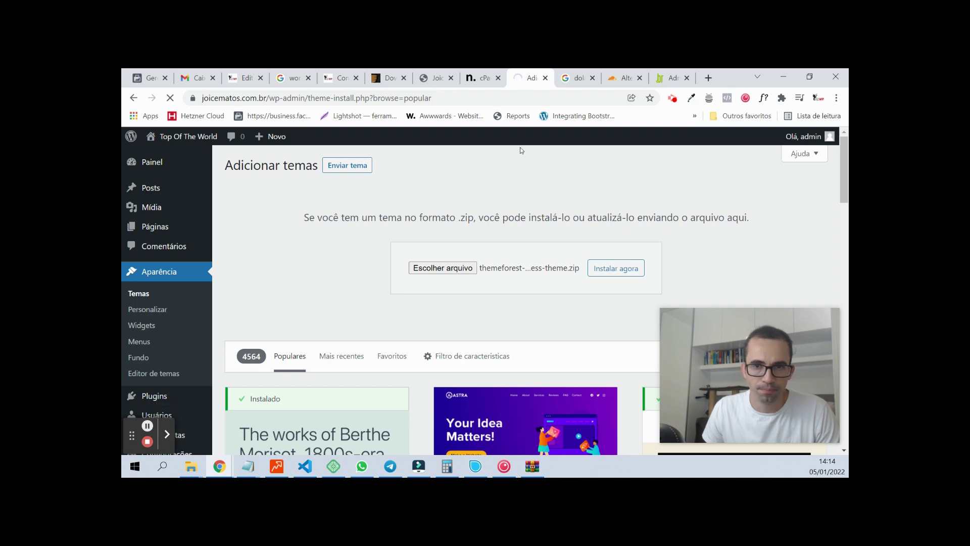
click(586, 81)
click(592, 78)
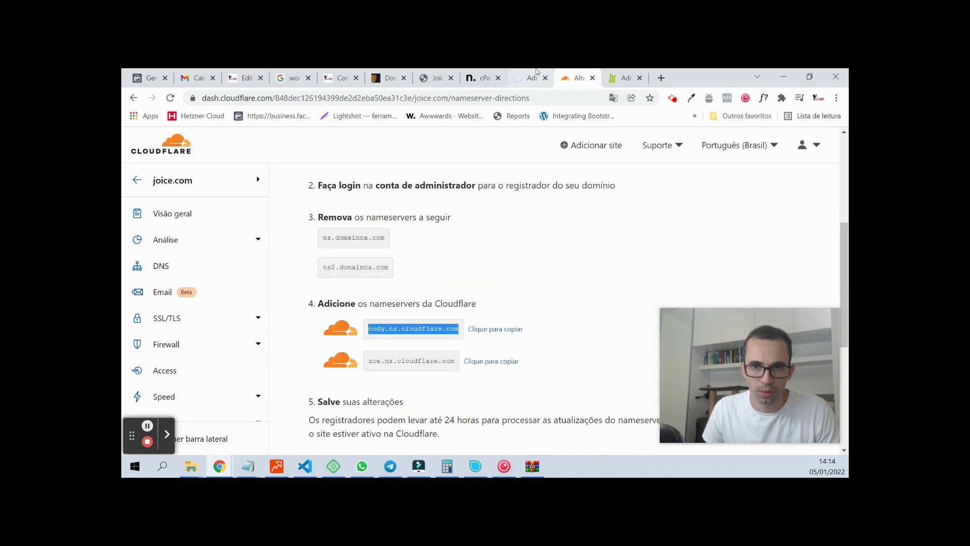
click(536, 74)
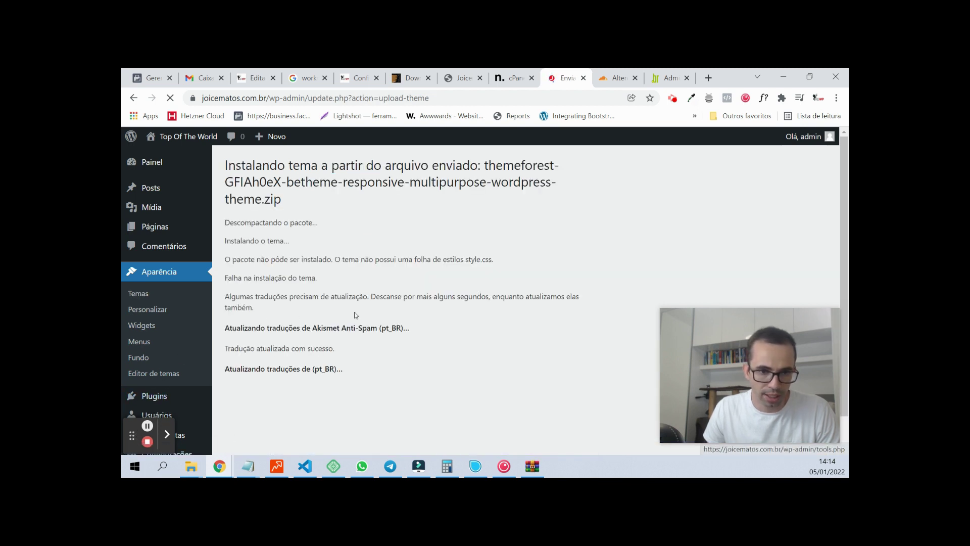
Step: Open Betheme's download options on ThemeForest to get the installable WordPress file
scroll(305, 359, down, 2)
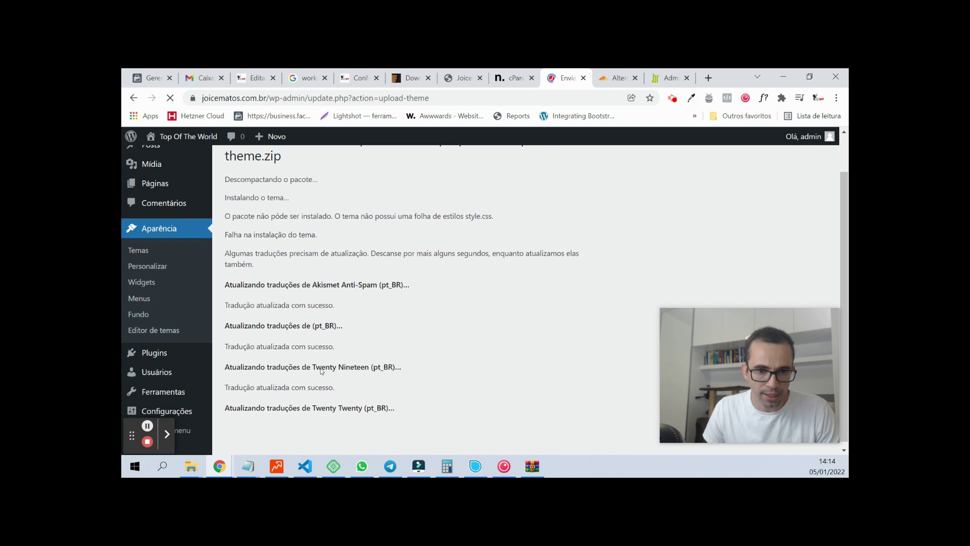
scroll(372, 351, down, 1)
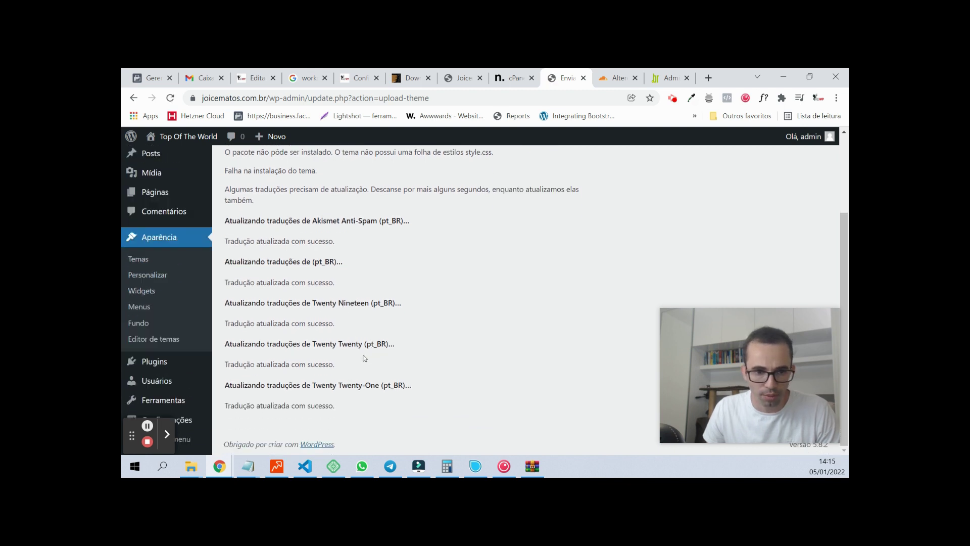
scroll(462, 317, up, 2)
scroll(305, 366, down, 2)
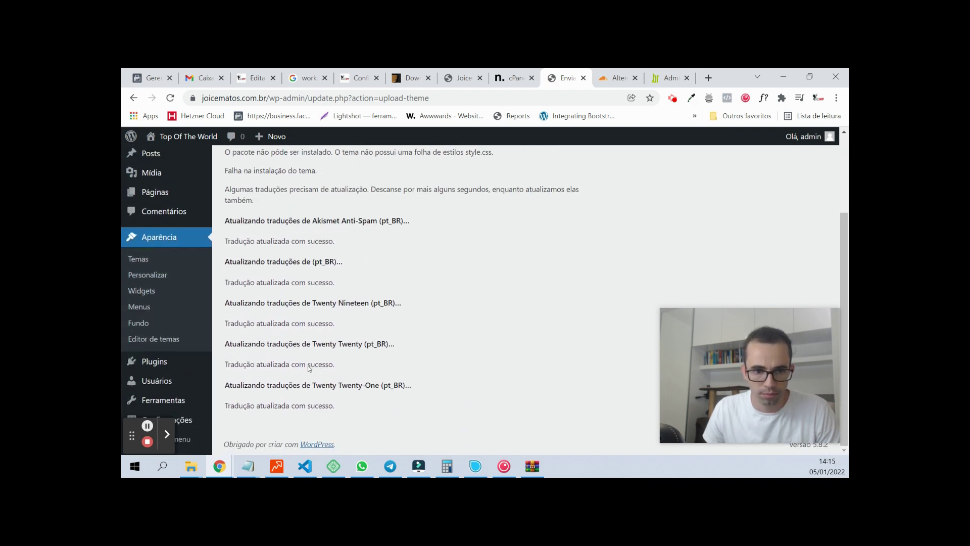
scroll(337, 360, up, 2)
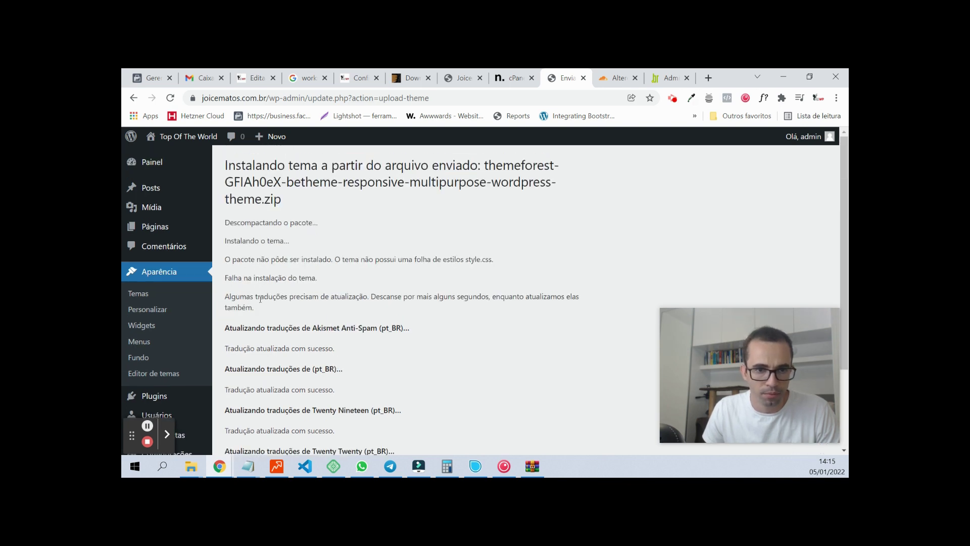
click(147, 427)
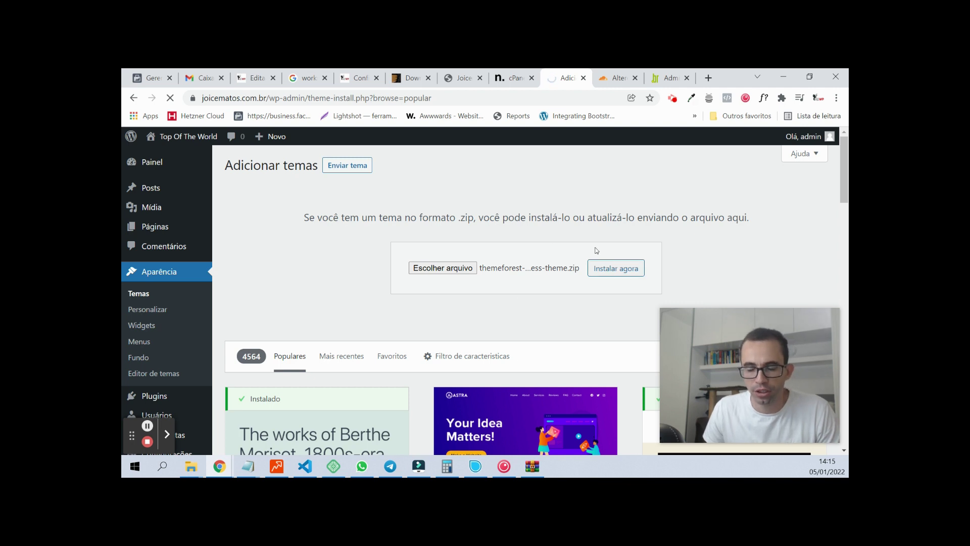
click(418, 71)
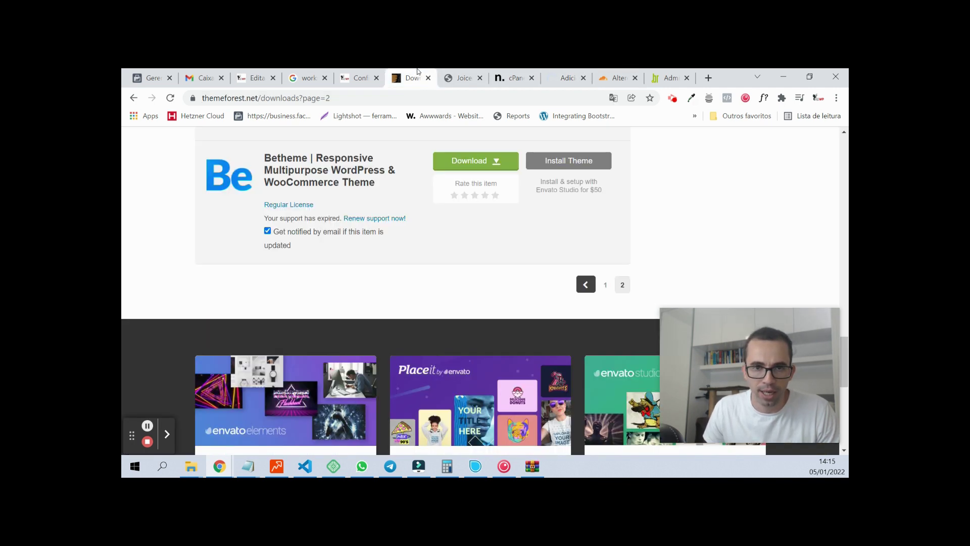
click(472, 159)
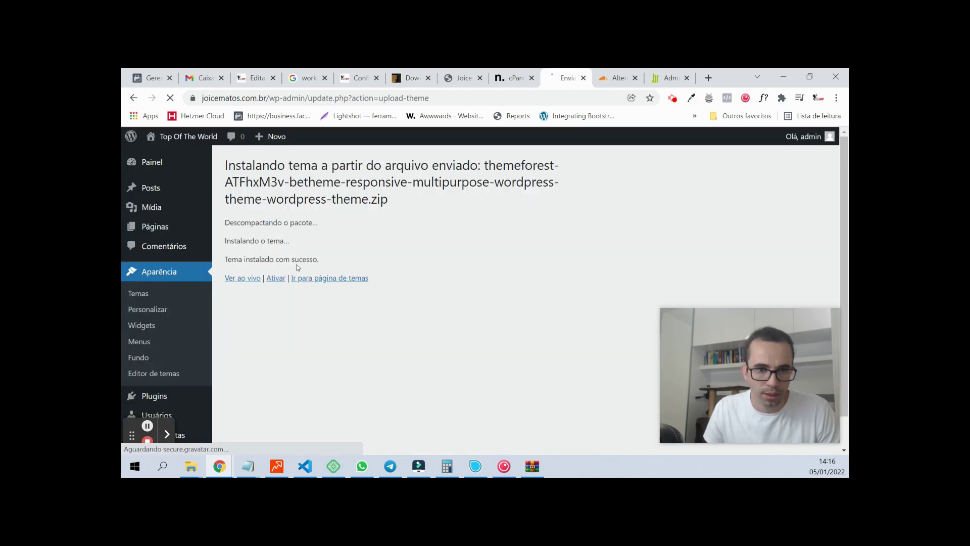
Step: Activate the newly installed Betheme theme and focus its purchase code field
click(277, 277)
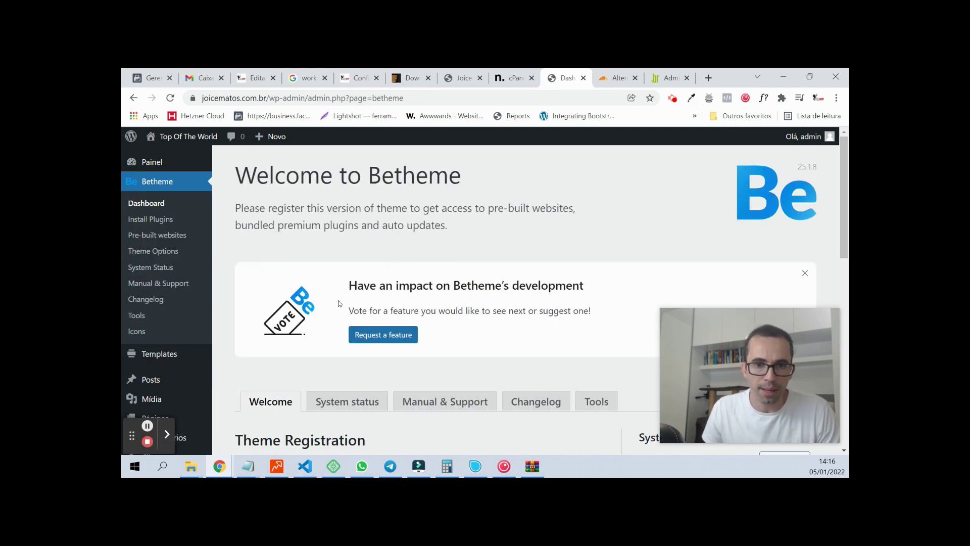
scroll(505, 233, down, 5)
click(340, 233)
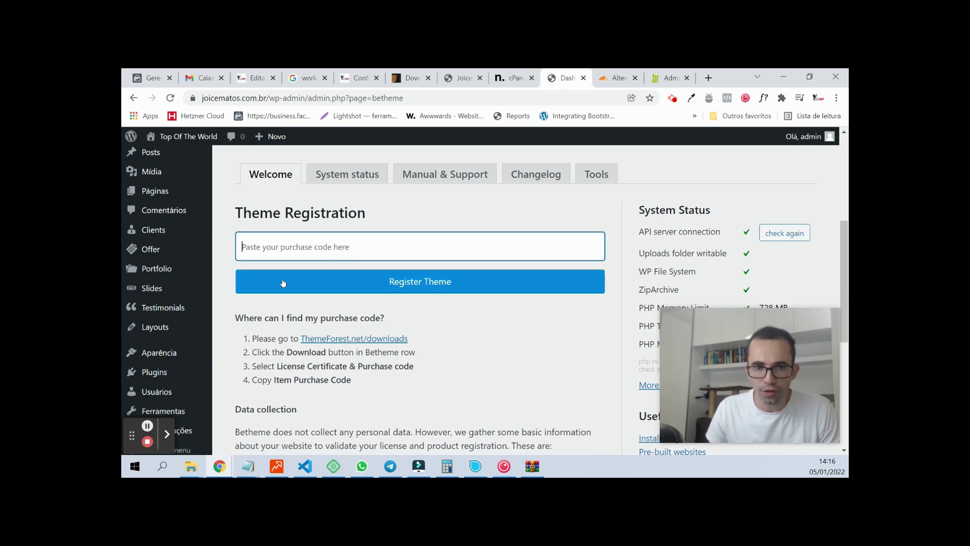
click(147, 426)
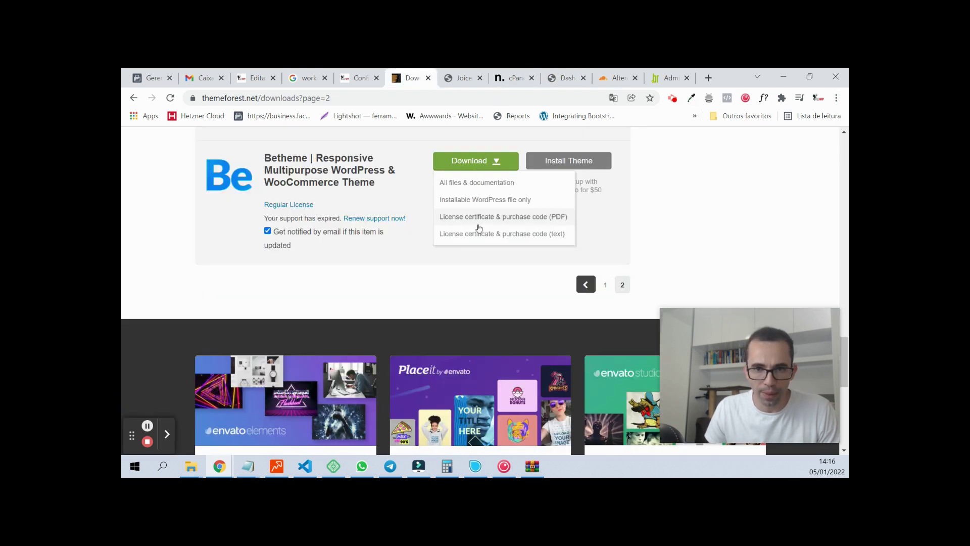
Step: Download the licence certificate and purchase code as text and confirm Betheme's registration
click(475, 234)
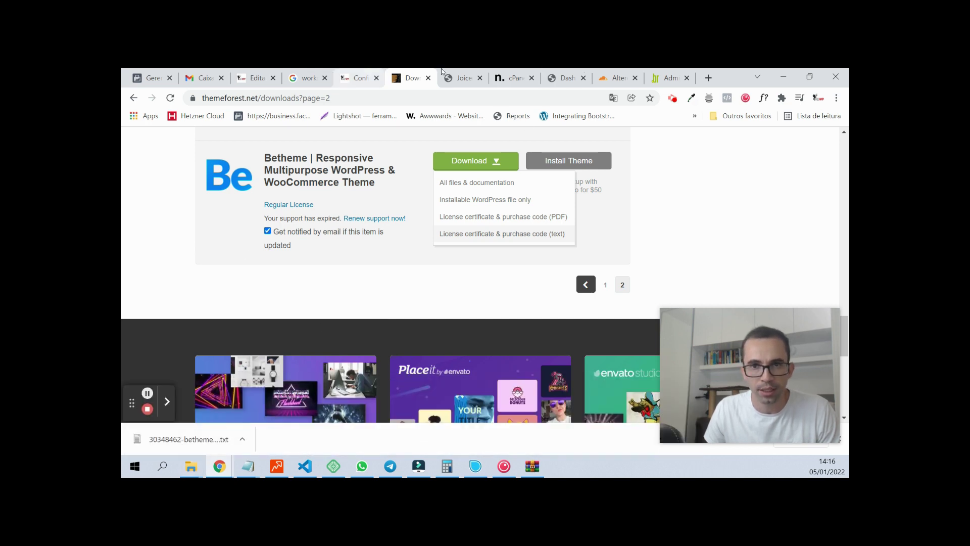
click(147, 393)
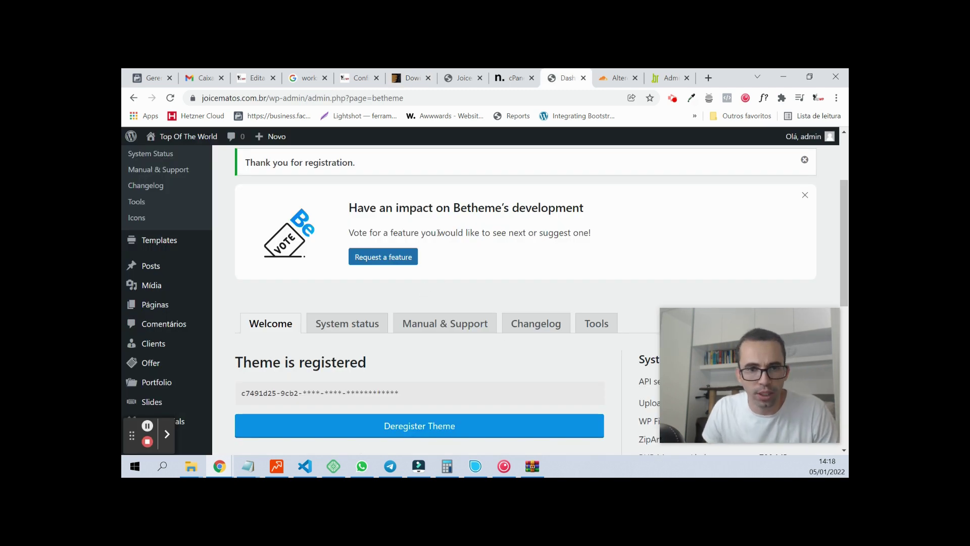
scroll(437, 233, up, 3)
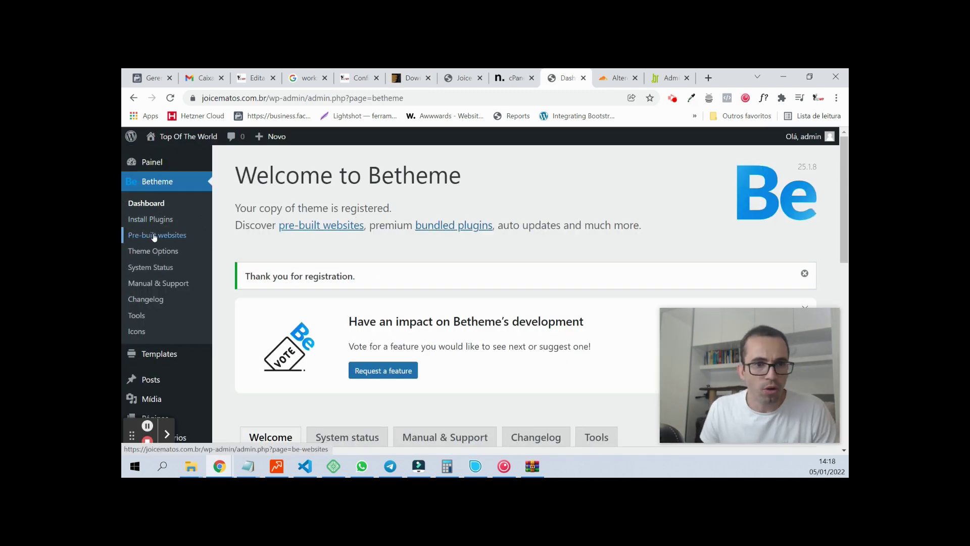
click(410, 77)
click(328, 398)
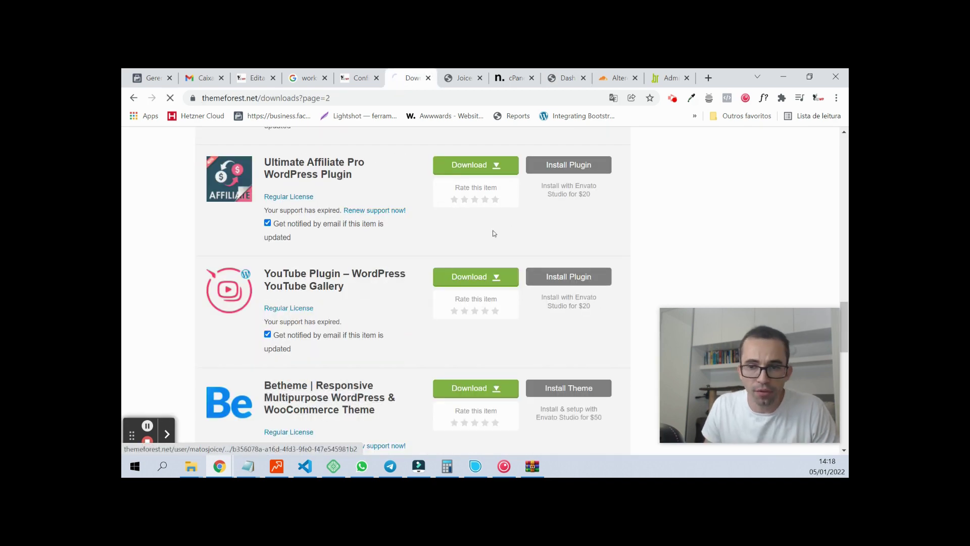
Step: Open Betheme's live preview and jump to its pre-built websites gallery
scroll(497, 197, down, 15)
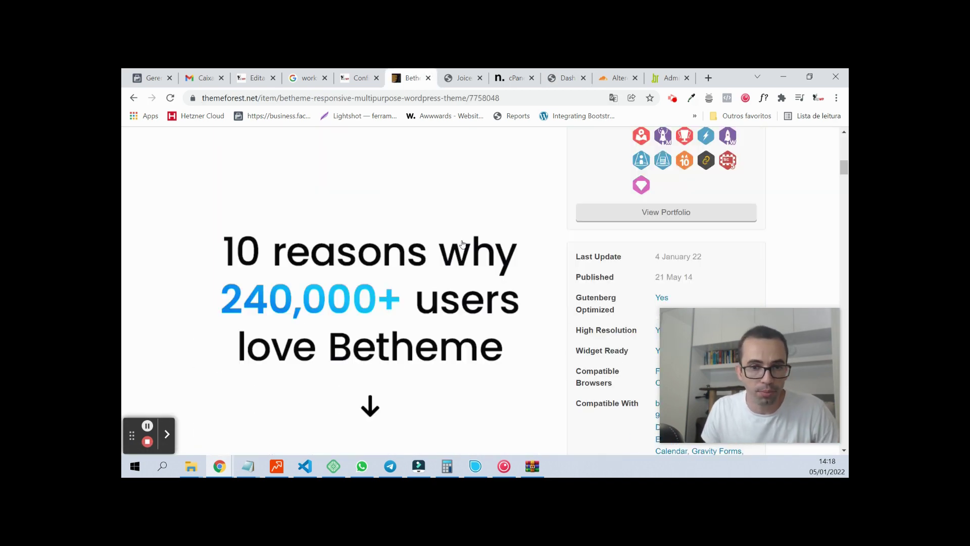
scroll(366, 192, up, 6)
click(367, 191)
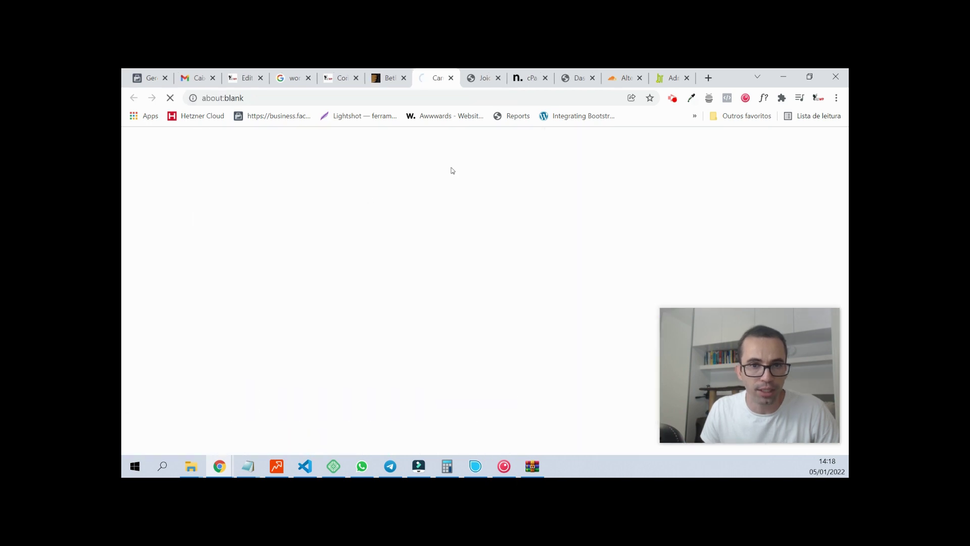
click(337, 185)
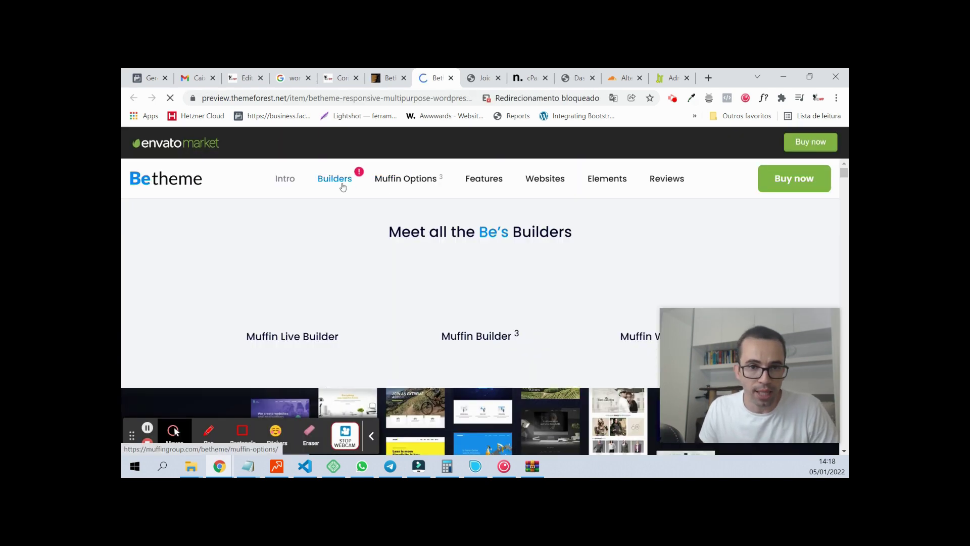
scroll(439, 186, up, 5)
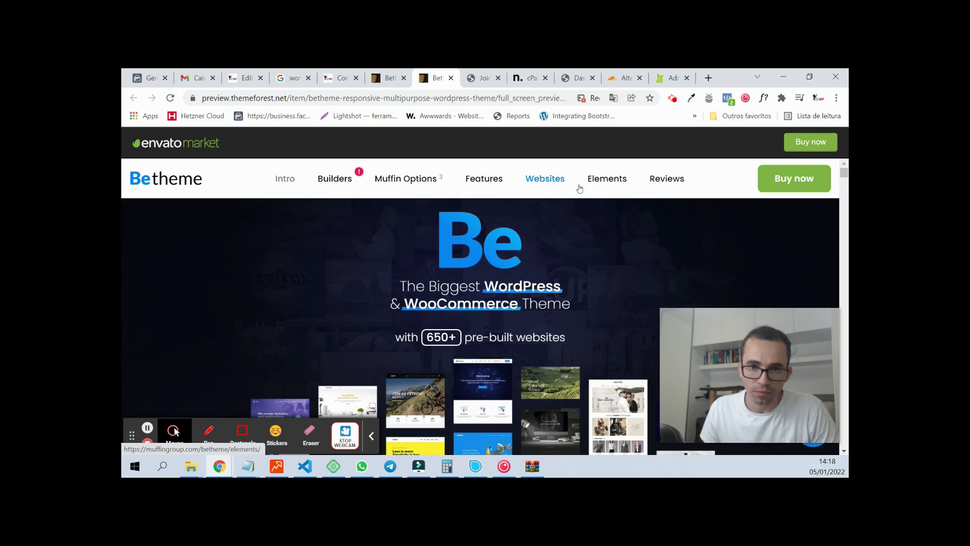
click(553, 181)
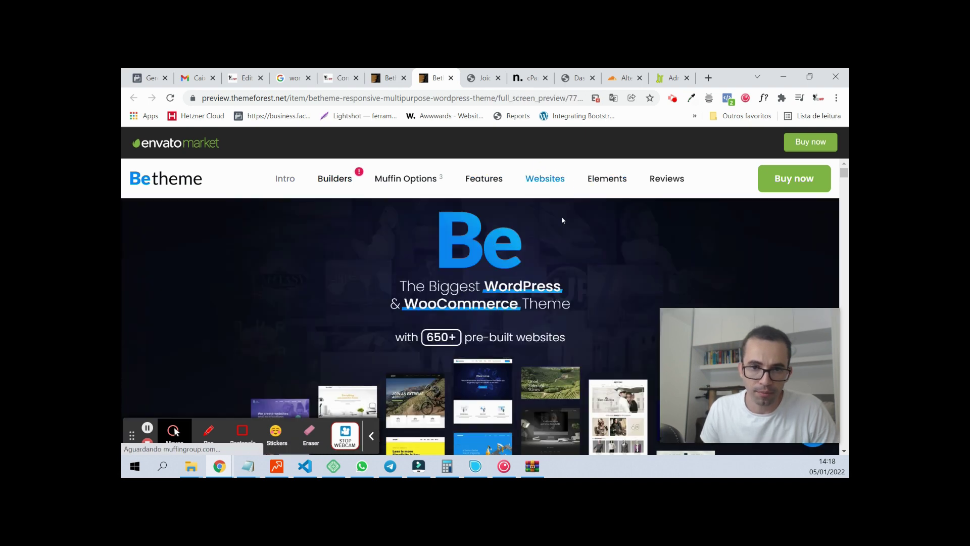
Step: Filter the demo gallery to Elementor-based websites
scroll(514, 258, down, 10)
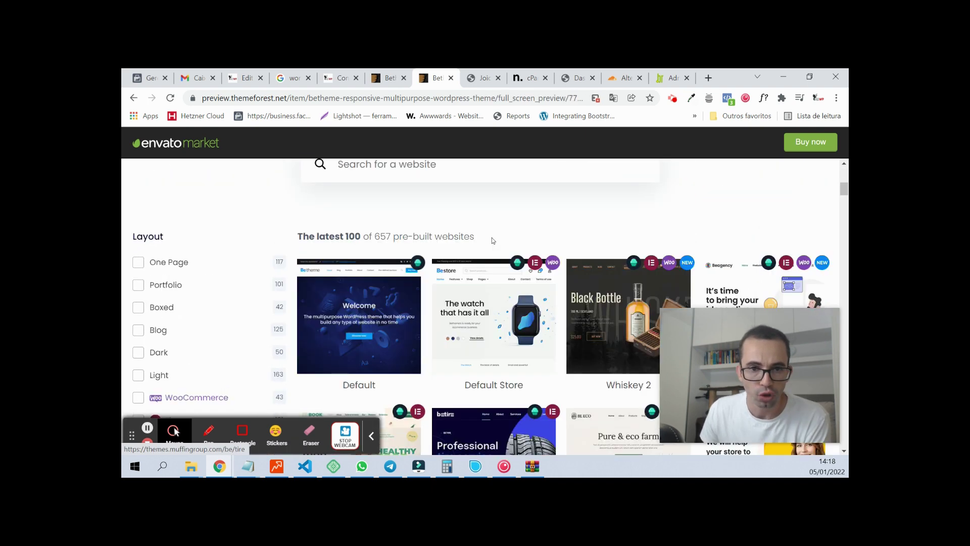
drag(729, 336, 722, 420)
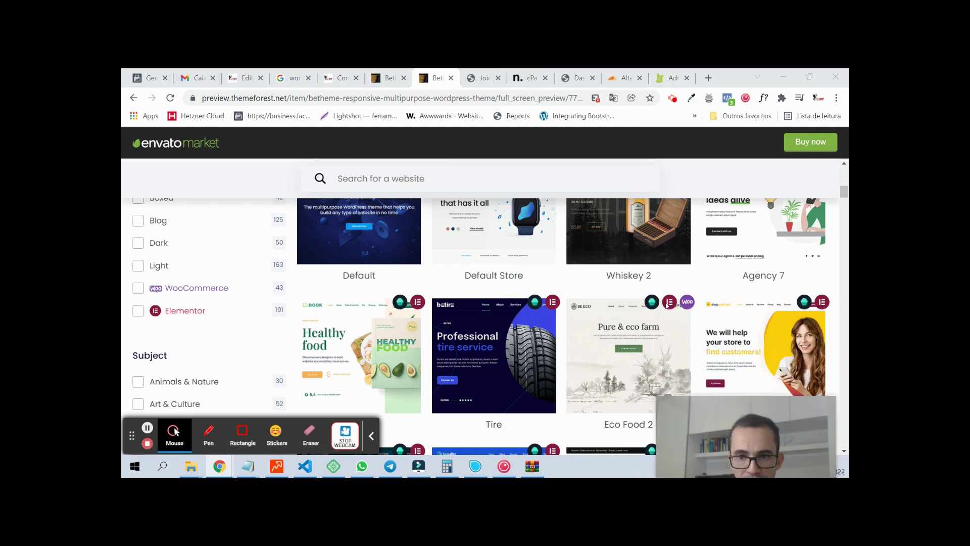
scroll(427, 270, up, 6)
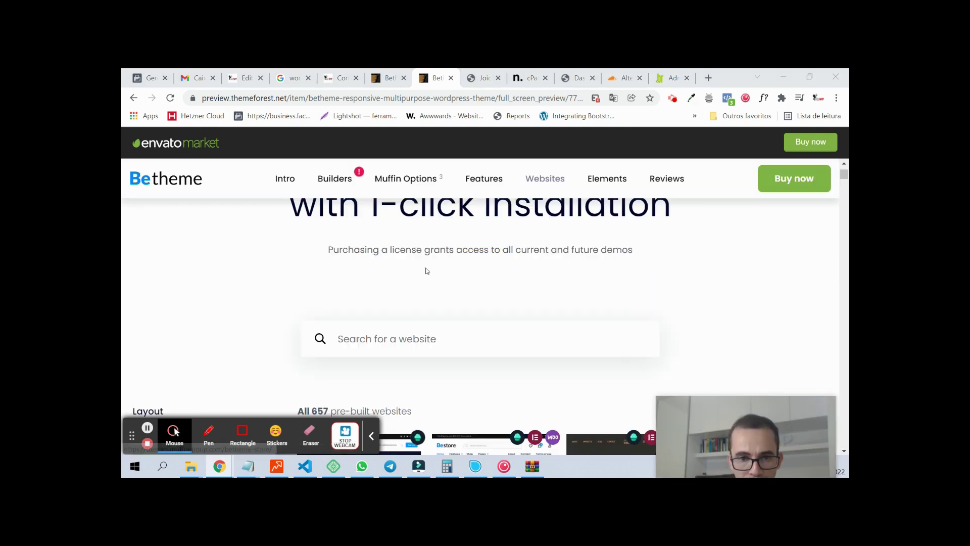
scroll(480, 269, down, 4)
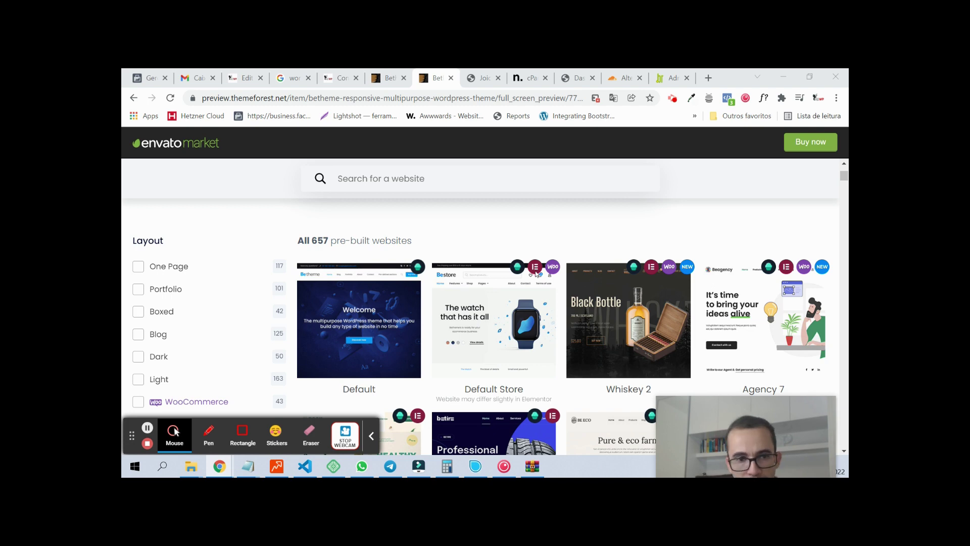
scroll(167, 292, down, 1)
scroll(167, 292, down, 2)
scroll(174, 303, up, 3)
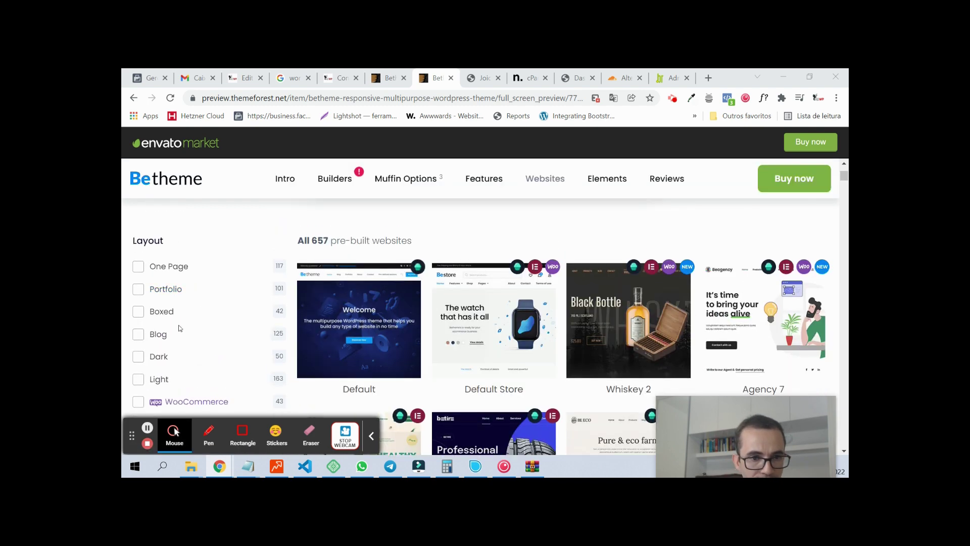
scroll(179, 311, down, 3)
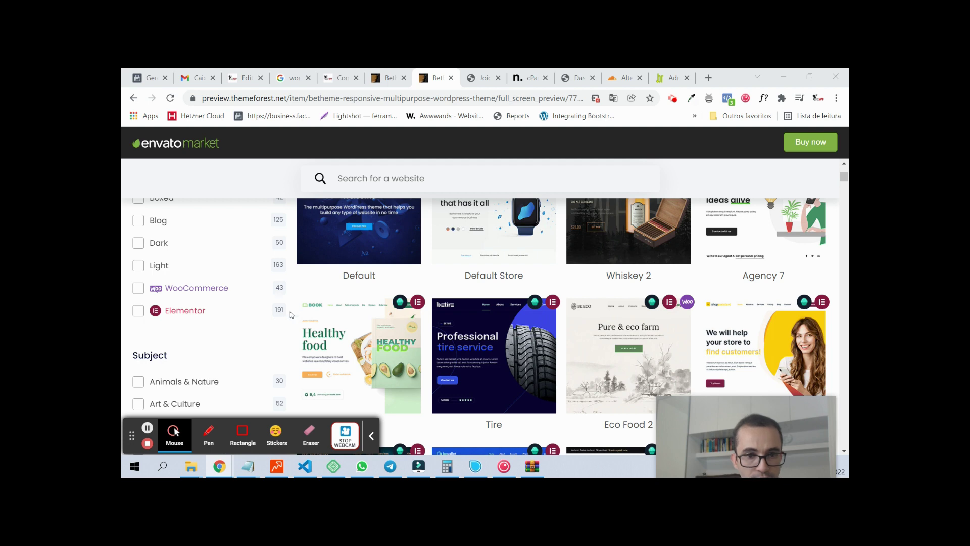
click(281, 312)
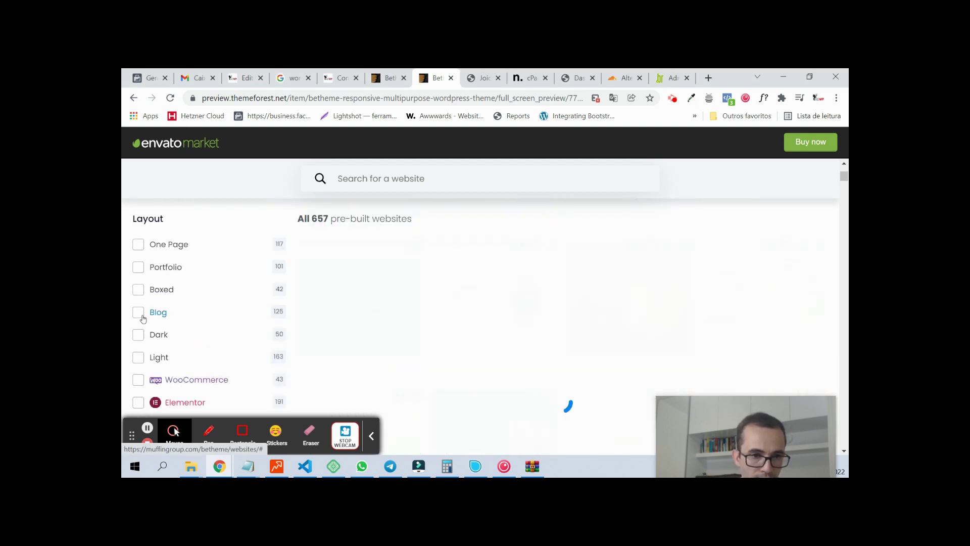
Step: Add the Health & Beauty and Sports & Travel category filters
scroll(231, 328, down, 1)
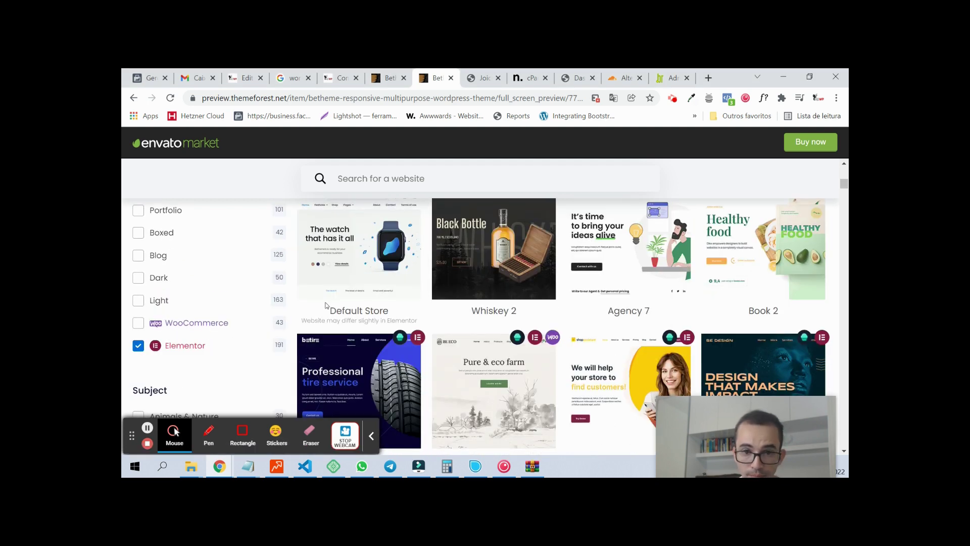
scroll(328, 314, up, 1)
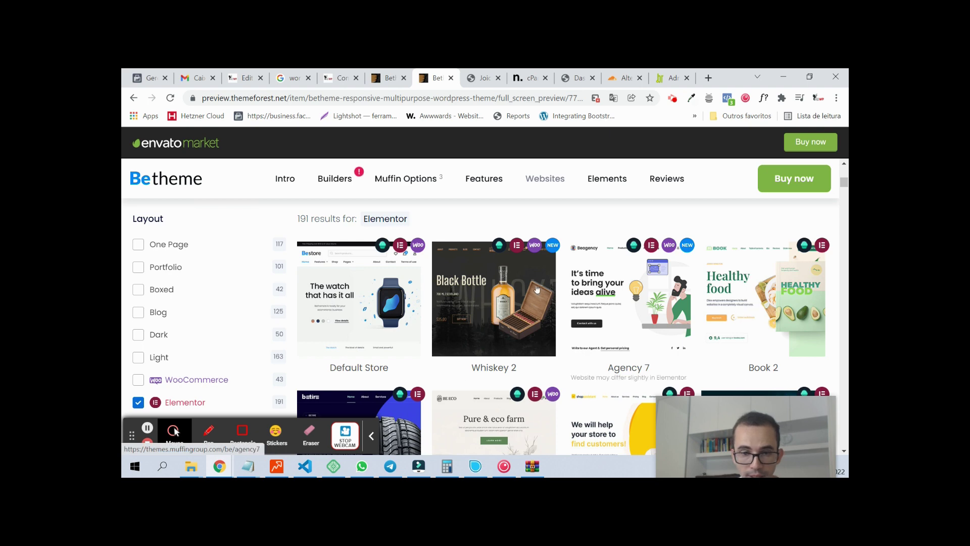
scroll(244, 295, down, 3)
scroll(230, 301, down, 3)
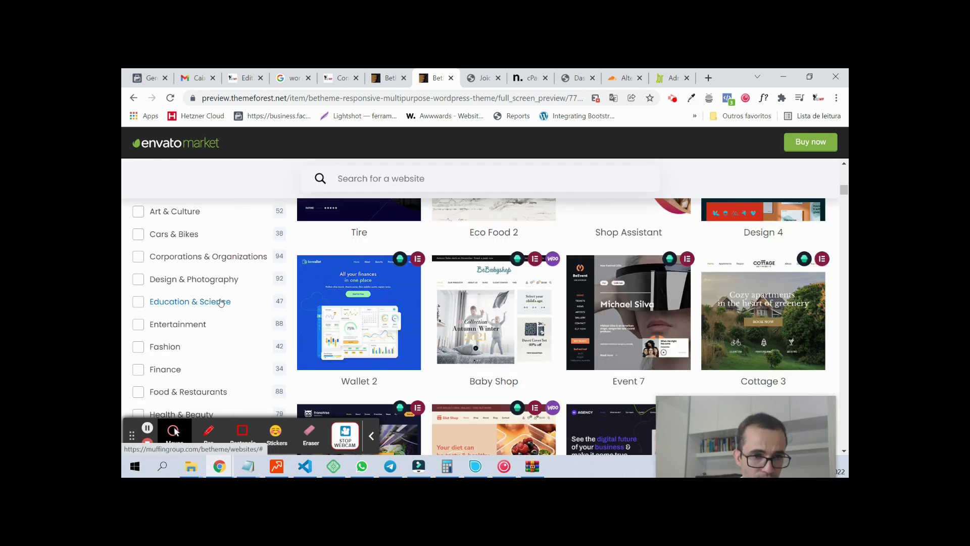
scroll(225, 316, down, 1)
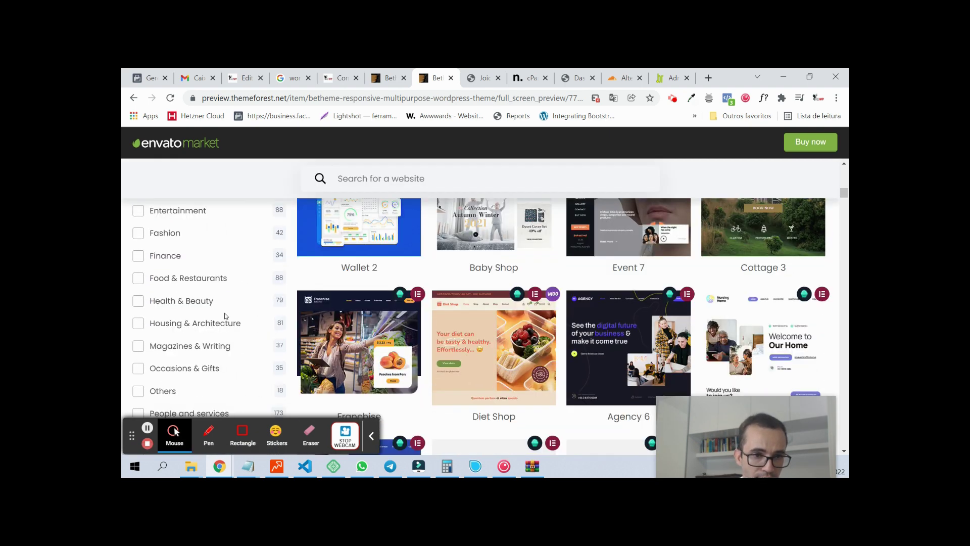
scroll(226, 315, down, 1)
click(140, 244)
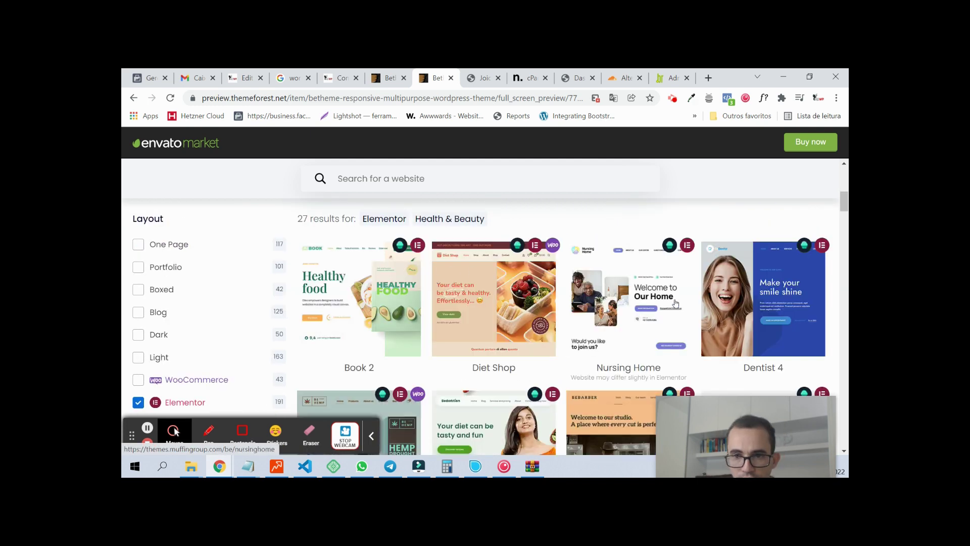
scroll(615, 283, down, 3)
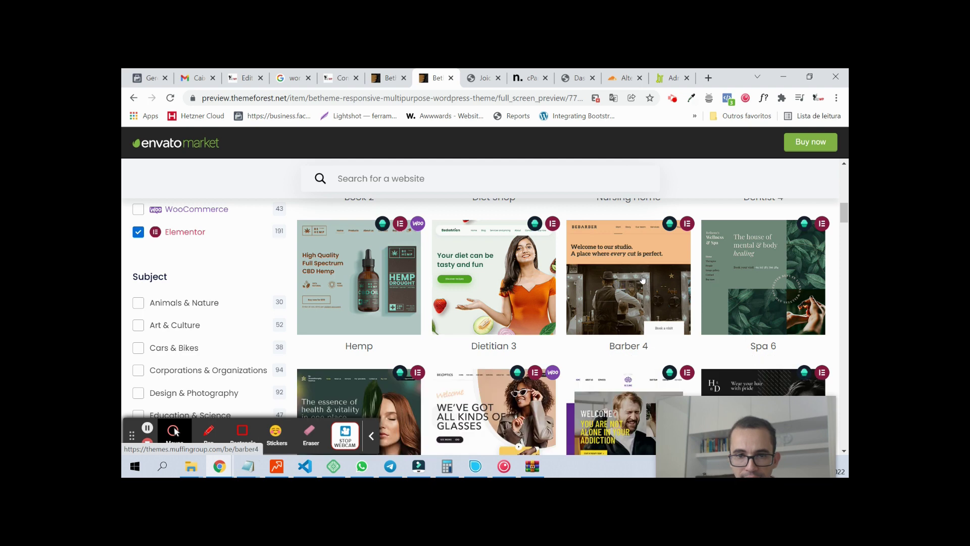
scroll(655, 279, down, 2)
scroll(637, 278, down, 3)
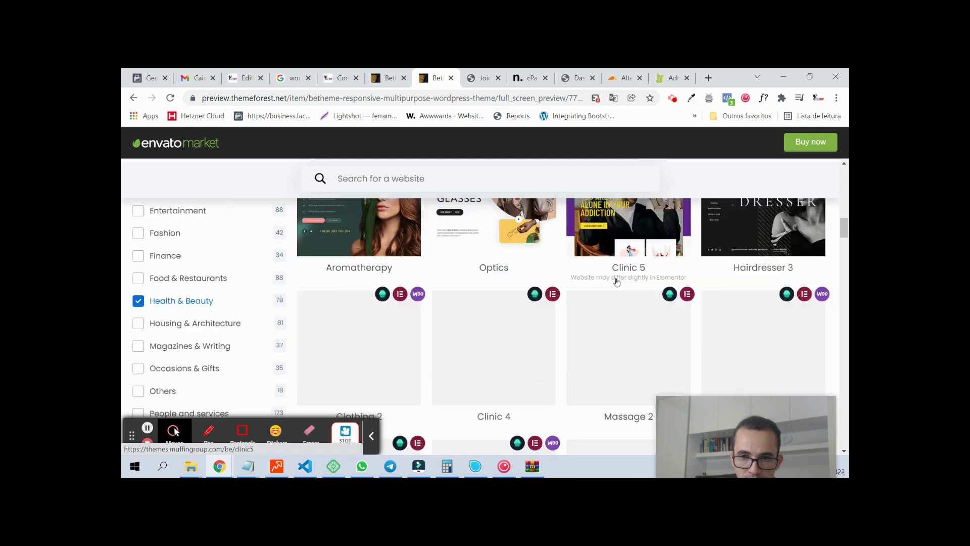
scroll(497, 265, down, 2)
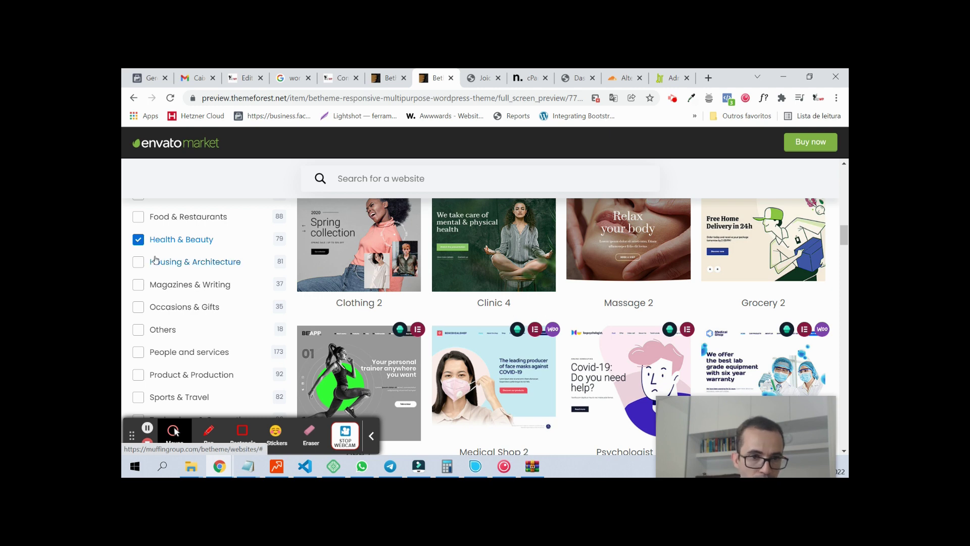
scroll(164, 352, down, 2)
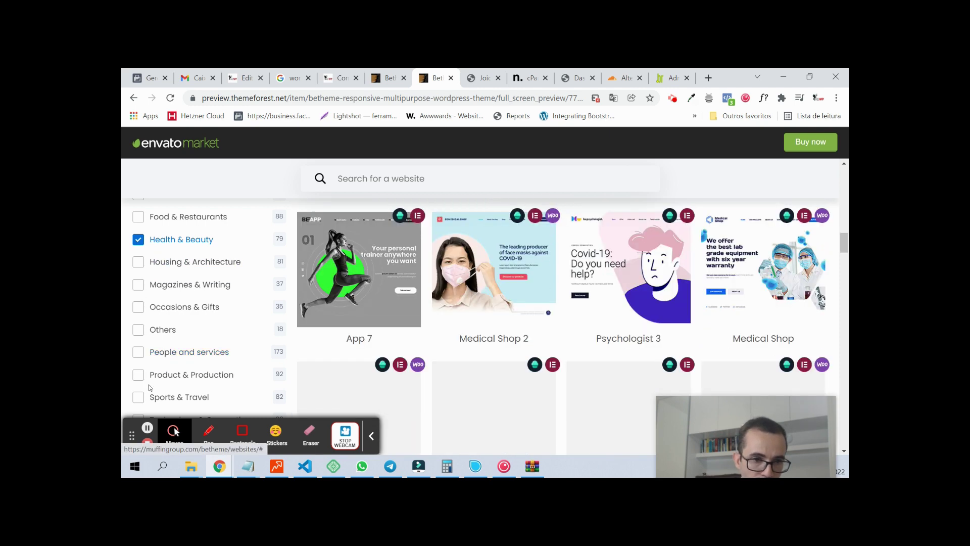
click(138, 397)
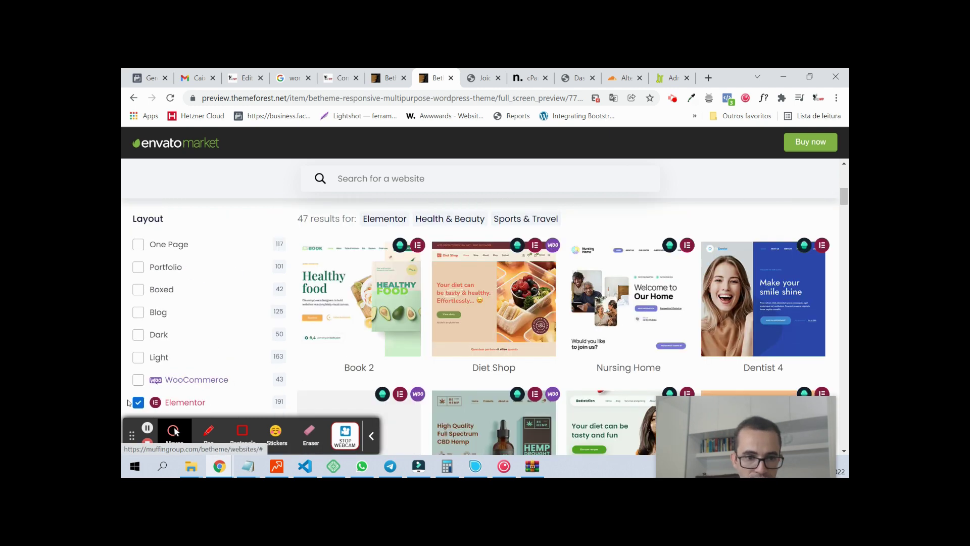
Step: Remove the Health & Beauty filter and open the Ski 2 demo
scroll(144, 362, down, 6)
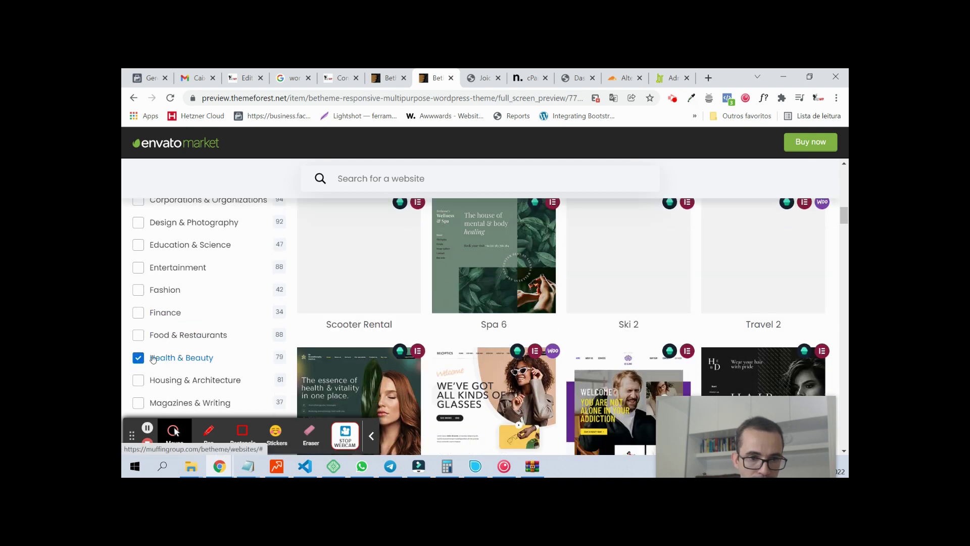
click(139, 360)
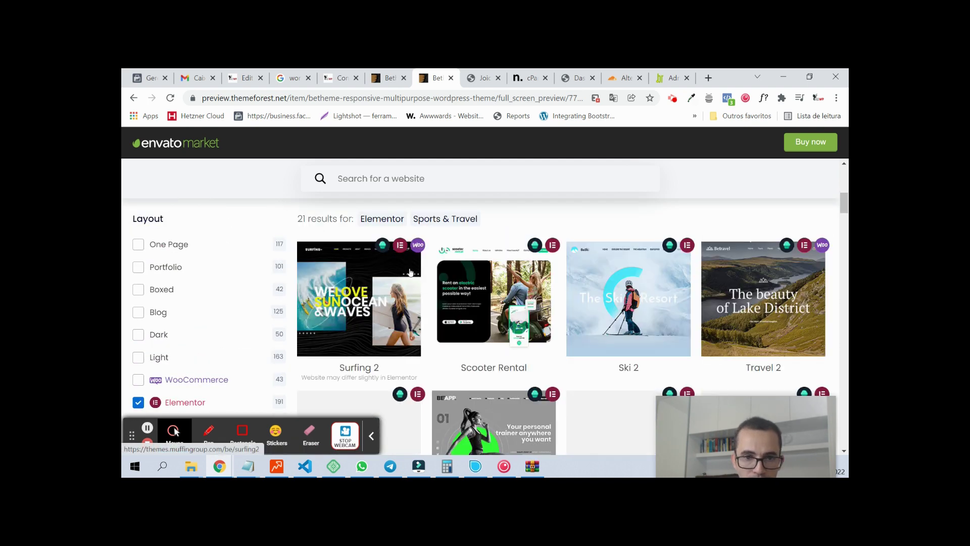
scroll(614, 282, down, 1)
scroll(626, 284, up, 2)
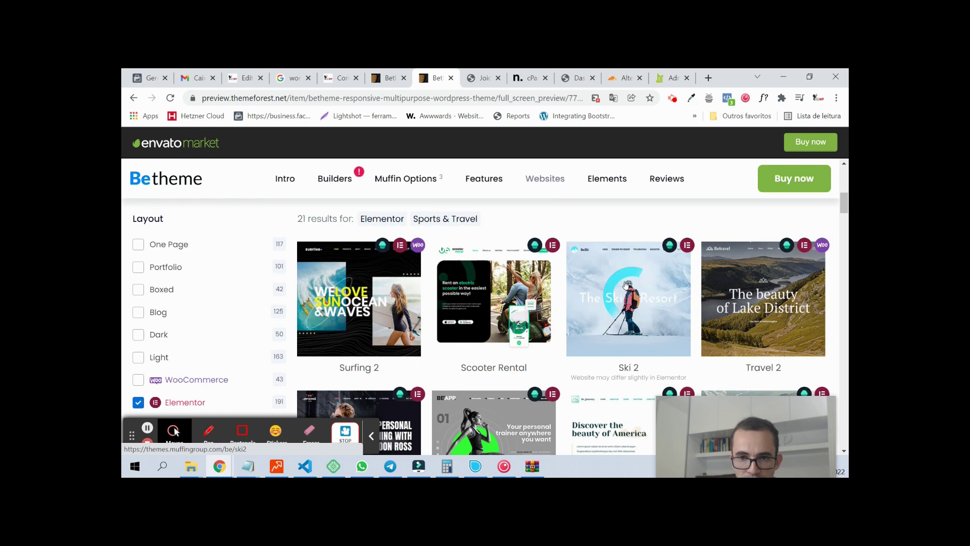
click(623, 284)
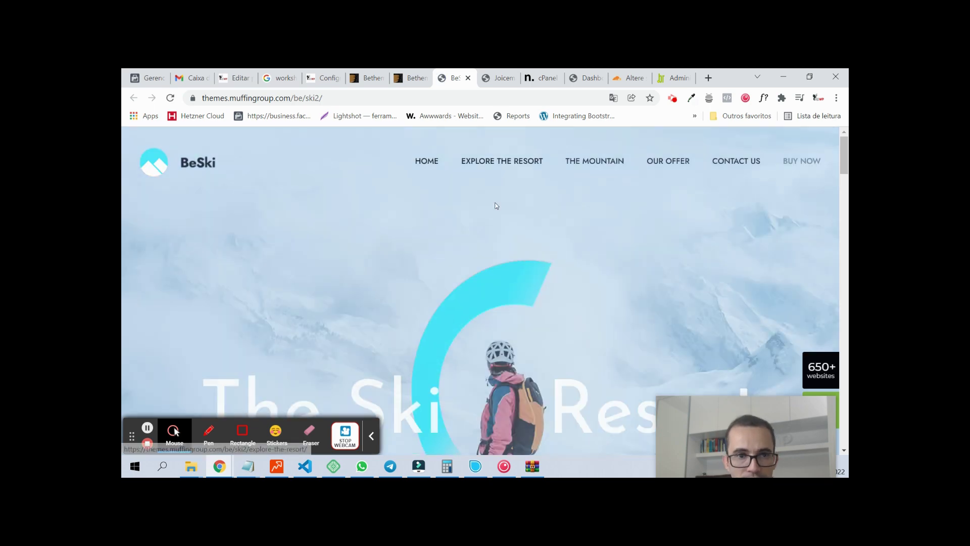
Step: Scroll the BeSki home page and open Explore the Resort
scroll(510, 195, down, 5)
scroll(504, 225, down, 15)
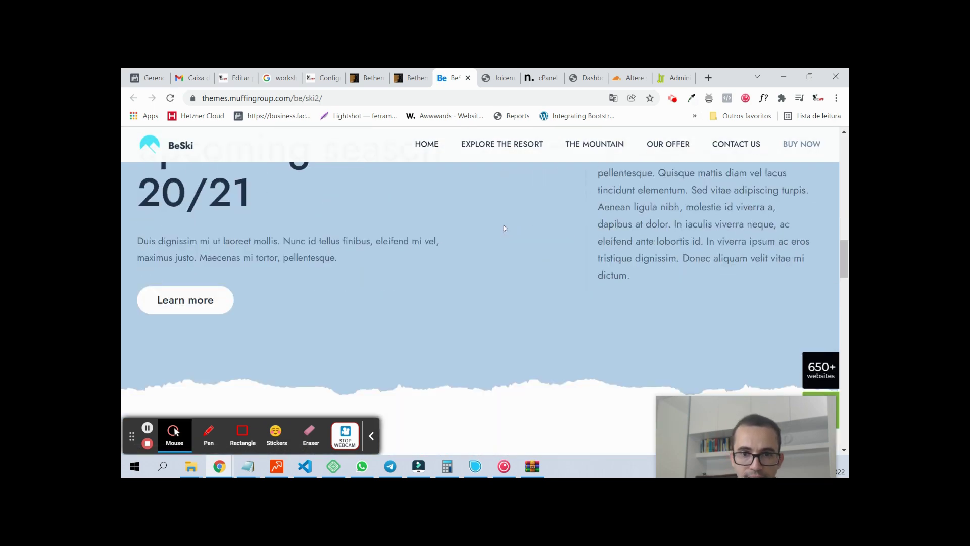
scroll(505, 228, down, 15)
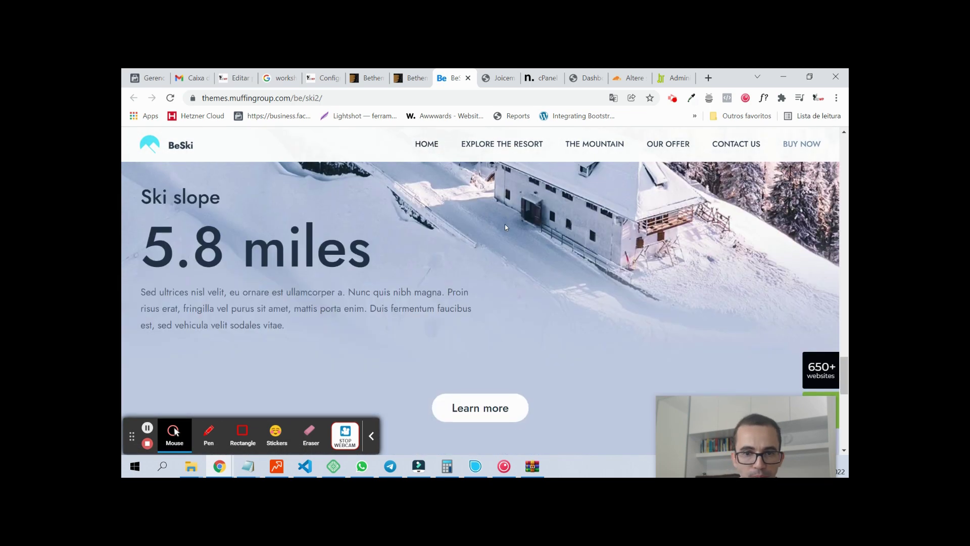
scroll(507, 227, up, 20)
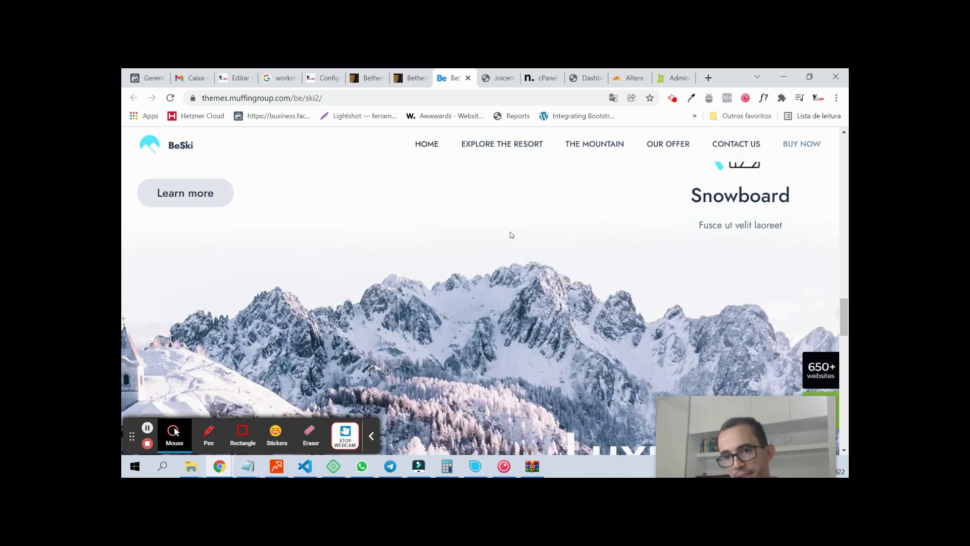
scroll(509, 276, down, 5)
scroll(508, 275, down, 5)
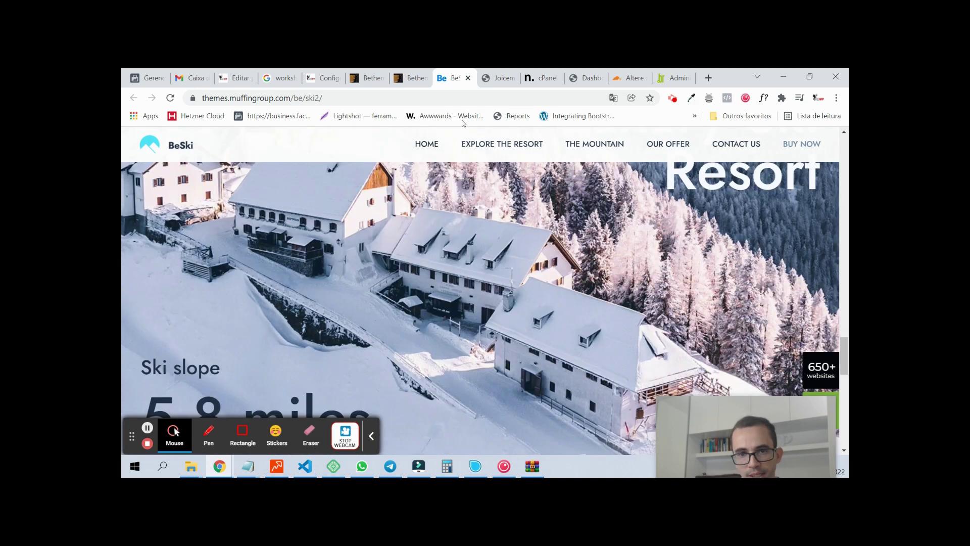
click(480, 144)
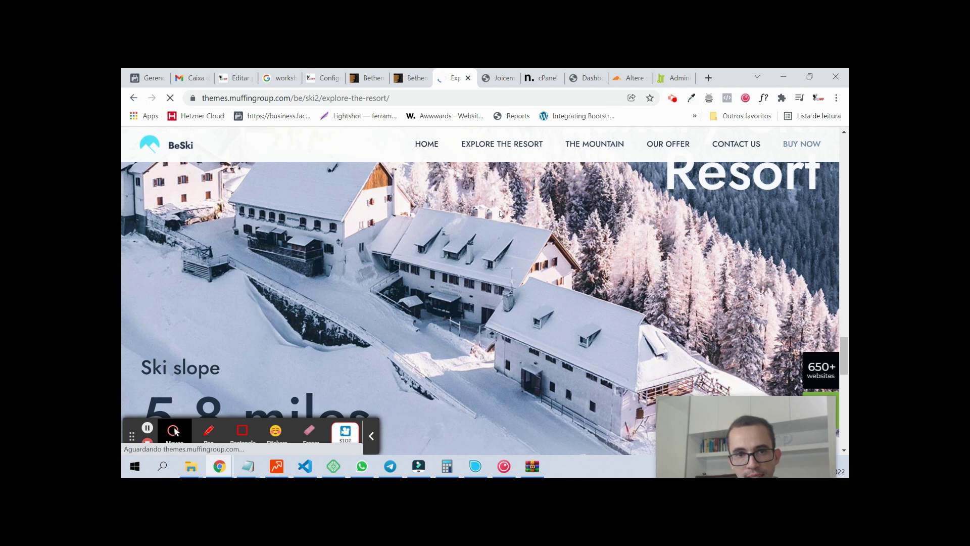
Step: Browse Explore the Resort and The Mountain, then return to the Betheme item page
scroll(502, 207, down, 10)
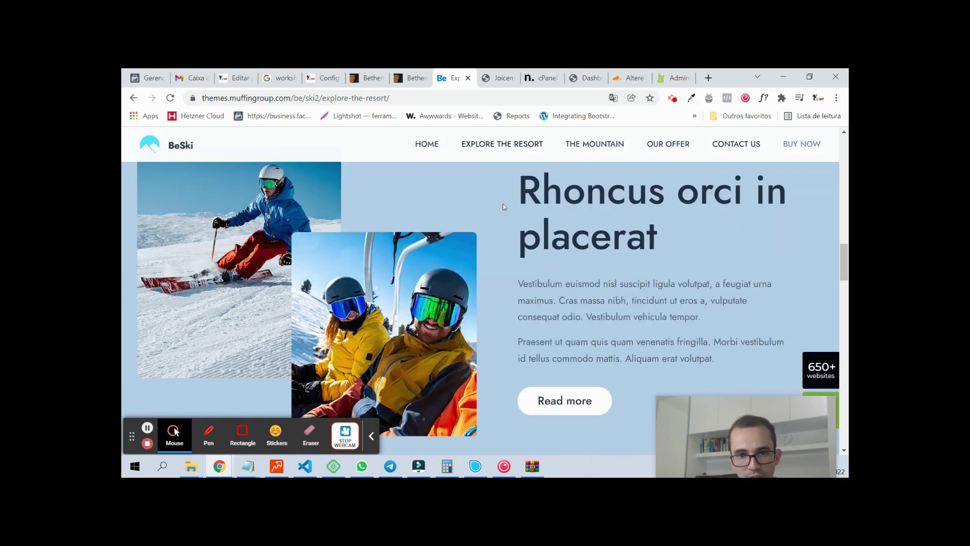
scroll(503, 207, down, 15)
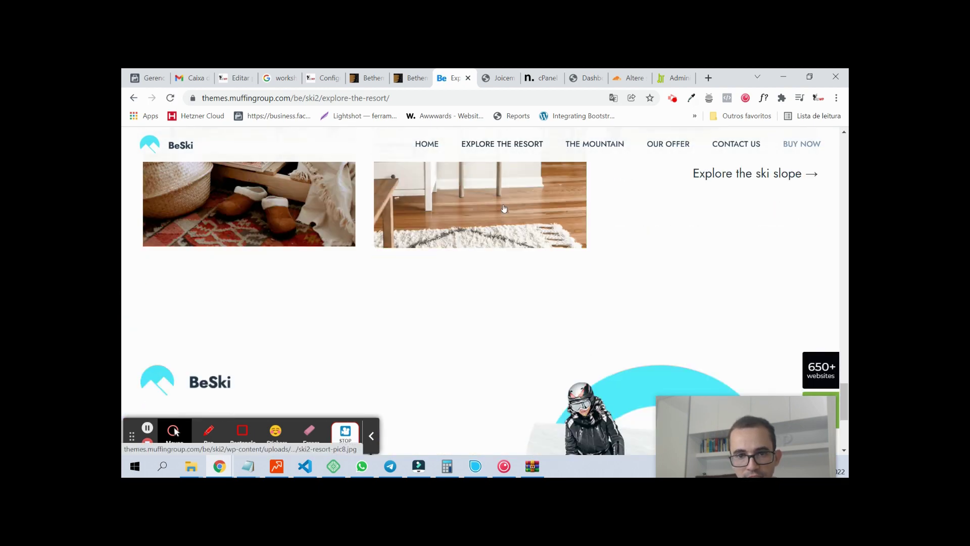
scroll(503, 208, down, 5)
scroll(503, 207, up, 9)
click(627, 162)
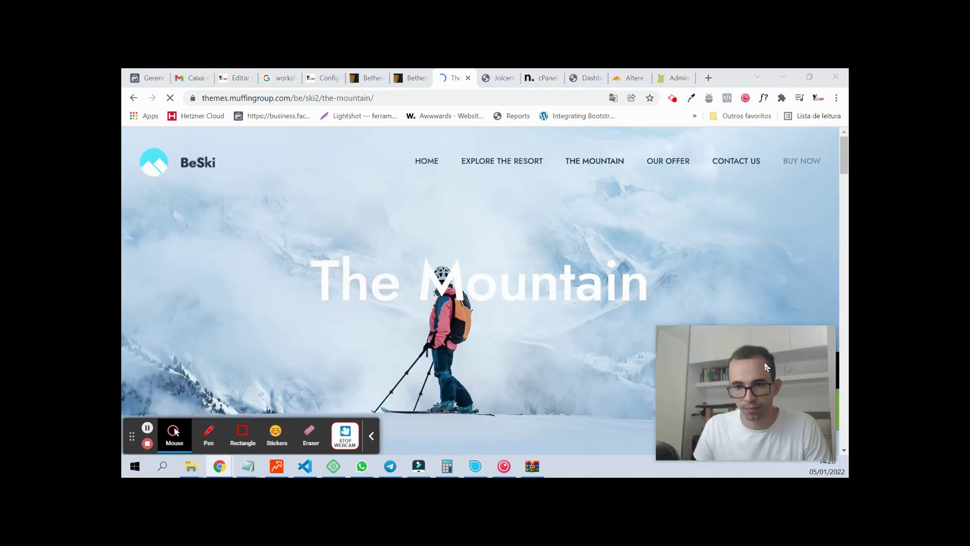
scroll(516, 277, down, 10)
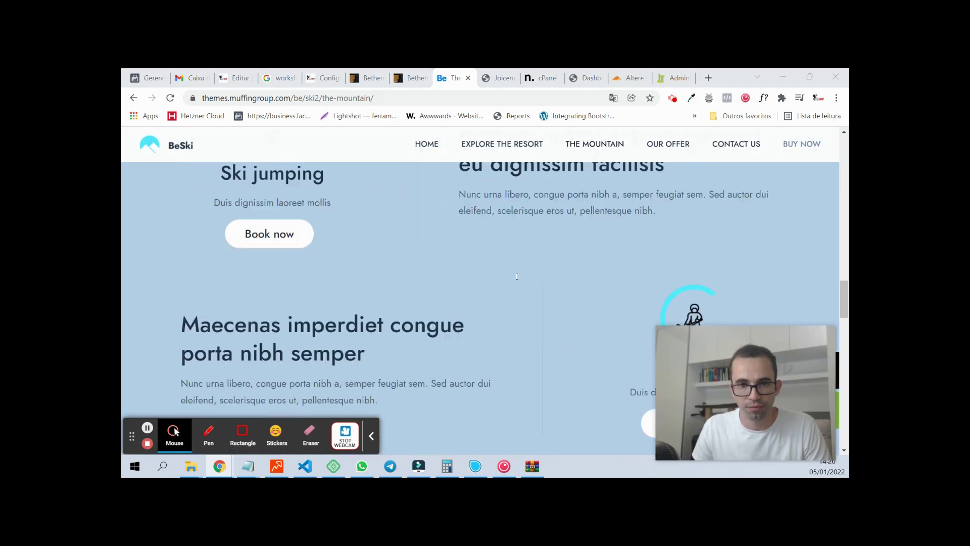
scroll(517, 277, down, 5)
click(412, 78)
click(366, 77)
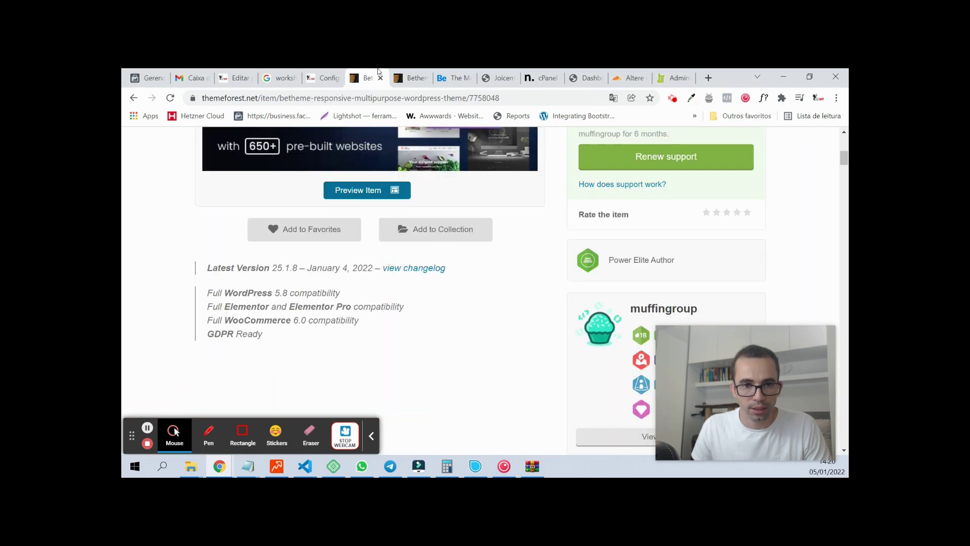
Step: Add the Education & Science filter (36 results) and open the Kindergarten demo
click(410, 78)
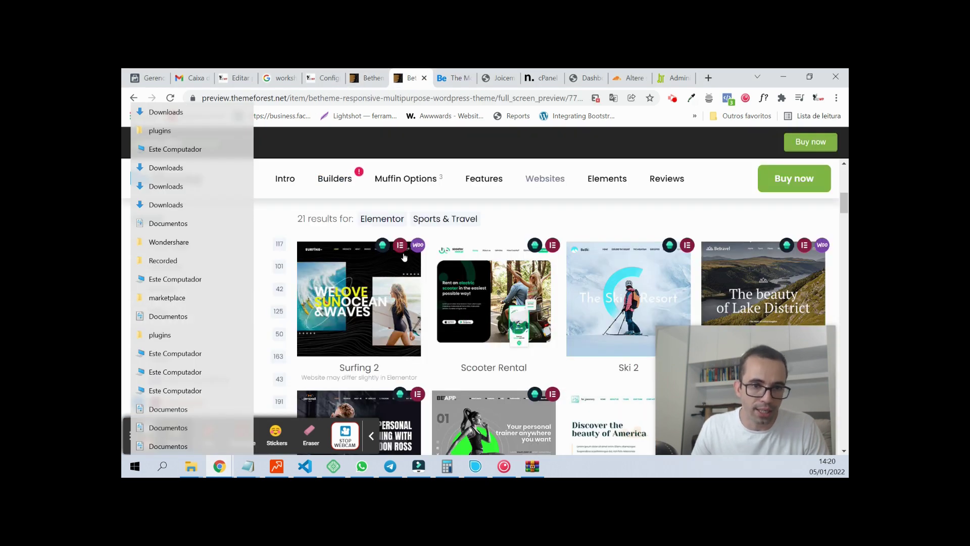
scroll(250, 267, down, 6)
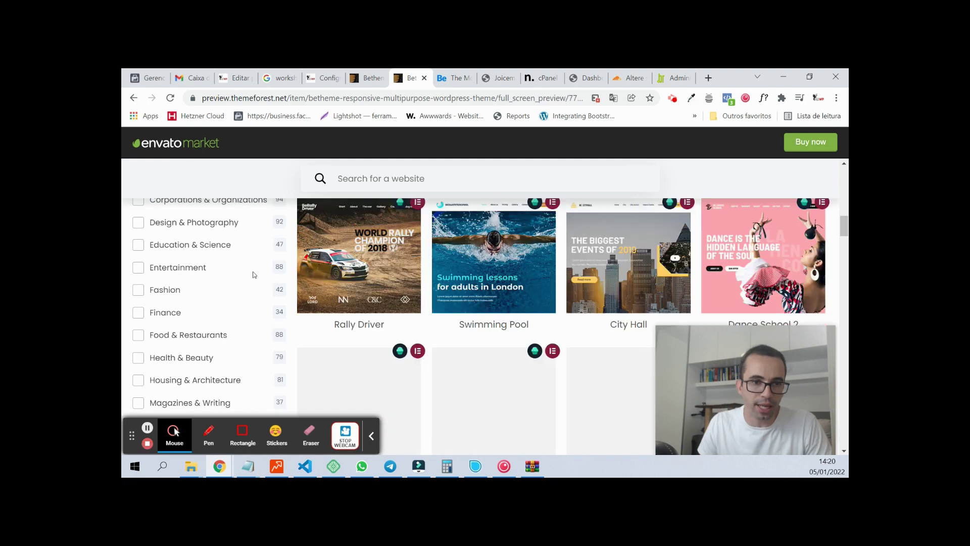
scroll(258, 272, down, 2)
scroll(260, 257, up, 5)
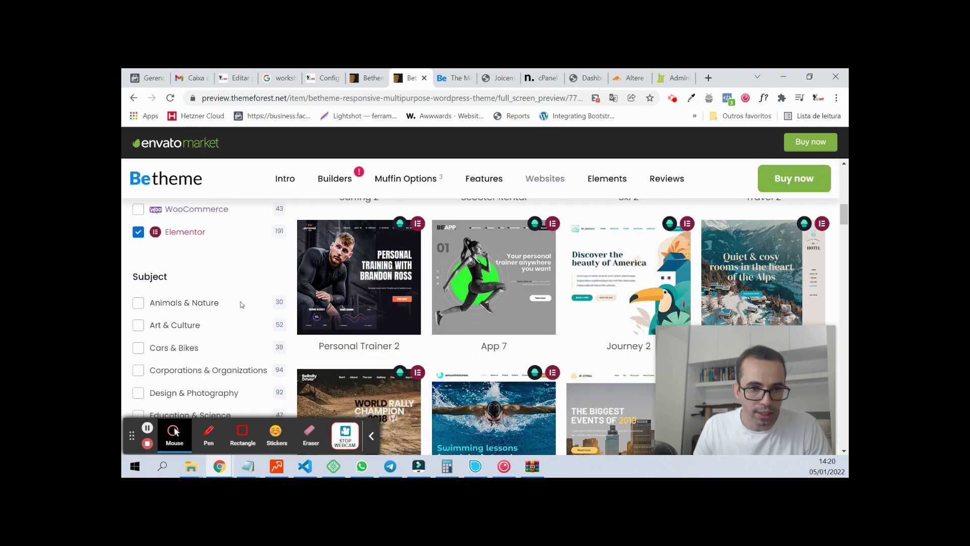
scroll(238, 303, down, 4)
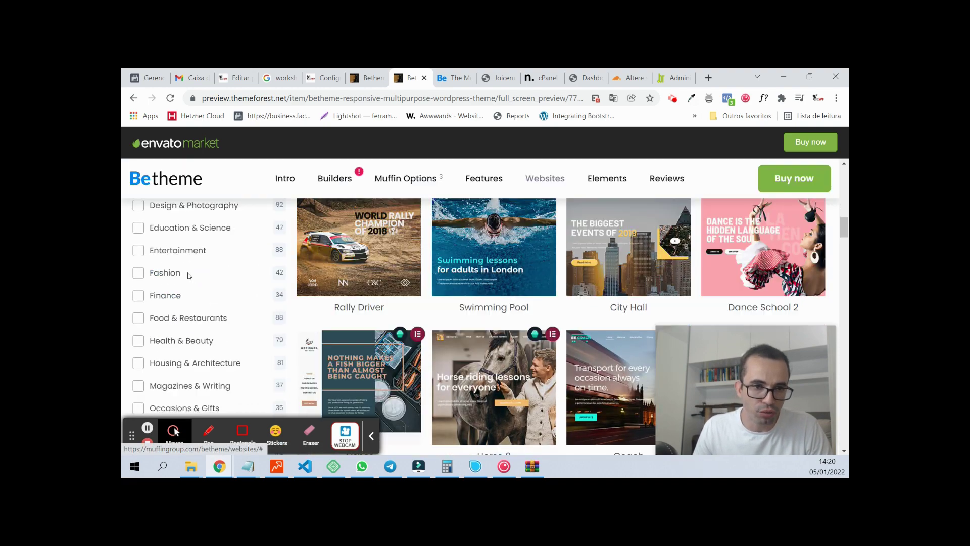
scroll(188, 276, up, 2)
click(191, 299)
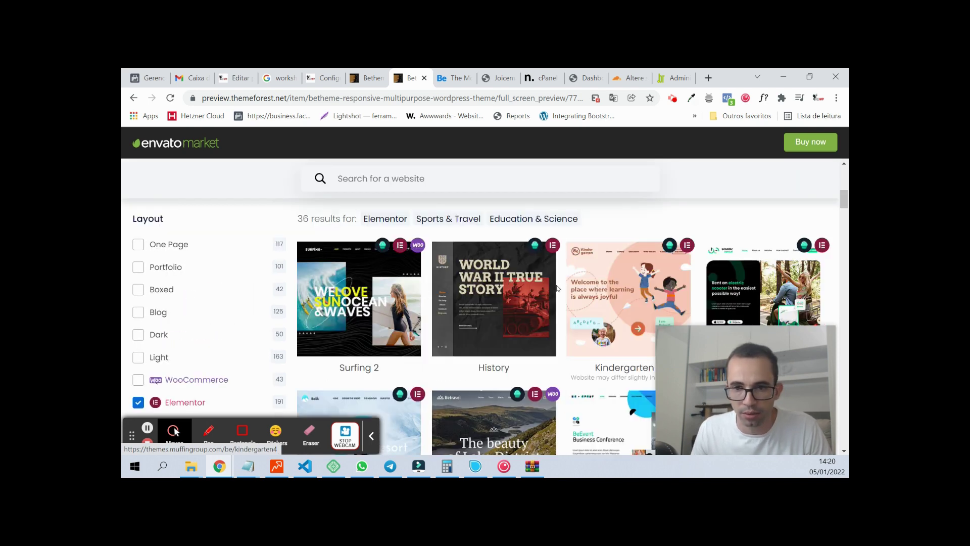
click(609, 289)
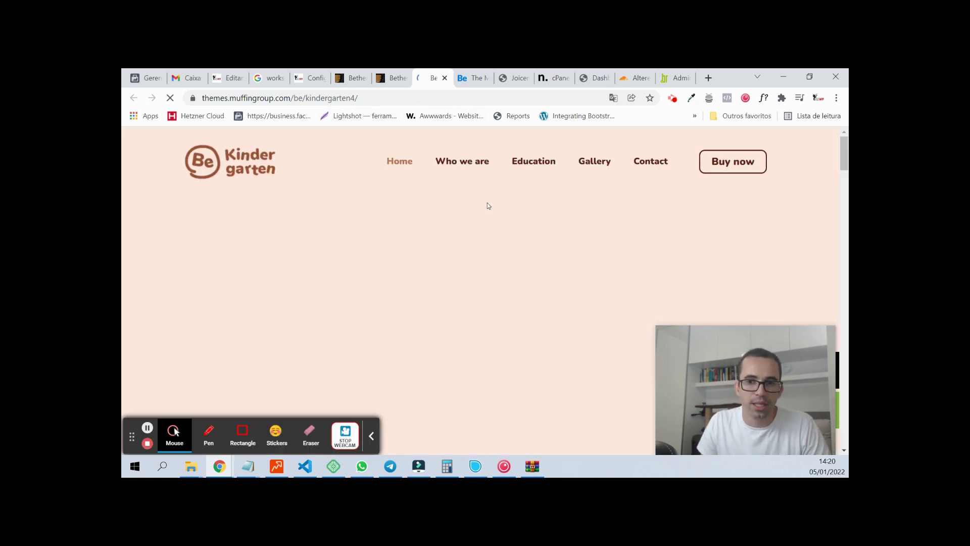
Step: Scroll the Kindergarten 4 home page, then open and browse its Education page
scroll(505, 196, down, 8)
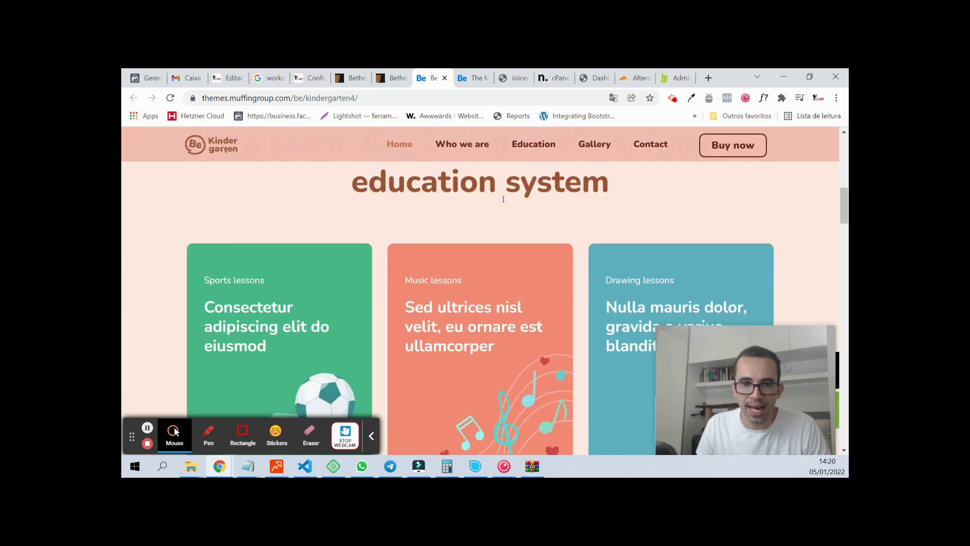
scroll(503, 198, down, 10)
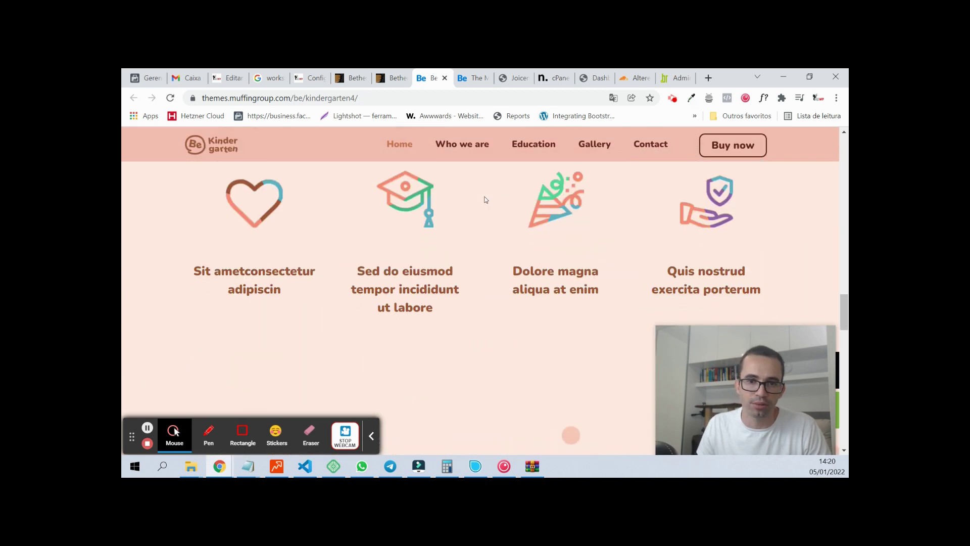
scroll(485, 200, down, 15)
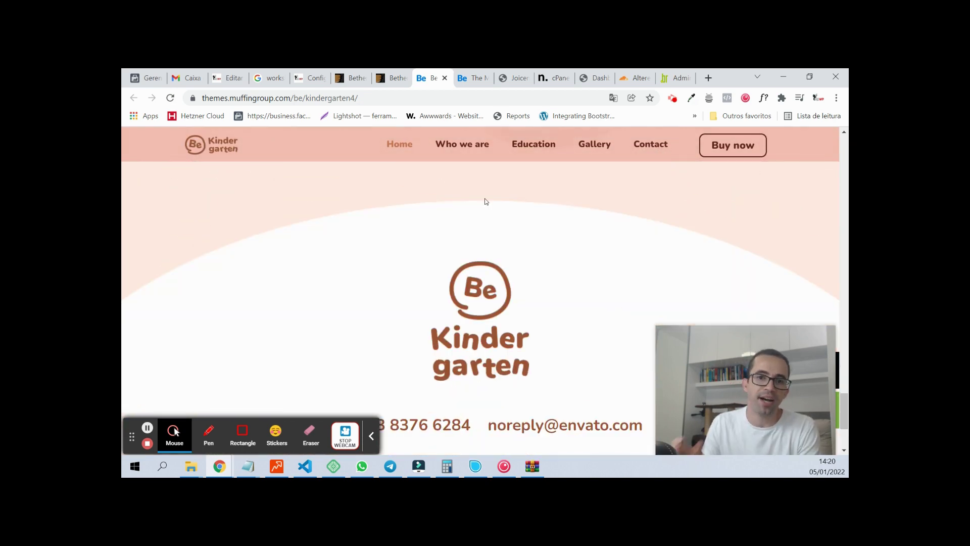
scroll(485, 201, down, 3)
scroll(438, 231, up, 8)
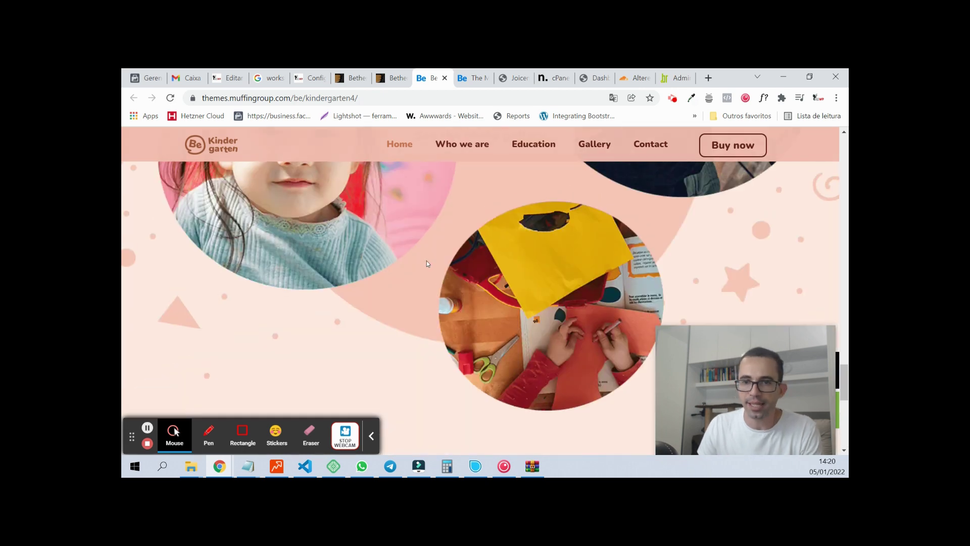
click(469, 151)
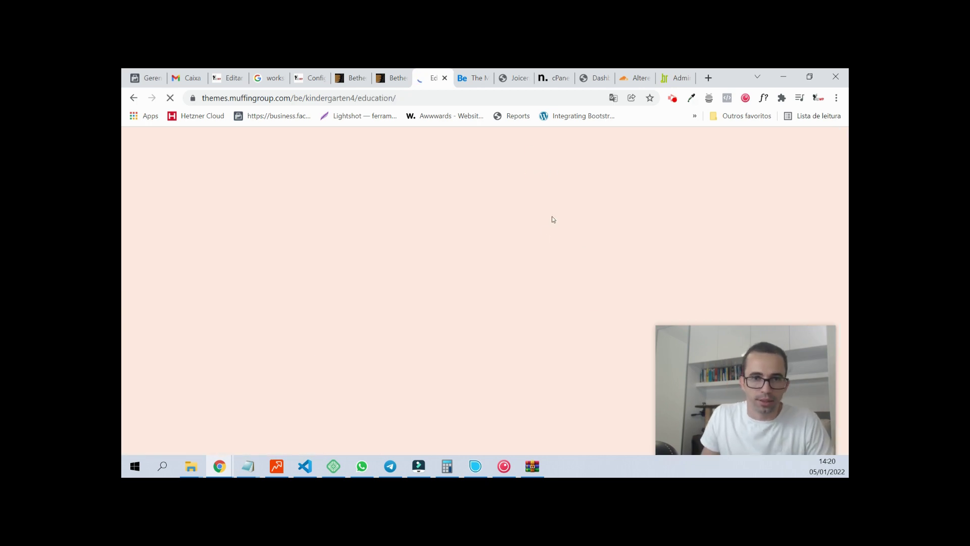
scroll(477, 303, down, 10)
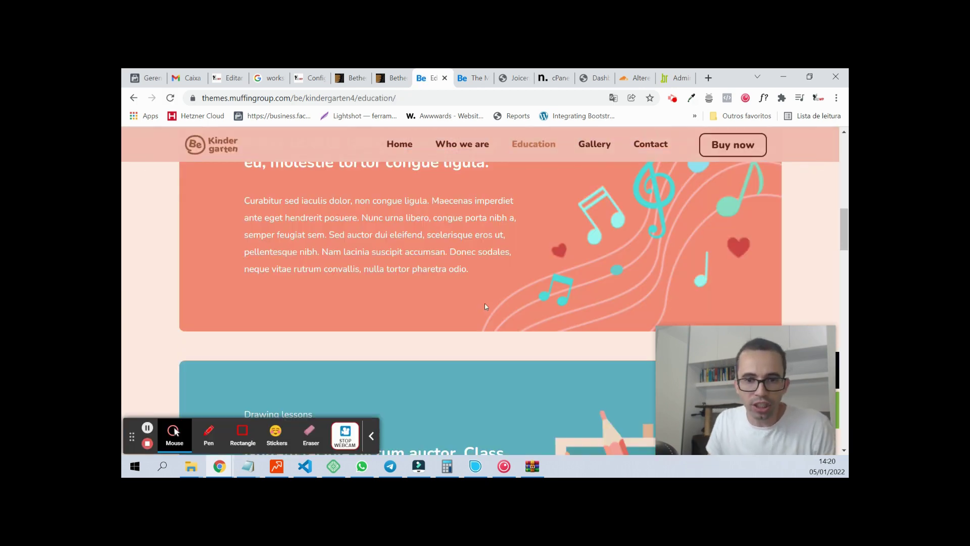
scroll(488, 271, up, 10)
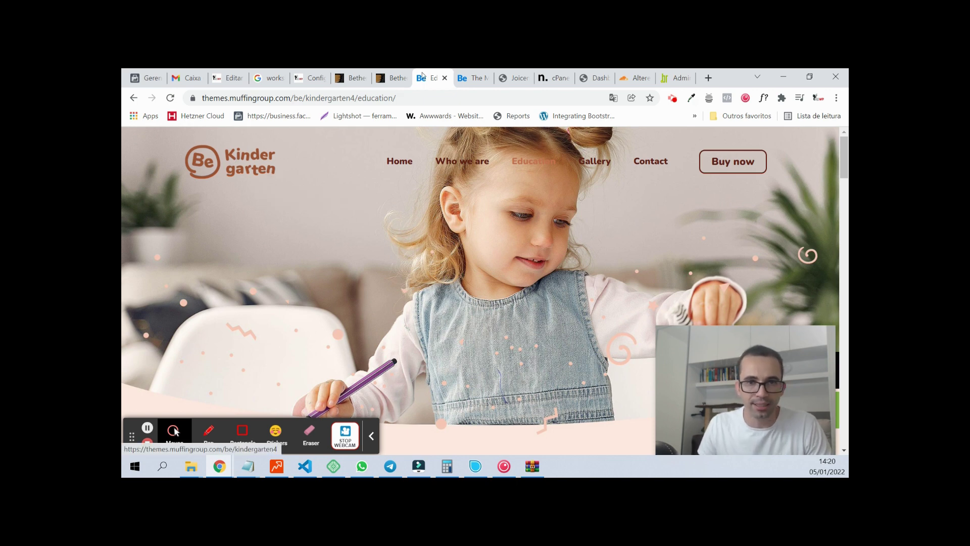
click(389, 75)
Step: Switch through the browser tabs to the WordPress Betheme dashboard
click(354, 76)
click(270, 75)
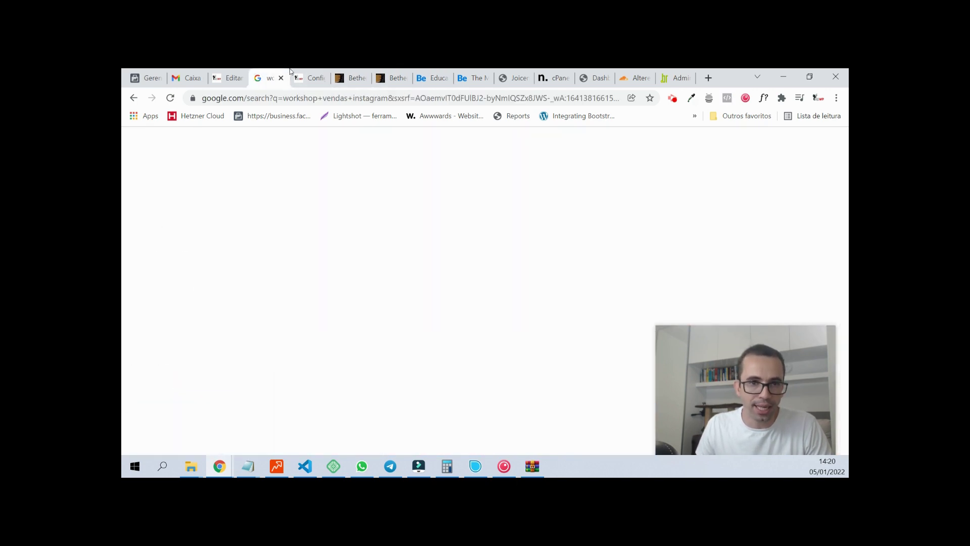
click(311, 74)
click(472, 73)
click(520, 73)
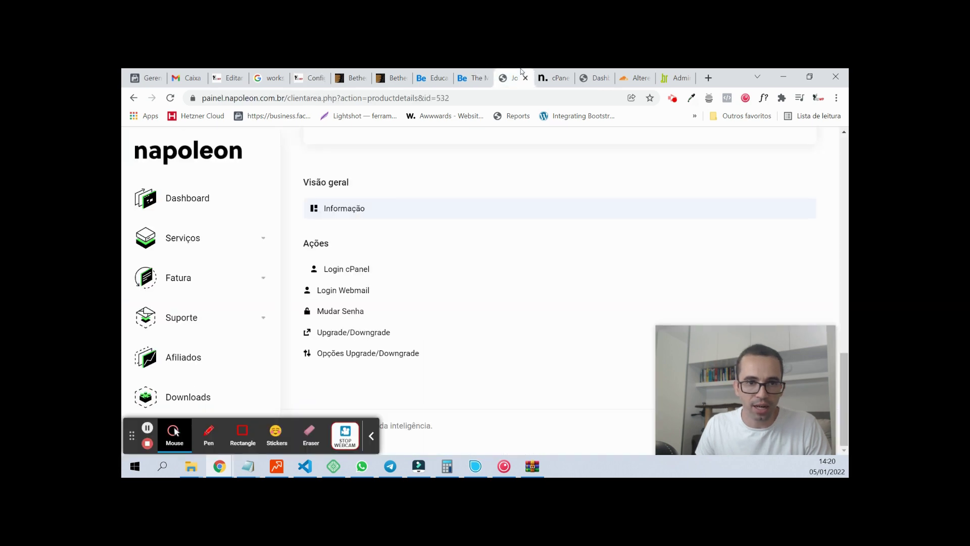
click(560, 74)
click(592, 72)
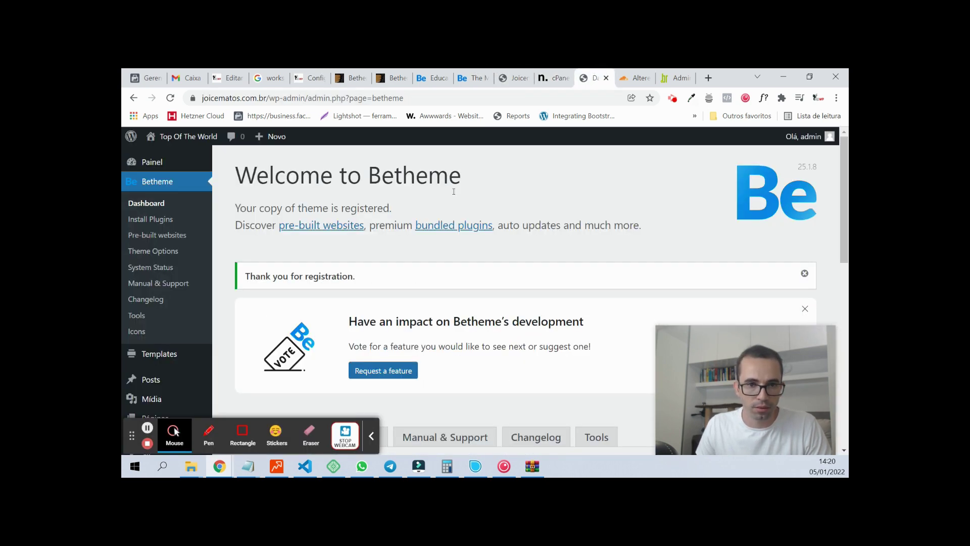
scroll(207, 216, down, 5)
scroll(207, 216, up, 6)
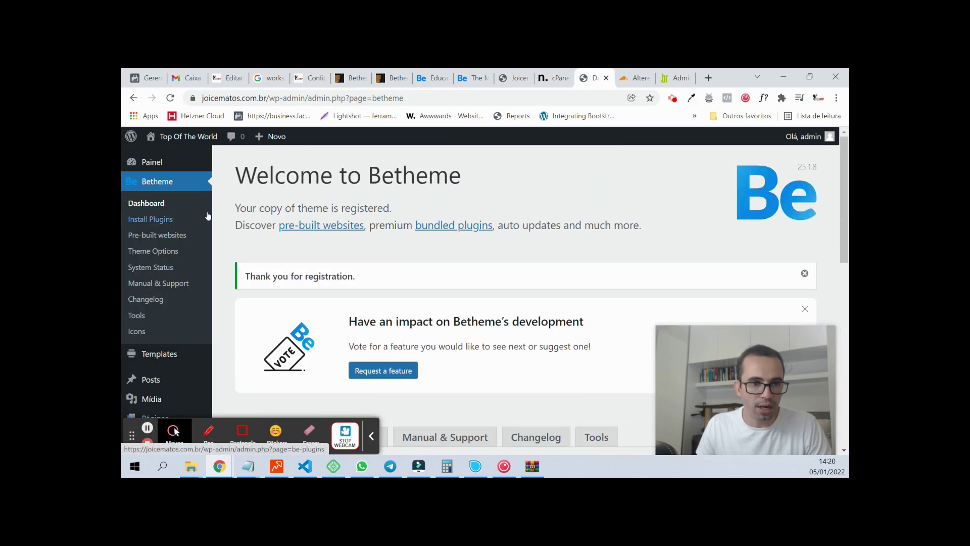
Step: Open Betheme's pre-built websites and search for 'gar'
click(161, 236)
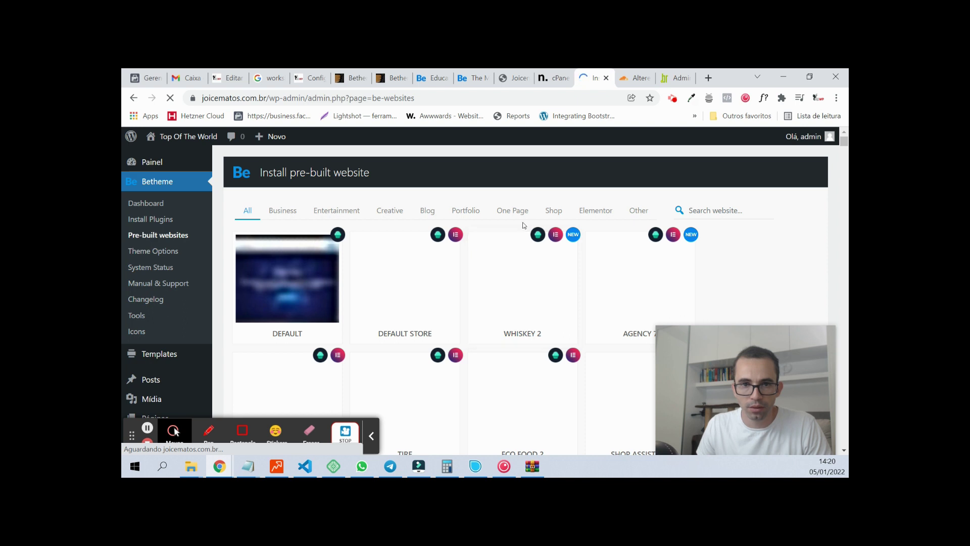
click(737, 207)
text(gar)
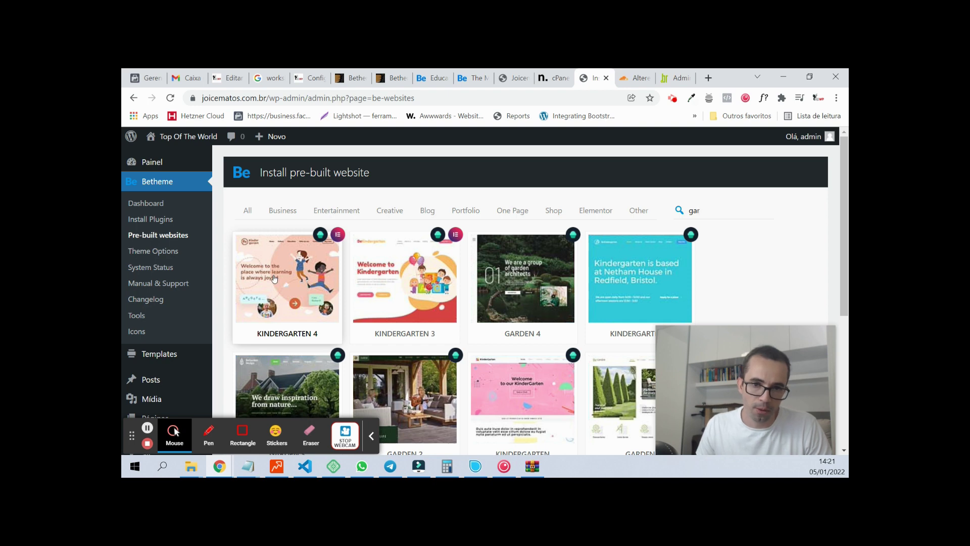
Step: Select Kindergarten 4 with the Elementor builder and begin its installation
click(298, 272)
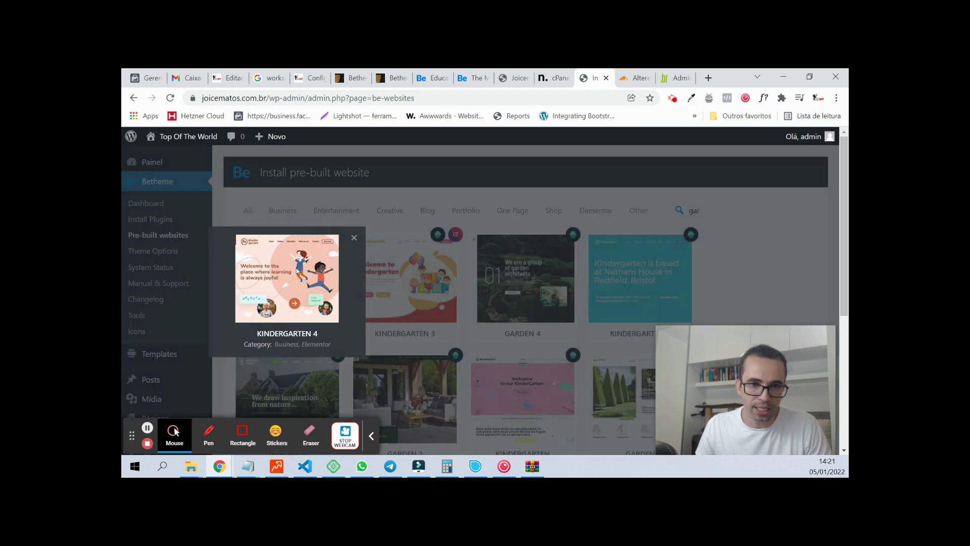
click(324, 316)
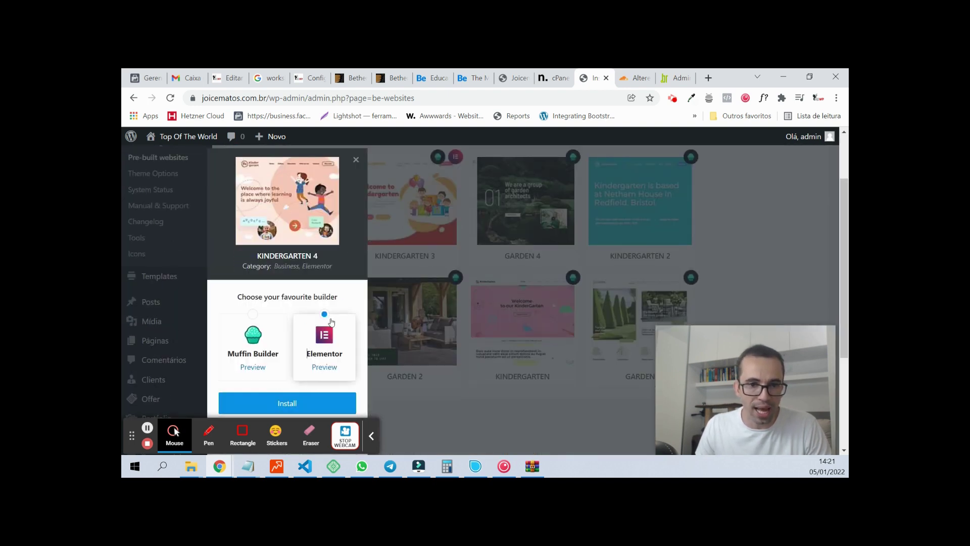
click(286, 399)
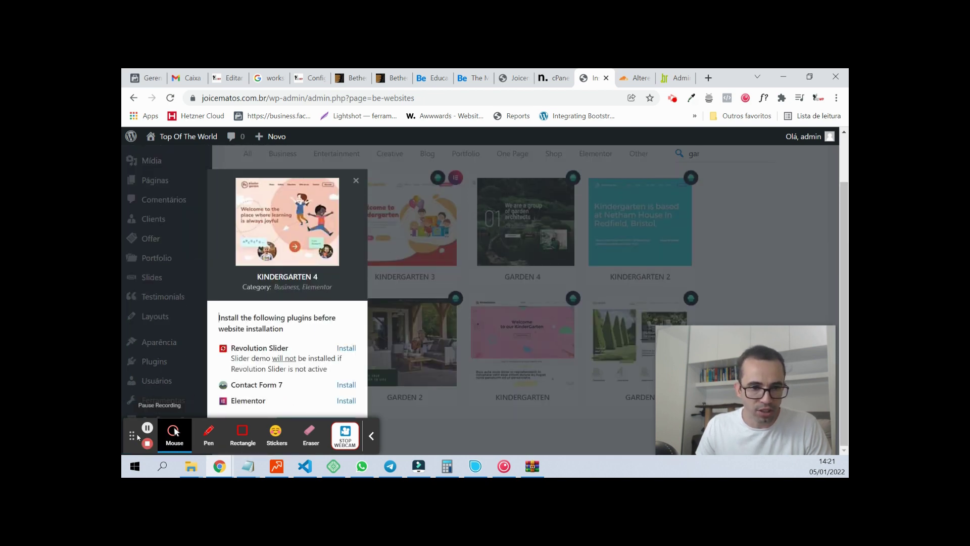
drag(136, 444, 471, 385)
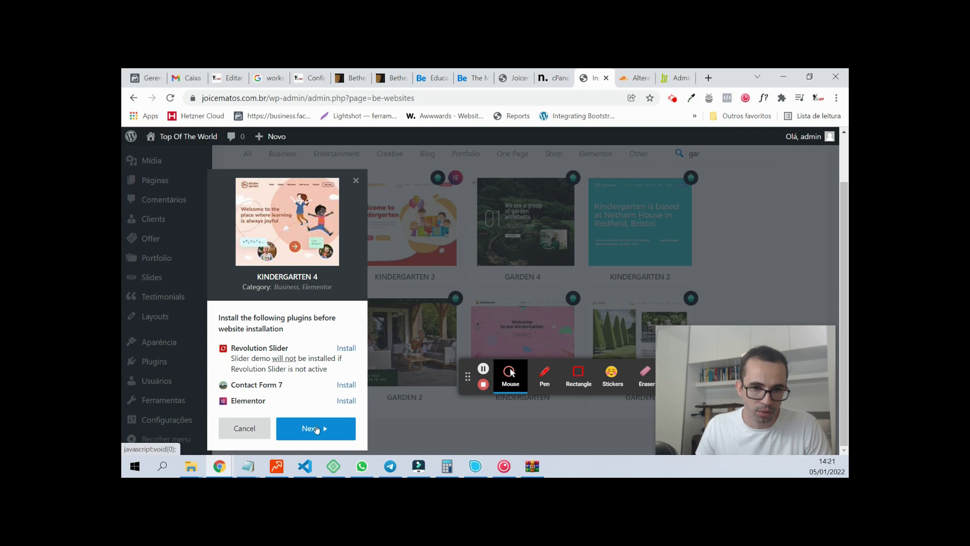
Step: Continue past required plugins, skip the database reset, and start installing Be Kindergarten 4
click(317, 428)
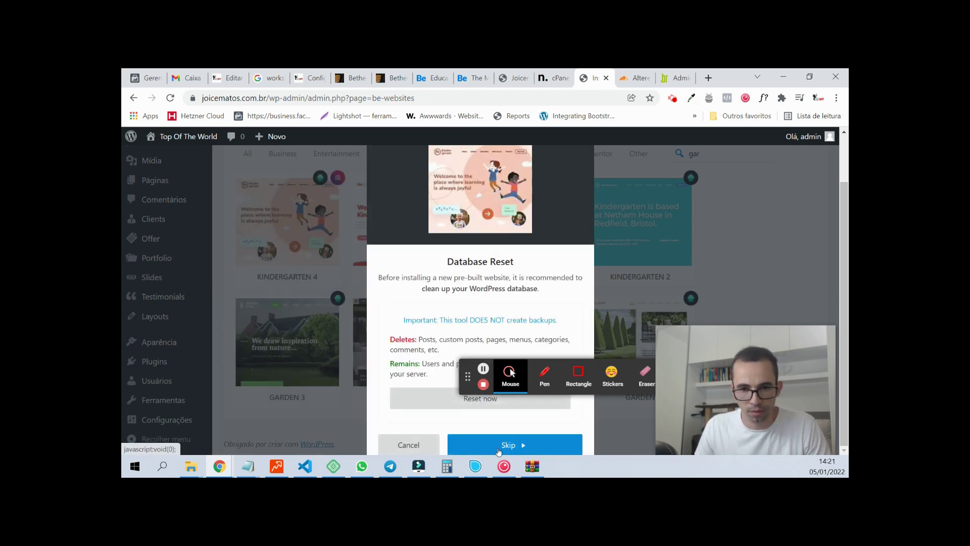
click(497, 447)
click(491, 428)
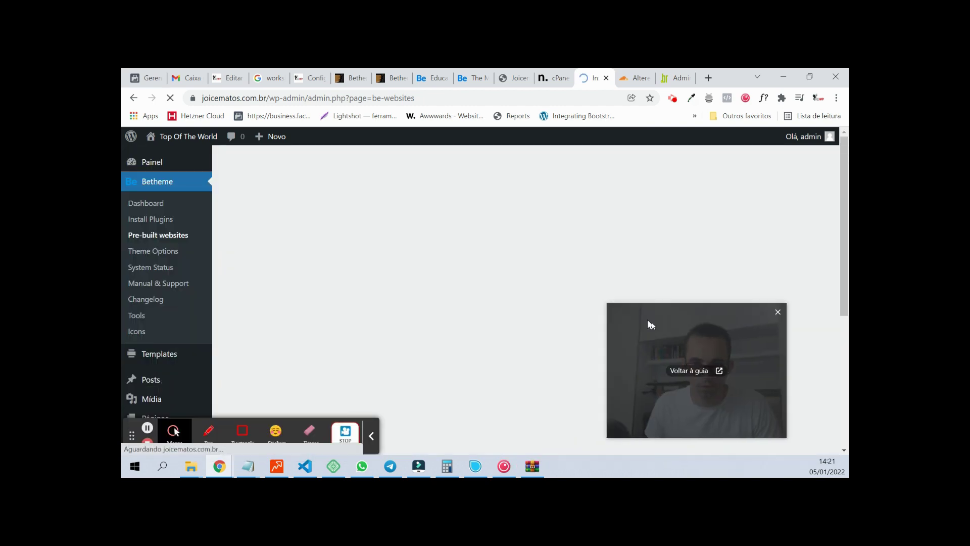
drag(650, 324, 688, 331)
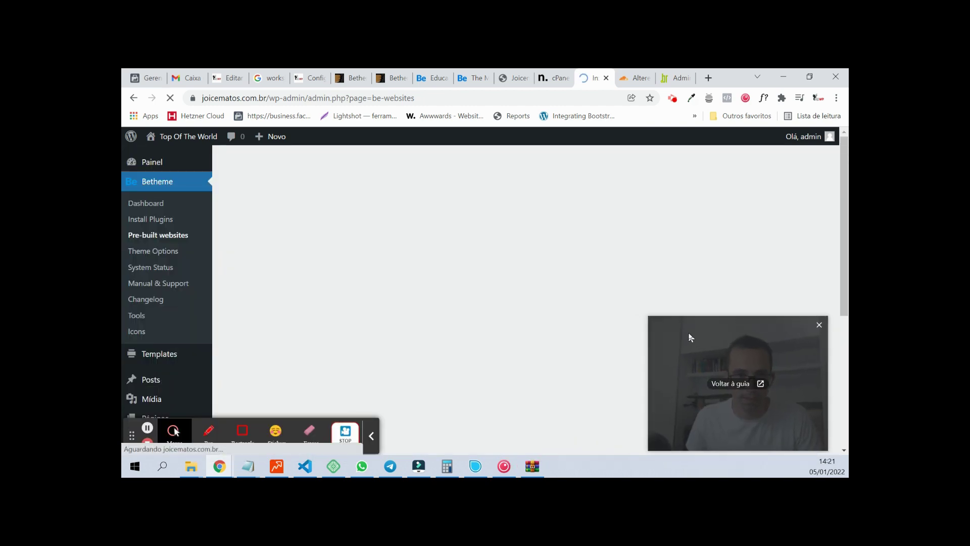
scroll(415, 255, down, 5)
scroll(418, 277, up, 5)
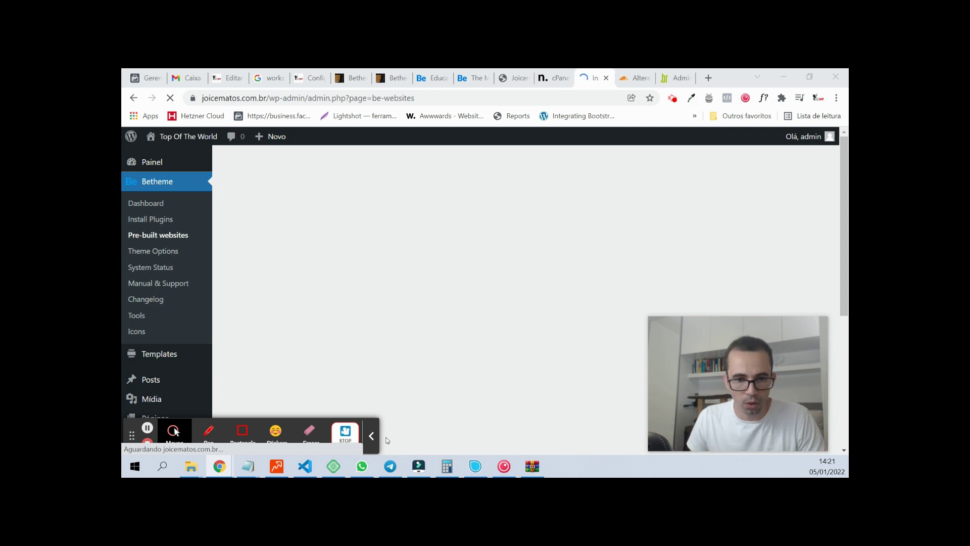
click(365, 471)
click(361, 472)
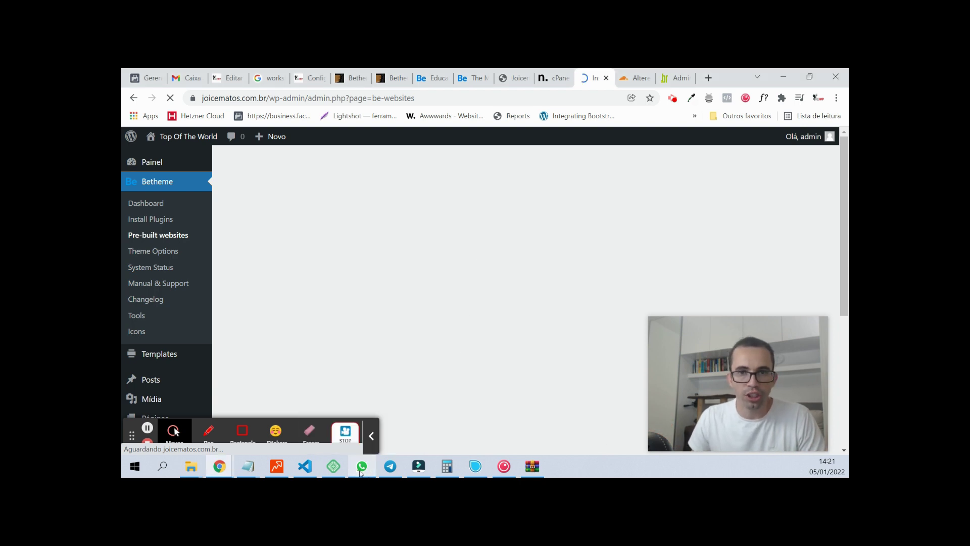
Step: Tick 'Instalação do Template' in the Checkli checklist, then minimize its window
mouse_move(220, 466)
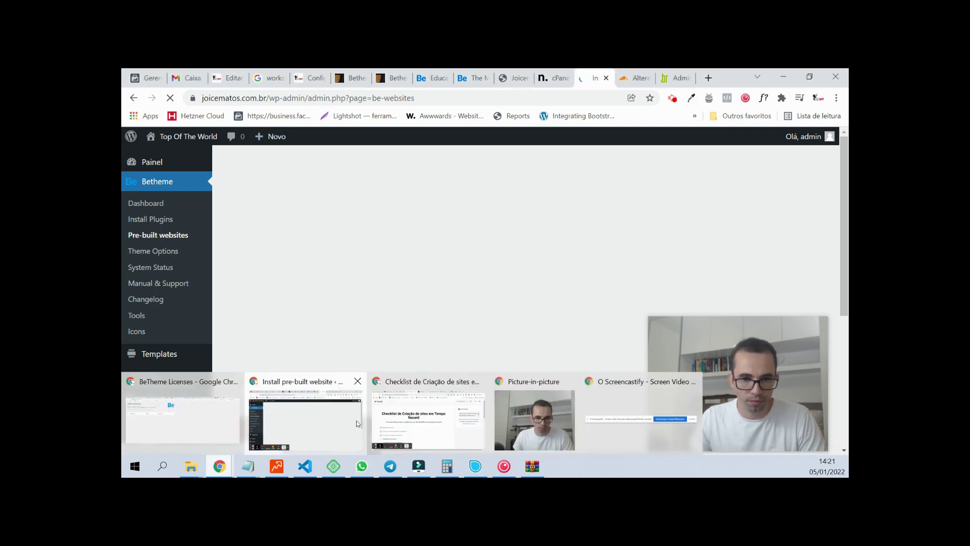
click(389, 419)
scroll(232, 312, down, 1)
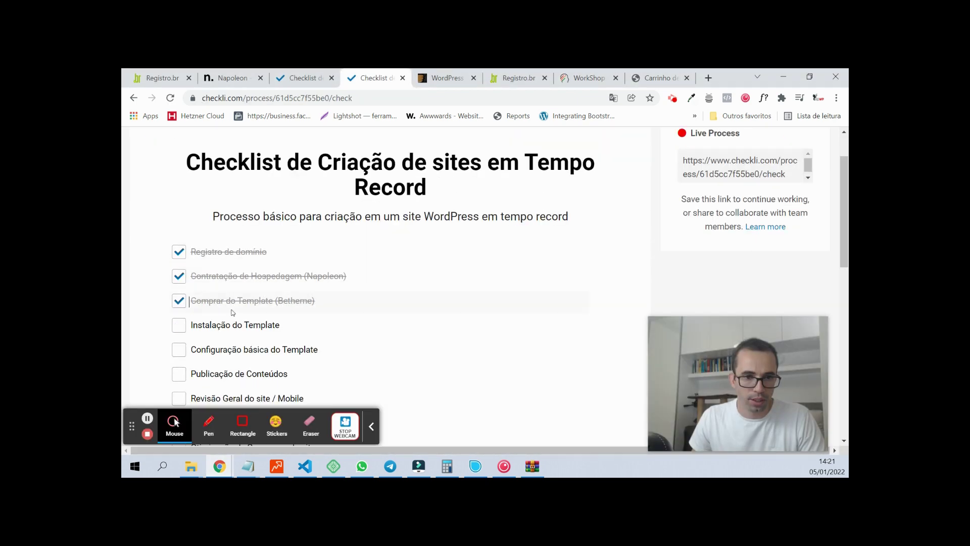
click(182, 325)
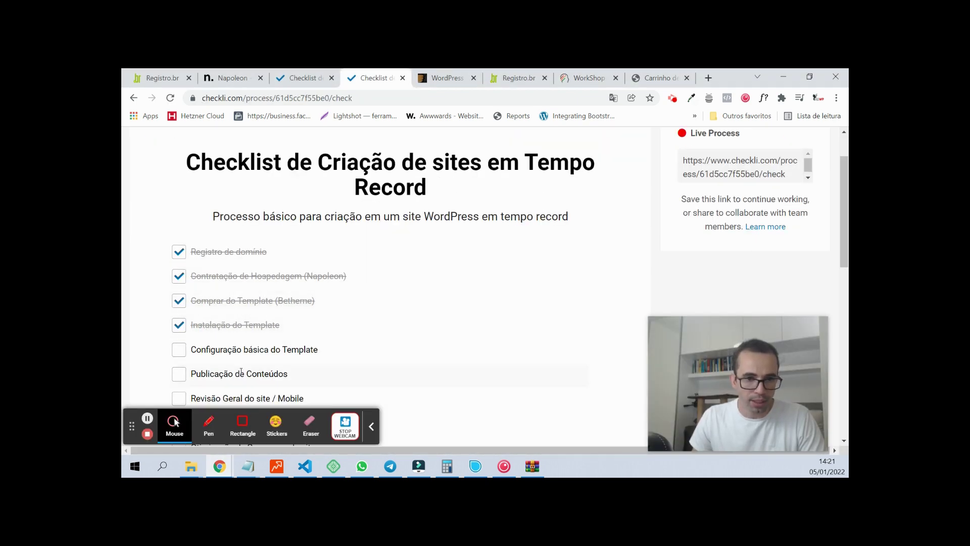
scroll(240, 372, down, 1)
scroll(241, 296, down, 2)
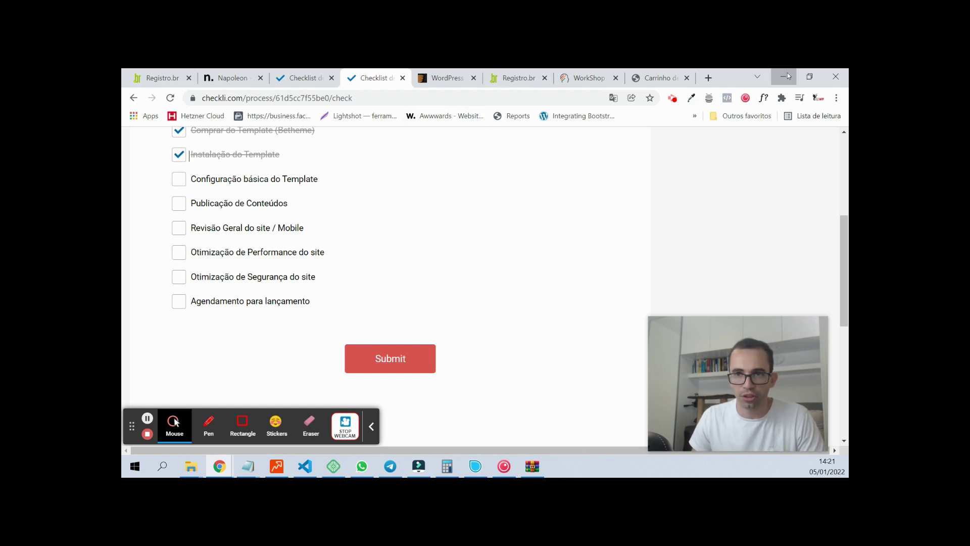
click(783, 76)
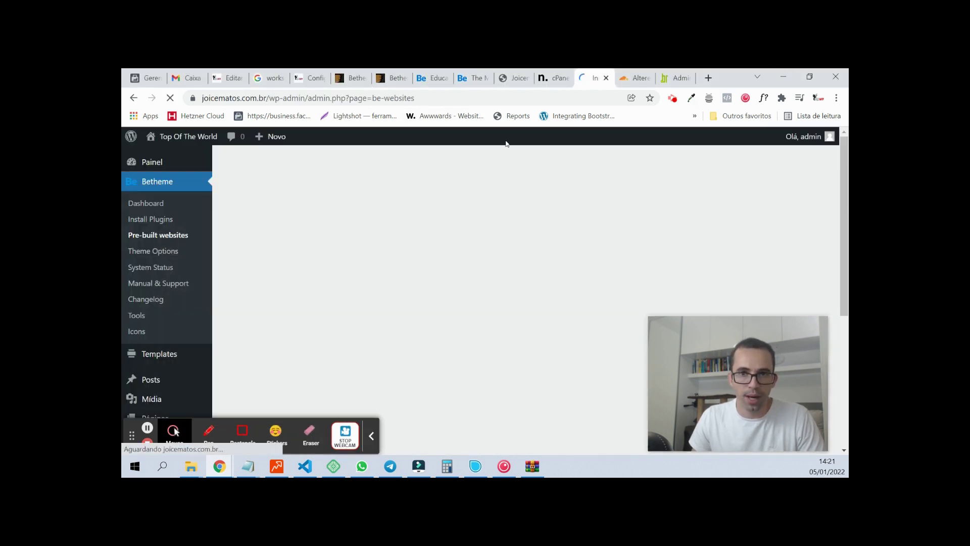
Step: Preview the installed Be Kindergarten 4 site, then return to the installation success tab
scroll(478, 253, down, 4)
scroll(478, 256, up, 4)
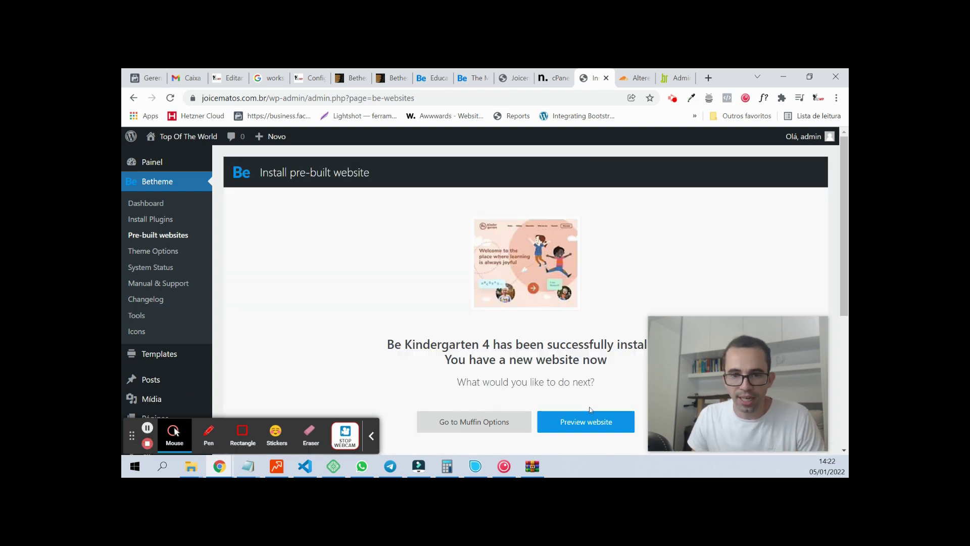
click(589, 419)
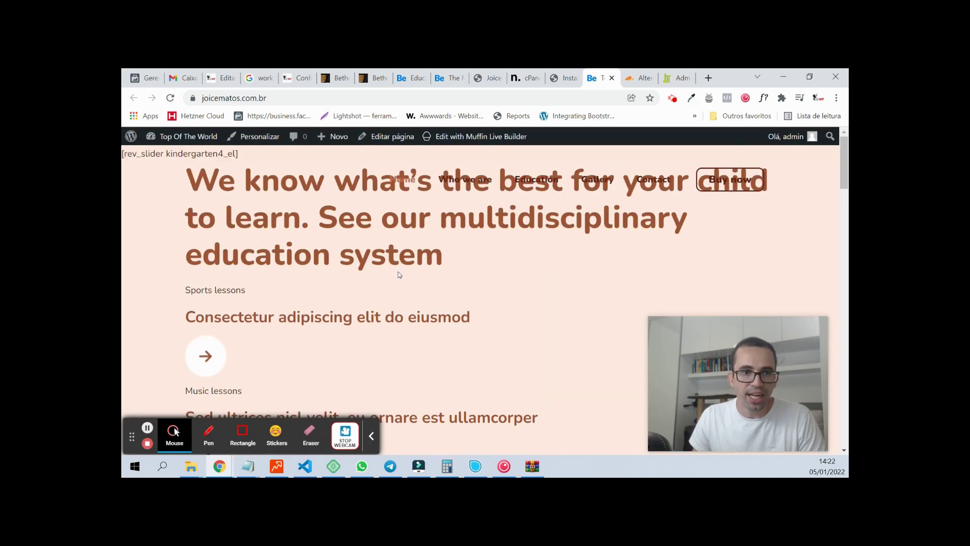
scroll(450, 269, down, 20)
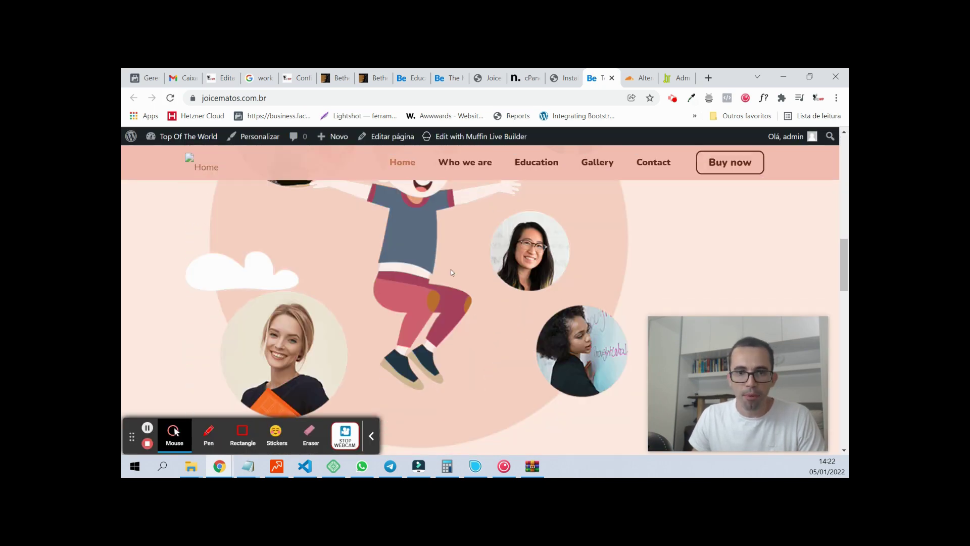
click(560, 78)
scroll(237, 242, down, 4)
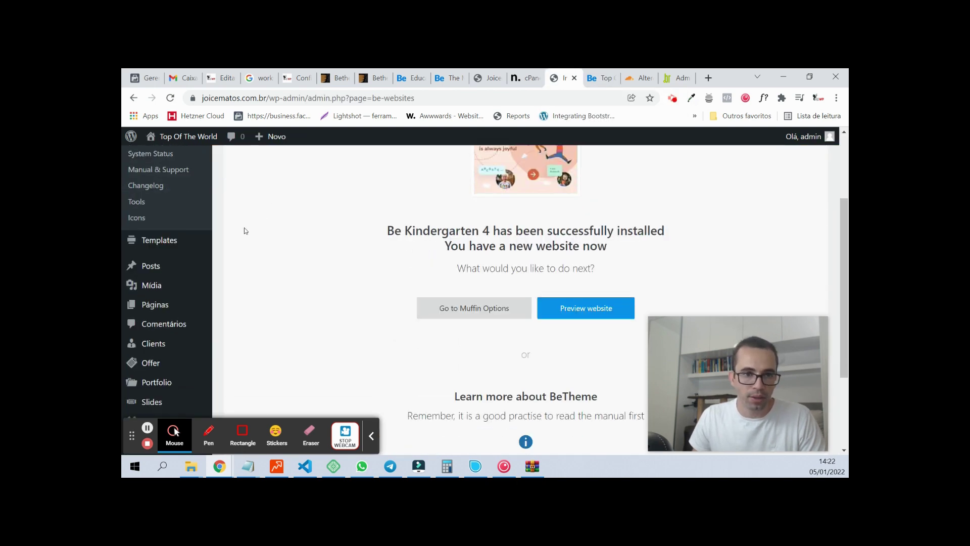
scroll(157, 354, down, 1)
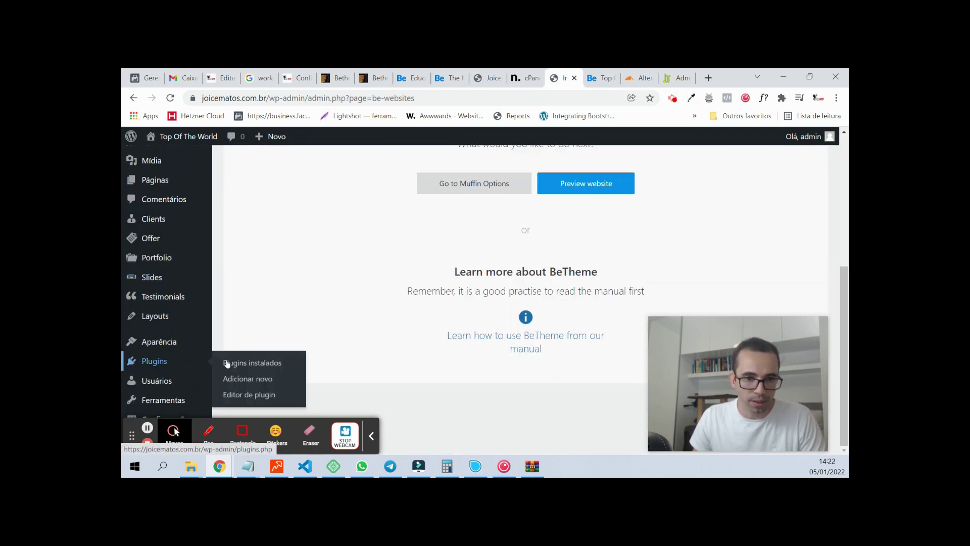
Step: Install and activate the Editor clássico plugin from Adicionar novo
click(248, 379)
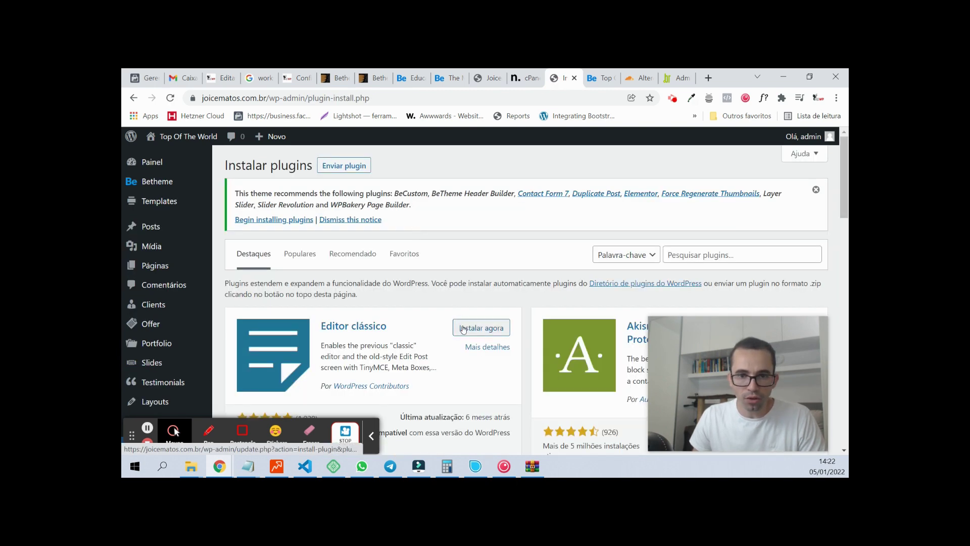
scroll(509, 317, down, 2)
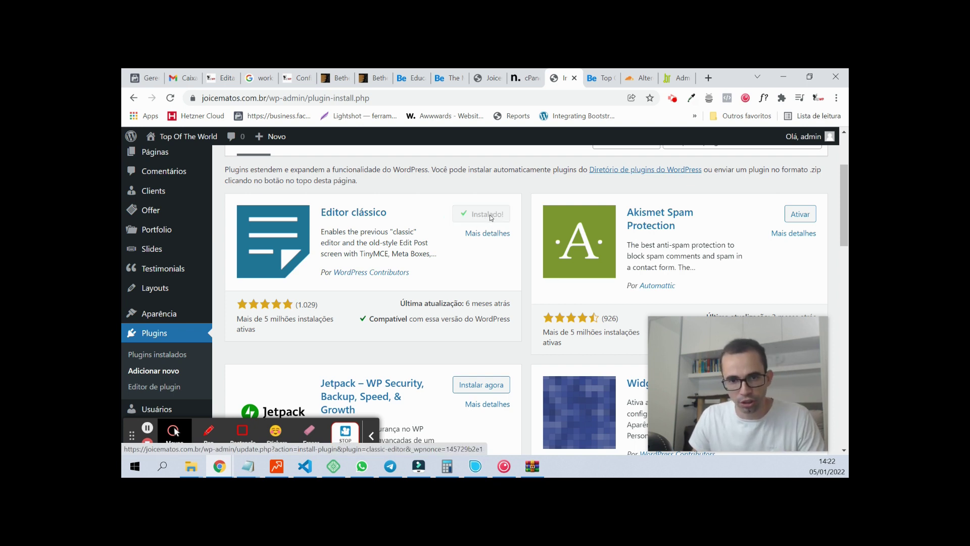
click(489, 215)
scroll(496, 257, up, 2)
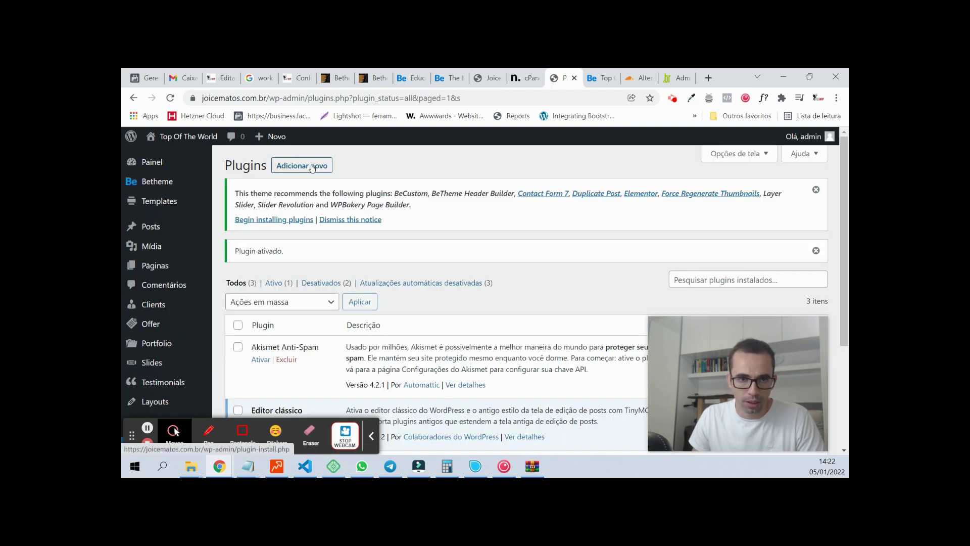
click(289, 171)
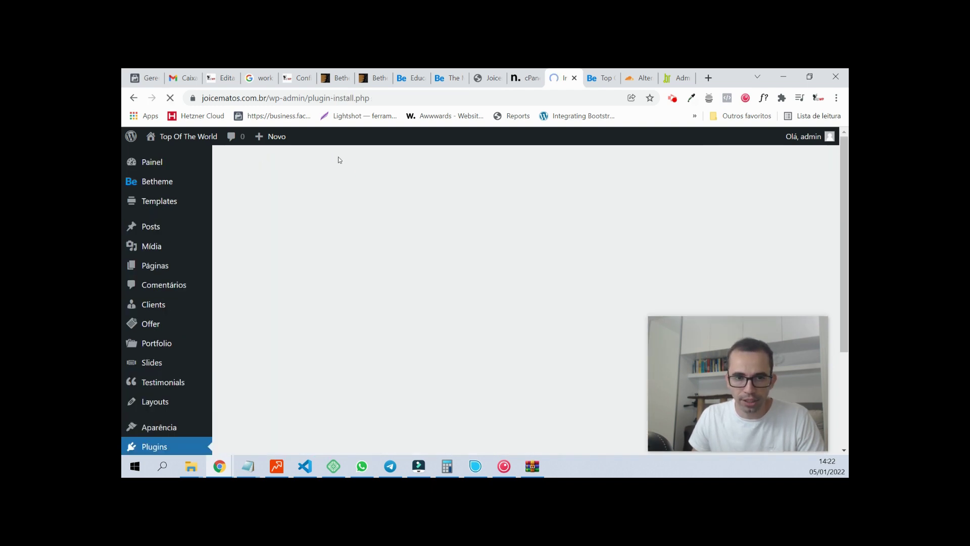
Step: Search for 'elementor', then install and activate Elementor Website Builder
click(748, 250)
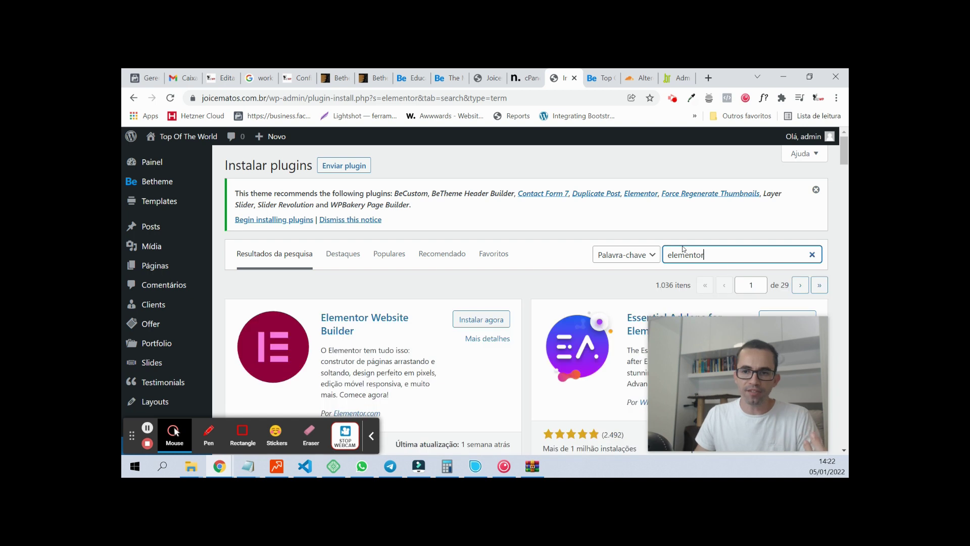
scroll(576, 295, down, 1)
click(484, 268)
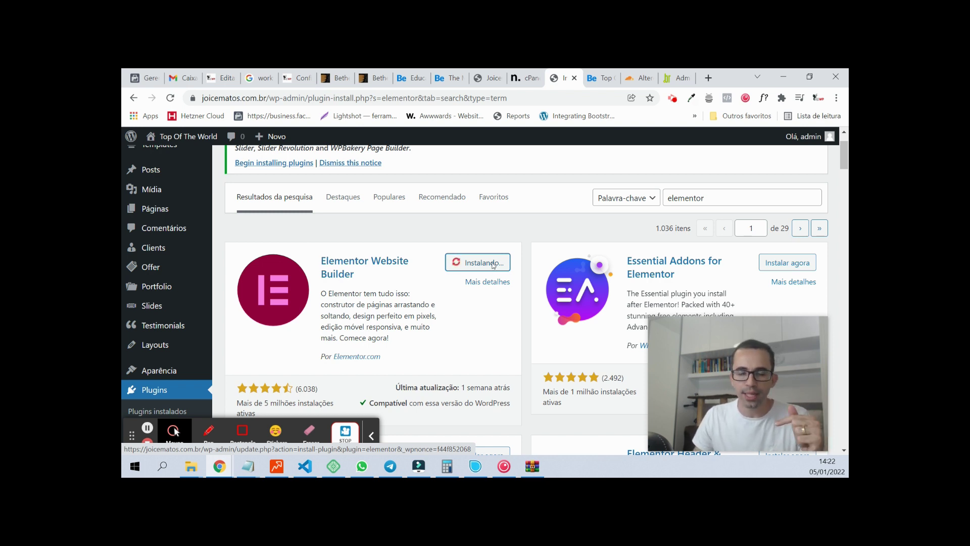
click(497, 266)
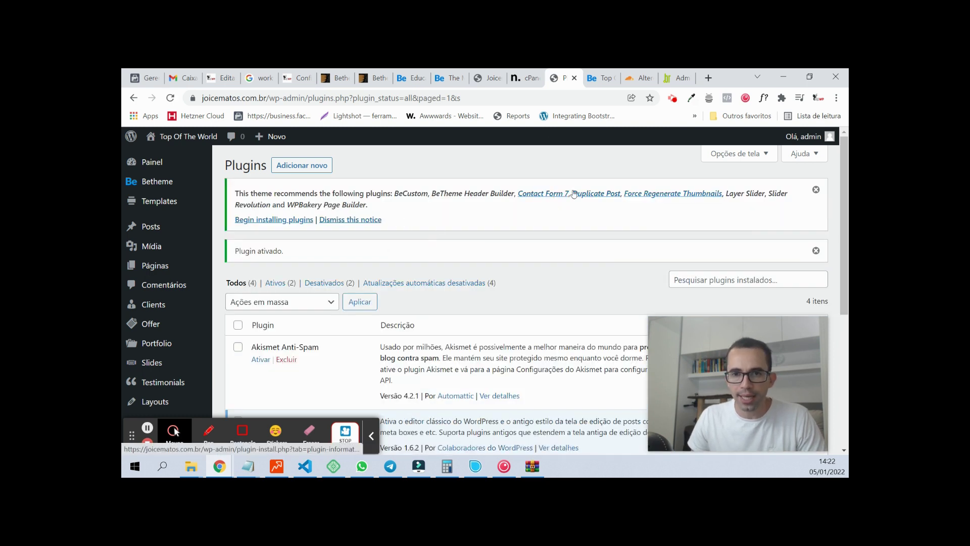
Step: Install Contact Form 7 and return to the add-plugins page
click(559, 196)
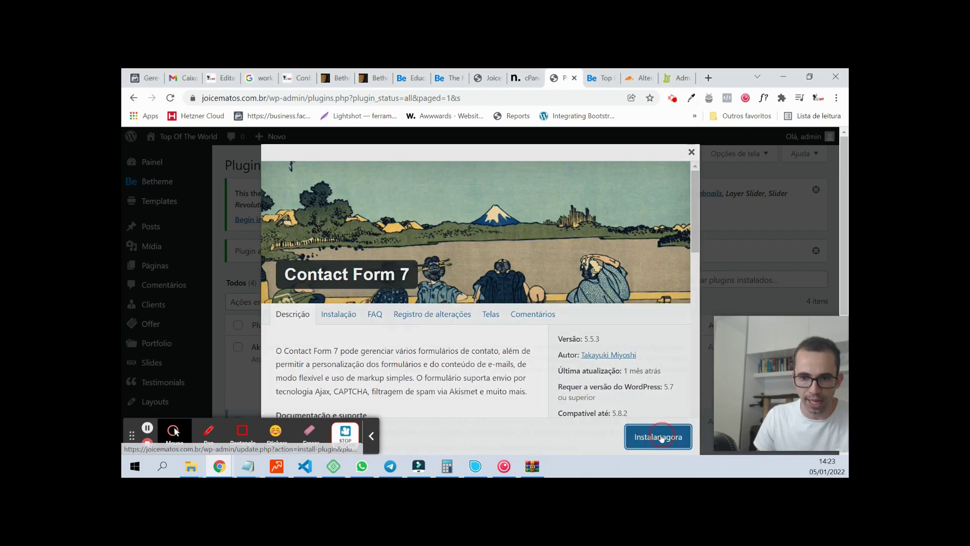
click(660, 435)
scroll(555, 303, down, 5)
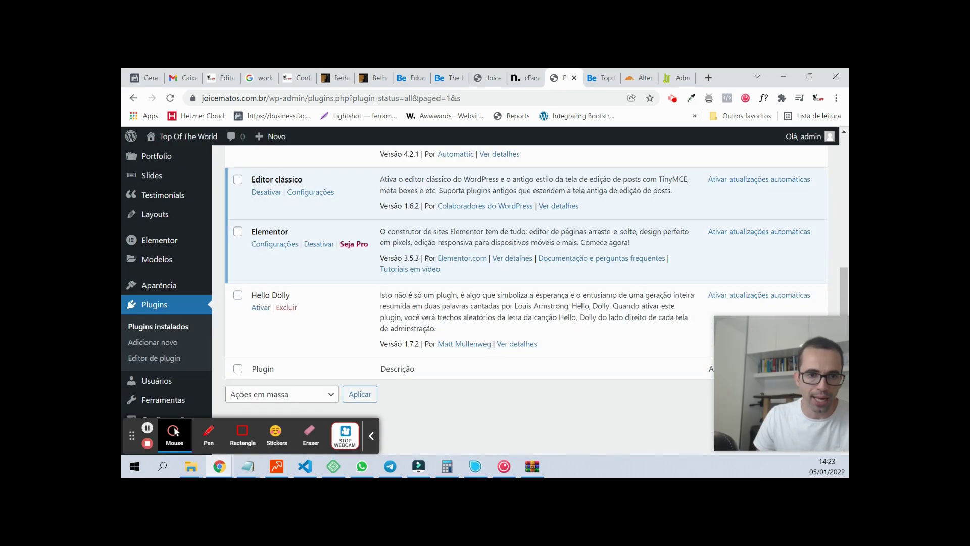
scroll(433, 259, up, 5)
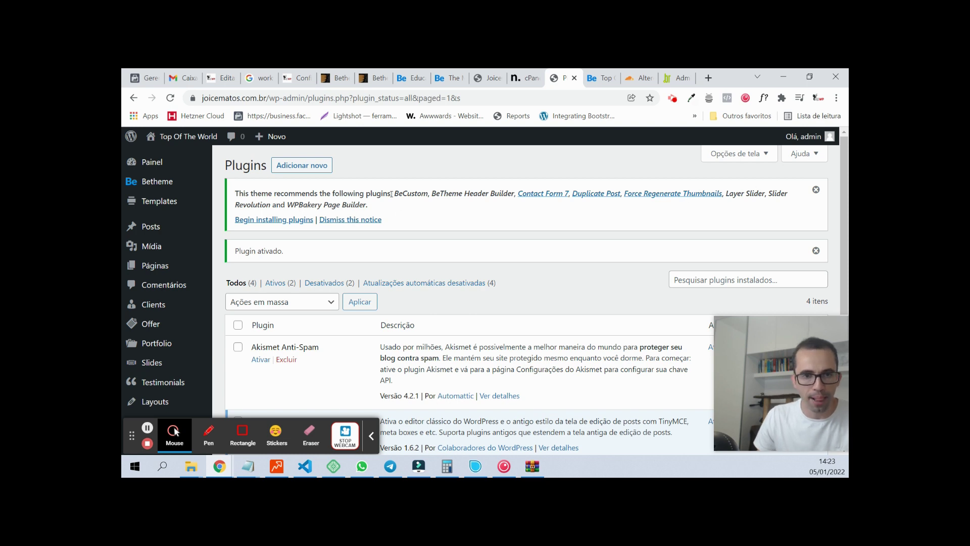
double_click(774, 194)
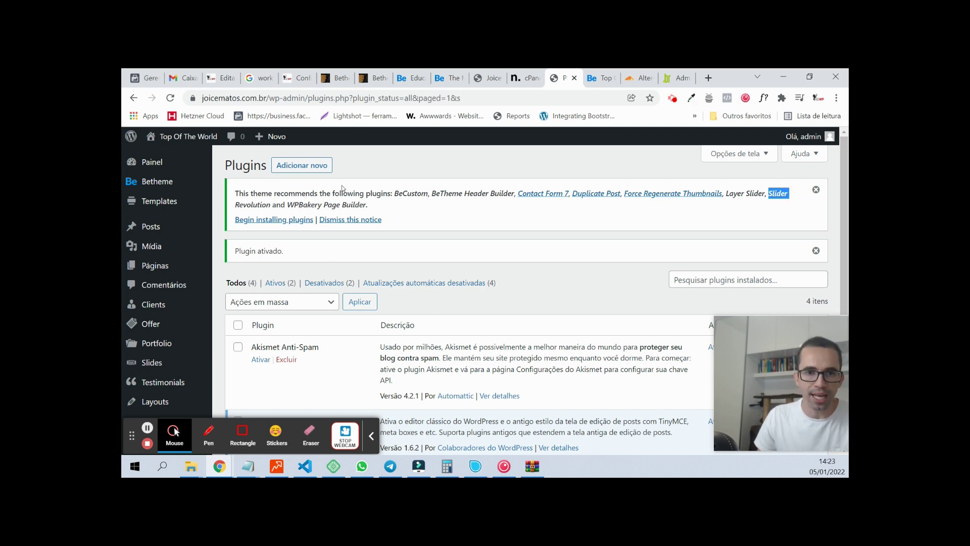
click(296, 164)
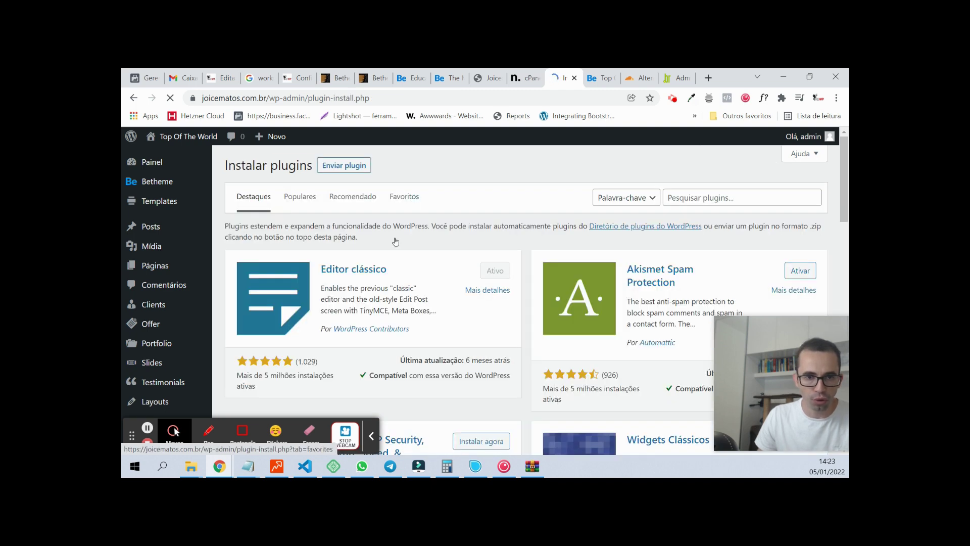
Step: Upload the Slider Revolution plugin zip through Enviar plugin and install it
click(344, 165)
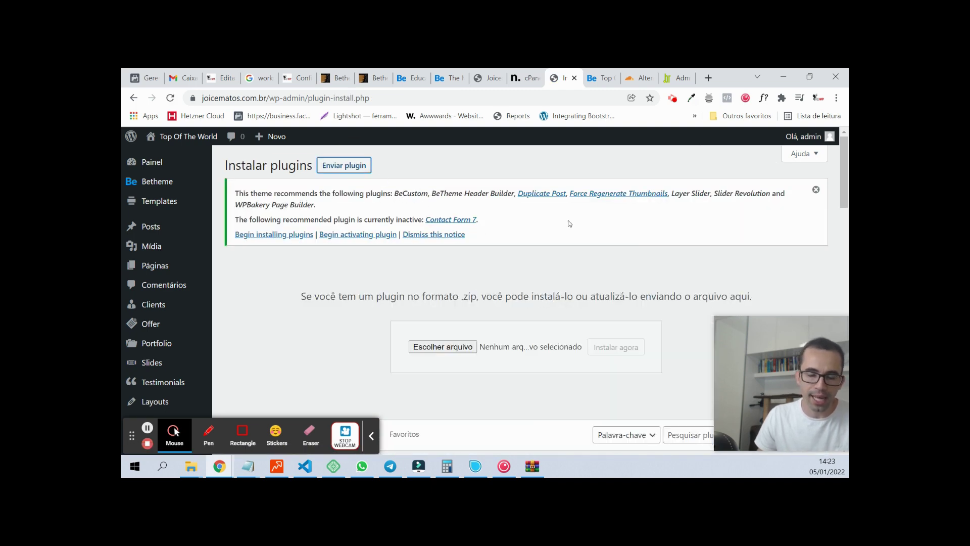
drag(750, 349, 672, 354)
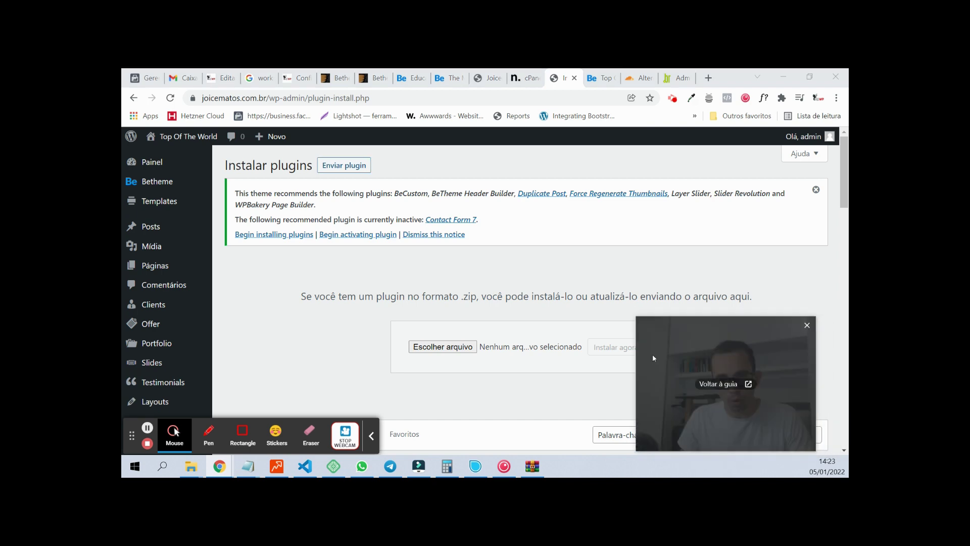
click(465, 350)
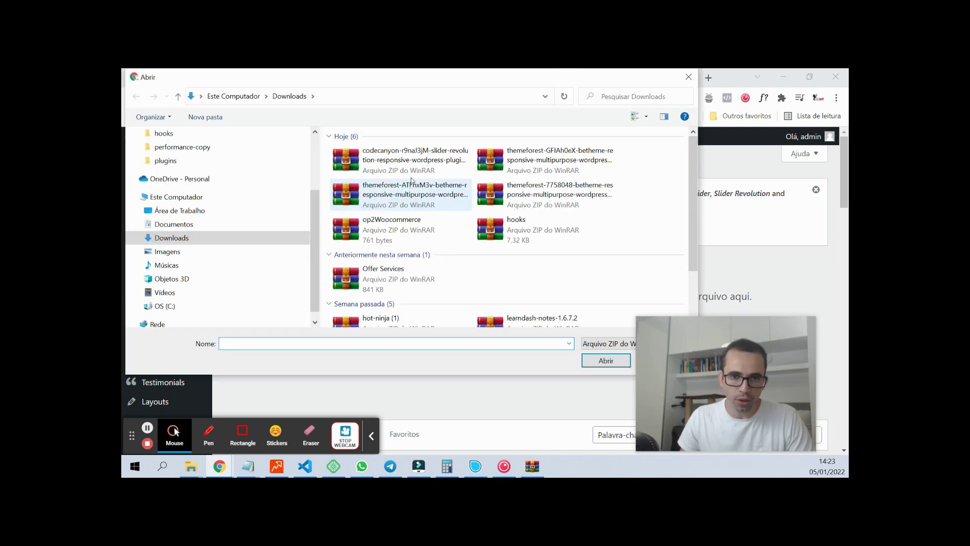
click(440, 161)
double_click(440, 161)
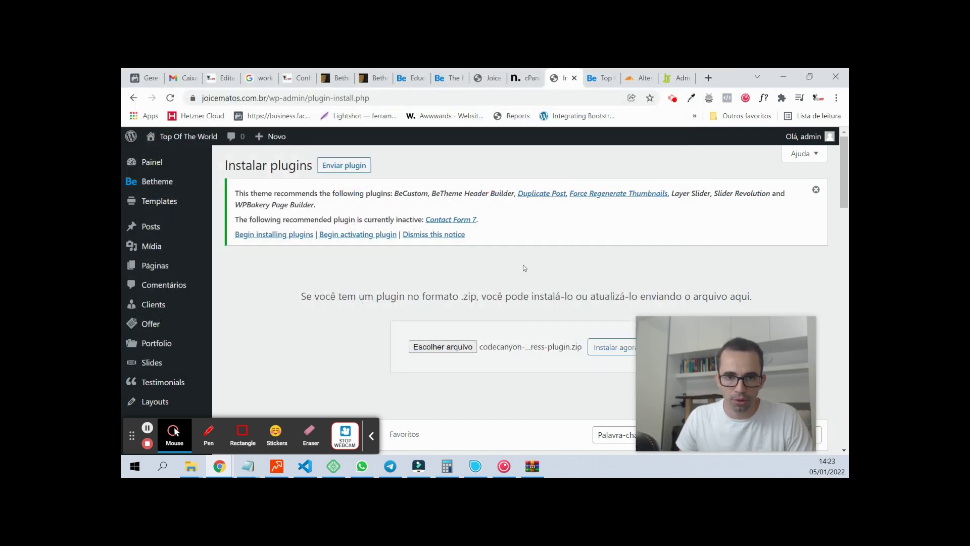
drag(678, 346, 709, 323)
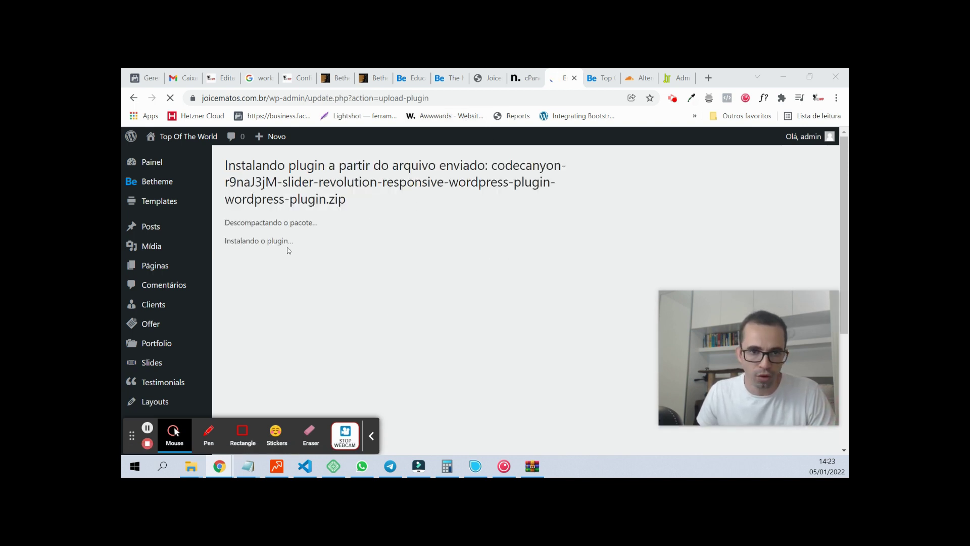
Step: Activate Slider Revolution, then activate Contact Form 7 in the plugins list
click(255, 282)
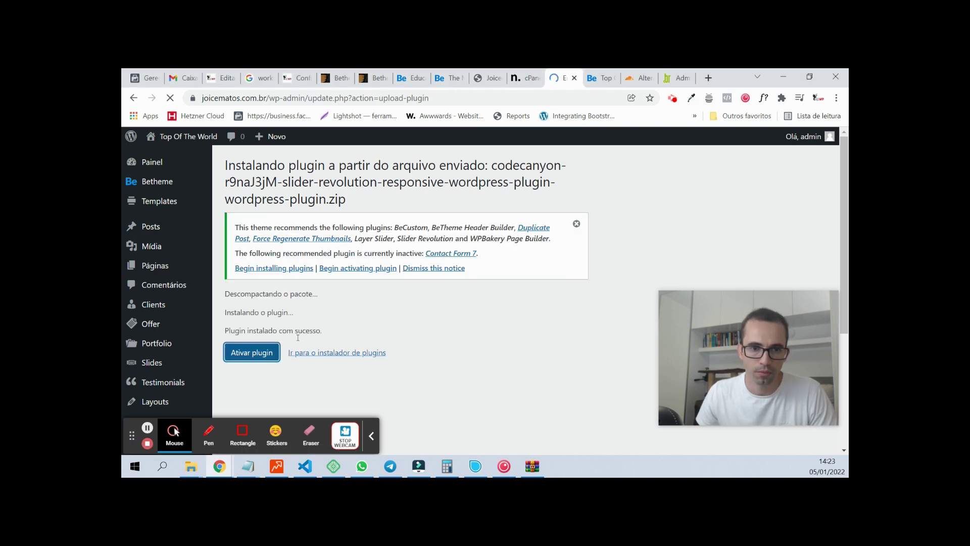
click(255, 355)
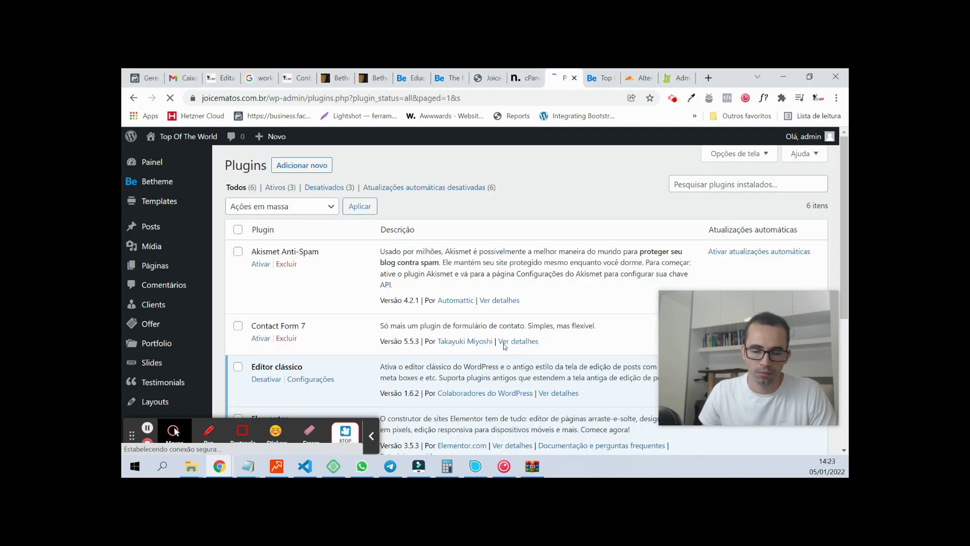
scroll(399, 317, down, 8)
scroll(274, 278, up, 10)
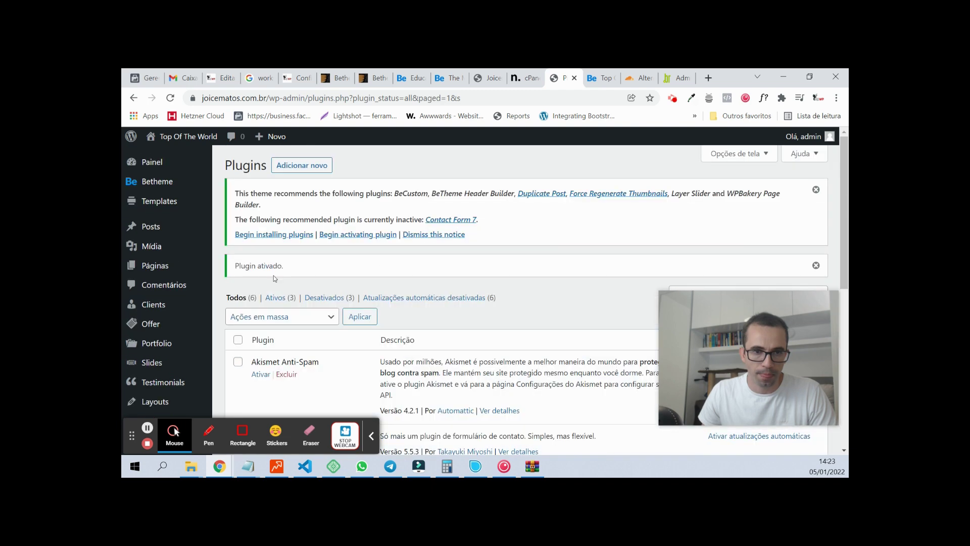
scroll(271, 337, down, 2)
click(260, 336)
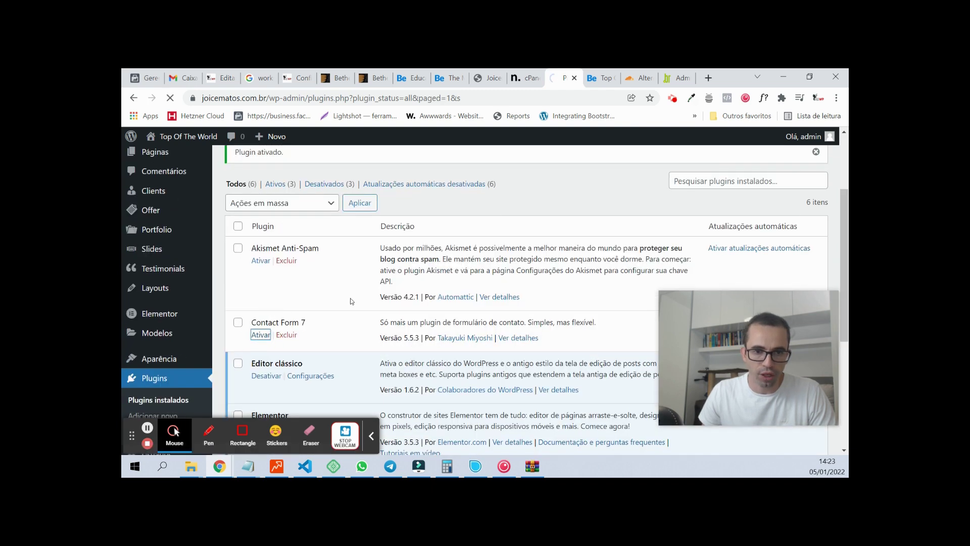
scroll(273, 307, down, 3)
Step: Check the front page for the missing kindergarten4_el slider error
click(591, 77)
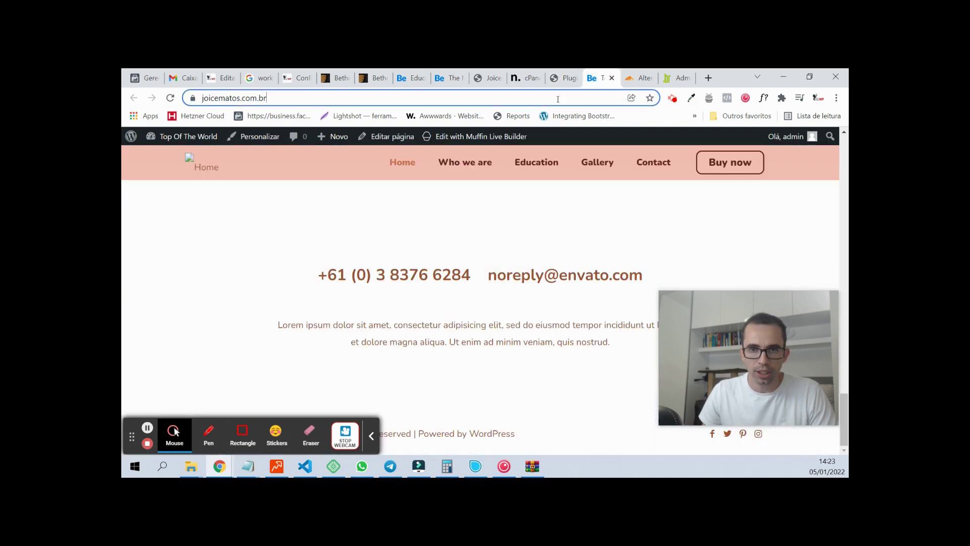
scroll(529, 206, up, 5)
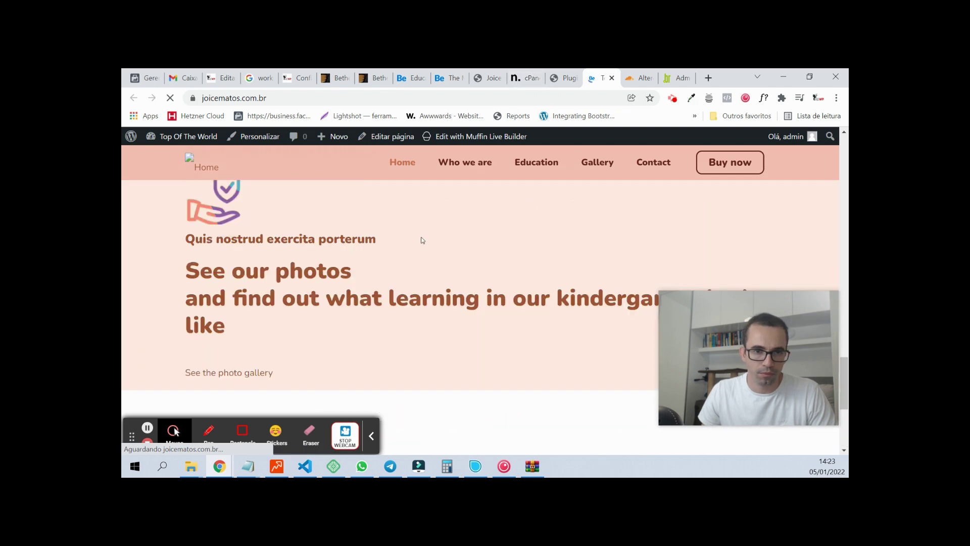
scroll(422, 240, up, 15)
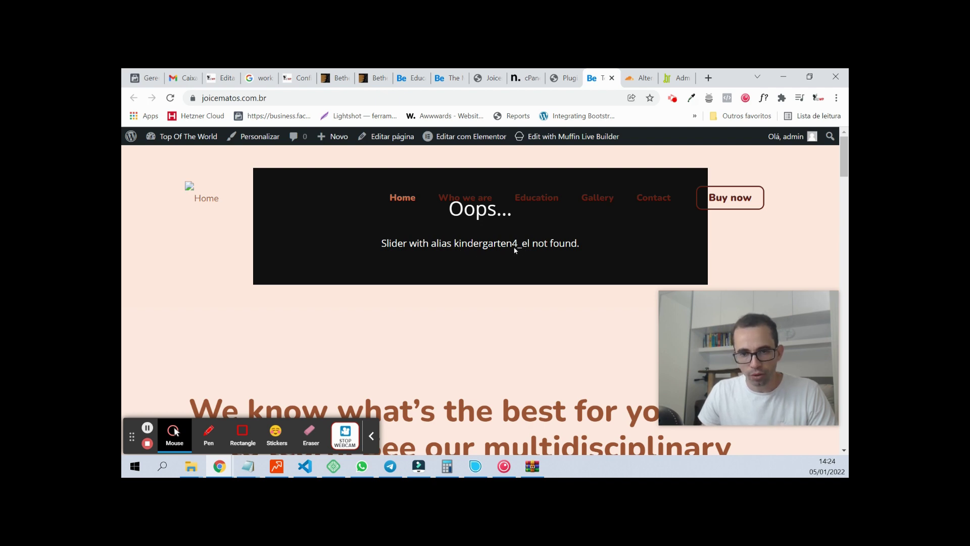
Step: Open the Slider Revolution dashboard and close its welcome window
click(565, 78)
scroll(404, 303, down, 8)
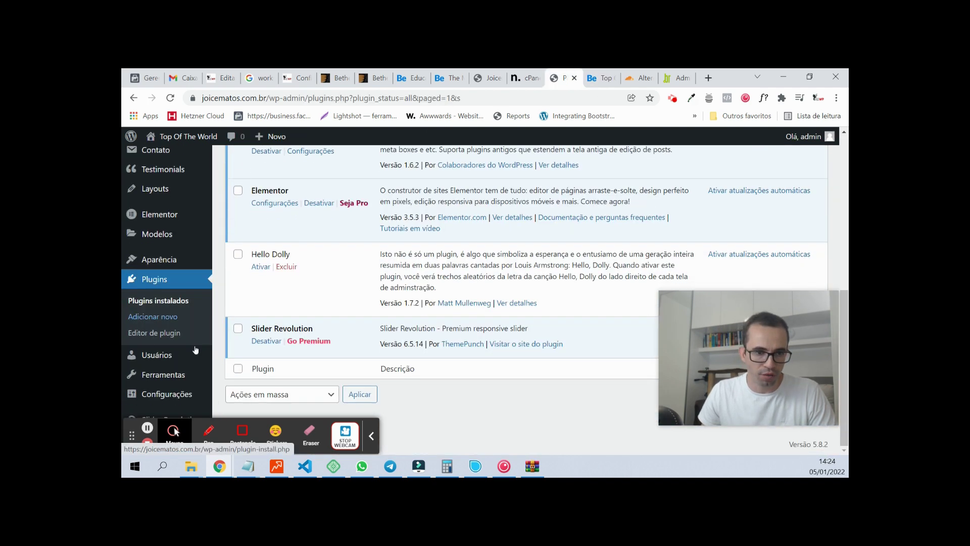
mouse_move(182, 427)
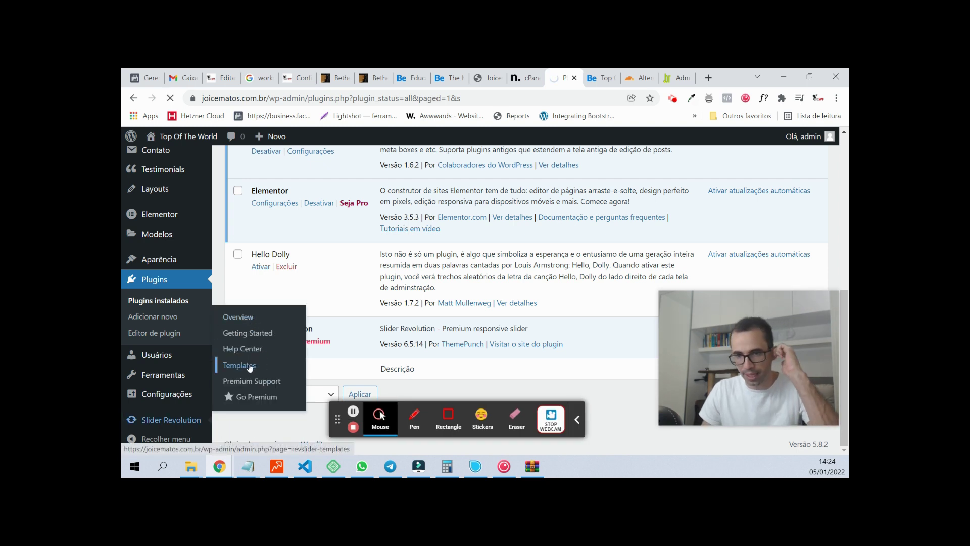
click(248, 321)
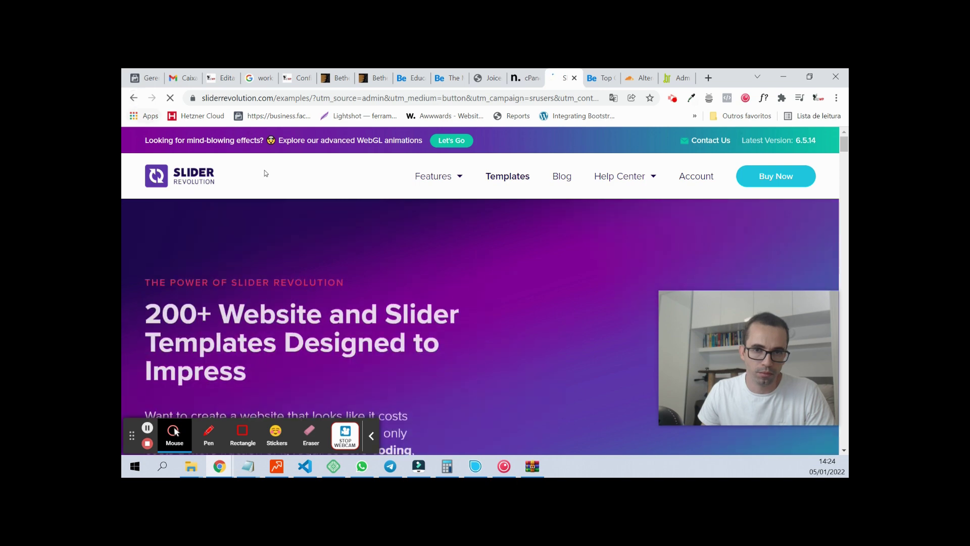
key(alt+Left)
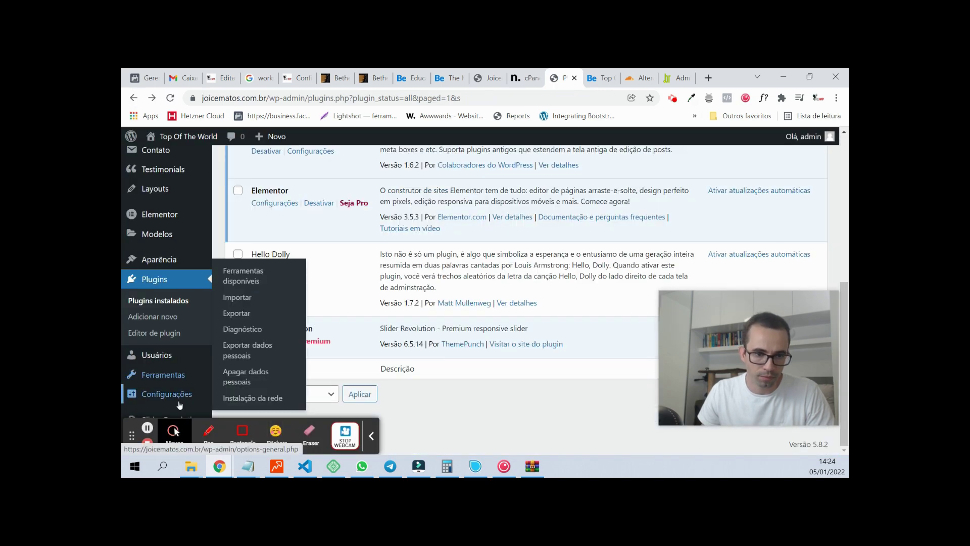
drag(134, 436, 302, 430)
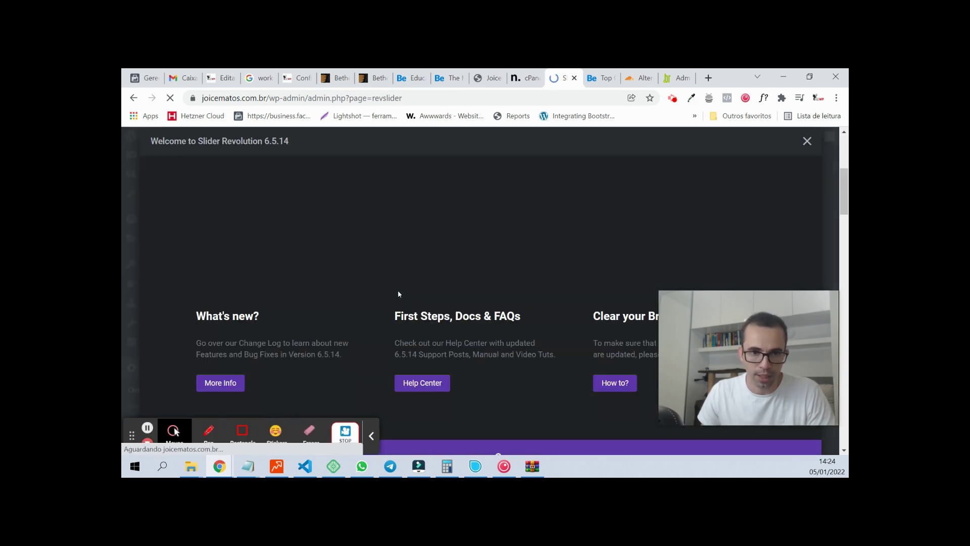
scroll(535, 308, down, 1)
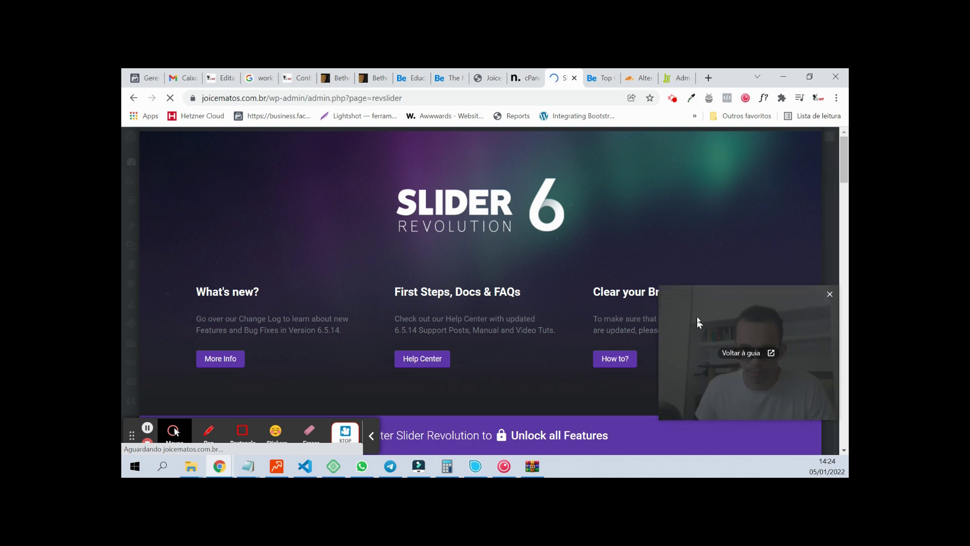
drag(696, 318, 699, 388)
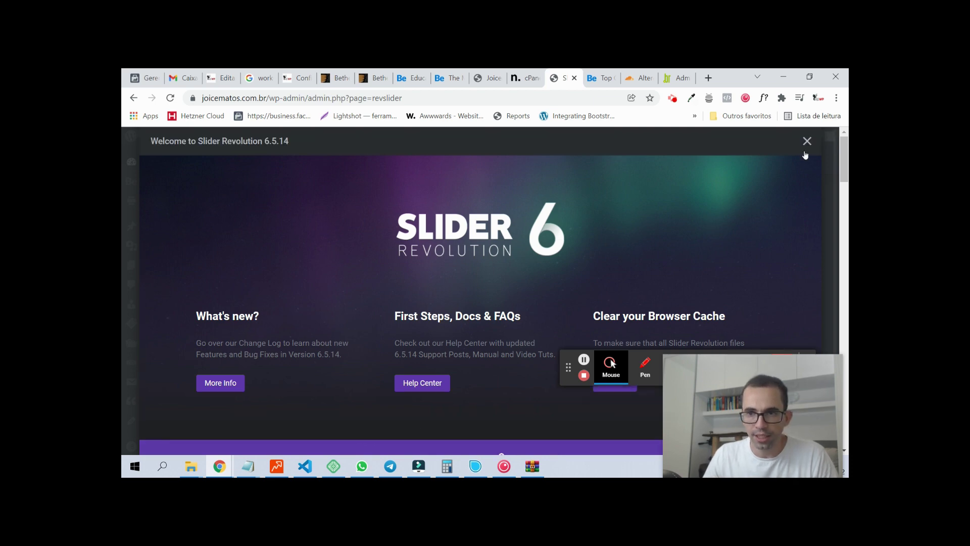
click(806, 142)
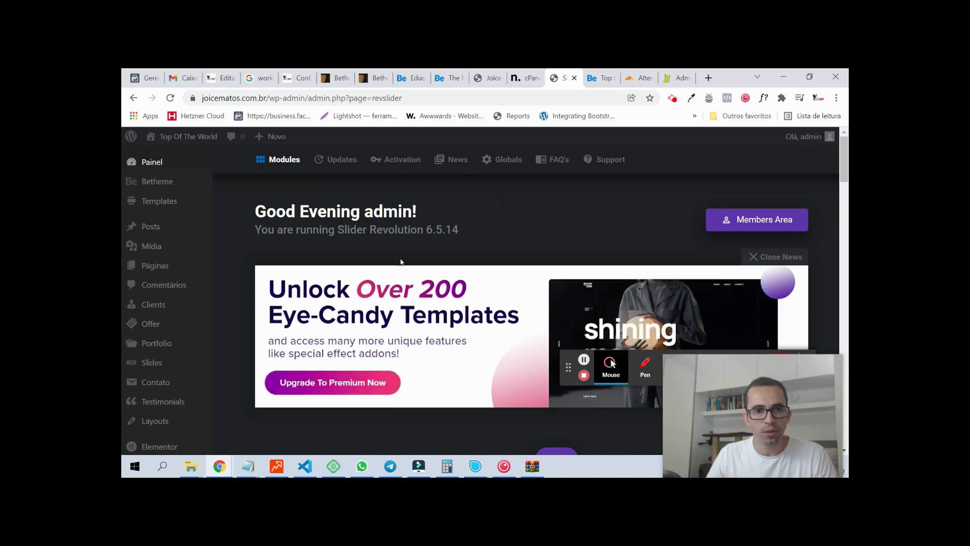
scroll(402, 276, down, 6)
scroll(408, 288, up, 2)
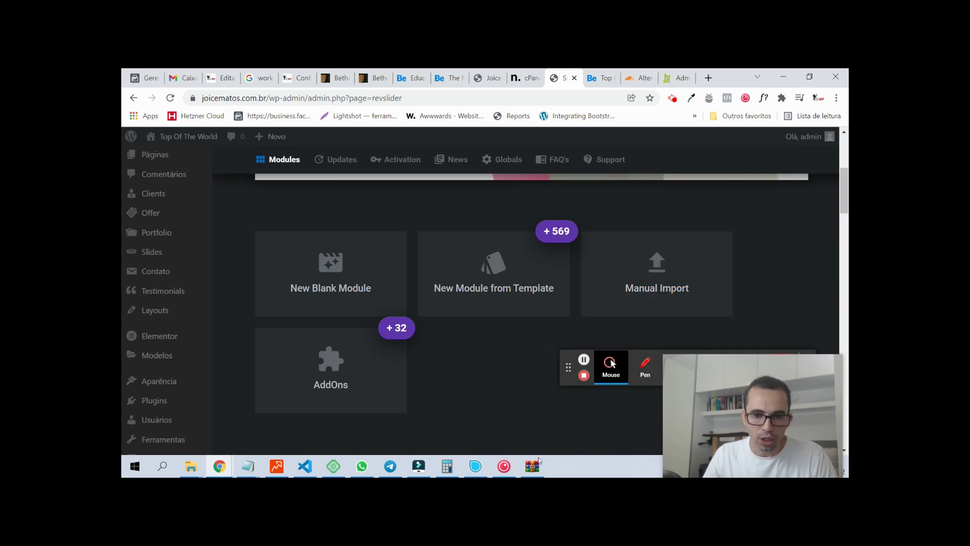
Step: Load themeforest.net in the Betheme preview tab
mouse_move(533, 469)
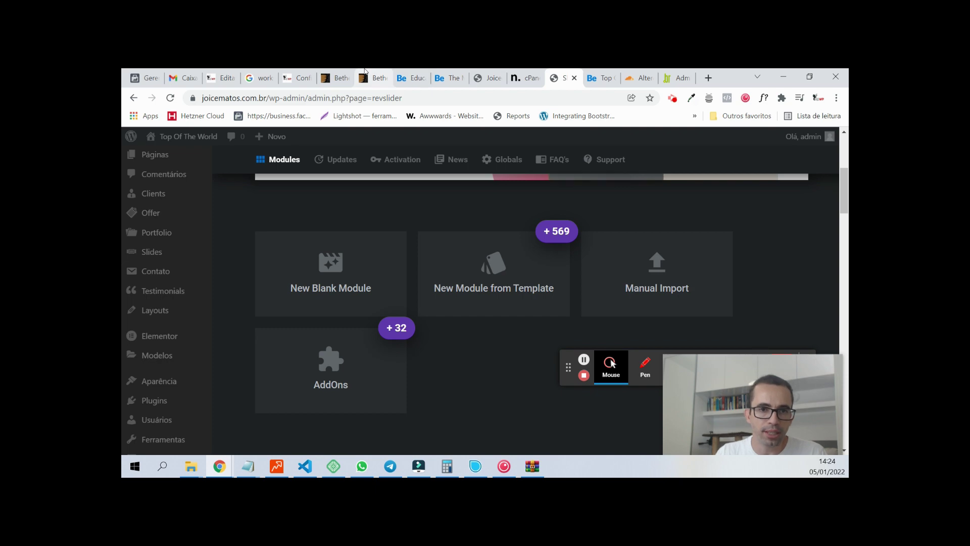
click(376, 76)
click(328, 72)
scroll(376, 146, up, 5)
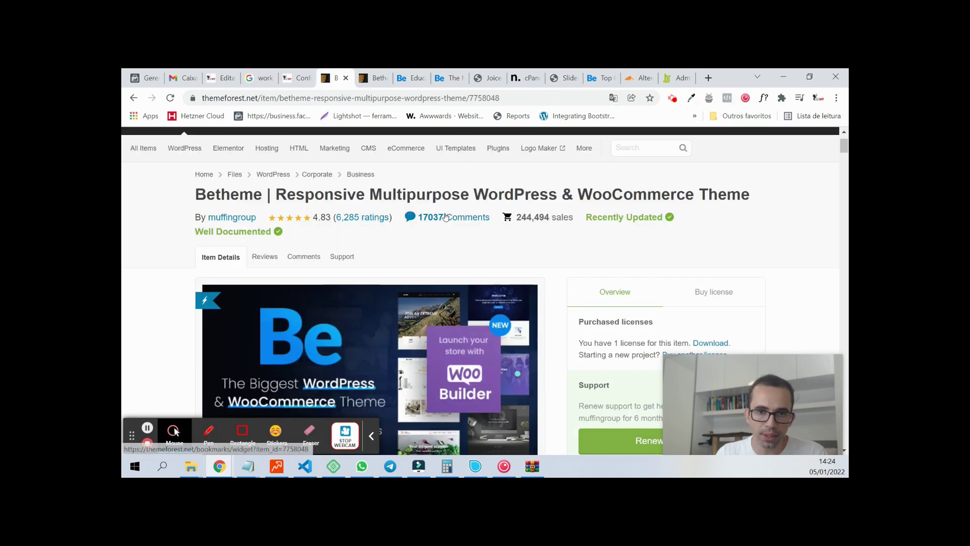
click(375, 78)
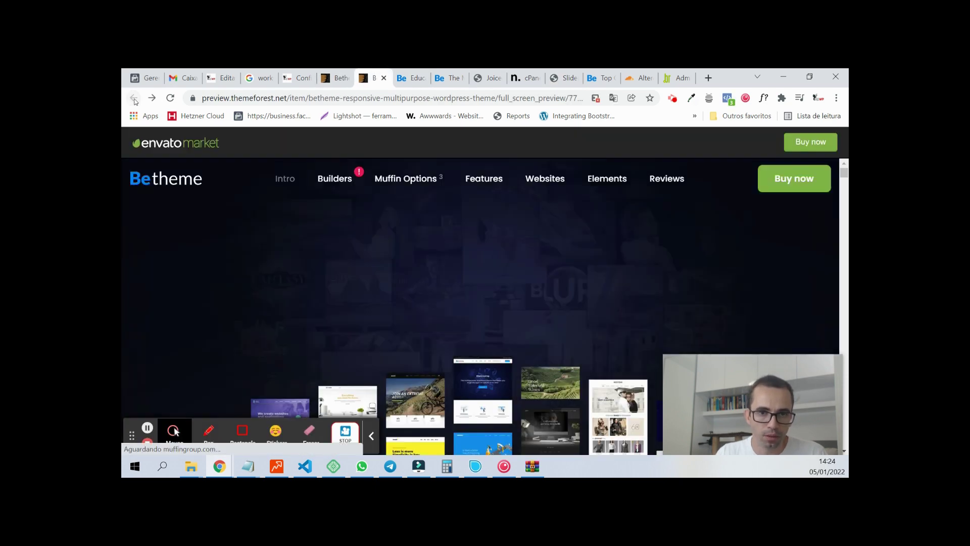
click(211, 104)
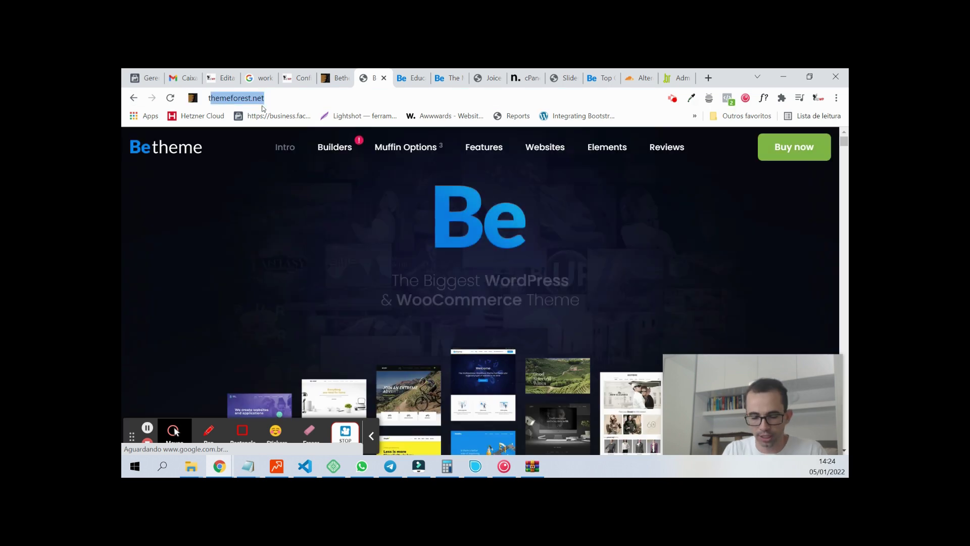
text(theme)
key(Return)
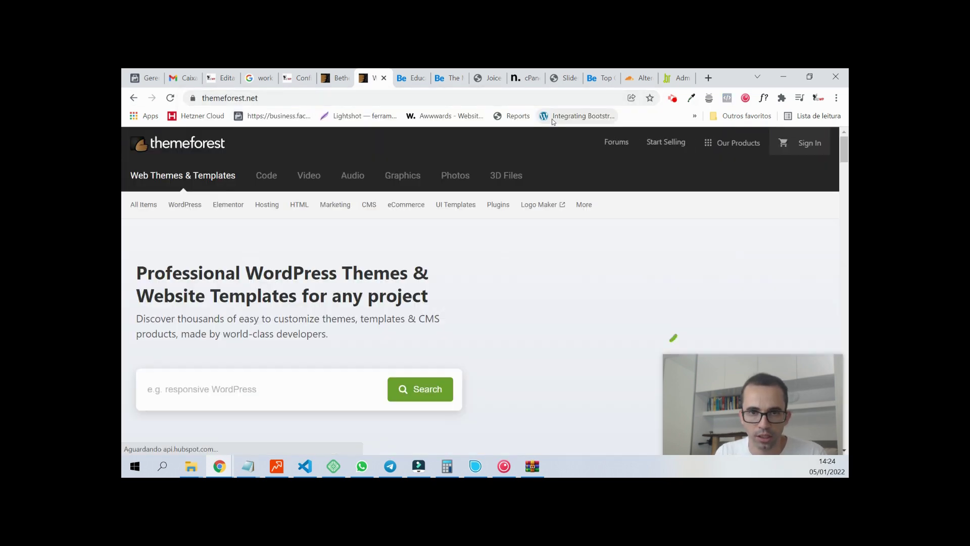
Step: Open the account's purchased downloads and go to page 2
mouse_move(786, 148)
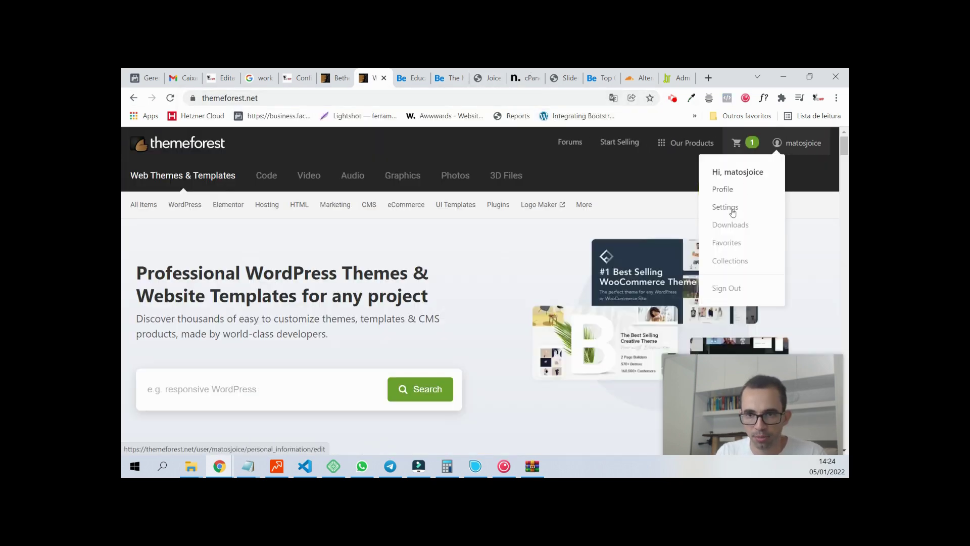
click(717, 225)
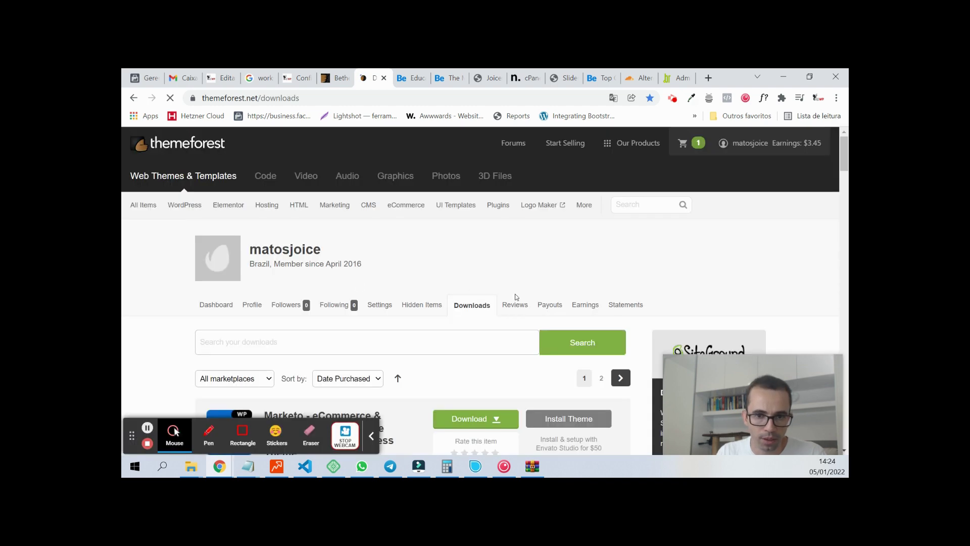
scroll(513, 293, down, 4)
scroll(555, 242, up, 3)
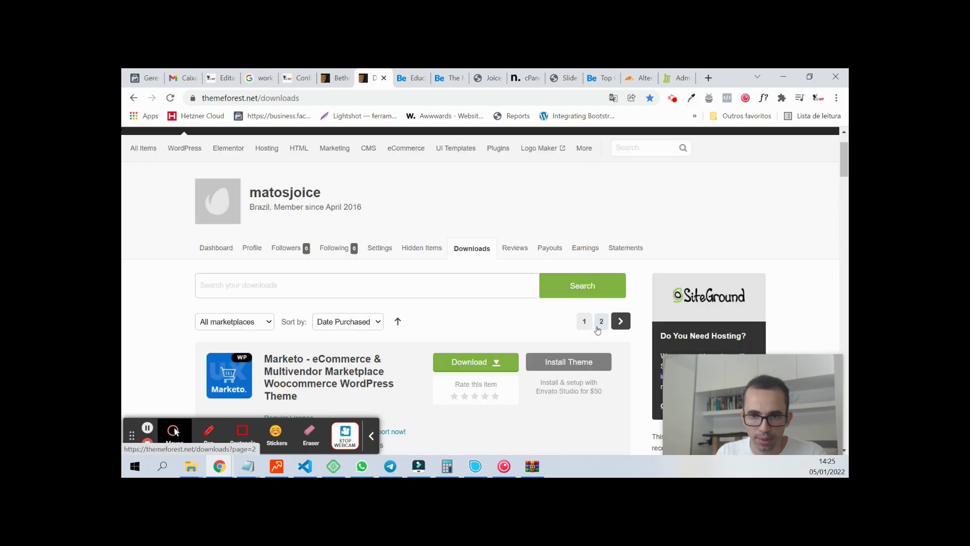
click(596, 324)
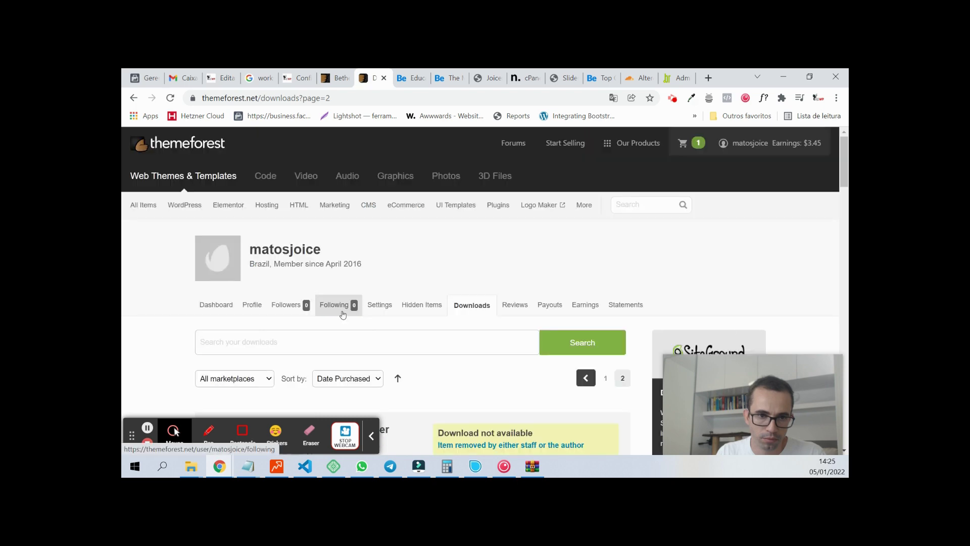
scroll(323, 303, down, 12)
scroll(316, 289, down, 8)
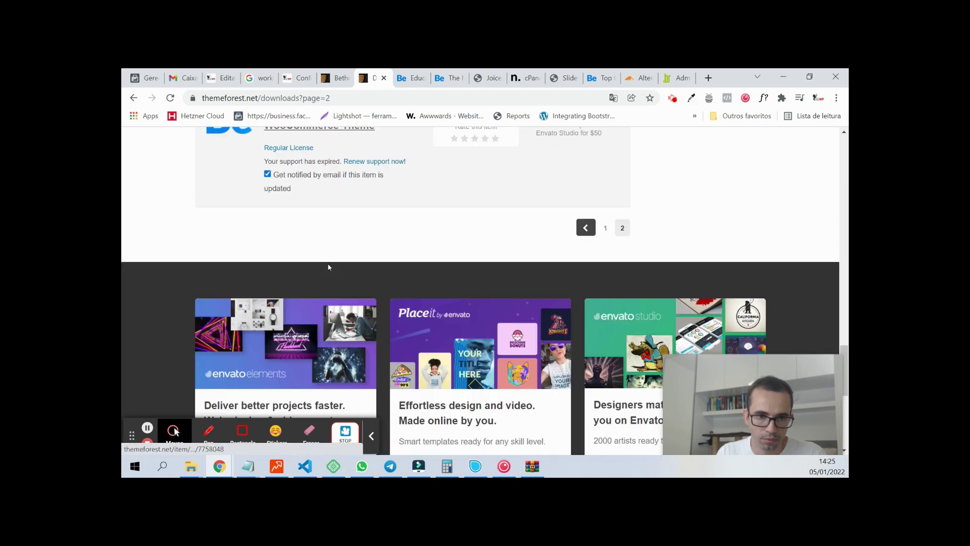
scroll(327, 262, up, 6)
Step: Download Betheme's 'All files & documentation' and open betheme-premium-wordpress-theme in the archive
click(486, 333)
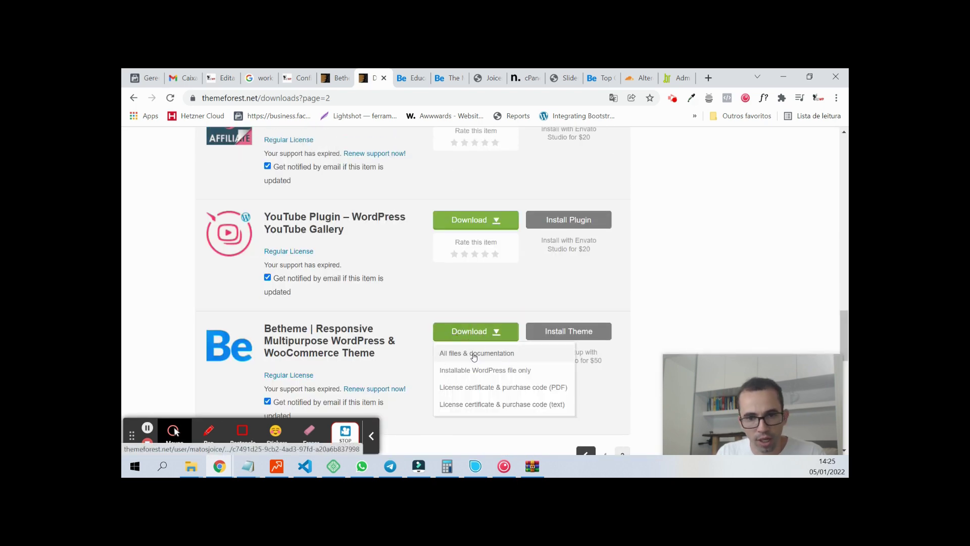
click(498, 355)
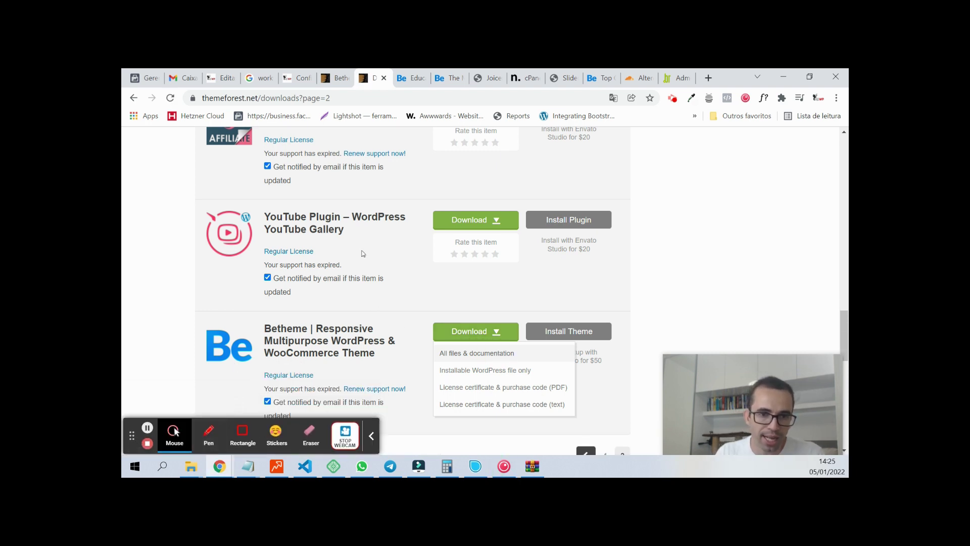
mouse_move(312, 289)
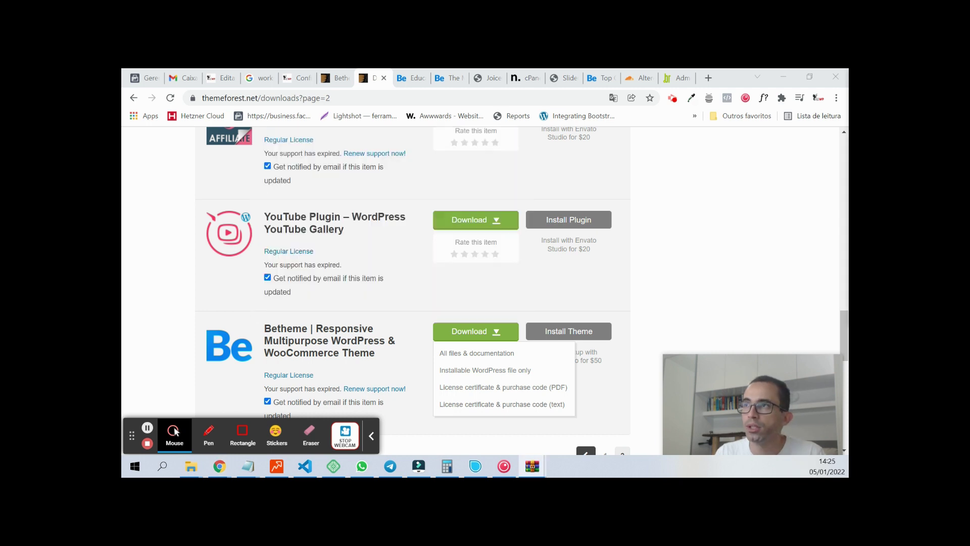
double_click(291, 214)
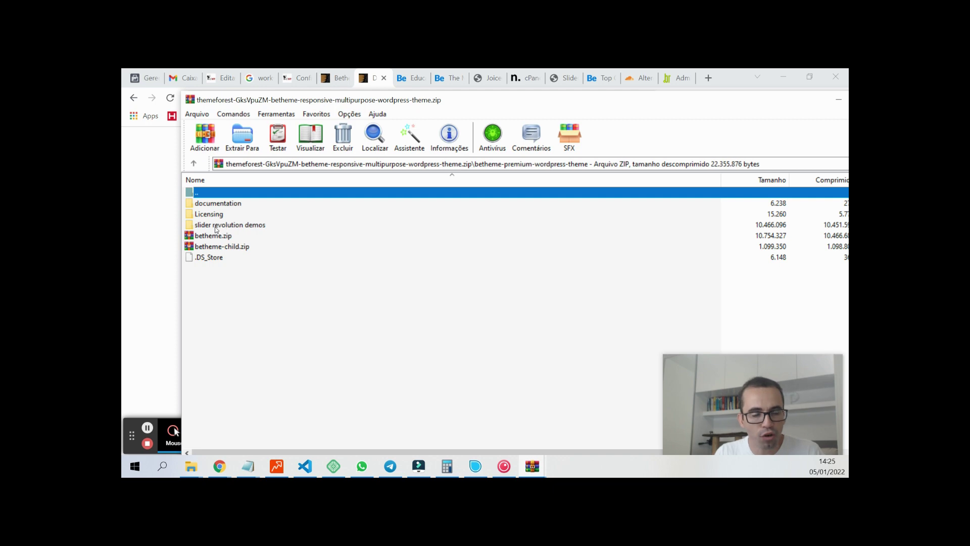
Step: Drag the 'slider revolution demos' folder from the archive onto the desktop
drag(215, 227, 478, 276)
key(super+d)
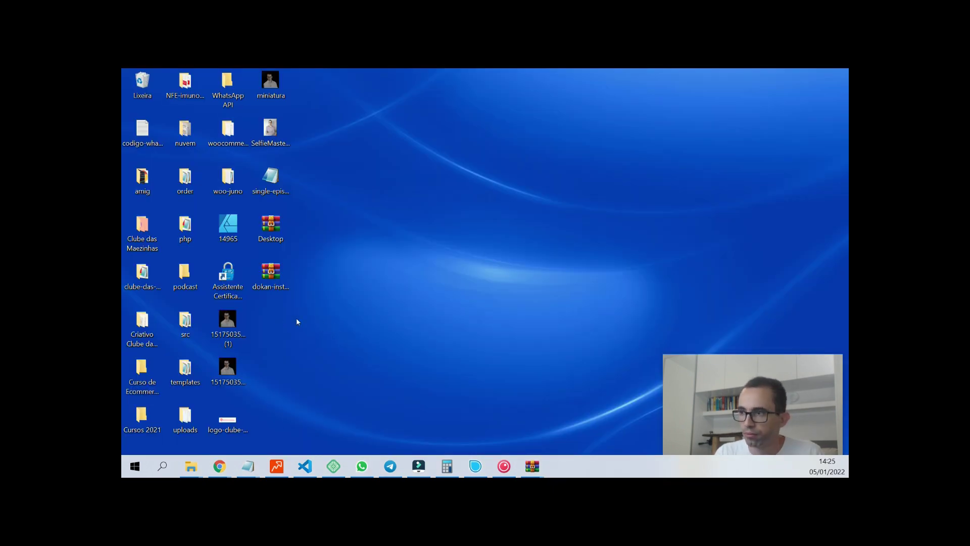
click(271, 282)
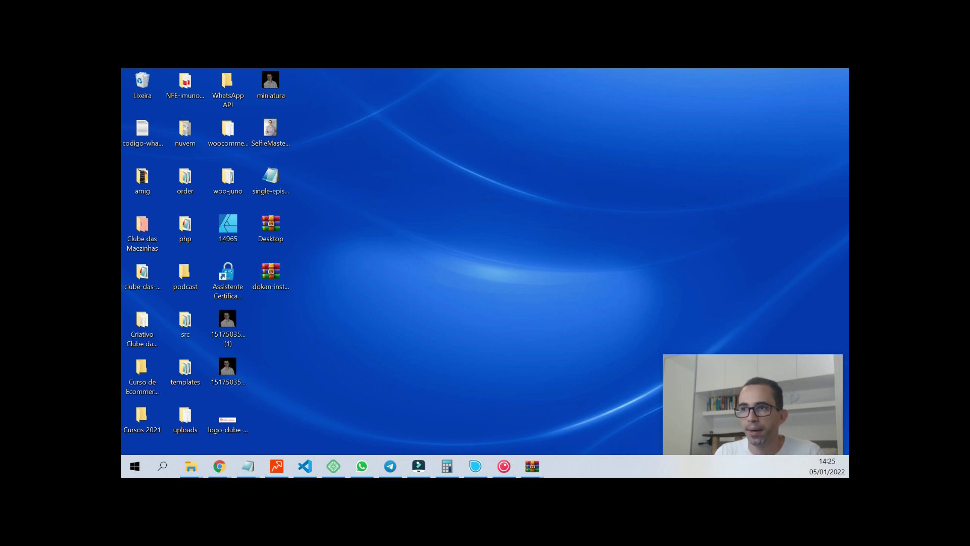
Step: Open 'plugin author demo files' in slider revolution demos and maximize the Explorer window
drag(280, 310, 279, 369)
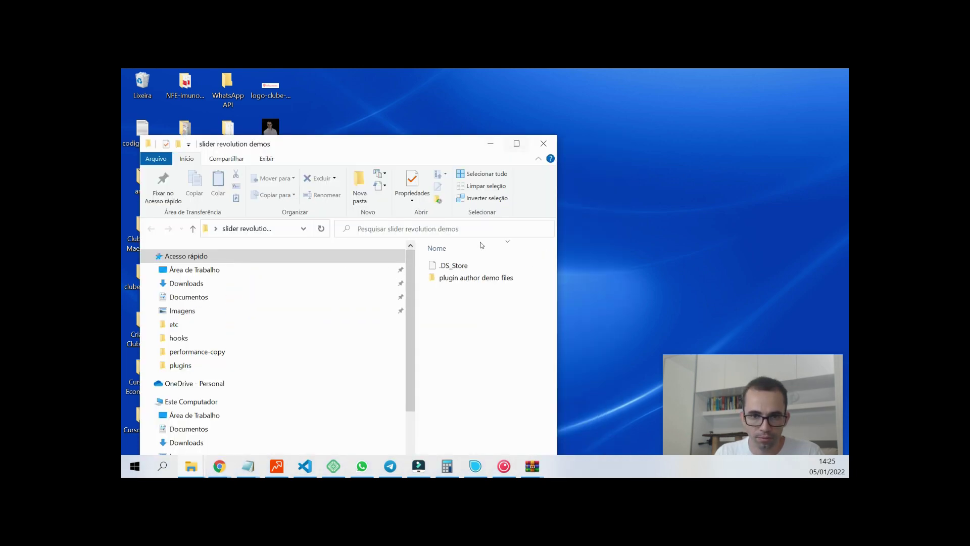
double_click(471, 278)
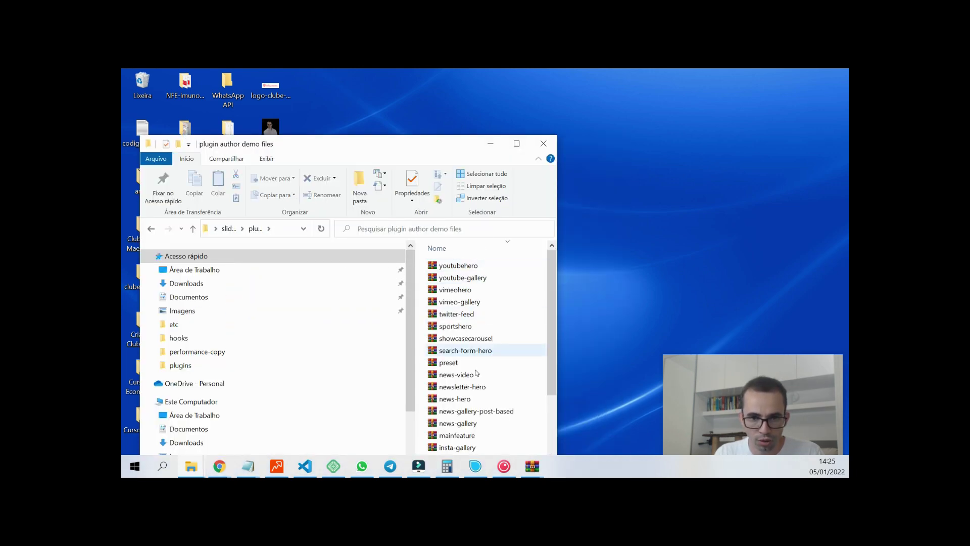
click(516, 143)
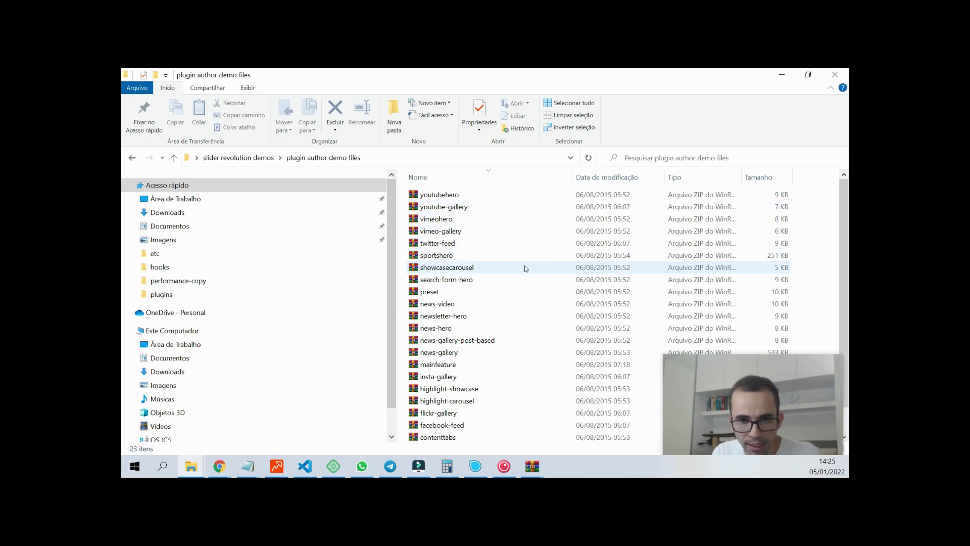
key(alt+Tab)
key(alt+Tab)
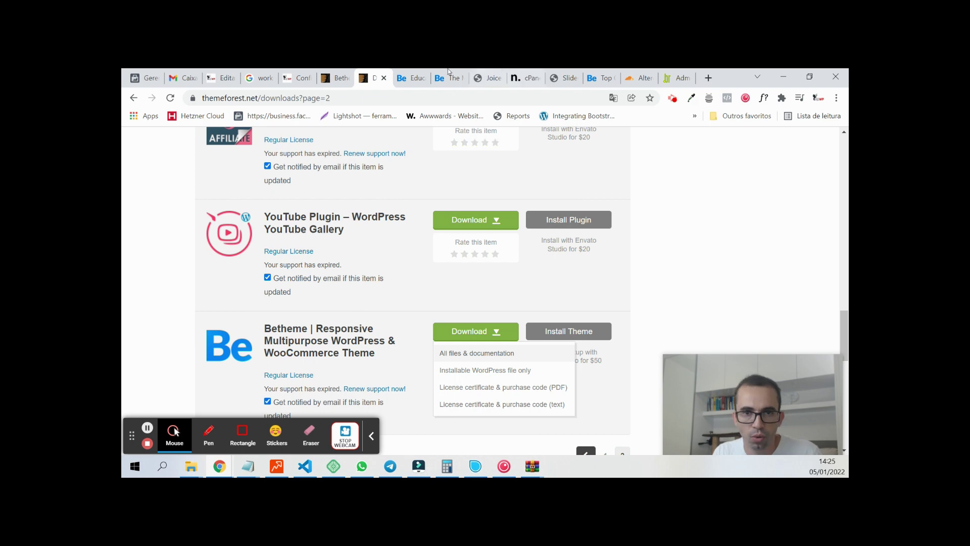
Step: Check the site homepage tab, which still reports the kindergarten4_el slider as not found
click(412, 78)
click(449, 76)
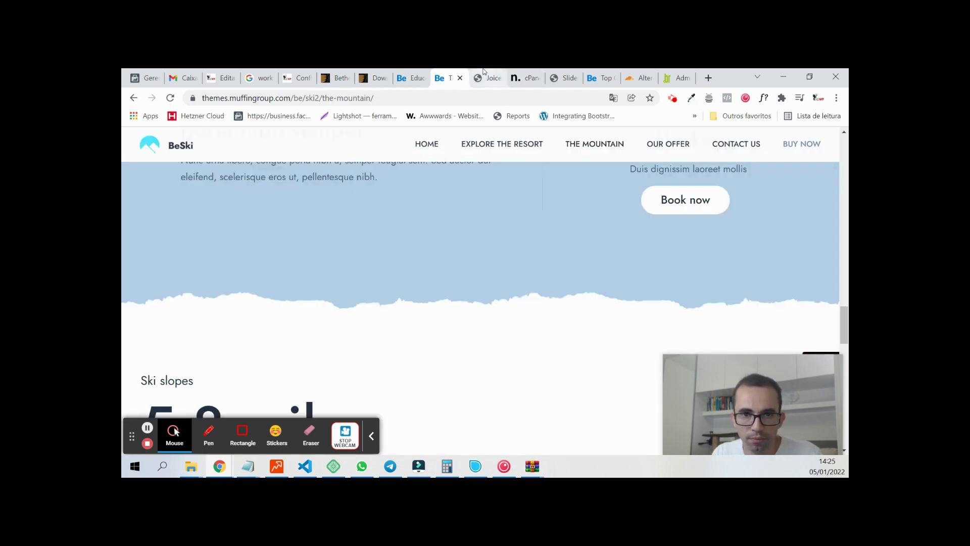
click(484, 73)
click(525, 73)
click(566, 74)
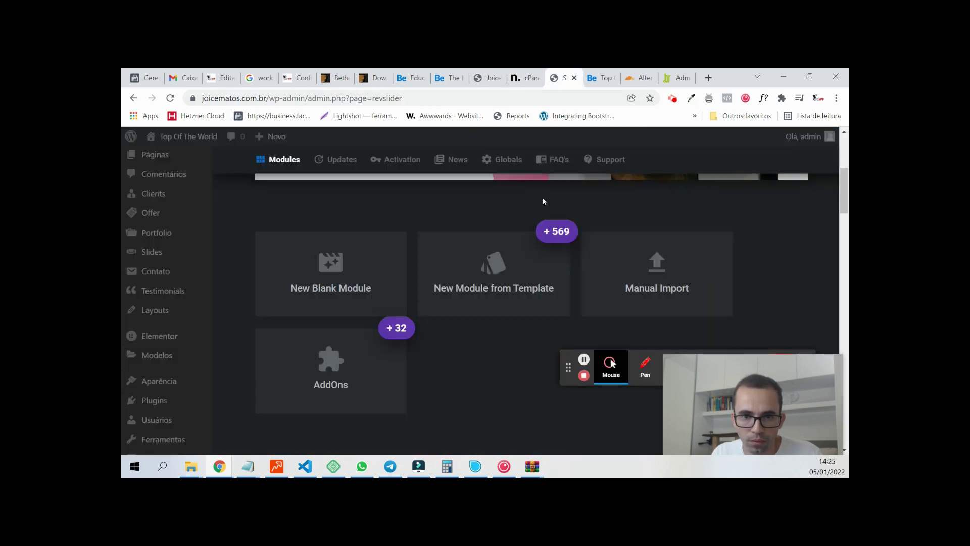
key(ctrl+Tab)
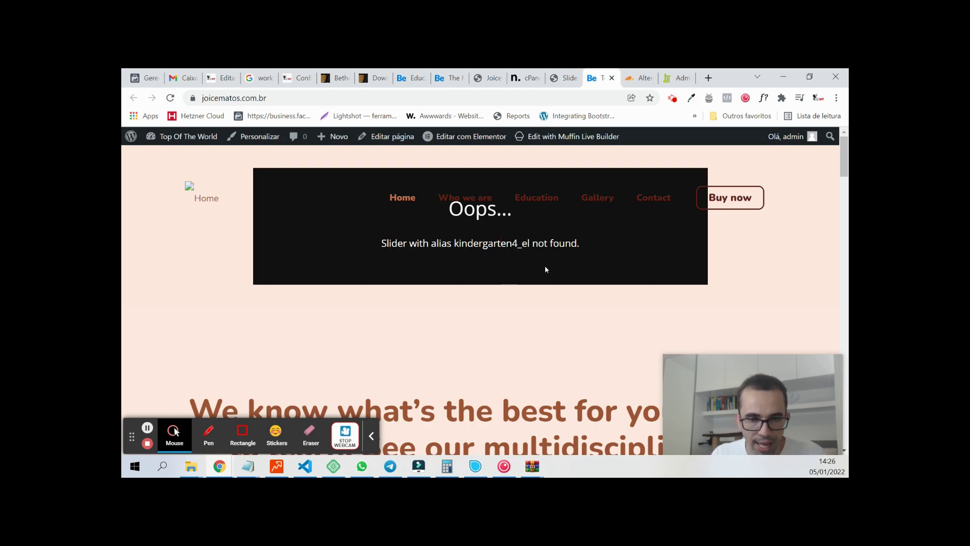
Step: Return to Betheme's Pre-built websites page showing the full demo list
click(147, 429)
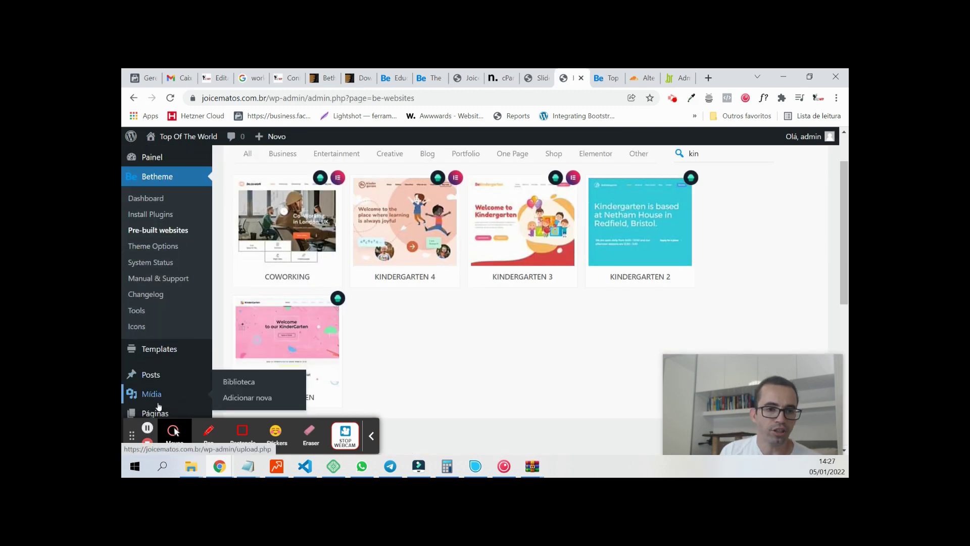
scroll(136, 429, down, 5)
drag(137, 435, 338, 405)
scroll(177, 354, up, 3)
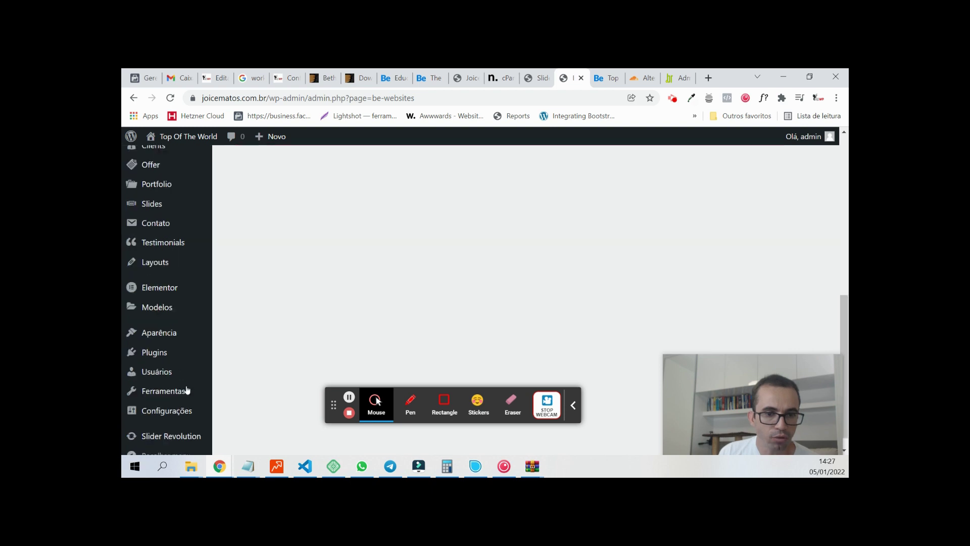
mouse_move(177, 394)
mouse_move(170, 424)
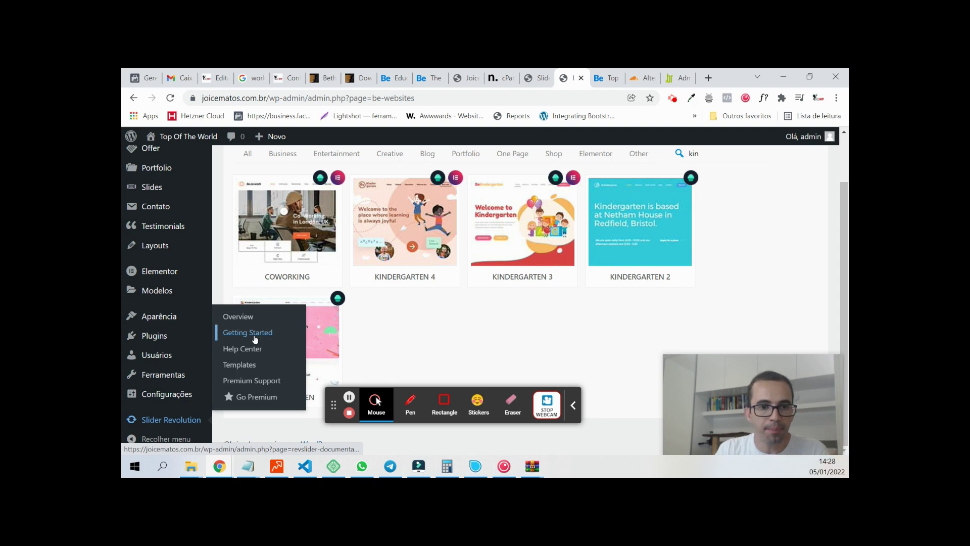
scroll(255, 339, up, 2)
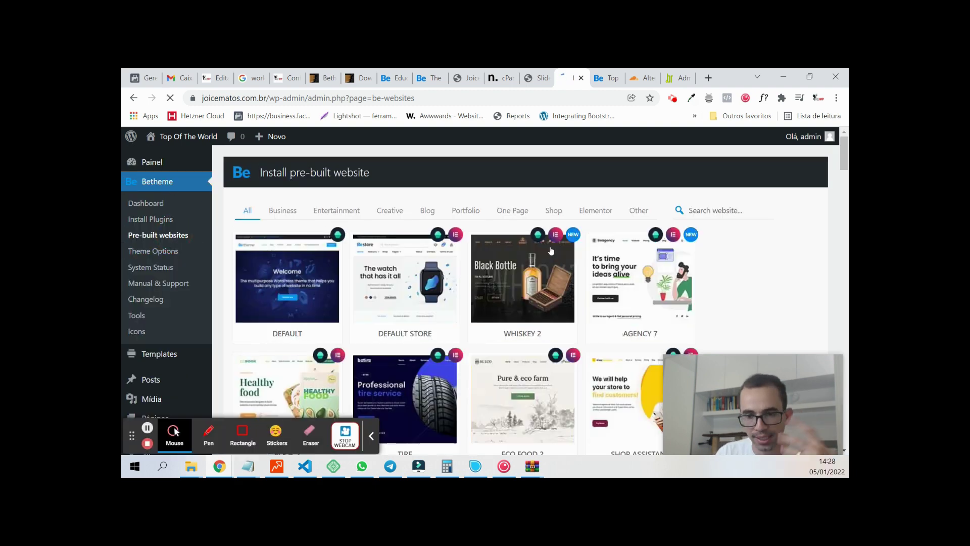
Step: Search for the Kindergarten 4 demo and select Elementor as its page builder
drag(777, 366, 769, 333)
click(719, 211)
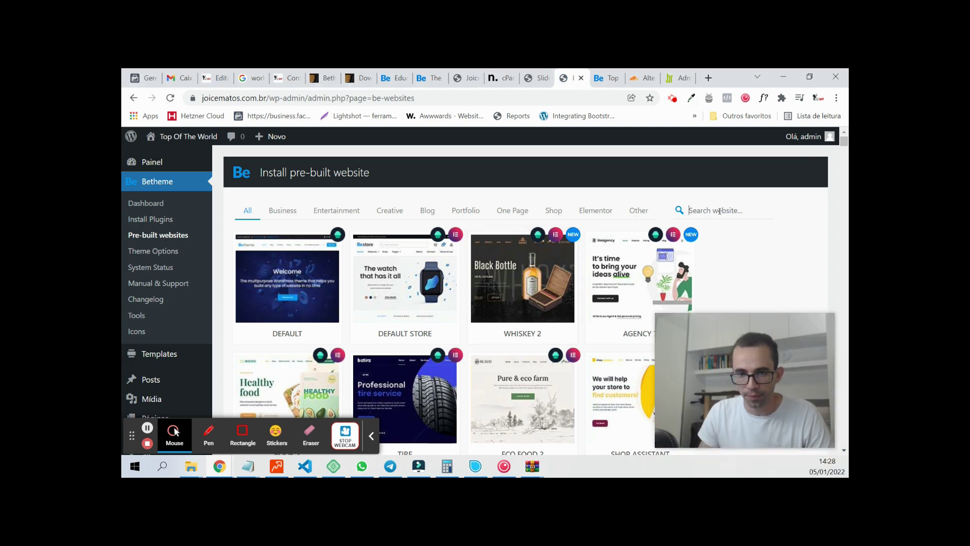
text(kind)
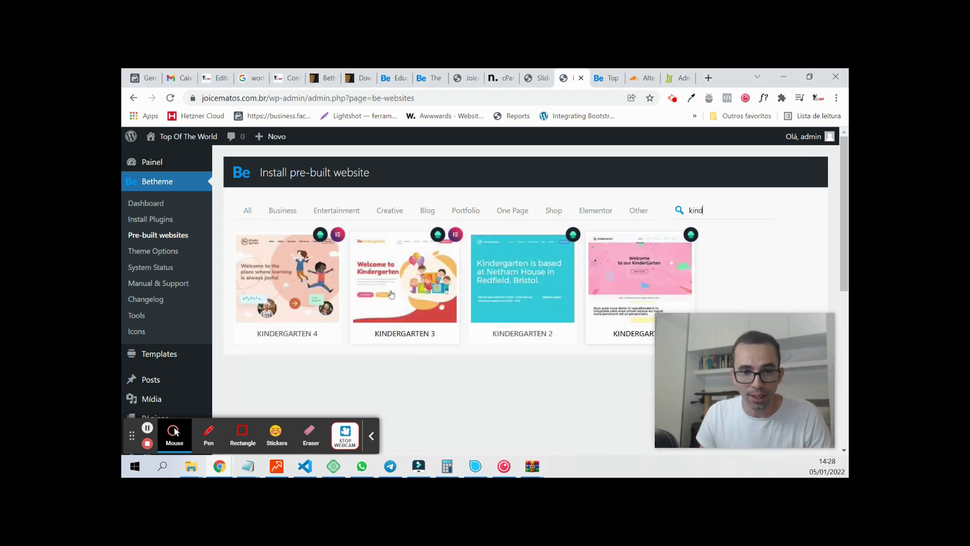
click(289, 271)
scroll(325, 319, down, 2)
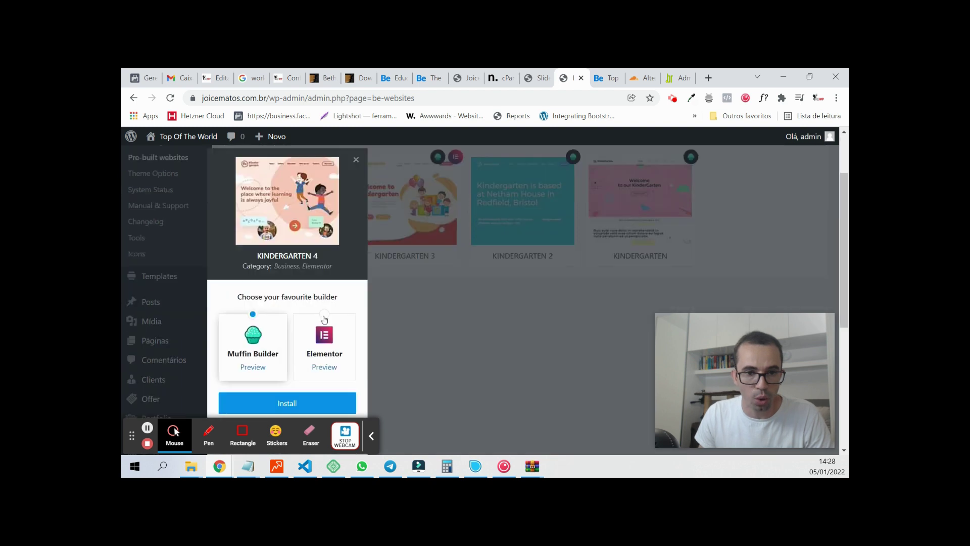
click(323, 322)
scroll(303, 283, down, 4)
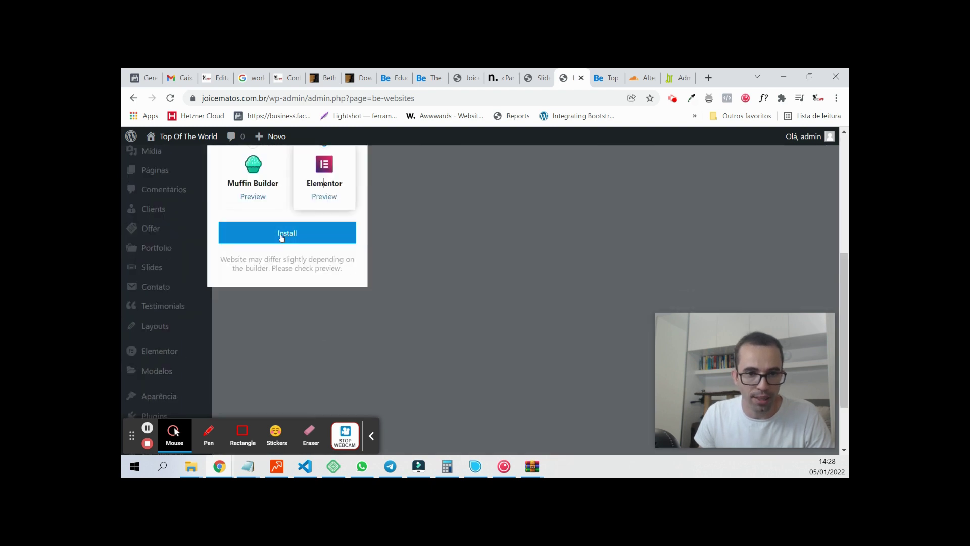
Step: Start installing Kindergarten 4, continue past the plugins step, and skip the database reset
click(281, 232)
scroll(282, 227, up, 3)
click(311, 329)
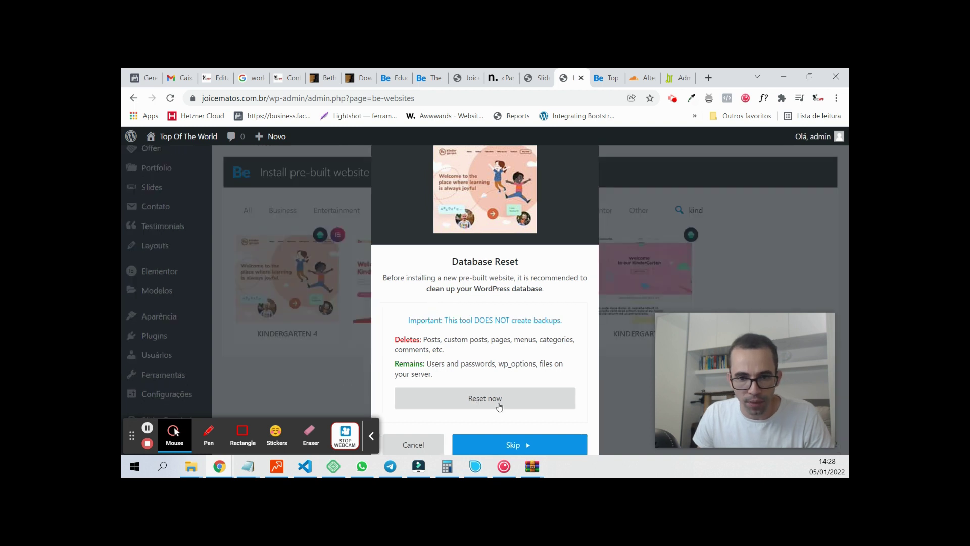
click(498, 399)
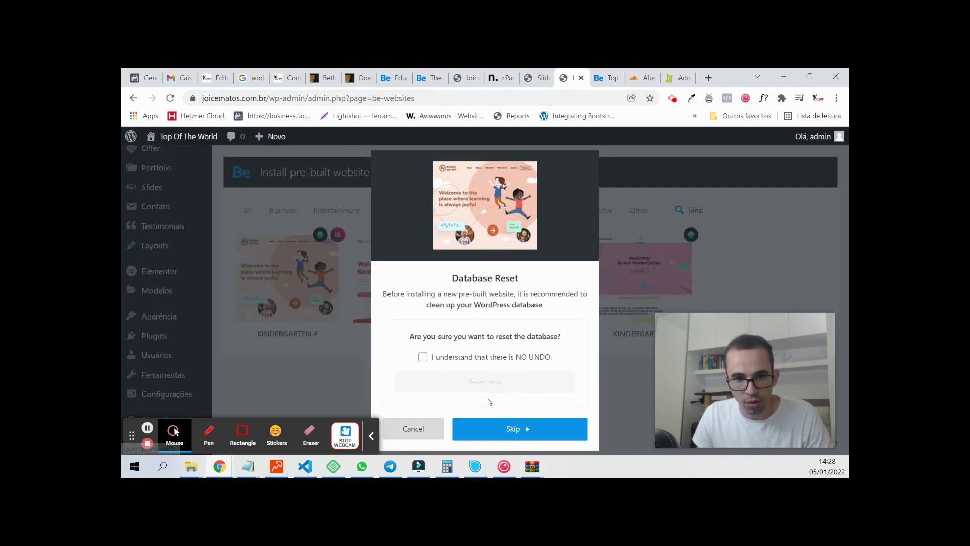
click(510, 430)
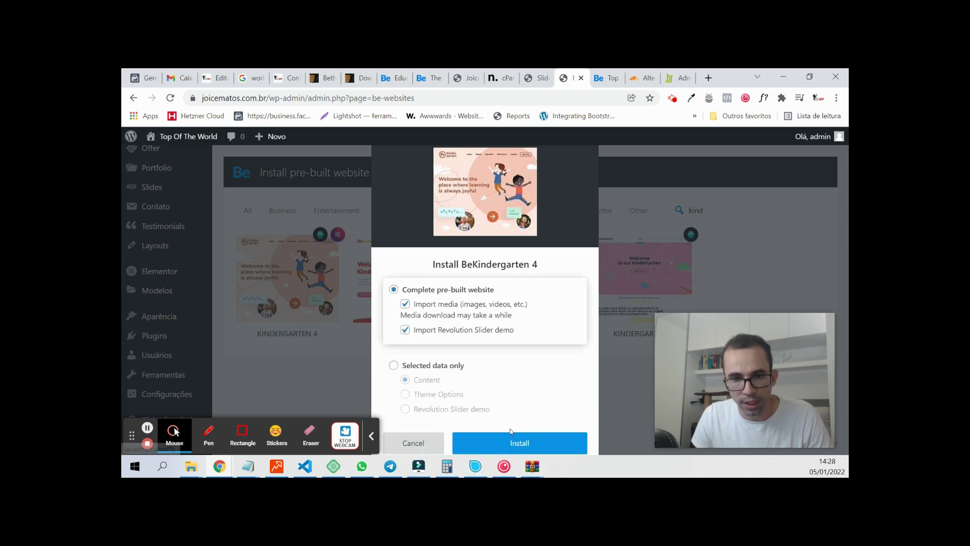
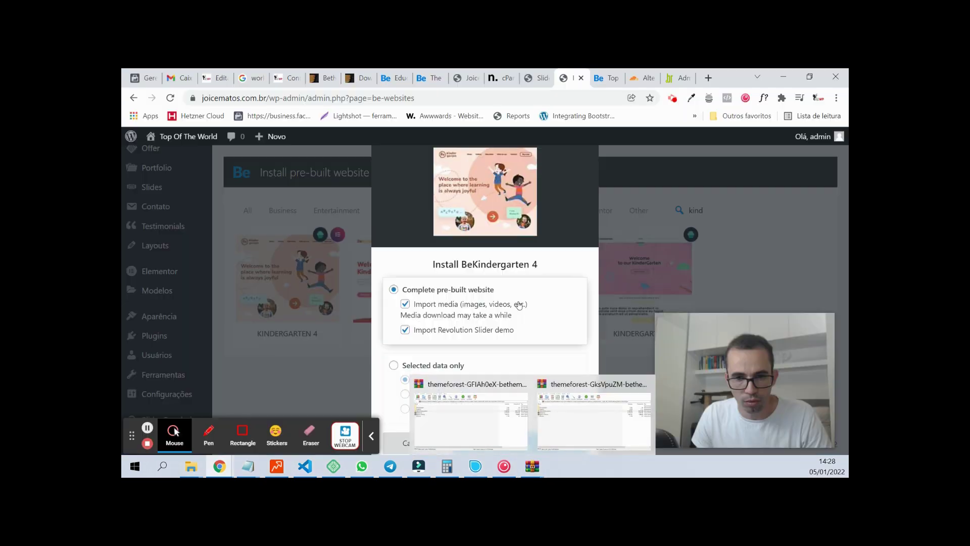
Step: Install the BeKindergarten 4 pre-built website and scroll through its live preview
click(520, 446)
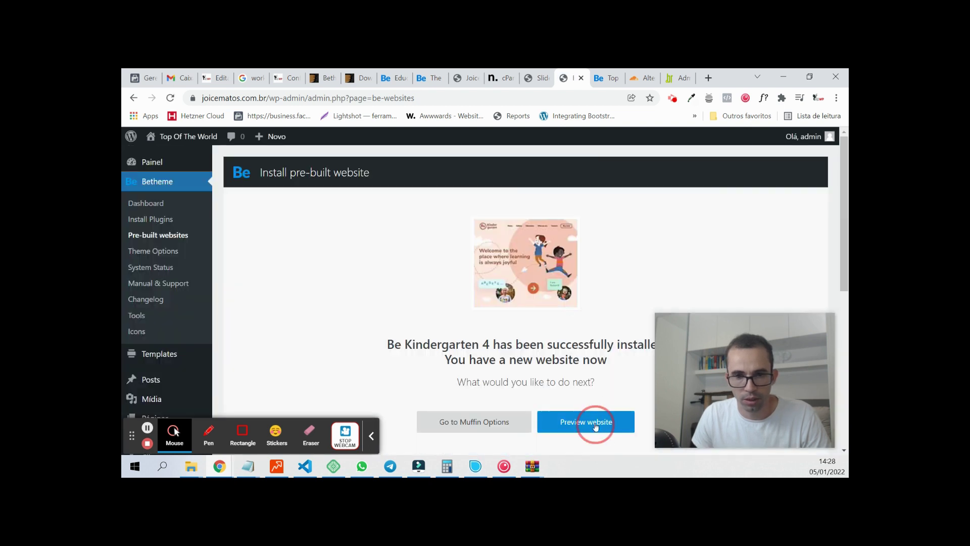
click(596, 426)
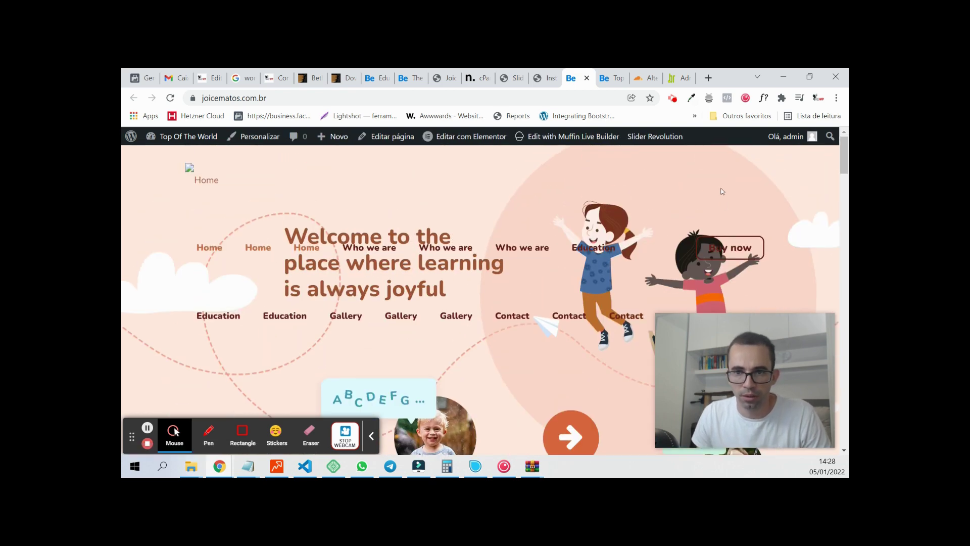
scroll(707, 172, down, 10)
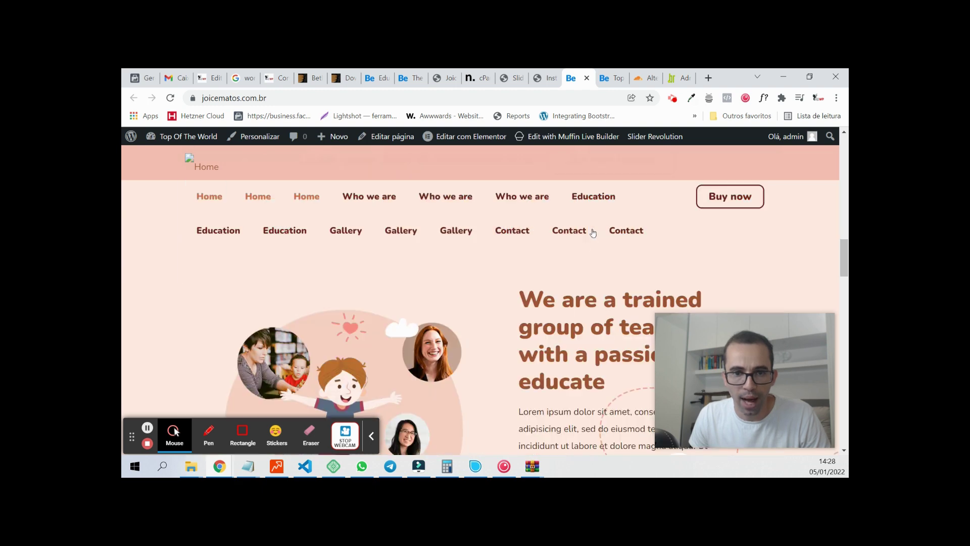
scroll(584, 243, down, 15)
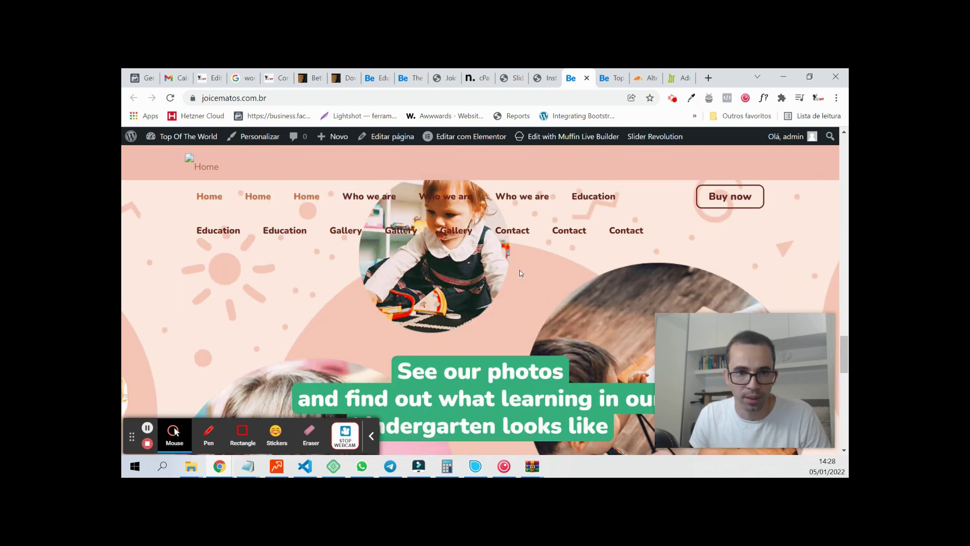
scroll(456, 214, down, 10)
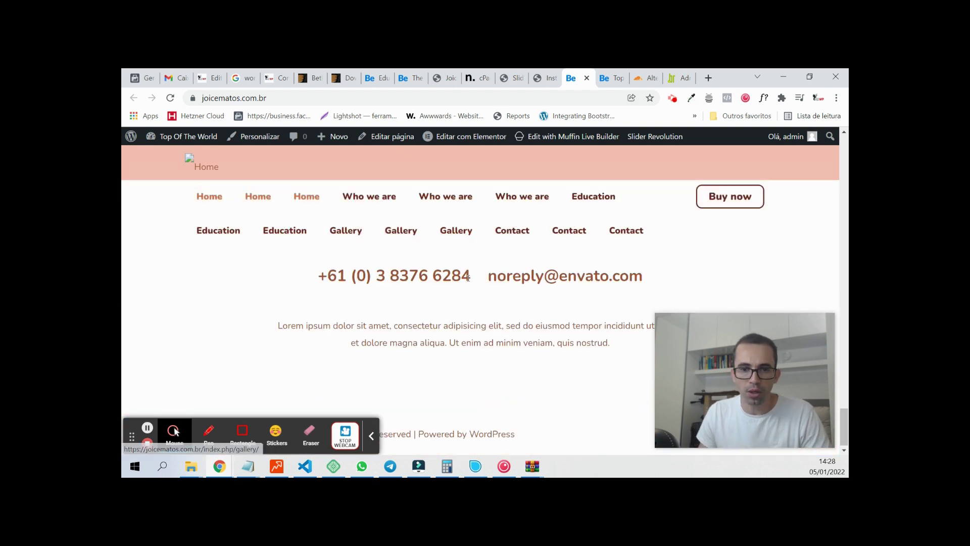
Step: Return to the WordPress admin and head for Aparência > Menus
click(543, 78)
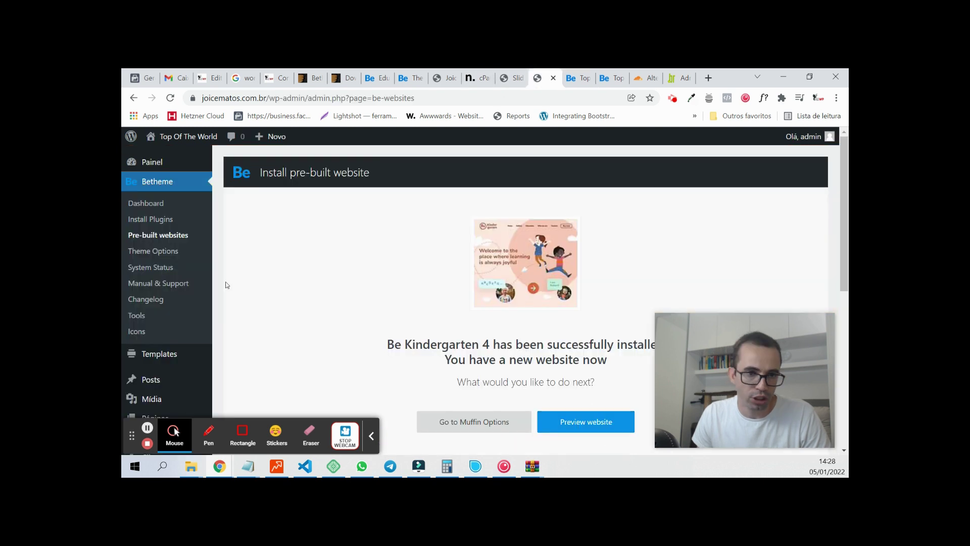
scroll(182, 315, down, 5)
mouse_move(169, 312)
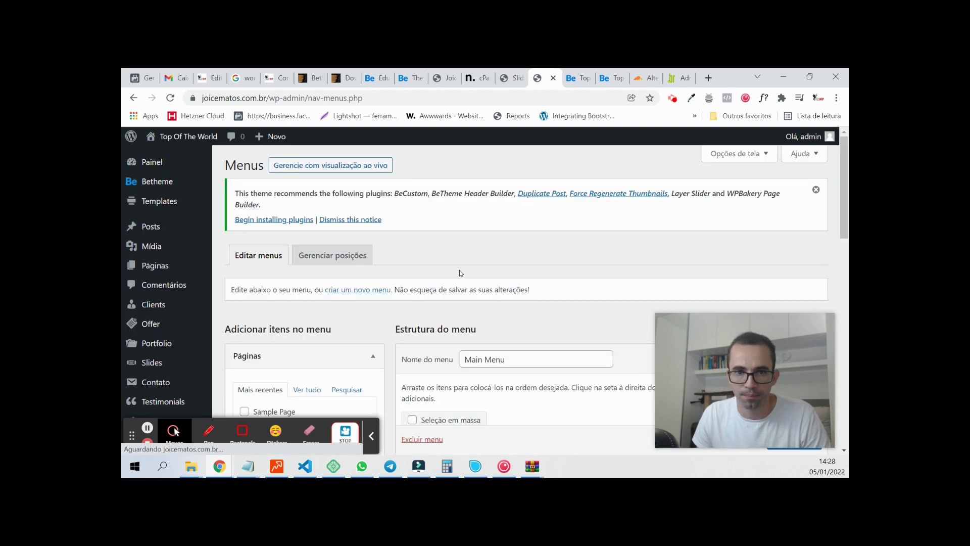
Step: Remove the two duplicate Home entries from Main Menu
scroll(457, 273, down, 6)
scroll(455, 275, up, 3)
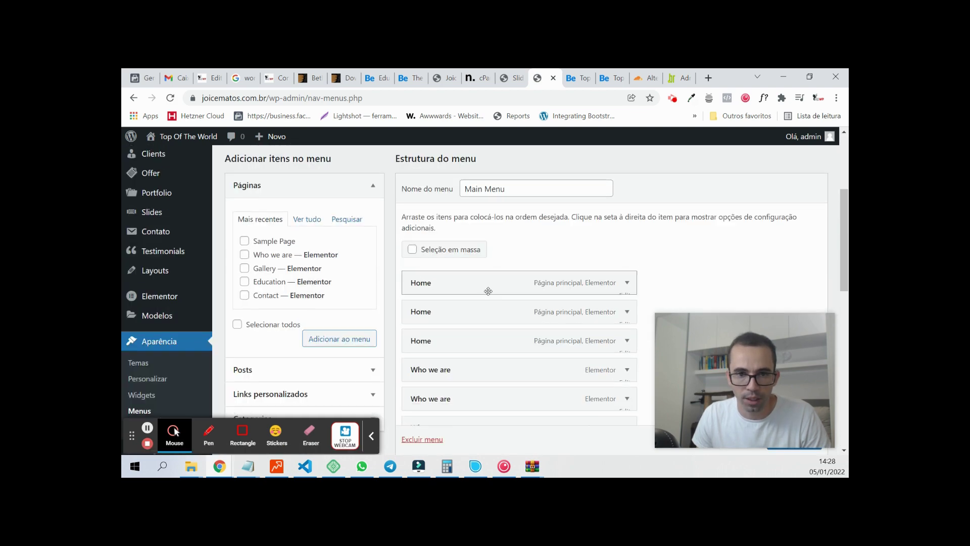
click(626, 316)
scroll(505, 344, down, 2)
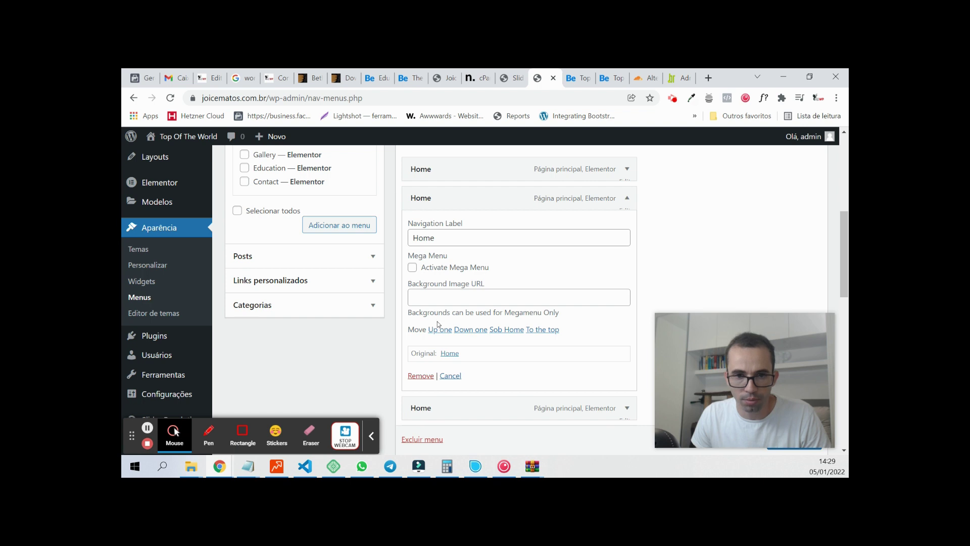
click(420, 375)
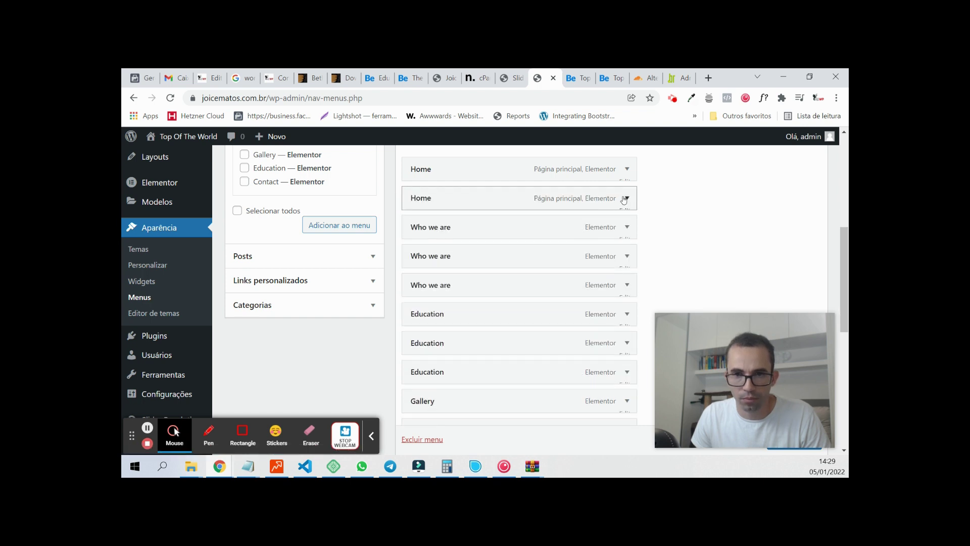
click(626, 198)
click(422, 377)
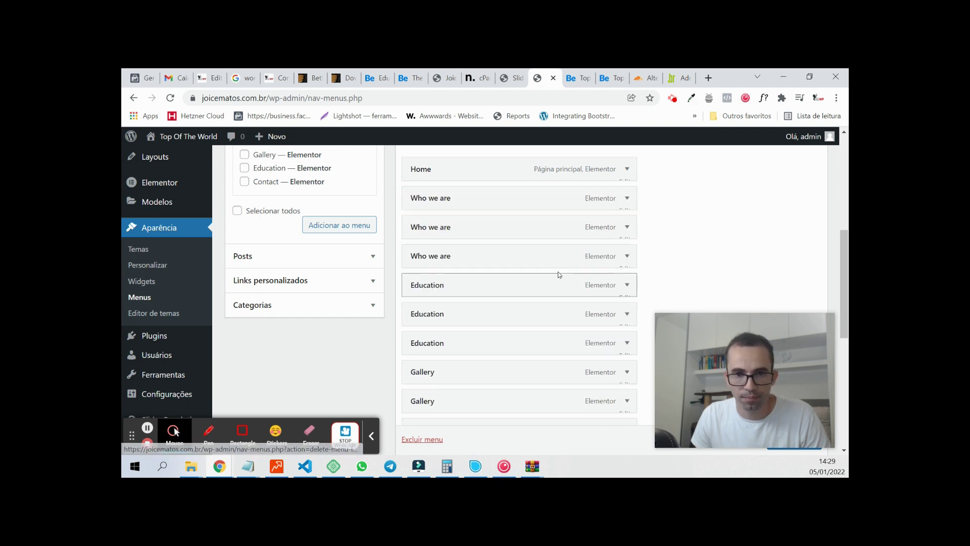
Step: Remove the two extra Who we are items and the nested duplicate Education item
click(627, 227)
click(421, 404)
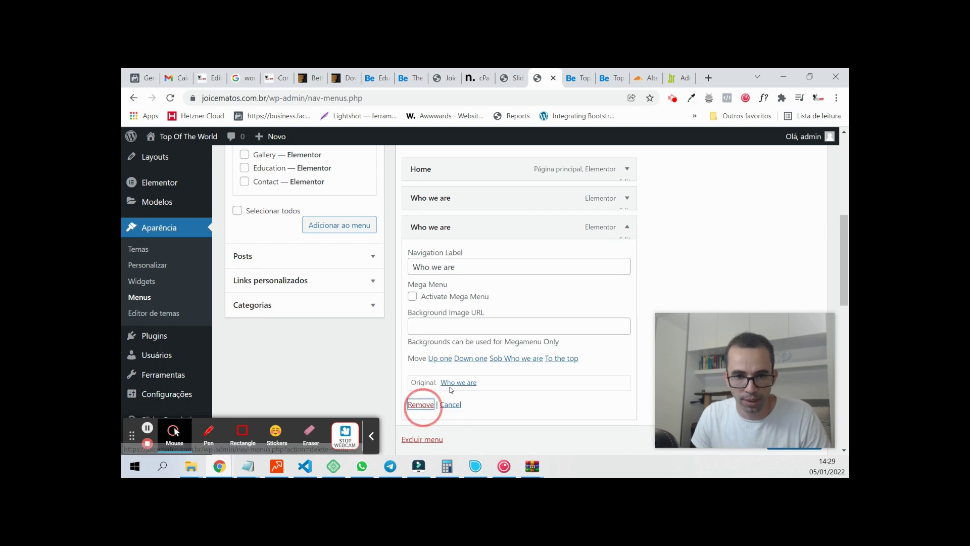
click(626, 227)
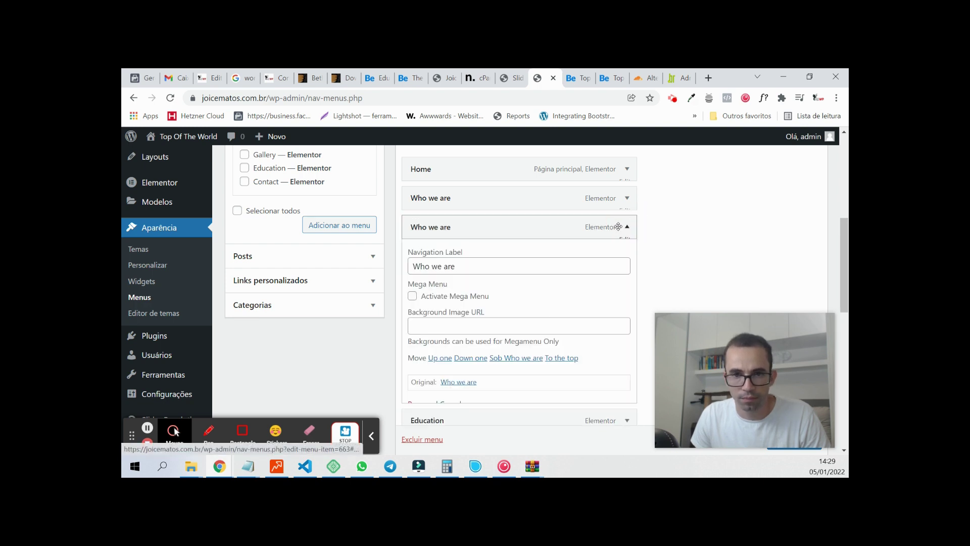
click(412, 406)
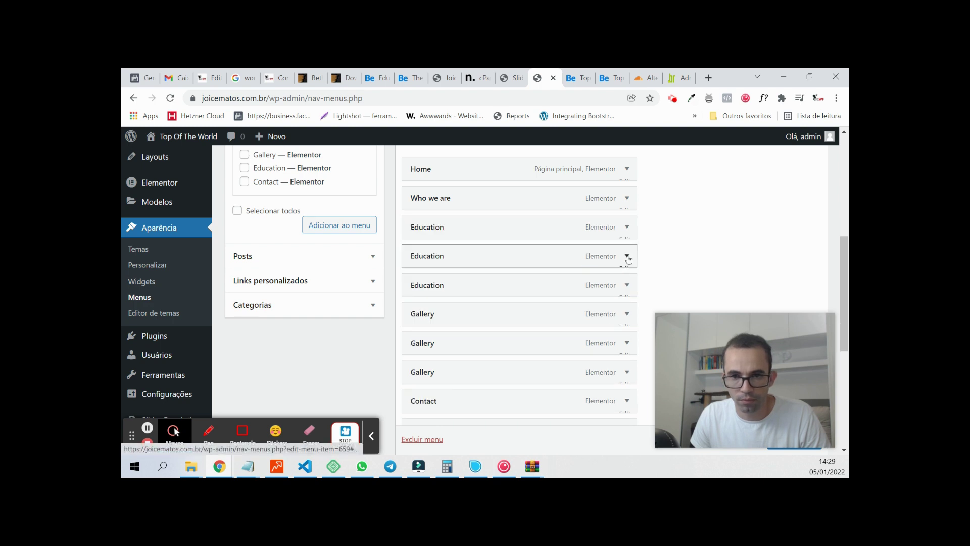
drag(628, 259, 645, 259)
click(644, 256)
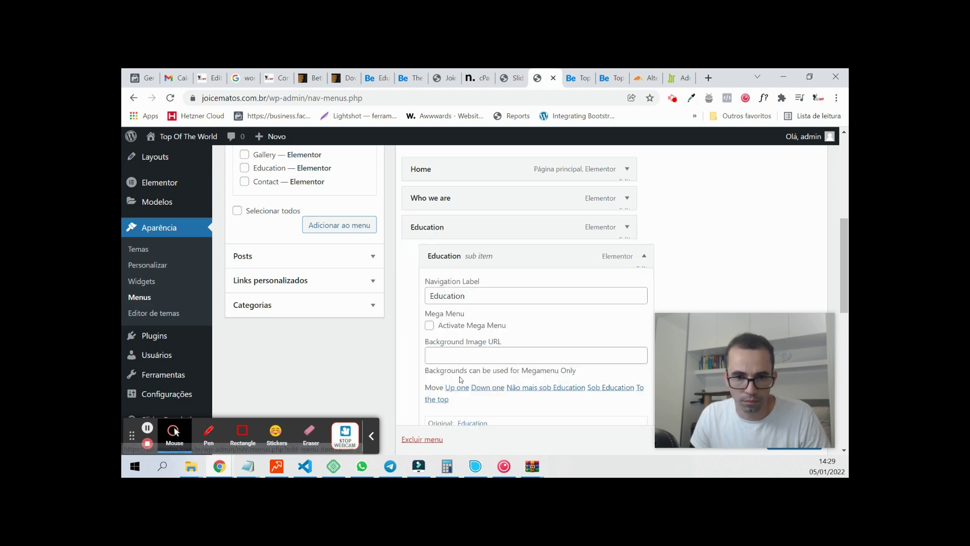
scroll(460, 379, down, 2)
click(440, 336)
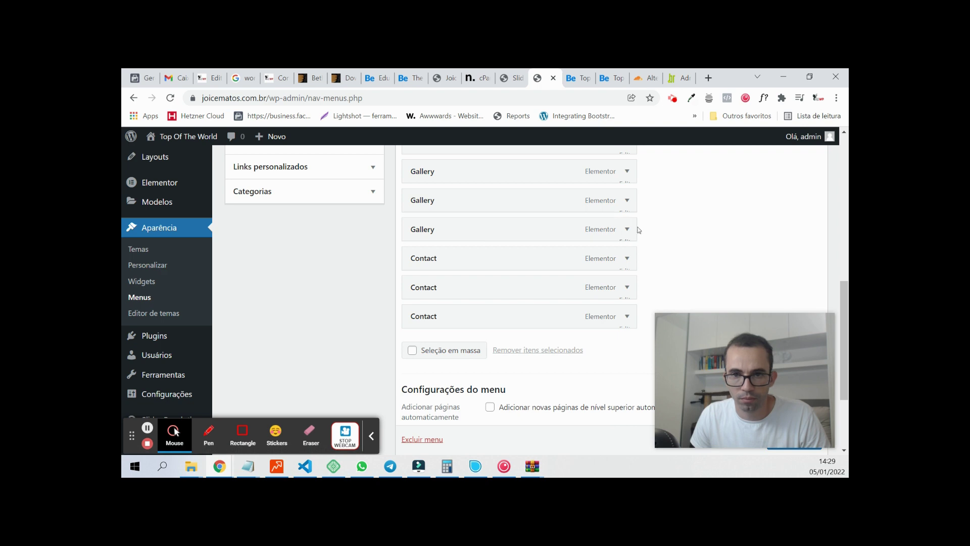
Step: Delete the third Gallery item and both duplicate Contact entries
click(628, 229)
click(415, 405)
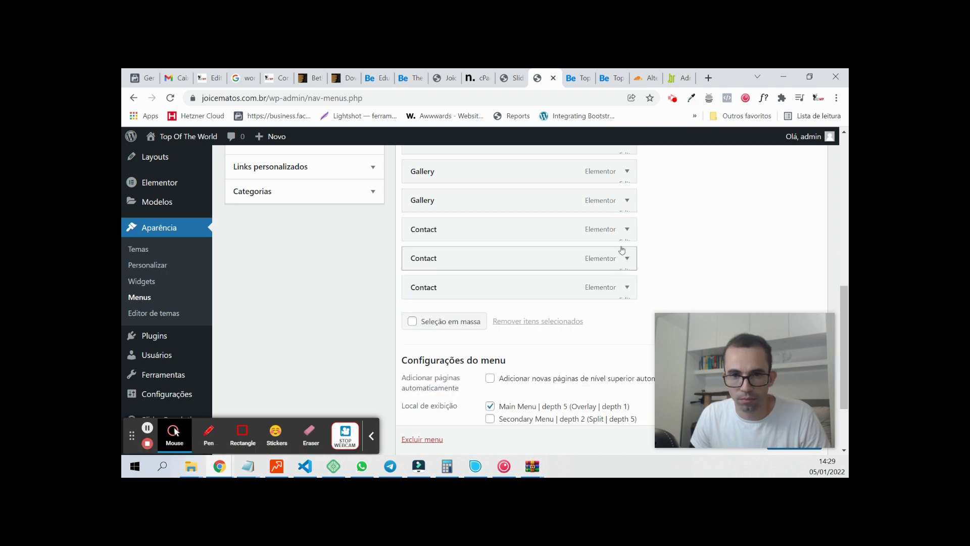
click(627, 229)
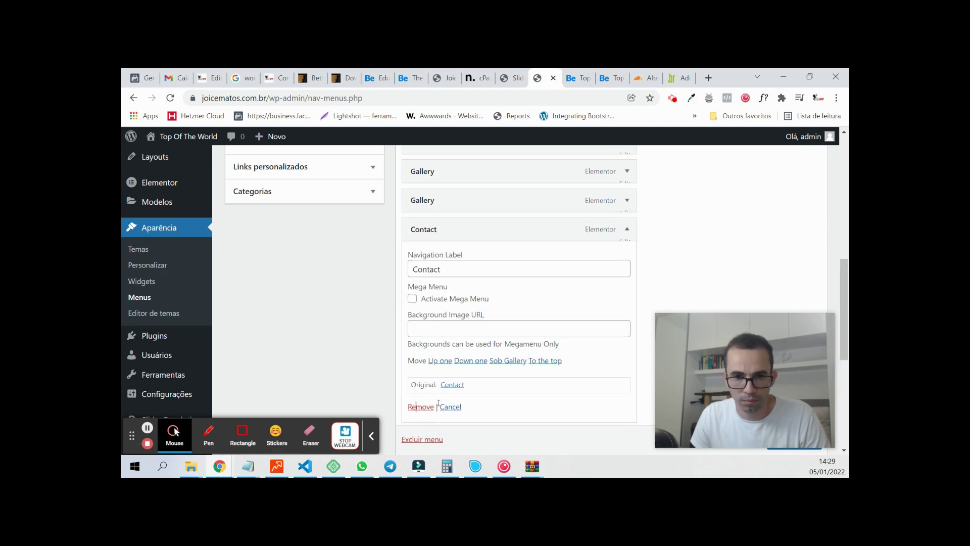
click(421, 407)
drag(608, 229, 626, 228)
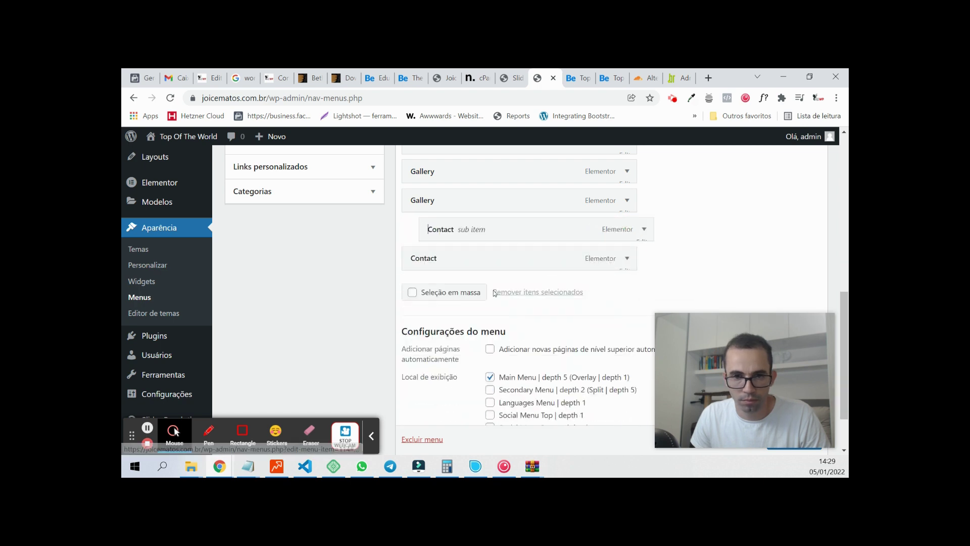
click(645, 229)
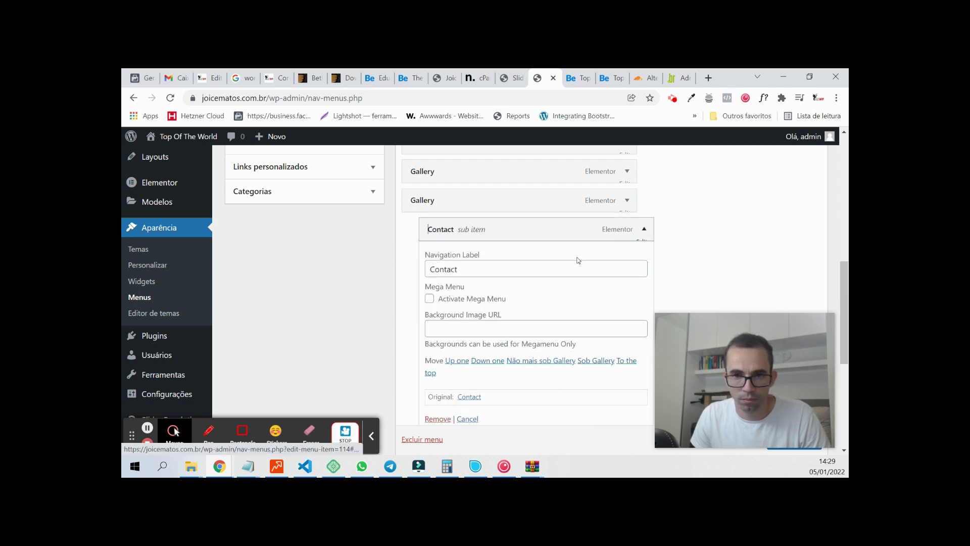
click(443, 416)
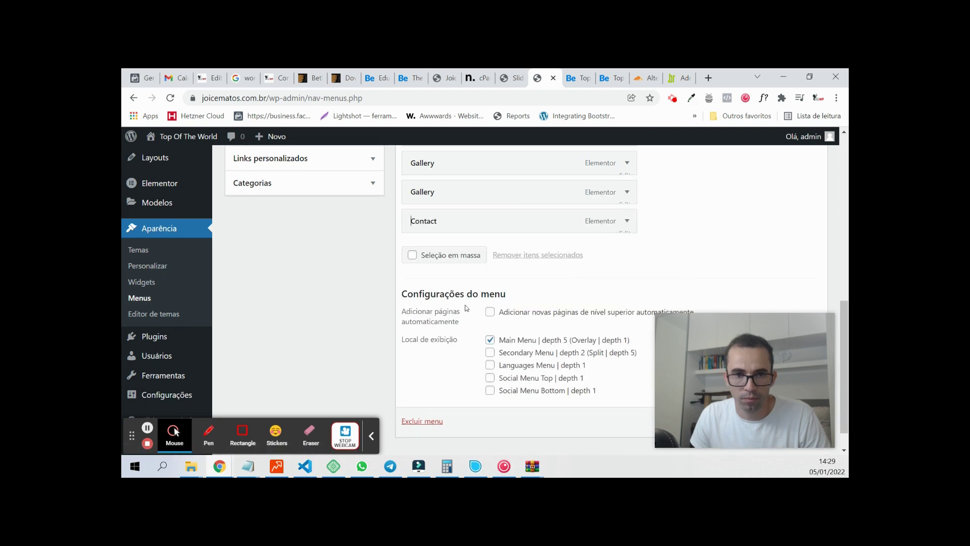
Step: Remove the remaining duplicate Education item and save Main Menu
scroll(522, 281, up, 3)
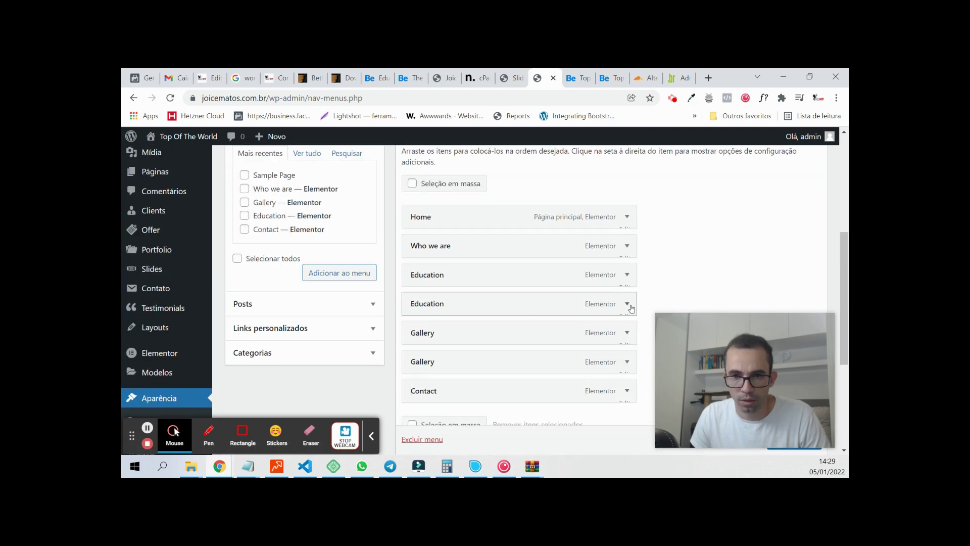
click(627, 303)
scroll(429, 309, down, 2)
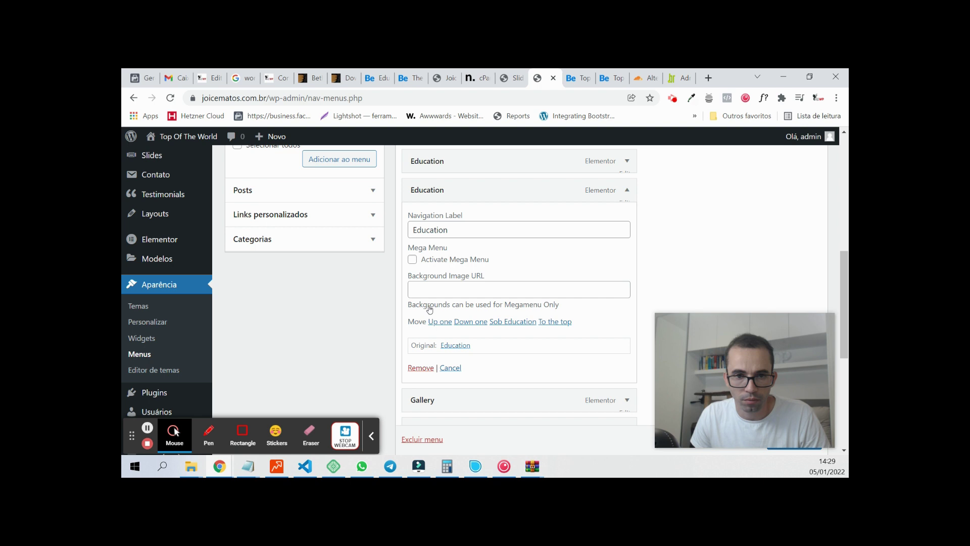
click(421, 367)
scroll(520, 283, down, 1)
drag(779, 331, 631, 293)
click(793, 390)
drag(653, 341, 780, 230)
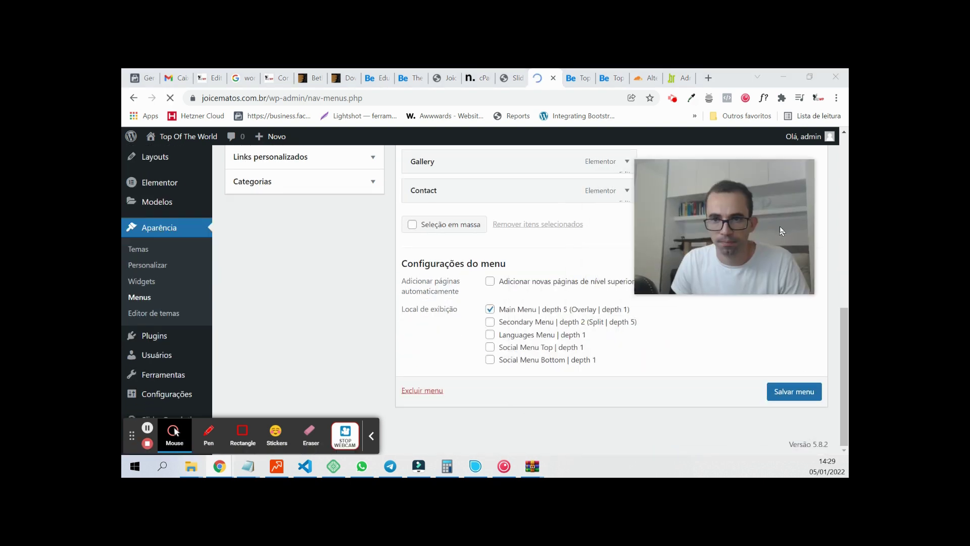
Step: Browse the live homepage with its trimmed menu, then the Who we are page
click(578, 78)
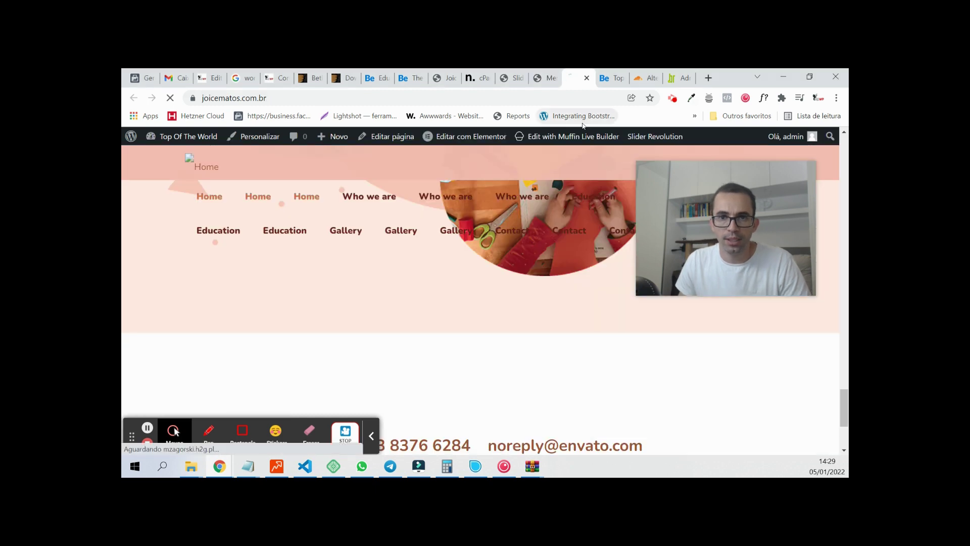
drag(741, 198, 755, 337)
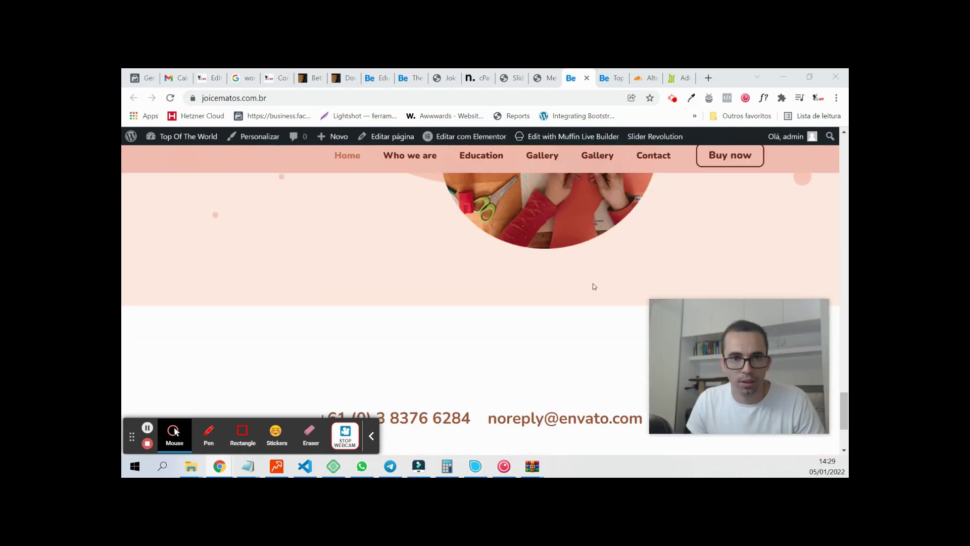
scroll(562, 183, down, 10)
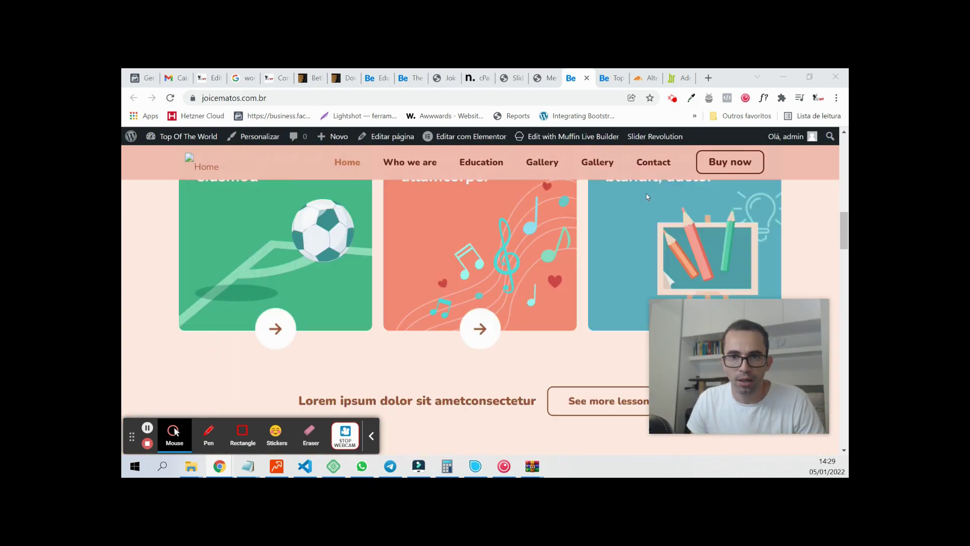
scroll(648, 202, up, 10)
scroll(450, 253, down, 2)
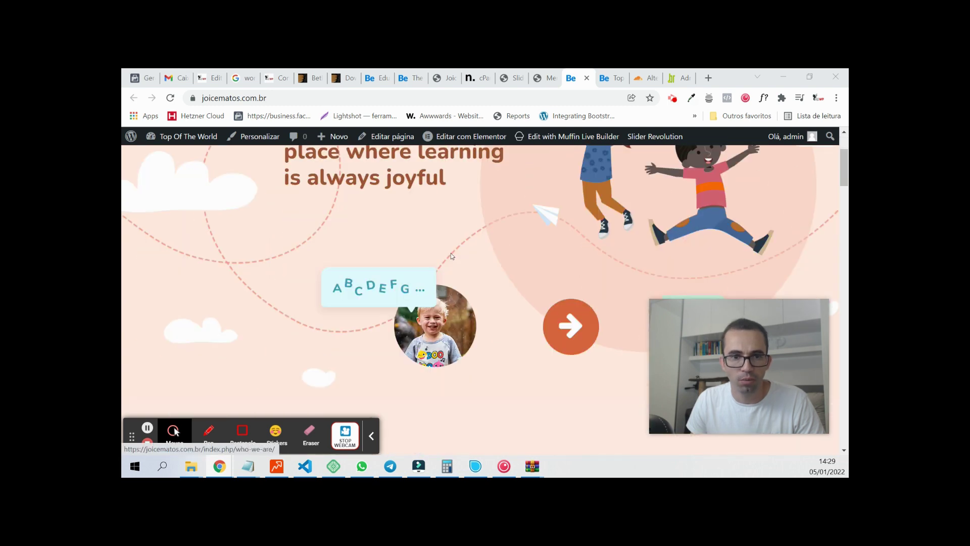
scroll(454, 249, down, 5)
click(429, 165)
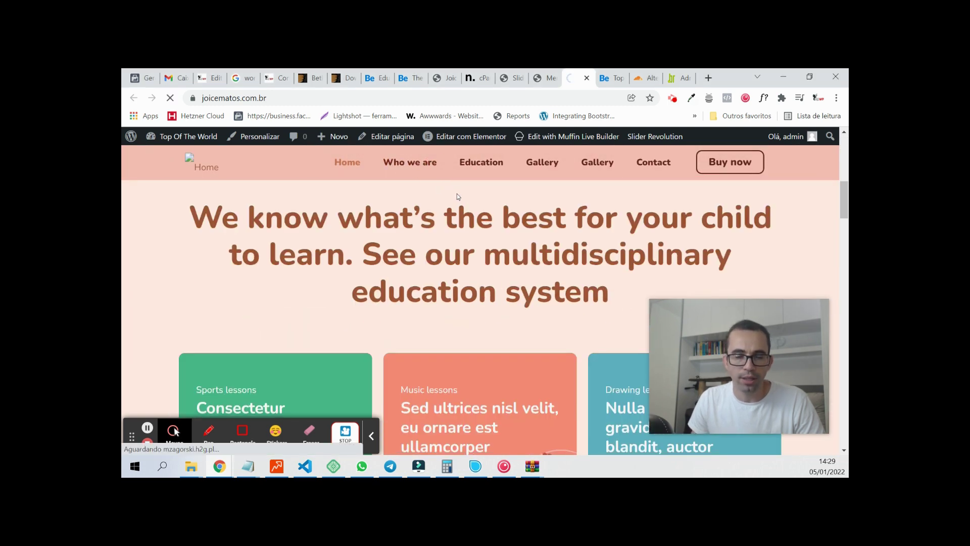
scroll(494, 247, down, 6)
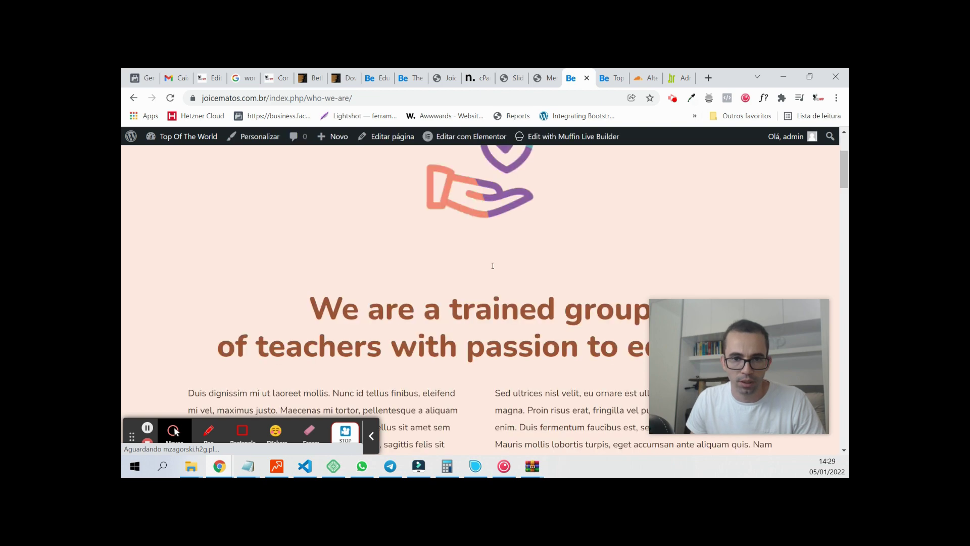
scroll(495, 258, down, 10)
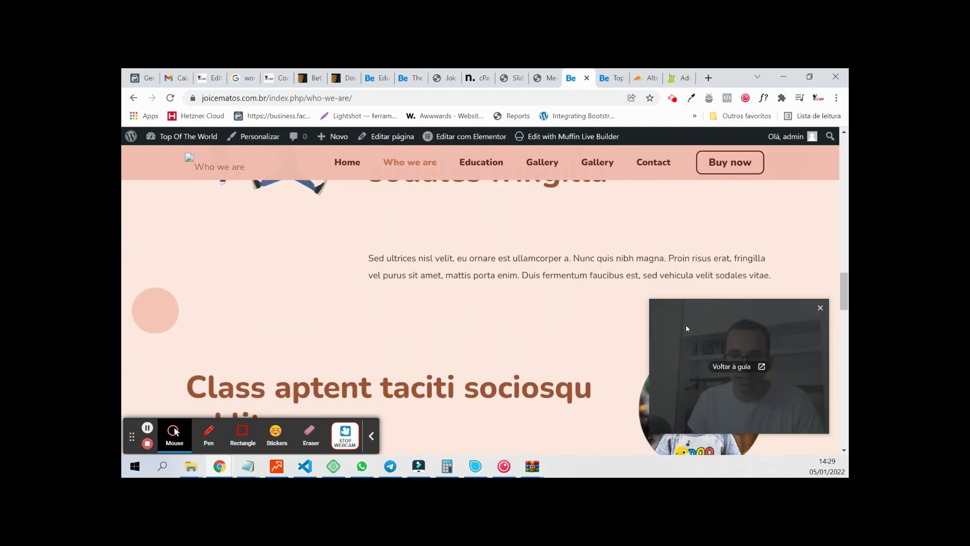
Step: Open and scroll through the Education page, then head for Editar com Elementor
click(481, 171)
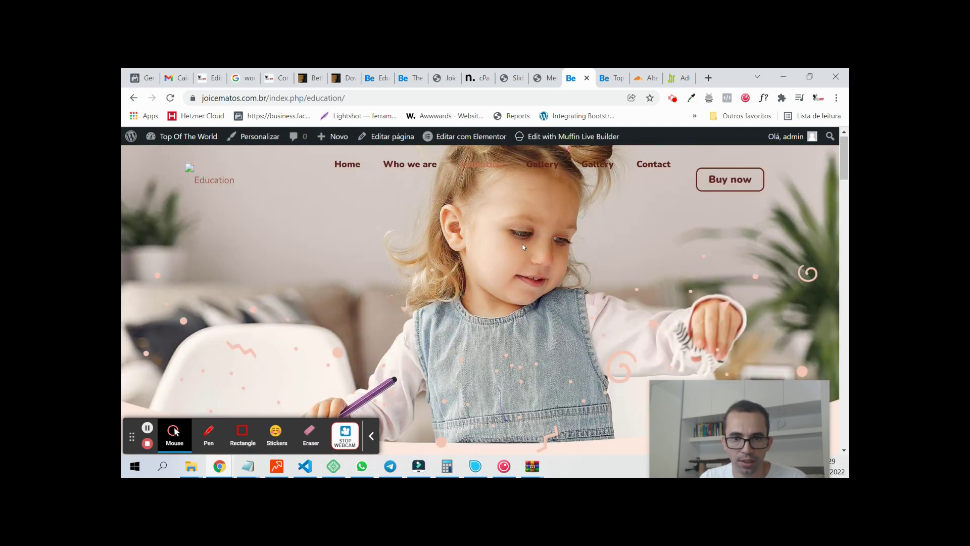
scroll(526, 238, down, 8)
scroll(528, 242, down, 15)
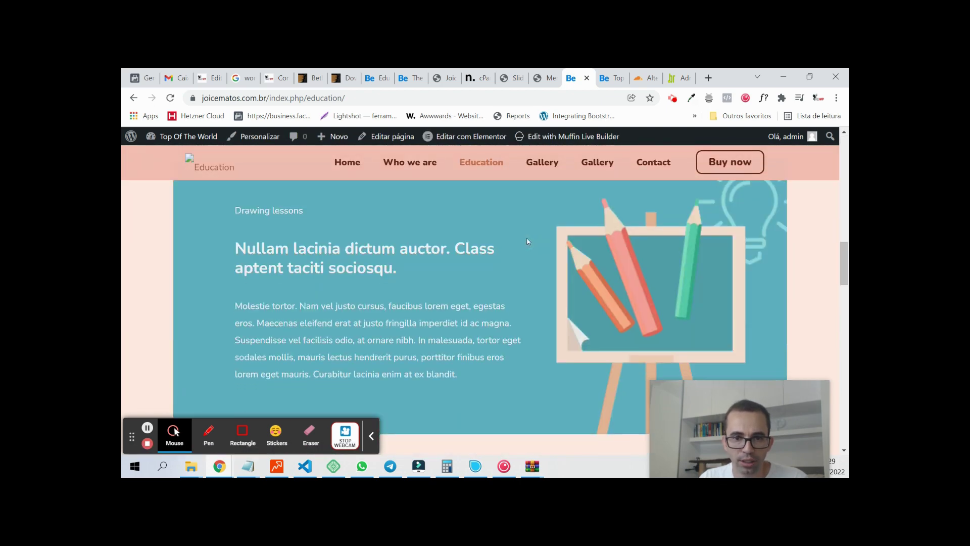
scroll(535, 192, up, 15)
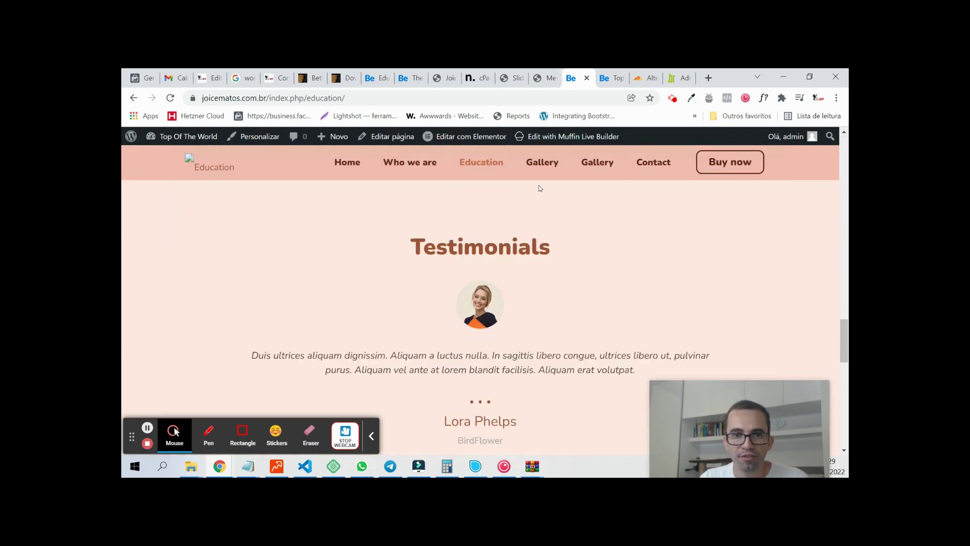
mouse_move(478, 138)
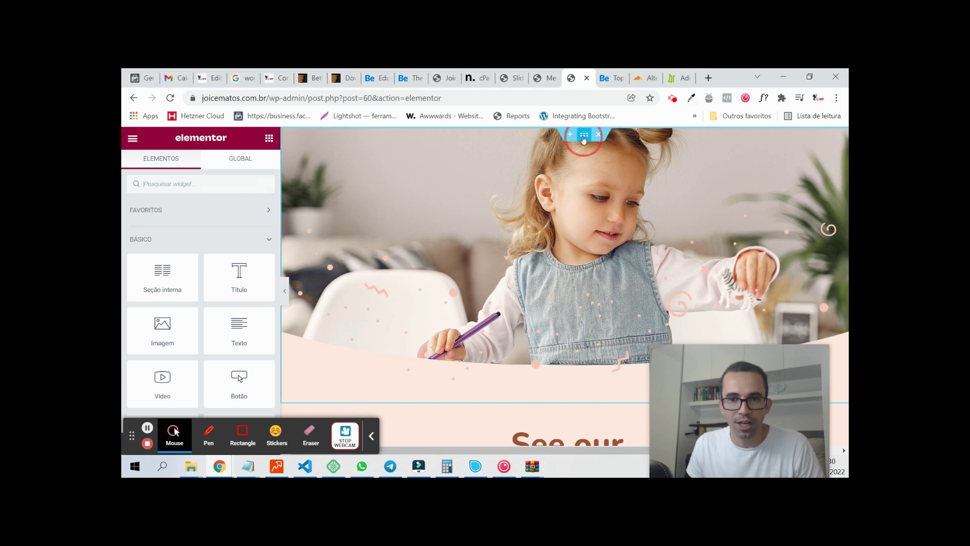
Step: Inspect the hero section's background style, its headings and the Music lessons paragraph
click(583, 136)
click(206, 171)
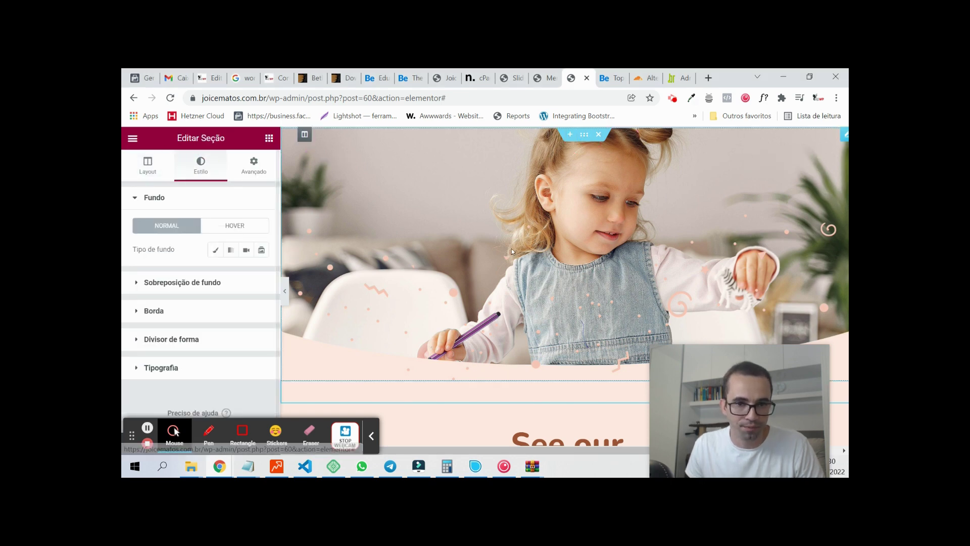
scroll(563, 193, down, 5)
click(563, 194)
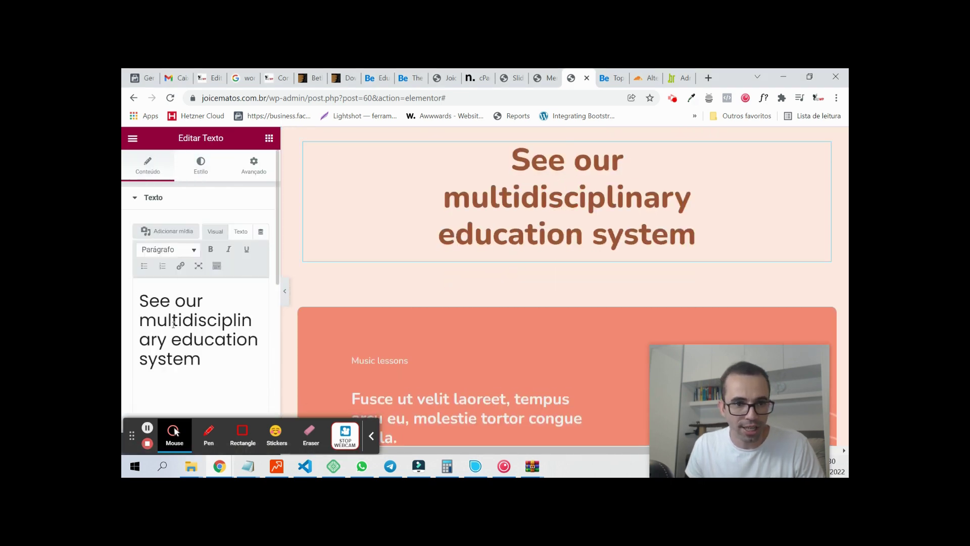
scroll(472, 222, down, 4)
click(472, 222)
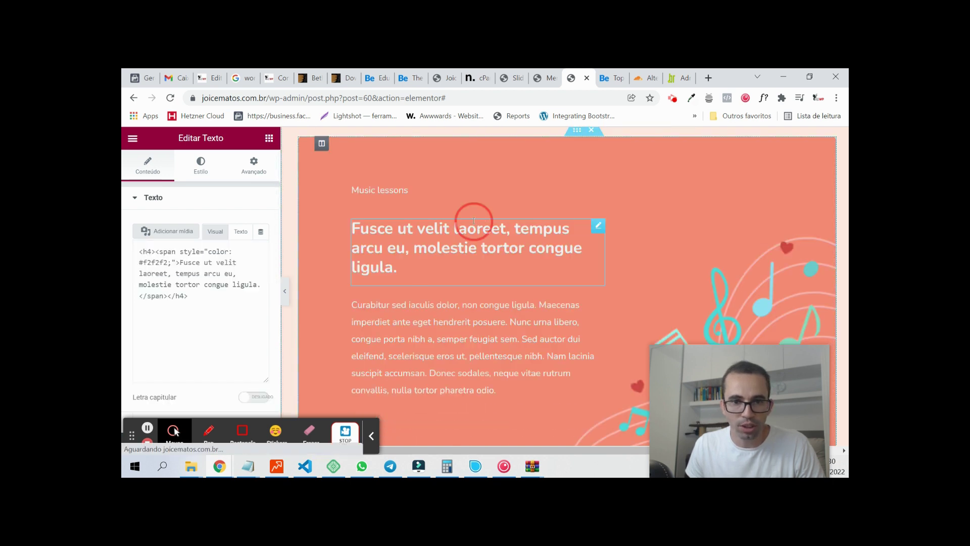
scroll(573, 218, down, 5)
scroll(573, 218, up, 2)
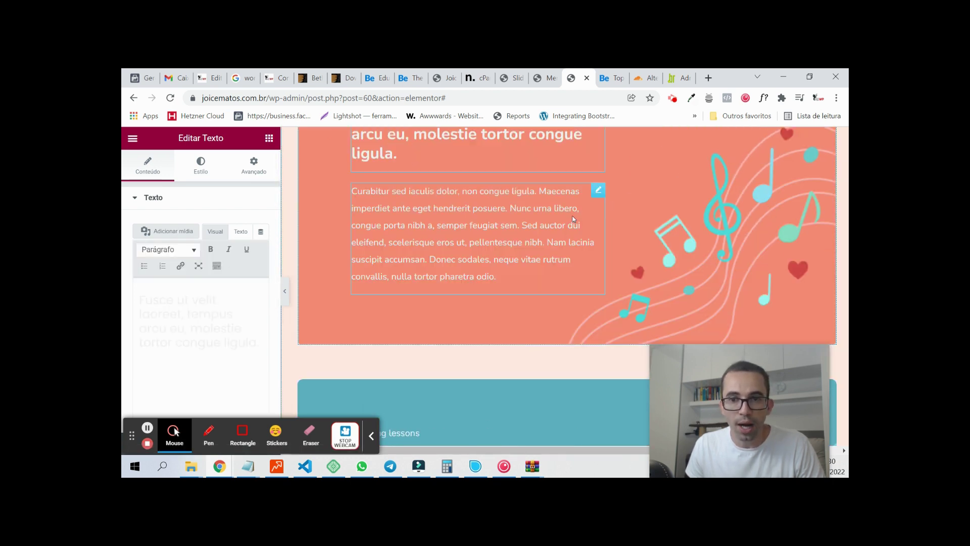
click(597, 191)
scroll(558, 290, down, 3)
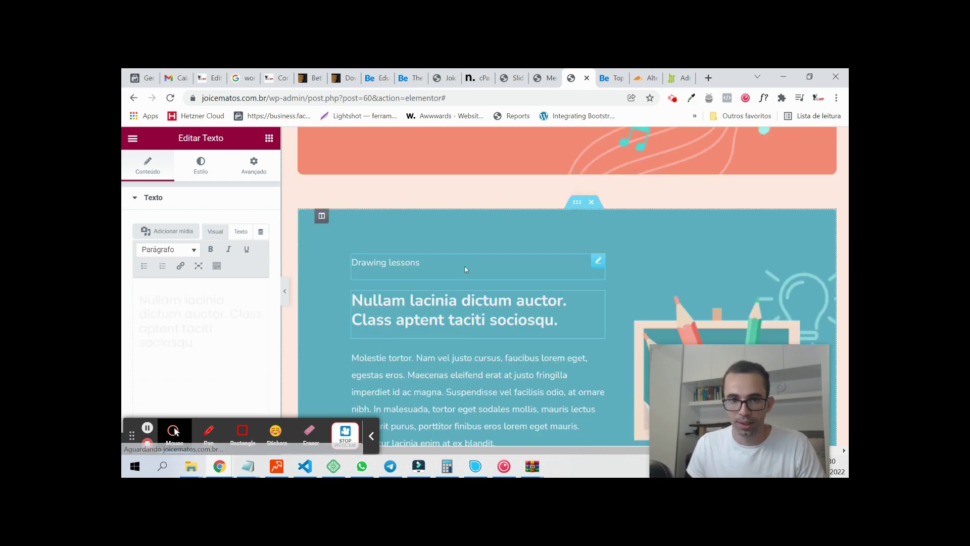
Step: Select the Drawing lessons and Sports lessons headings and texts
click(441, 302)
scroll(454, 253, down, 3)
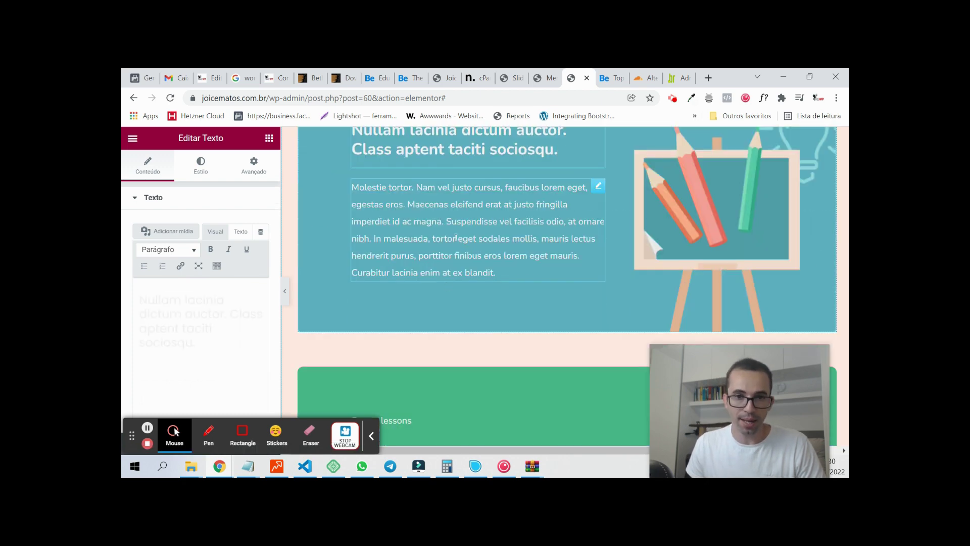
click(455, 235)
scroll(454, 242, down, 2)
click(438, 317)
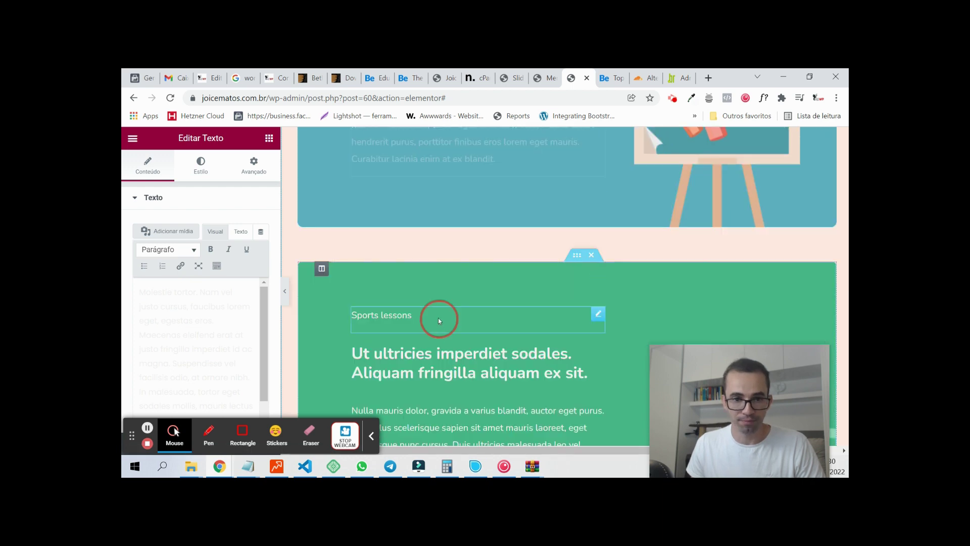
scroll(438, 316, down, 2)
click(446, 259)
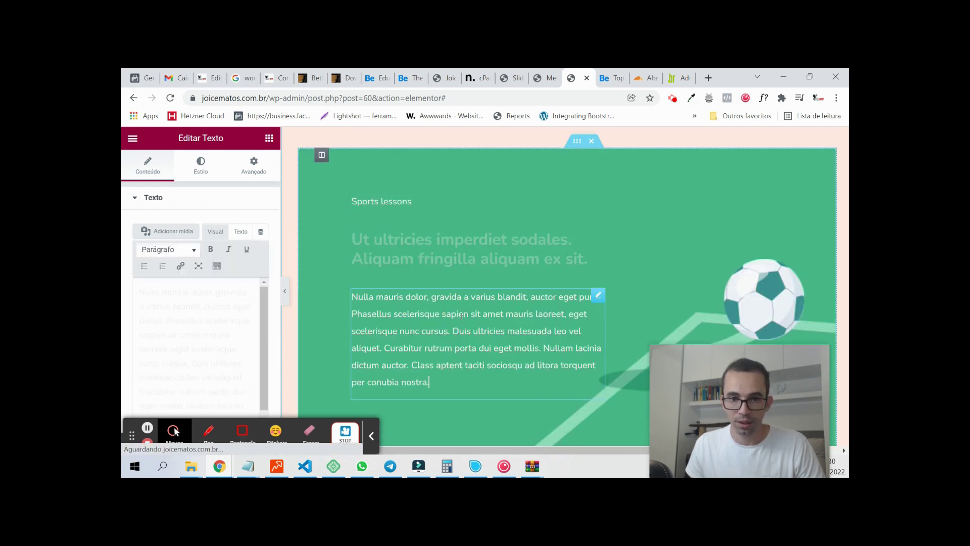
scroll(472, 304, down, 5)
Step: Inspect the Testimonials heading and slider, then scroll down to the contact footer
click(554, 202)
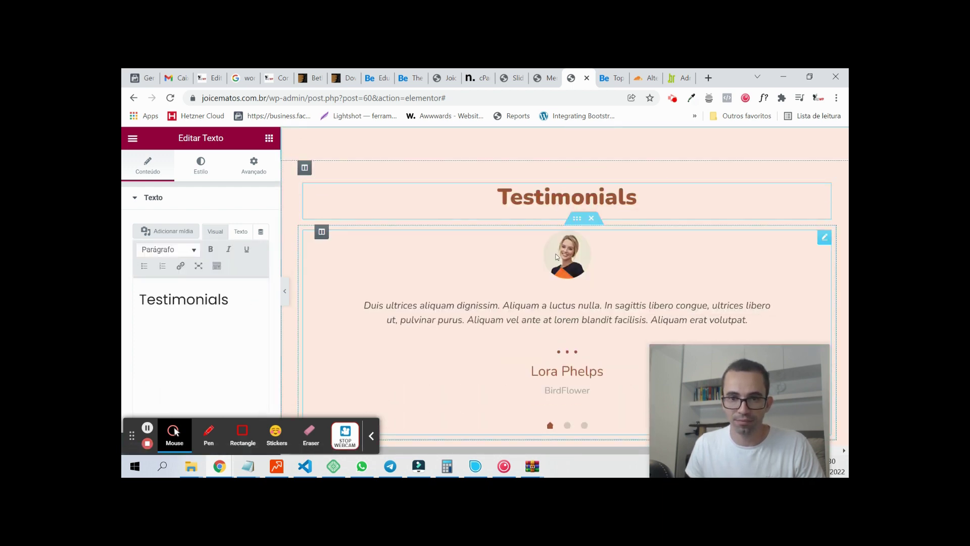
click(479, 282)
scroll(426, 319, down, 6)
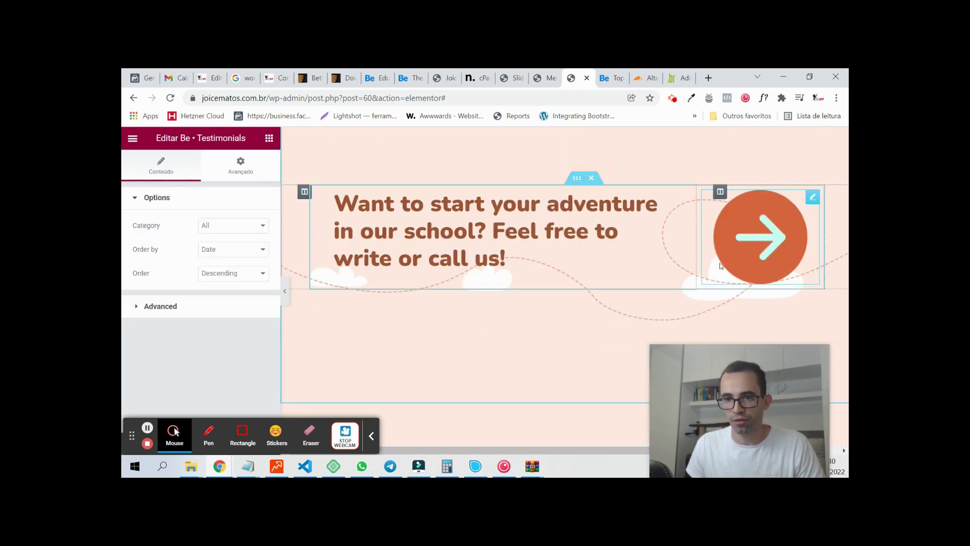
scroll(543, 281, down, 8)
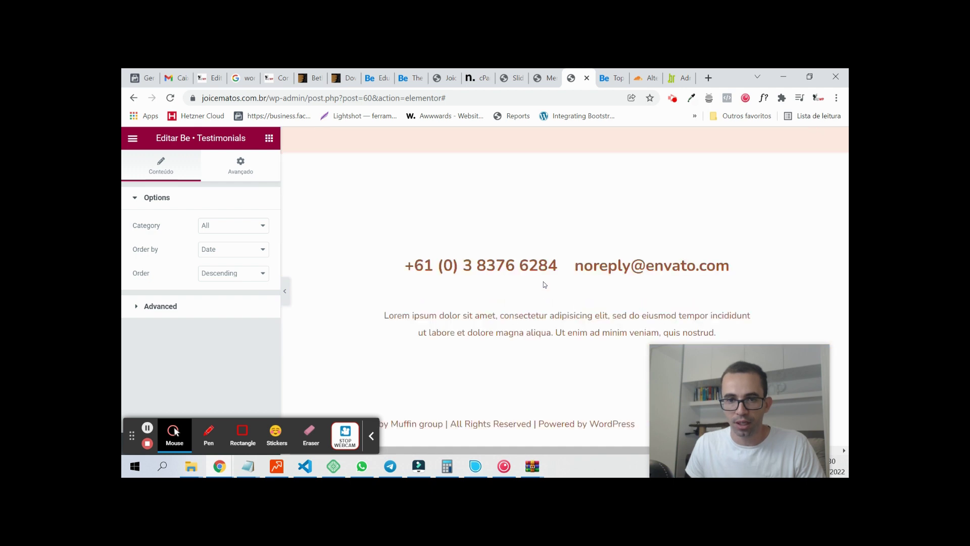
Step: Exit Elementor to the dashboard via Sair para o Painel and dismiss the Muffin Builder popup
click(133, 138)
click(202, 336)
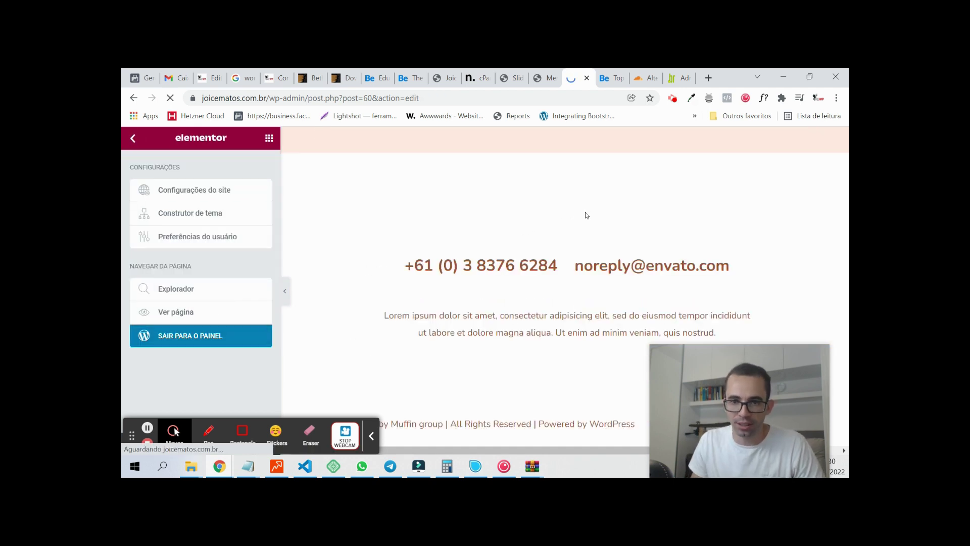
scroll(535, 218, down, 6)
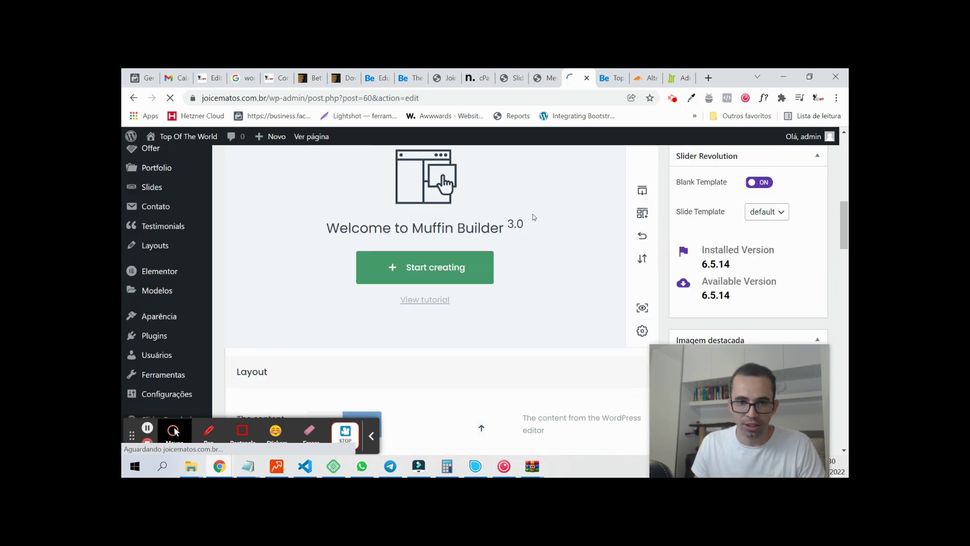
scroll(535, 210, up, 10)
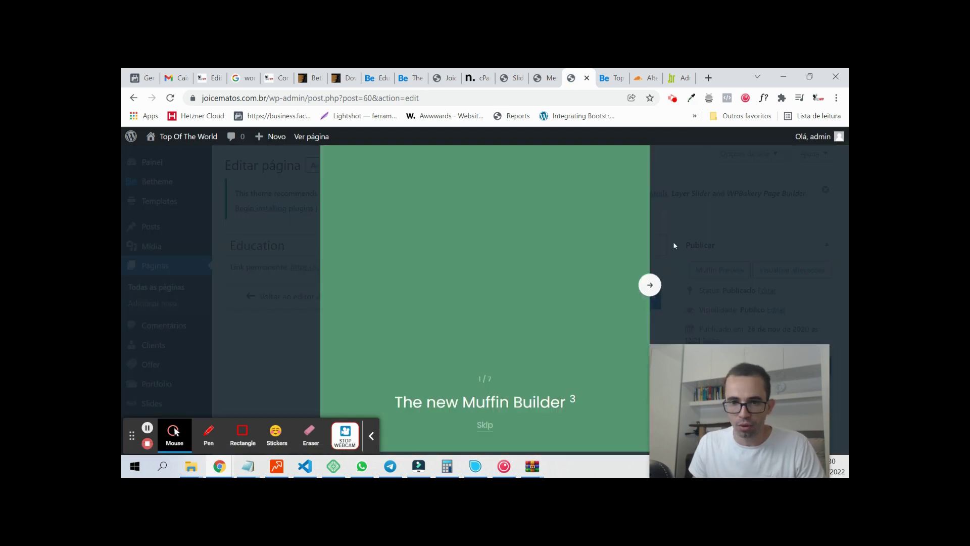
click(684, 234)
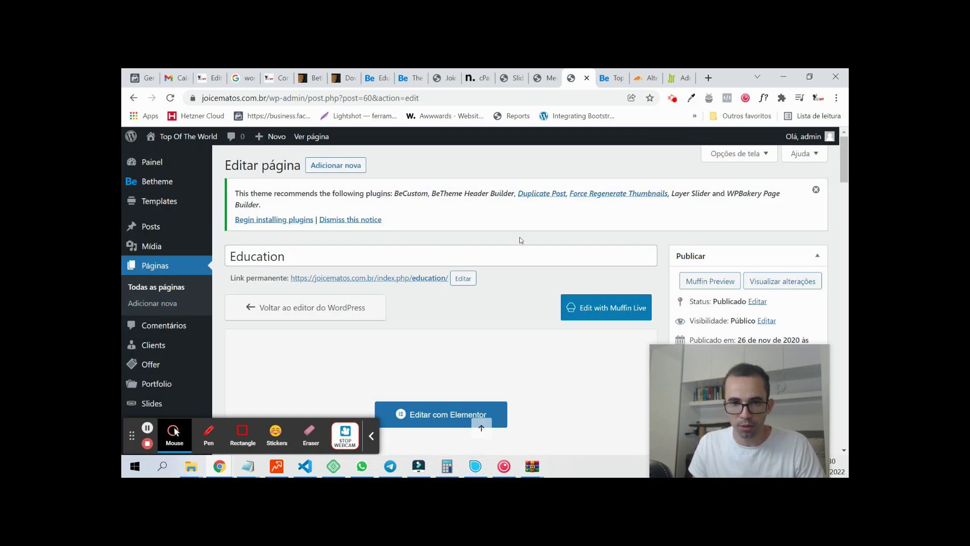
Step: Review the Education page's Page Options, then visit the live site
scroll(396, 290, down, 15)
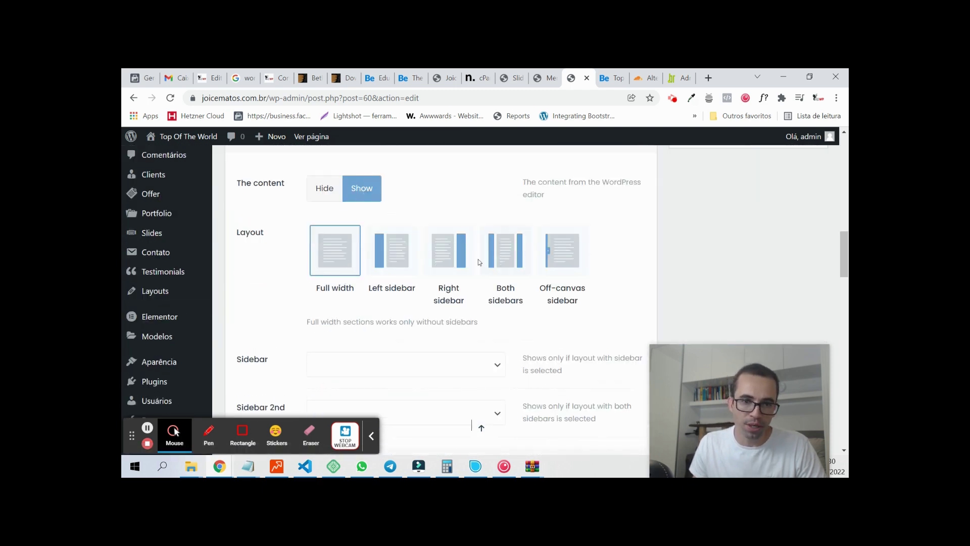
scroll(477, 259, down, 10)
scroll(480, 264, down, 5)
scroll(484, 262, up, 7)
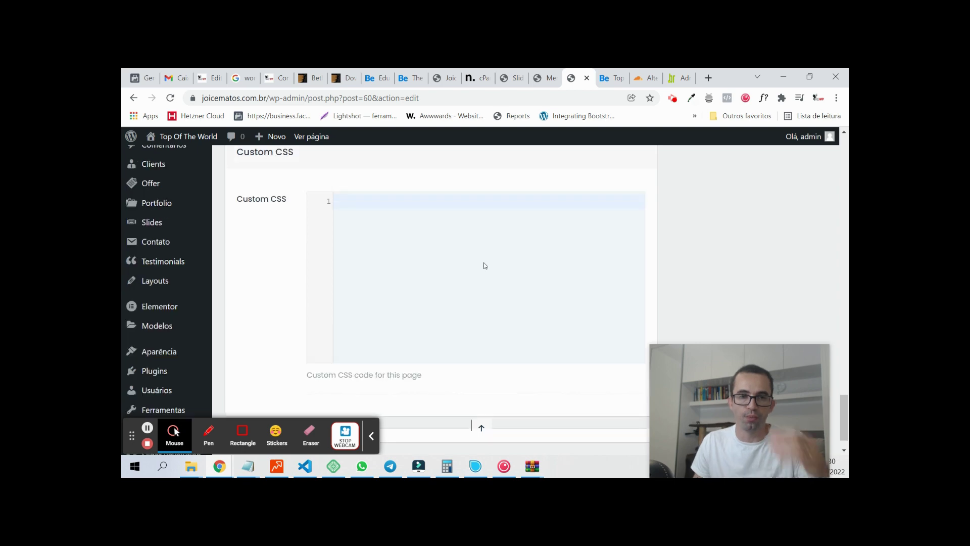
scroll(485, 261, up, 18)
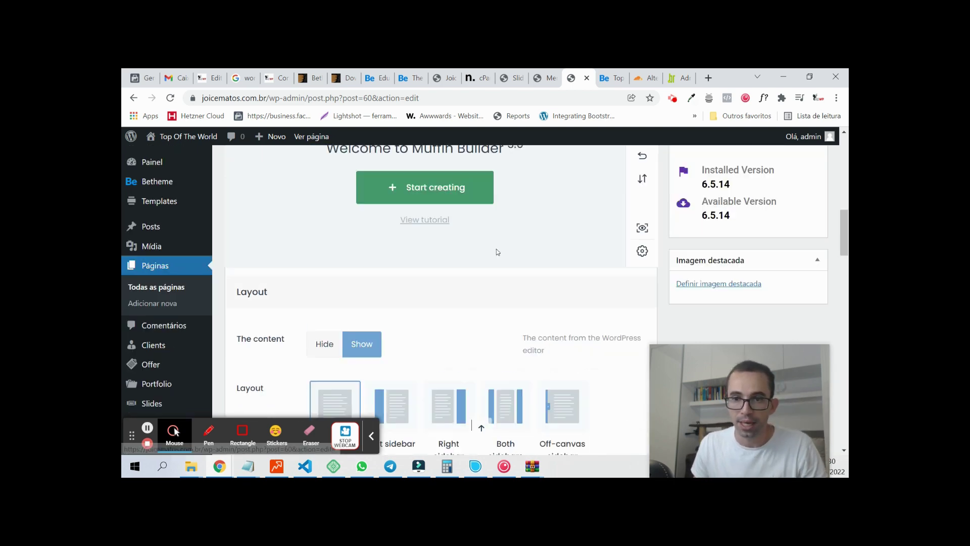
click(189, 135)
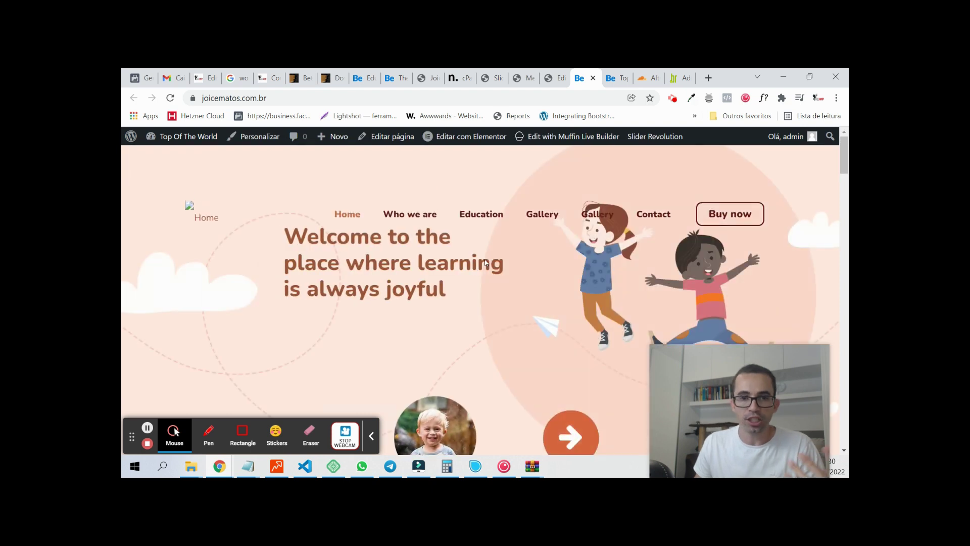
scroll(431, 318, down, 3)
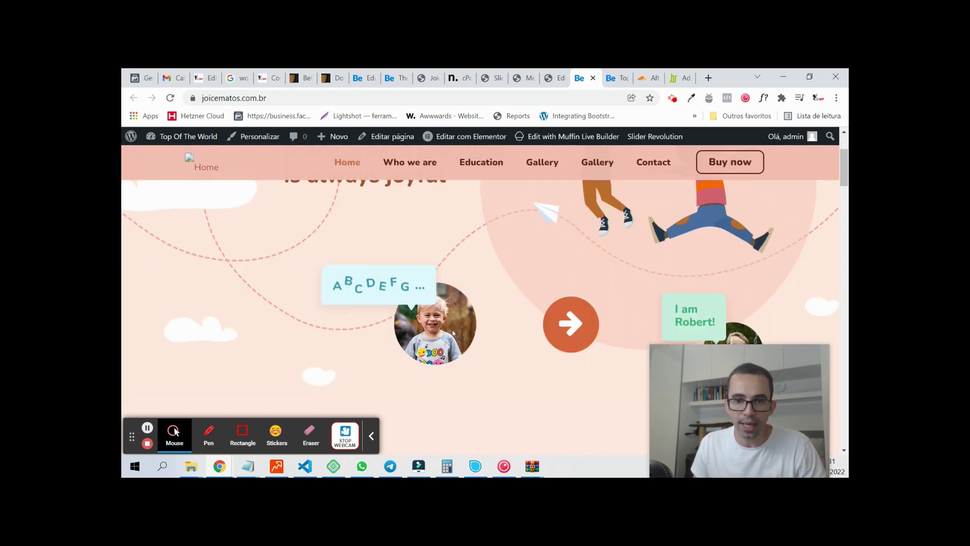
scroll(453, 333, down, 3)
click(578, 213)
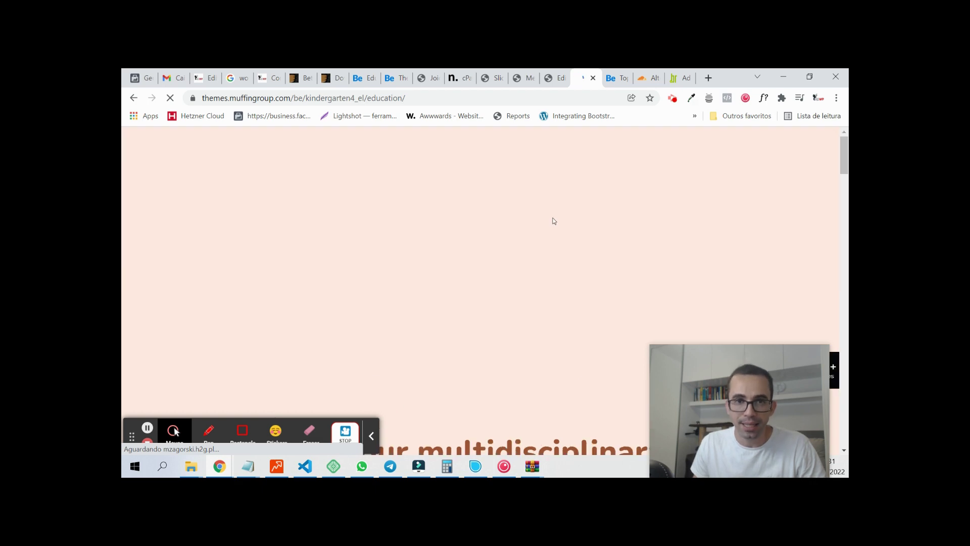
key(alt+Left)
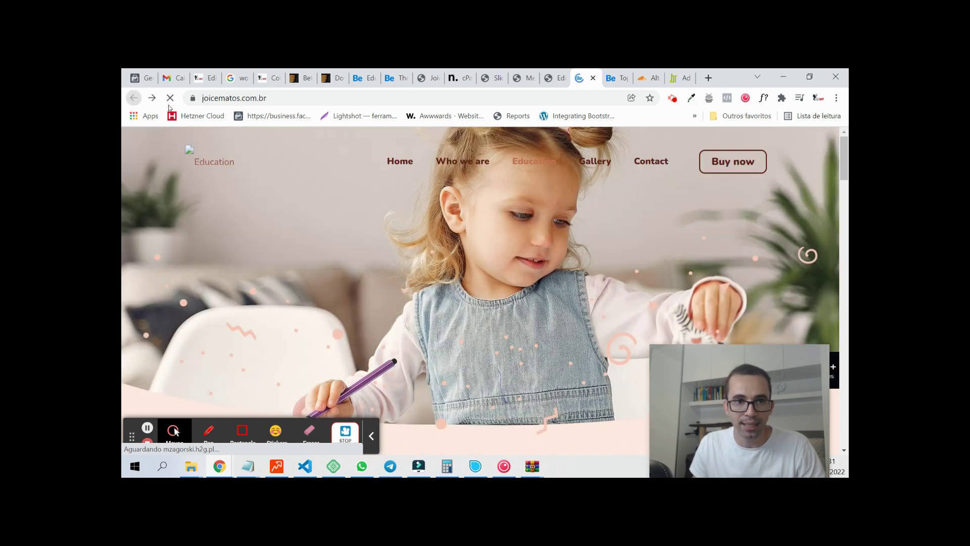
scroll(510, 192, up, 5)
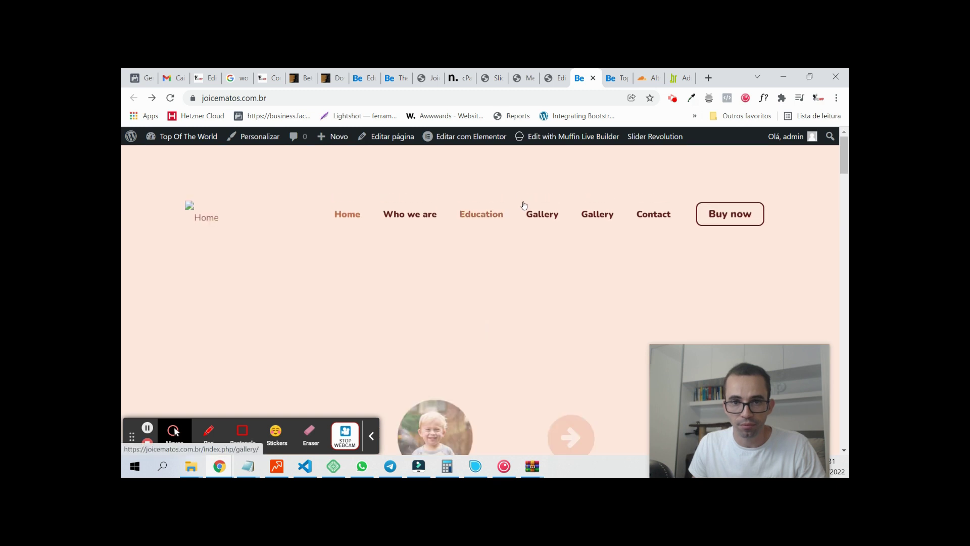
click(653, 214)
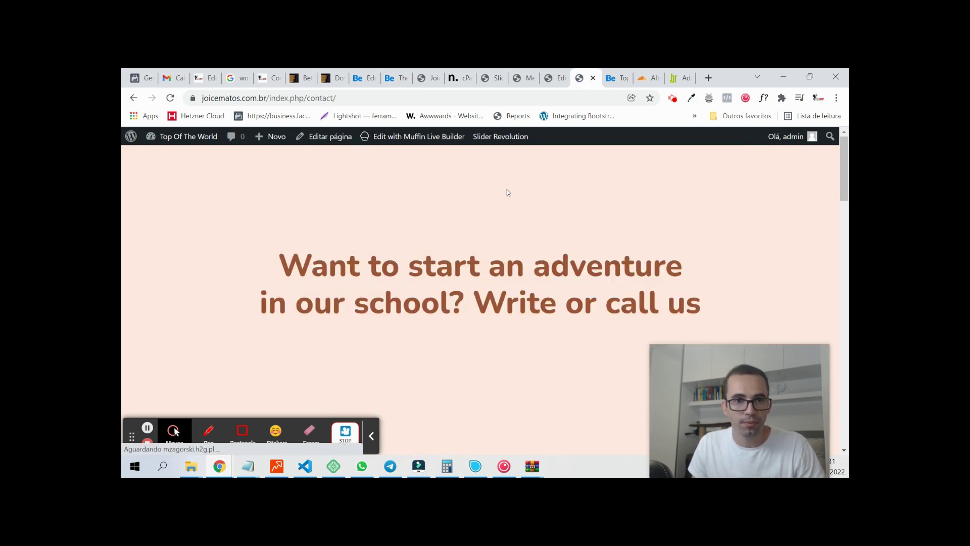
Step: Review the Contact page's message form and footer, then return to the Editar página admin tab
scroll(509, 194, down, 5)
scroll(516, 215, down, 3)
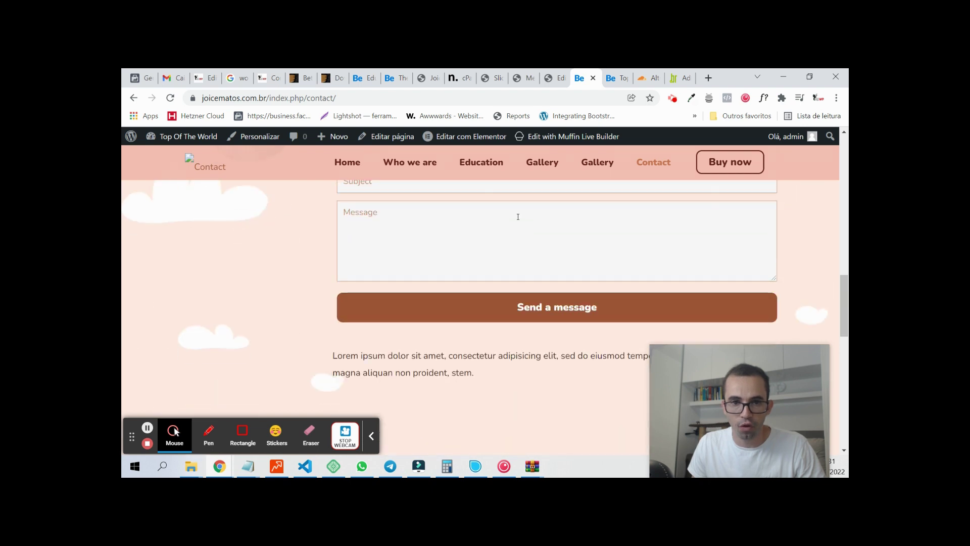
scroll(457, 305, up, 3)
scroll(431, 325, down, 5)
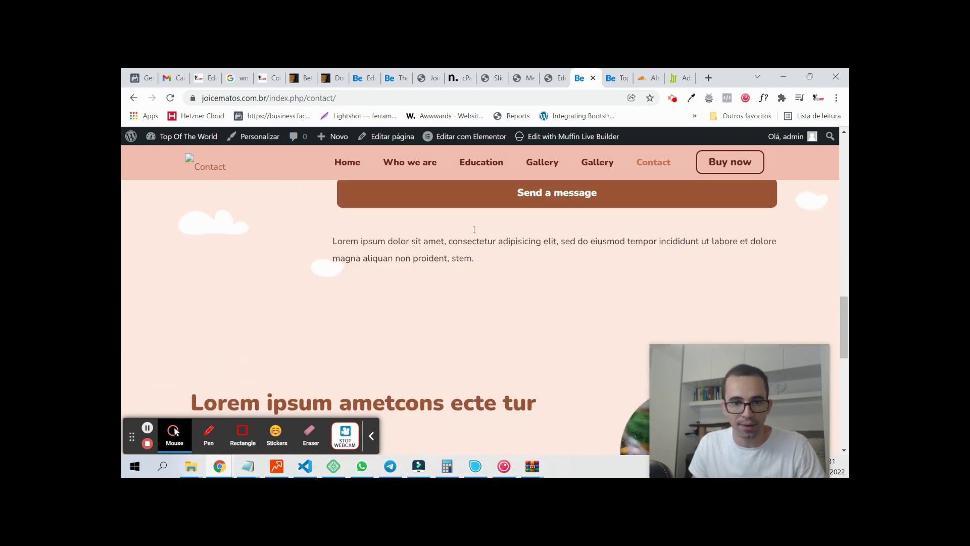
scroll(505, 232, down, 6)
scroll(548, 242, down, 3)
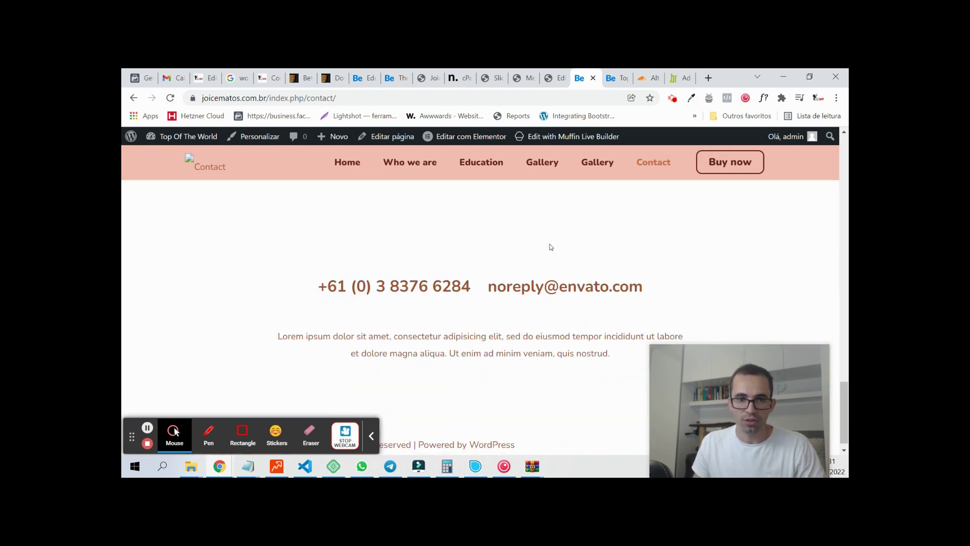
scroll(554, 234, up, 10)
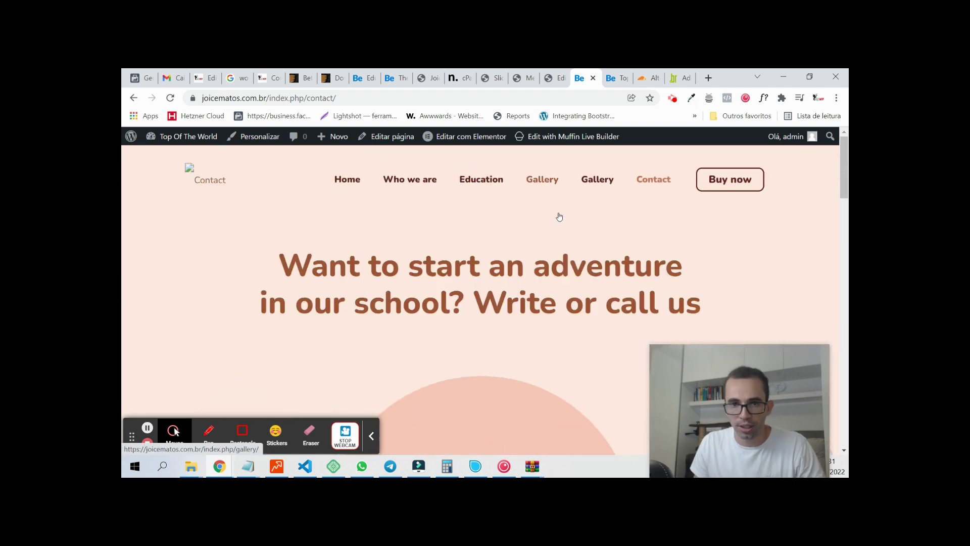
mouse_move(709, 408)
drag(709, 408, 717, 381)
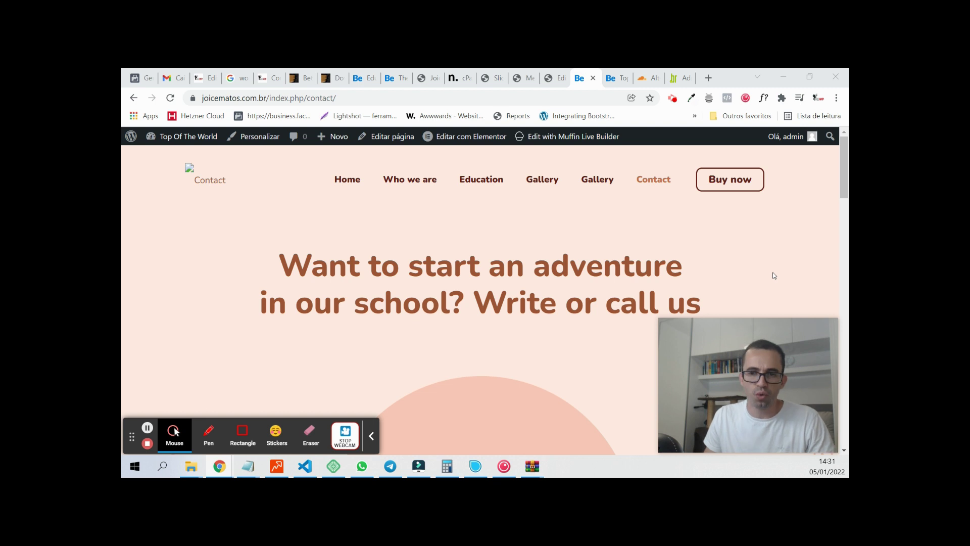
scroll(523, 246, down, 2)
scroll(523, 246, up, 2)
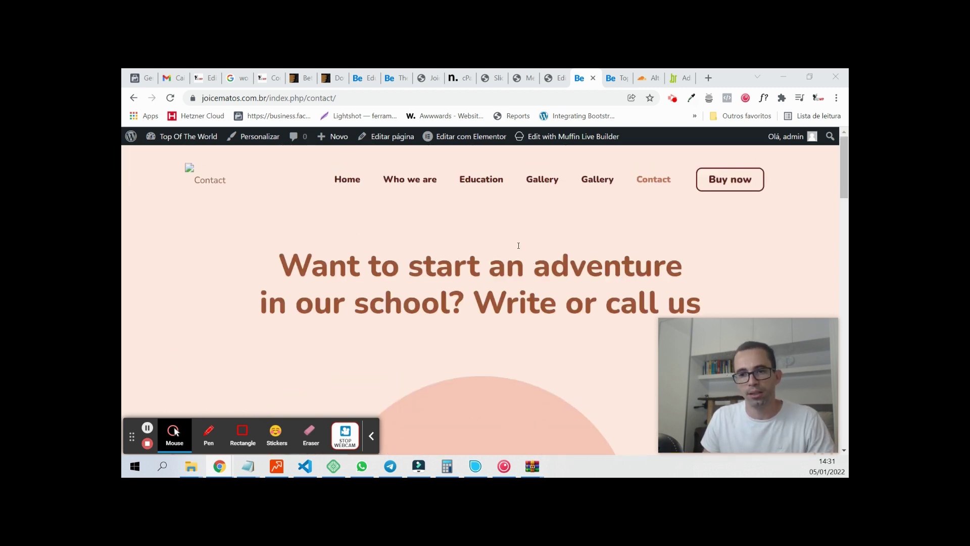
scroll(495, 261, down, 2)
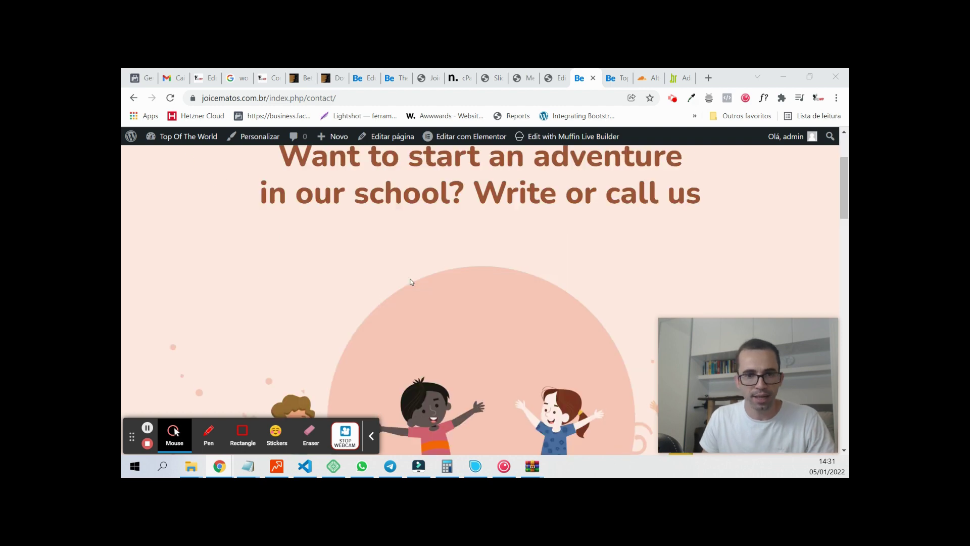
scroll(422, 275, up, 2)
scroll(422, 273, down, 6)
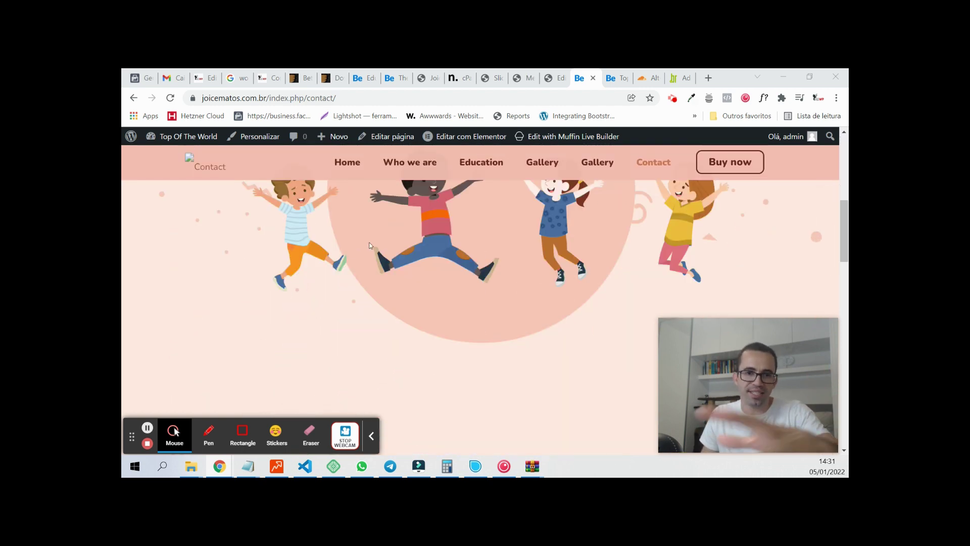
scroll(525, 297, down, 8)
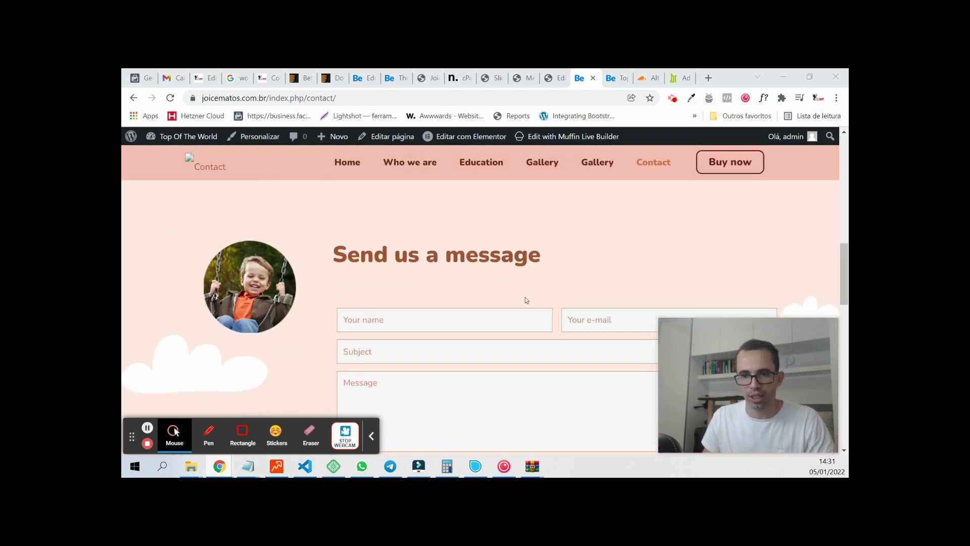
click(553, 76)
scroll(439, 303, up, 5)
Step: Open the theme's global options and review the logo and button settings
mouse_move(168, 183)
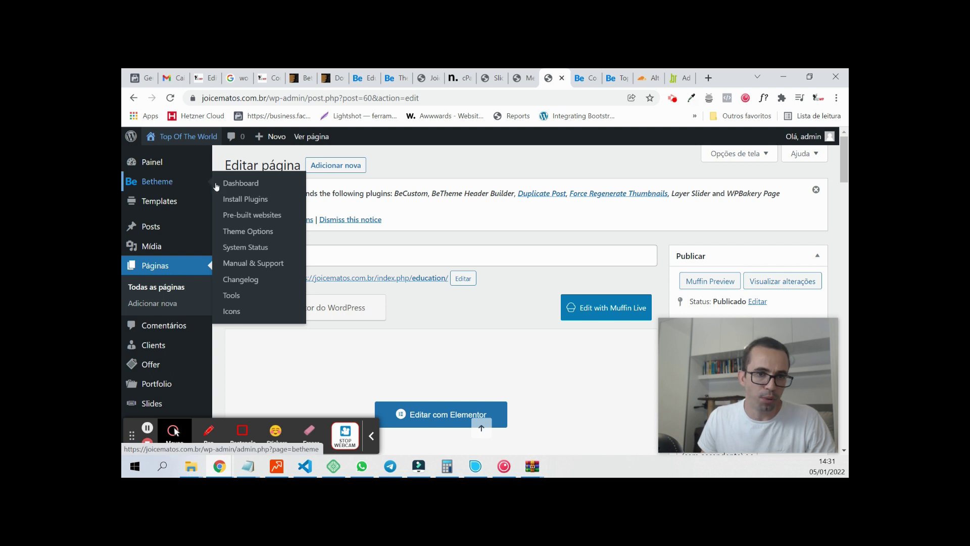
click(256, 232)
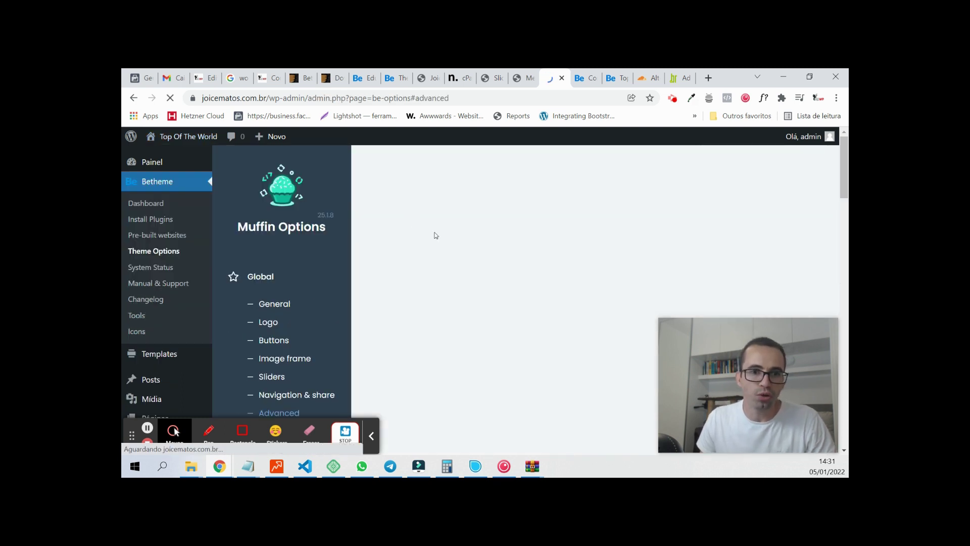
scroll(419, 212, down, 1)
click(278, 264)
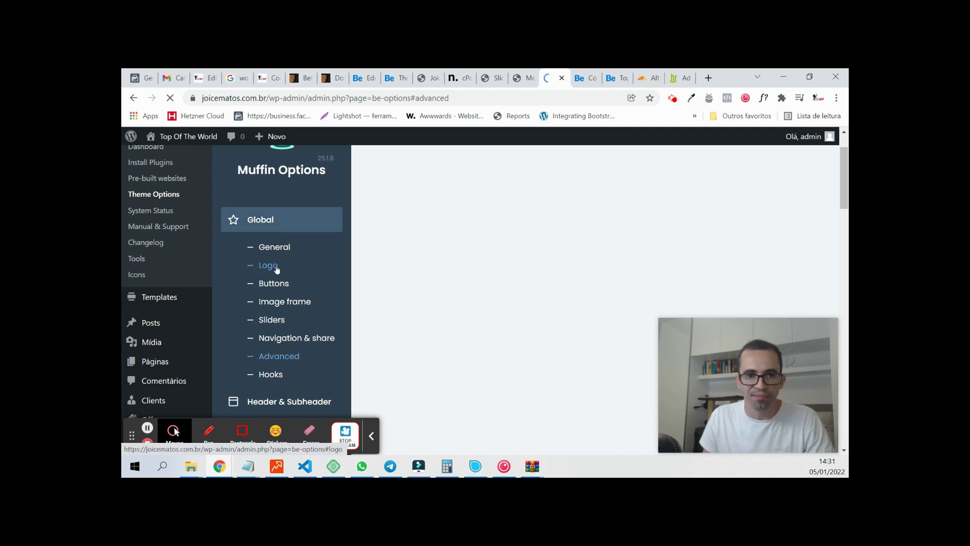
scroll(515, 229, down, 2)
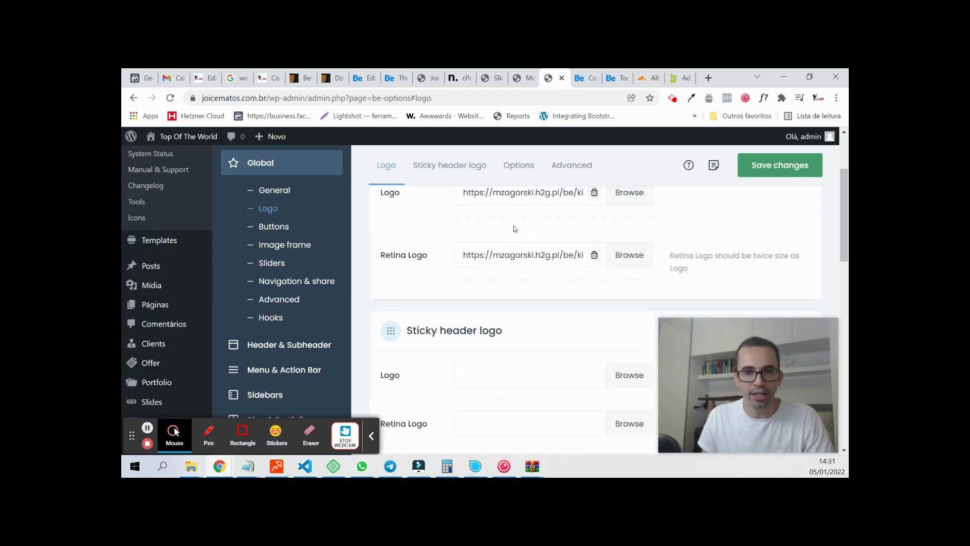
click(275, 227)
scroll(500, 212, down, 1)
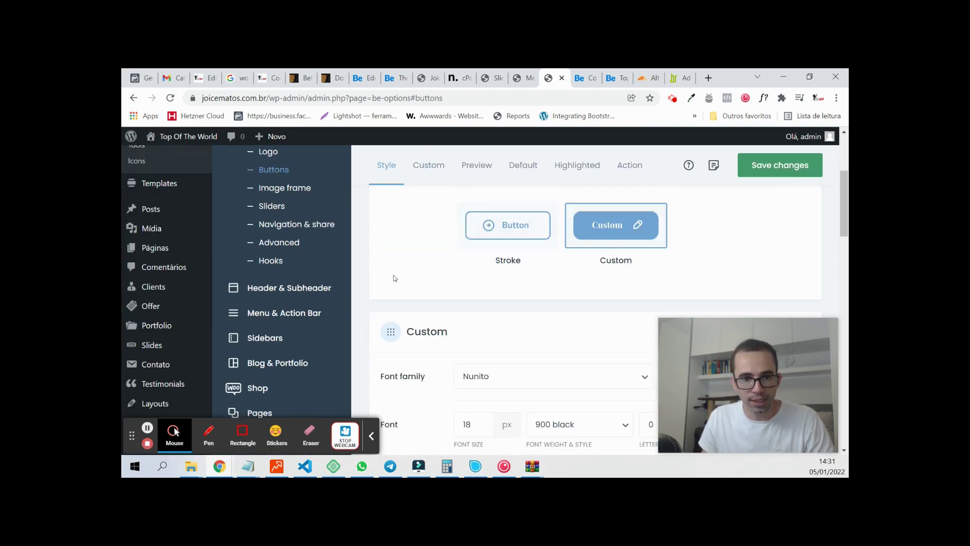
scroll(298, 275, down, 1)
scroll(302, 259, up, 3)
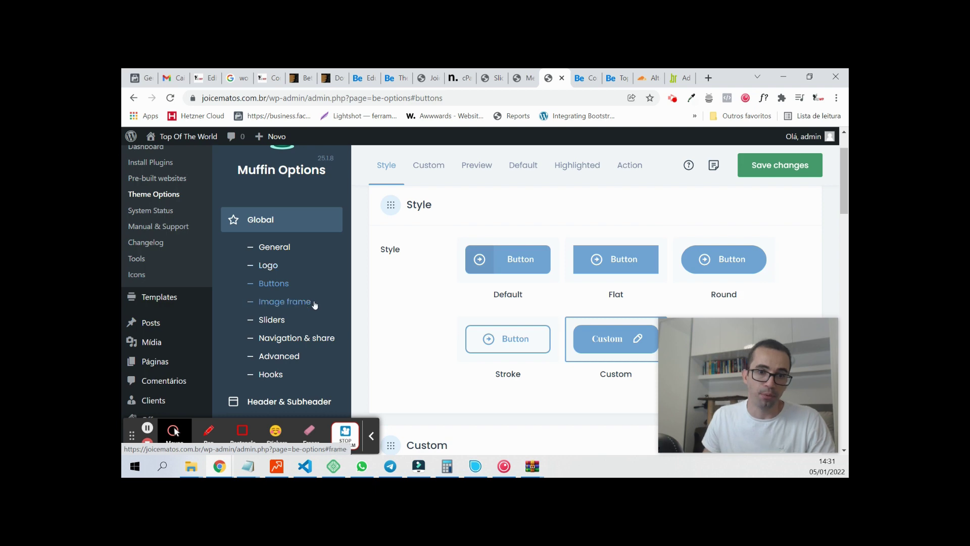
Step: Review the general layout and site icon settings
click(277, 248)
scroll(535, 263, down, 10)
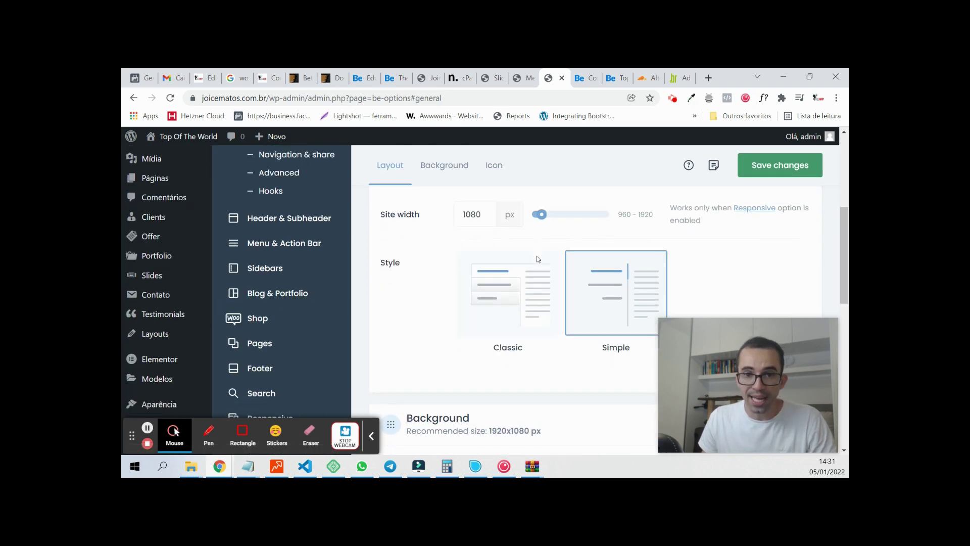
scroll(535, 260, down, 1)
scroll(474, 238, up, 10)
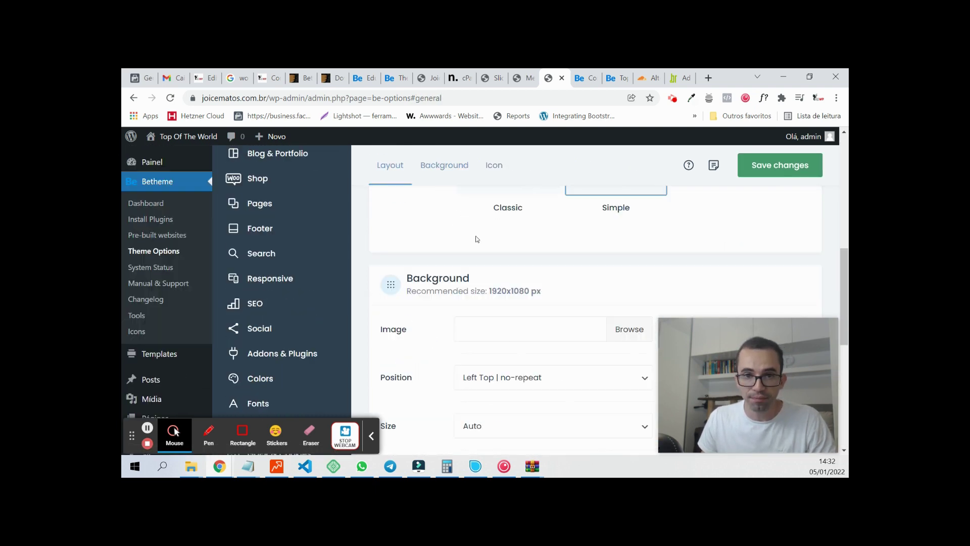
click(495, 183)
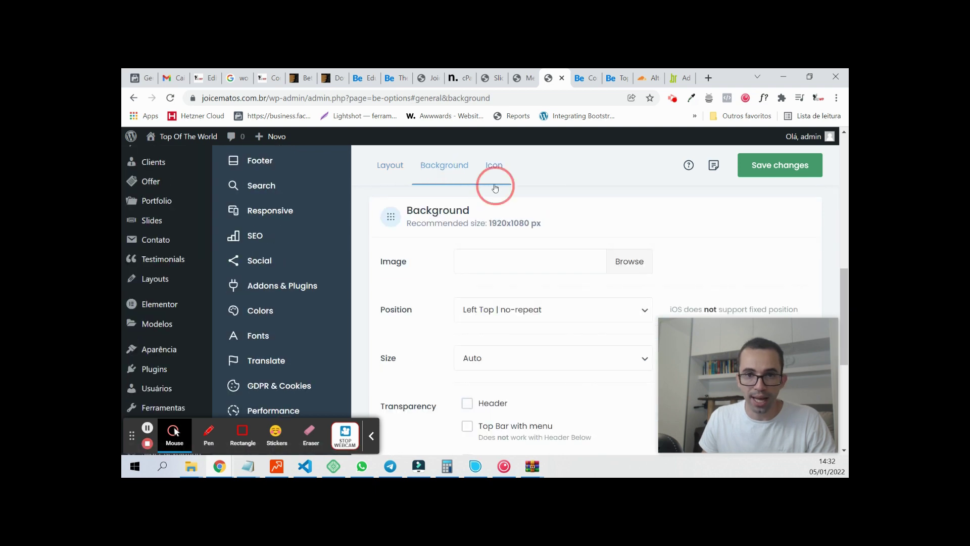
scroll(402, 229, up, 15)
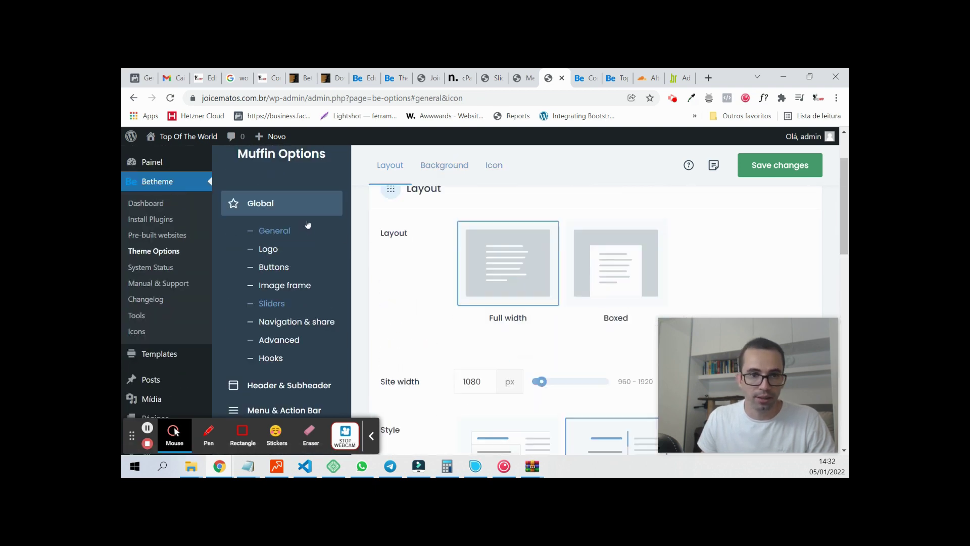
scroll(283, 283, down, 2)
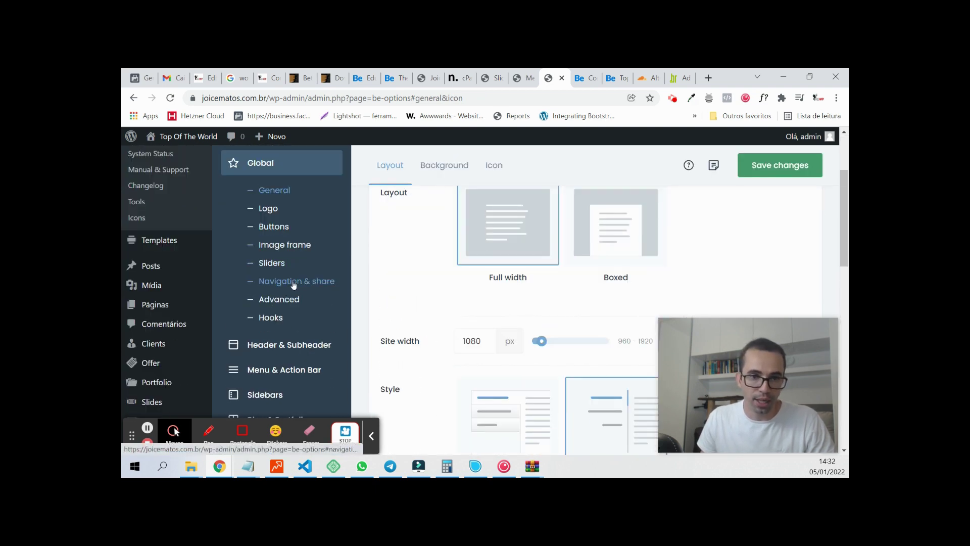
scroll(283, 344, down, 5)
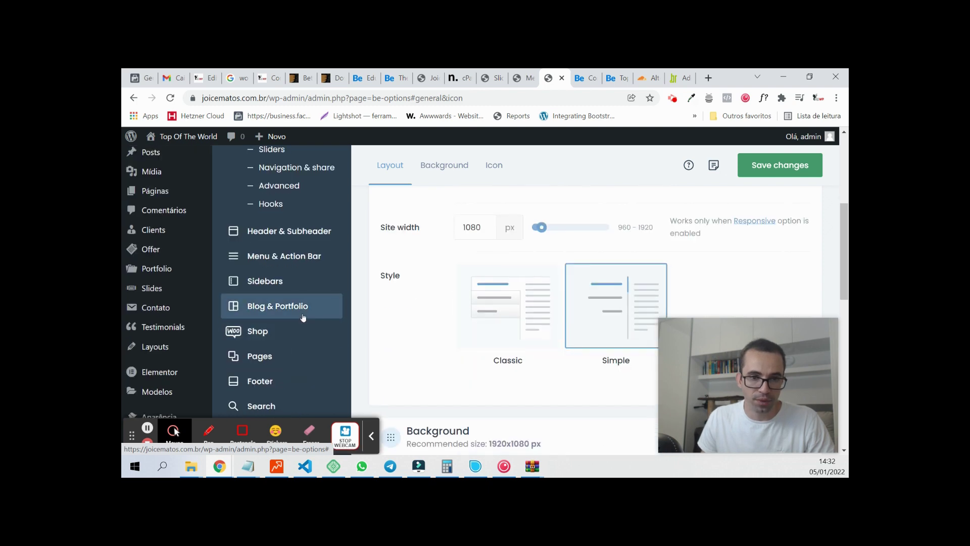
scroll(303, 323, down, 2)
Step: Look through the theme colour and alert colour settings
click(298, 301)
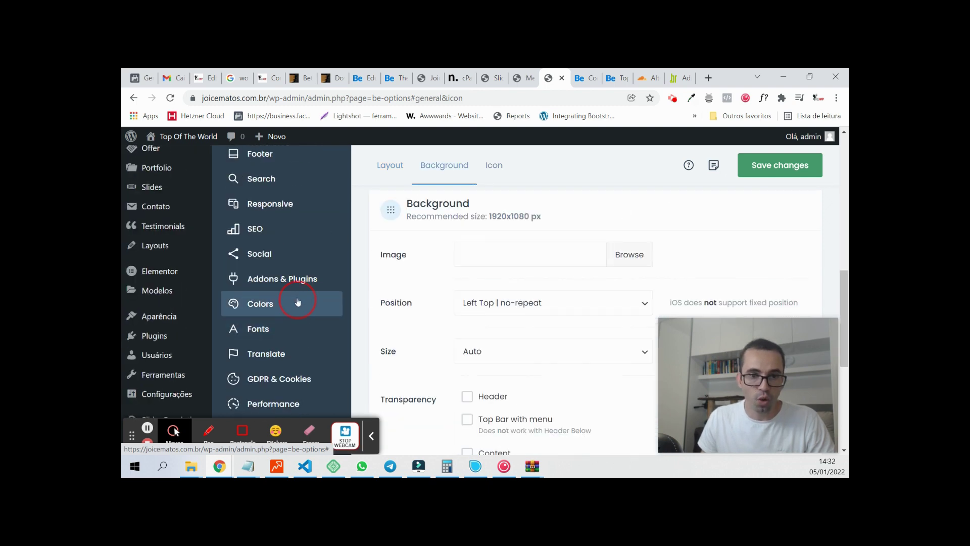
scroll(505, 275, down, 6)
scroll(516, 275, up, 3)
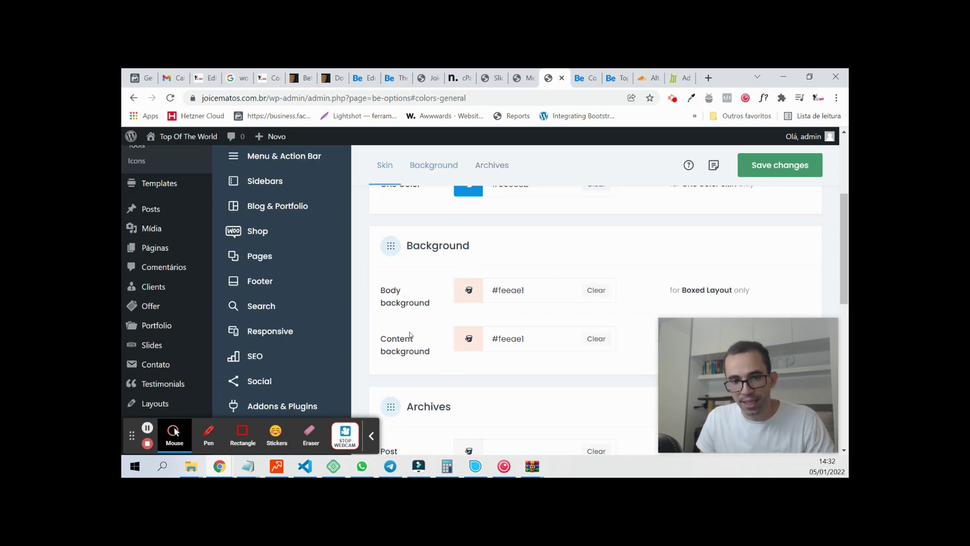
scroll(410, 335, down, 2)
scroll(389, 246, down, 2)
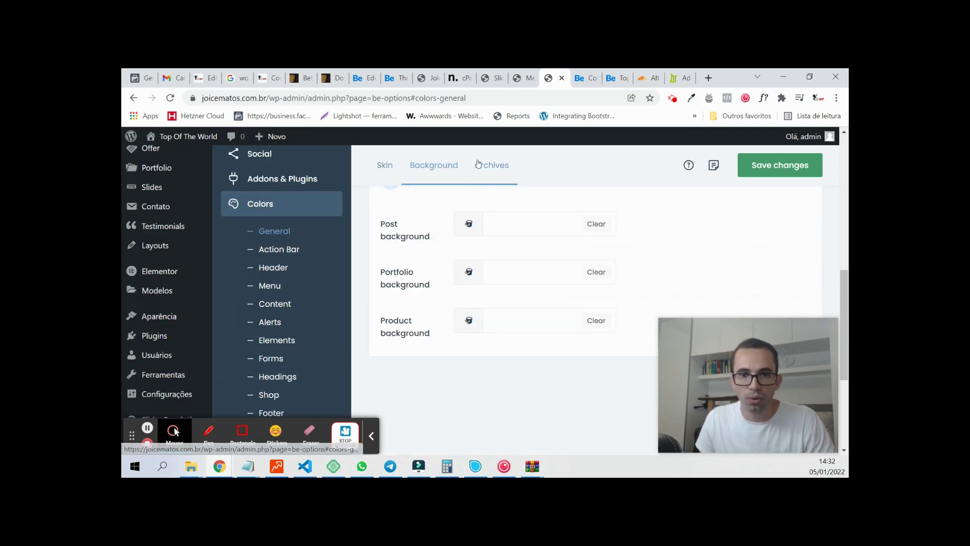
scroll(291, 247, down, 1)
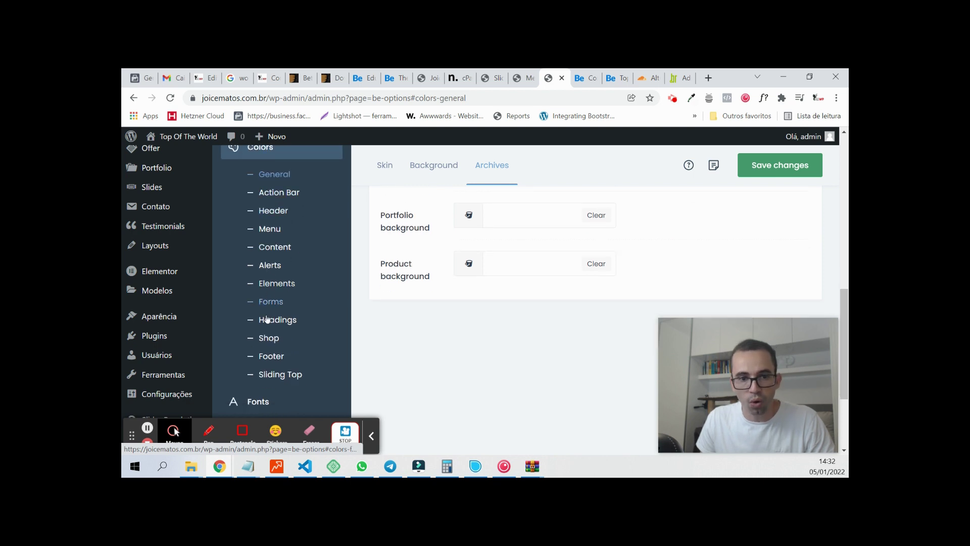
scroll(282, 191, up, 1)
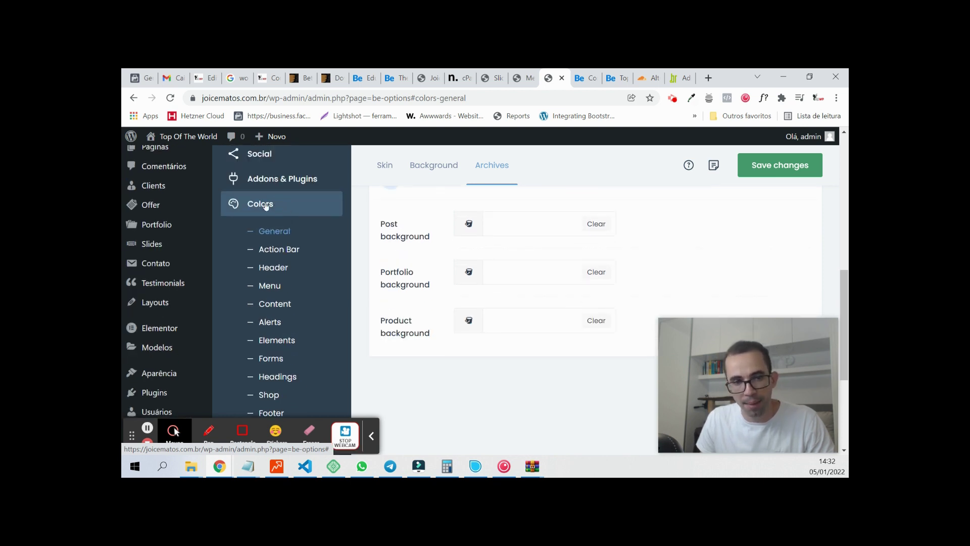
click(277, 326)
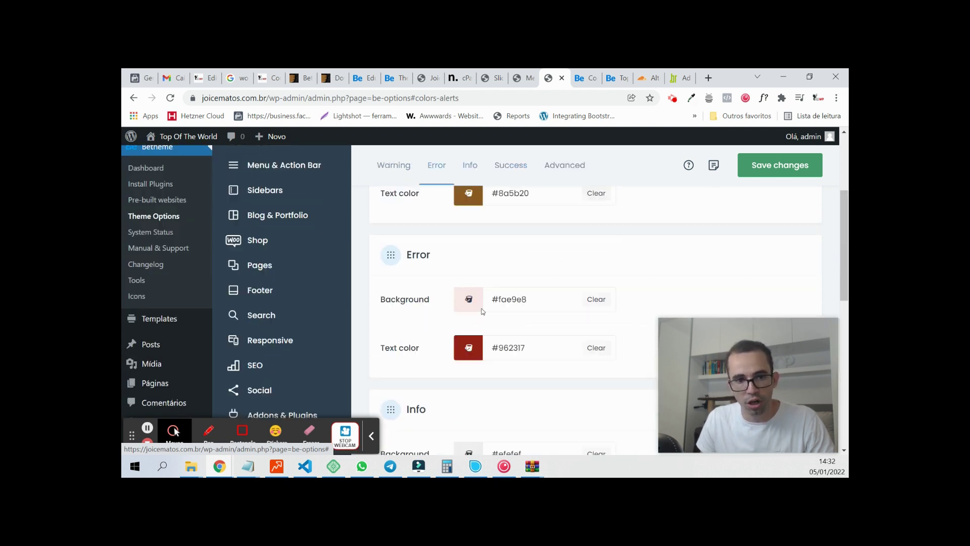
scroll(303, 283, down, 10)
scroll(303, 268, up, 2)
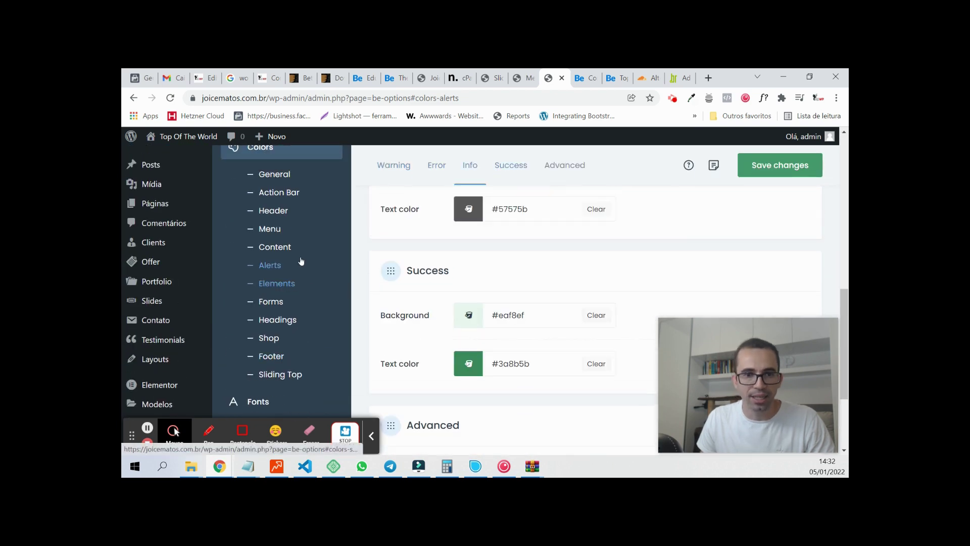
Step: Check heading colours, then Fonts > Family: Nunito with 600, 700 and 900 weights
click(286, 321)
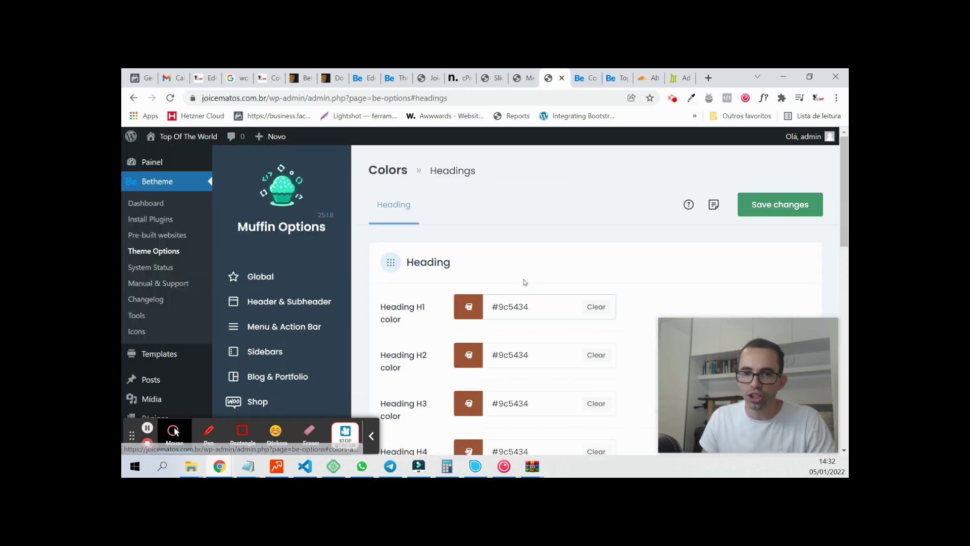
scroll(510, 265, down, 8)
scroll(283, 262, down, 1)
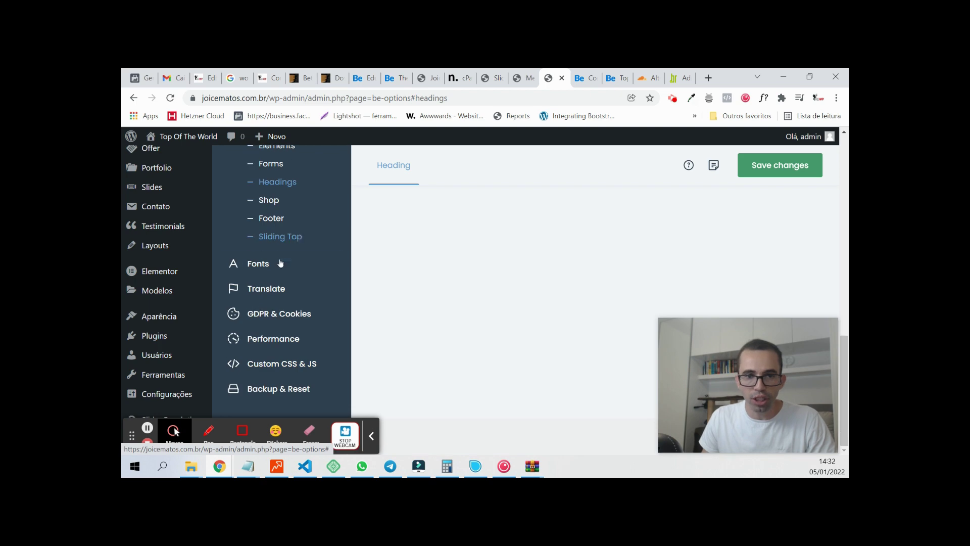
click(272, 263)
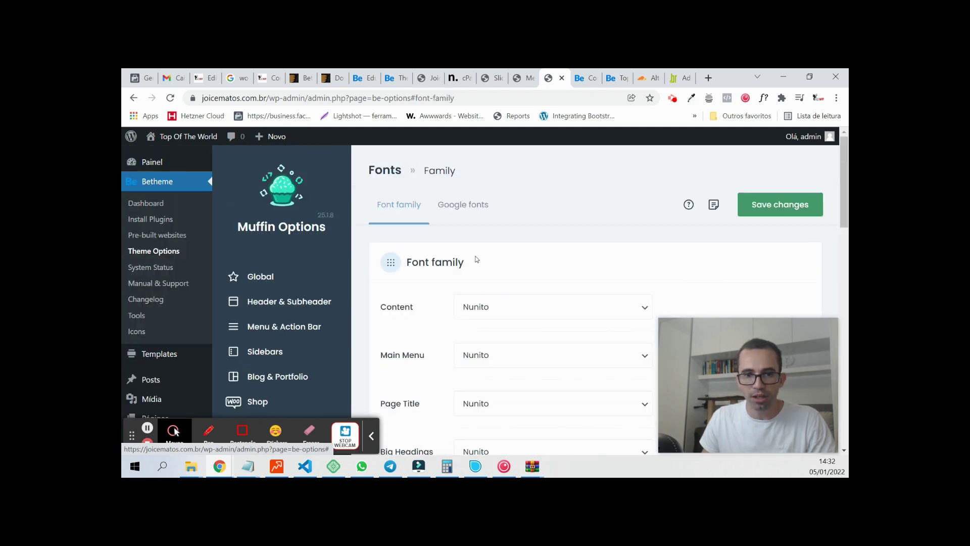
scroll(467, 233, down, 13)
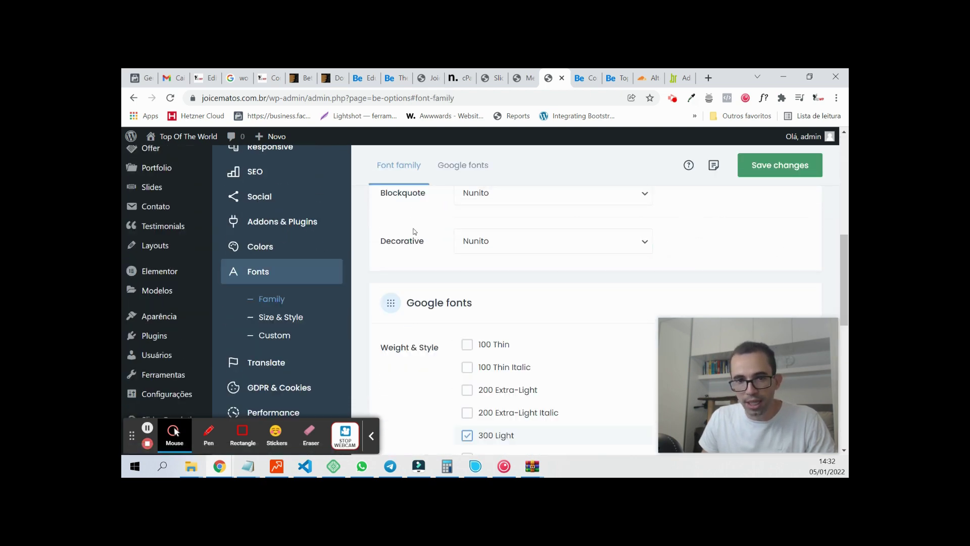
scroll(420, 245, up, 6)
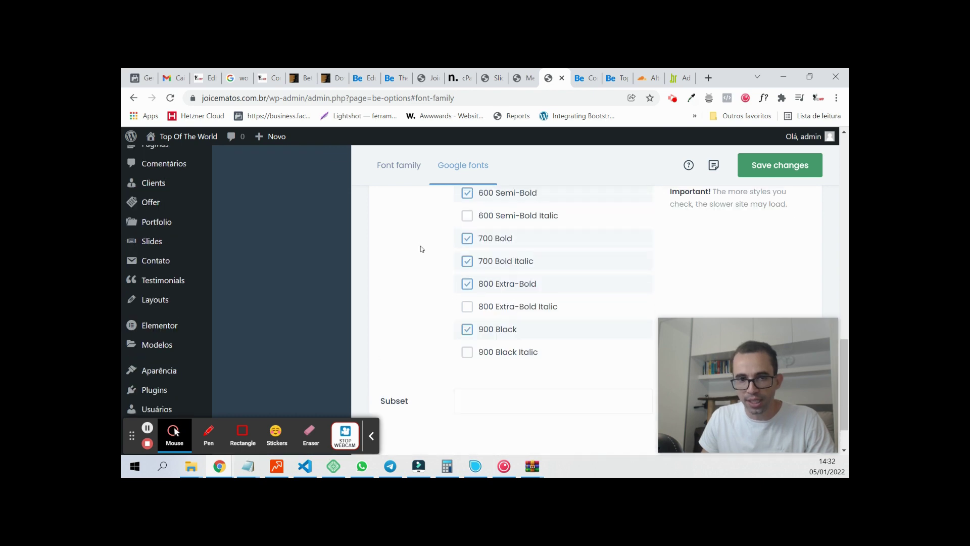
Step: In Performance > General, try local font caching, then keep Google Fonts loading from Google
click(288, 254)
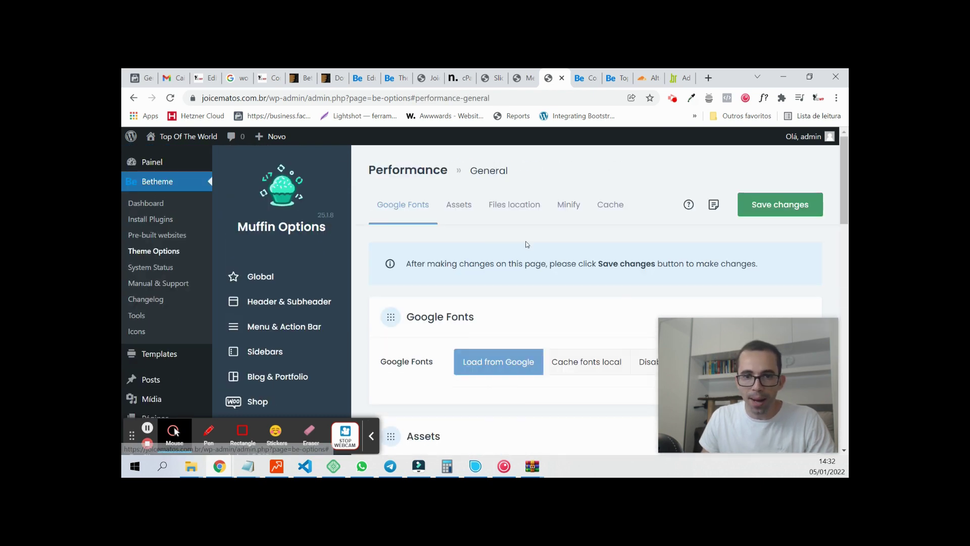
scroll(527, 241, down, 5)
scroll(540, 251, up, 4)
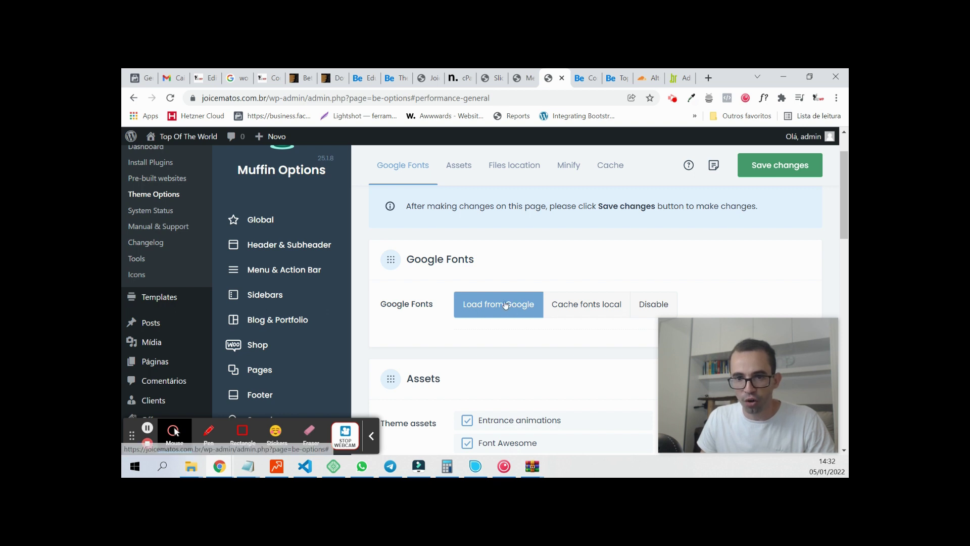
click(617, 303)
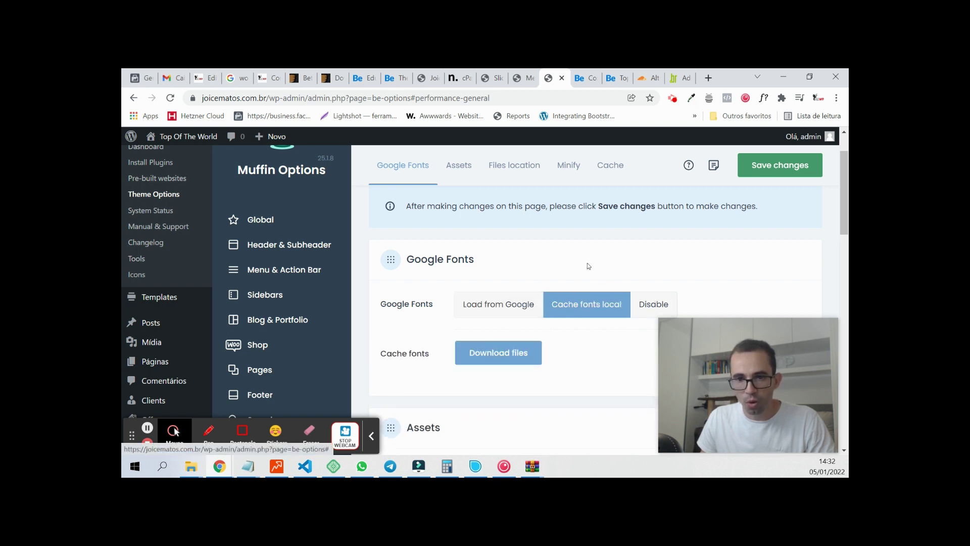
click(514, 305)
Step: Set Cache assets to Enable and save the performance settings
scroll(489, 264, down, 4)
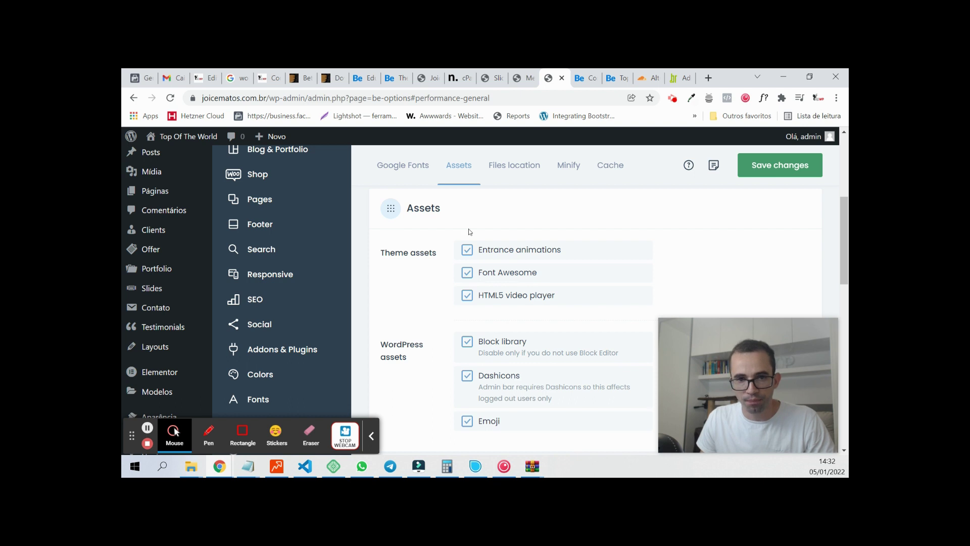
scroll(472, 276, down, 3)
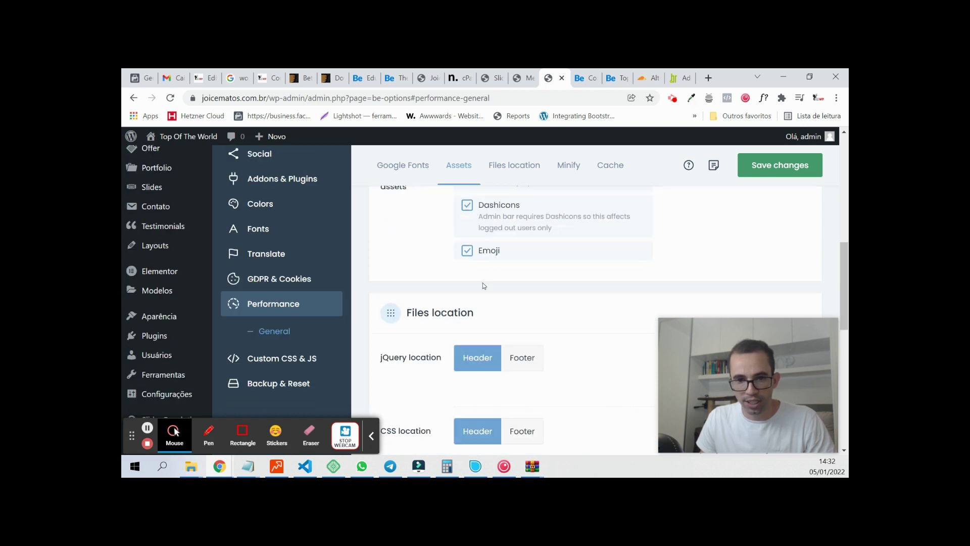
scroll(485, 283, down, 7)
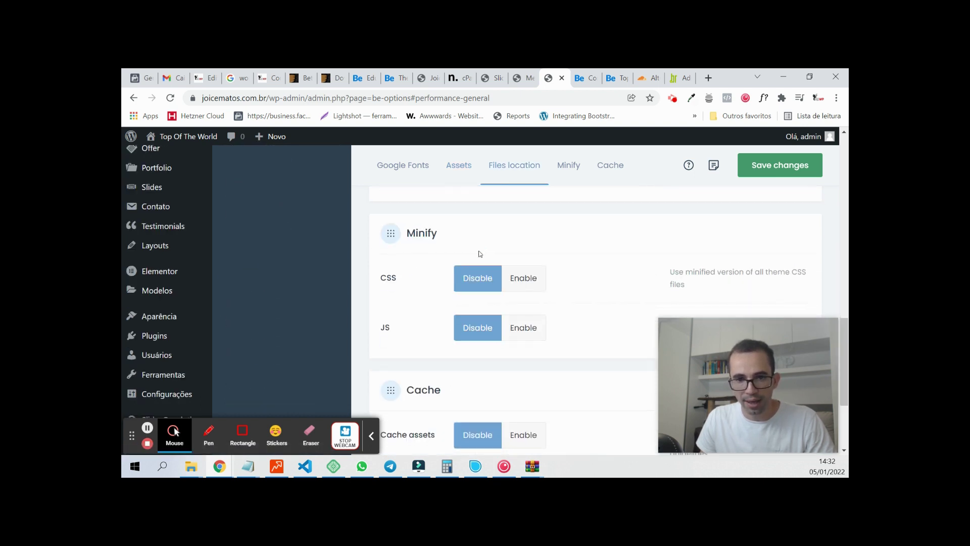
scroll(479, 254, down, 2)
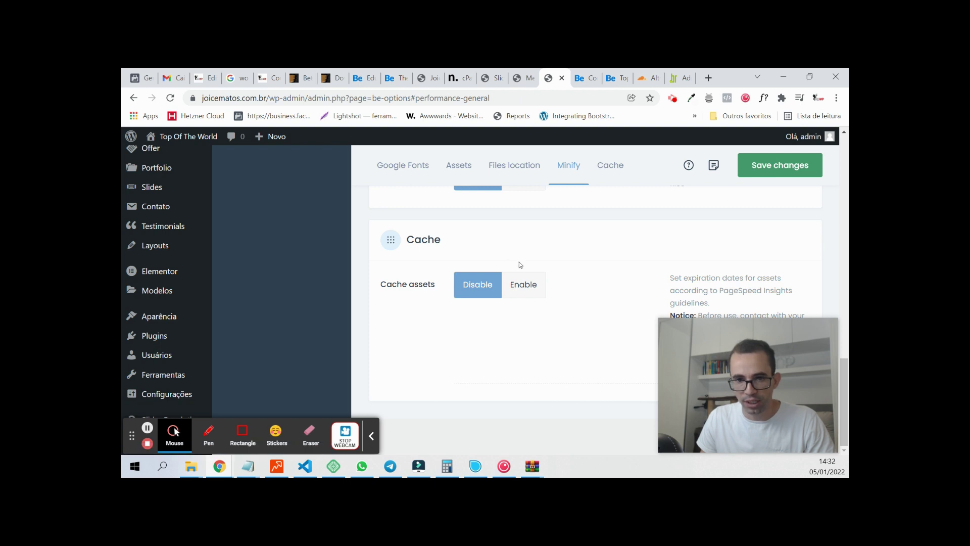
click(525, 286)
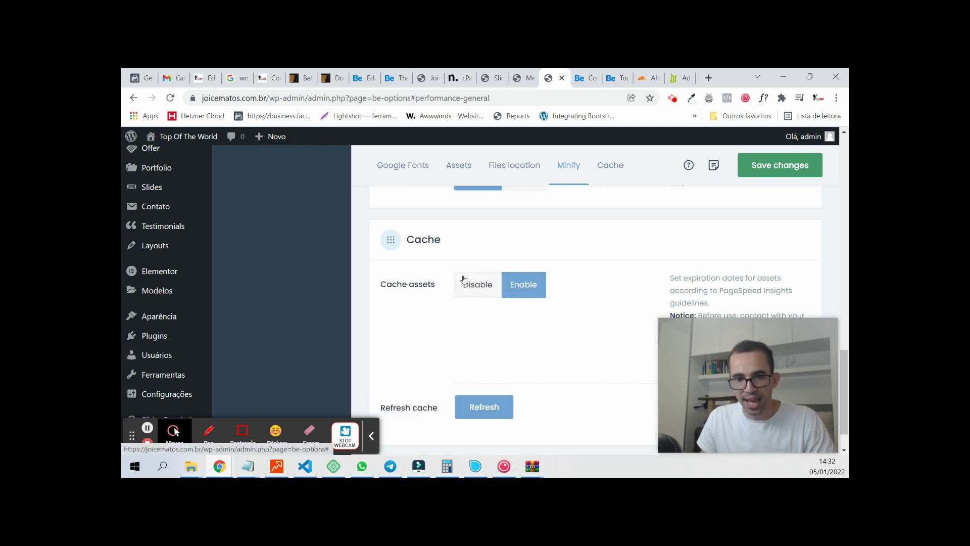
scroll(567, 302, down, 1)
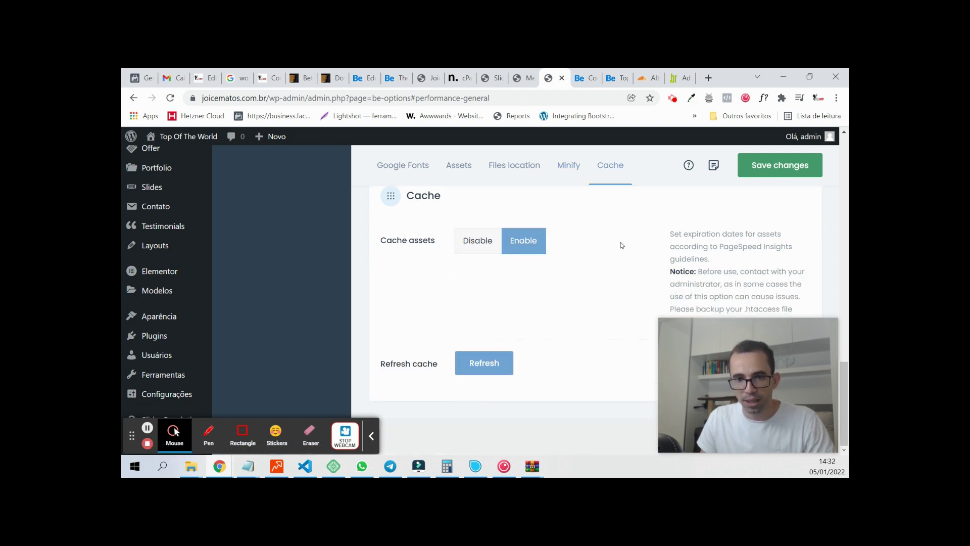
click(772, 167)
scroll(462, 274, up, 2)
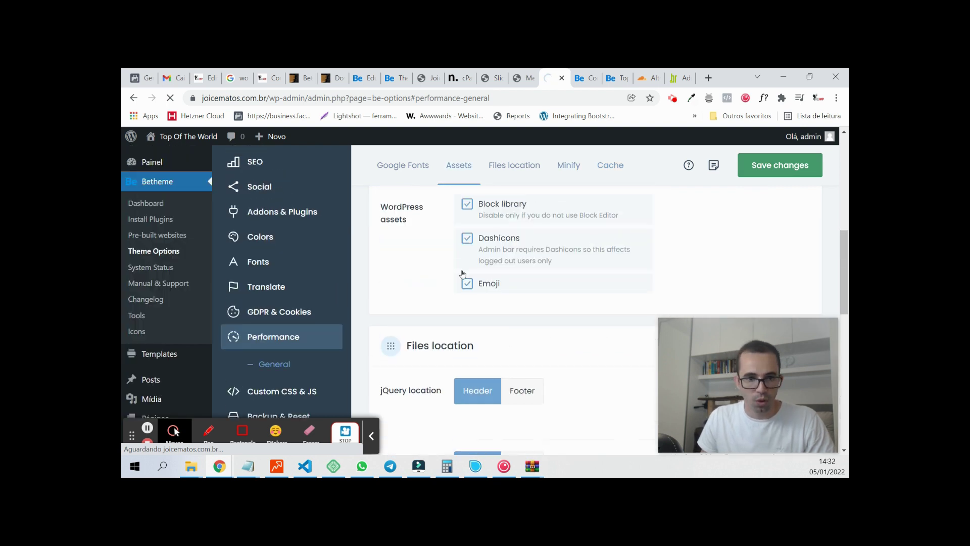
scroll(353, 275, down, 2)
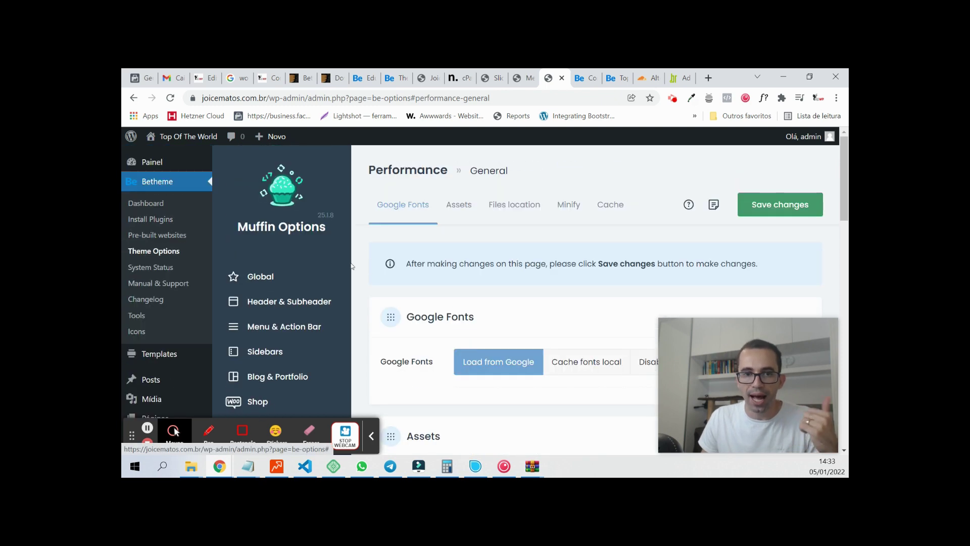
Step: Browse the Global General, Buttons and Image frame option pages
click(288, 280)
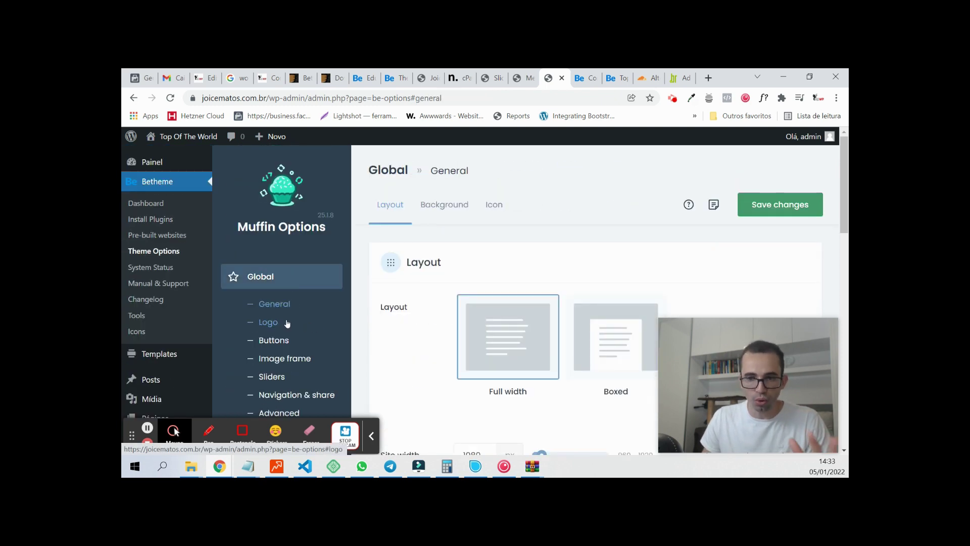
scroll(287, 323, down, 2)
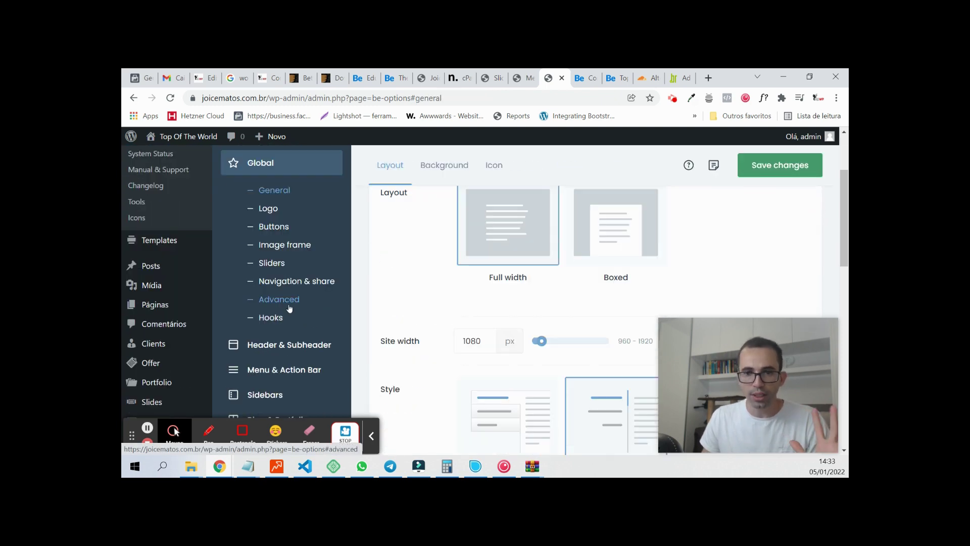
click(283, 228)
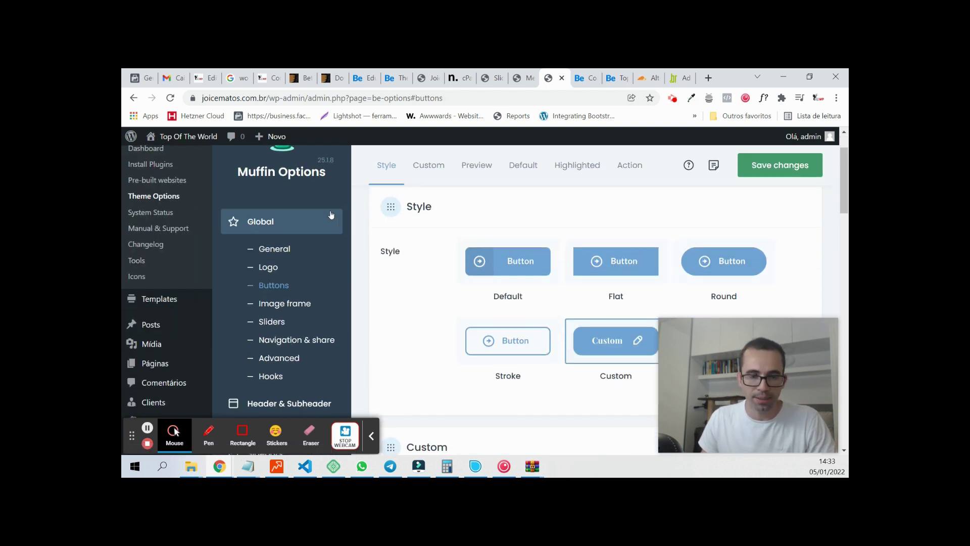
click(281, 298)
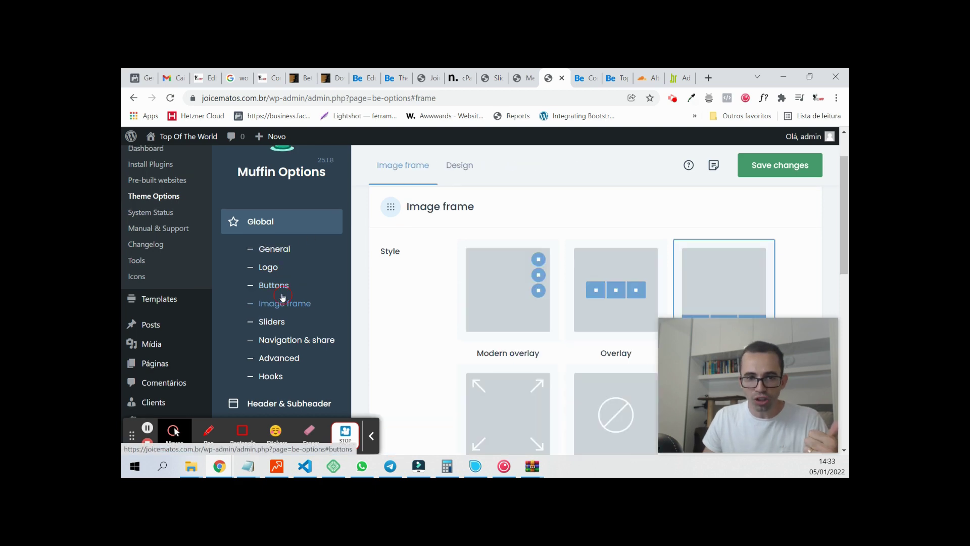
scroll(505, 253, down, 5)
scroll(547, 256, down, 4)
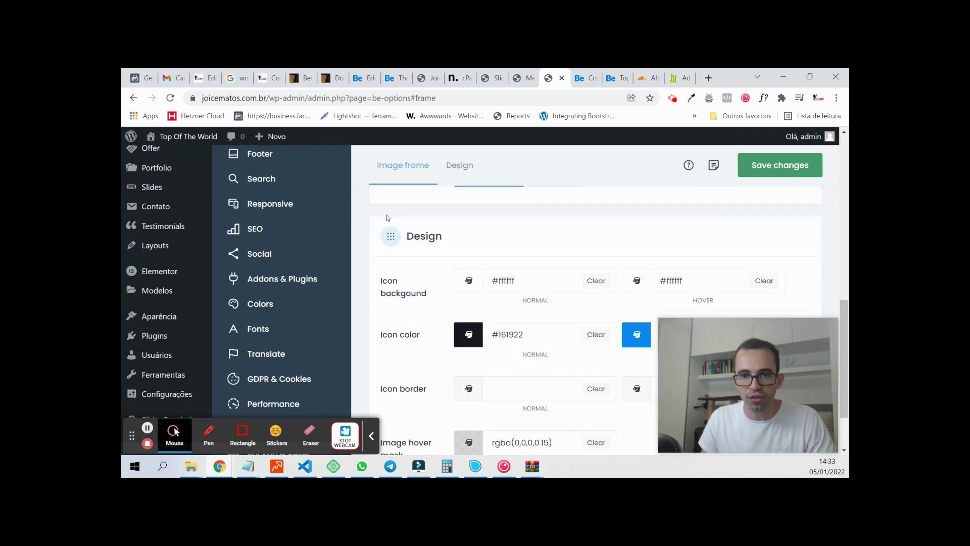
scroll(386, 214, up, 6)
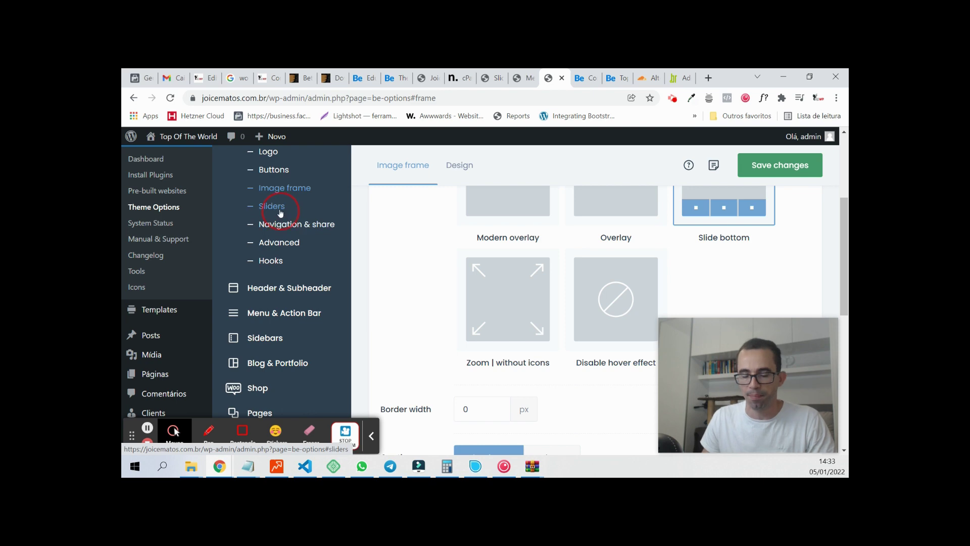
Step: Look through the Sliders and Navigation & share option pages
click(281, 207)
scroll(281, 223, down, 3)
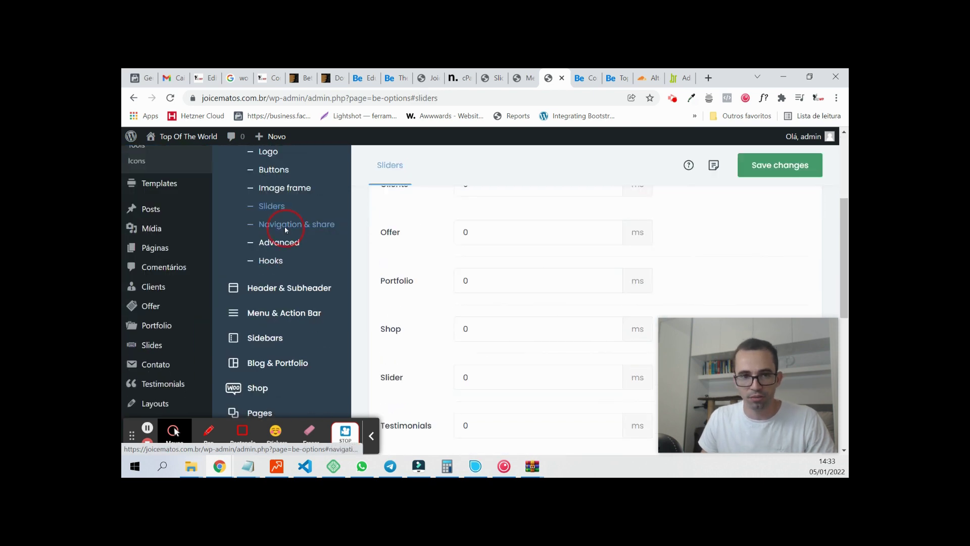
click(286, 229)
scroll(303, 253, down, 5)
Step: View the Header & Subheader layout styles, then the Sticky header tab
click(310, 234)
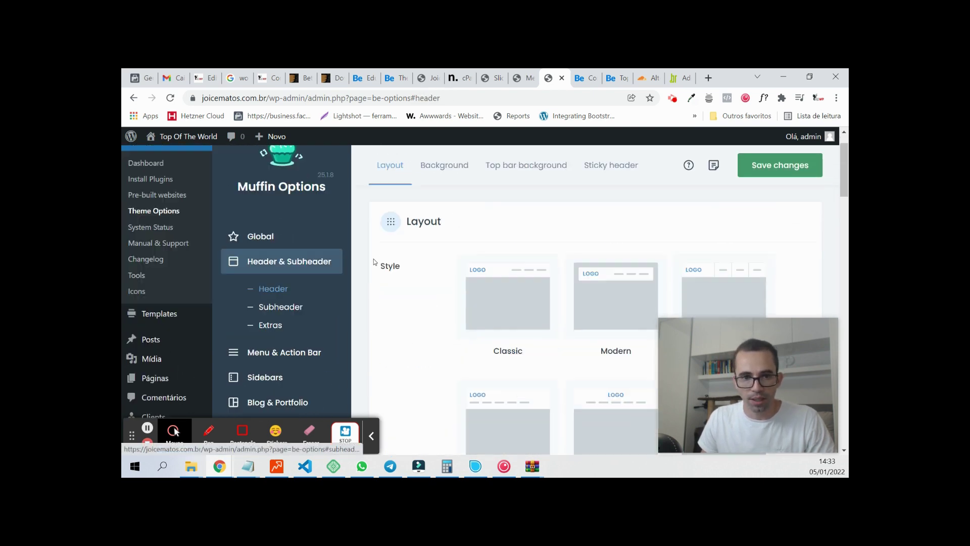
scroll(374, 262, down, 3)
scroll(448, 245, up, 4)
scroll(637, 303, down, 2)
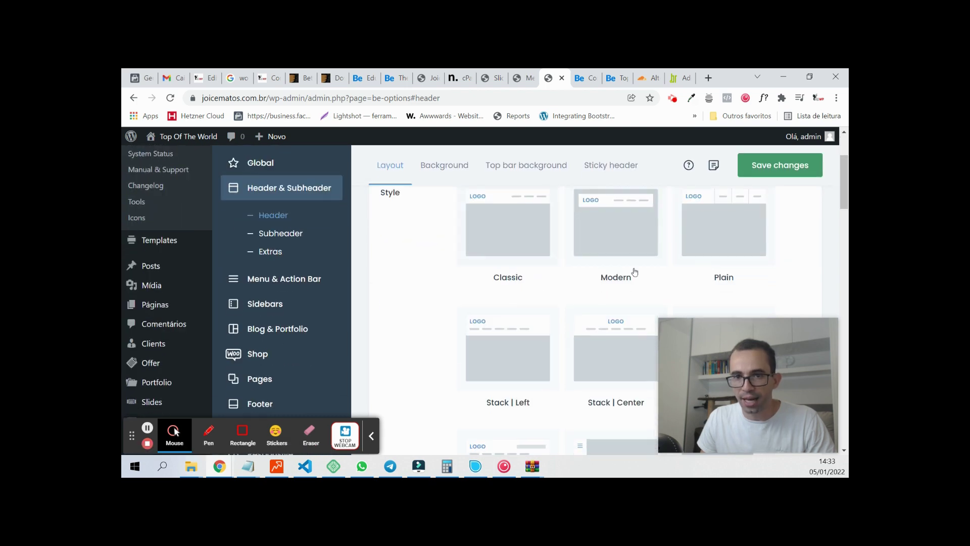
scroll(635, 272, down, 5)
scroll(392, 258, up, 7)
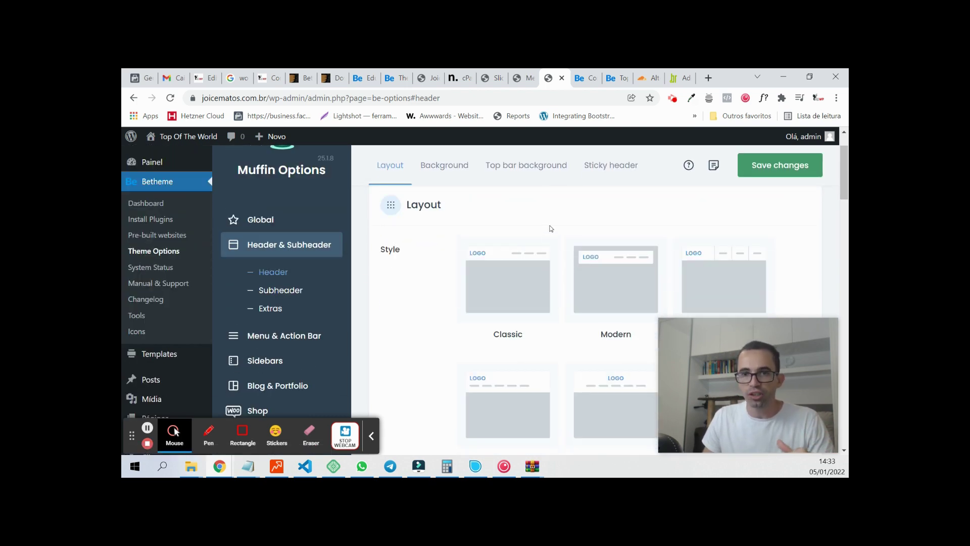
click(609, 165)
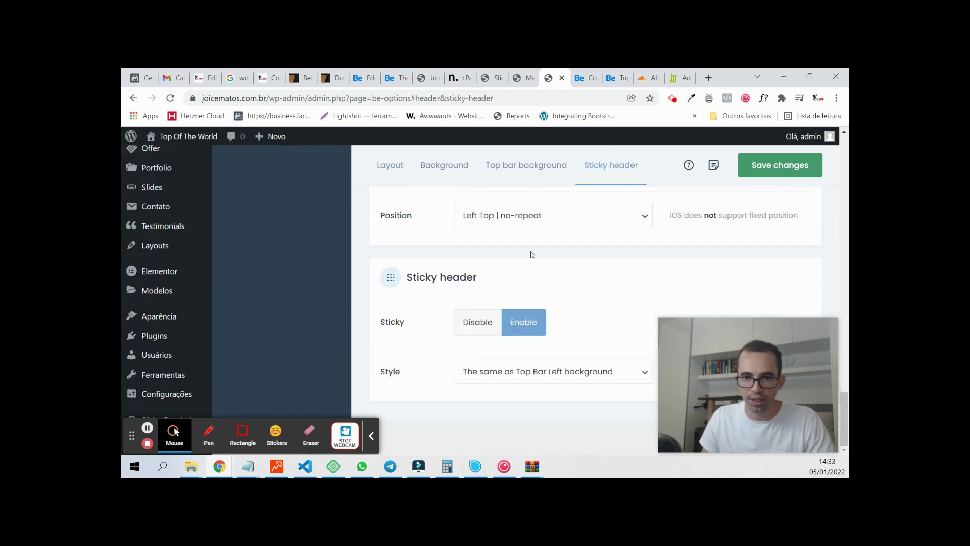
Step: Check the Contact page, then set the sticky header to Disable and save
click(580, 77)
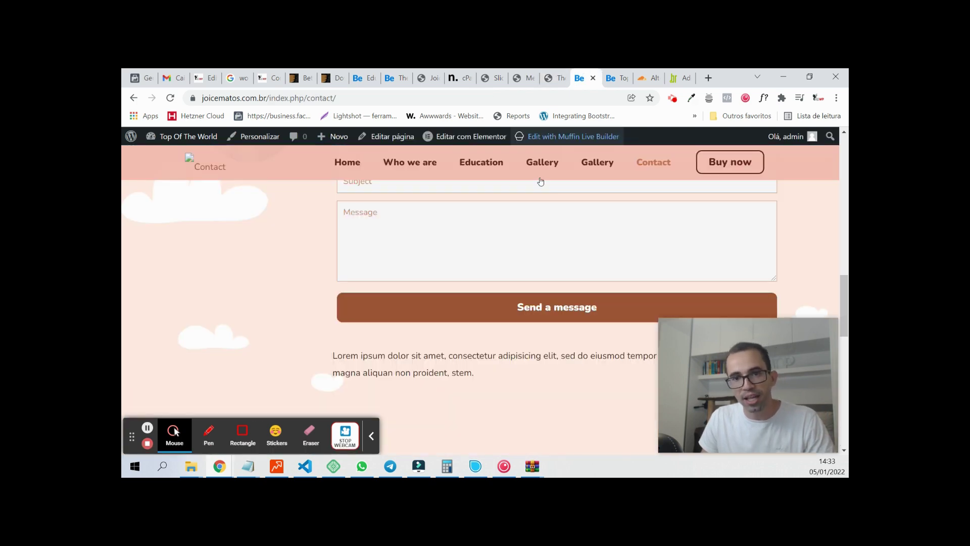
scroll(498, 225, down, 7)
scroll(433, 178, up, 5)
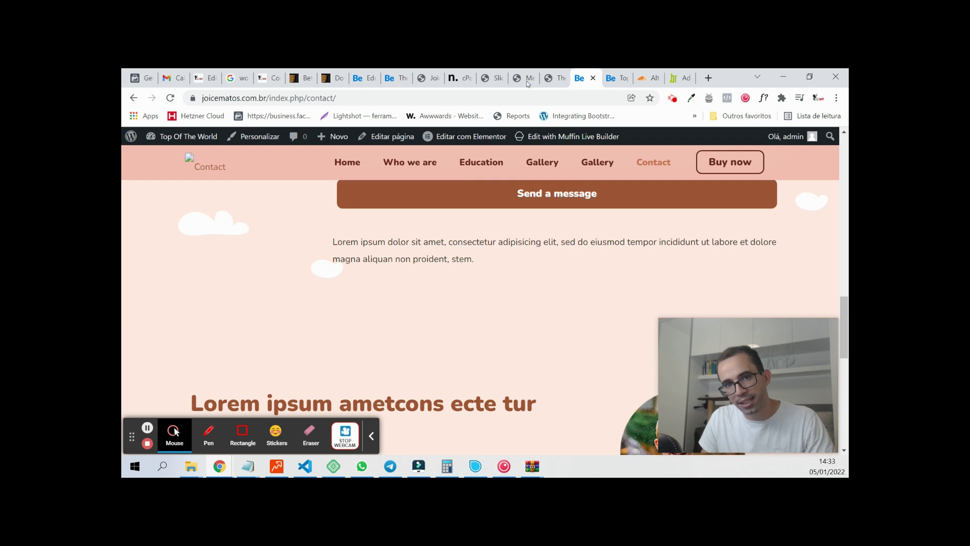
click(552, 78)
click(484, 321)
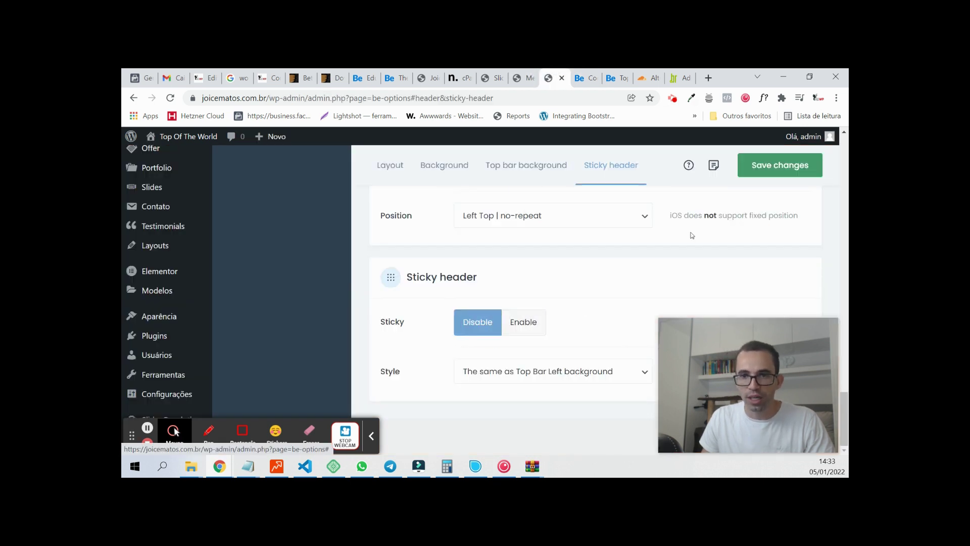
click(762, 170)
Step: Reload the Contact page and view it from the top, then return to theme options
click(588, 77)
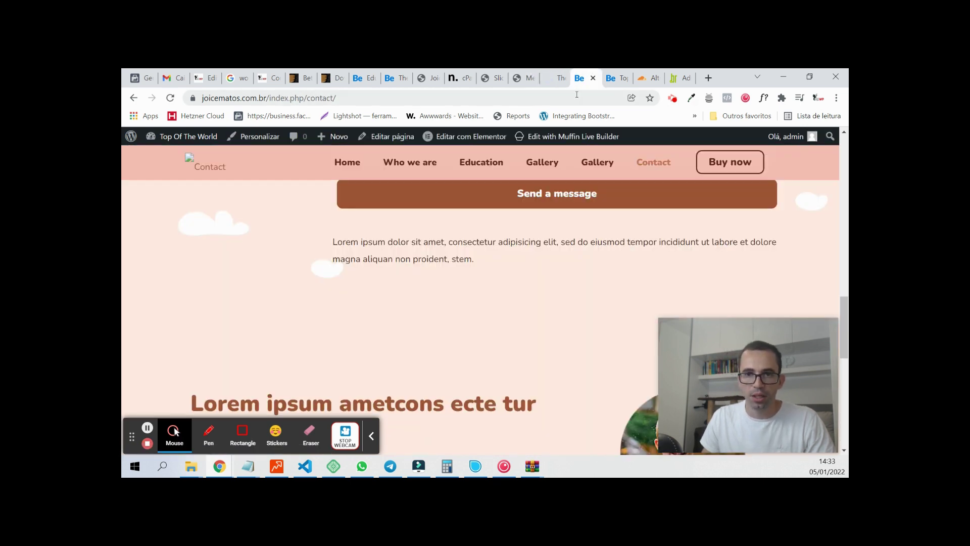
click(576, 95)
key(Return)
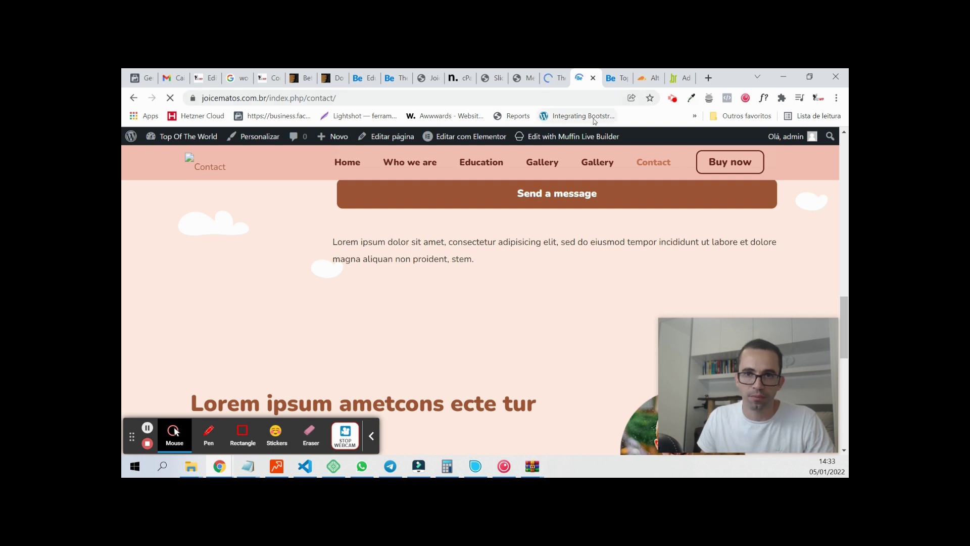
scroll(572, 210, up, 15)
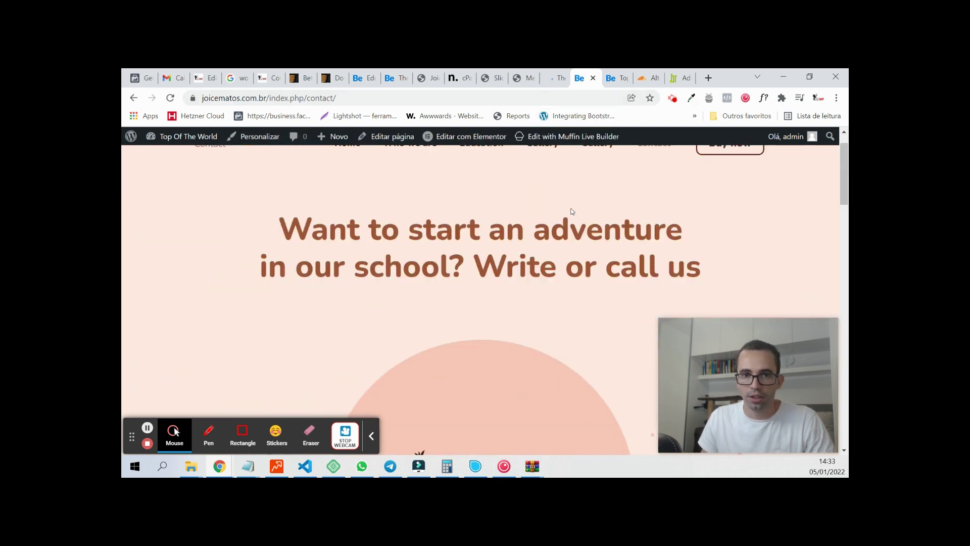
scroll(571, 211, up, 2)
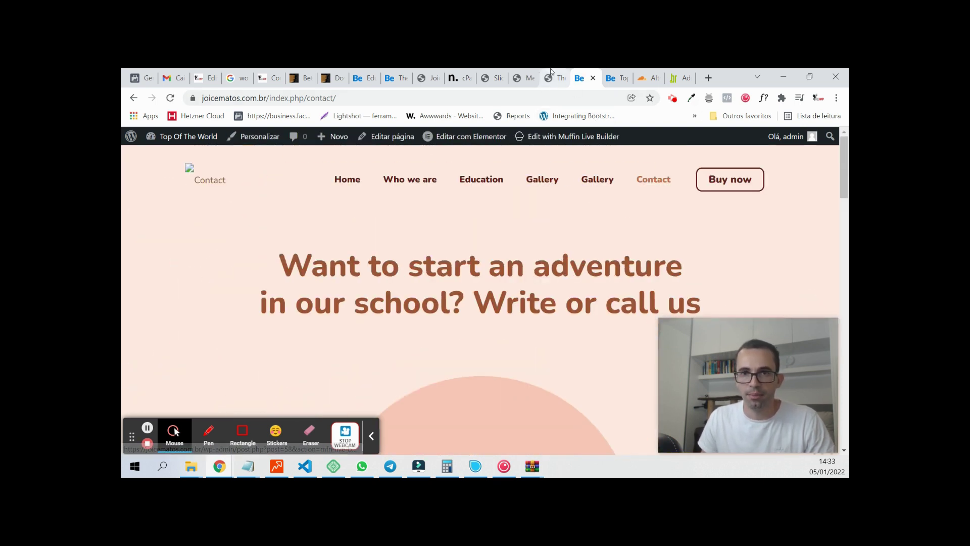
click(553, 77)
scroll(414, 242, down, 3)
Step: Scroll through the theme's Shop and Pages settings
click(263, 241)
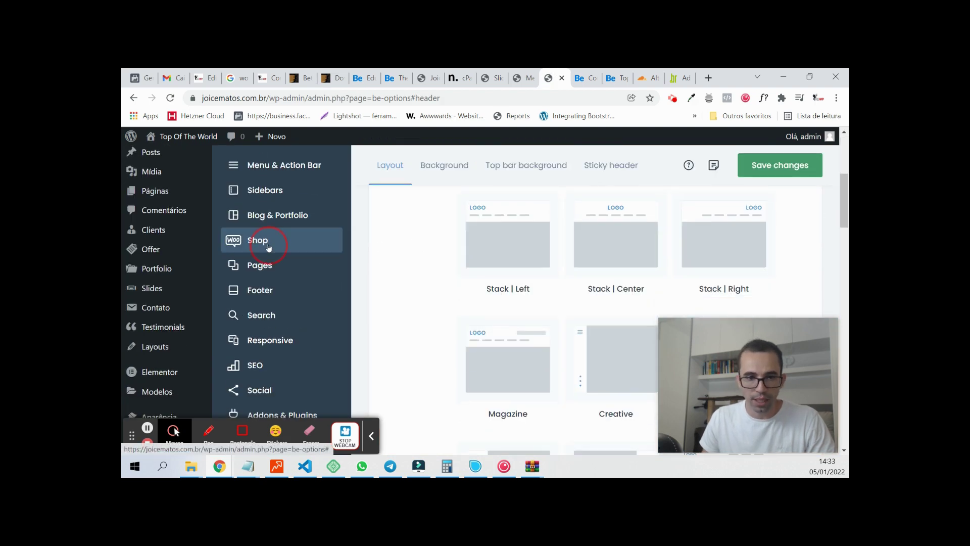
scroll(505, 234, down, 2)
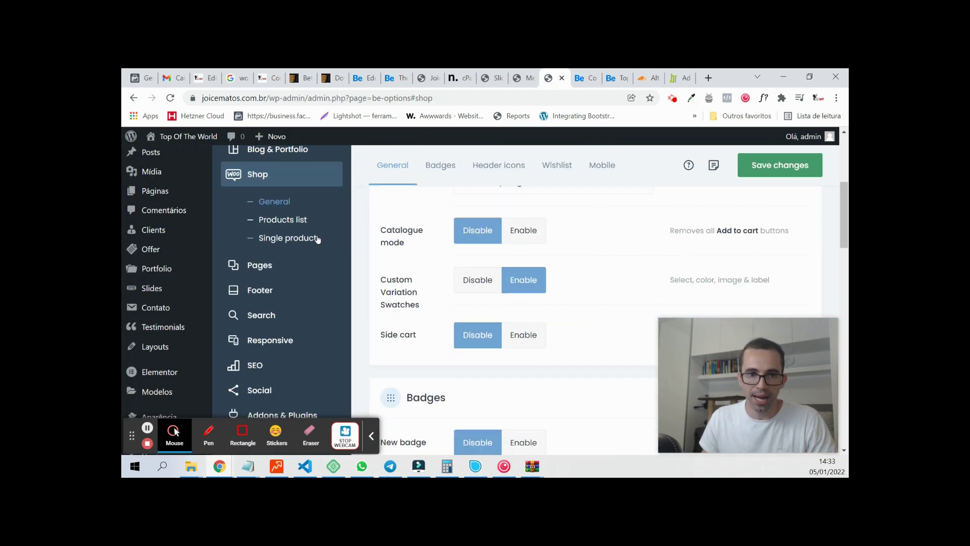
click(301, 271)
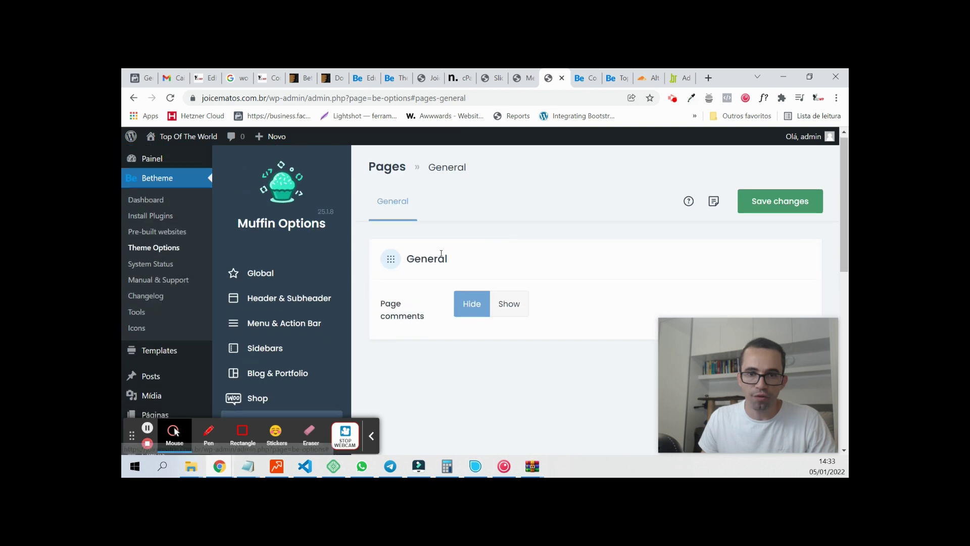
scroll(510, 223, down, 2)
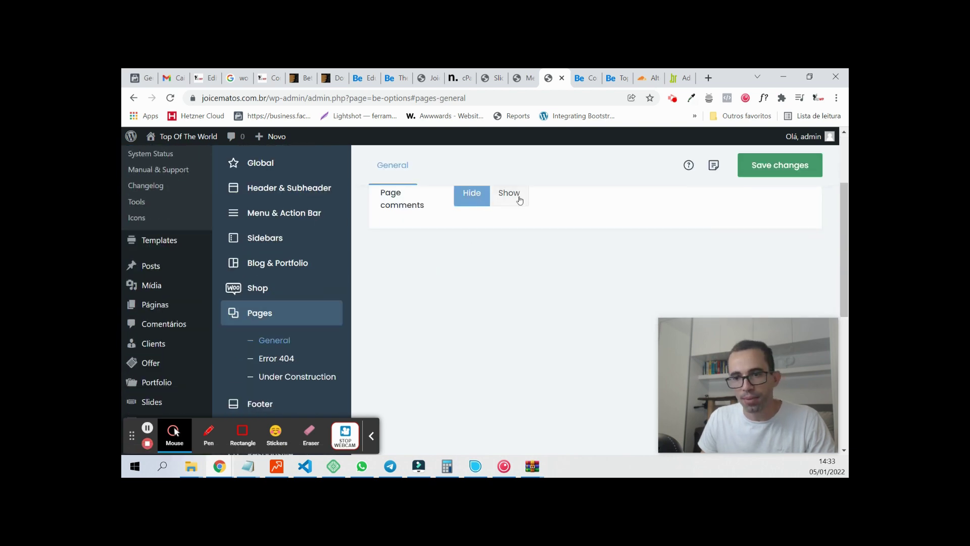
scroll(270, 353, down, 2)
Step: Look over the Footer settings, then switch to the site-creation checklist window
click(269, 290)
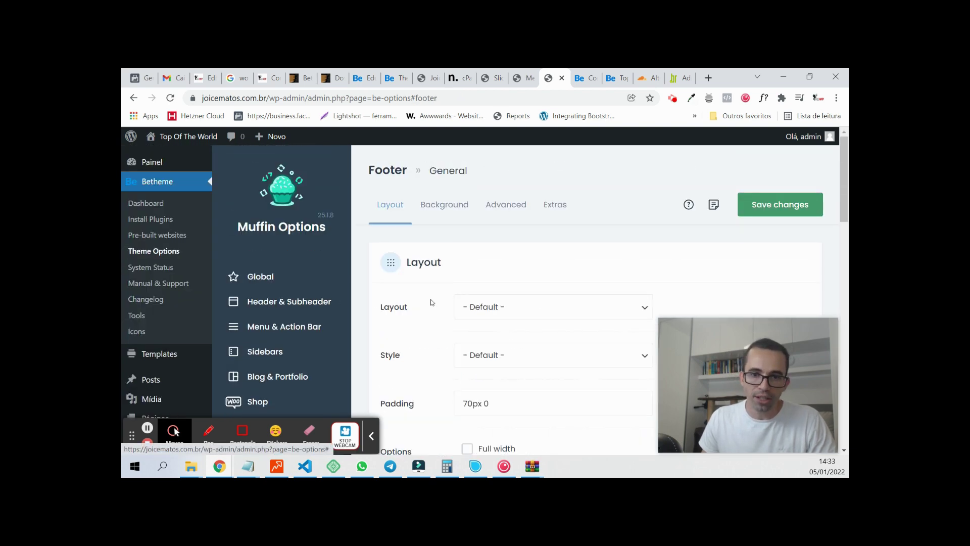
scroll(432, 302, down, 6)
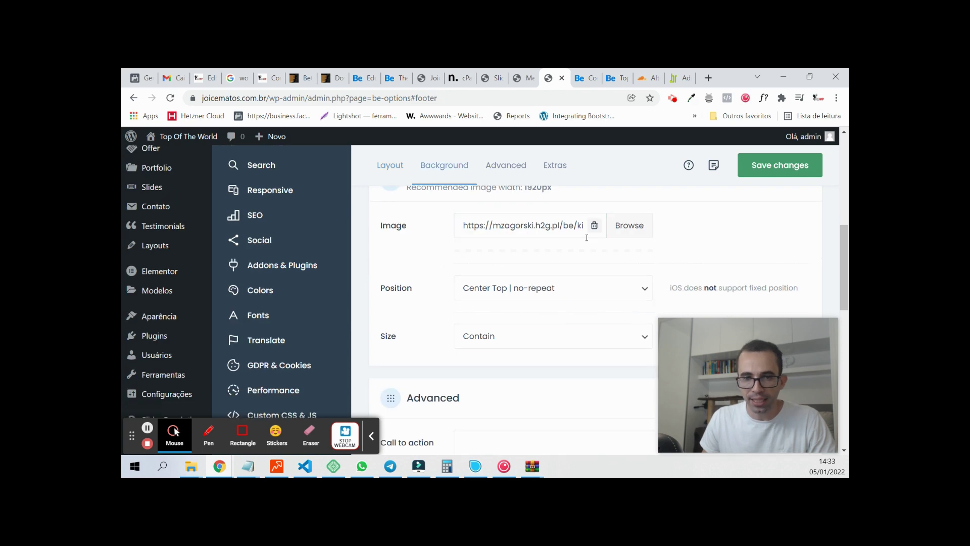
scroll(587, 237, down, 4)
scroll(474, 264, up, 4)
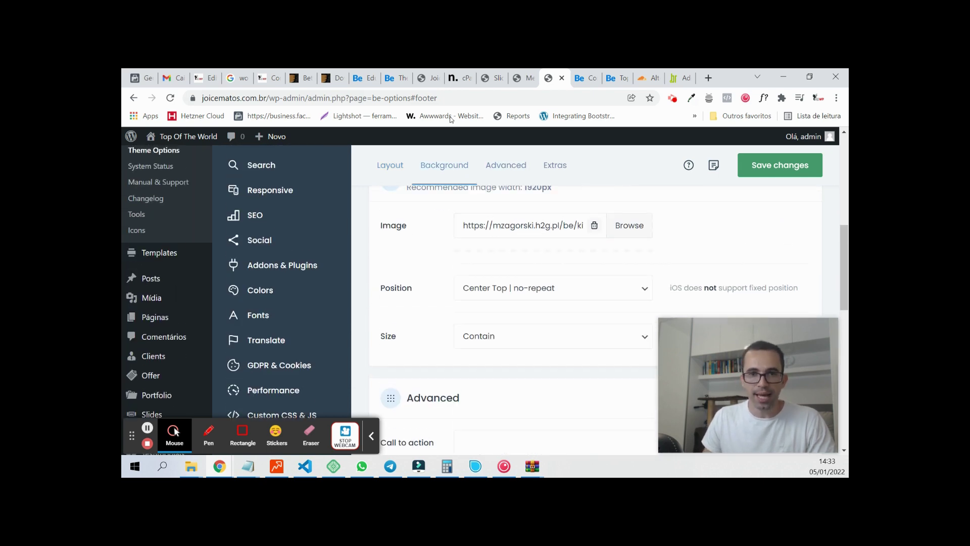
mouse_move(230, 466)
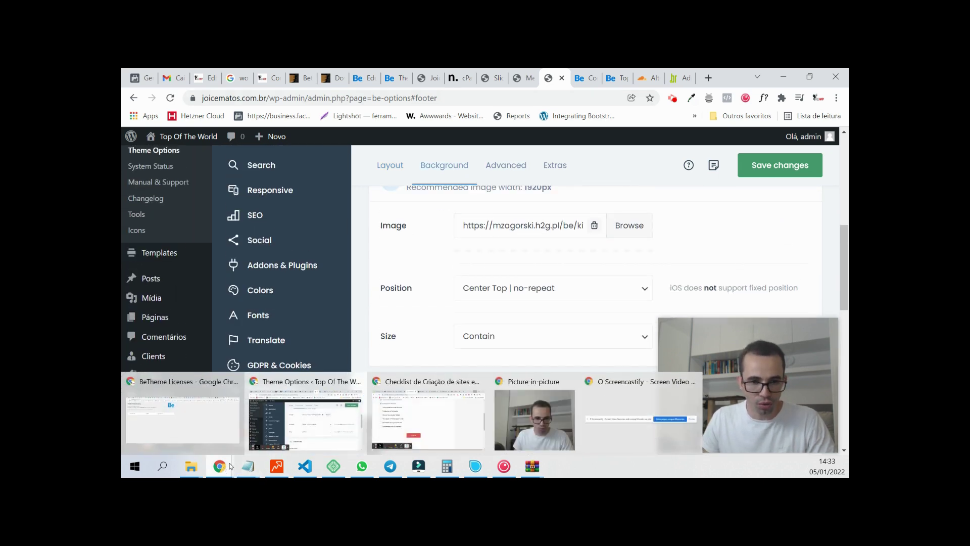
click(394, 418)
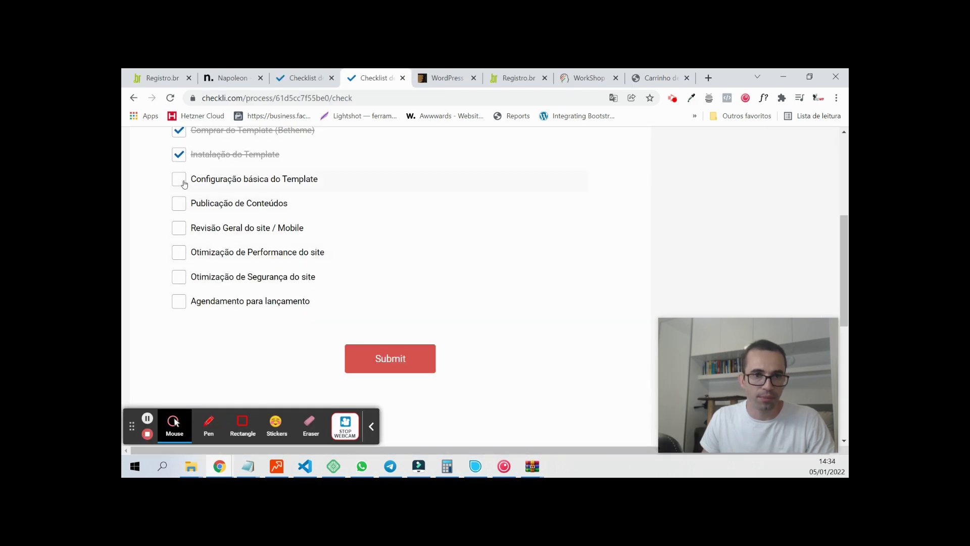
Step: Tick 'Configuração básica do Template' and 'Publicação de Conteúdos' in the Checkli list
click(181, 181)
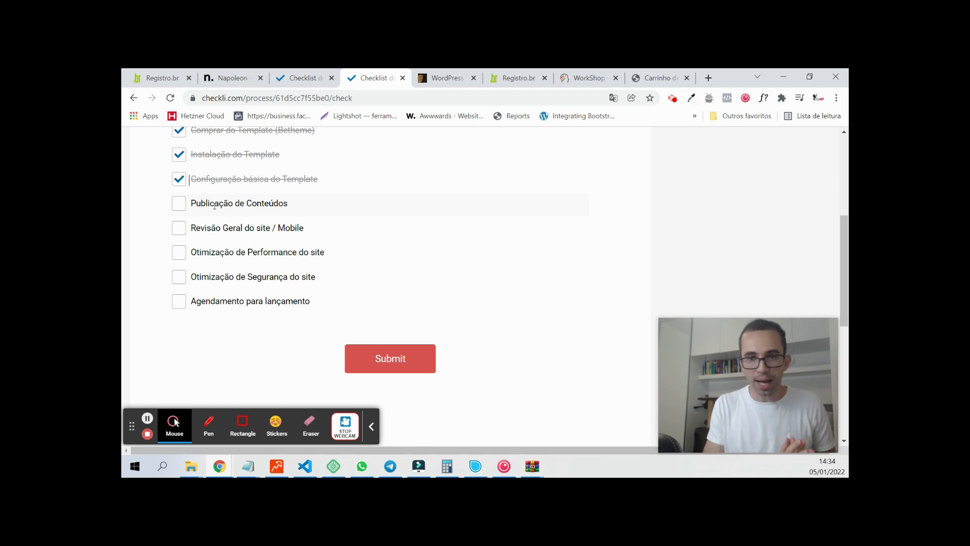
click(180, 203)
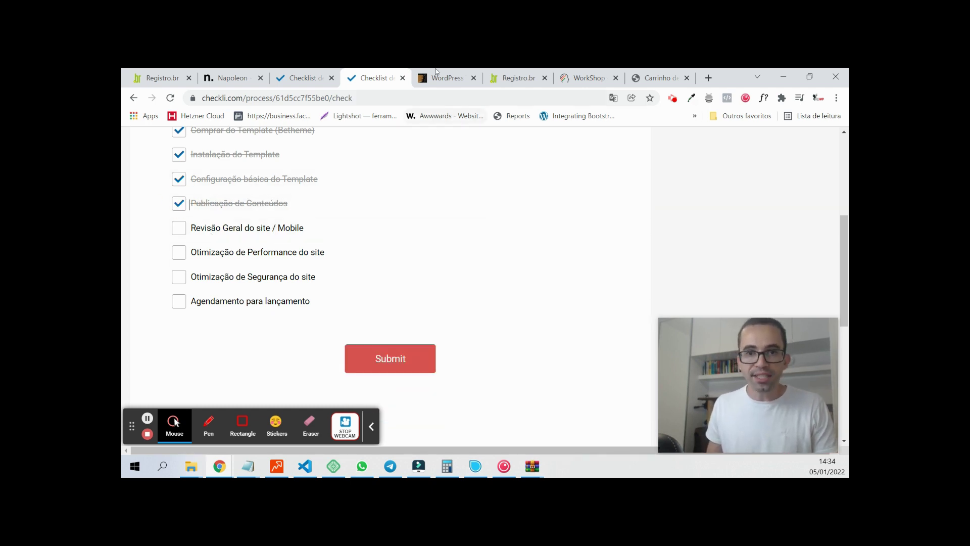
click(437, 76)
click(518, 77)
Step: Open the live kindergarten site's homepage, then bring the SimpleMind Pro window forward
click(586, 77)
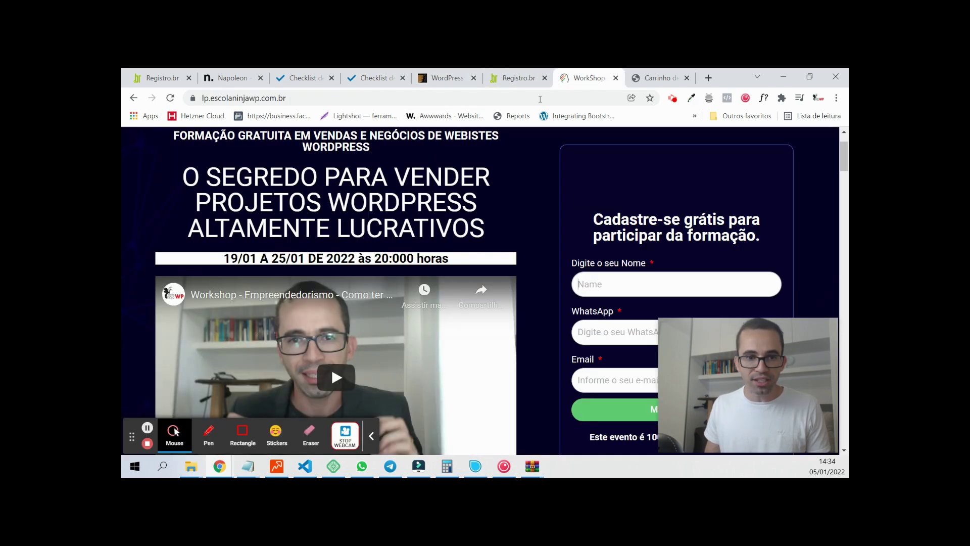
click(657, 77)
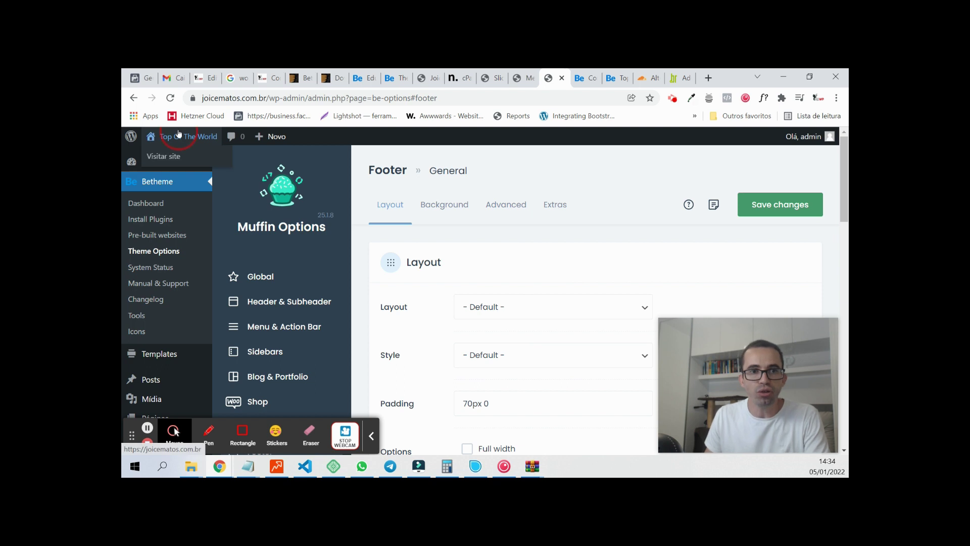
click(594, 77)
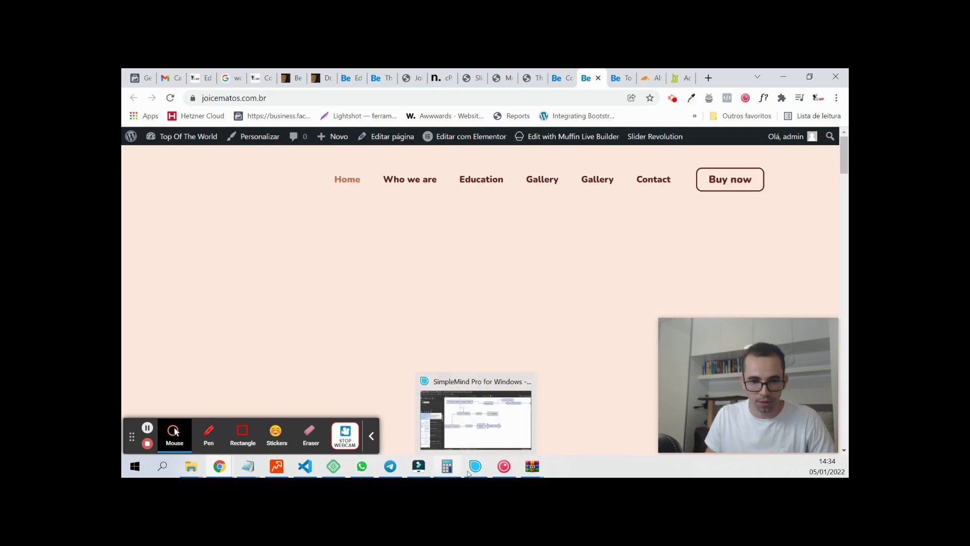
click(476, 466)
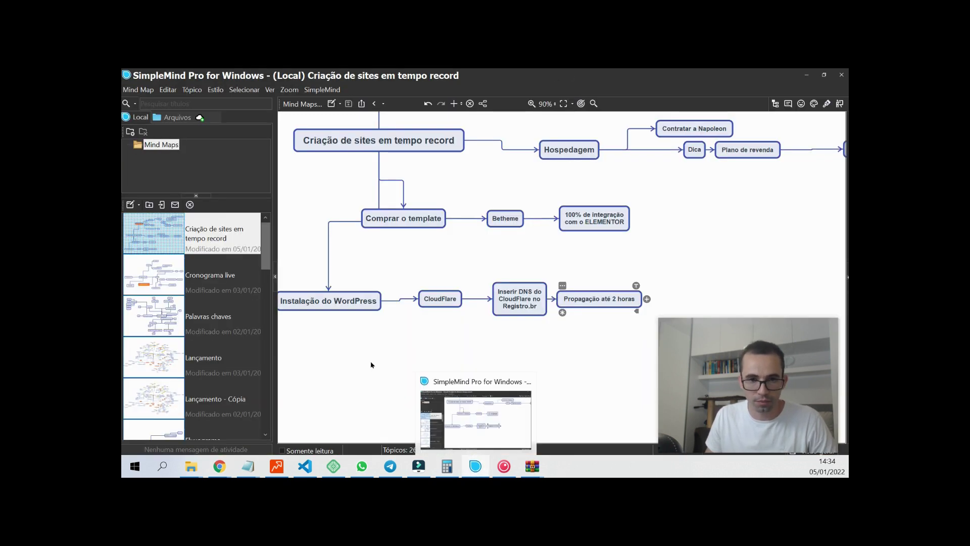
Step: Add 'Importar o template' as a child of Instalação do WordPress, placed below it
key(Tab)
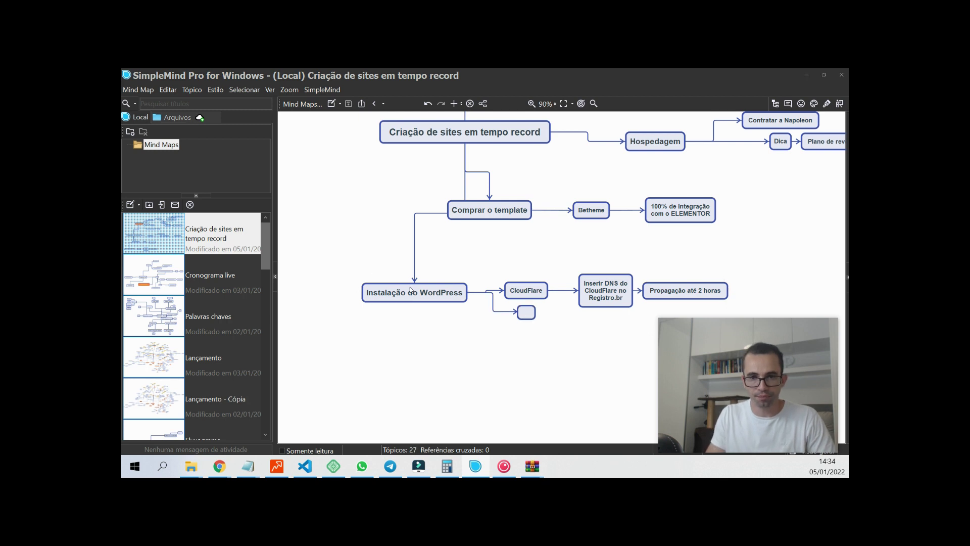
key(BackSpace)
key(BackSpace)
key(BackSpace)
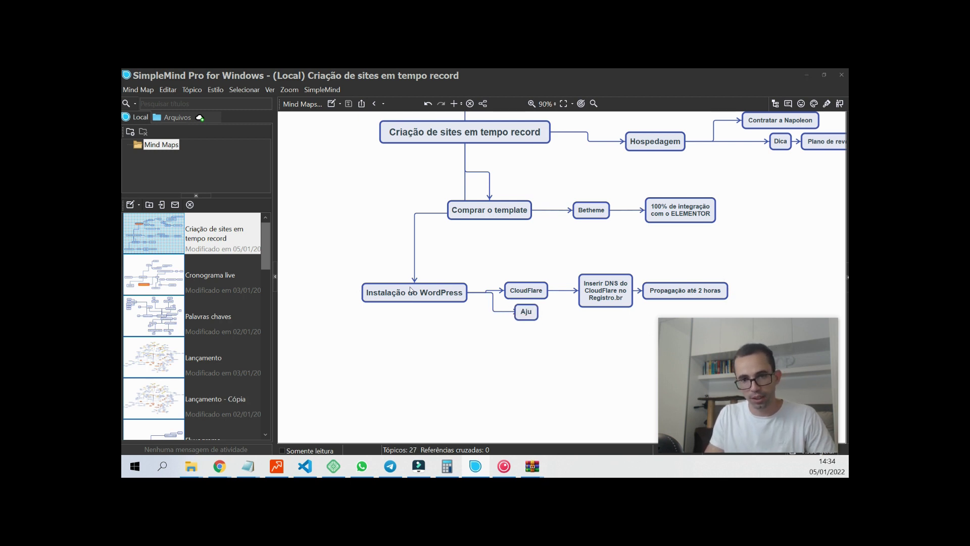
text(Importar o template)
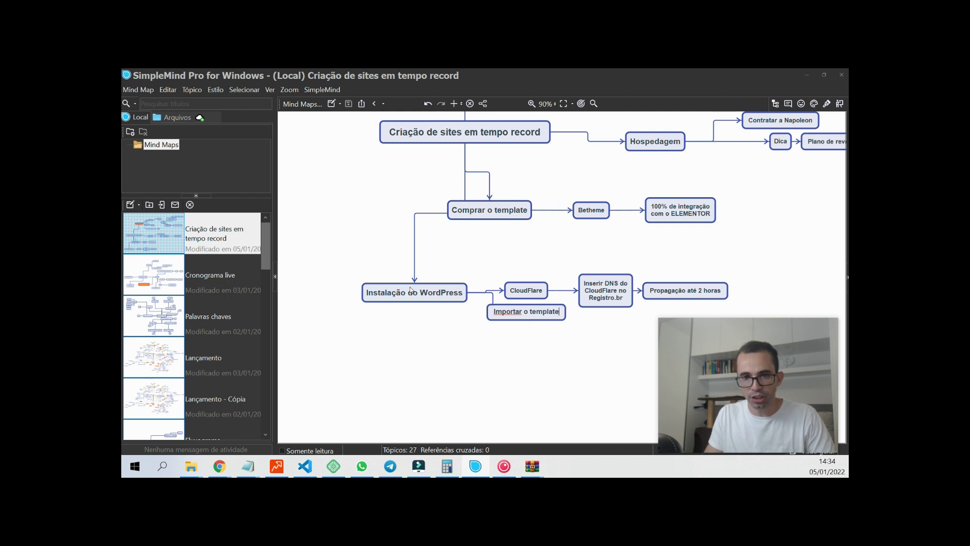
key(Return)
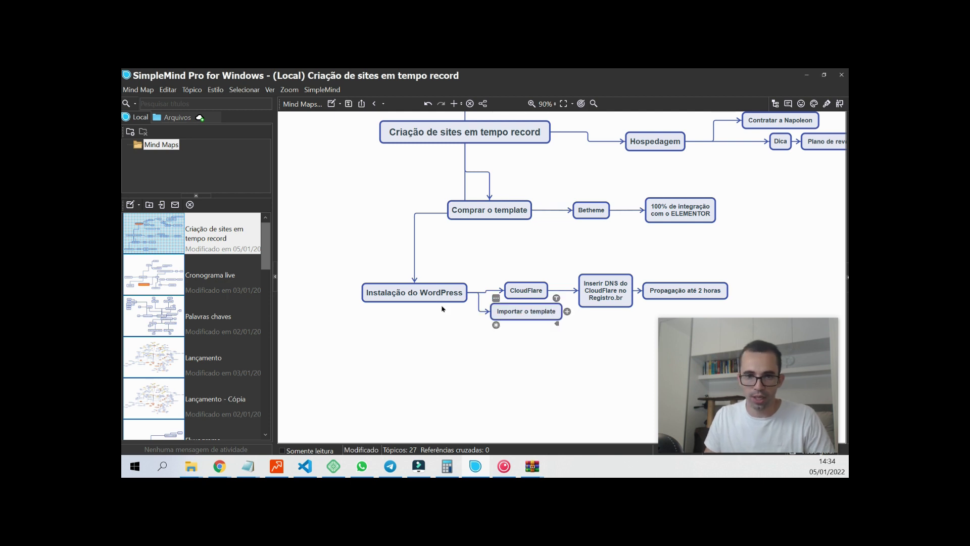
drag(519, 318, 518, 360)
Step: Chain 'Revisão' and then 'Verificar Mobile' under Importar o template
key(Tab)
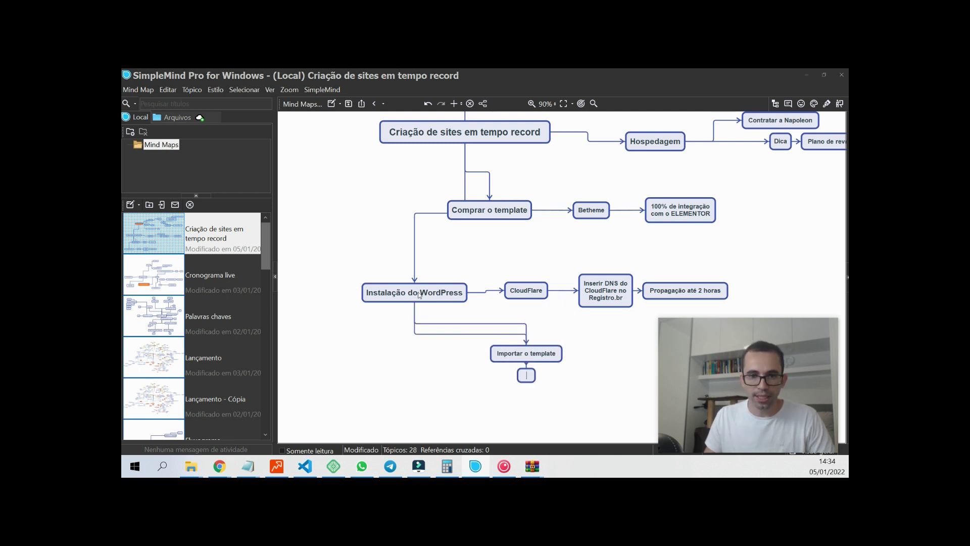
text(Revisão)
key(Tab)
text(Ve)
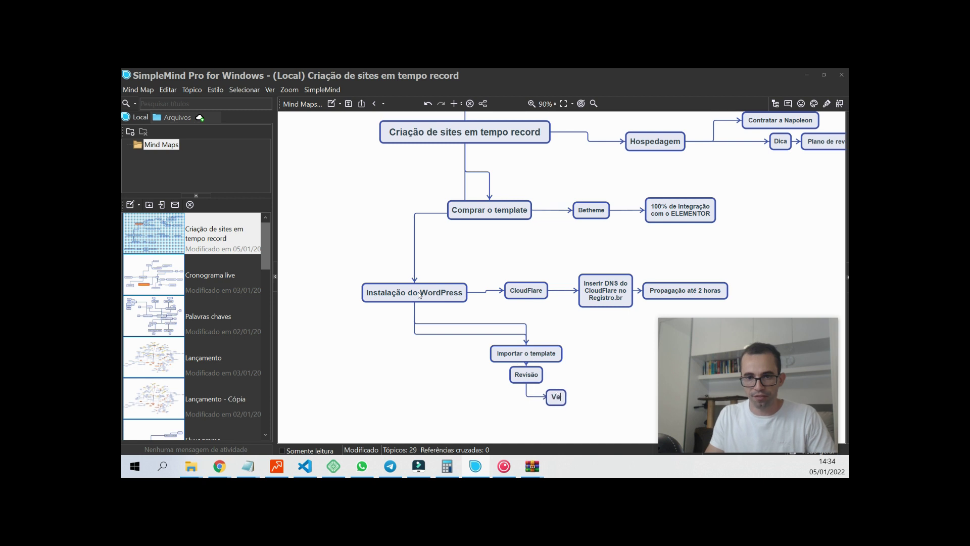
text(rificar Mobile)
key(Return)
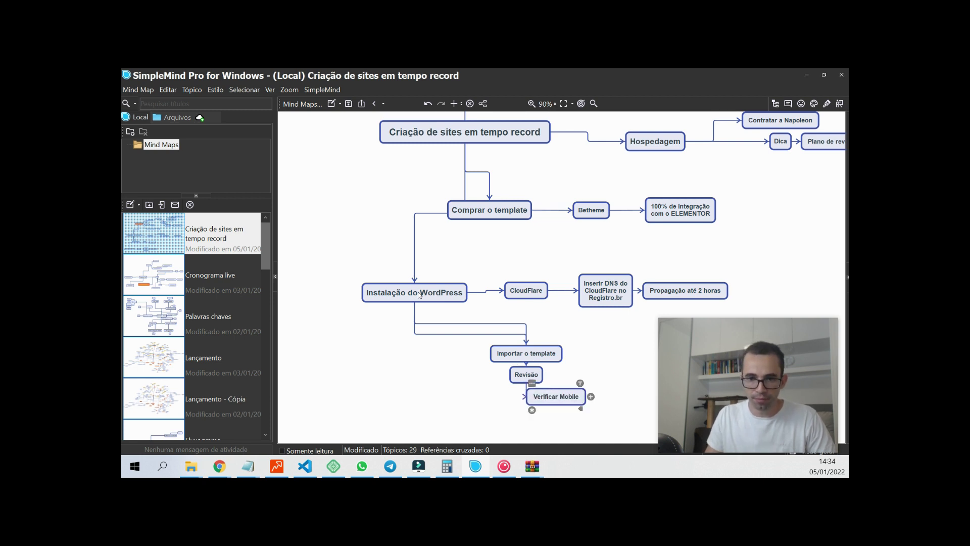
Step: Add 'Verificar Formulários' and 'Verificar Scripts', then begin another child topic
key(Tab)
text(Ver)
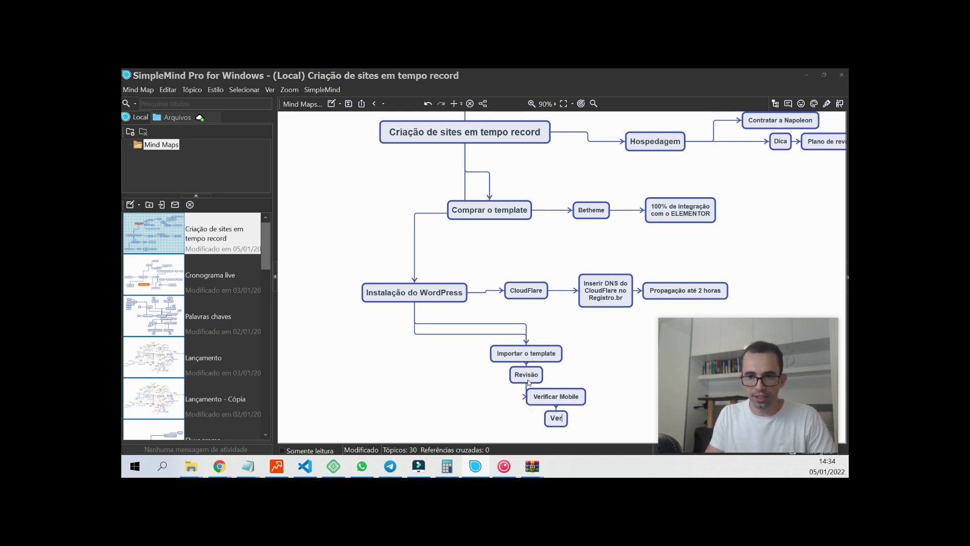
text(ificar Formulári)
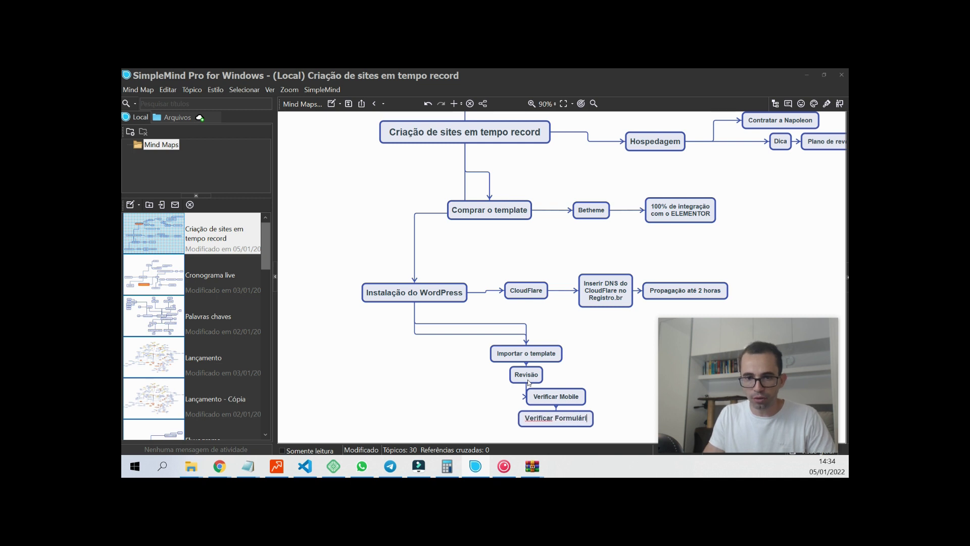
text(os)
key(Return)
key(Tab)
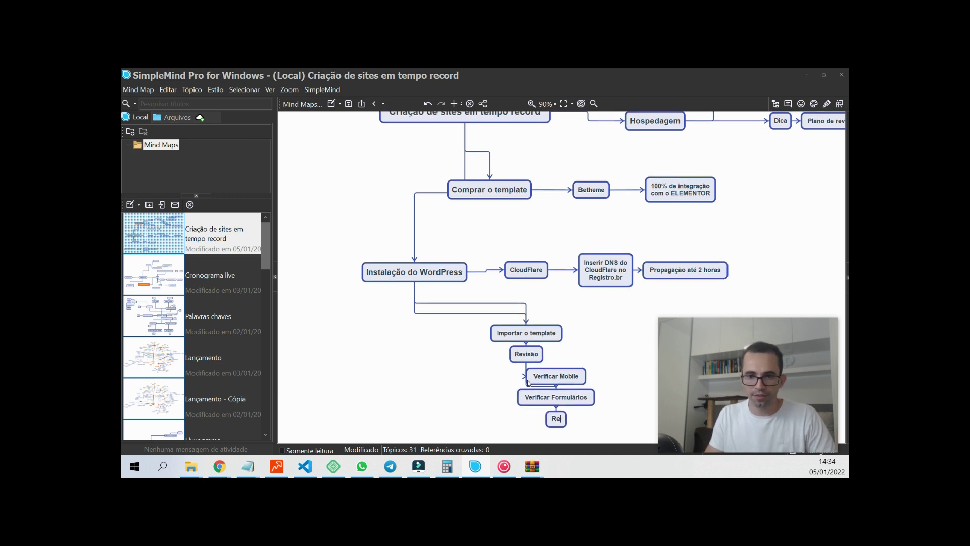
text(Verificar Scripts)
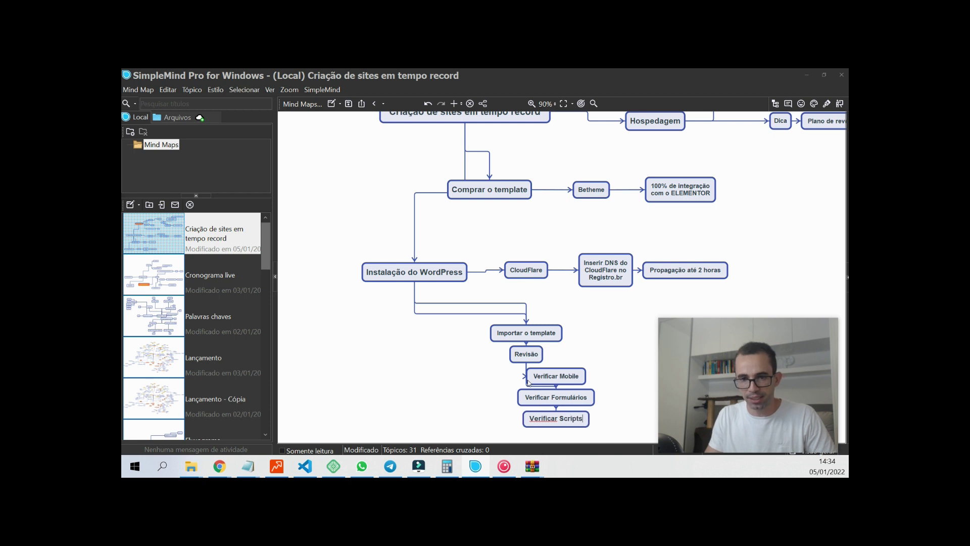
key(Return)
key(Tab)
text(Gog)
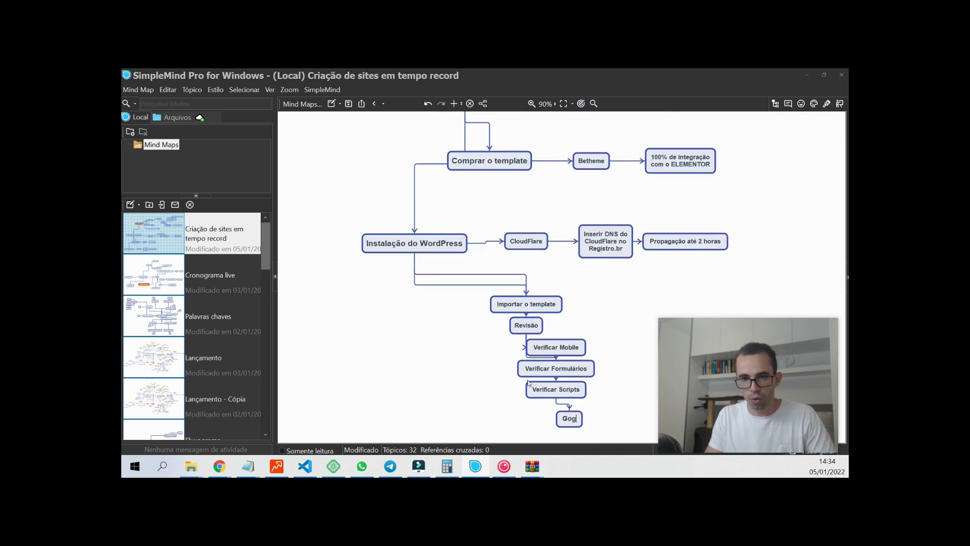
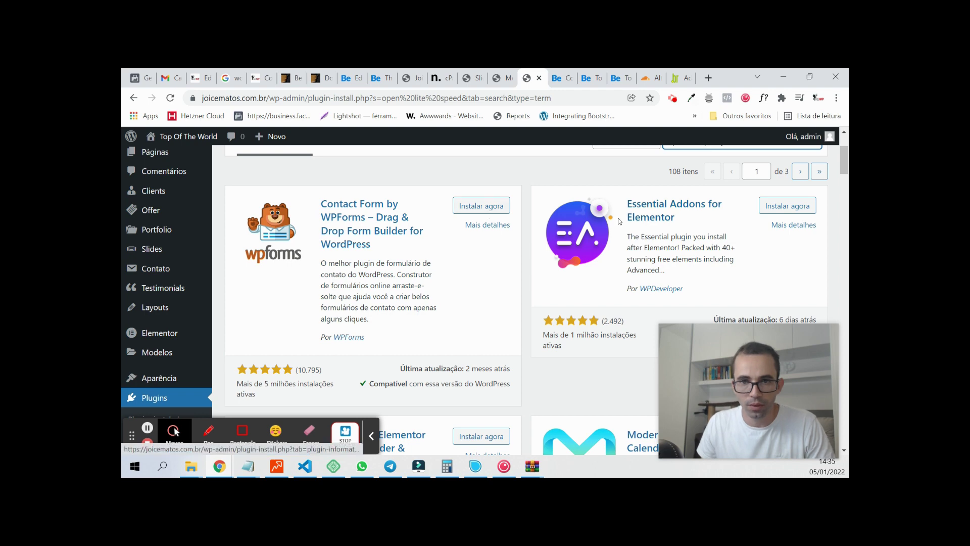
Step: Search plugins for 'cache' and install LiteSpeed Cache
scroll(626, 230, up, 10)
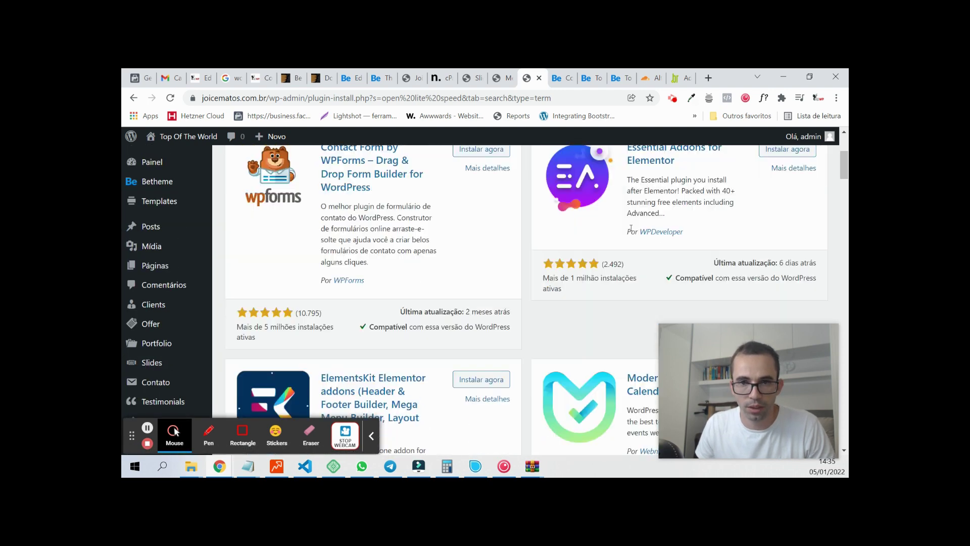
triple_click(677, 254)
text(cache)
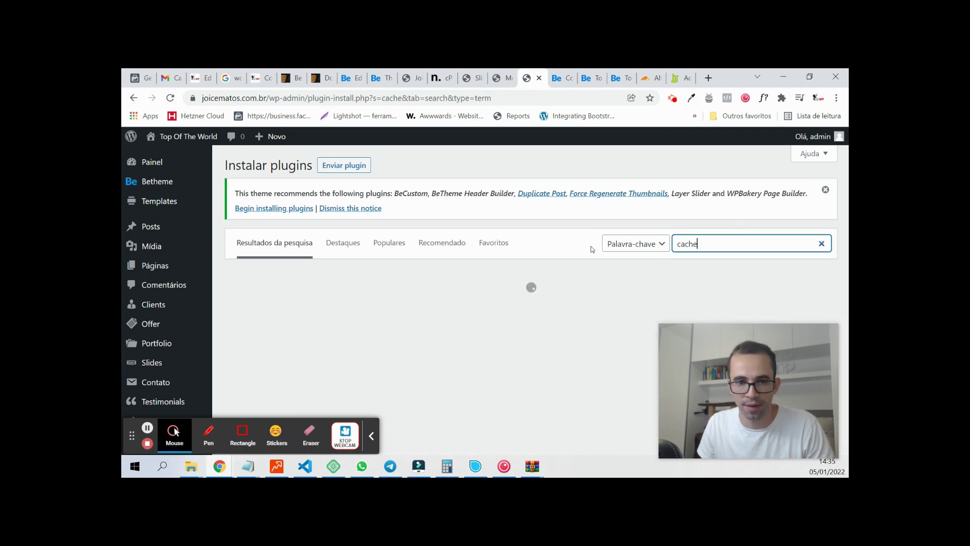
scroll(555, 253, down, 8)
scroll(479, 208, up, 1)
click(479, 208)
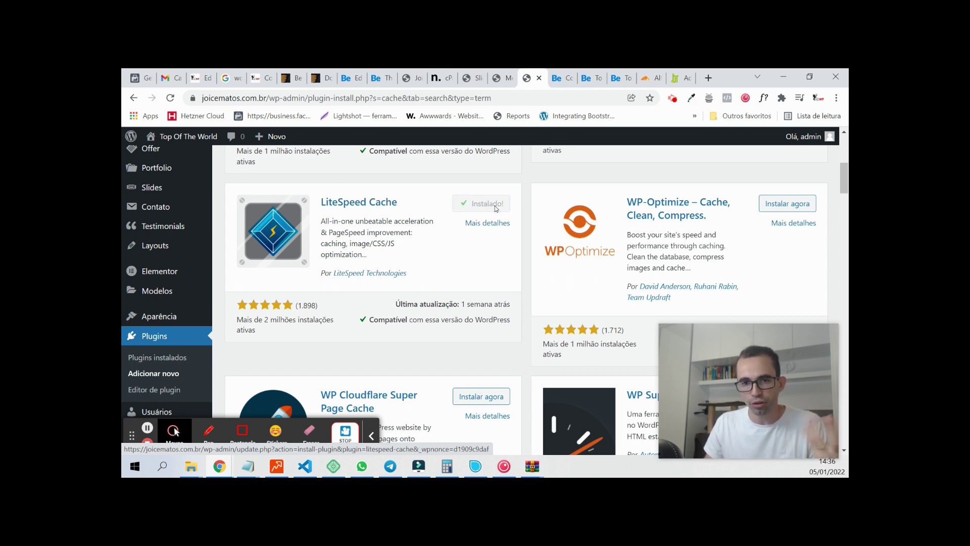
Step: Activate LiteSpeed Cache and bring up its Settings menu
click(495, 206)
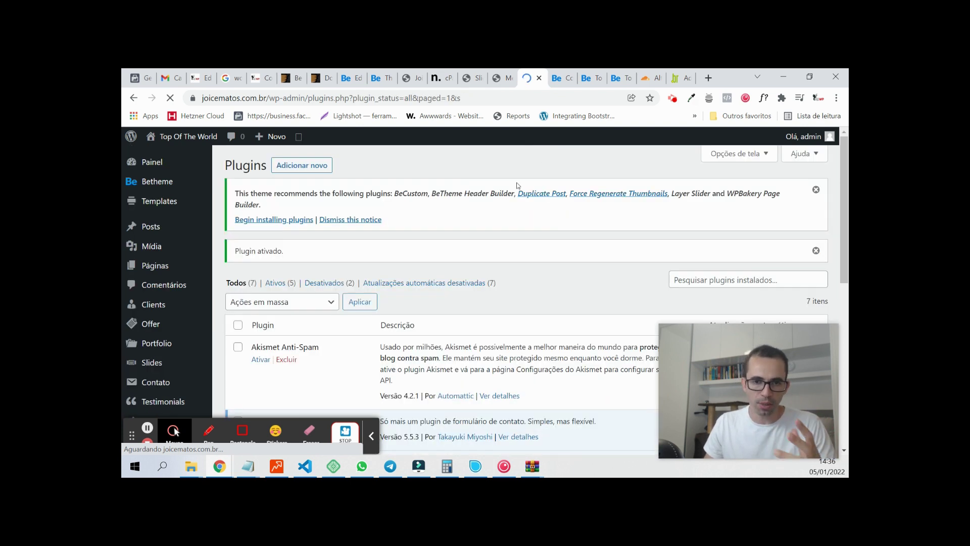
scroll(298, 139, down, 3)
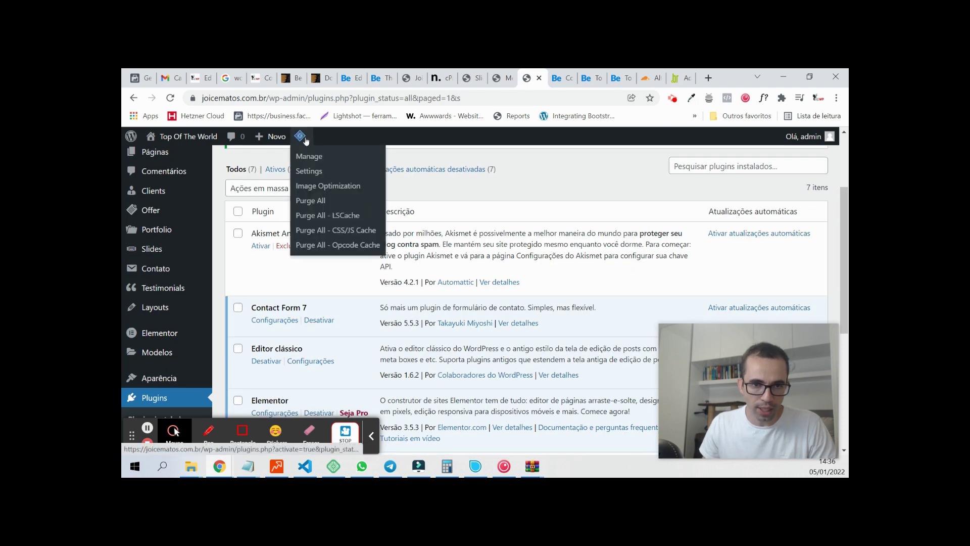
scroll(197, 325, down, 5)
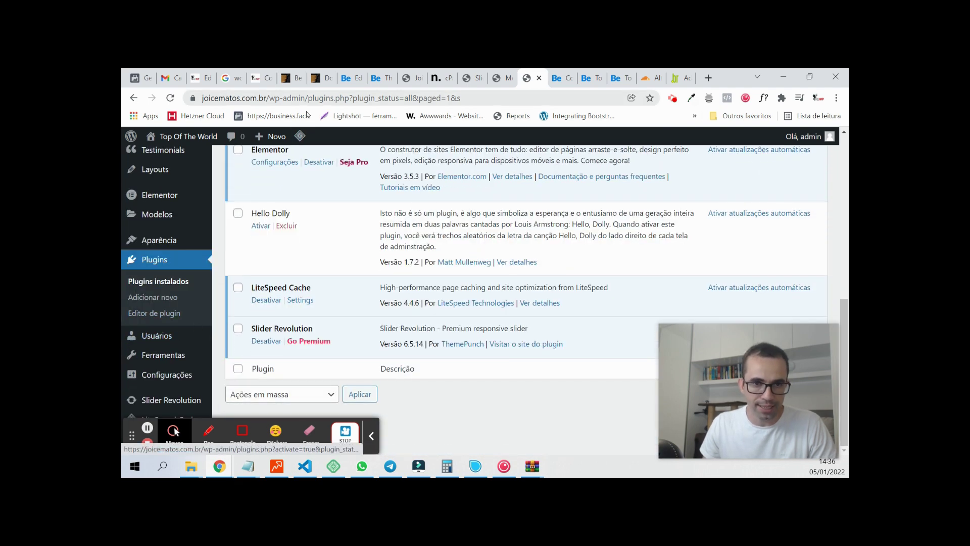
mouse_move(300, 136)
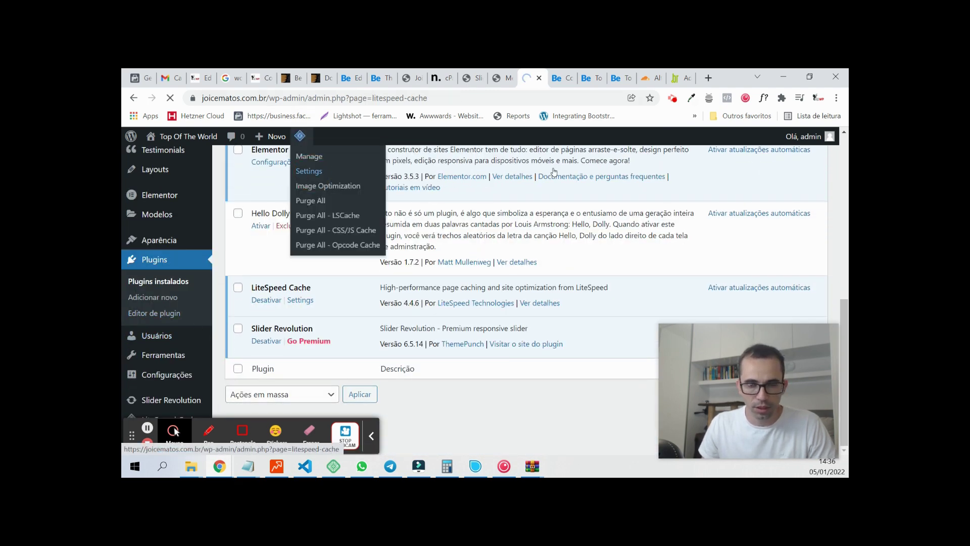
Step: Turn LiteSpeed's Enable Cache (page cache) off
scroll(430, 294, down, 2)
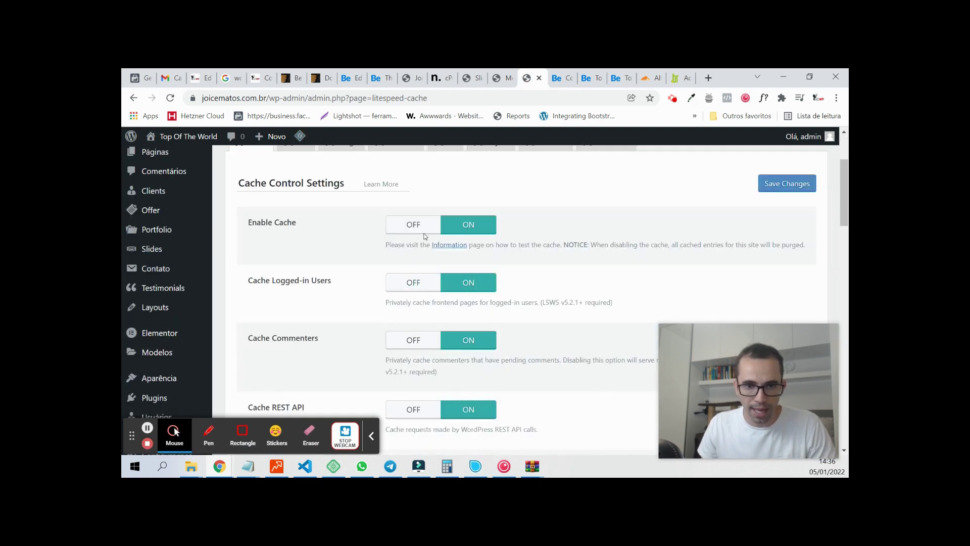
click(422, 228)
scroll(420, 290, down, 2)
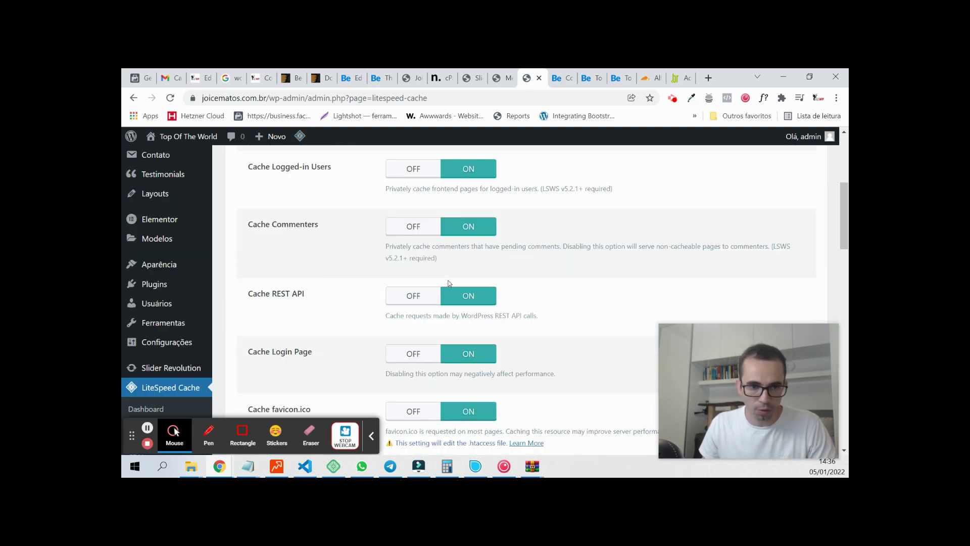
scroll(426, 308, down, 2)
click(424, 302)
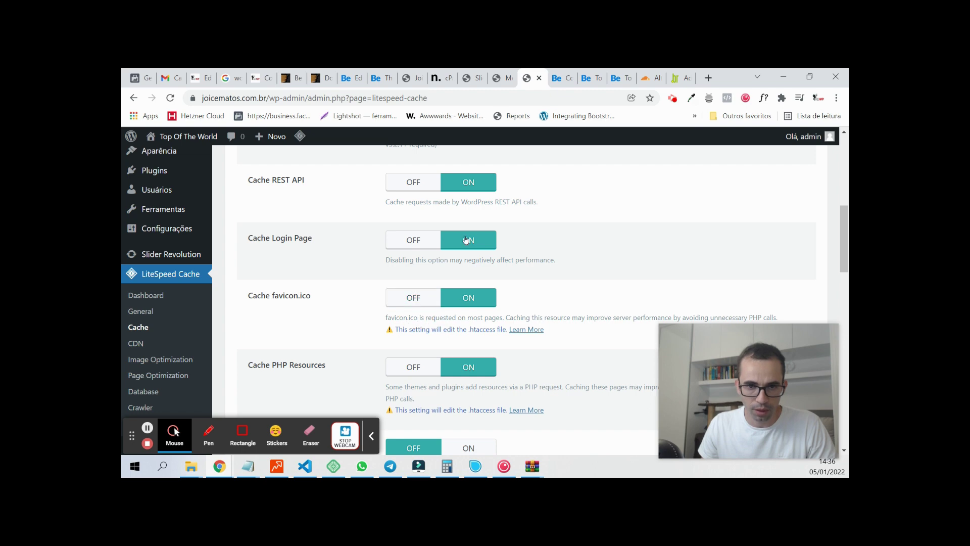
scroll(468, 303, down, 4)
scroll(470, 281, up, 10)
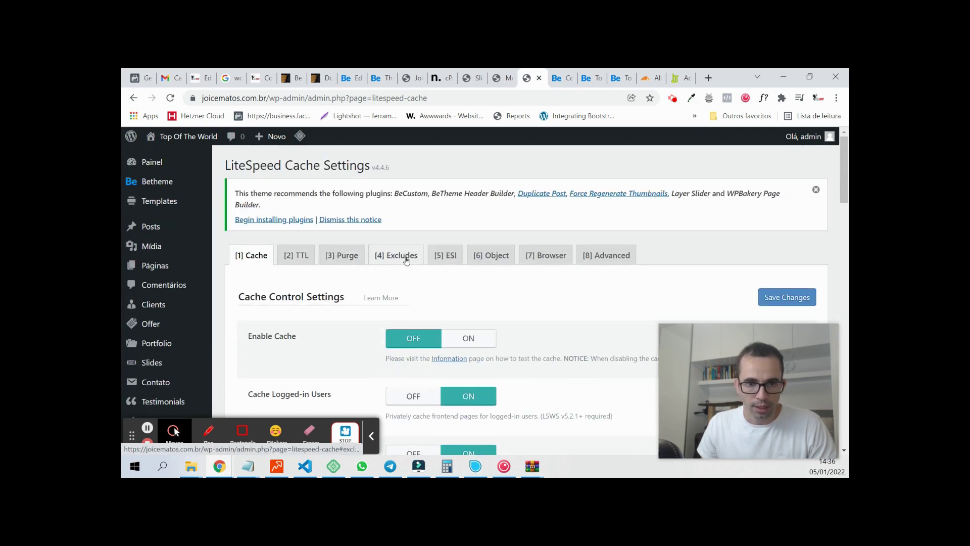
Step: Turn Object Cache on with the Redis method and save
click(505, 256)
scroll(494, 282, down, 3)
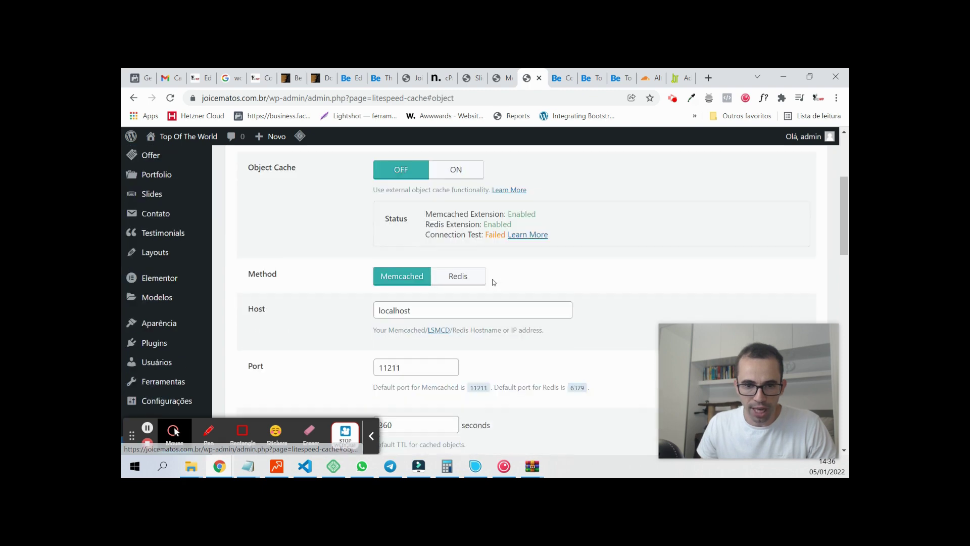
click(474, 174)
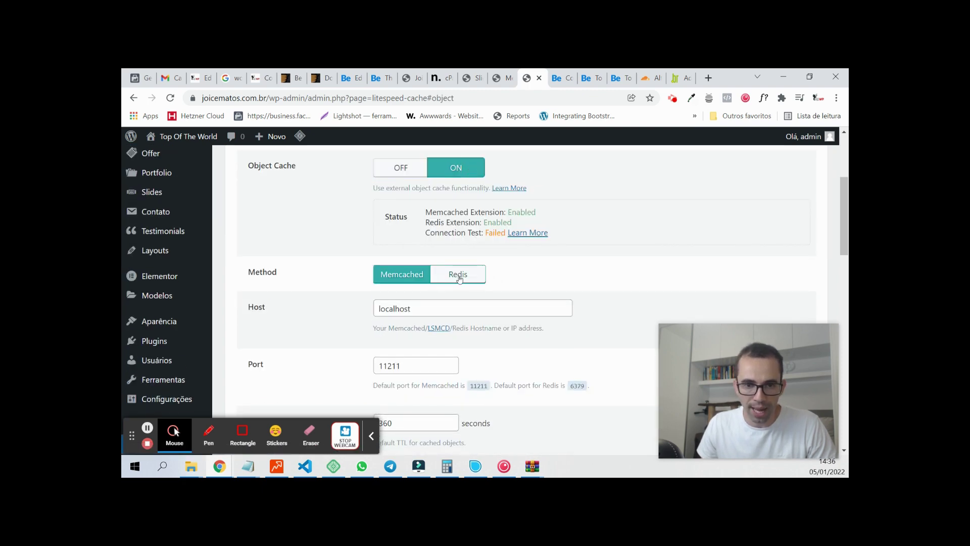
click(458, 274)
scroll(649, 259, up, 4)
click(795, 297)
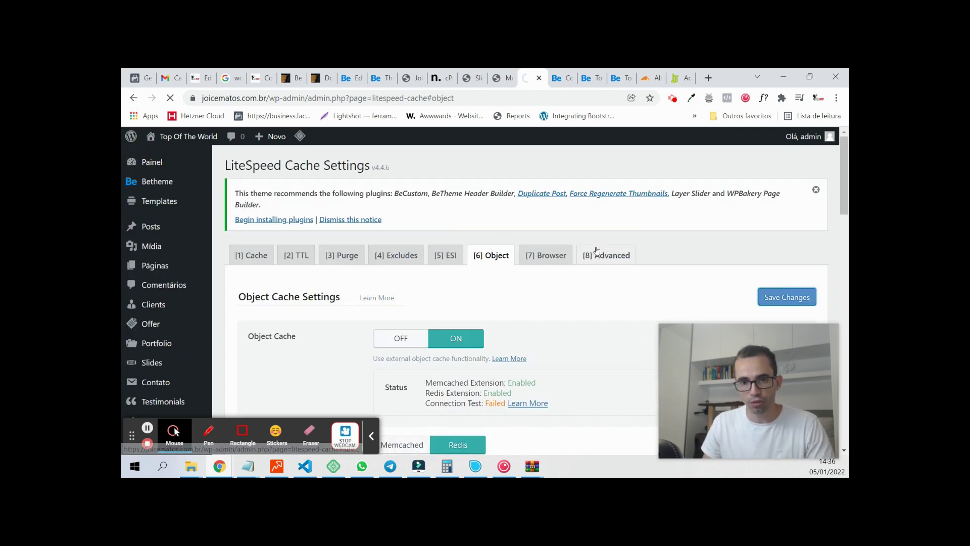
Step: Turn Browser Cache on and save the setting
click(551, 283)
scroll(484, 275, down, 3)
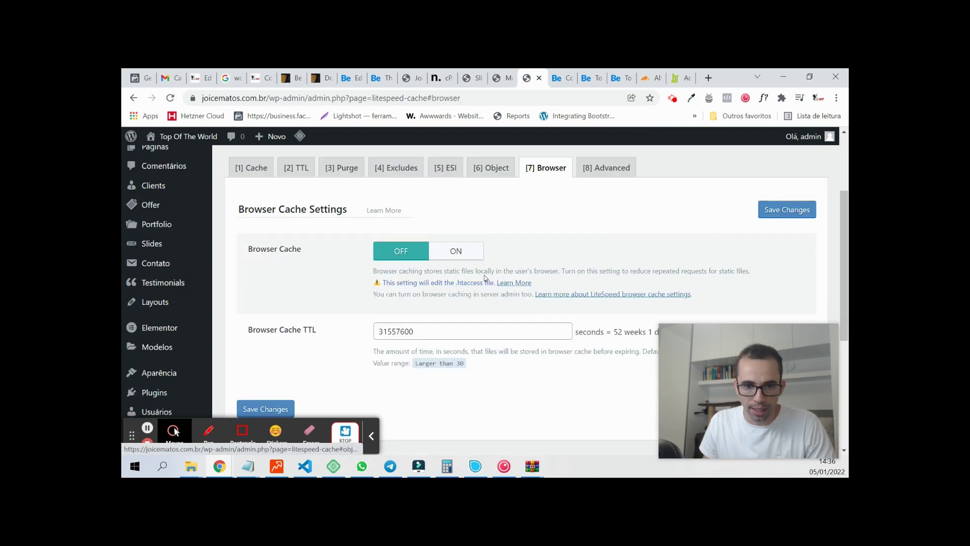
drag(452, 219, 634, 208)
scroll(460, 212, up, 1)
click(455, 256)
click(786, 214)
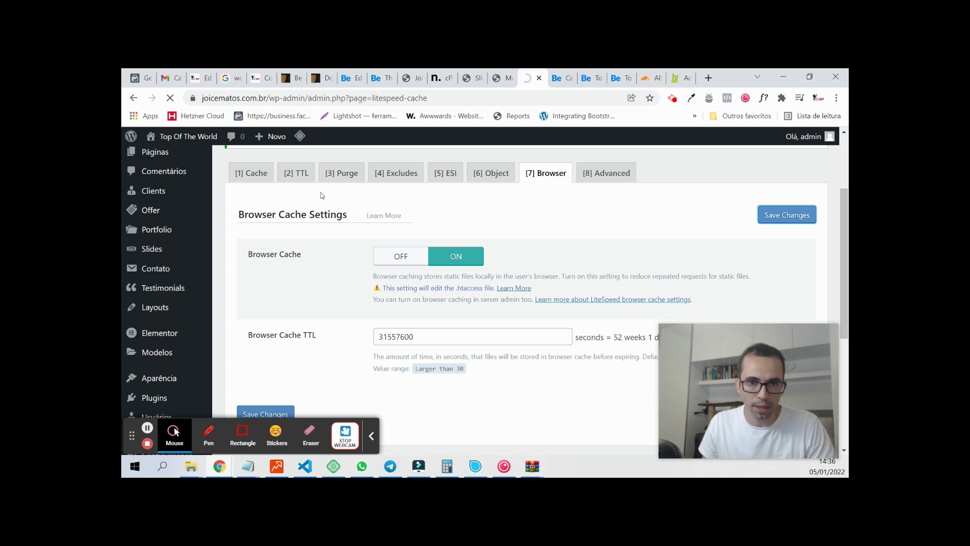
scroll(418, 221, down, 8)
click(268, 267)
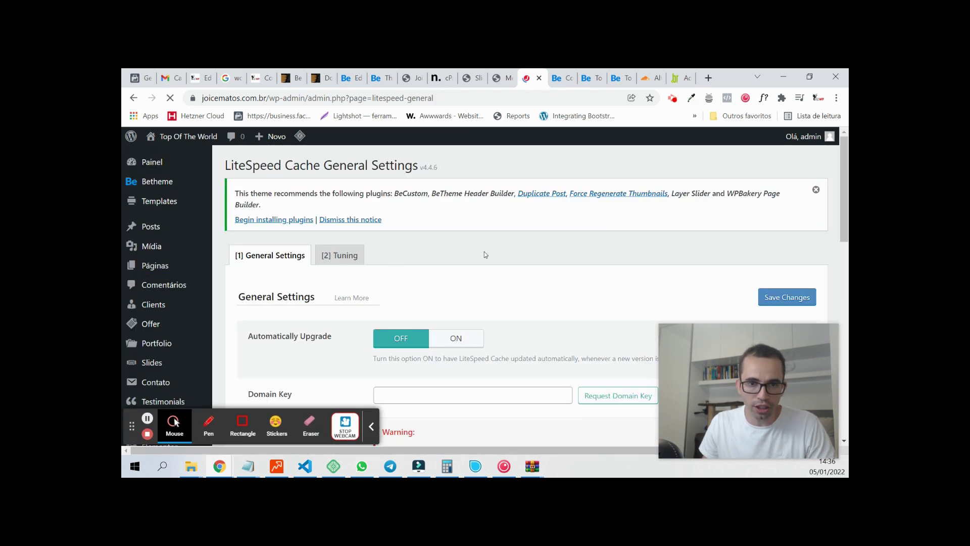
Step: Turn Guest Mode and Guest Optimization on and save the general settings
scroll(470, 245, down, 2)
scroll(457, 237, down, 4)
scroll(458, 237, down, 1)
click(456, 217)
click(455, 309)
scroll(454, 226, down, 2)
scroll(416, 354, down, 2)
click(264, 376)
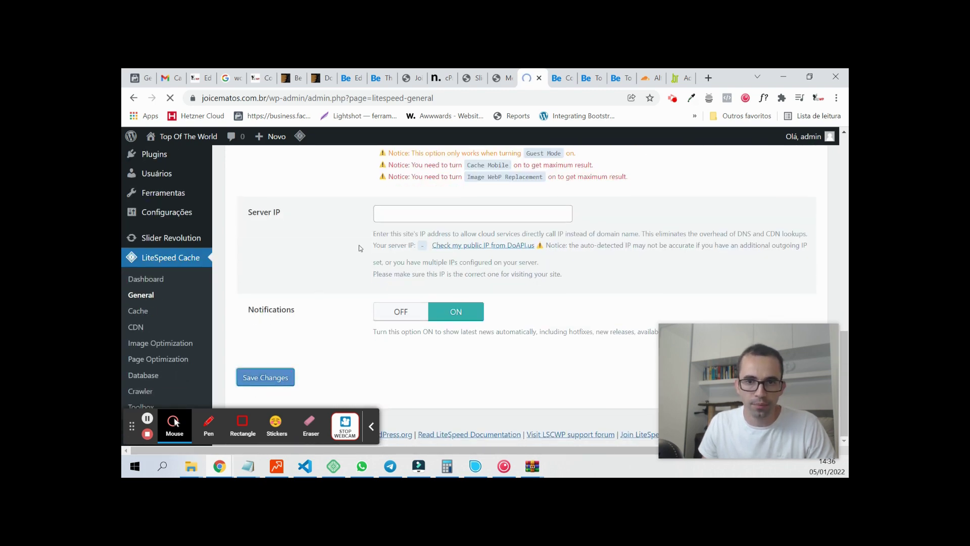
Step: Enable CSS Minify, CSS Combine, UCSS Inline and Swap font display, then save
scroll(262, 290, down, 10)
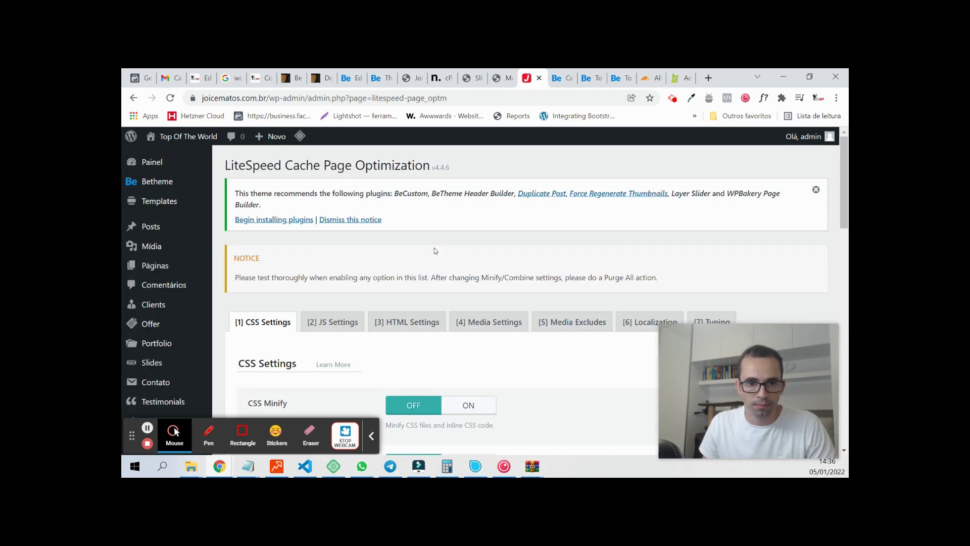
scroll(435, 247, down, 3)
click(468, 236)
click(468, 292)
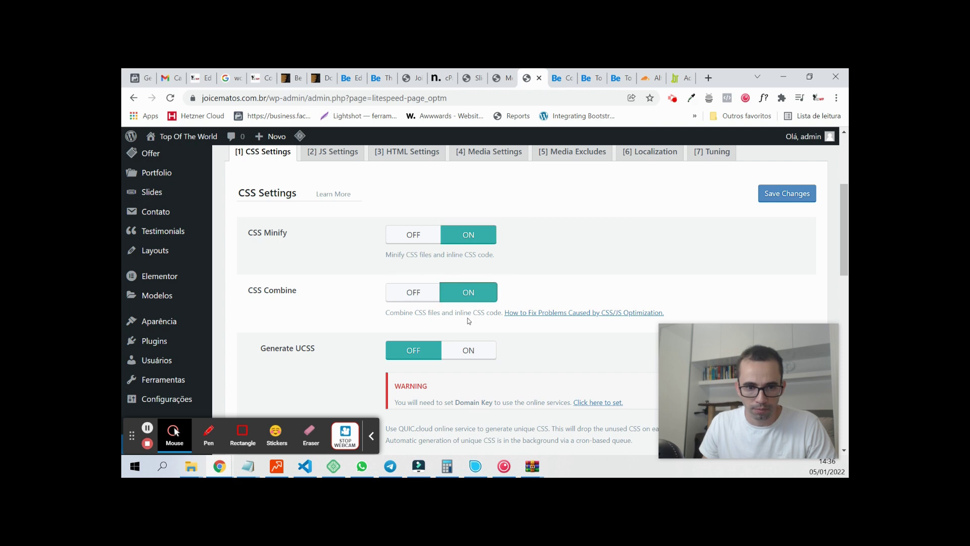
scroll(470, 251, down, 3)
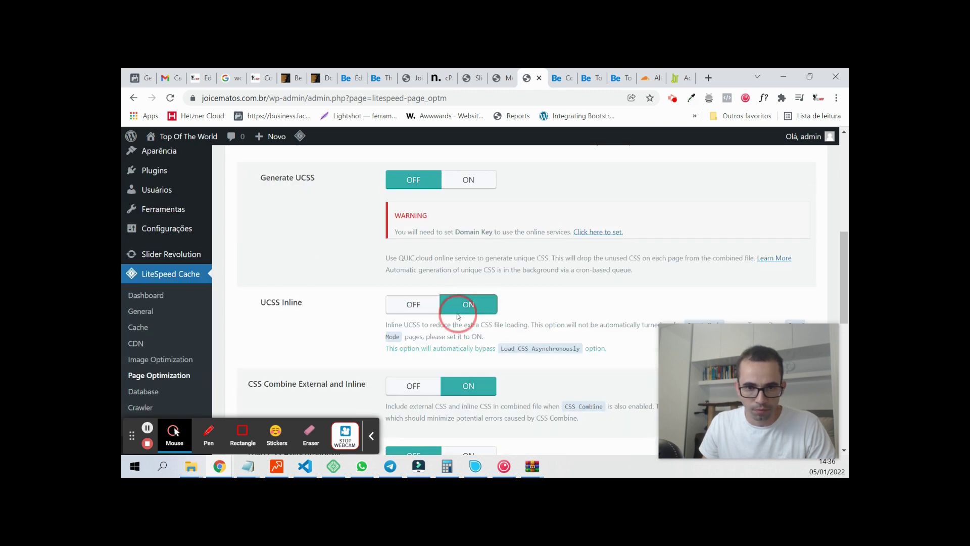
click(457, 313)
scroll(458, 303, down, 3)
scroll(465, 281, down, 4)
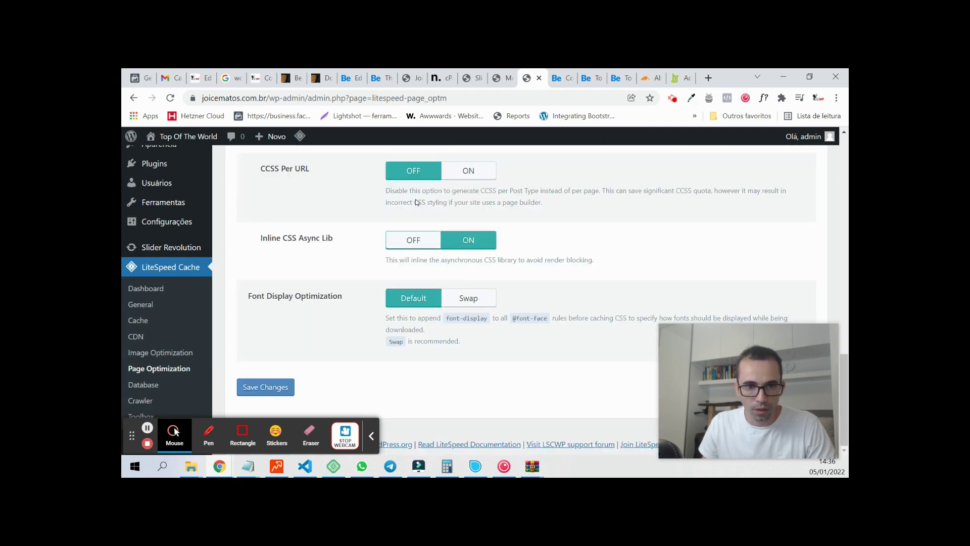
click(467, 297)
click(268, 387)
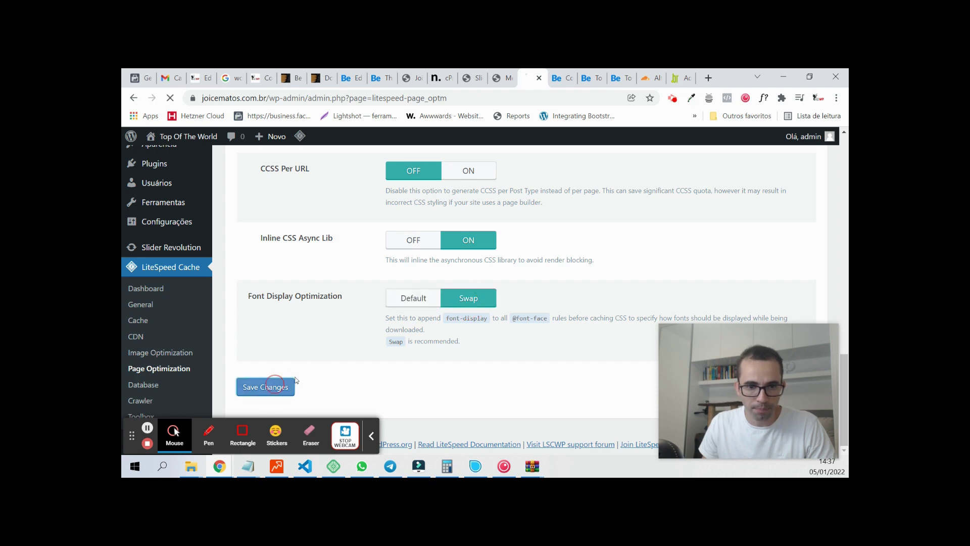
Step: Turn JS Minify and JS Combine on and save
scroll(459, 228, up, 5)
scroll(459, 228, down, 3)
click(331, 185)
click(467, 272)
click(455, 324)
scroll(341, 338, down, 5)
click(265, 387)
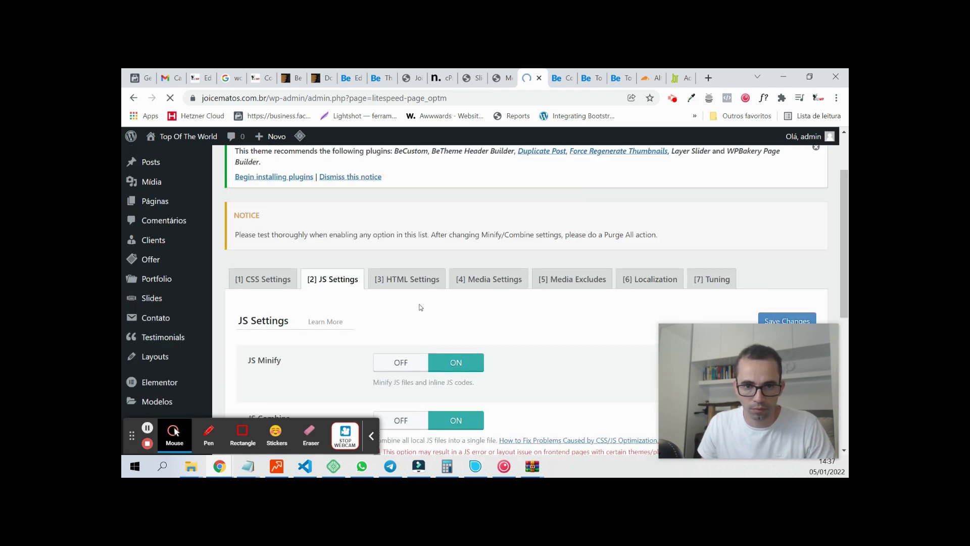
Step: Enable Remove Query Strings, async Google Fonts, Remove WordPress Emoji and Remove Noscript Tags, then save
scroll(428, 254, down, 3)
click(417, 194)
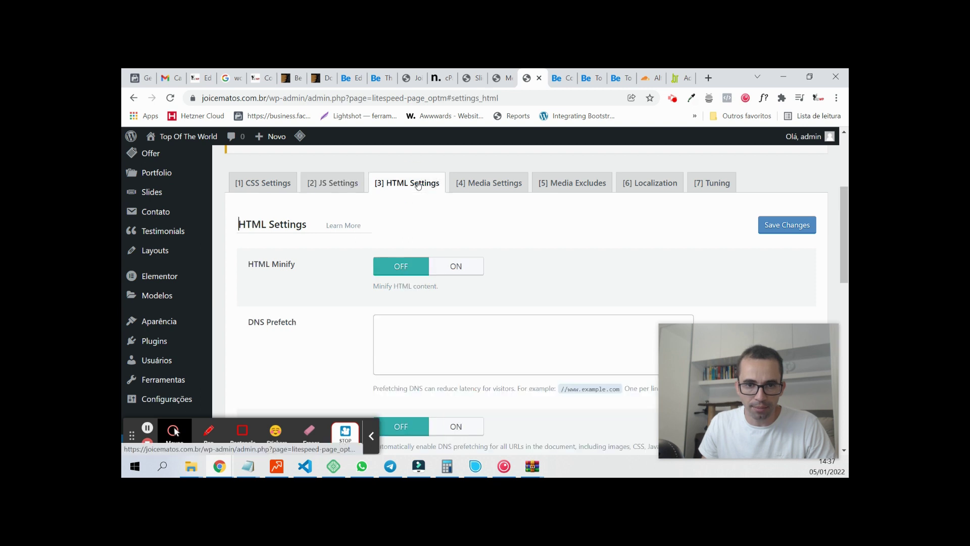
scroll(427, 278, down, 5)
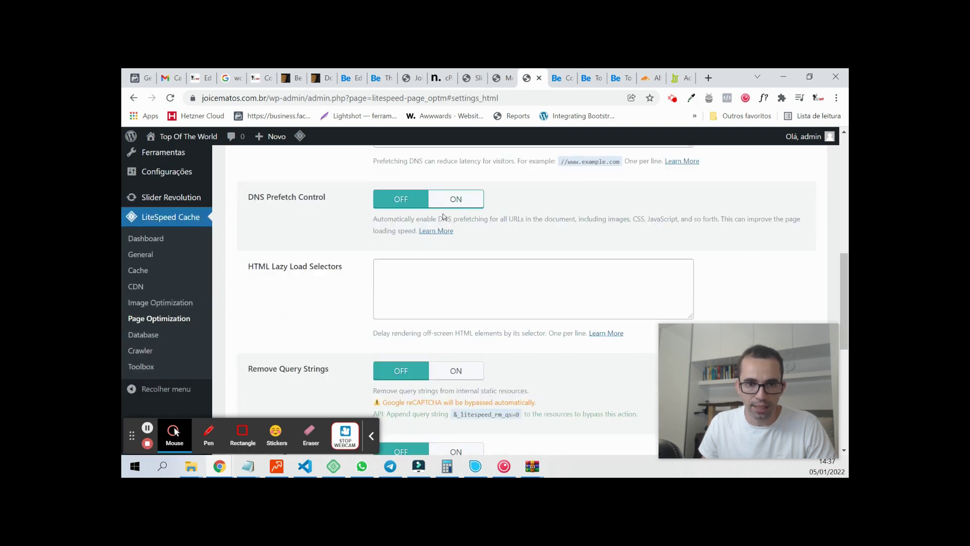
scroll(443, 201, down, 3)
click(464, 210)
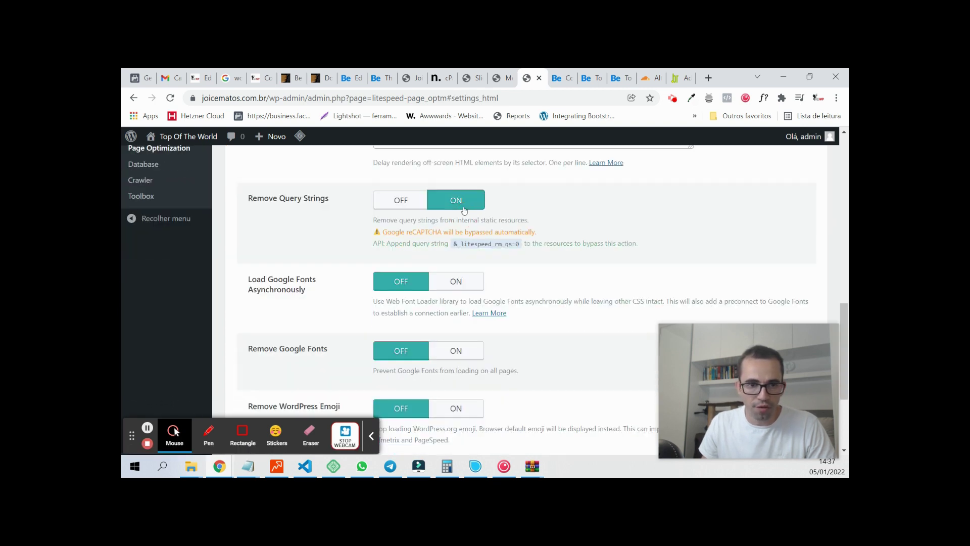
click(469, 286)
scroll(451, 272, down, 2)
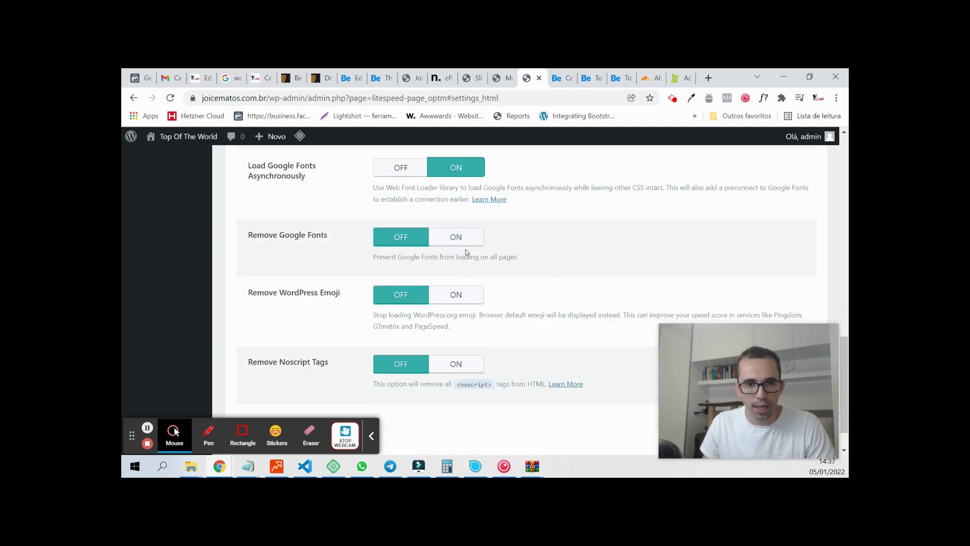
click(455, 294)
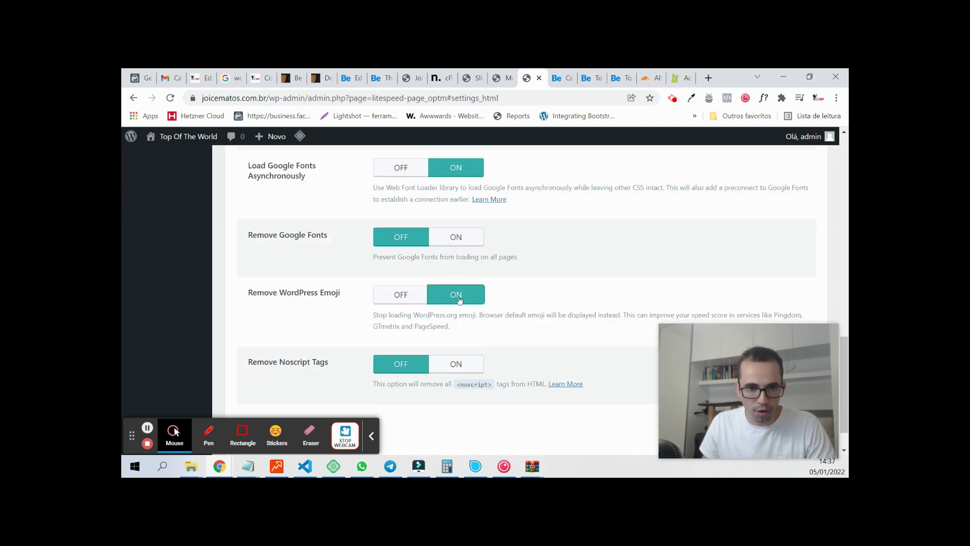
scroll(455, 303, down, 1)
click(456, 320)
click(275, 389)
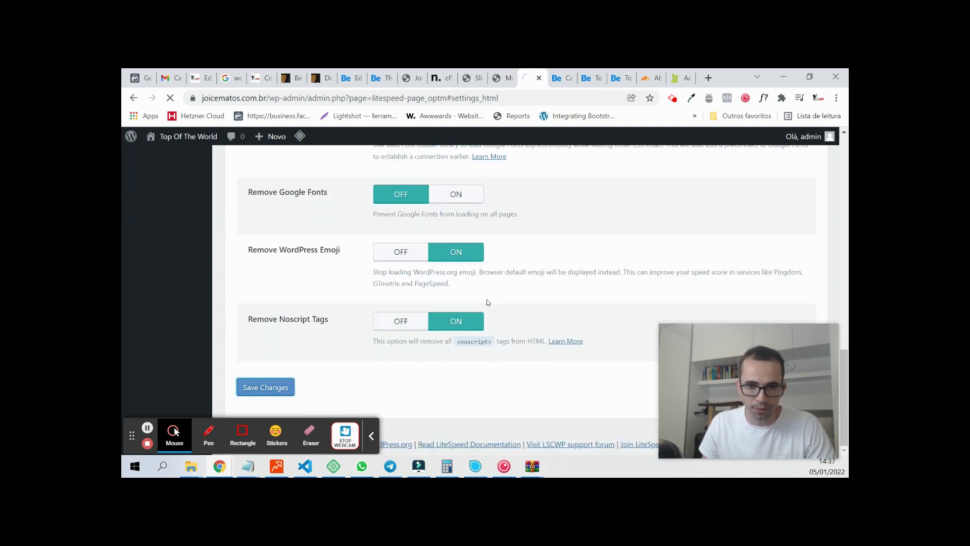
Step: Go to the Plugins > Adicionar novo page
scroll(550, 225, down, 3)
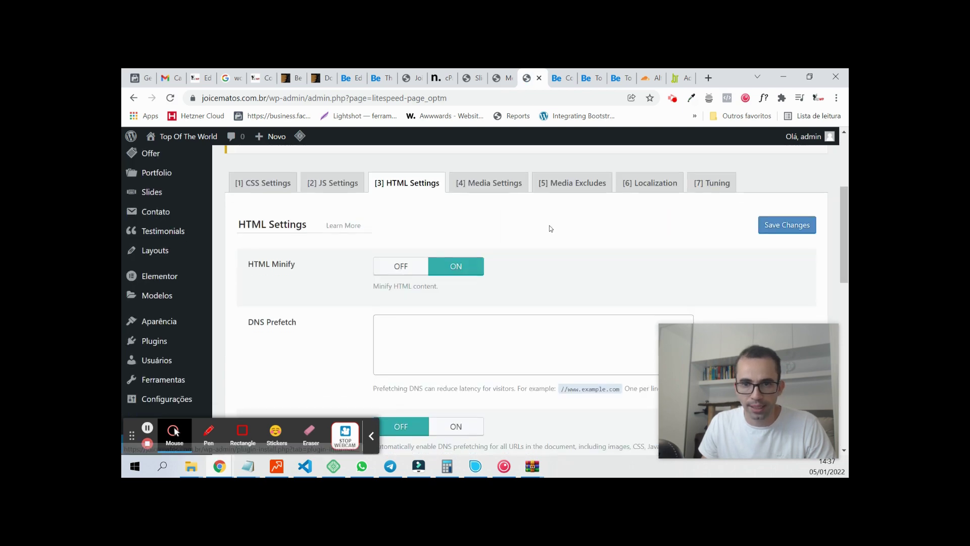
scroll(433, 210, down, 5)
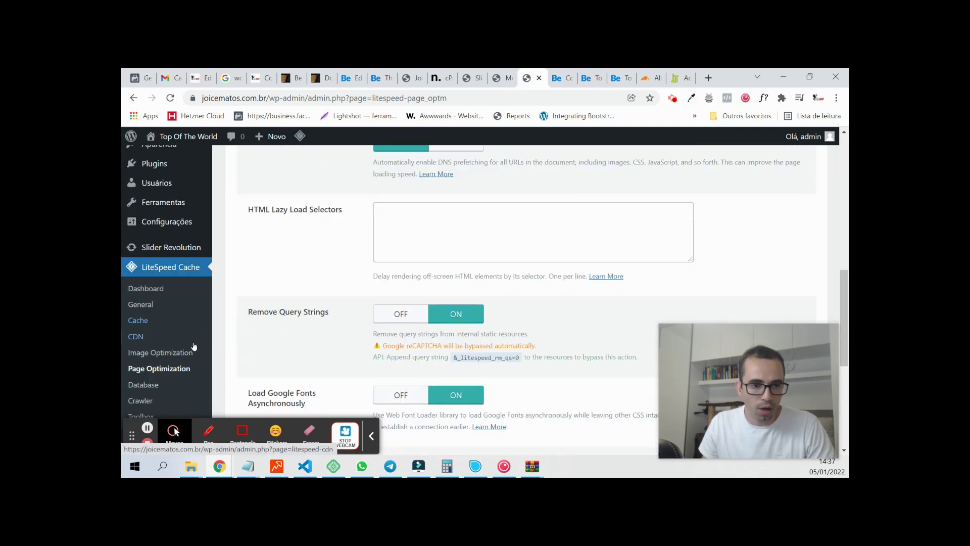
scroll(178, 362, up, 2)
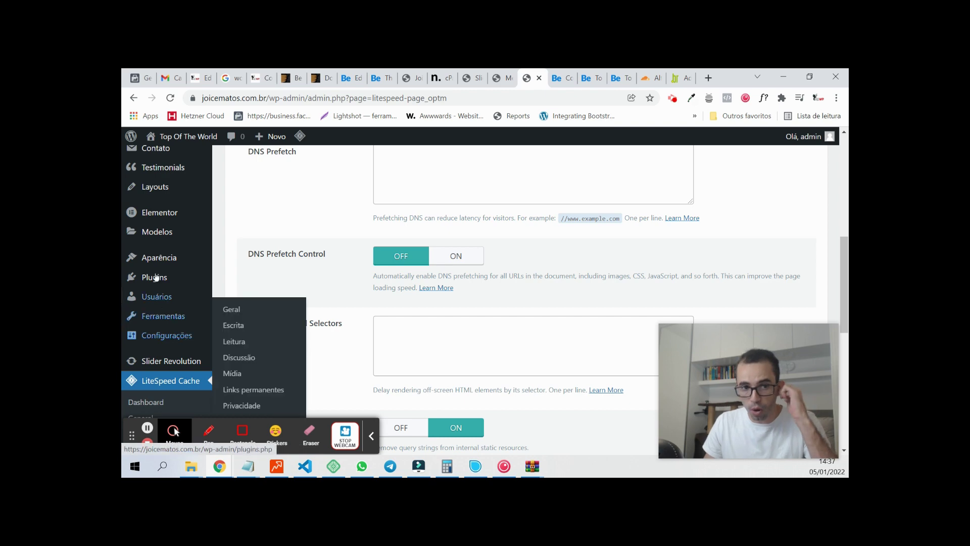
mouse_move(202, 277)
click(249, 302)
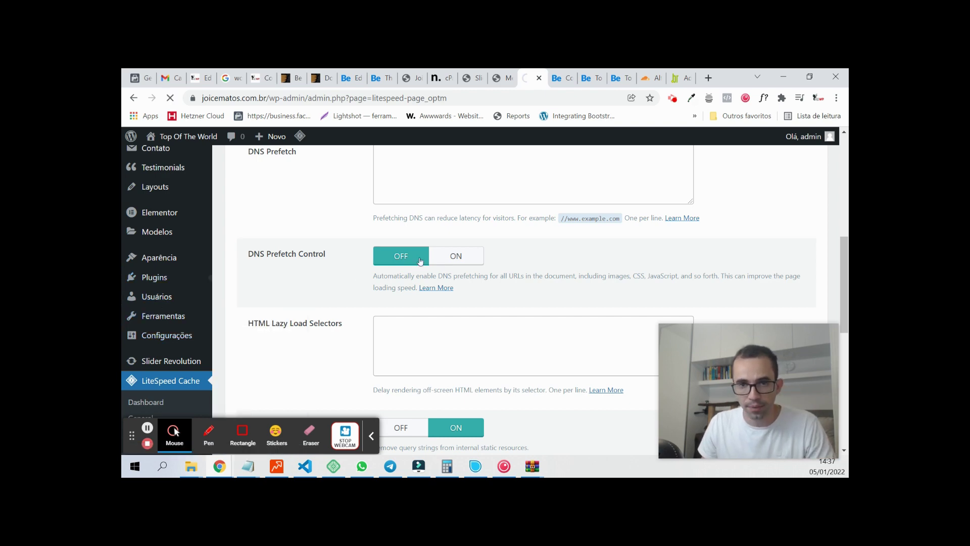
Step: Search plugins for 'web' and install and activate WebP Express
click(699, 255)
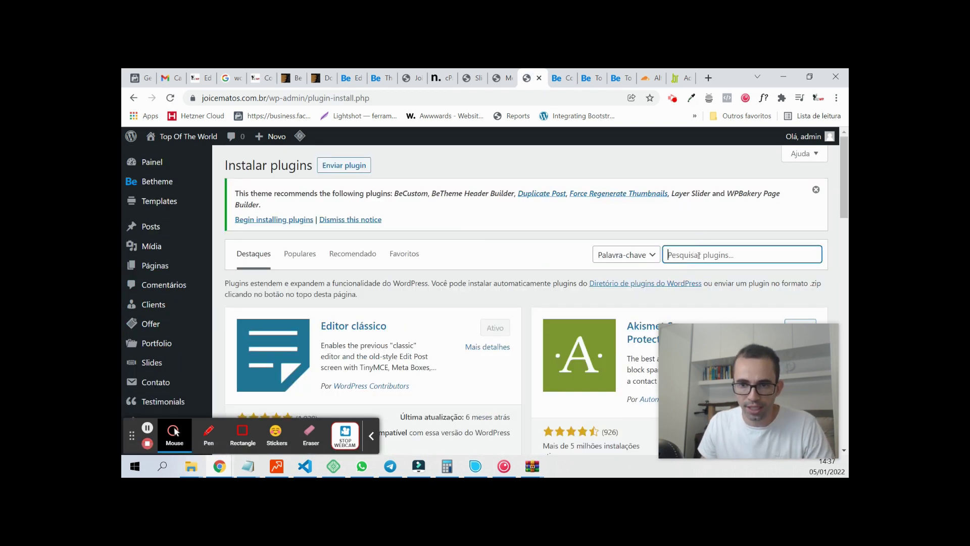
text(webp express)
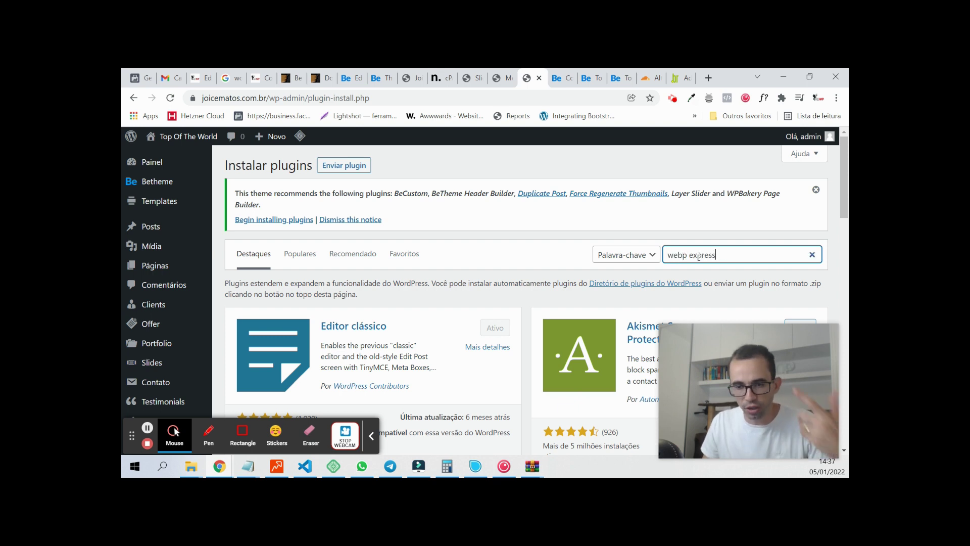
scroll(580, 284, down, 1)
click(490, 260)
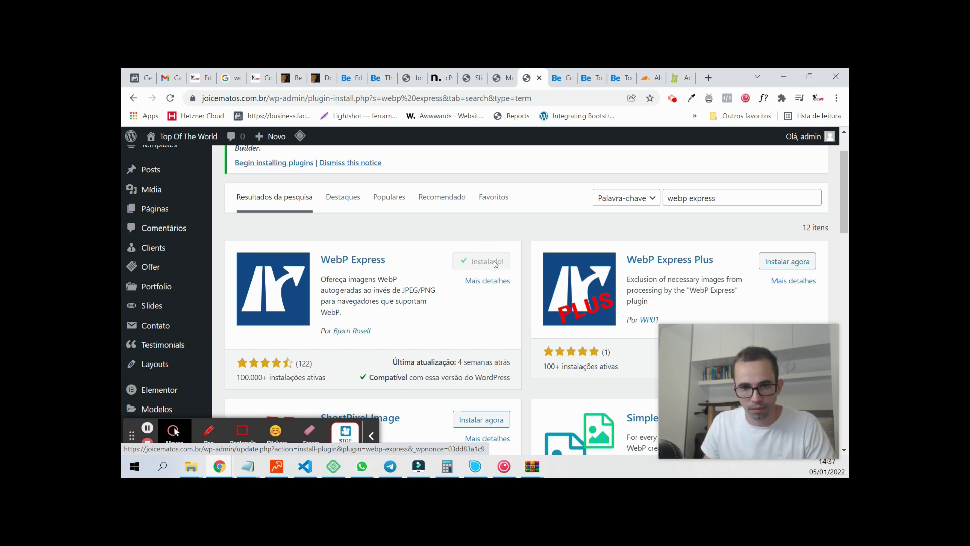
click(494, 261)
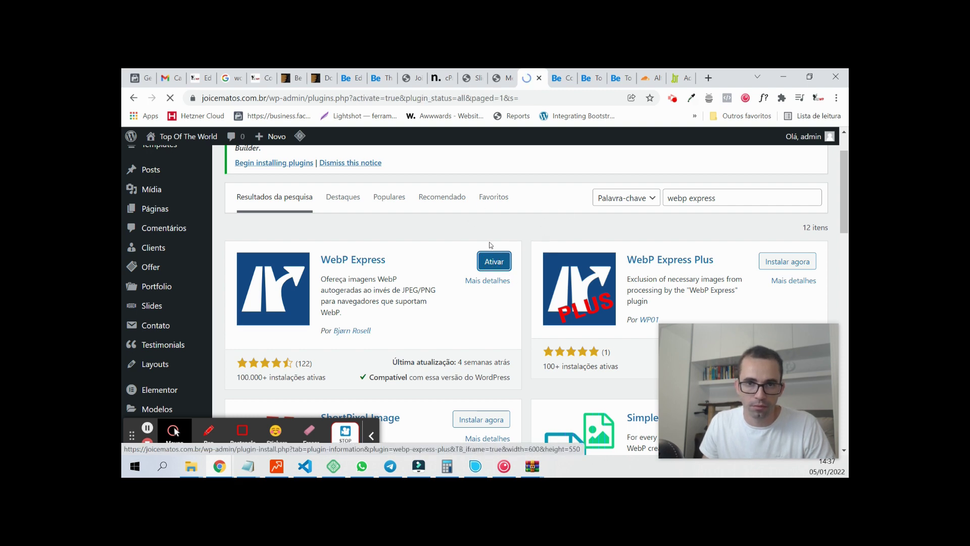
Step: Open the WebP Express settings page under Configurações
scroll(163, 343, down, 10)
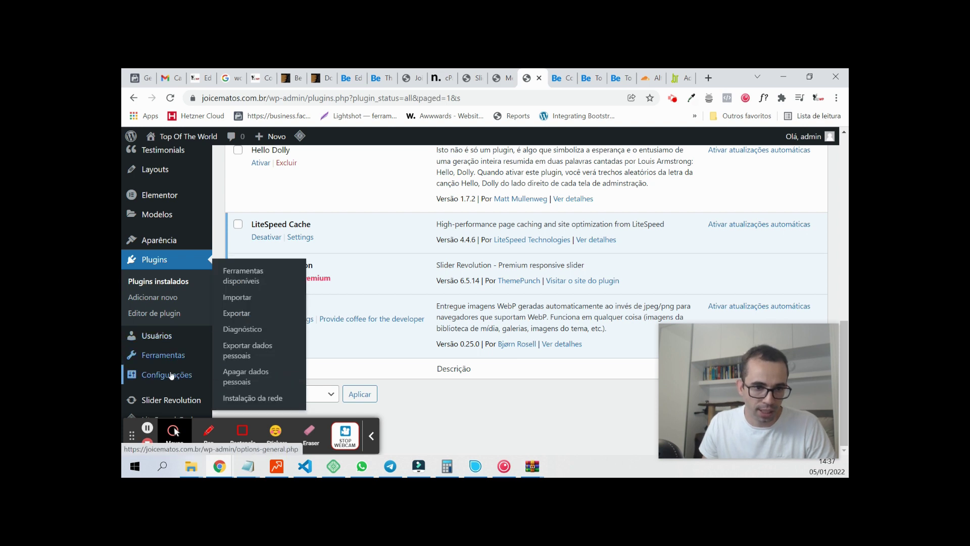
mouse_move(166, 375)
click(248, 383)
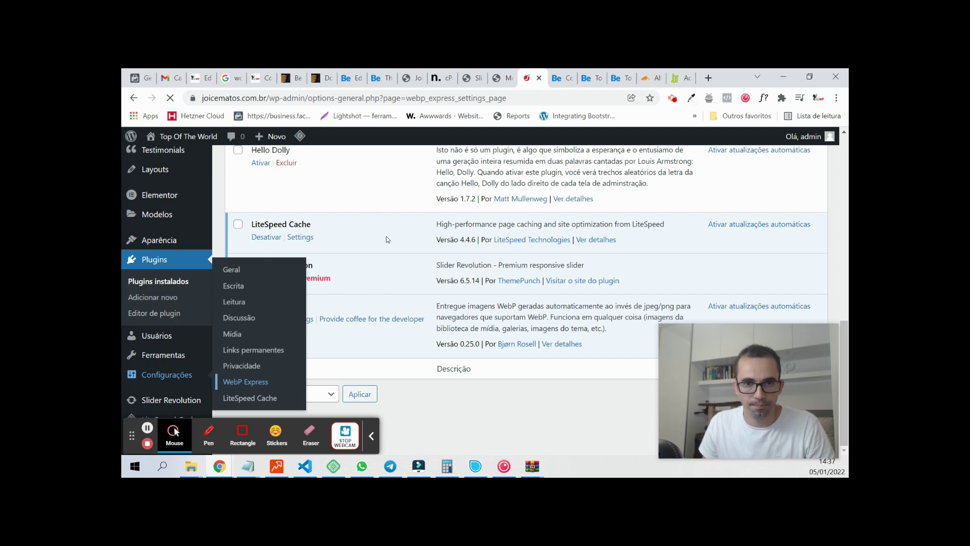
Step: Check Alter HTML in WebP Express and save the settings
scroll(394, 248, down, 10)
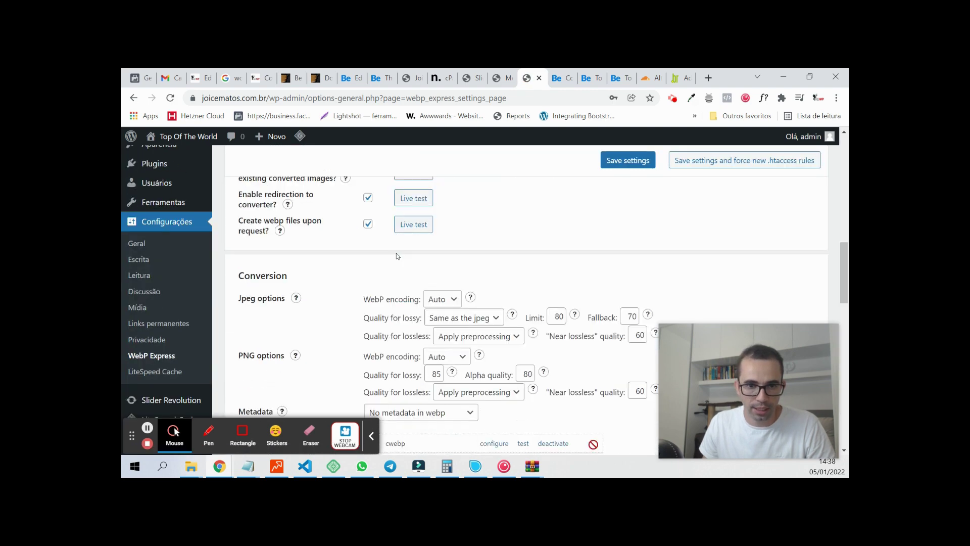
scroll(397, 256, down, 3)
scroll(394, 237, down, 5)
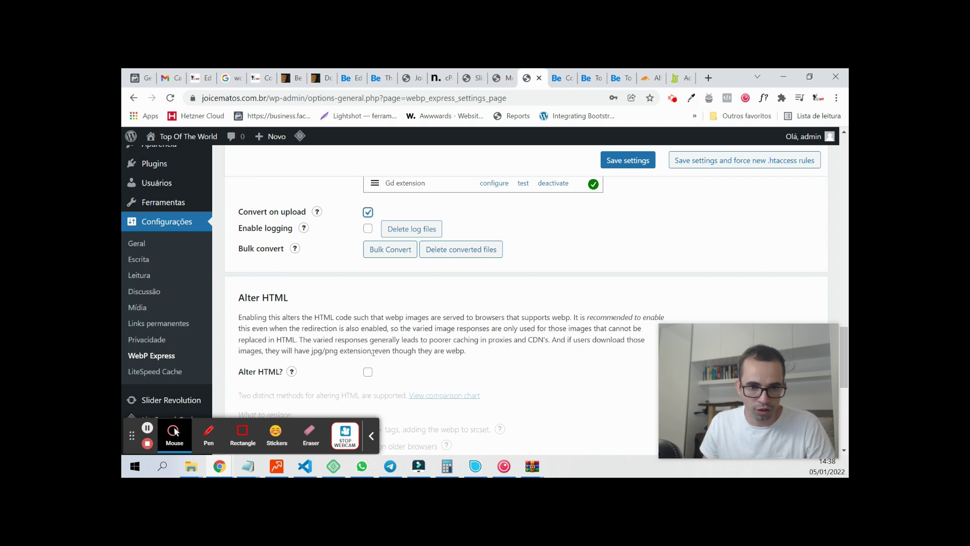
click(368, 373)
scroll(378, 363, down, 3)
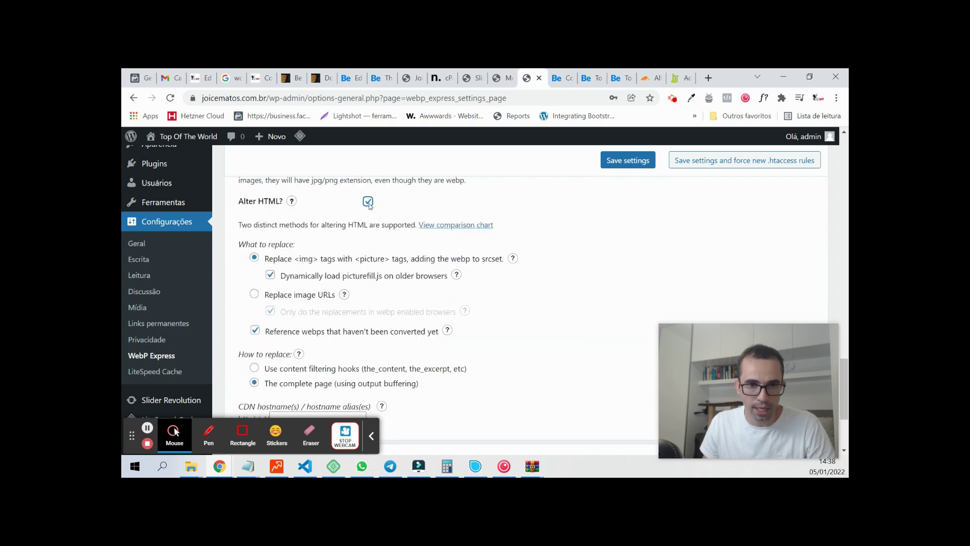
scroll(305, 318, down, 3)
click(629, 160)
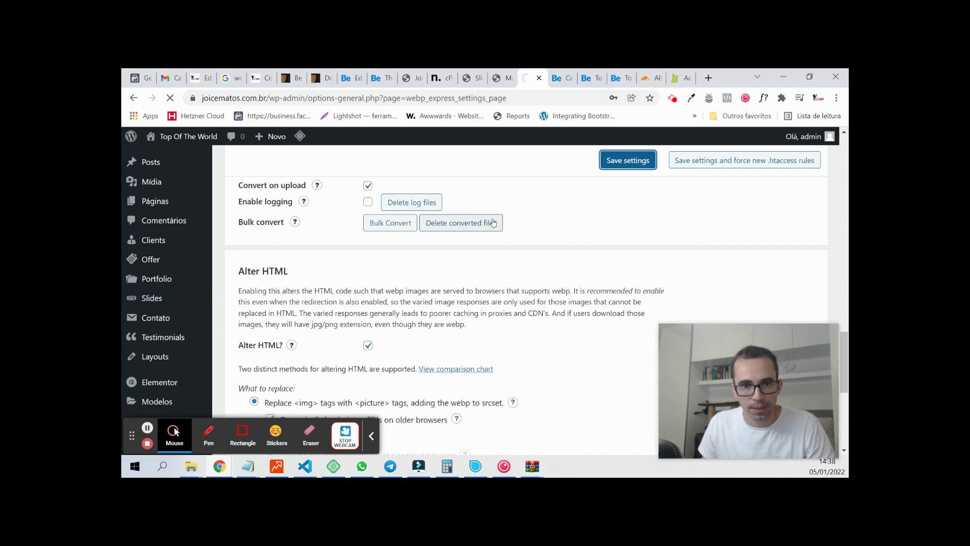
Step: Open Bulk Convert for the 906 unconverted images
scroll(447, 271, down, 10)
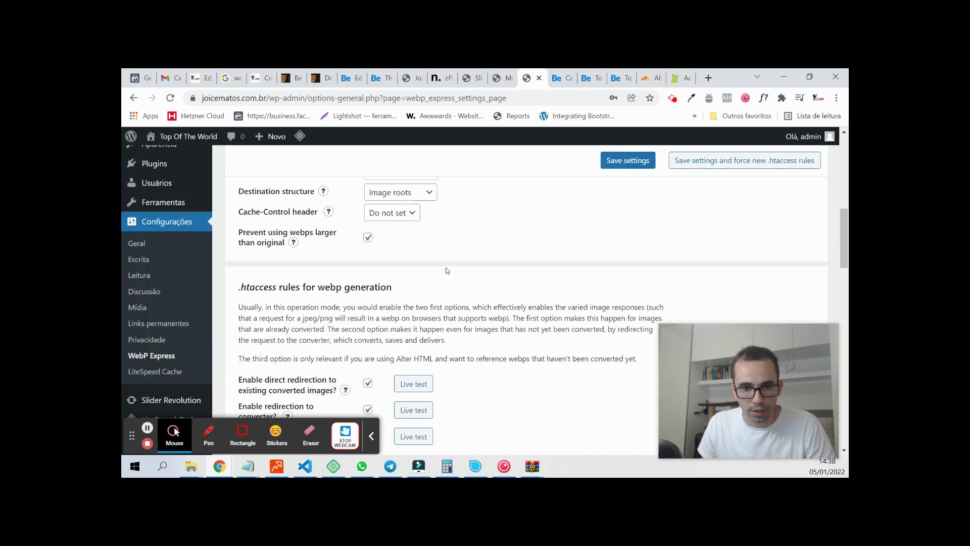
scroll(447, 270, down, 7)
click(389, 234)
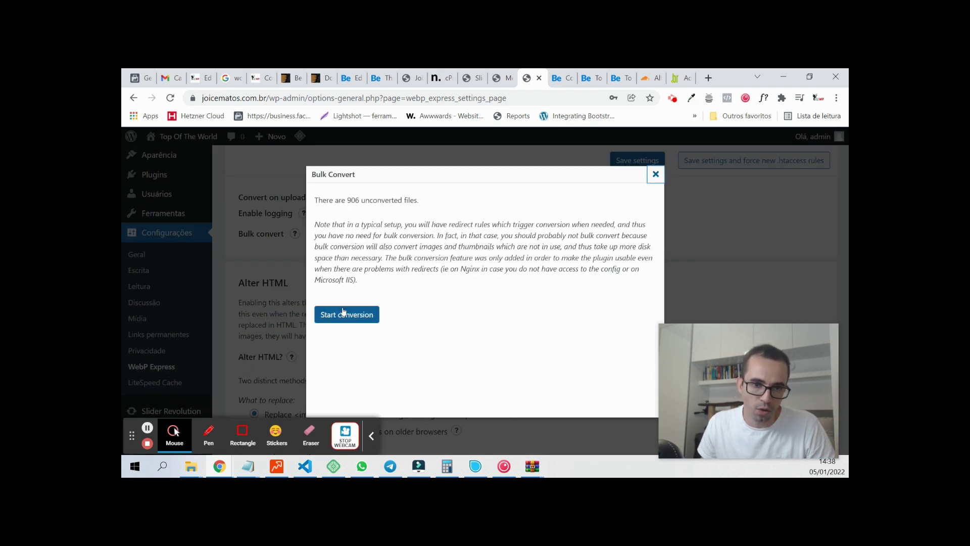
Step: Start the WebP bulk conversion, then open the admin dashboard in a new tab
click(341, 312)
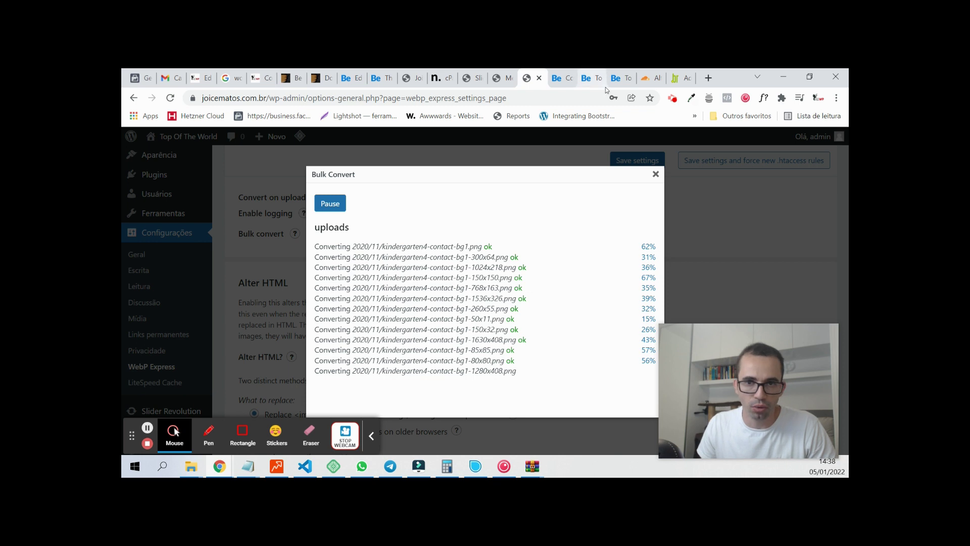
click(564, 74)
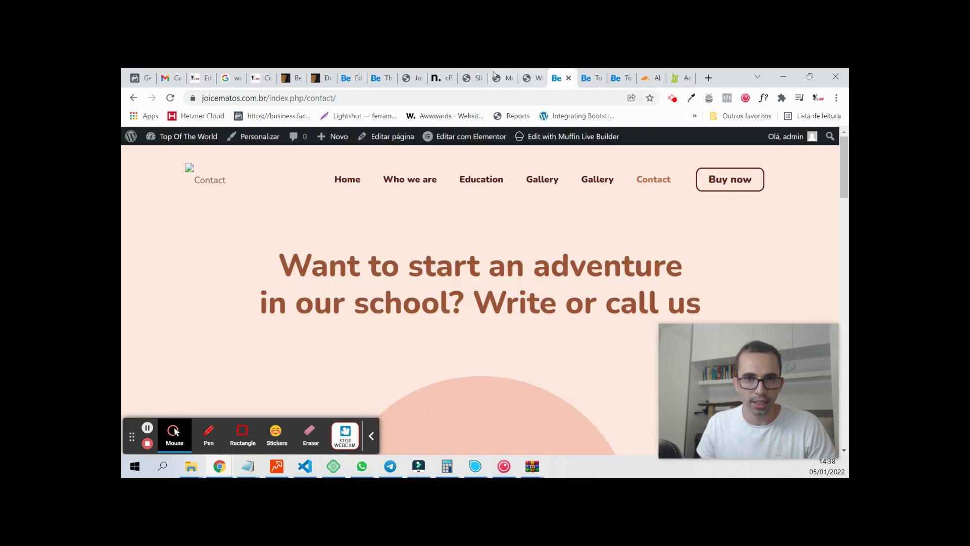
middle_click(188, 137)
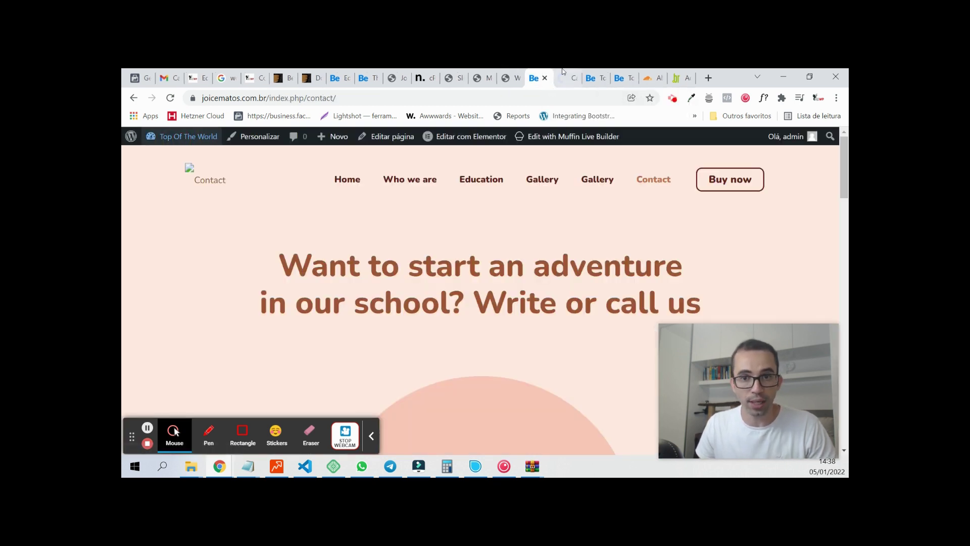
click(564, 77)
scroll(465, 286, down, 5)
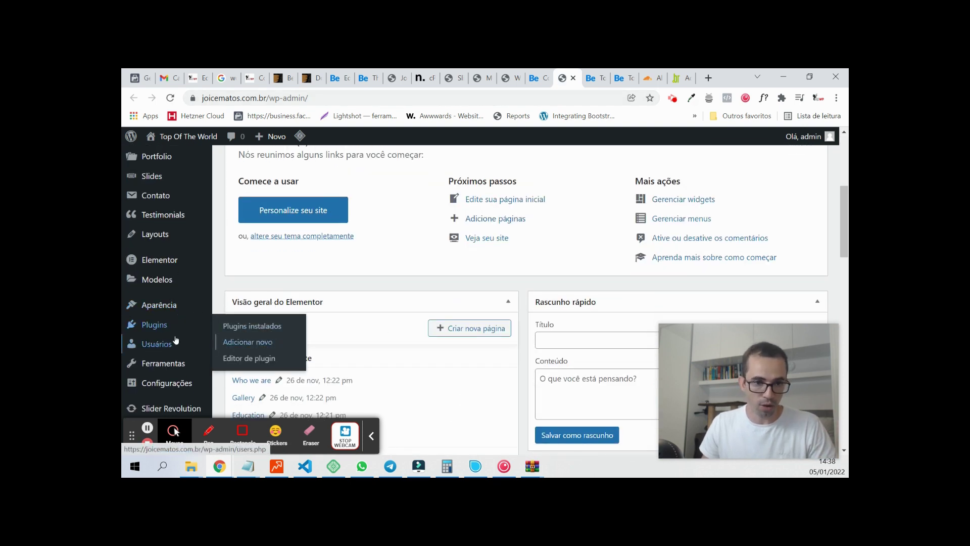
Step: Search plugins for 'siteground' and install and activate SiteGround Optimizer
click(253, 342)
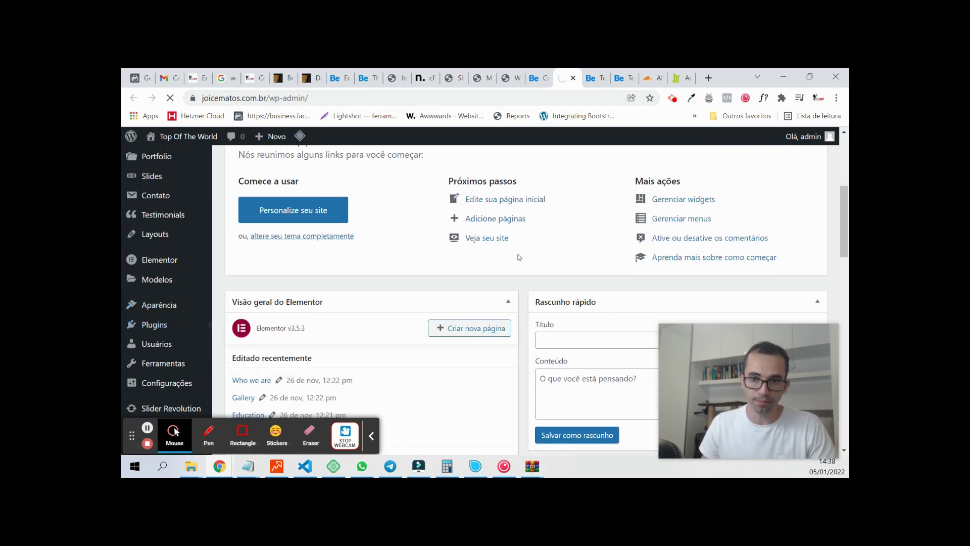
click(721, 260)
text(siteground)
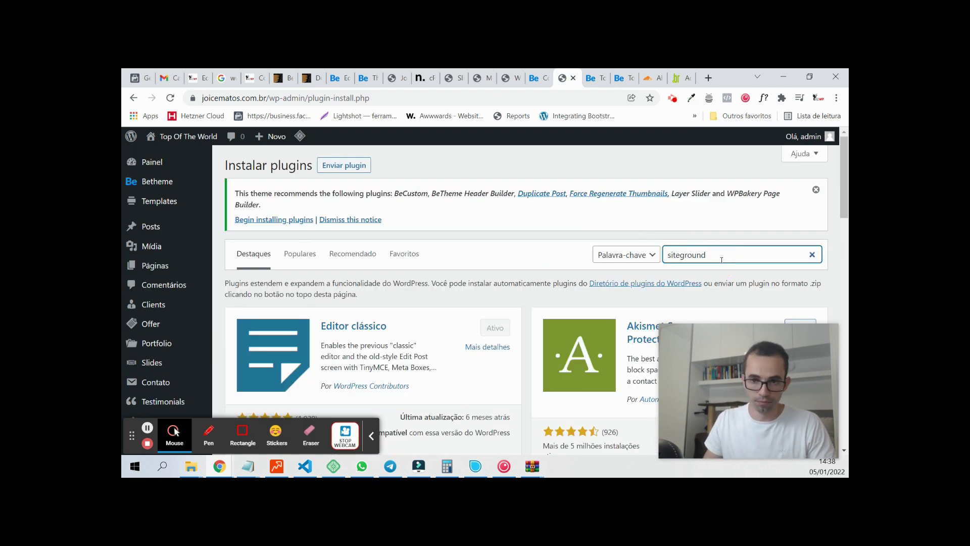
scroll(559, 235, down, 3)
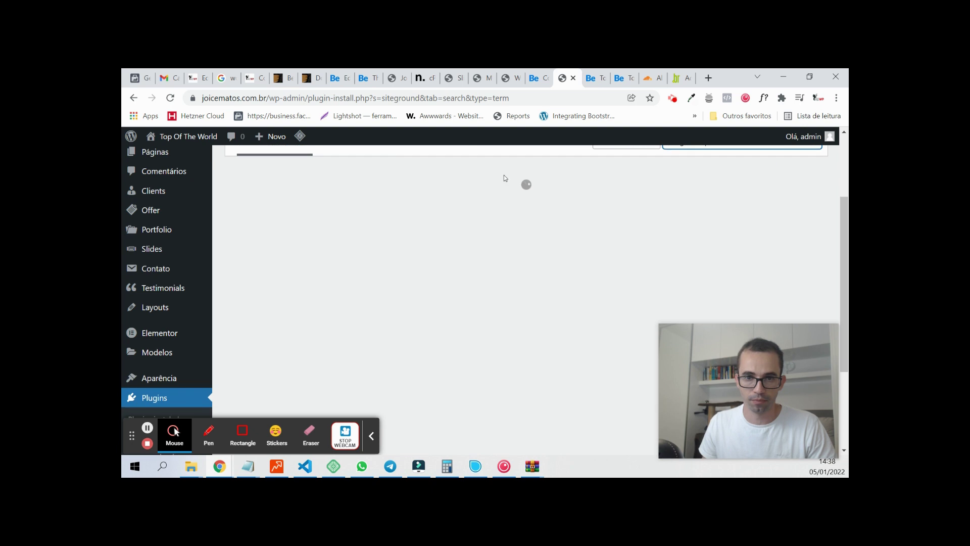
click(459, 204)
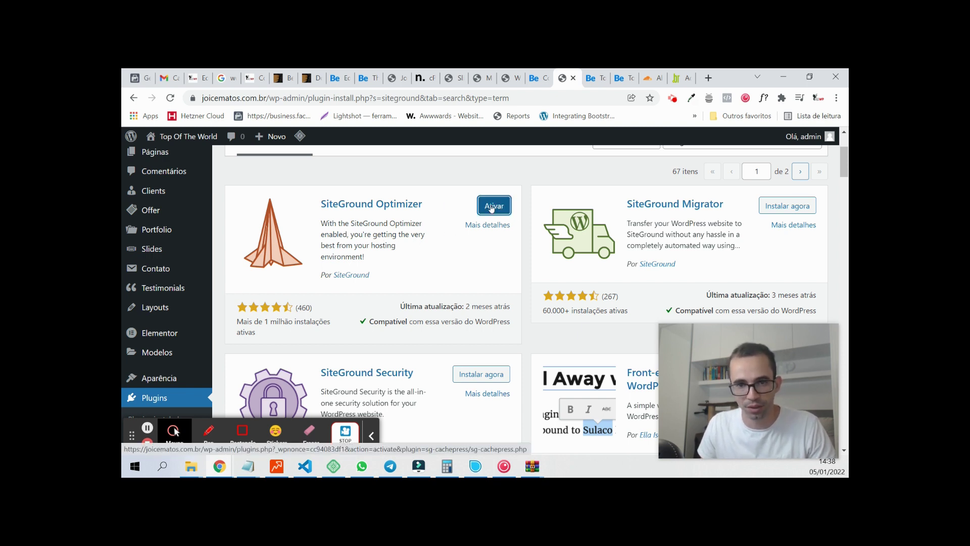
click(491, 207)
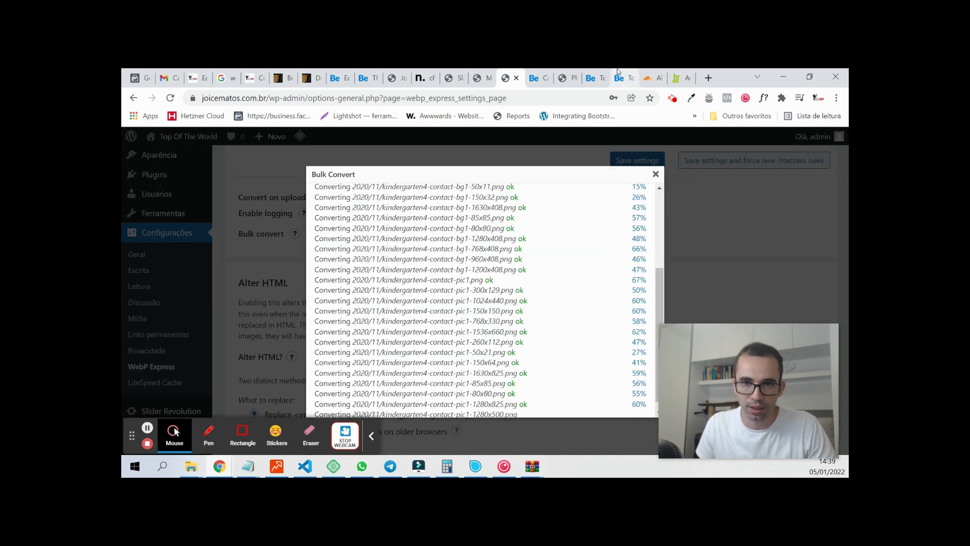
Step: Read the SiteGround Optimizer activation error, then return to Adicionar novo
click(539, 76)
click(565, 78)
scroll(493, 267, down, 3)
scroll(493, 266, up, 3)
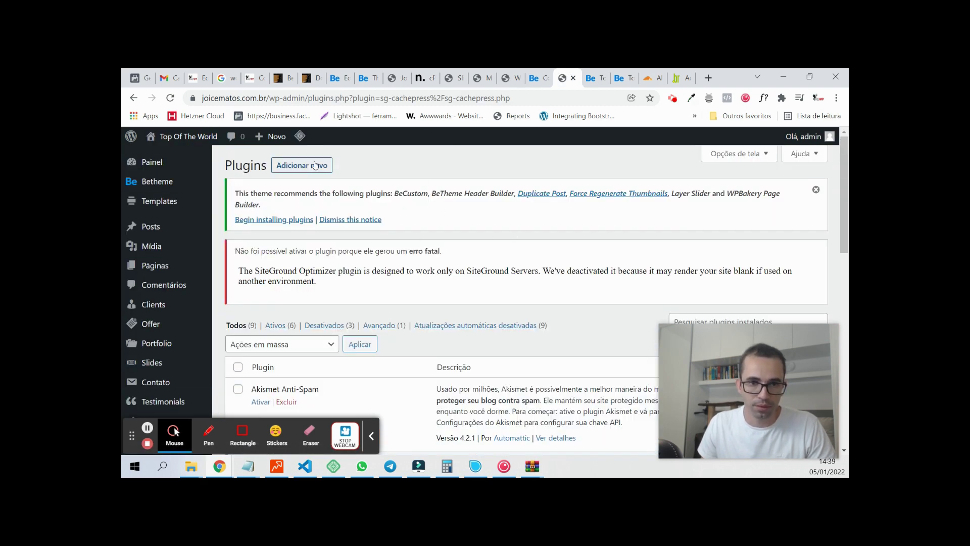
triple_click(316, 272)
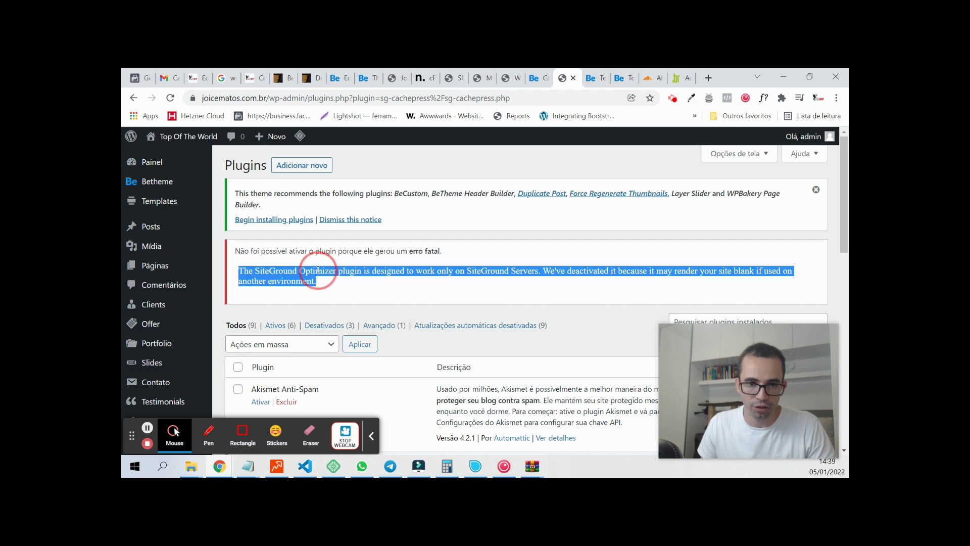
click(314, 170)
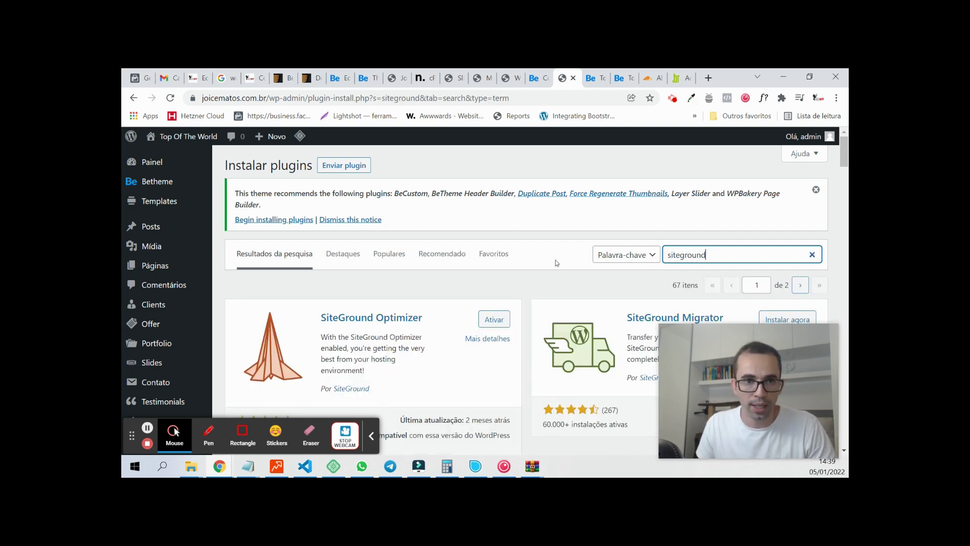
Step: Locate SiteGround Security in the results and bring up the SG Security sidebar menu
scroll(556, 260, down, 5)
scroll(648, 230, up, 2)
scroll(510, 232, down, 3)
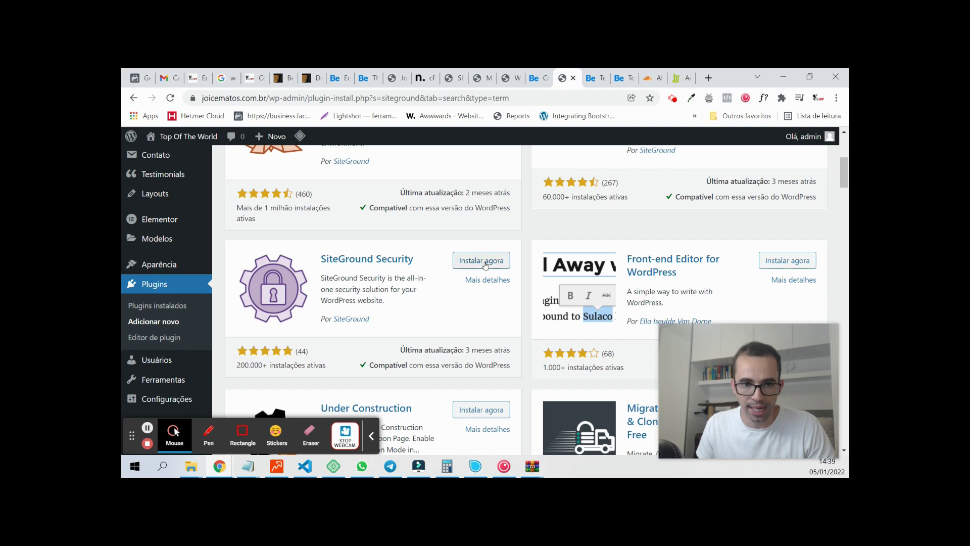
scroll(510, 252, up, 2)
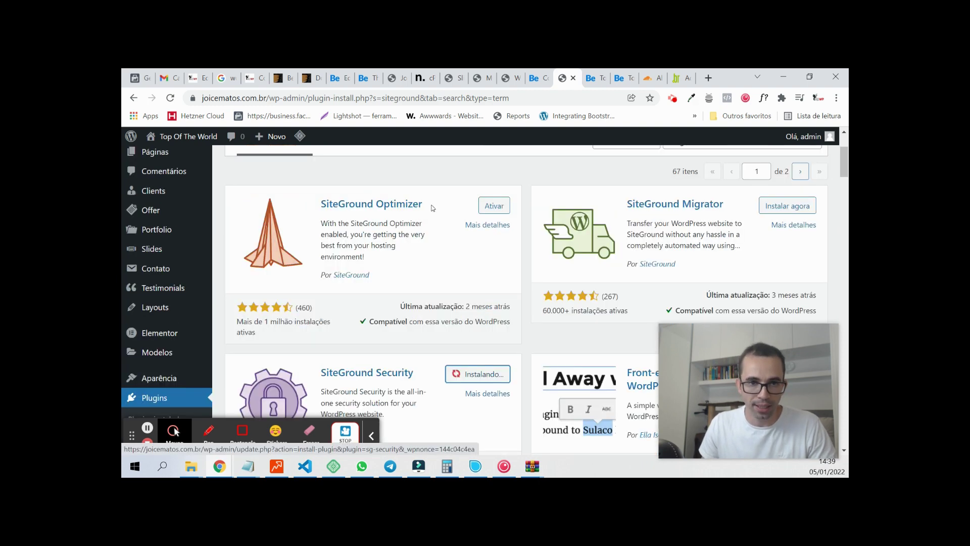
scroll(480, 253, down, 2)
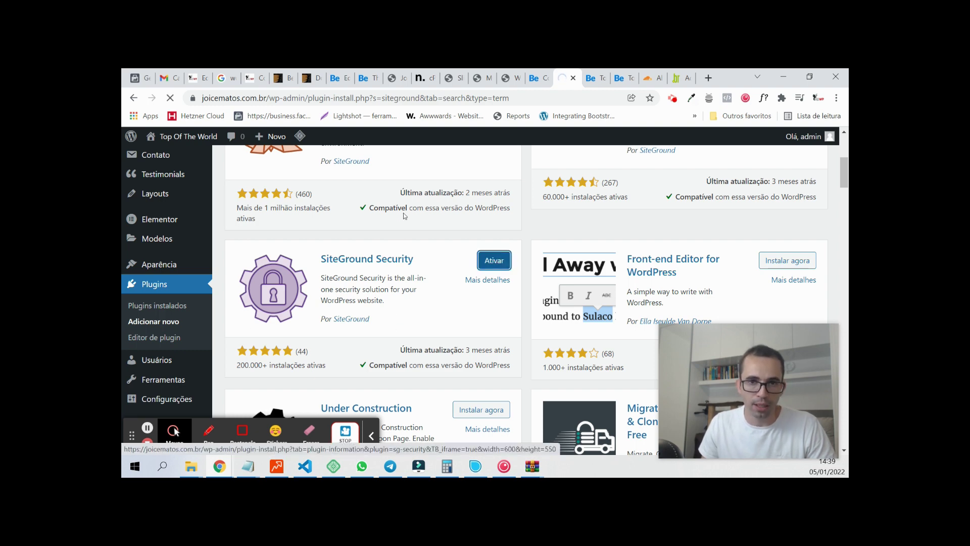
scroll(492, 220, down, 10)
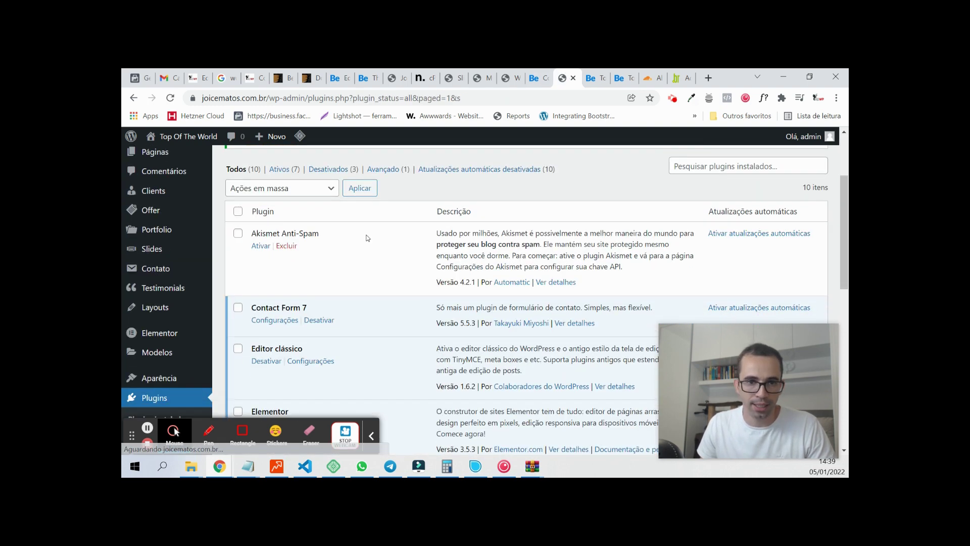
mouse_move(162, 401)
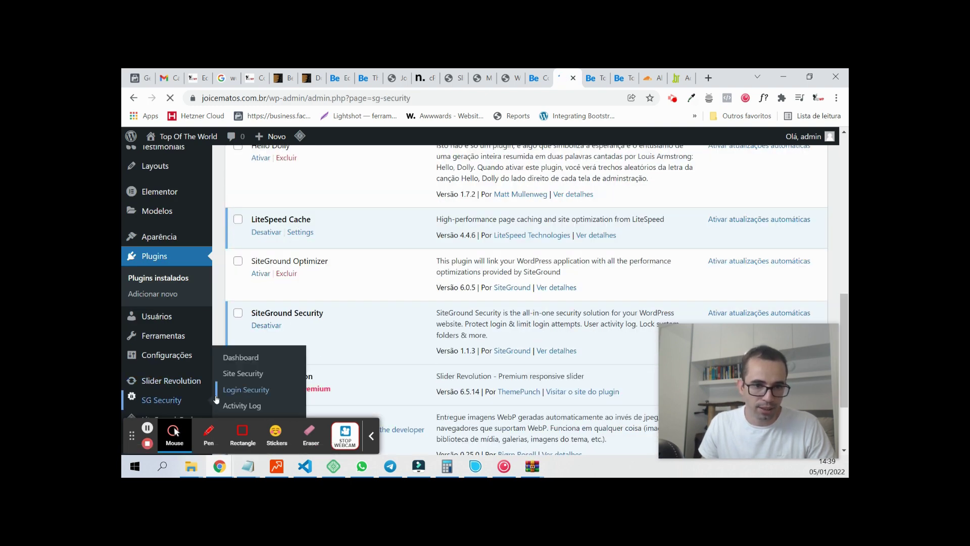
Step: Turn on Force HSTS and Disable RSS and ATOM Feeds, then check WebP conversion progress
drag(131, 435, 382, 426)
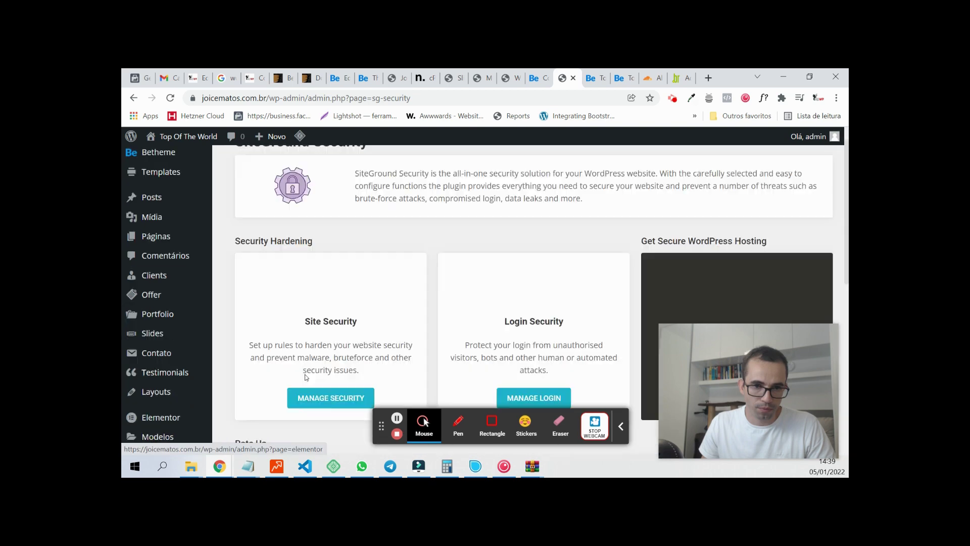
scroll(247, 331, down, 3)
scroll(247, 332, down, 2)
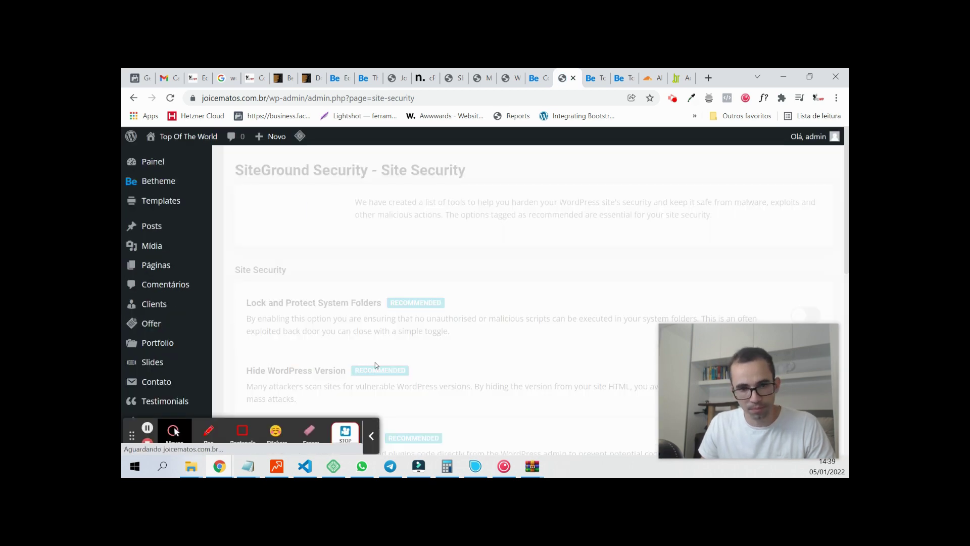
scroll(568, 259, down, 10)
click(806, 190)
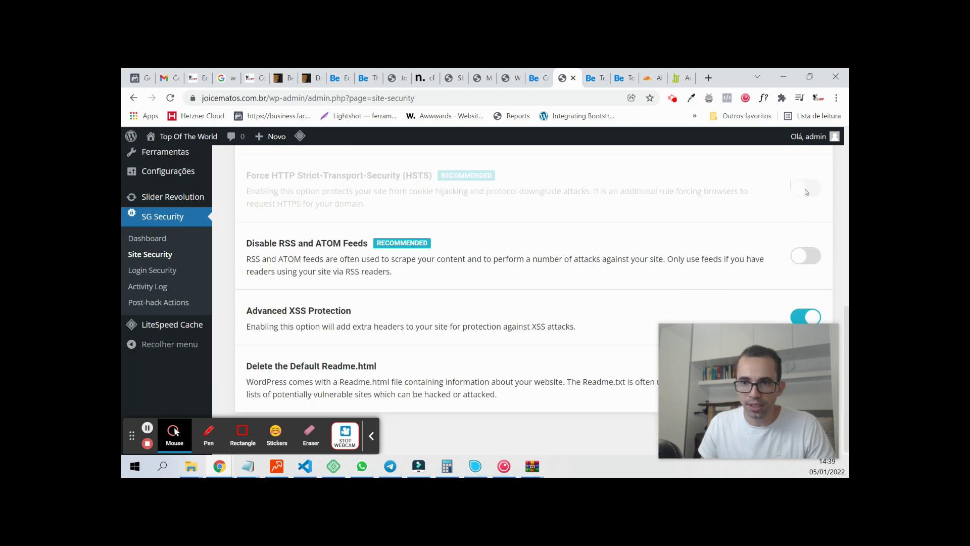
click(809, 260)
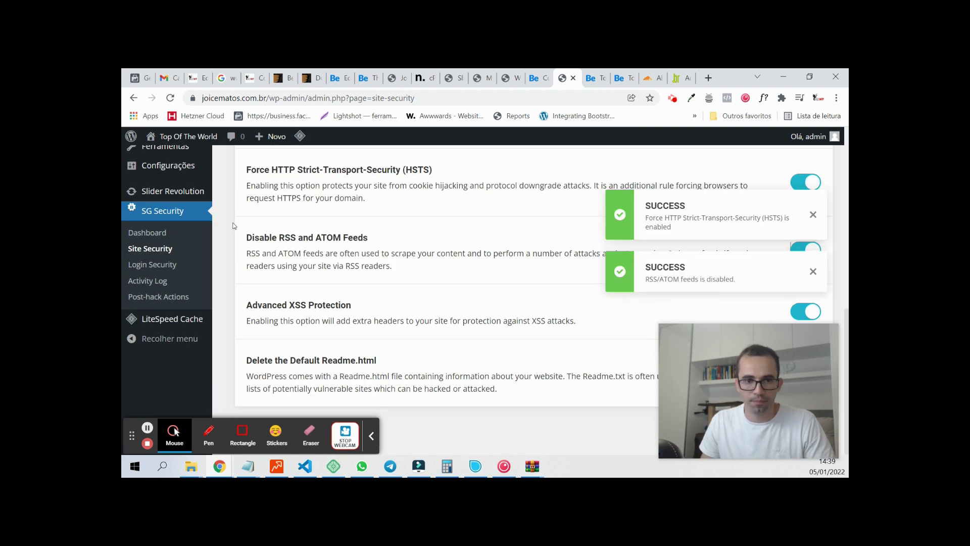
click(499, 71)
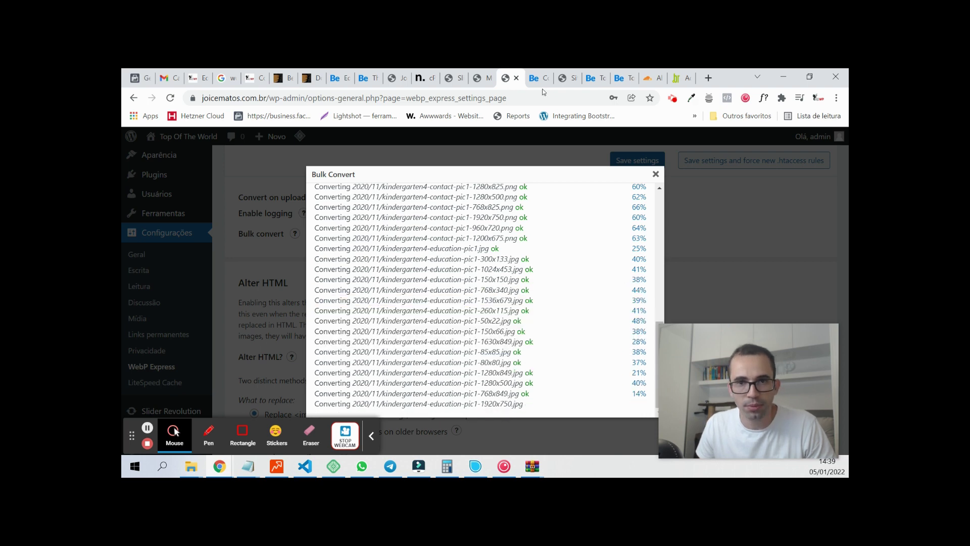
Step: Copy the site address and load the live joicematos.com.br homepage in a new tab
drag(269, 97, 122, 99)
key(ctrl+c)
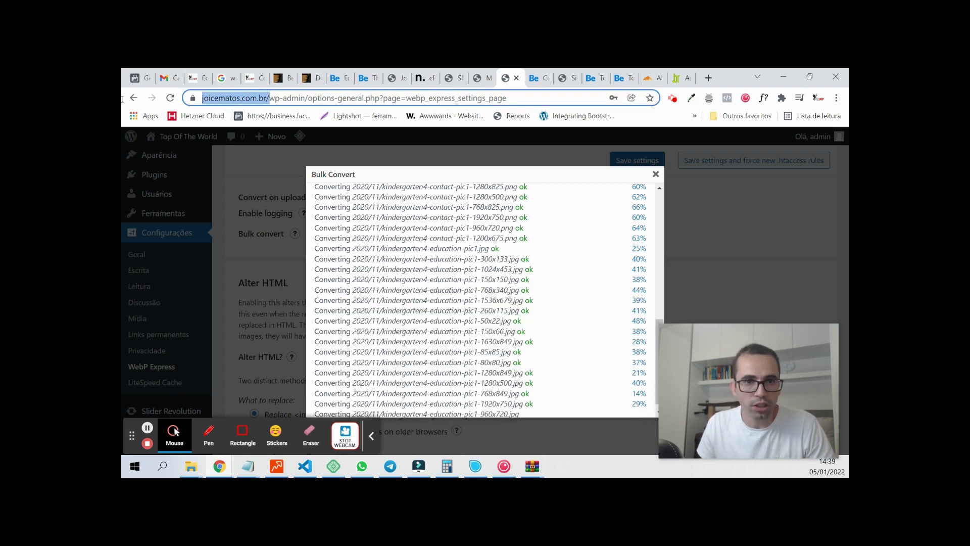
click(708, 77)
key(ctrl+v)
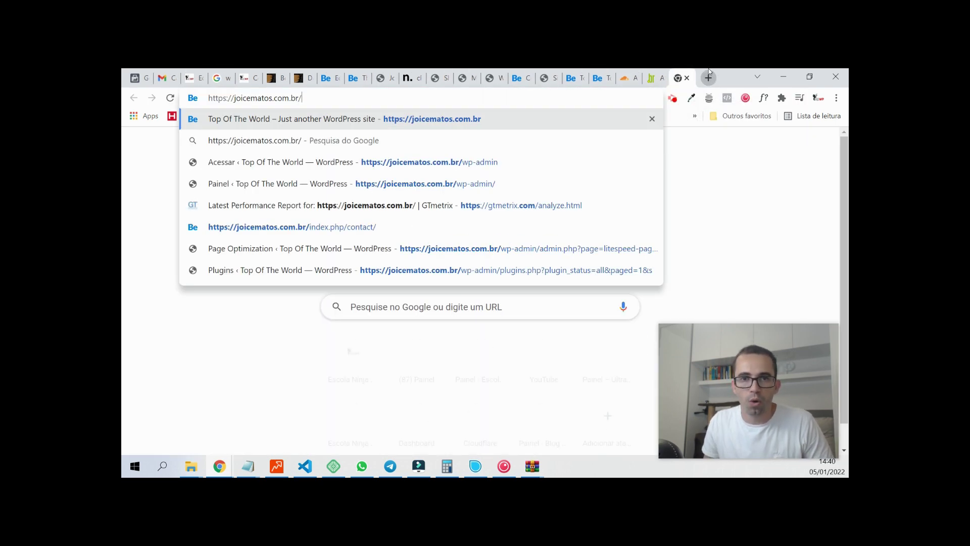
key(Return)
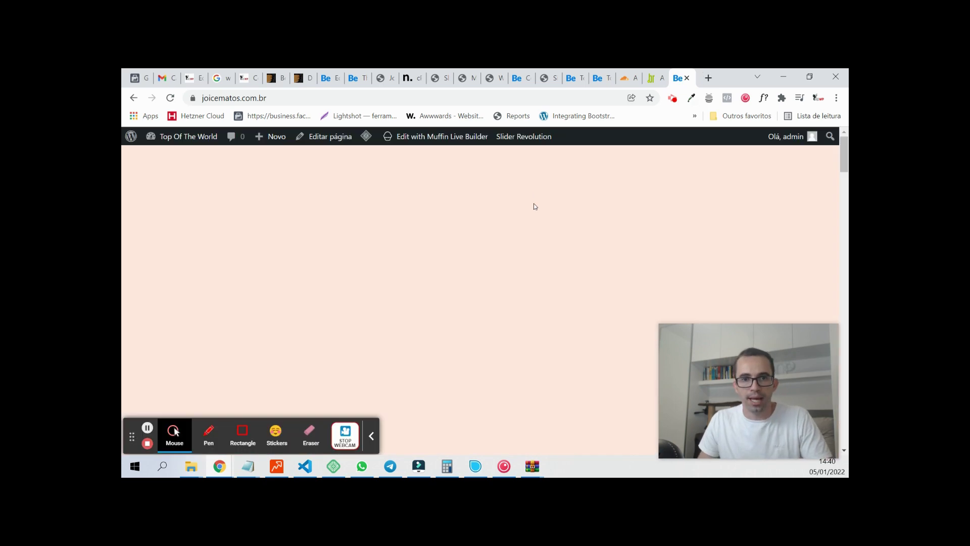
scroll(574, 236, down, 15)
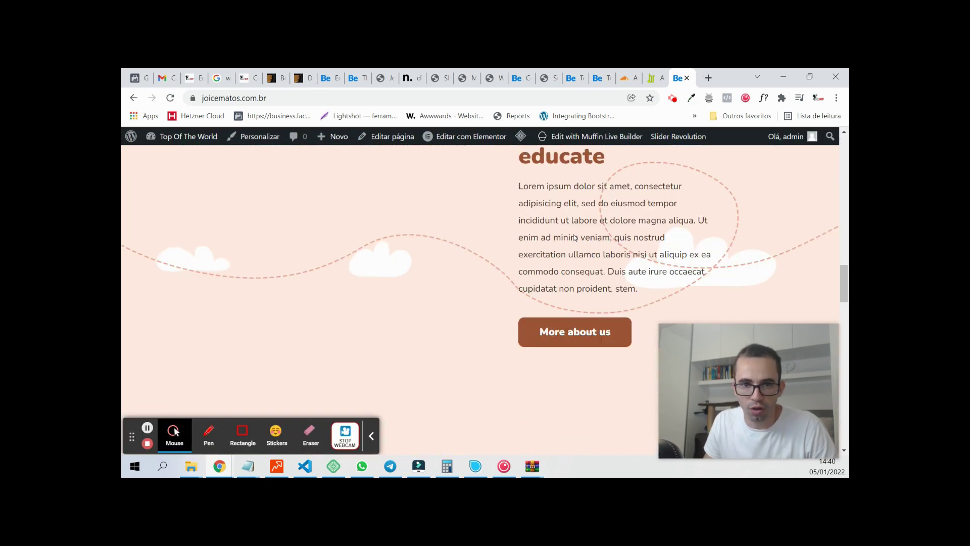
scroll(574, 235, down, 5)
Step: Go to gtmetrix.com to reach the GTmetrix dashboard
click(507, 96)
text(gt)
key(Return)
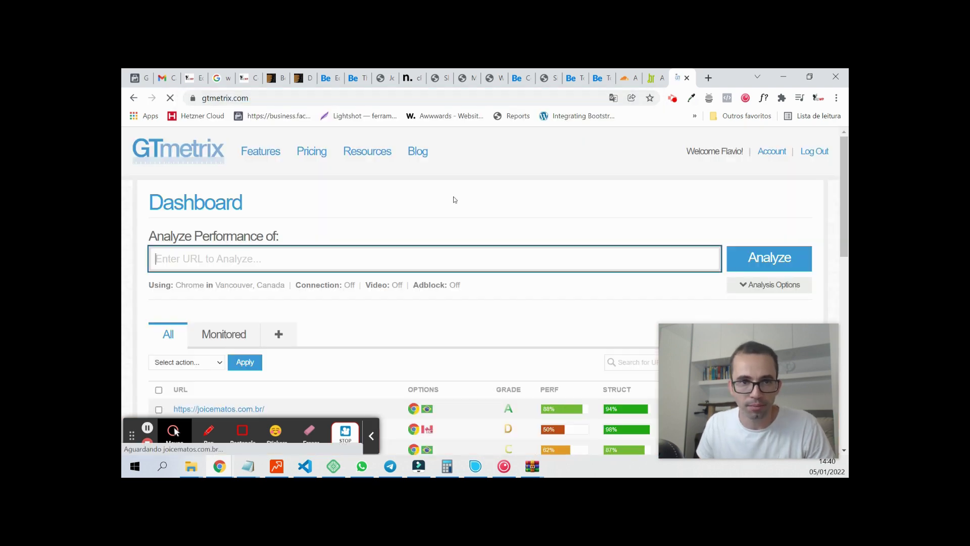
scroll(318, 250, down, 2)
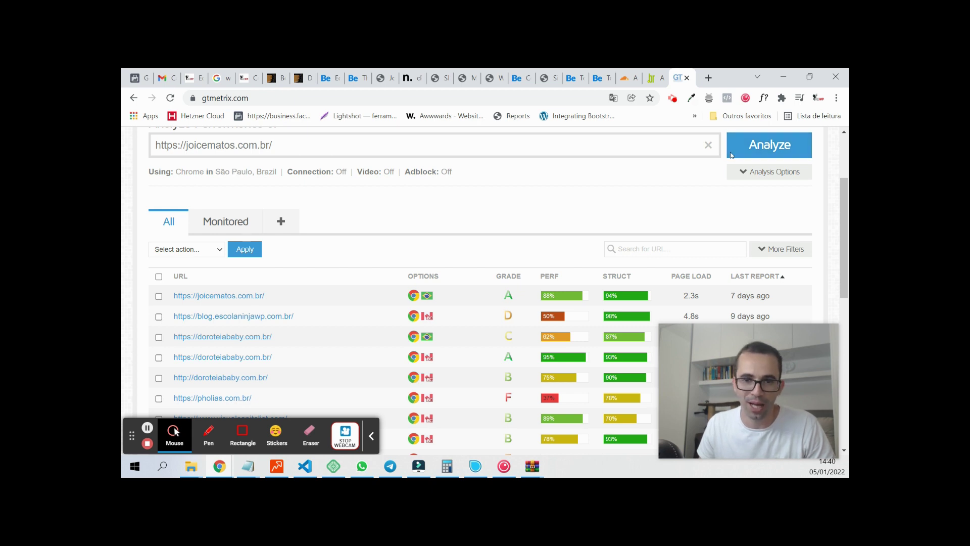
click(769, 141)
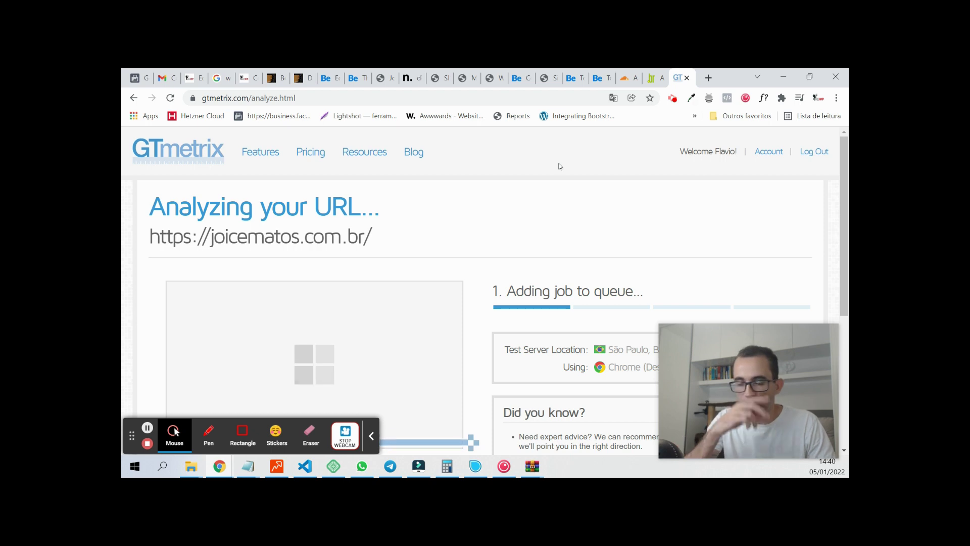
scroll(565, 203, down, 3)
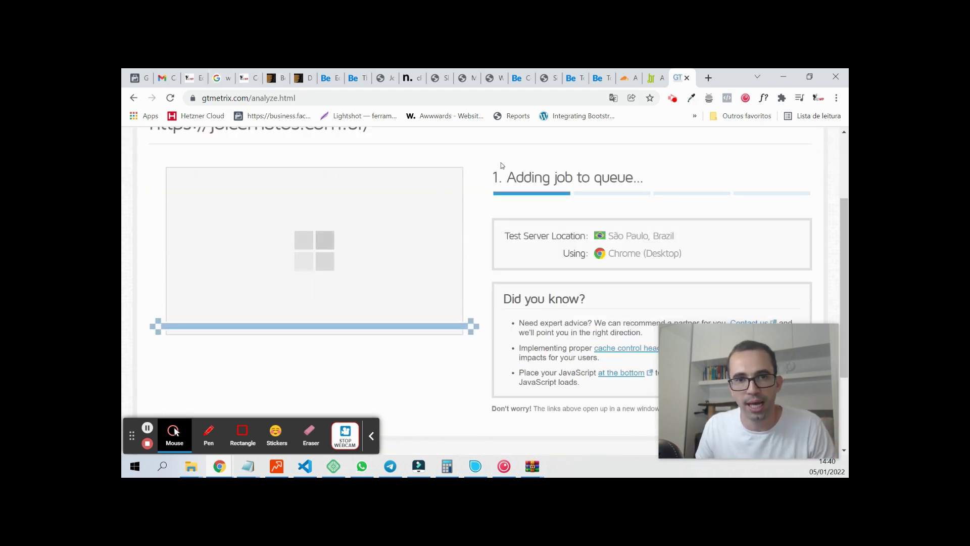
mouse_move(720, 341)
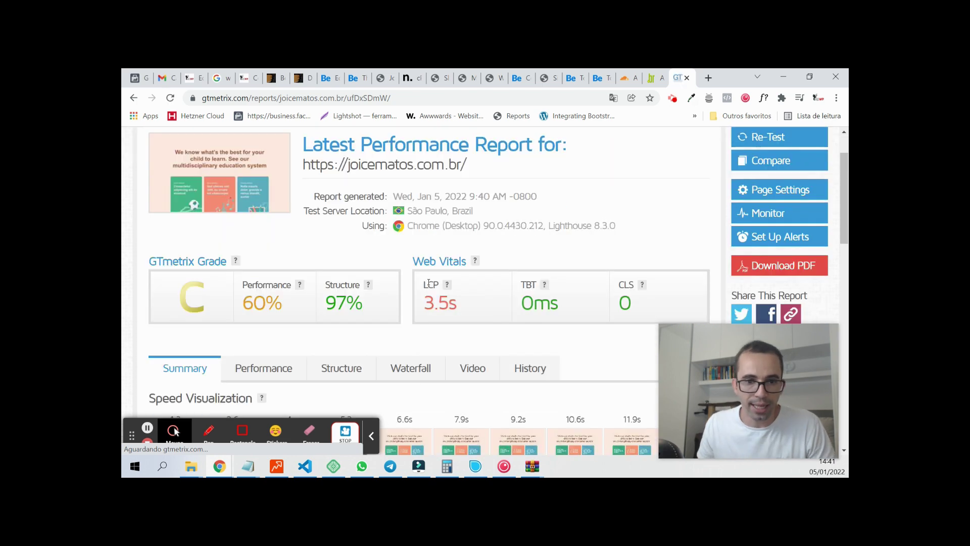
scroll(428, 283, down, 5)
scroll(431, 284, down, 2)
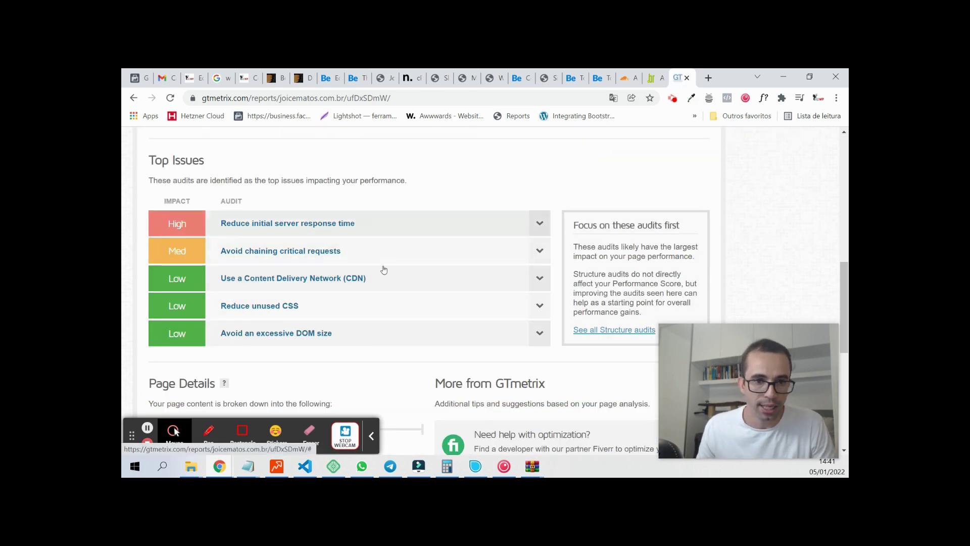
scroll(384, 270, up, 4)
scroll(369, 306, up, 3)
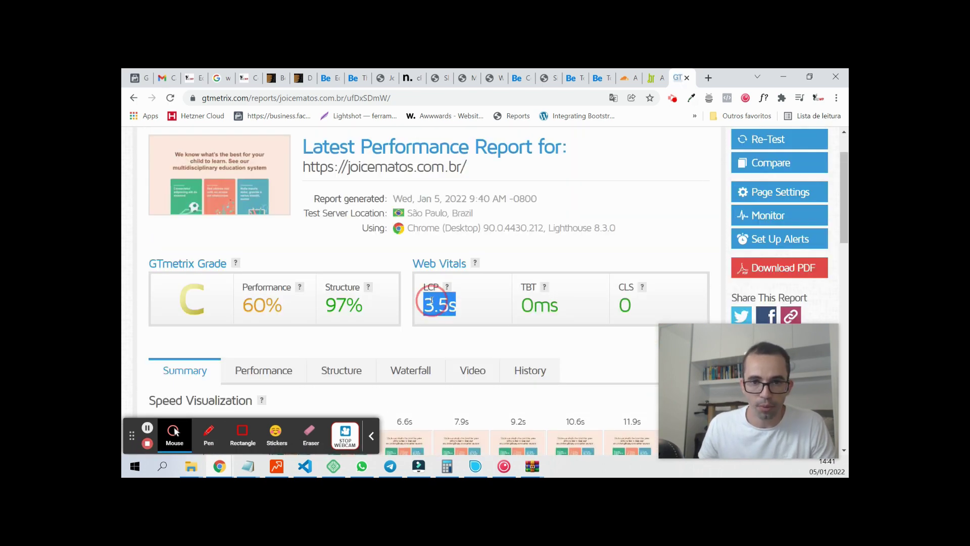
scroll(763, 184, up, 1)
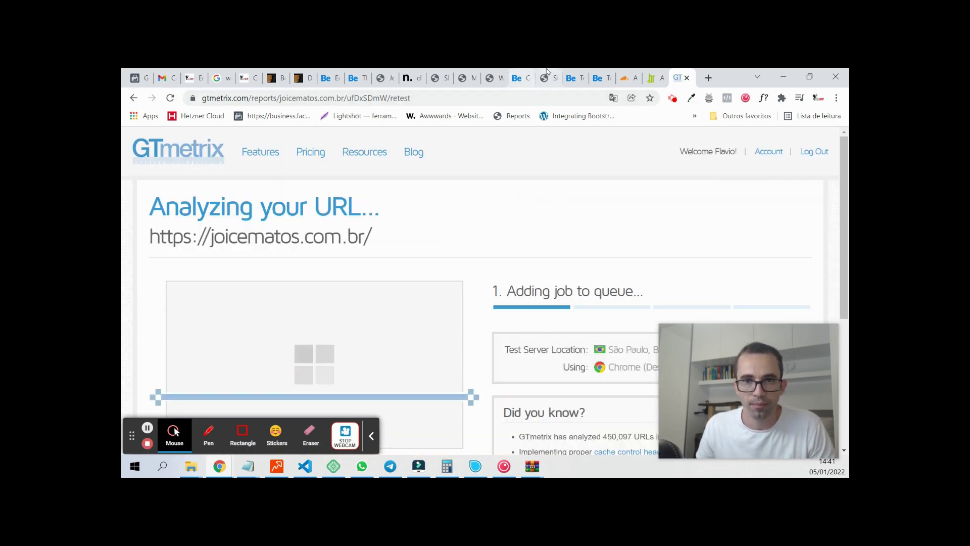
Step: Check the live homepage and the WordPress menus tab while the re-test runs
click(575, 72)
scroll(500, 283, up, 5)
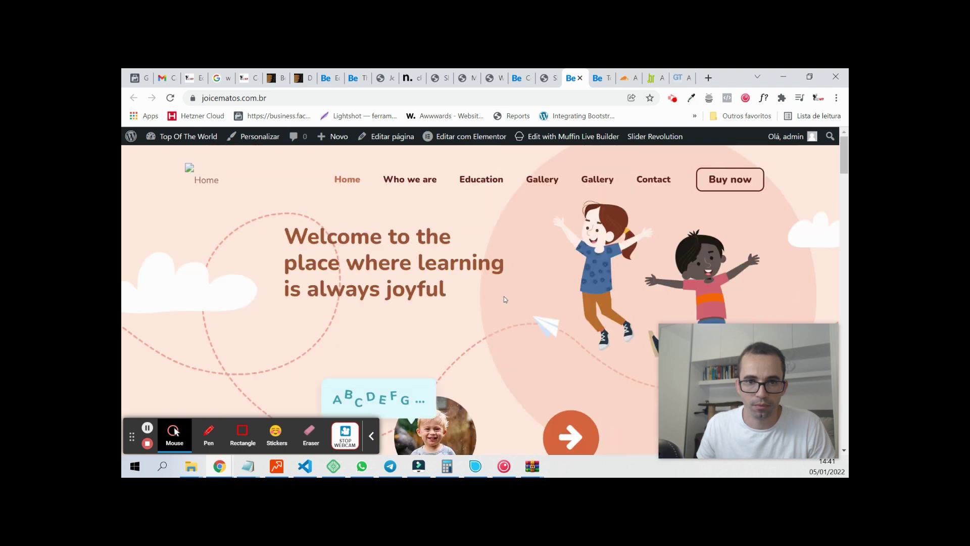
click(686, 74)
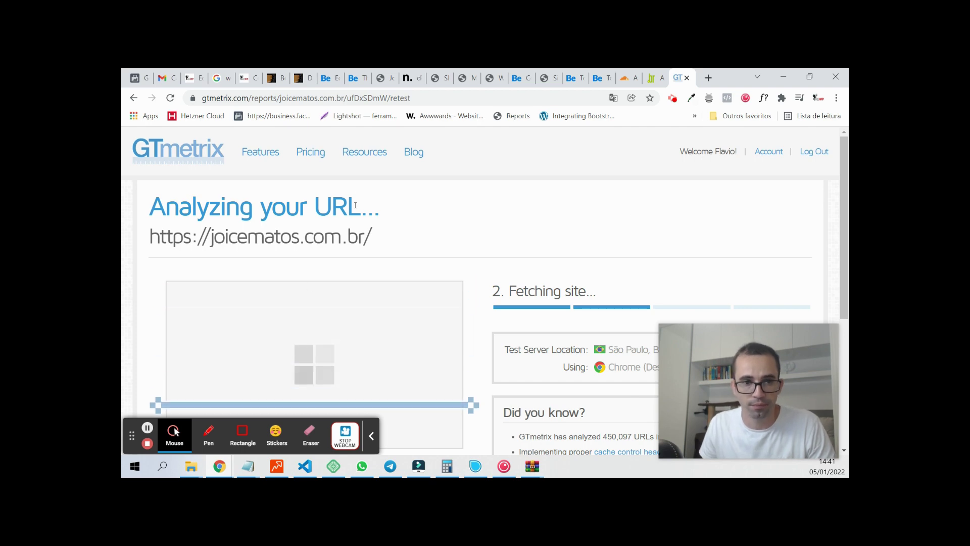
click(488, 77)
click(441, 78)
click(464, 77)
Step: Review the finished re-test report: grade A, 90% performance, 99% structure, 1.4s LCP
click(681, 77)
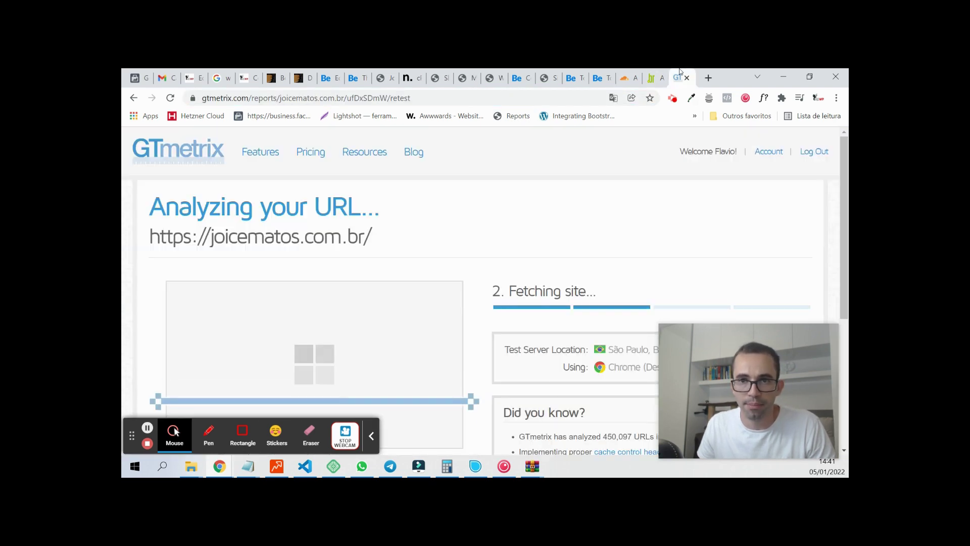
scroll(542, 211, down, 4)
scroll(357, 288, up, 3)
click(148, 428)
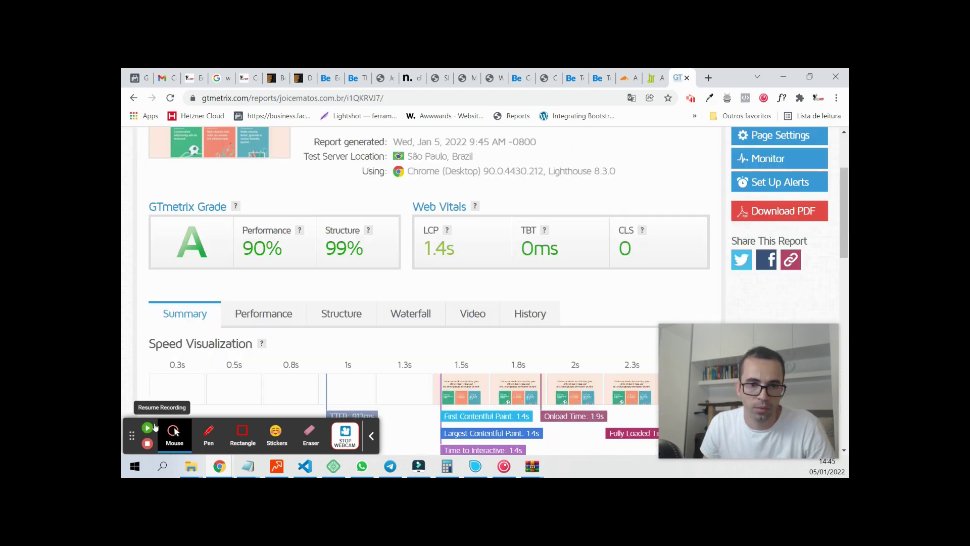
scroll(363, 224, down, 3)
scroll(363, 224, up, 5)
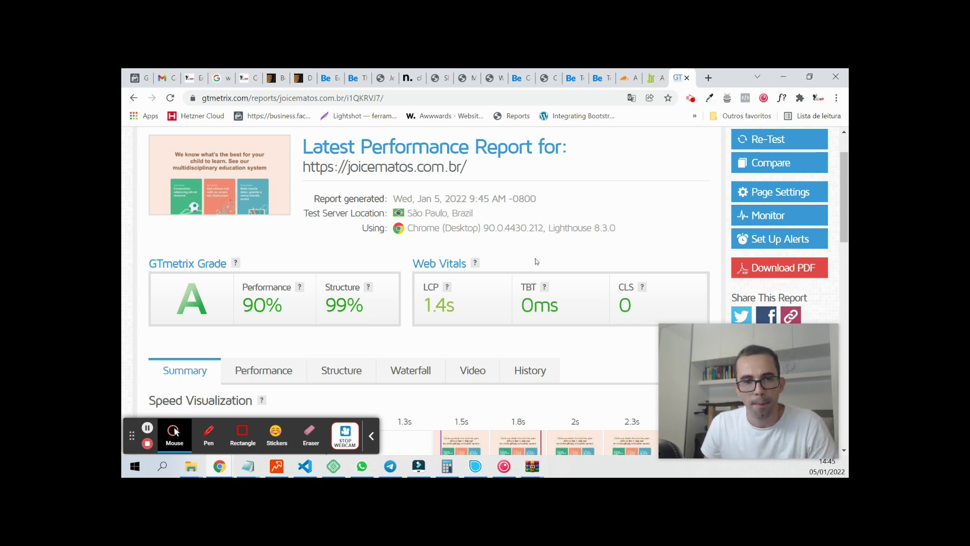
scroll(426, 245, up, 2)
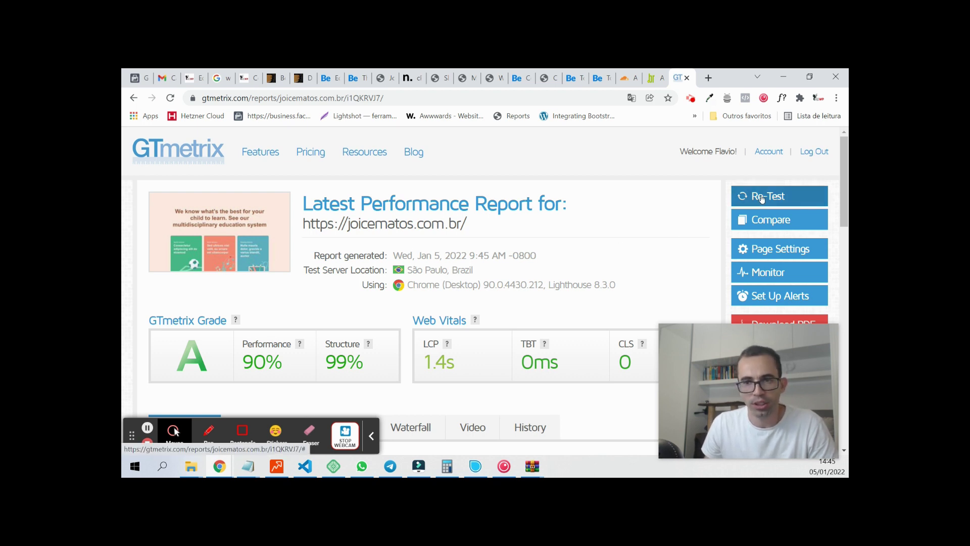
Step: Run another re-test: grade A, 94% performance, 100% structure, 1.2s LCP, 0ms TBT, CLS 0
scroll(505, 233, down, 3)
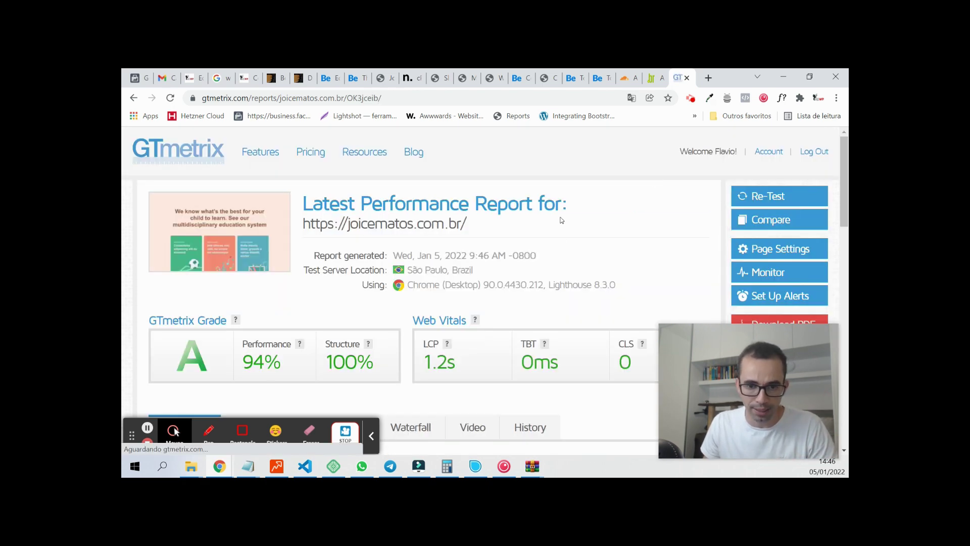
scroll(563, 246, down, 3)
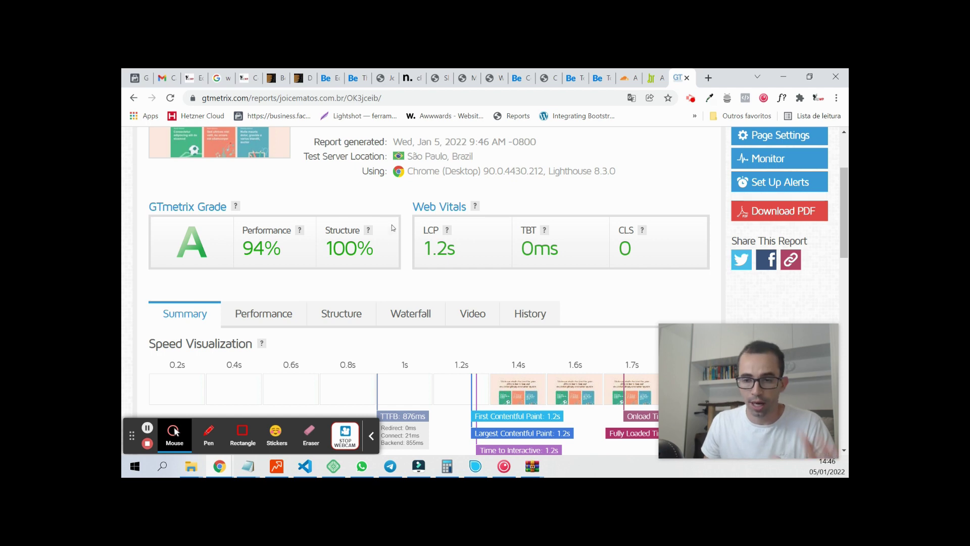
Step: Inspect the 404 kindergarten4-footer-bg.png request in the Waterfall and close its Not Found tab
scroll(392, 225, up, 3)
scroll(363, 246, down, 3)
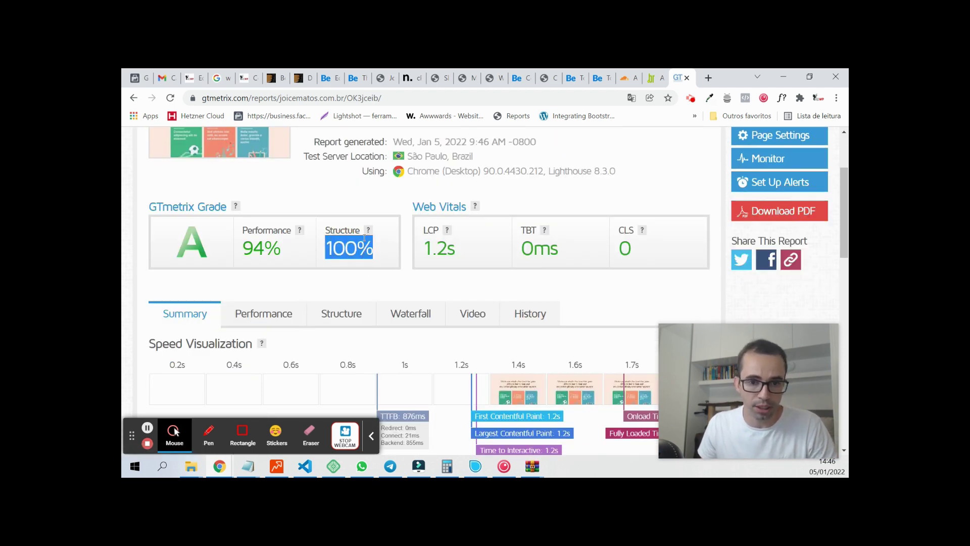
scroll(366, 238, down, 8)
scroll(329, 247, up, 7)
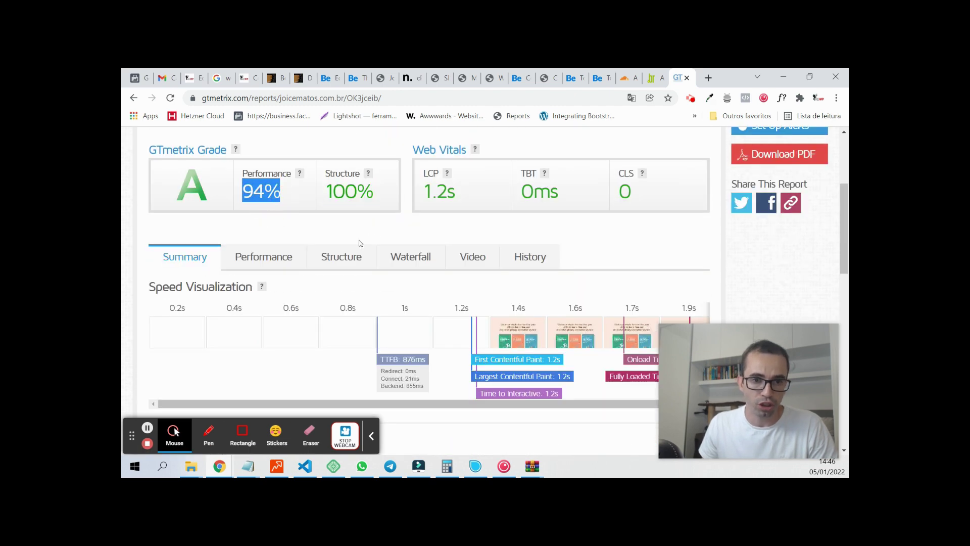
click(399, 260)
scroll(399, 260, down, 8)
scroll(423, 241, up, 5)
scroll(252, 214, down, 4)
mouse_move(645, 222)
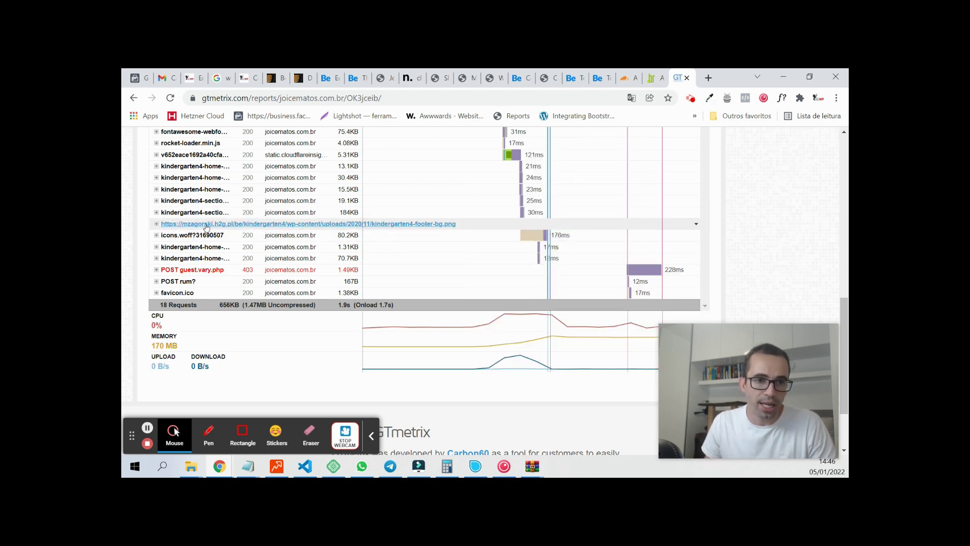
click(251, 226)
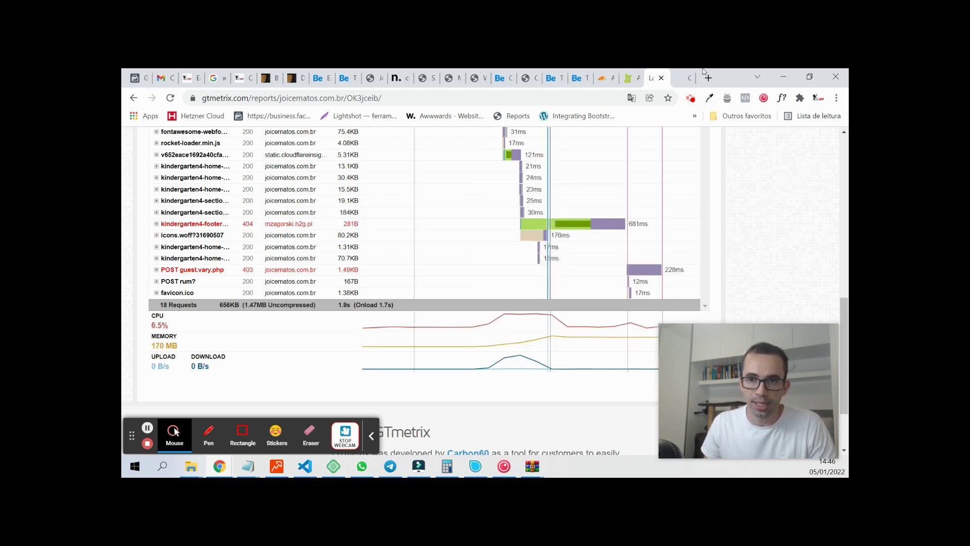
click(677, 79)
click(685, 78)
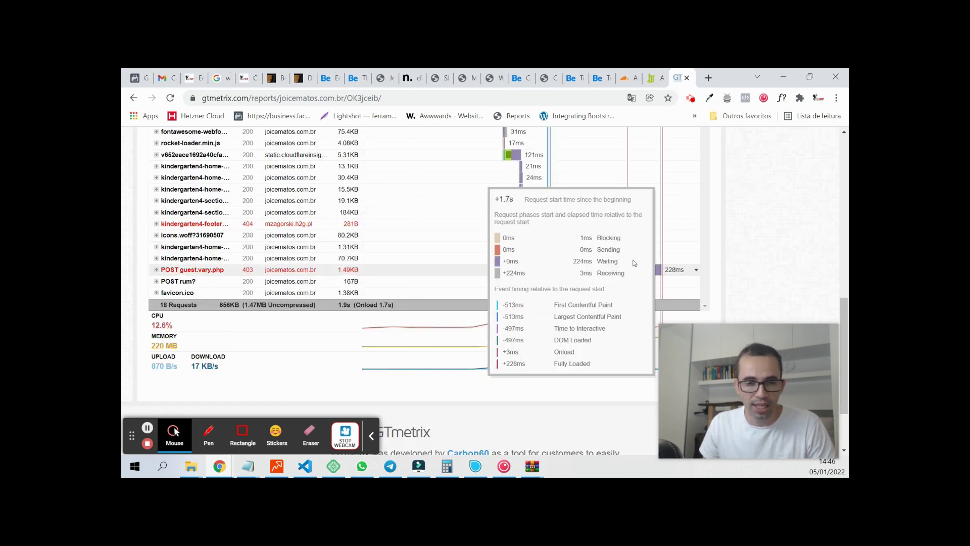
Step: Return to the Summary view: grade A, 94% performance, 100% structure, 1.9s fully loaded
scroll(606, 237, up, 5)
scroll(616, 238, up, 3)
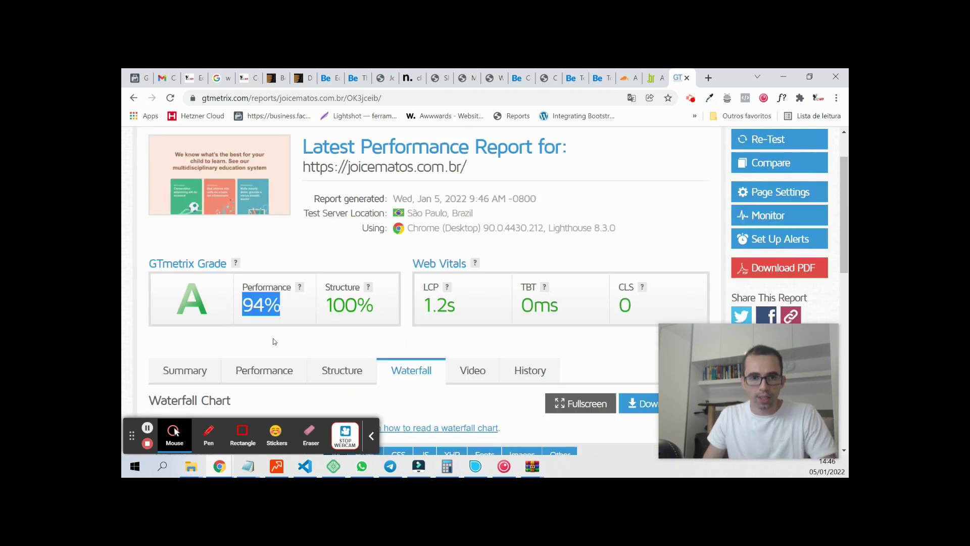
click(185, 378)
scroll(390, 204, down, 10)
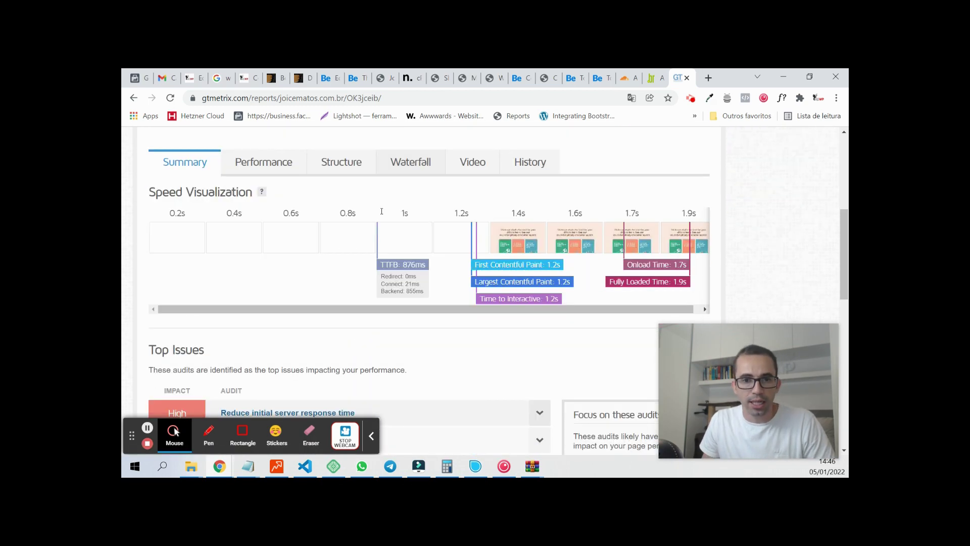
scroll(391, 204, up, 8)
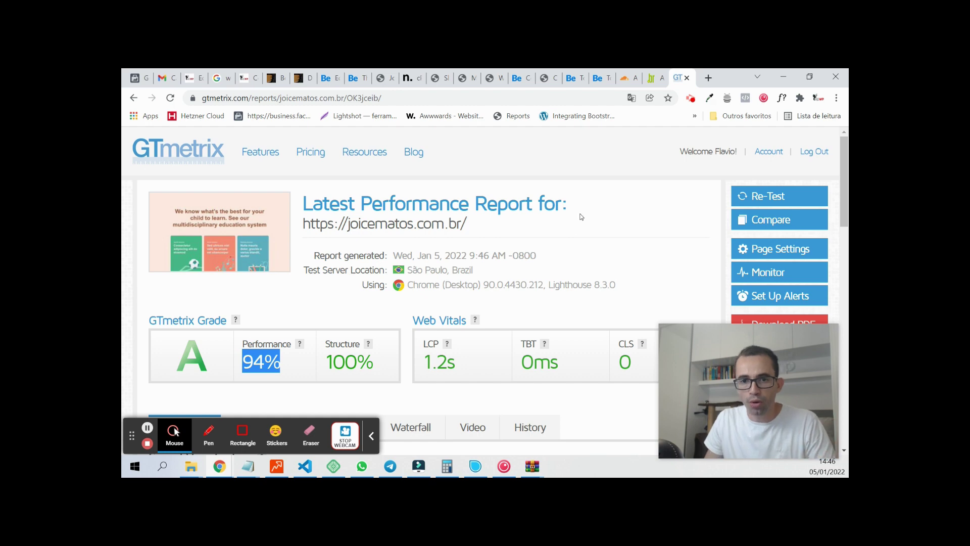
scroll(551, 236, down, 2)
scroll(556, 181, up, 2)
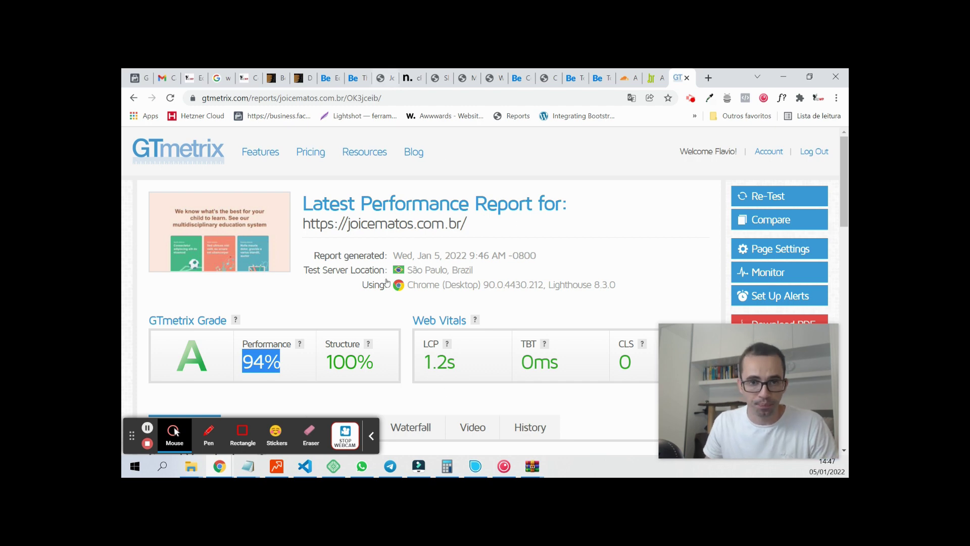
Step: Tick 'Otimização de Performance do site' and 'Otimização de Segurança do site' on the Checkli checklist
mouse_move(219, 466)
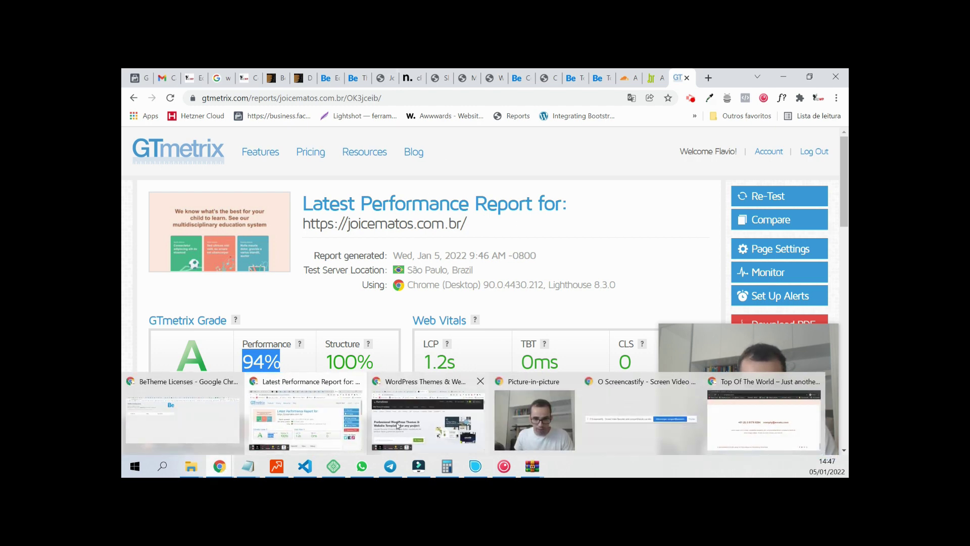
mouse_move(398, 426)
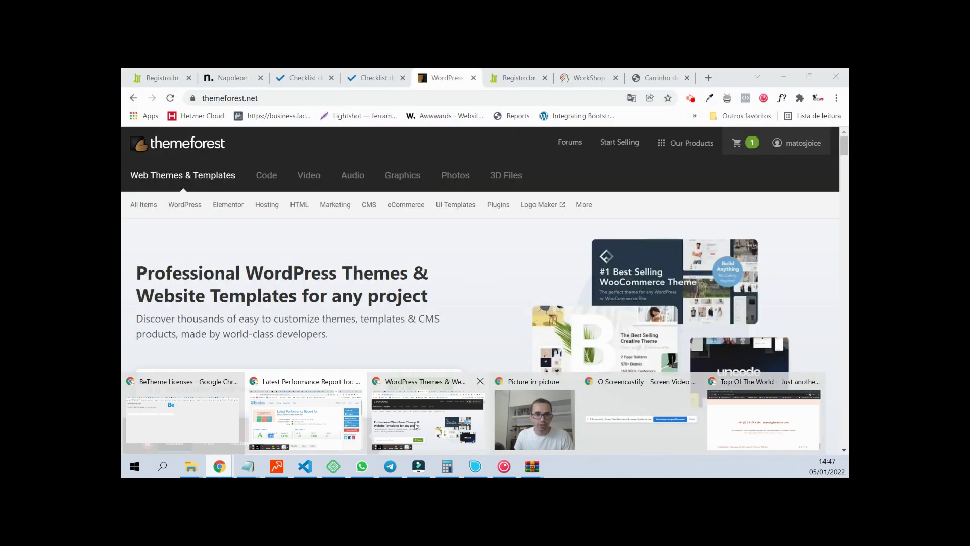
click(399, 426)
click(389, 73)
scroll(303, 202, down, 1)
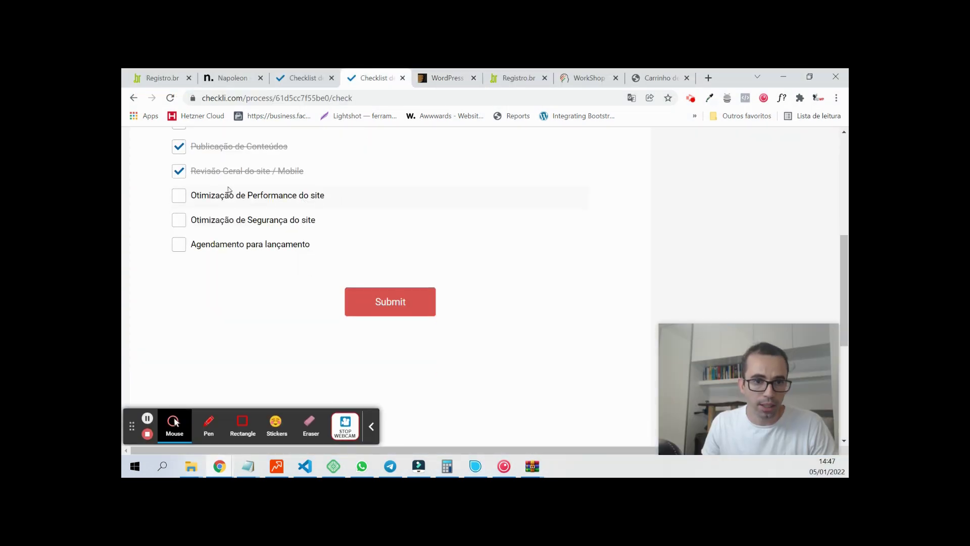
click(180, 197)
click(181, 220)
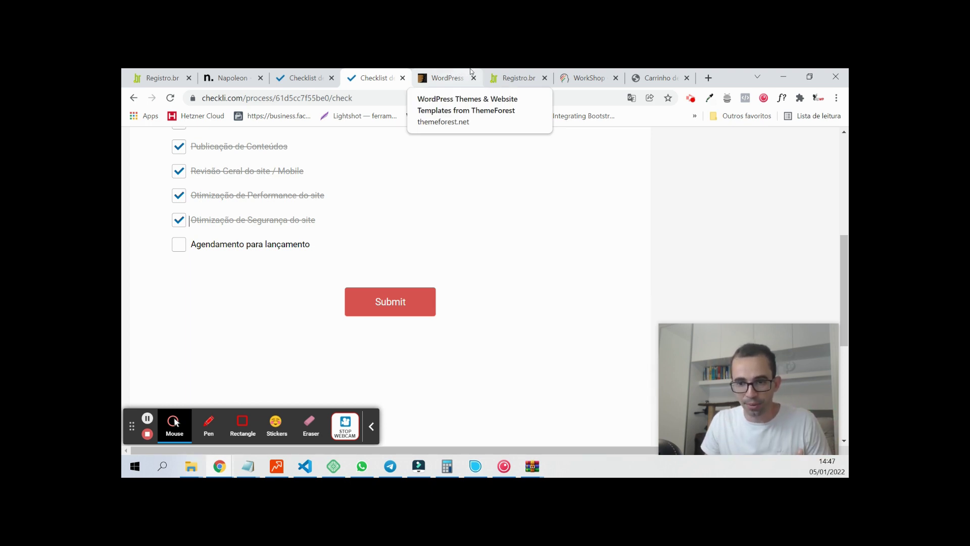
Step: Browse the ThemeForest, hosting cart and Napoleon hosting plans tabs
click(303, 78)
click(374, 77)
click(442, 77)
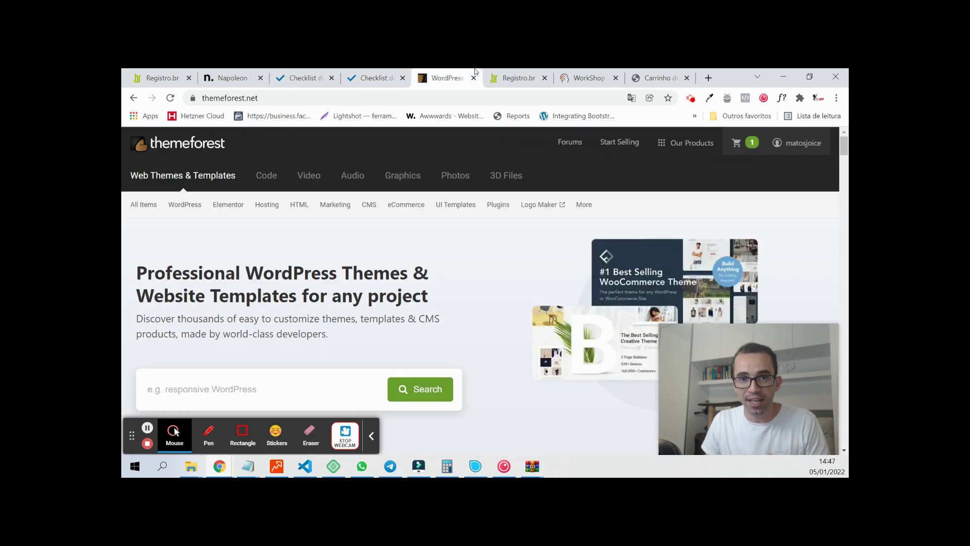
click(532, 71)
click(665, 72)
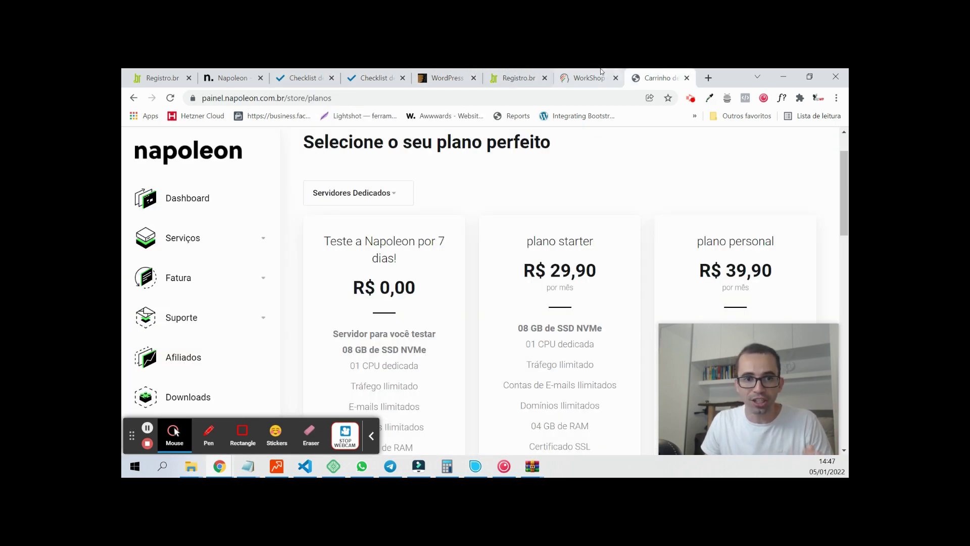
mouse_move(219, 466)
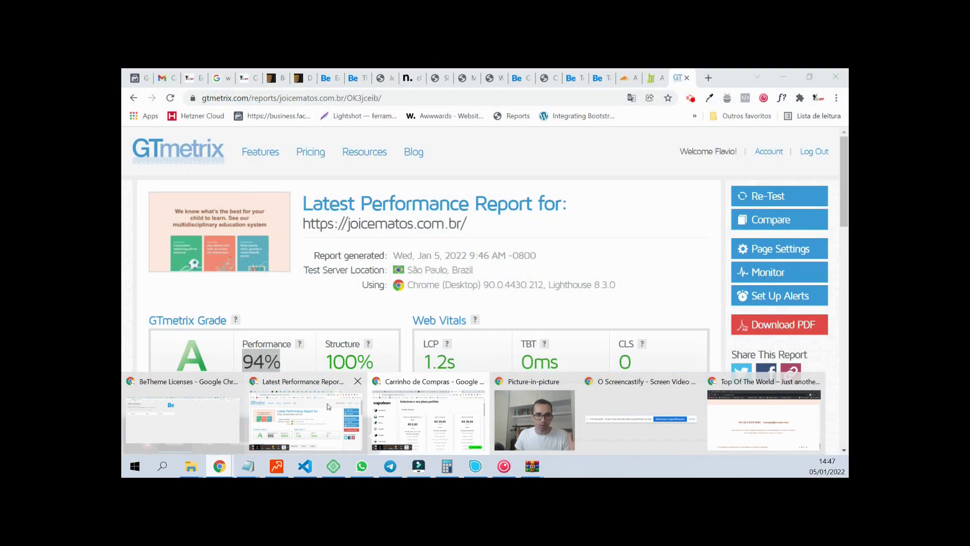
Step: Switch to the site's WordPress admin and open the Plugins > Adicionar novo page
click(328, 404)
click(334, 71)
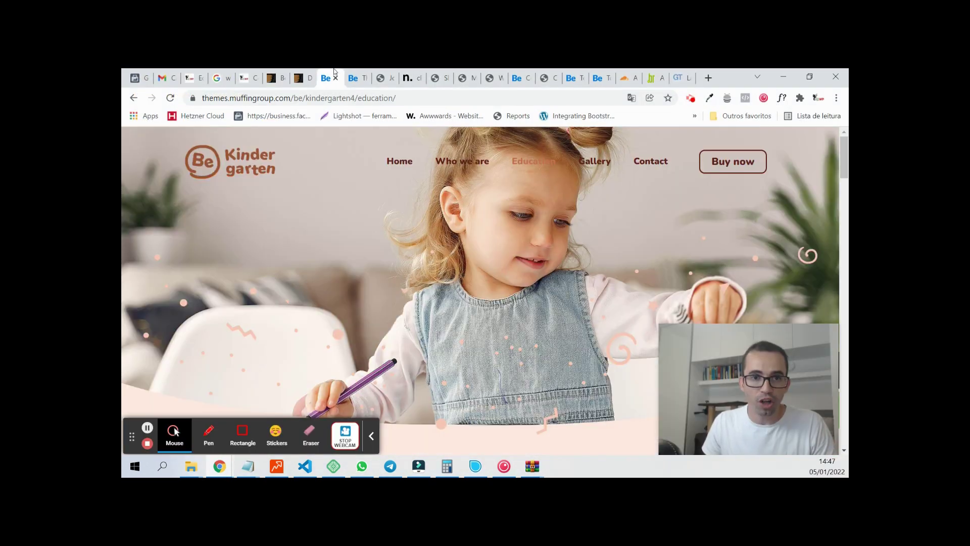
click(354, 73)
click(543, 74)
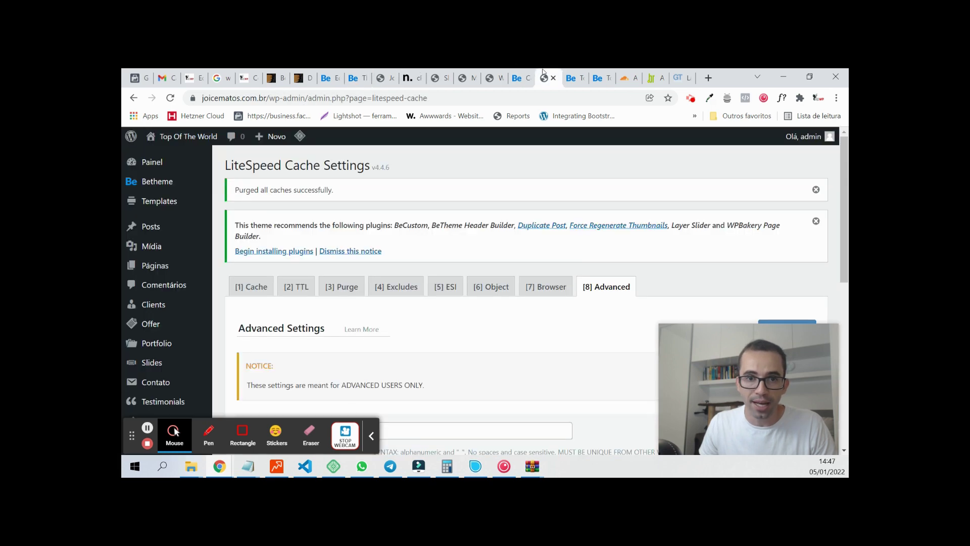
scroll(168, 288, down, 1)
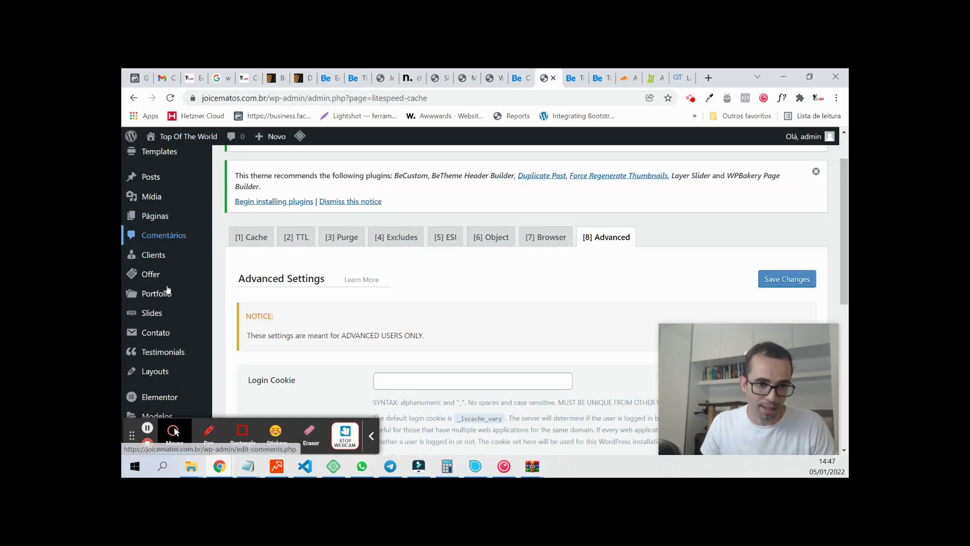
scroll(168, 288, down, 1)
scroll(159, 288, down, 1)
mouse_move(154, 340)
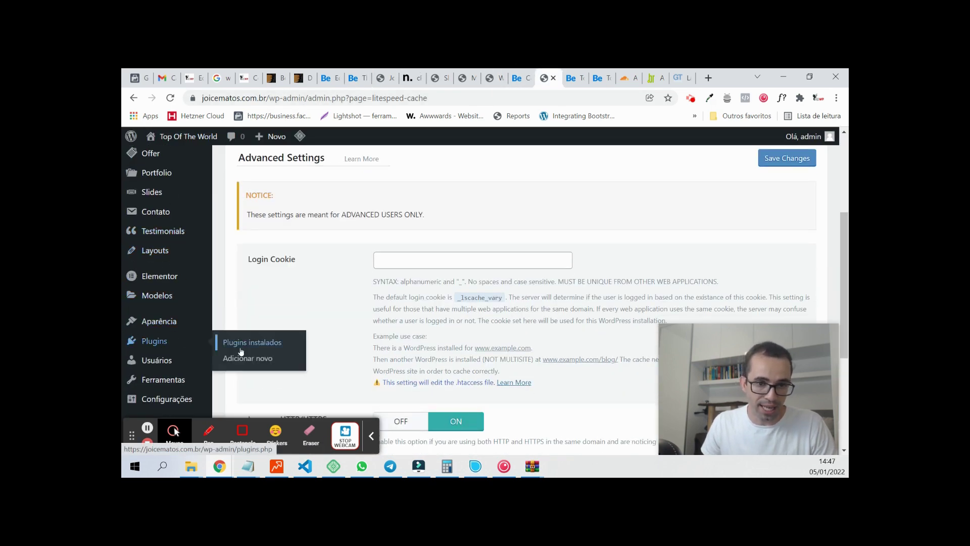
click(245, 357)
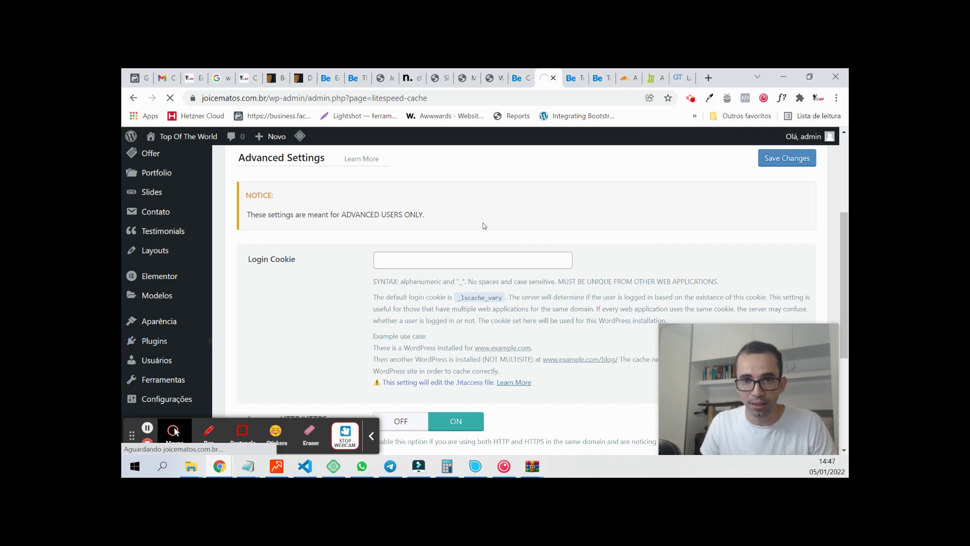
Step: Search 'res', install and activate WP Reset, then go to its tools page
click(722, 255)
text(reset)
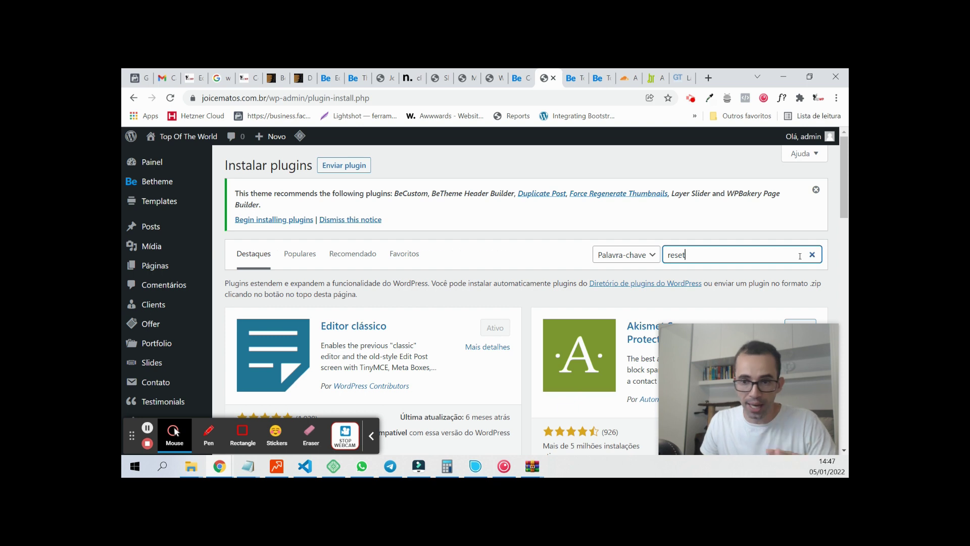
scroll(738, 259, down, 1)
click(454, 267)
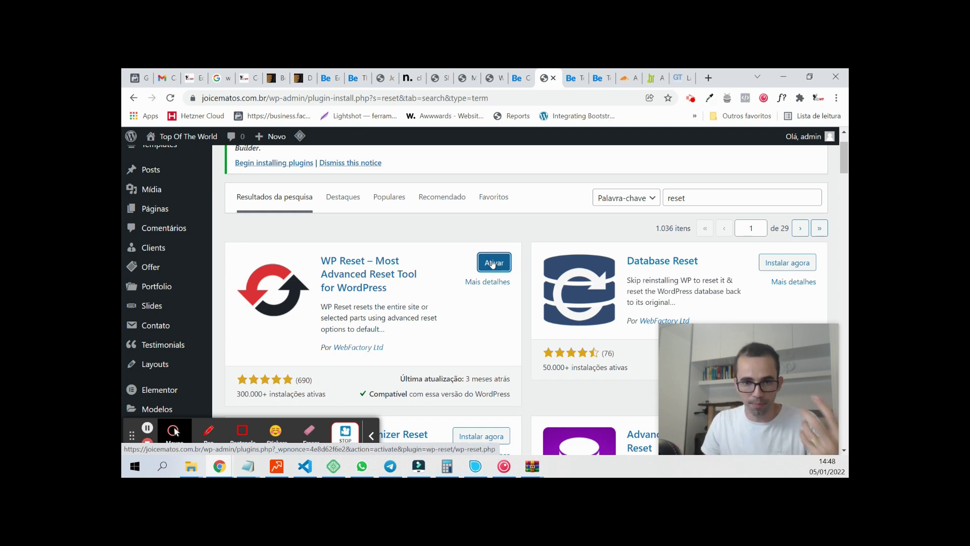
click(493, 264)
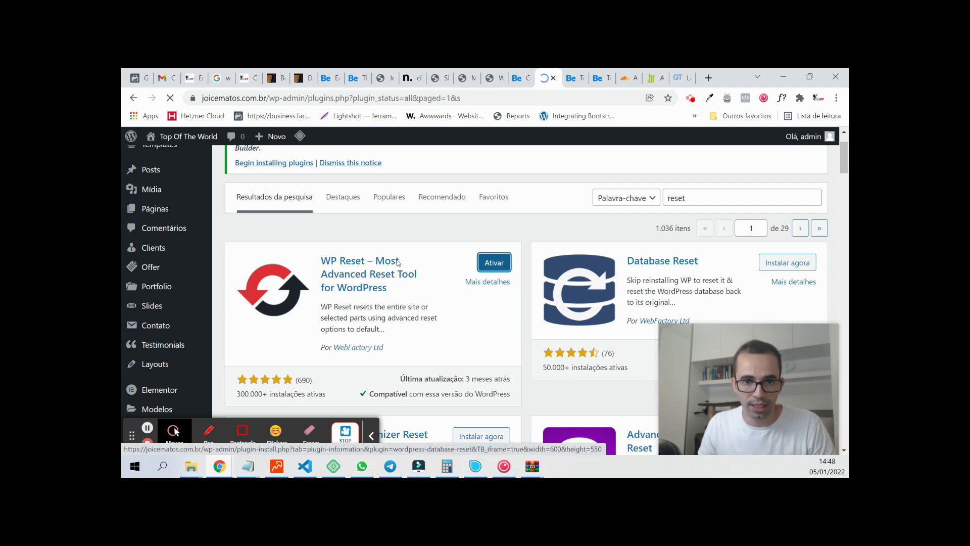
scroll(152, 323, down, 3)
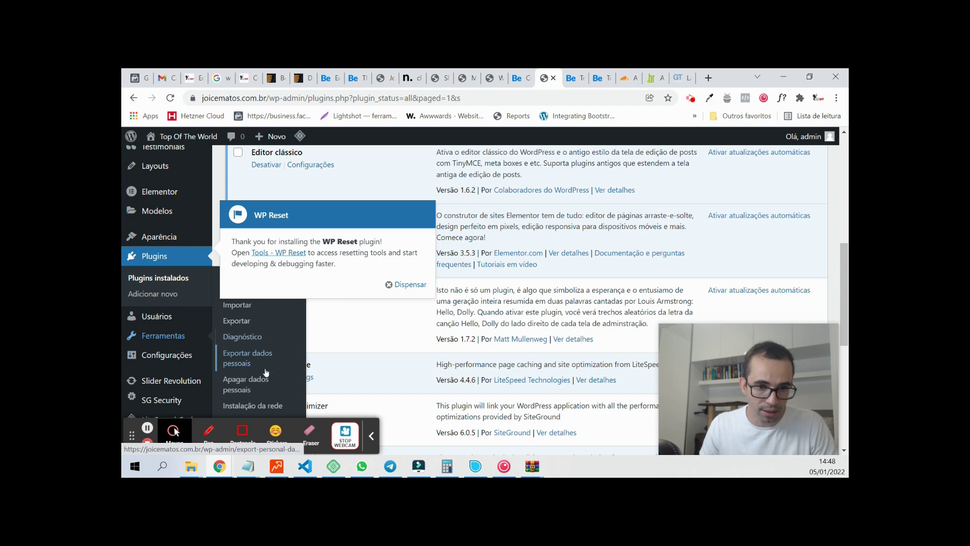
scroll(229, 372, down, 2)
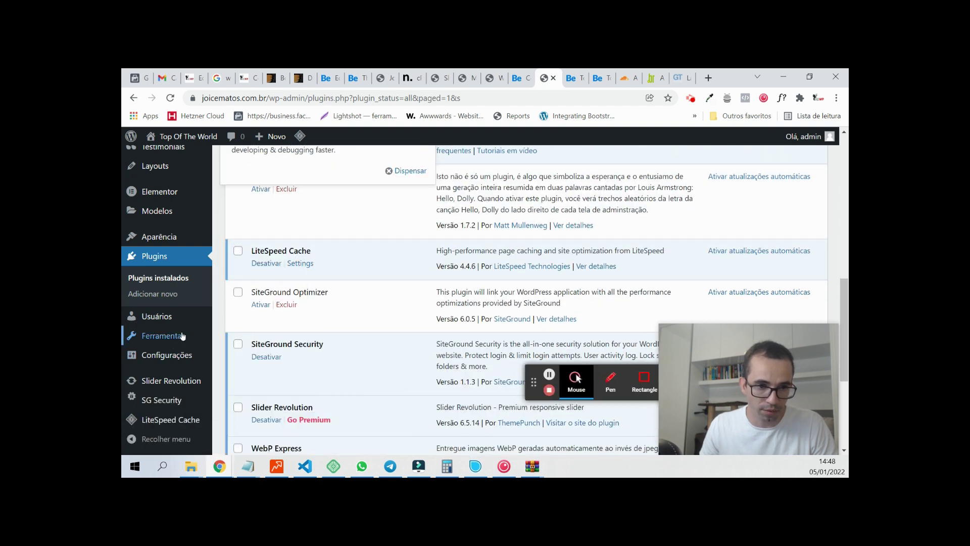
mouse_move(167, 336)
click(251, 424)
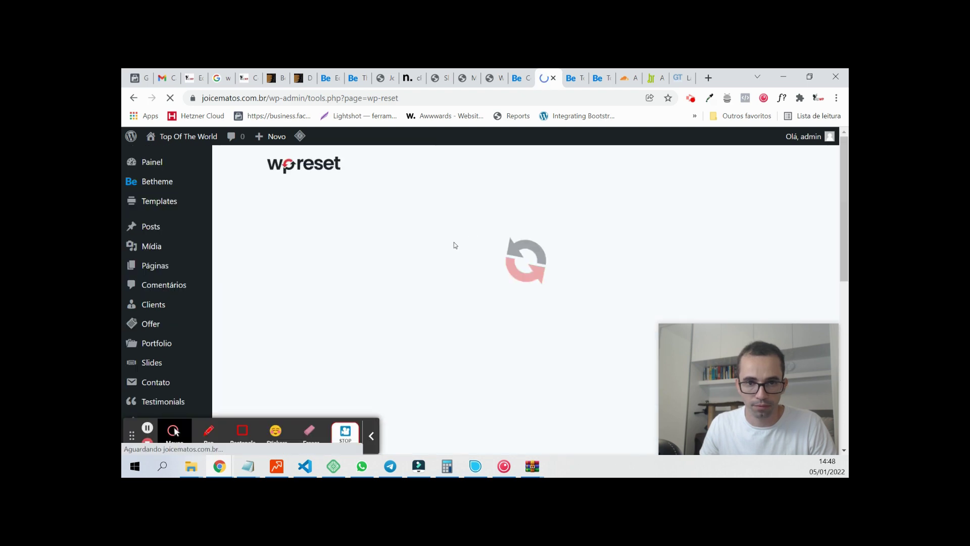
Step: Type 'reset' in the confirmation field and reset WordPress to defaults with WP Reset
scroll(453, 242, down, 5)
scroll(444, 251, down, 10)
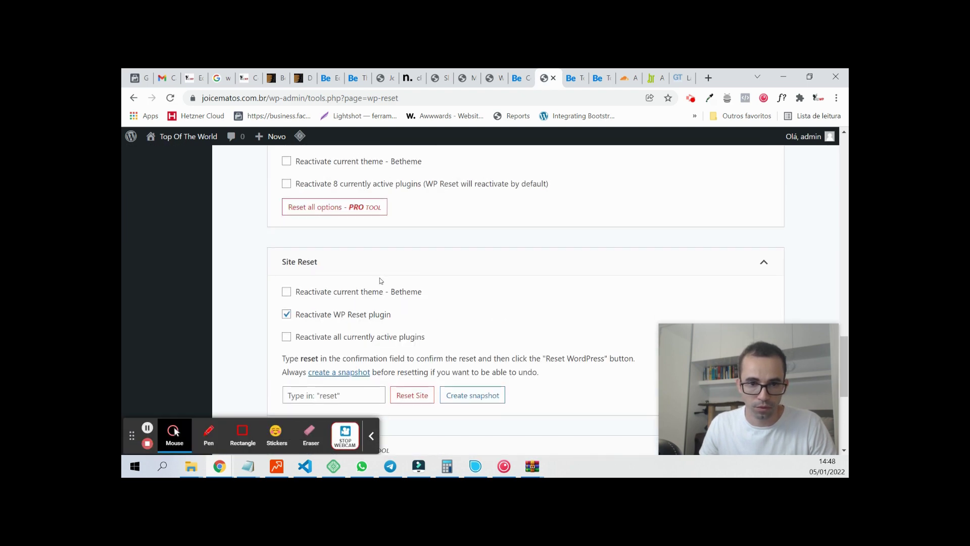
click(334, 227)
text(re)
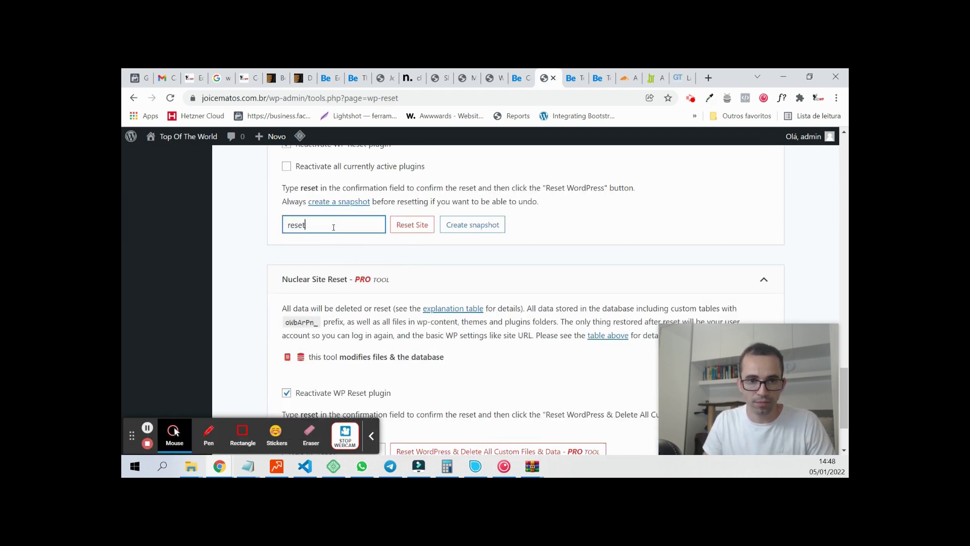
text(set)
click(412, 224)
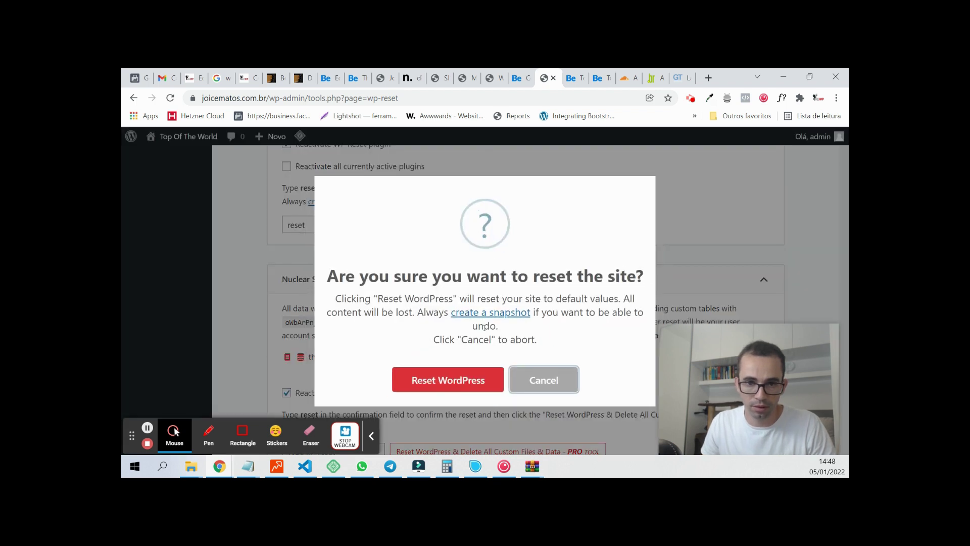
click(463, 376)
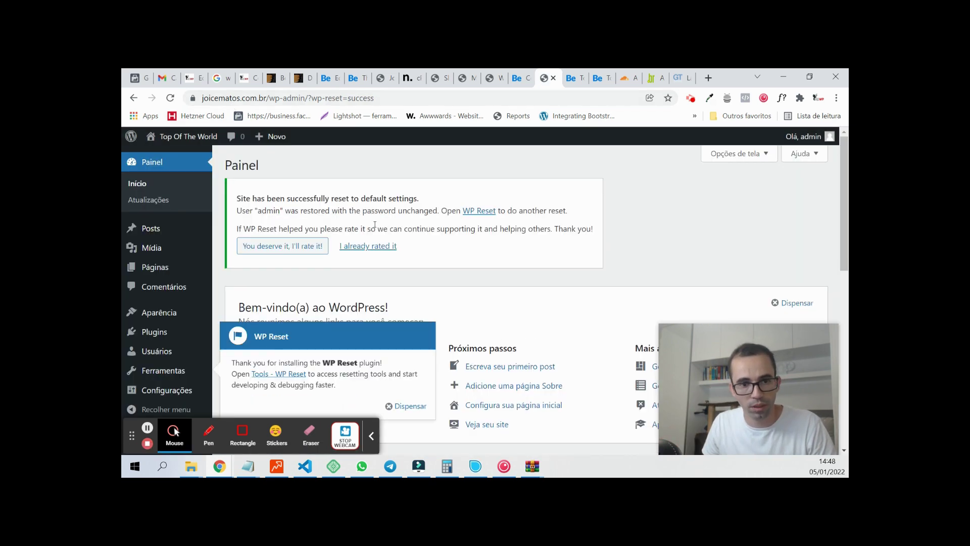
Step: Dismiss the WP Reset welcome notice and check the reset site's front page
scroll(408, 231, down, 6)
click(409, 406)
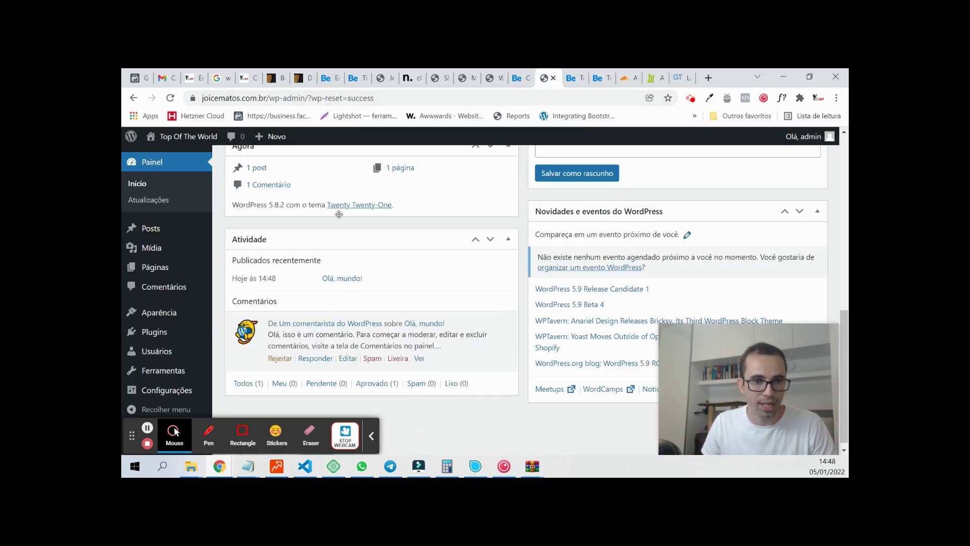
click(202, 152)
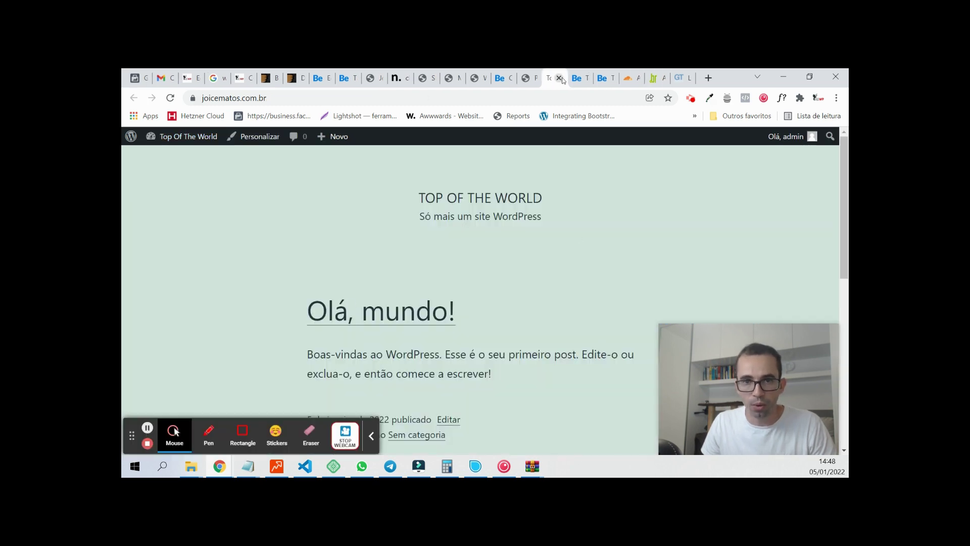
click(560, 77)
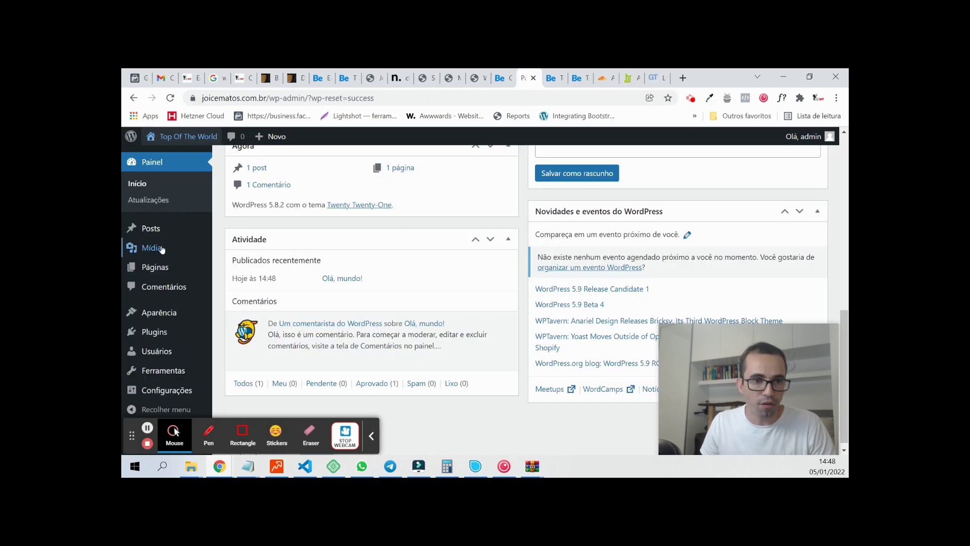
Step: Paste the purchase code into Betheme and register the theme
mouse_move(162, 312)
click(267, 313)
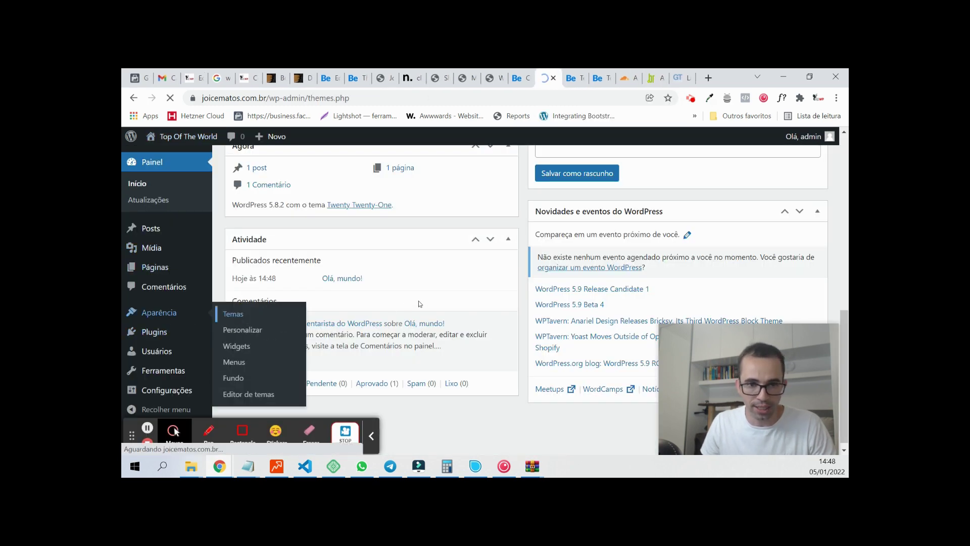
scroll(505, 303, down, 3)
scroll(495, 258, up, 1)
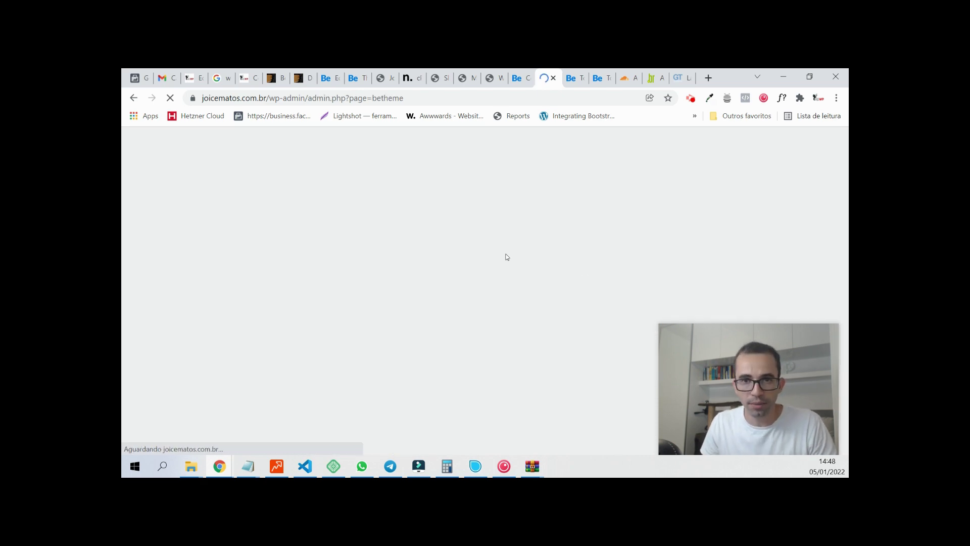
scroll(388, 301, down, 3)
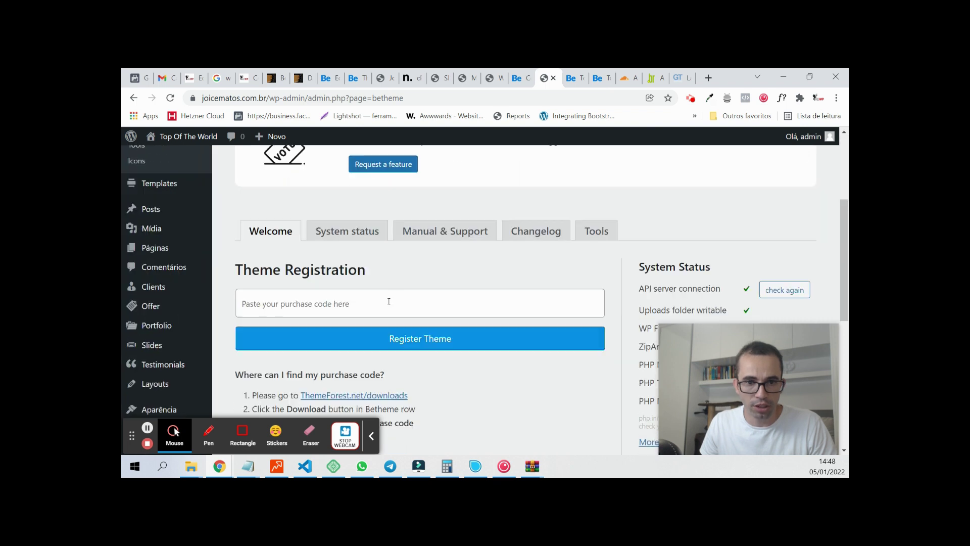
click(325, 298)
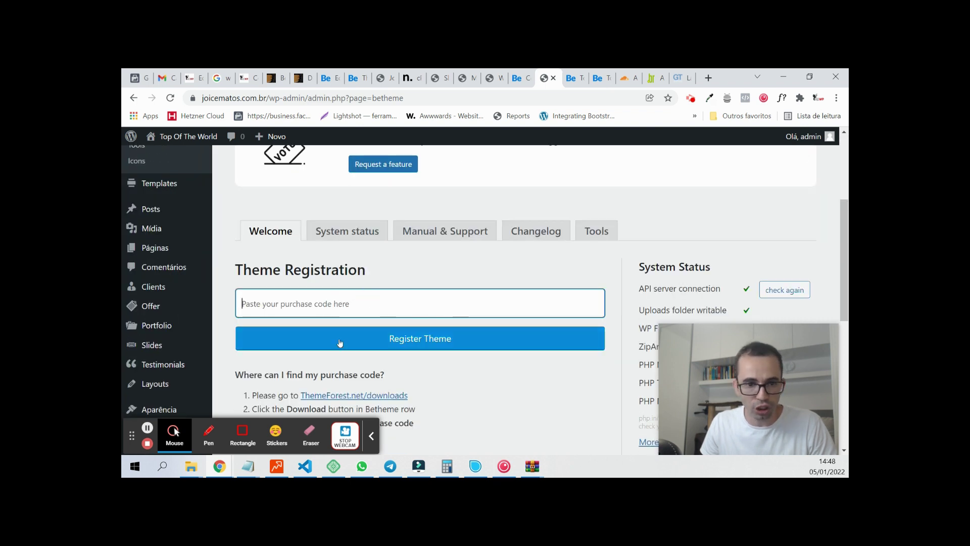
click(312, 300)
click(359, 330)
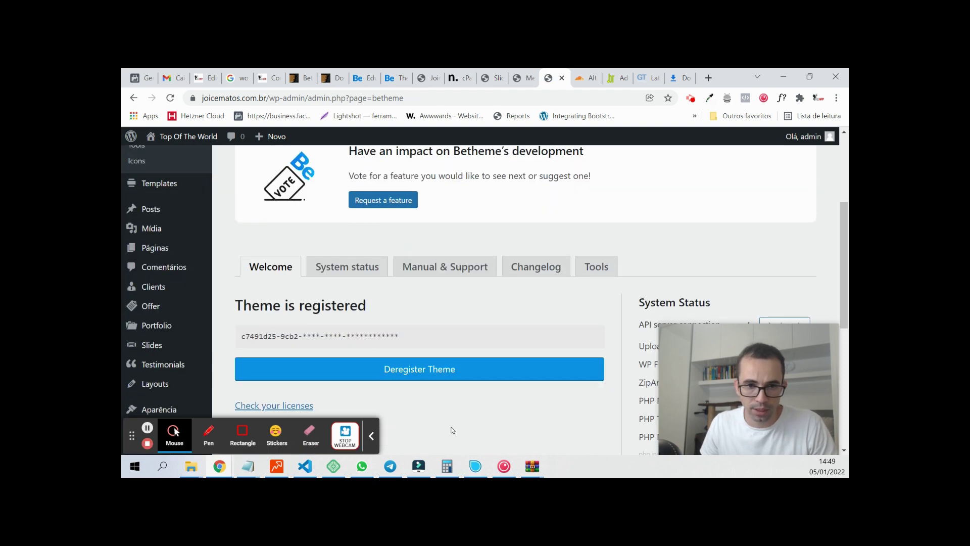
Step: Go to Betheme's Pre-built websites gallery
scroll(452, 416, down, 3)
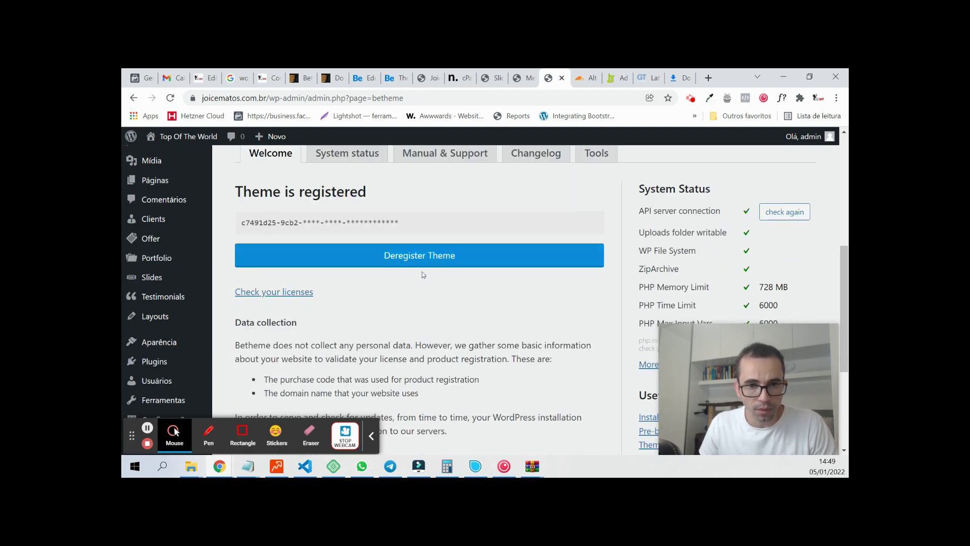
scroll(416, 263, up, 3)
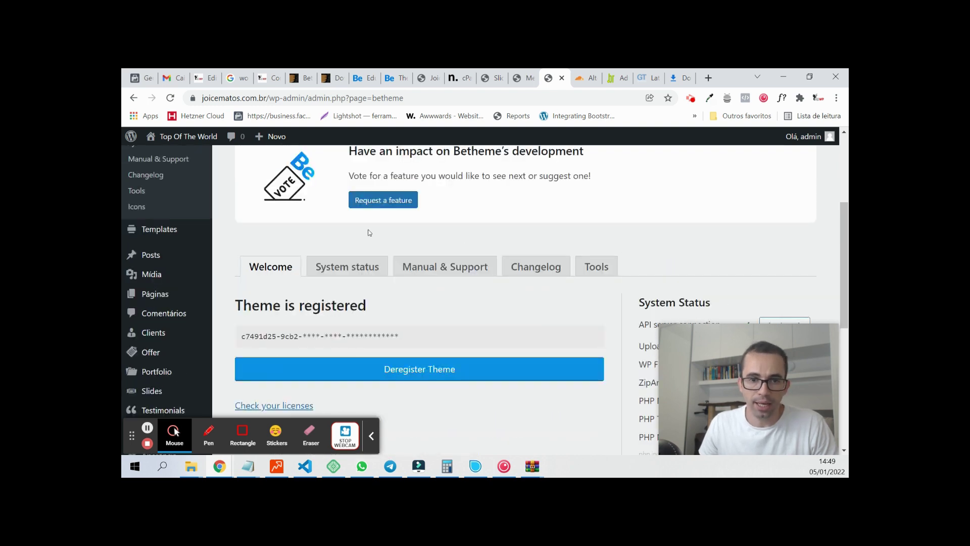
scroll(446, 237, up, 5)
click(159, 235)
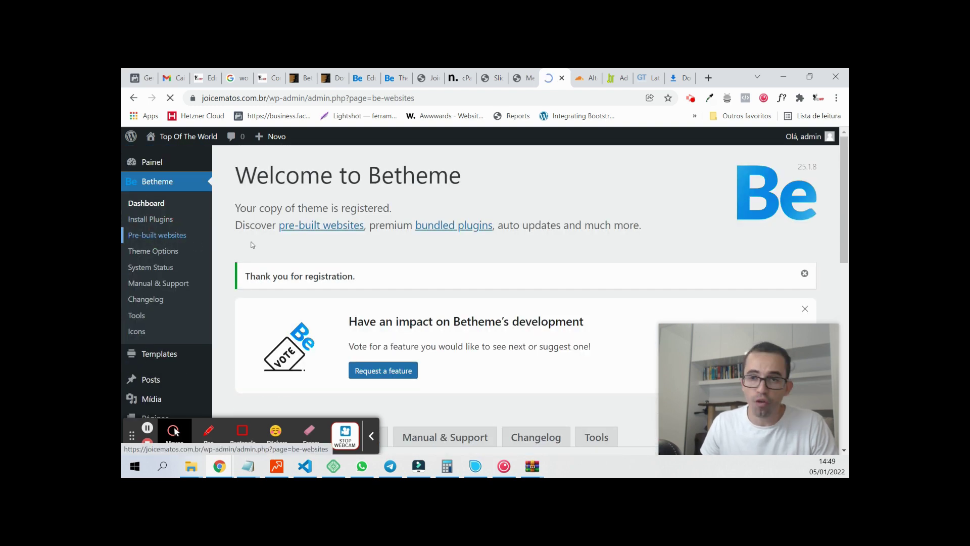
Step: Pick the Wallet 2 pre-built website and choose Elementor as its builder
scroll(523, 254, down, 2)
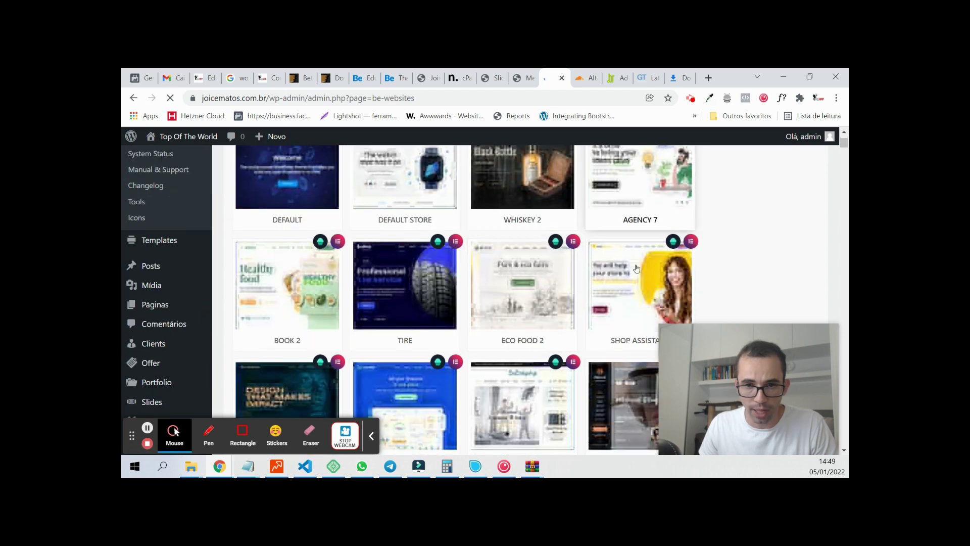
scroll(438, 233, up, 1)
scroll(438, 232, down, 2)
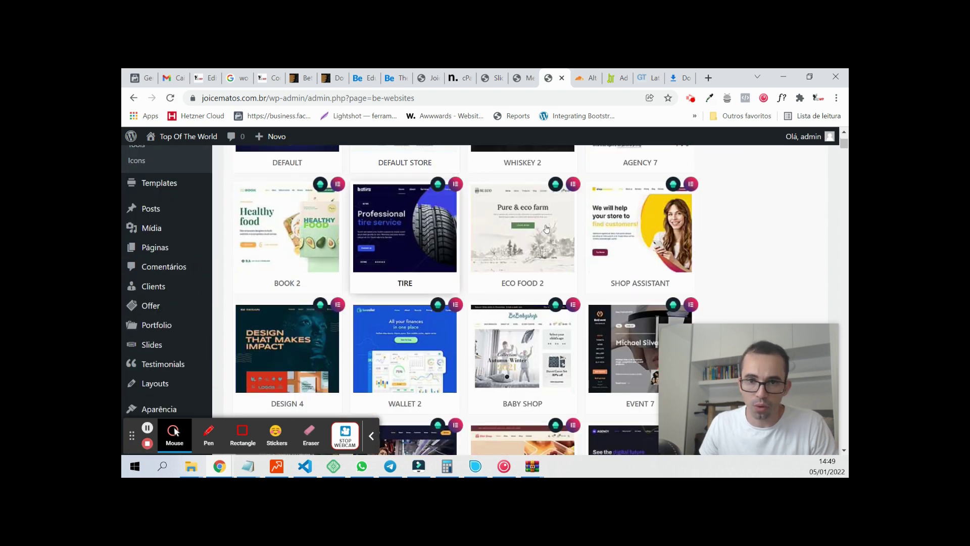
scroll(475, 219, down, 2)
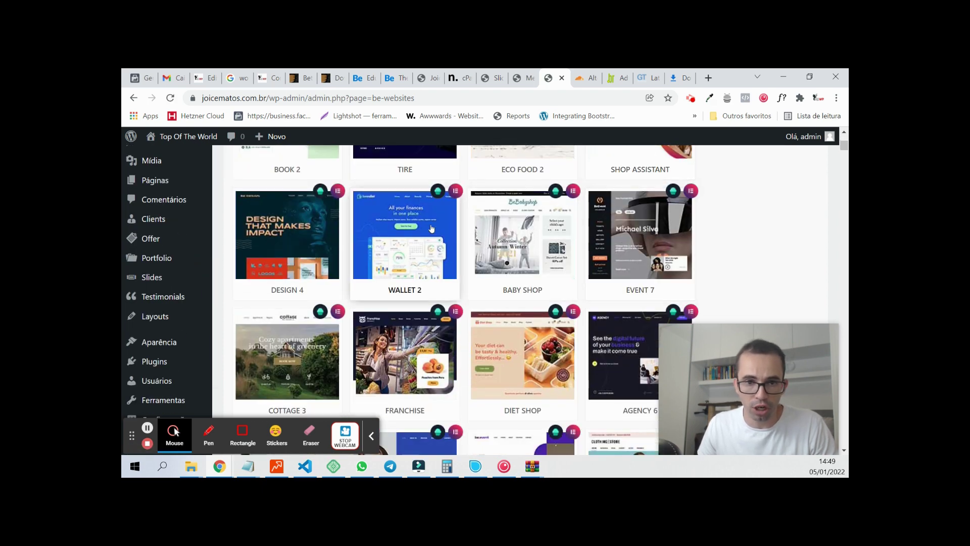
click(414, 221)
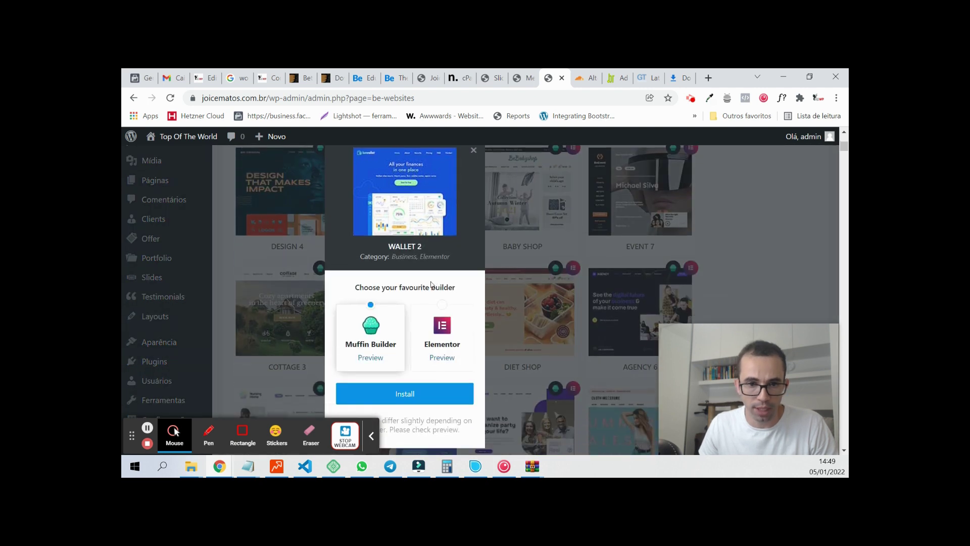
scroll(444, 212, down, 3)
click(452, 187)
scroll(447, 212, up, 2)
scroll(434, 262, down, 1)
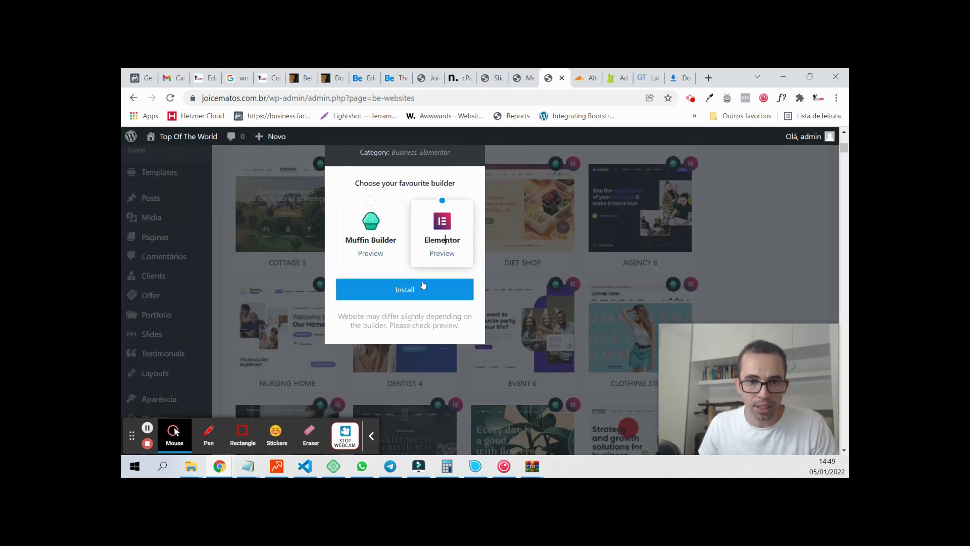
Step: Install the complete Wallet 2 site with media, skipping the database reset, then preview it
click(424, 285)
click(443, 304)
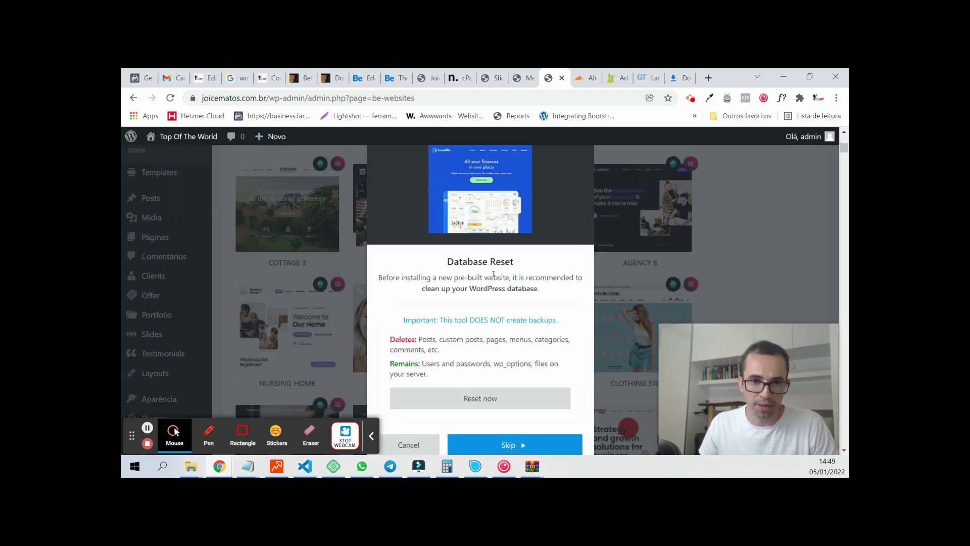
scroll(493, 330, down, 3)
click(511, 445)
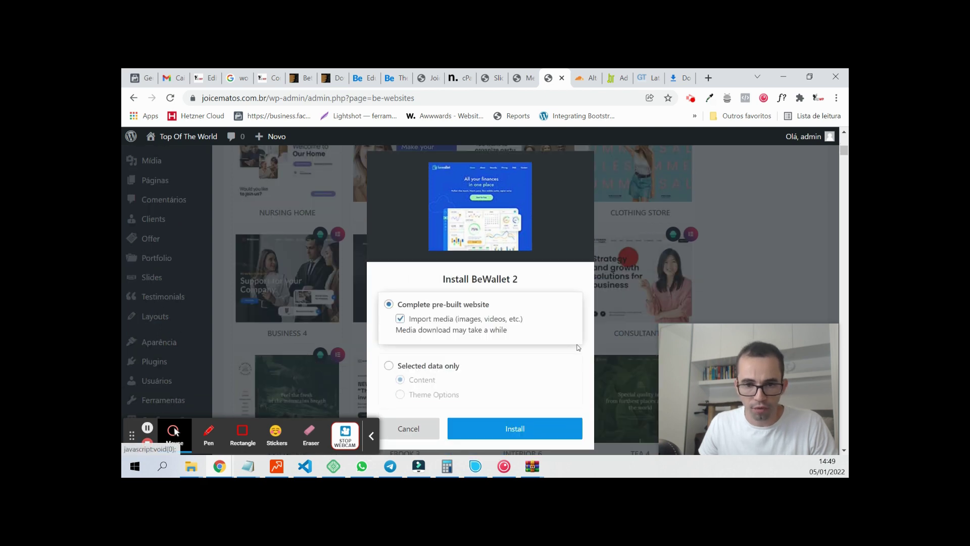
click(510, 432)
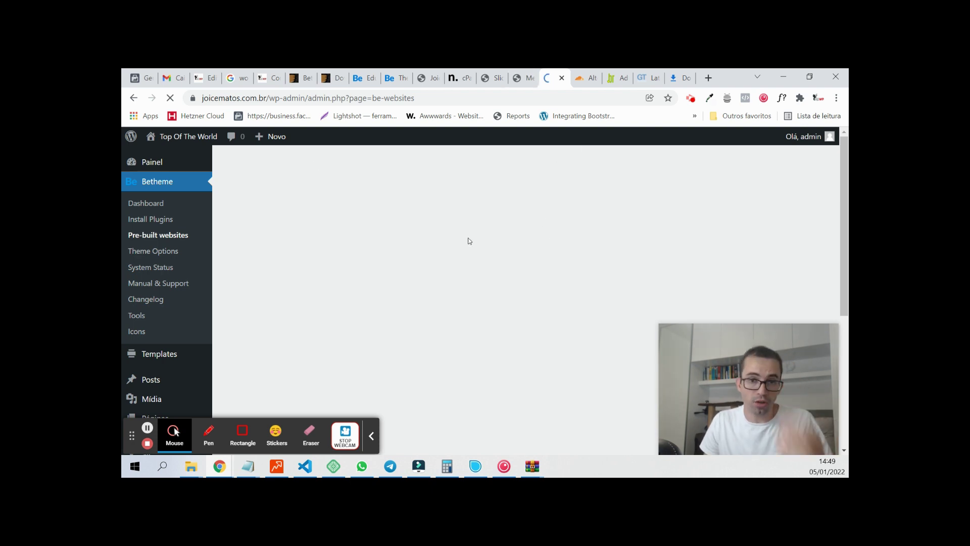
scroll(564, 339, down, 3)
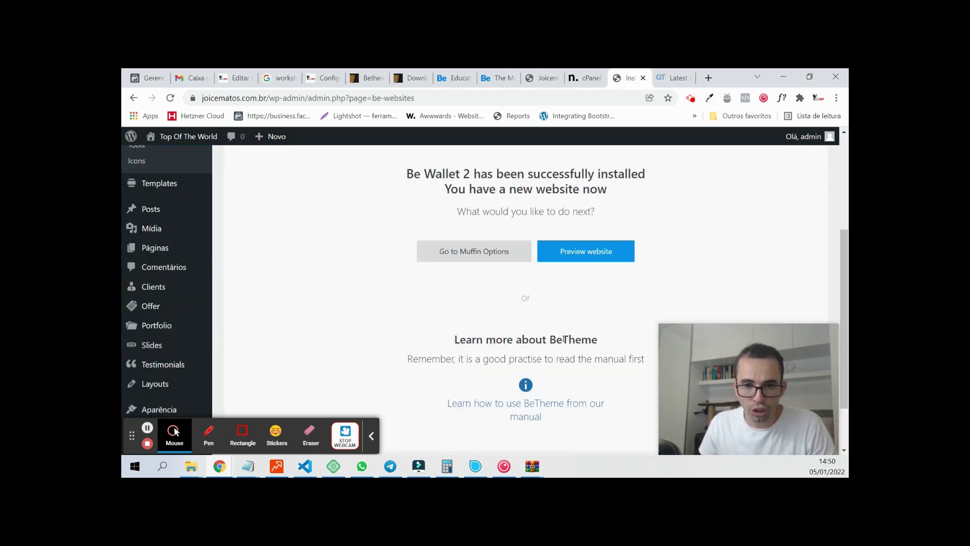
click(606, 259)
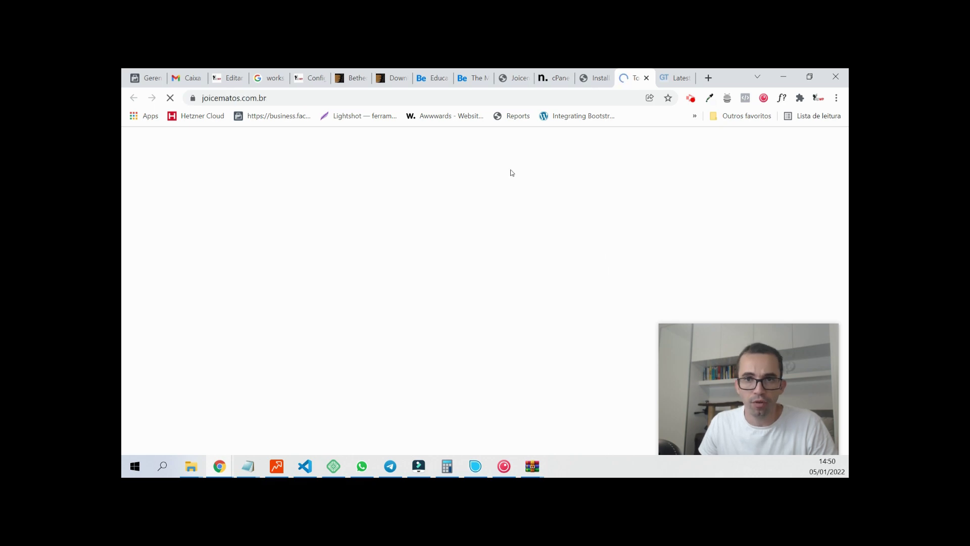
Step: Return to the WordPress admin tab and browse the installed plugins list
scroll(506, 253, down, 10)
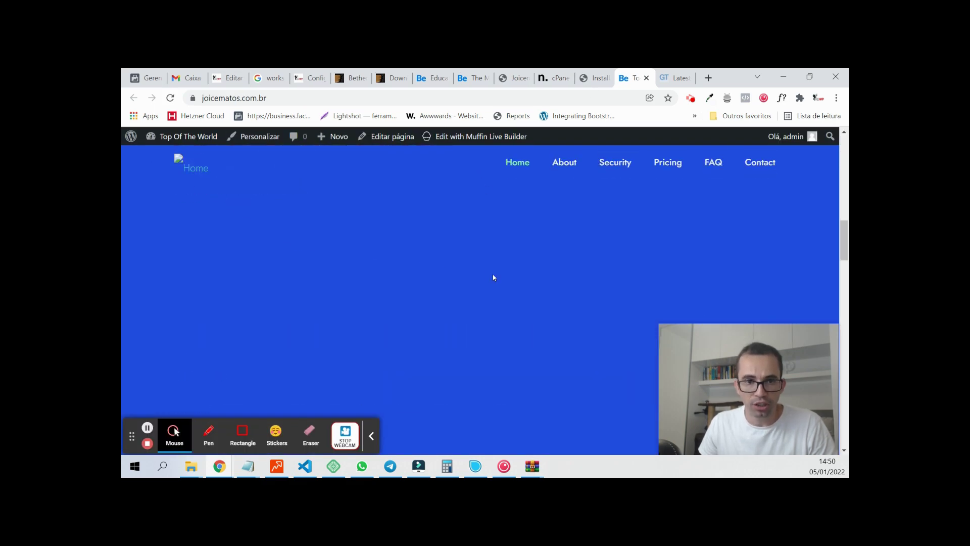
key(ctrl+shift+Tab)
scroll(253, 213, down, 2)
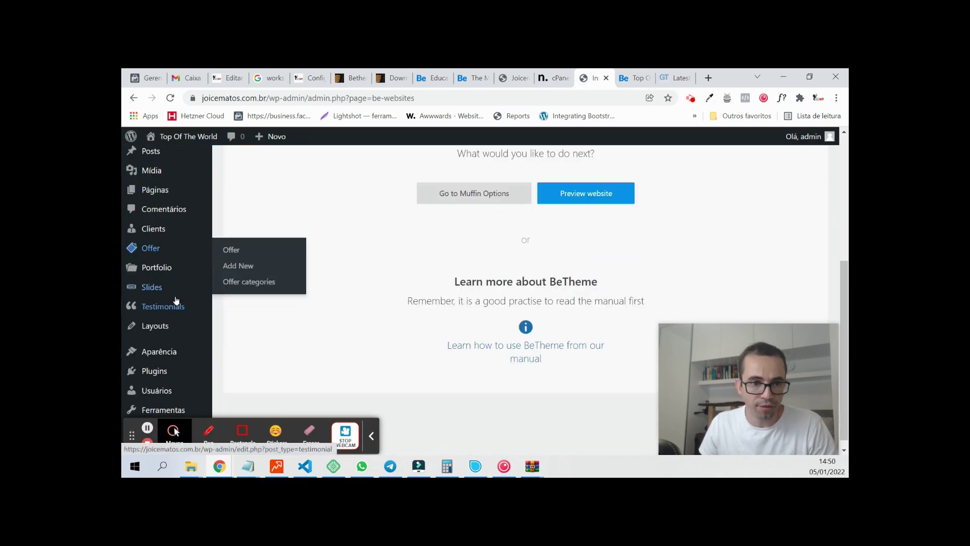
mouse_move(202, 361)
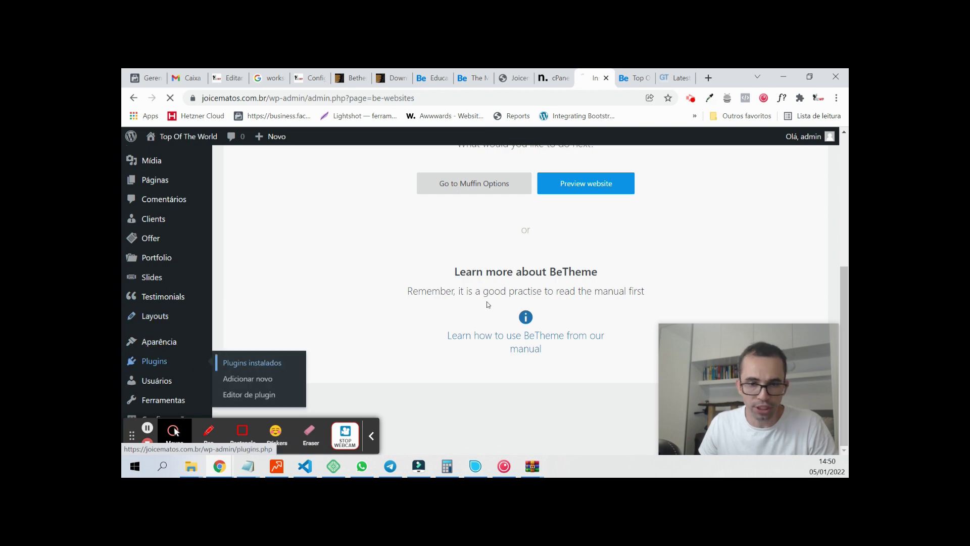
scroll(321, 244, down, 4)
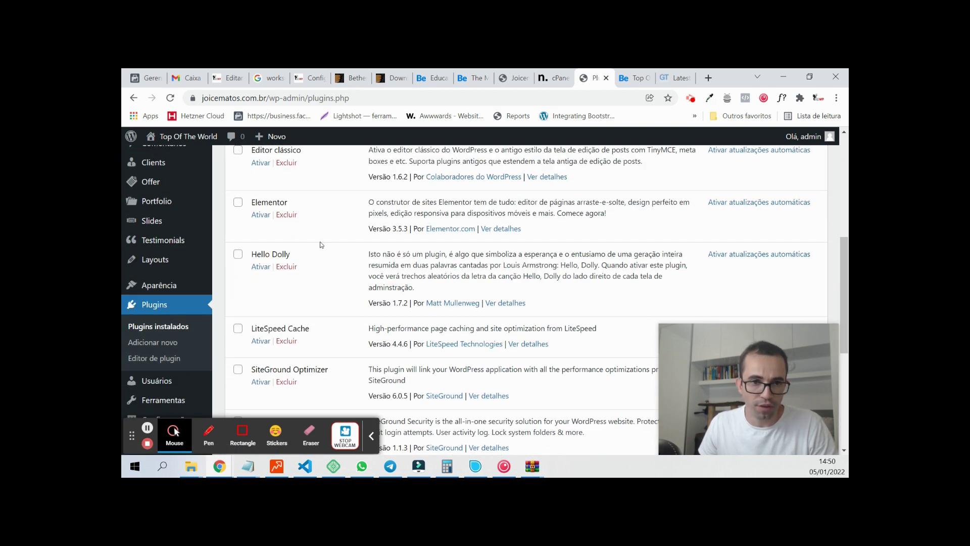
scroll(226, 337, up, 2)
scroll(246, 312, up, 1)
Step: Tick the checkboxes for Editor clássico, Contact Form 7 and LiteSpeed Cache as unused plugins
click(238, 320)
click(238, 281)
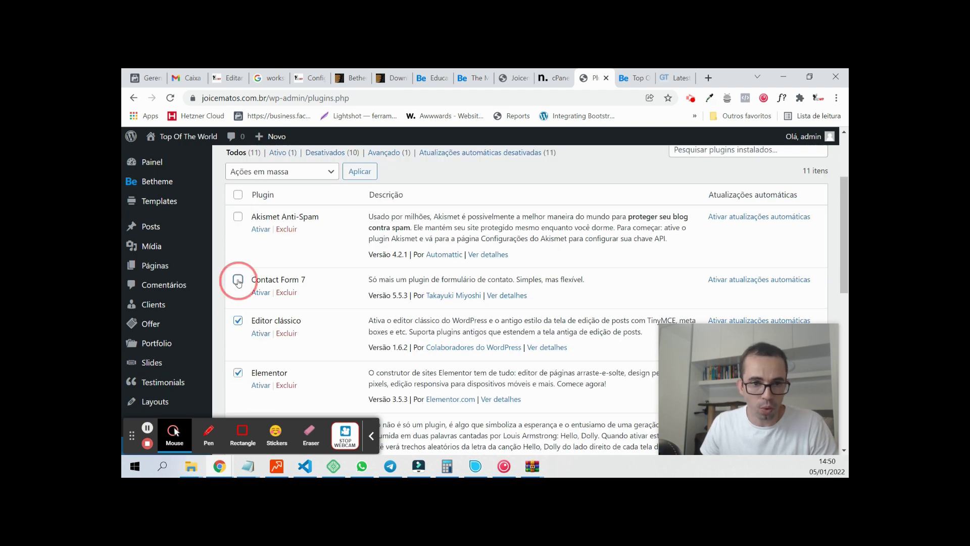
scroll(239, 282, down, 3)
scroll(253, 295, down, 2)
click(238, 214)
scroll(253, 280, down, 1)
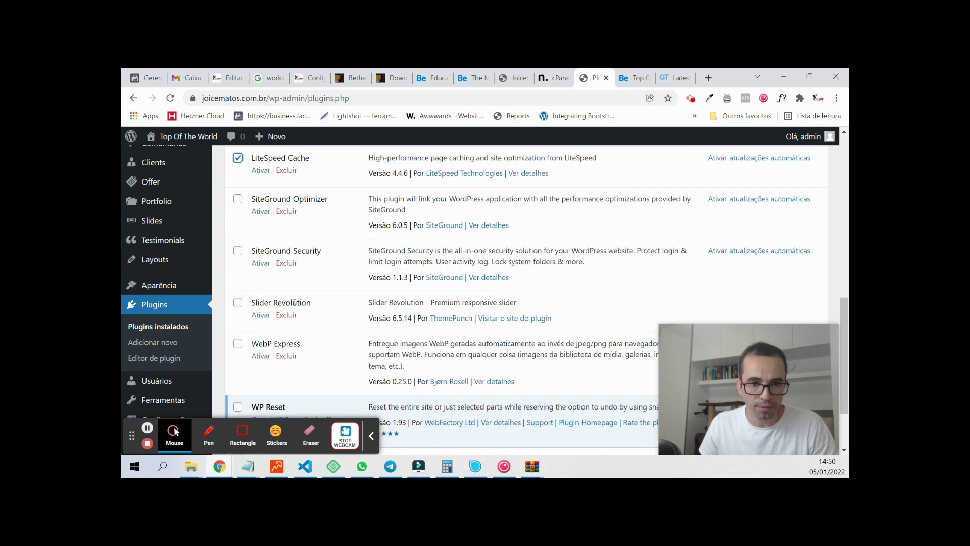